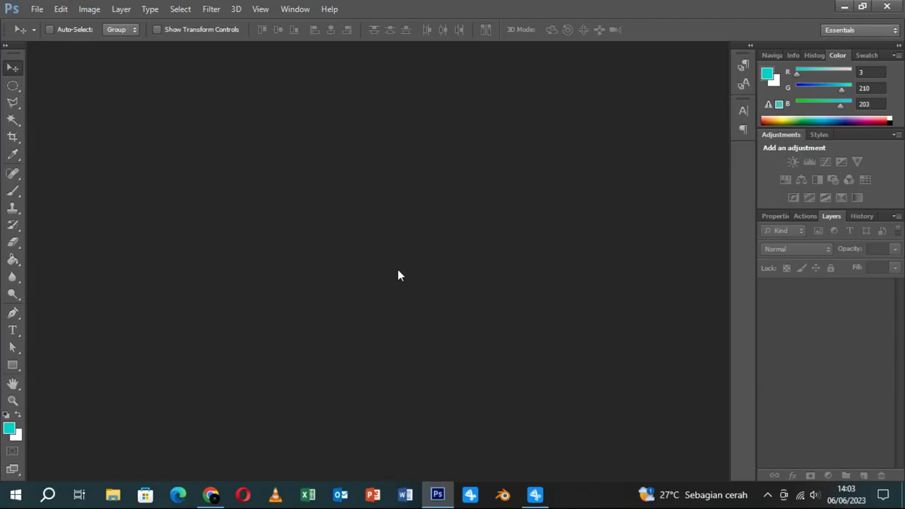
# - Create a white 4000 × 2500 px, 72 ppi document named 'Soccer Jersey', docked as a tab
pyautogui.click(37, 9)
pyautogui.click(49, 25)
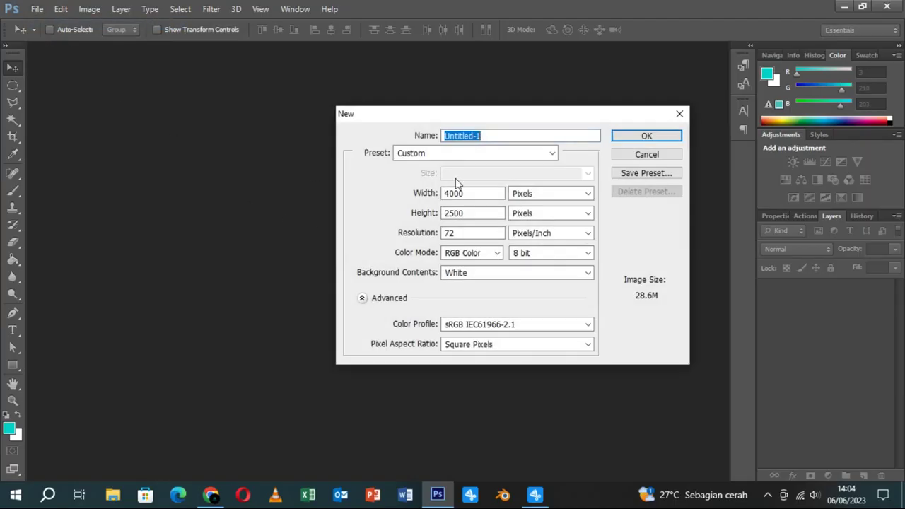
pyautogui.write('Soccer Jersey')
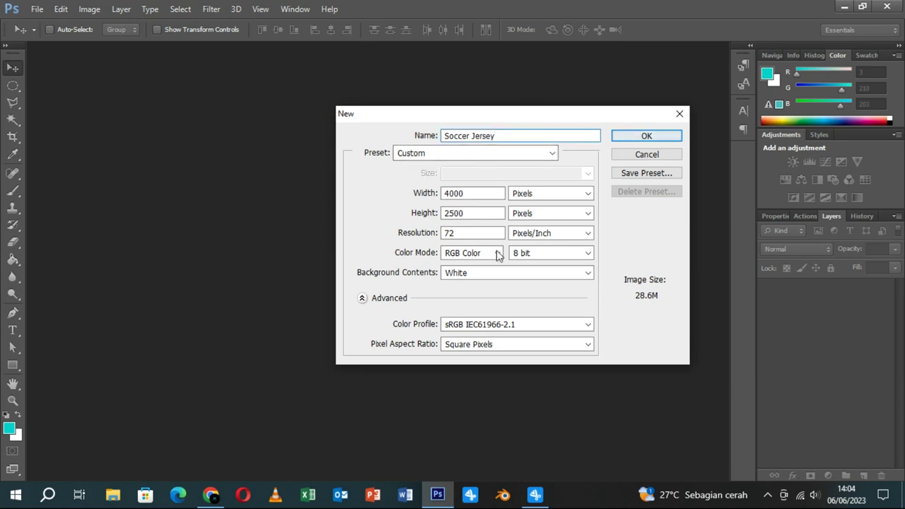
pyautogui.click(646, 137)
pyautogui.moveTo(298, 49); pyautogui.dragTo(191, 61)
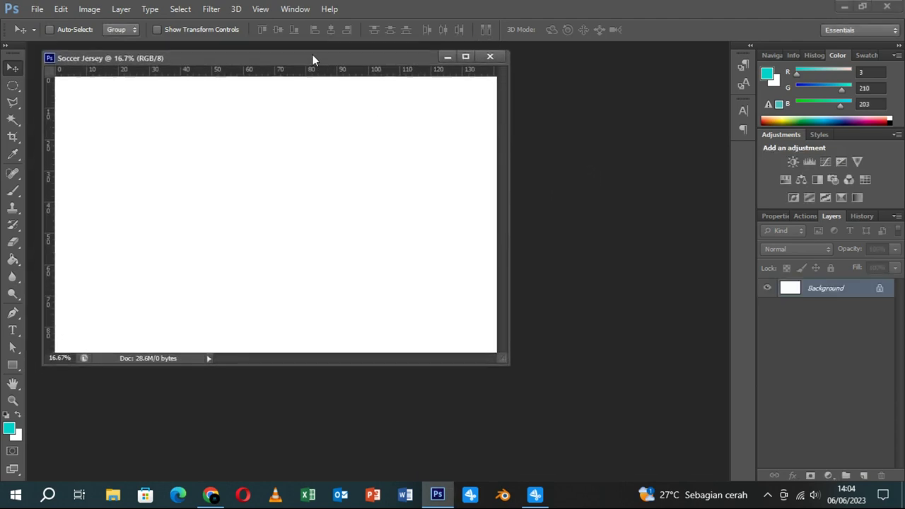
# - Place the front jersey mockup, scaled to canvas height, on the left half
pyautogui.click(36, 9)
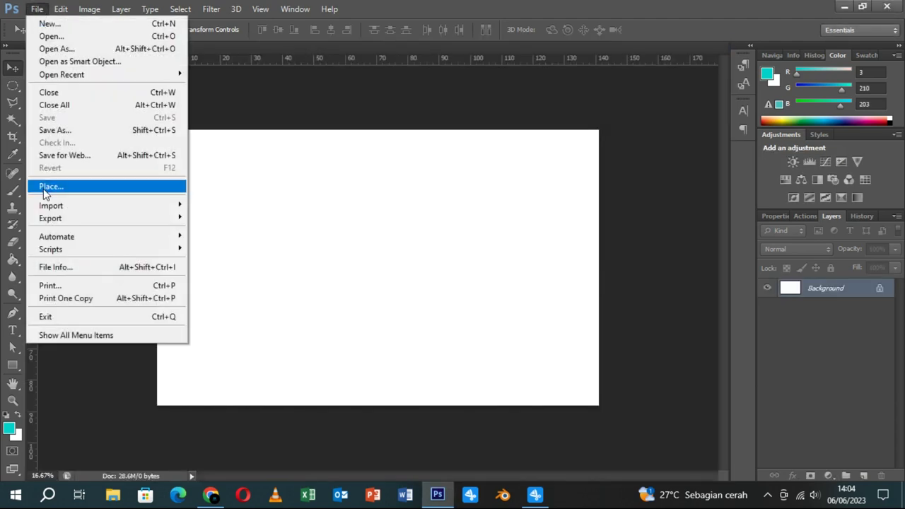
pyautogui.click(42, 184)
pyautogui.moveTo(611, 156); pyautogui.dragTo(610, 294)
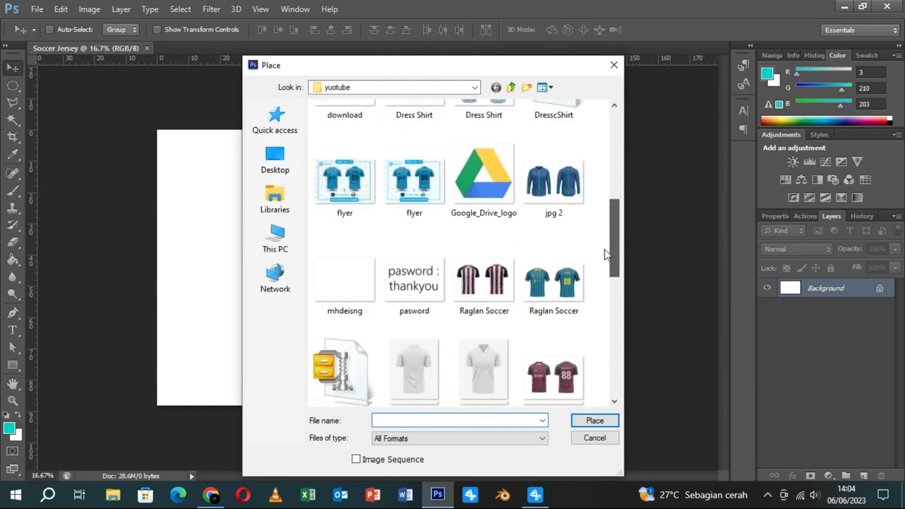
pyautogui.click(461, 222)
pyautogui.click(595, 420)
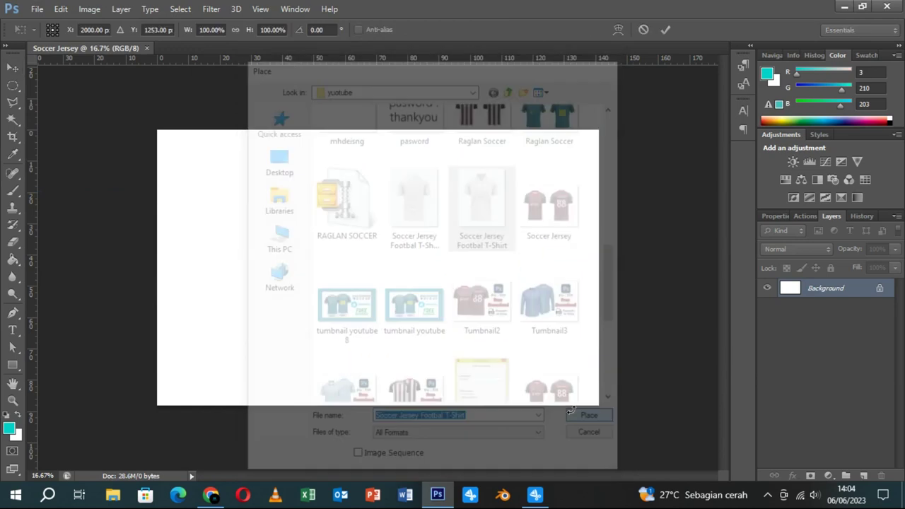
pyautogui.moveTo(403, 298); pyautogui.dragTo(485, 407)
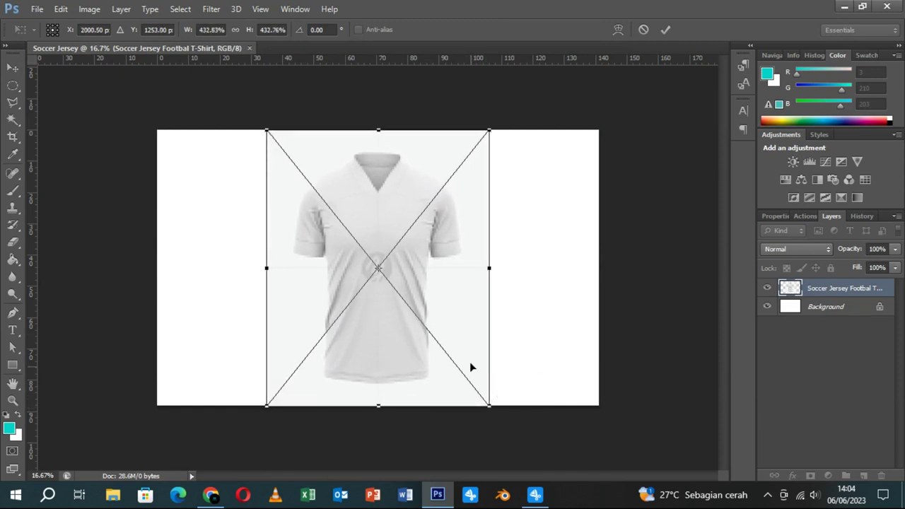
pyautogui.moveTo(470, 362); pyautogui.dragTo(363, 363)
pyautogui.press('Return')
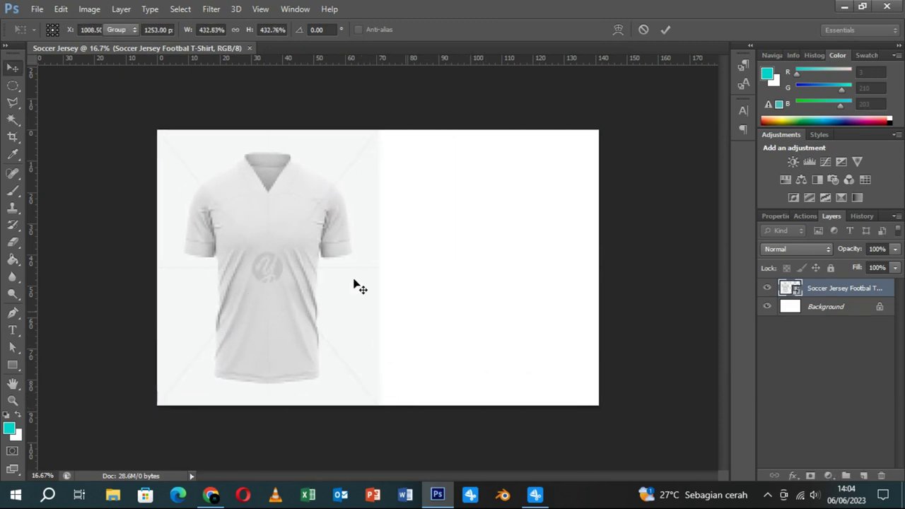
# - Place the back jersey on the right half at canvas height, and move the front layer to the top
pyautogui.click(36, 9)
pyautogui.click(53, 185)
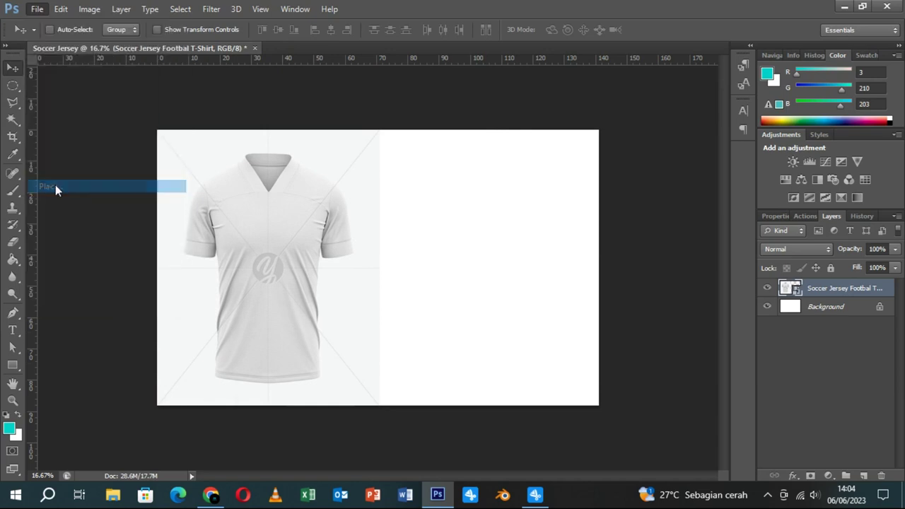
pyautogui.moveTo(617, 162); pyautogui.dragTo(601, 285)
pyautogui.click(414, 244)
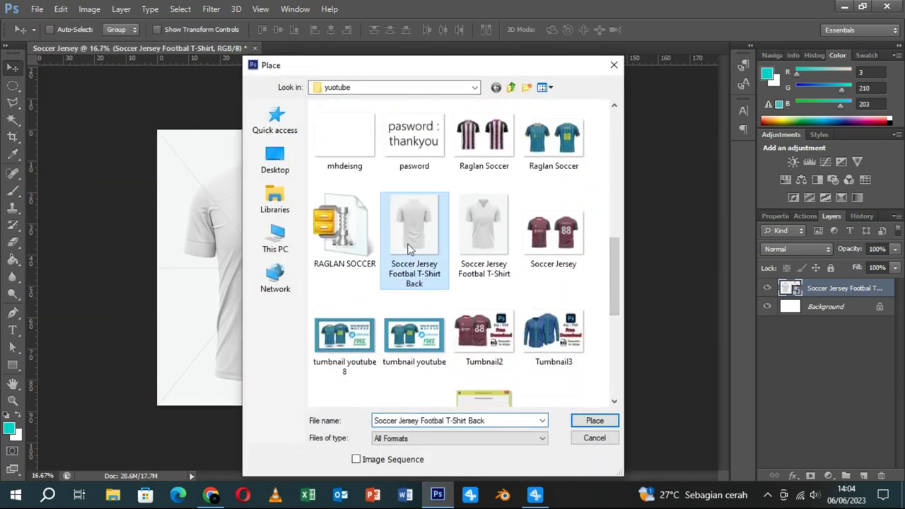
pyautogui.click(595, 421)
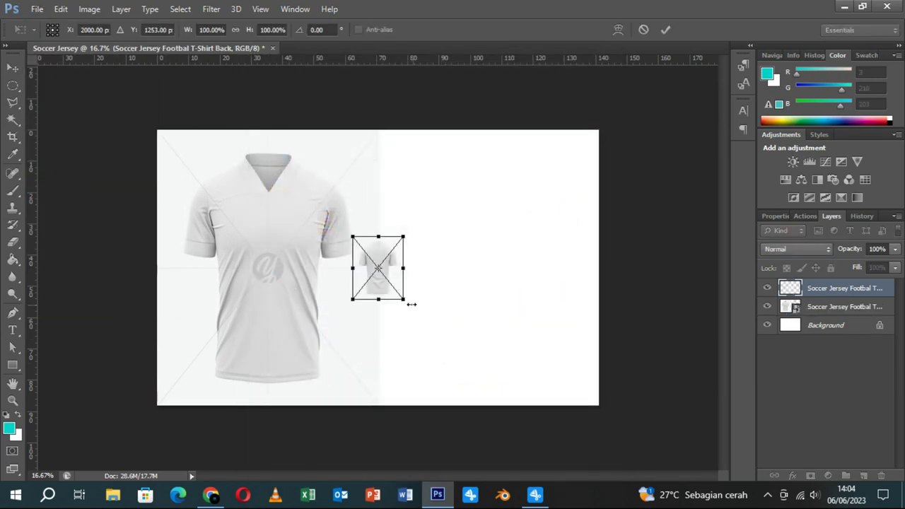
pyautogui.moveTo(404, 299); pyautogui.dragTo(466, 425)
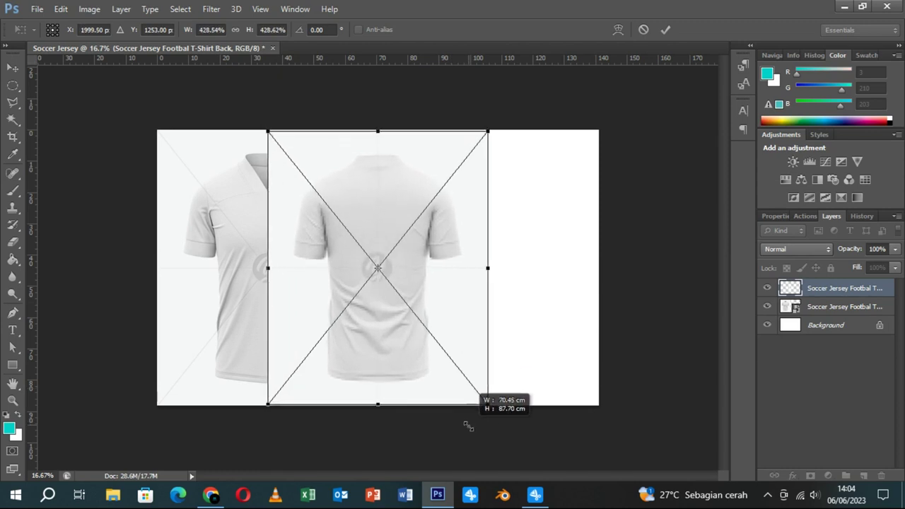
pyautogui.moveTo(457, 368); pyautogui.dragTo(562, 382)
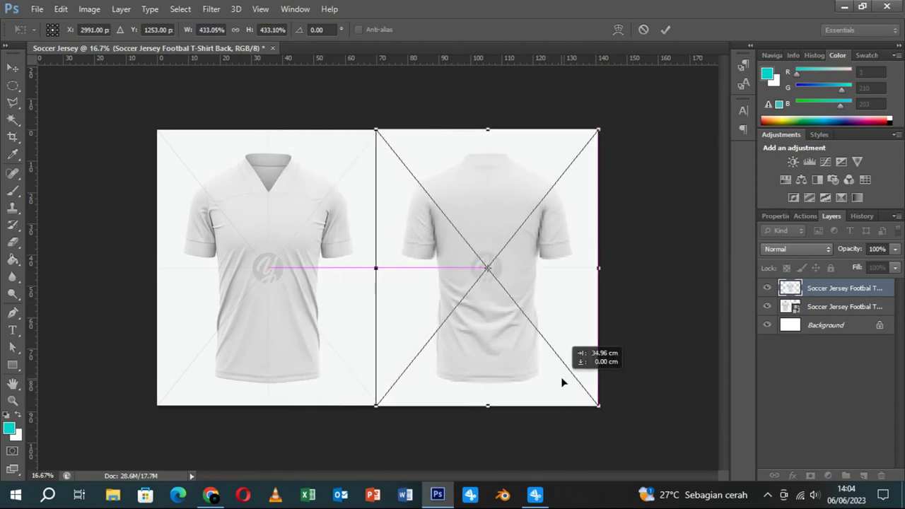
pyautogui.press('Return')
pyautogui.moveTo(831, 308); pyautogui.dragTo(835, 288)
pyautogui.doubleClick(833, 289)
# - Rename the jersey layers to Font and Back
pyautogui.write('Font')
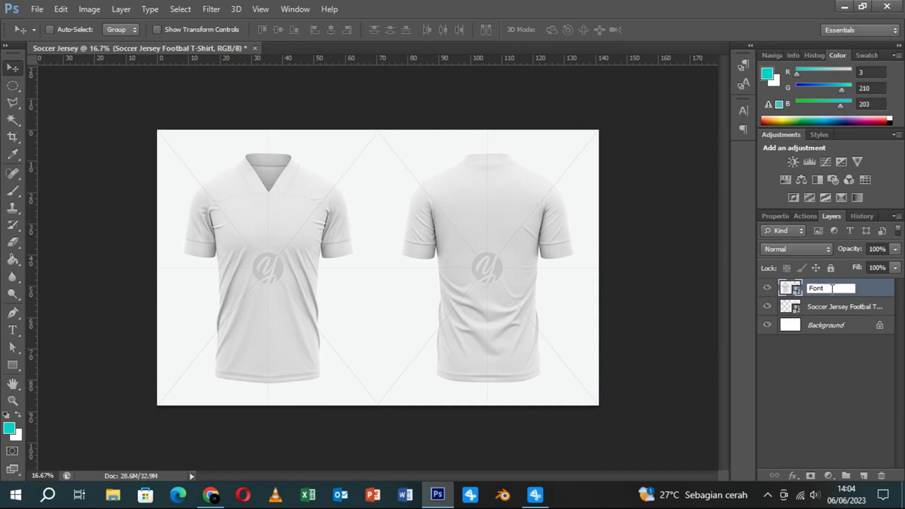
pyautogui.press('Return')
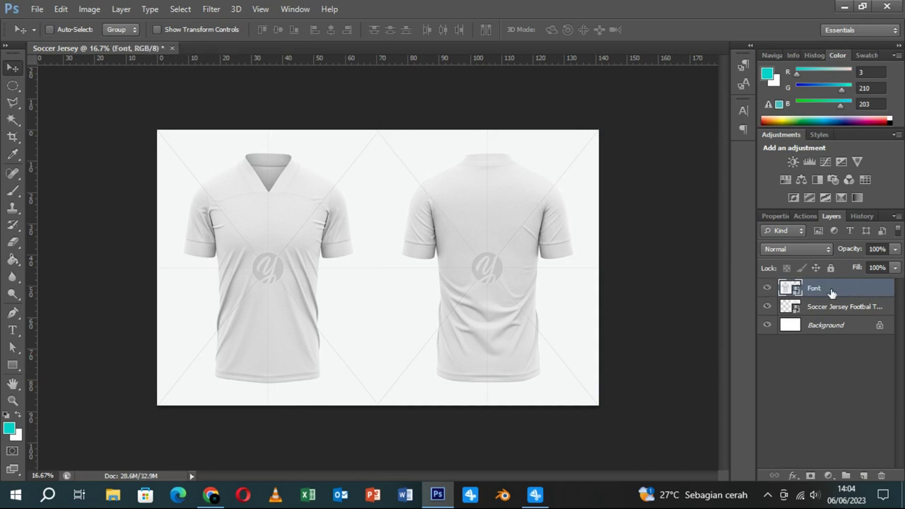
pyautogui.doubleClick(825, 306)
pyautogui.write('Ba')
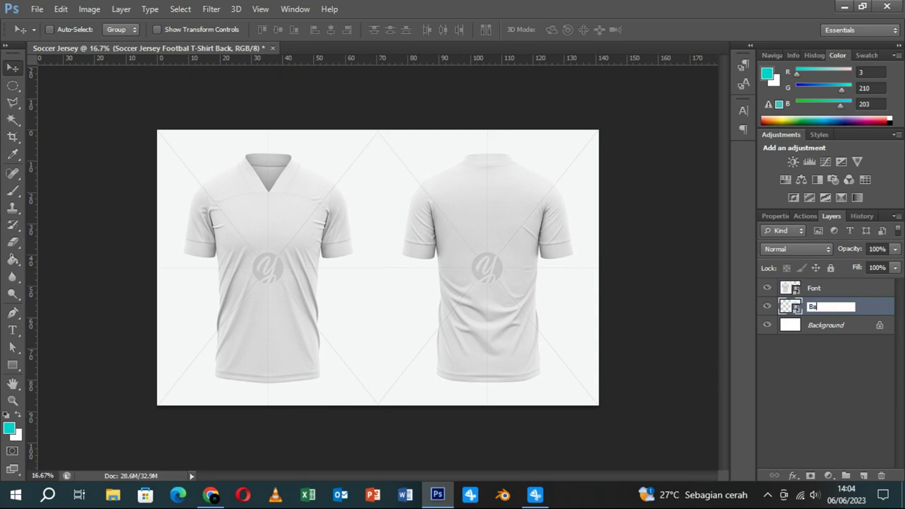
pyautogui.press('Return')
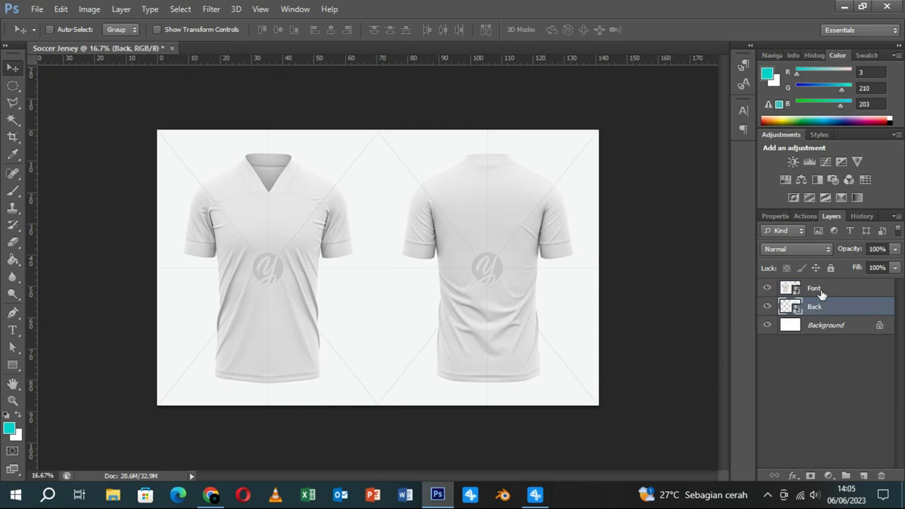
# - Convert Font to a Smart Object, open its contents as Font.psb, and rasterize the layer
pyautogui.click(818, 293)
pyautogui.rightClick(818, 293)
pyautogui.click(594, 118)
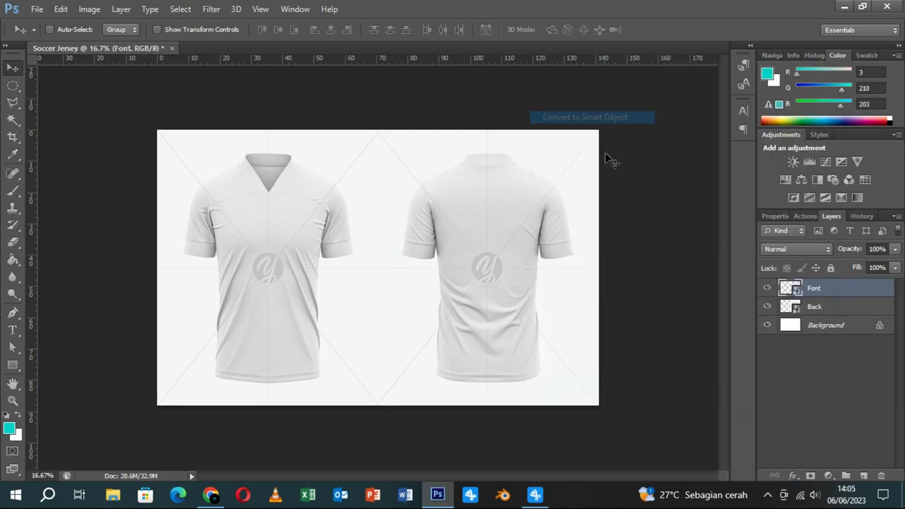
pyautogui.doubleClick(794, 290)
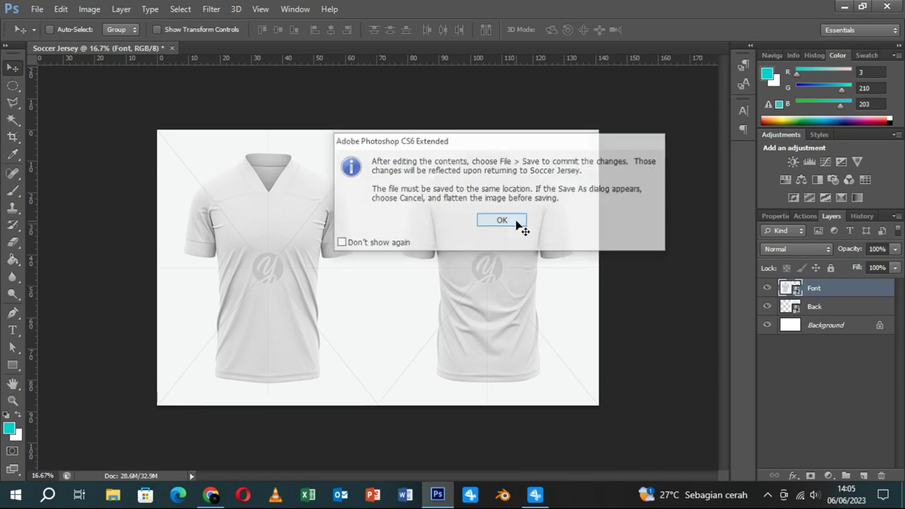
pyautogui.click(519, 224)
pyautogui.moveTo(161, 68); pyautogui.dragTo(361, 54)
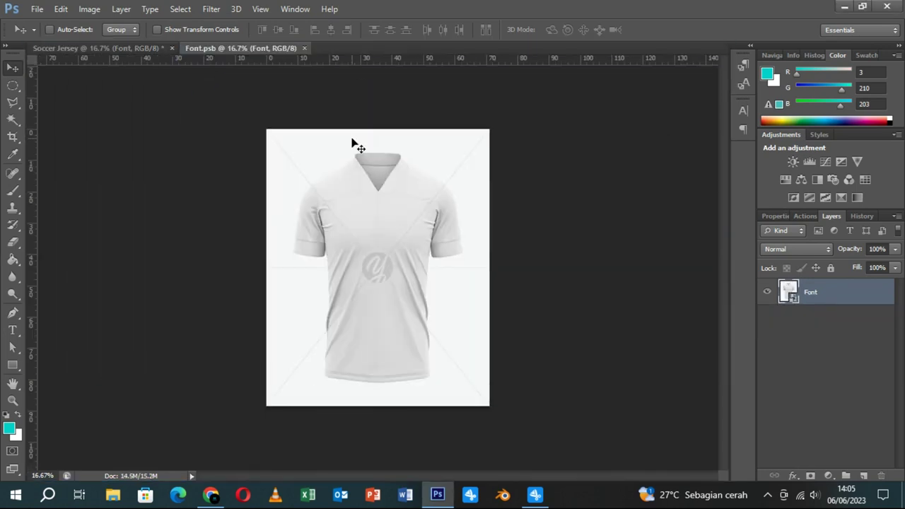
pyautogui.rightClick(833, 298)
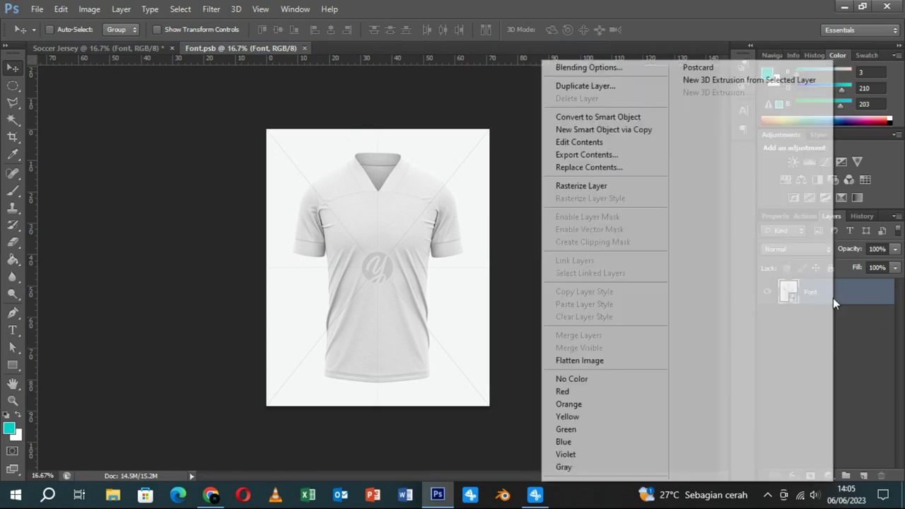
pyautogui.click(619, 187)
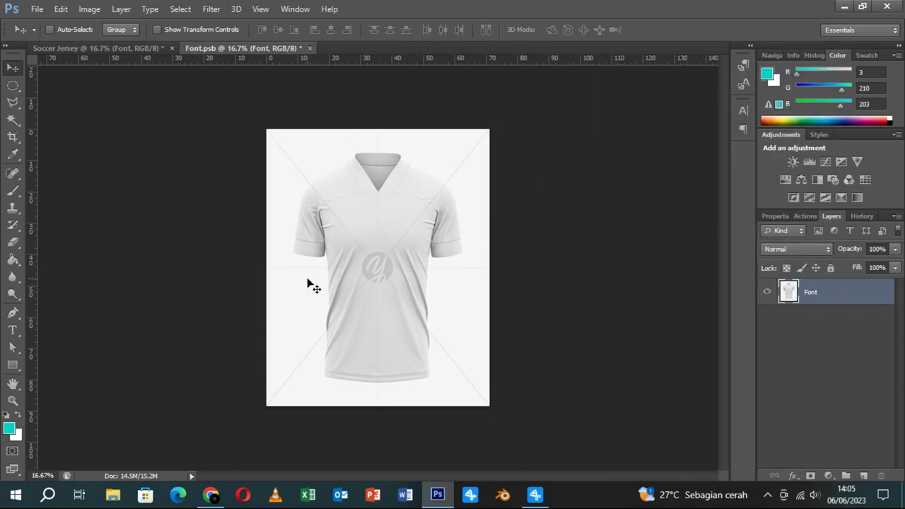
# - Zoom in with the Spot Healing Brush and heal the collar and left chest seams
pyautogui.click(12, 171)
pyautogui.scroll(2, 375, 181)
pyautogui.scroll(2, 372, 185)
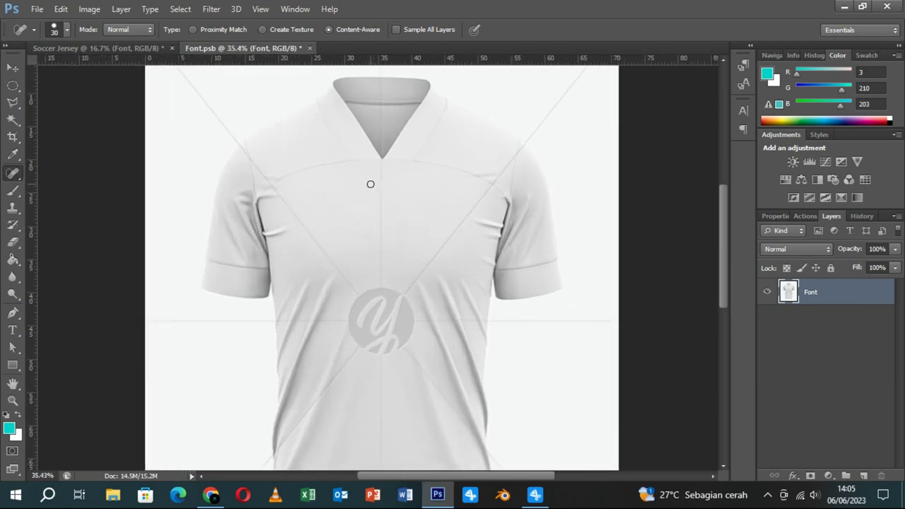
pyautogui.scroll(1, 364, 187)
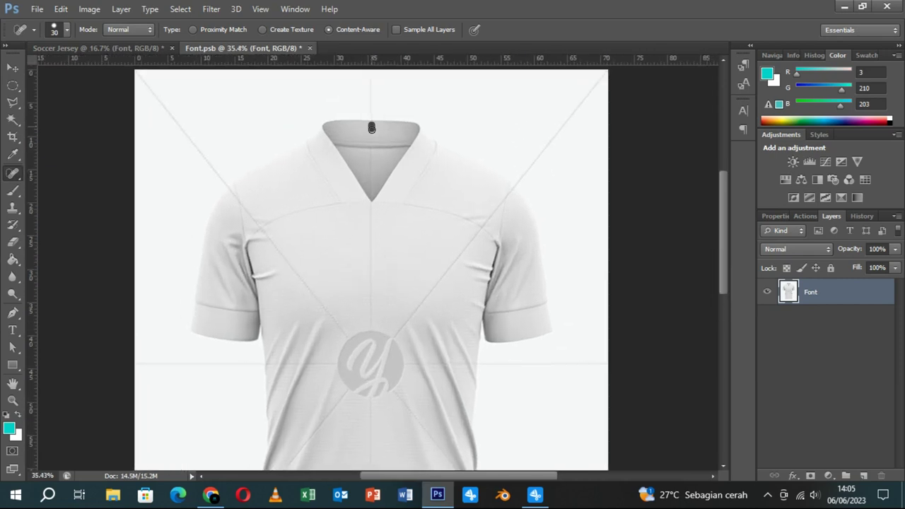
pyautogui.moveTo(372, 146); pyautogui.dragTo(371, 169)
pyautogui.moveTo(372, 192); pyautogui.dragTo(372, 197)
pyautogui.moveTo(372, 207); pyautogui.dragTo(369, 327)
pyautogui.moveTo(258, 225); pyautogui.dragTo(330, 315)
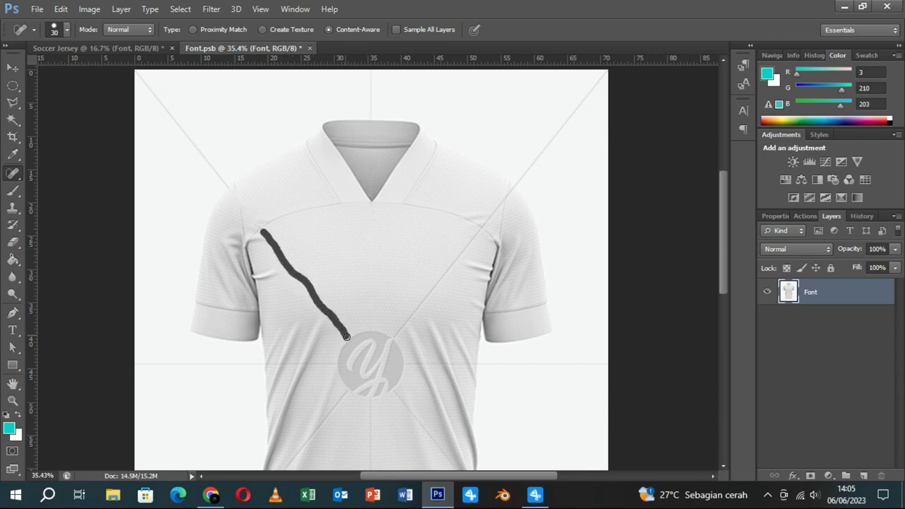
# - Heal the diagonal seam running down from the right shoulder across the chest
pyautogui.scroll(2, 318, 260)
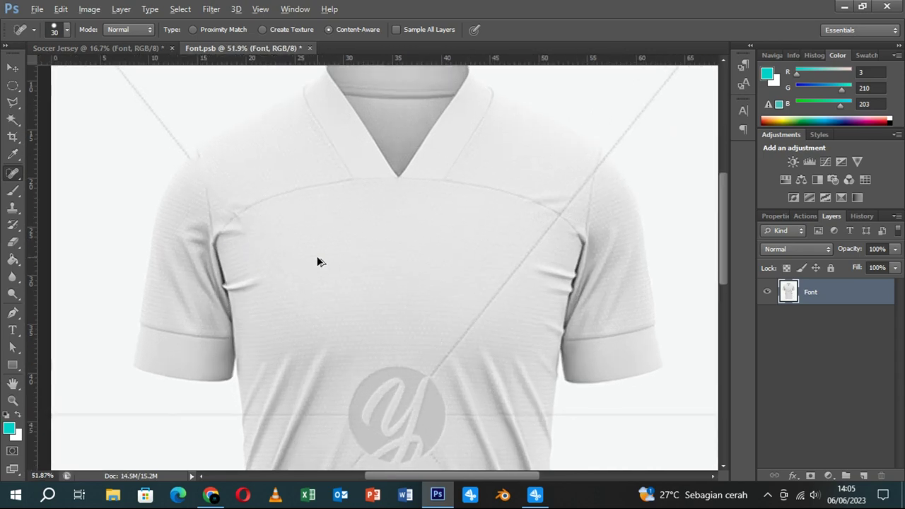
pyautogui.scroll(1, 318, 262)
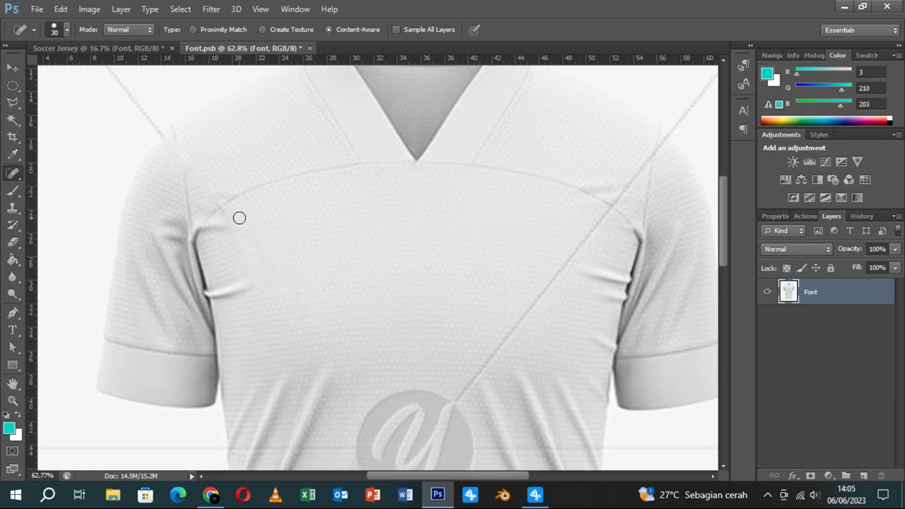
pyautogui.scroll(1, 239, 218)
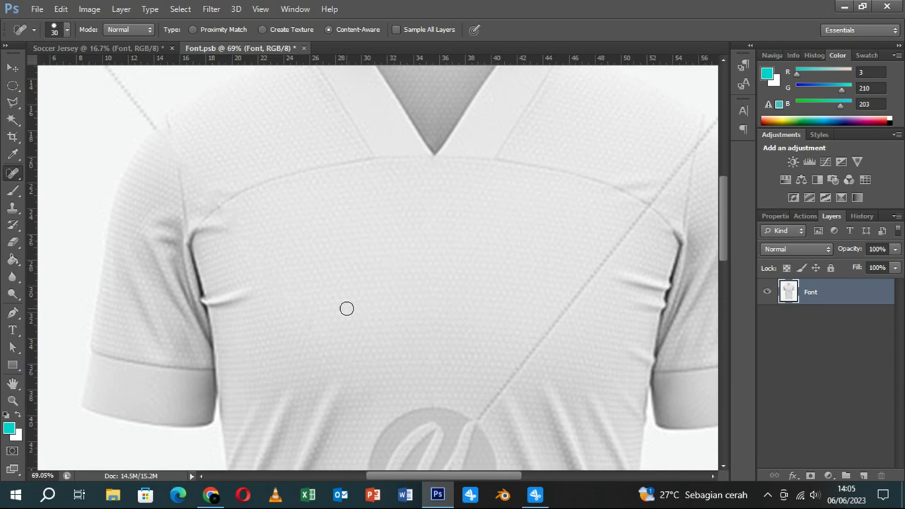
pyautogui.scroll(-1, 347, 308)
pyautogui.moveTo(403, 295)
pyautogui.mouseDown()
pyautogui.moveTo(364, 277)
pyautogui.moveTo(395, 243)
pyautogui.moveTo(368, 217)
pyautogui.mouseUp()
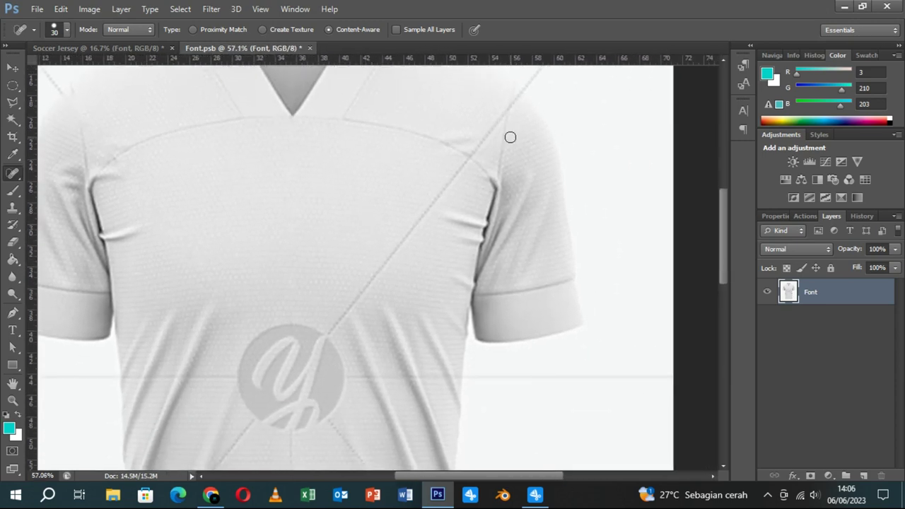
pyautogui.moveTo(510, 136); pyautogui.dragTo(505, 171)
pyautogui.click(505, 138)
pyautogui.moveTo(506, 138); pyautogui.dragTo(470, 187)
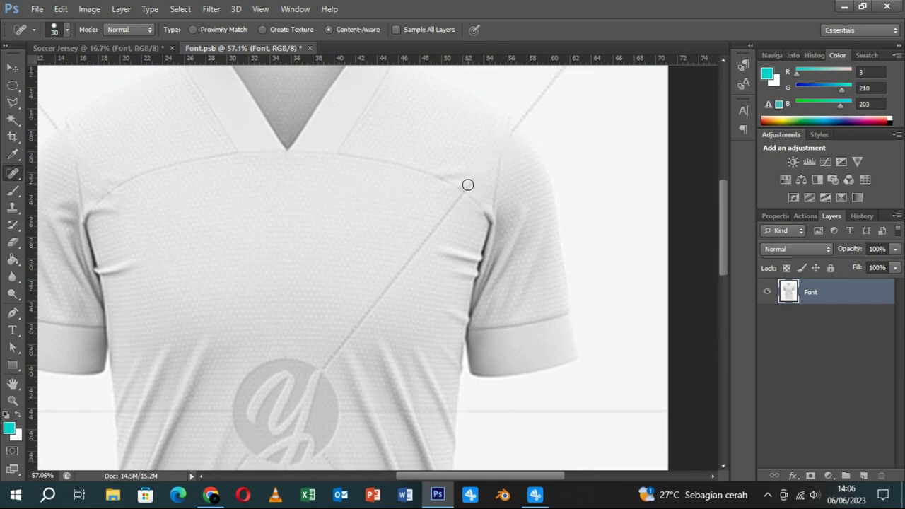
pyautogui.moveTo(460, 196); pyautogui.dragTo(322, 363)
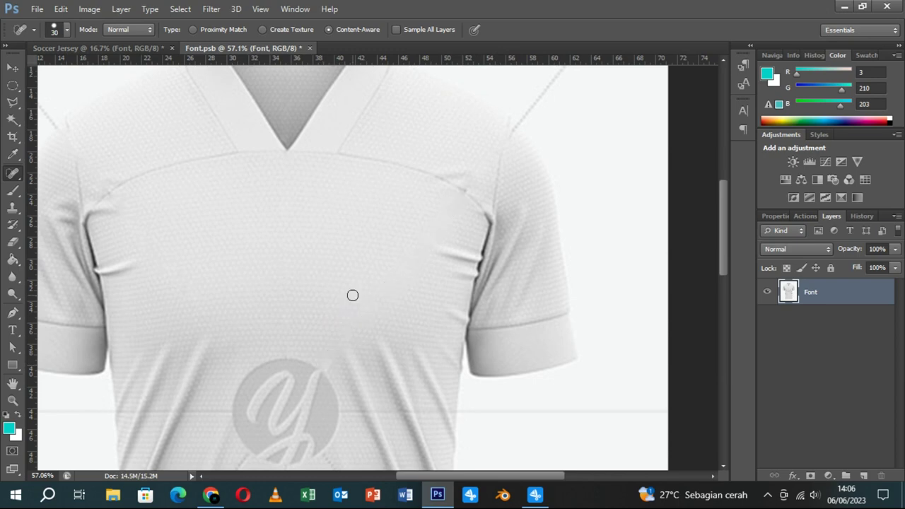
pyautogui.scroll(3, 467, 238)
pyautogui.scroll(-1, 467, 239)
pyautogui.scroll(-3, 424, 244)
pyautogui.scroll(-1, 410, 266)
pyautogui.moveTo(404, 293); pyautogui.dragTo(422, 222)
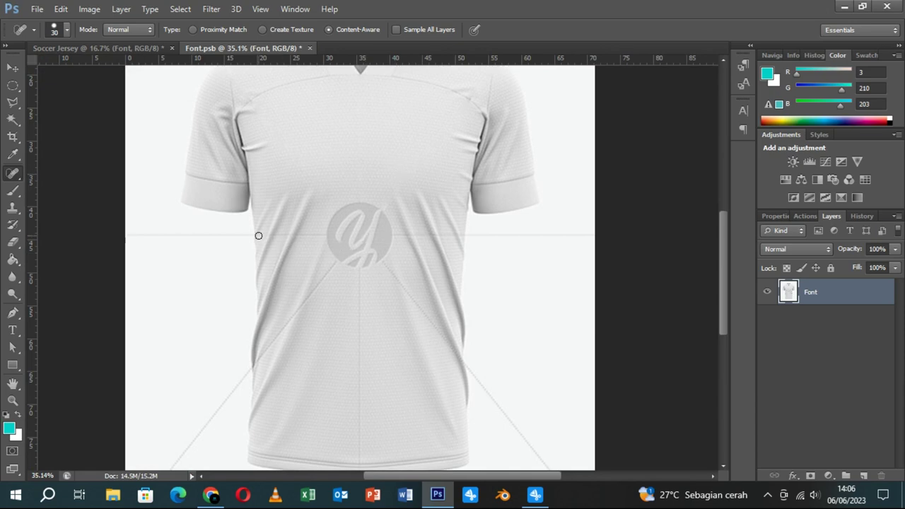
# - Heal the stray lines on the lower front and the vertical line below the logo
pyautogui.moveTo(259, 236); pyautogui.dragTo(325, 236)
pyautogui.moveTo(261, 362); pyautogui.dragTo(263, 362)
pyautogui.moveTo(304, 303); pyautogui.dragTo(338, 263)
pyautogui.moveTo(450, 345); pyautogui.dragTo(402, 289)
pyautogui.moveTo(359, 272); pyautogui.dragTo(359, 421)
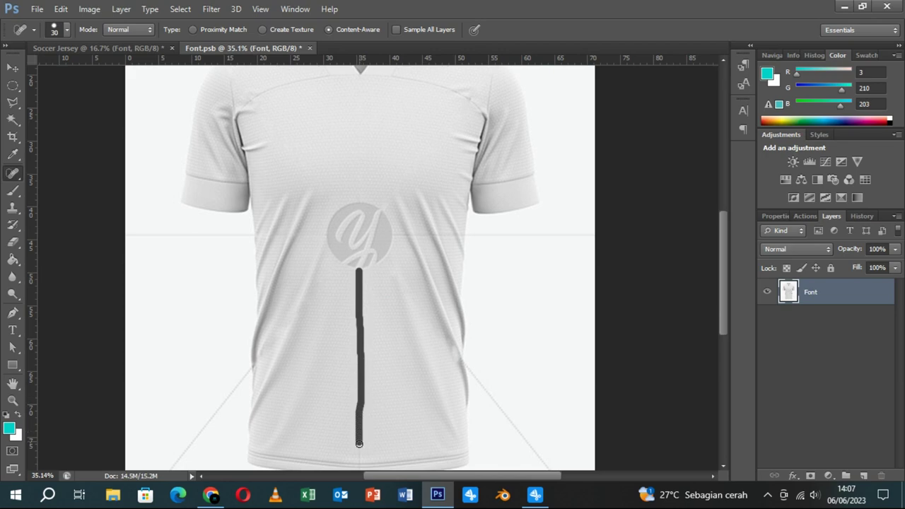
pyautogui.moveTo(359, 460); pyautogui.dragTo(359, 459)
# - Heal the marks along the jersey's right edge and right side
pyautogui.scroll(-3, 382, 425)
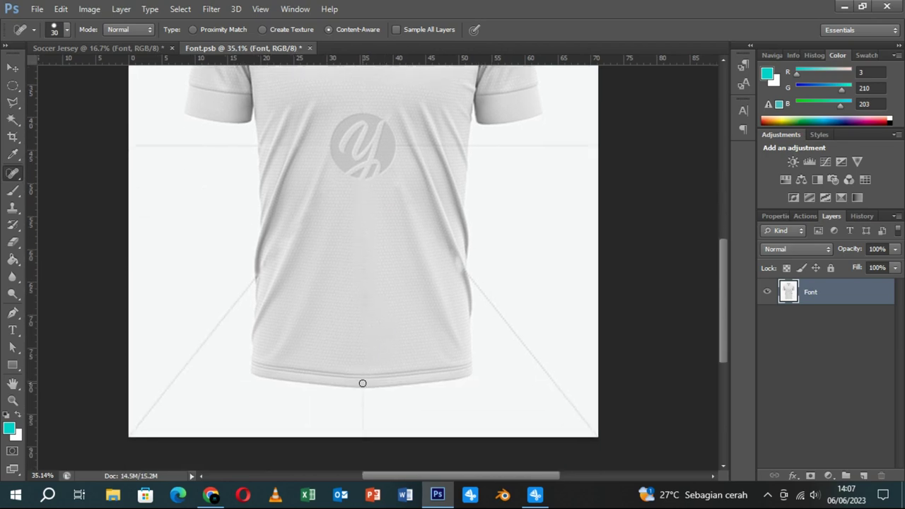
pyautogui.scroll(2, 445, 275)
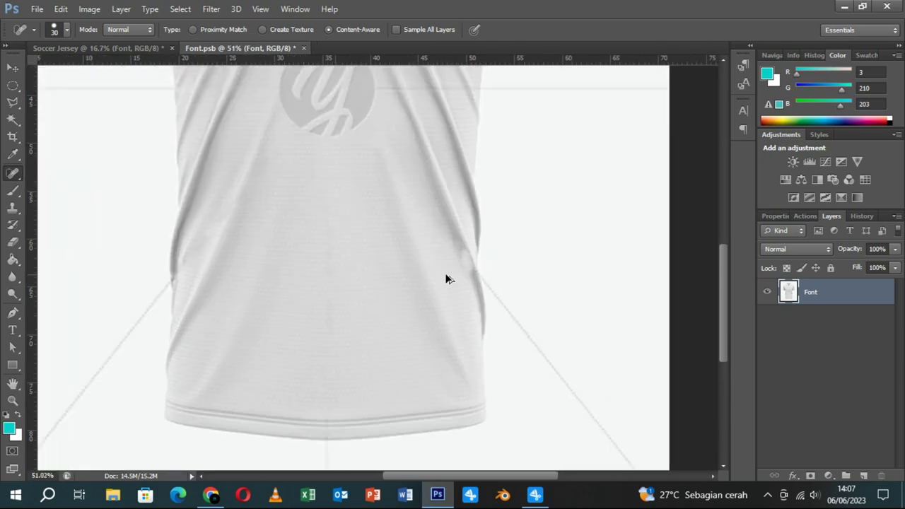
pyautogui.scroll(1, 447, 277)
pyautogui.scroll(1, 446, 278)
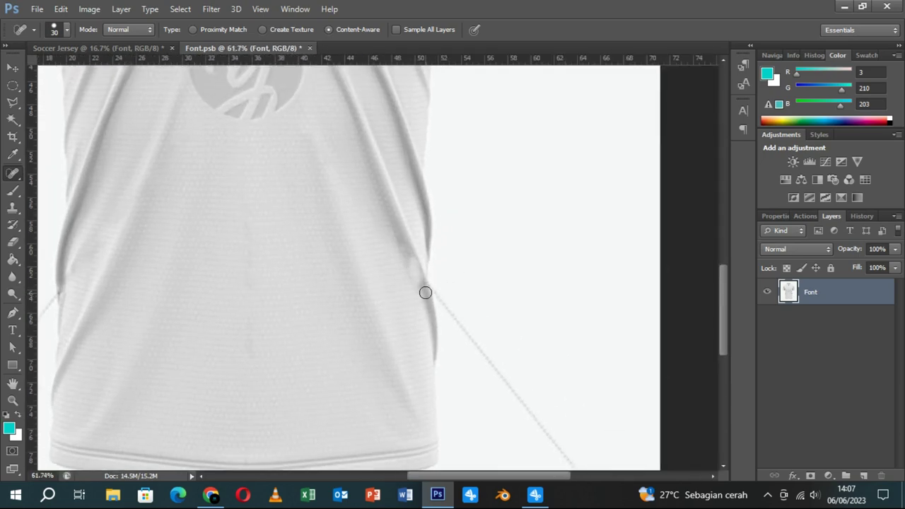
pyautogui.moveTo(422, 285); pyautogui.dragTo(412, 259)
pyautogui.scroll(-1, 395, 302)
pyautogui.scroll(-2, 395, 301)
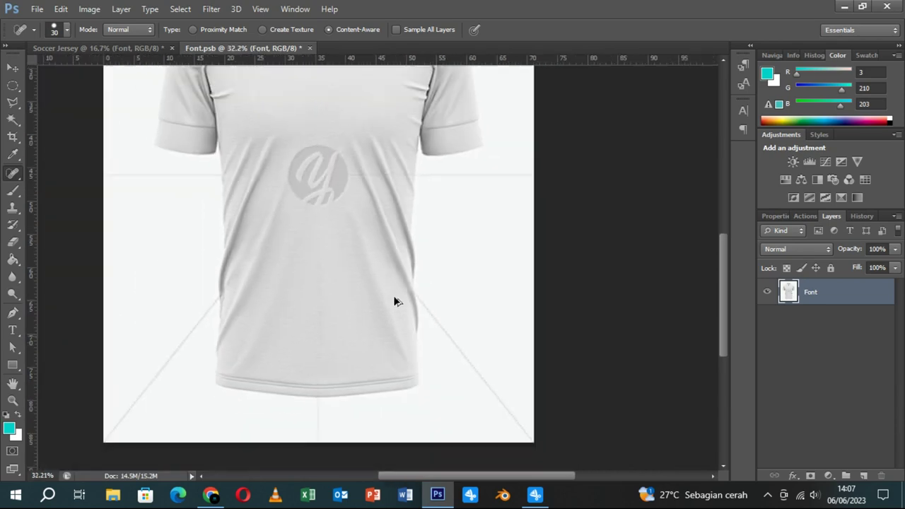
pyautogui.scroll(-6, 395, 302)
pyautogui.scroll(1, 424, 293)
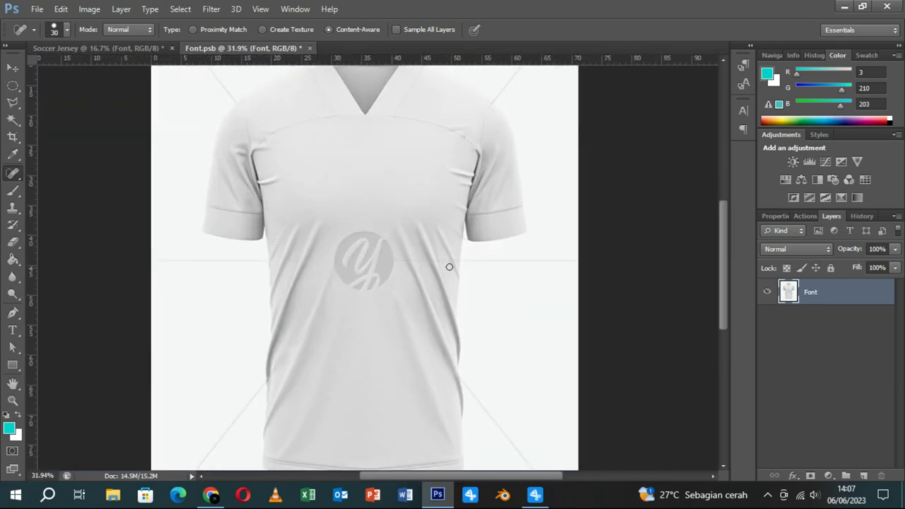
pyautogui.moveTo(456, 261); pyautogui.dragTo(399, 262)
# - Heal the remaining blemishes and faint horizontal line across the jersey front
pyautogui.scroll(2, 404, 280)
pyautogui.scroll(1, 405, 279)
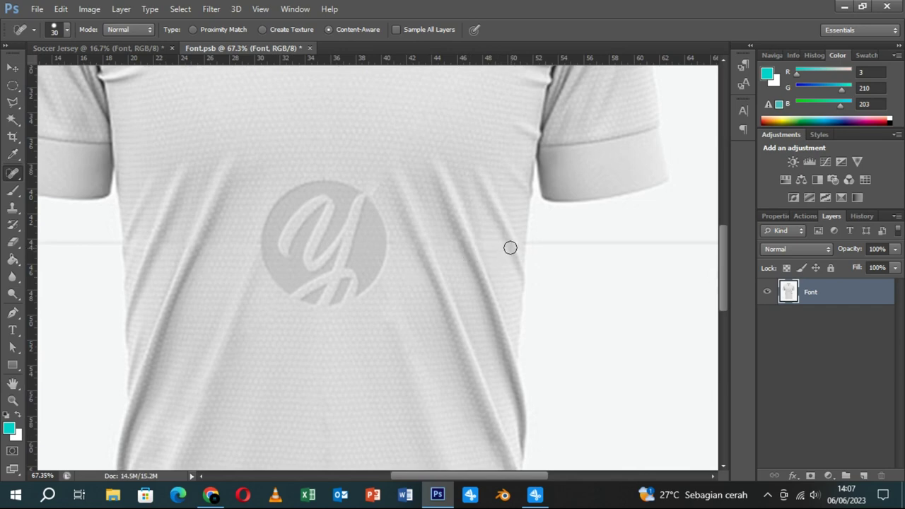
pyautogui.moveTo(500, 244); pyautogui.dragTo(479, 243)
pyautogui.moveTo(214, 244); pyautogui.dragTo(253, 244)
pyautogui.click(172, 243)
pyautogui.scroll(-1, 245, 272)
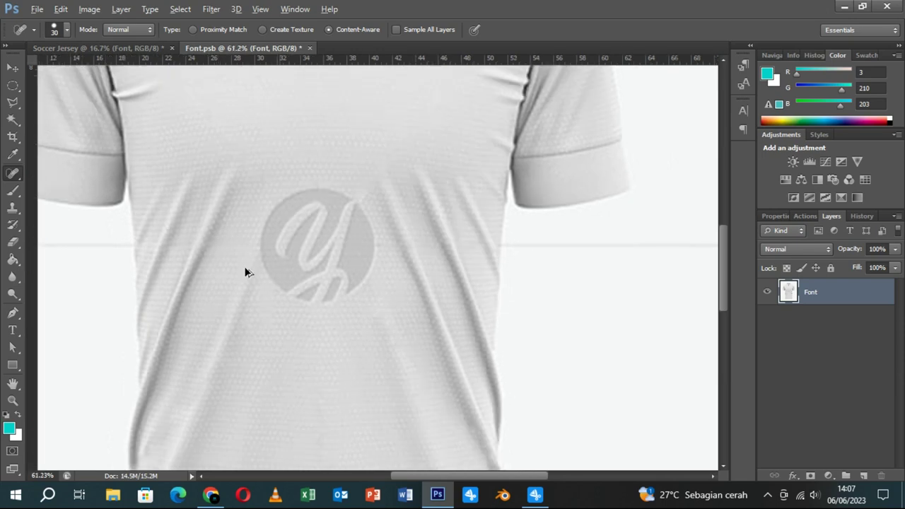
pyautogui.scroll(-4, 246, 273)
pyautogui.click(13, 85)
# - Content-aware fill an elliptical selection around the Y logo, then deselect
pyautogui.moveTo(261, 210); pyautogui.dragTo(340, 293)
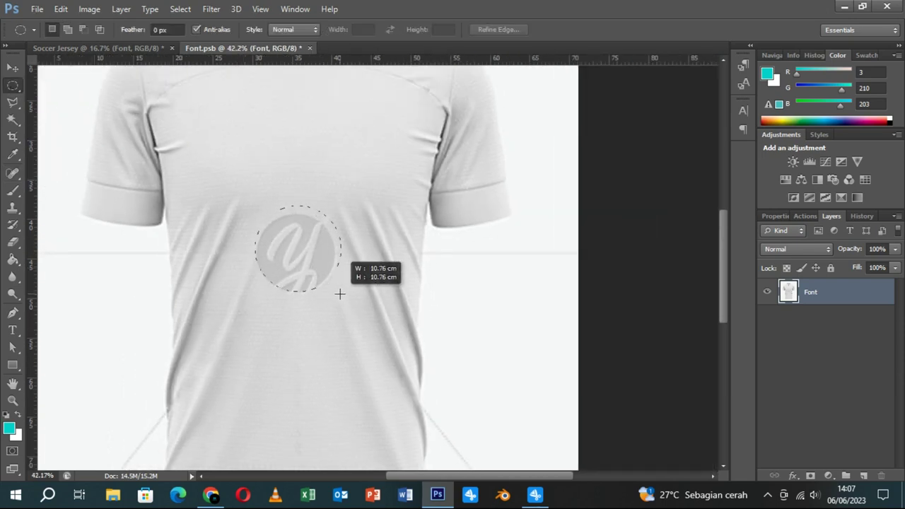
pyautogui.moveTo(324, 262); pyautogui.dragTo(322, 266)
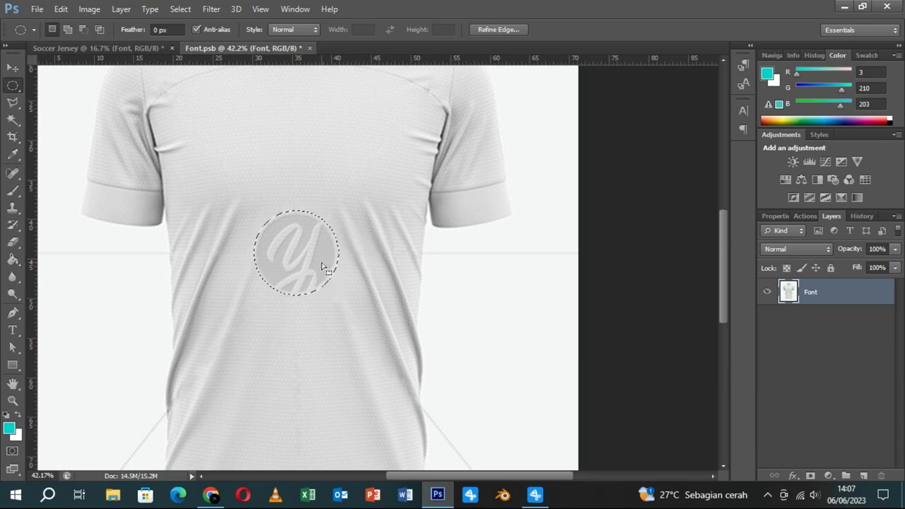
pyautogui.rightClick(322, 266)
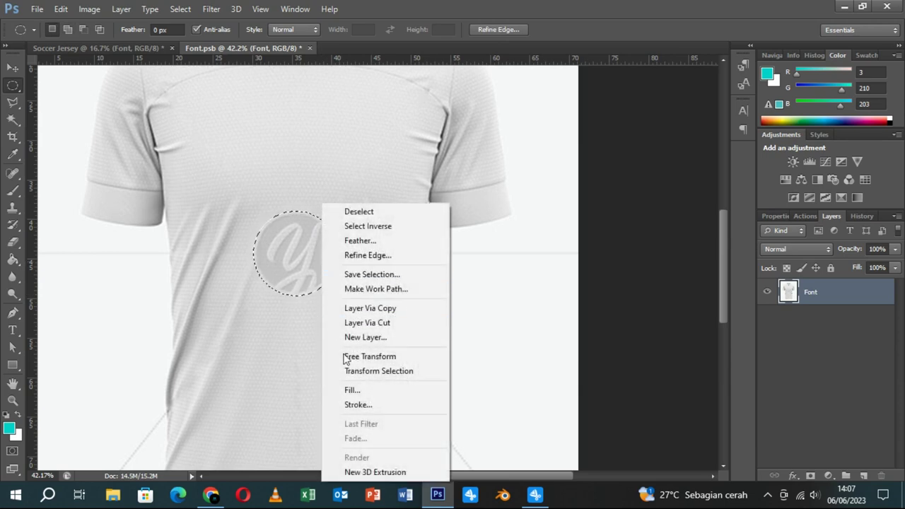
pyautogui.click(352, 390)
pyautogui.click(645, 128)
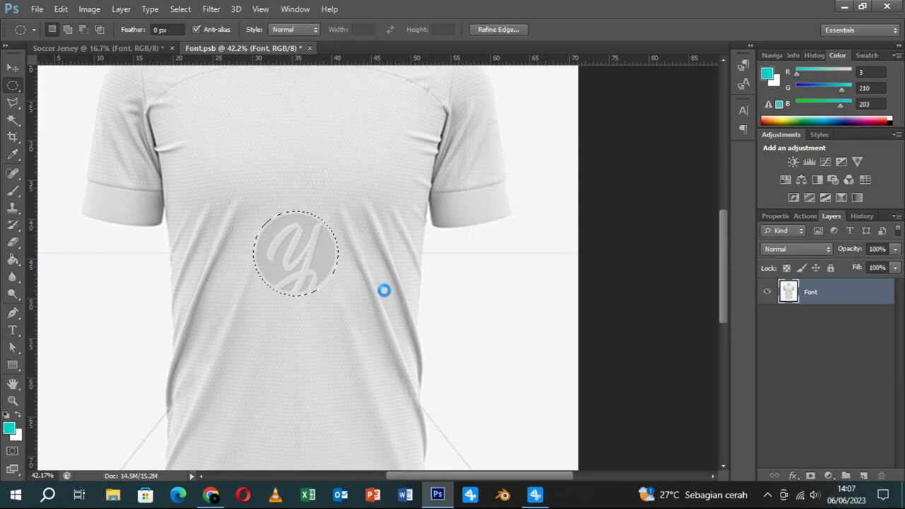
pyautogui.hotkey('ctrl', 'd')
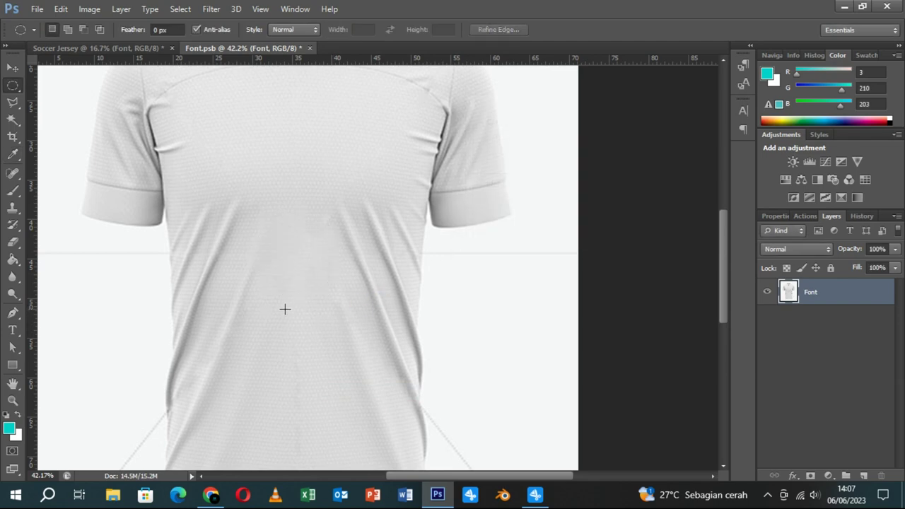
pyautogui.click(13, 173)
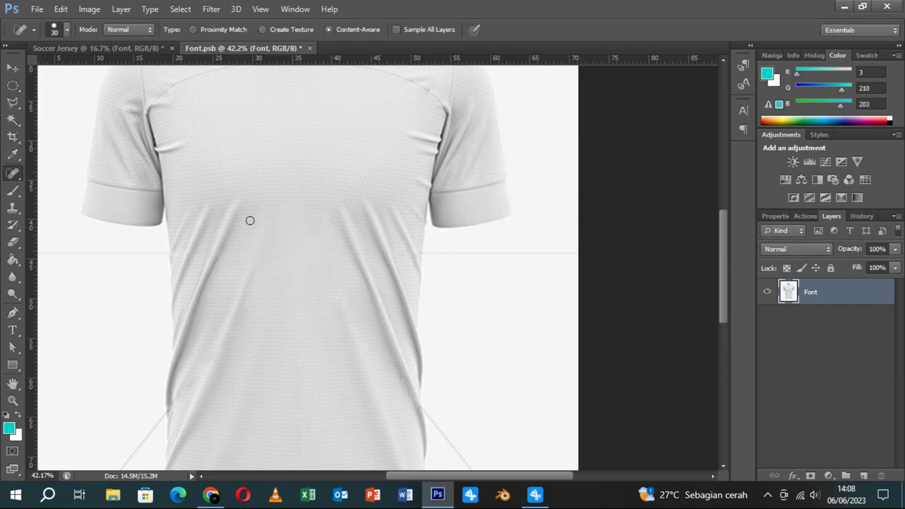
pyautogui.scroll(-3, 325, 314)
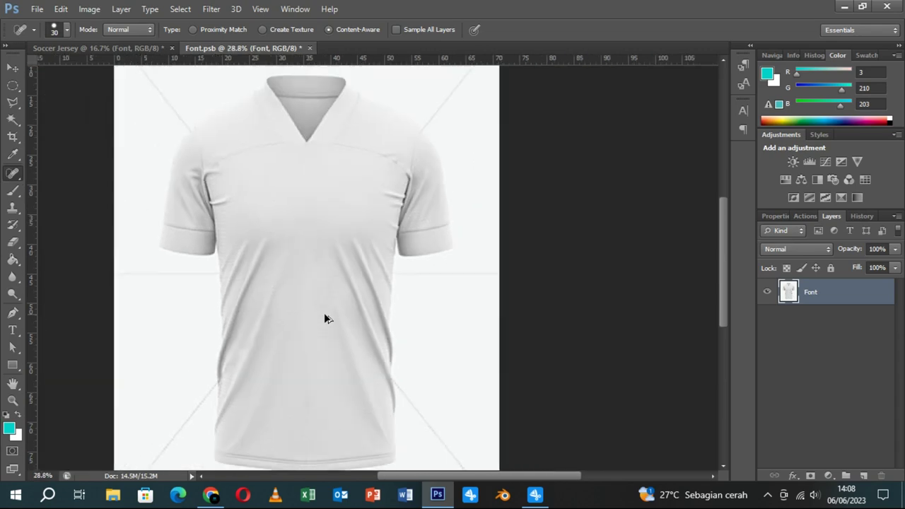
pyautogui.scroll(-2, 325, 314)
pyautogui.click(13, 314)
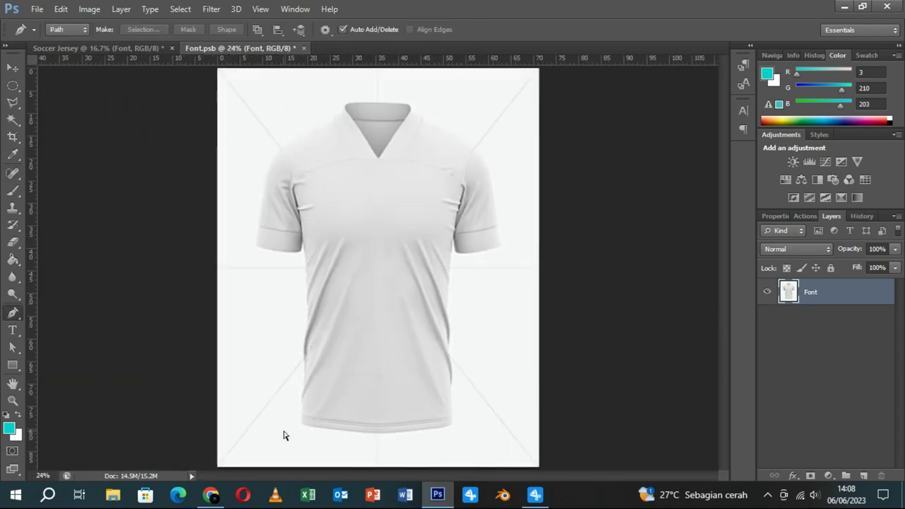
# - Start a pen path at the bottom-left hem corner and trace up the side seam
pyautogui.scroll(3, 286, 428)
pyautogui.scroll(2, 289, 425)
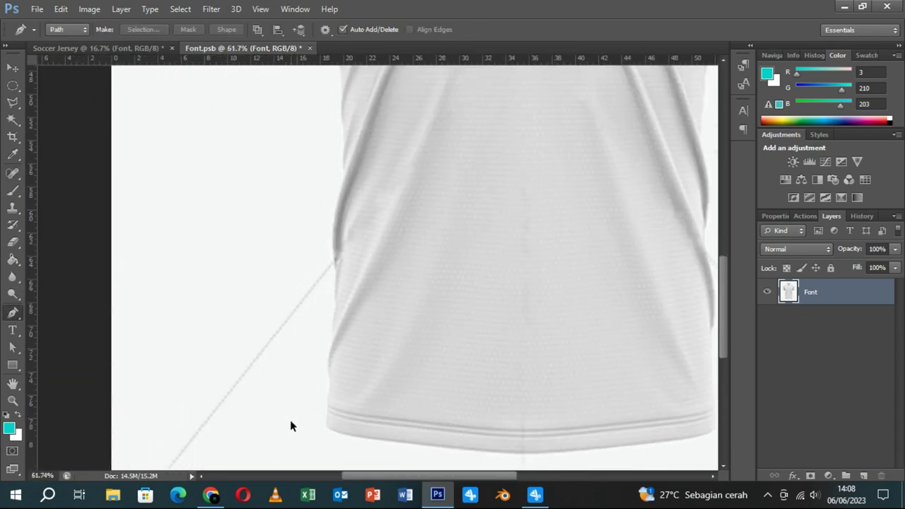
pyautogui.click(328, 427)
pyautogui.moveTo(331, 376); pyautogui.dragTo(336, 358)
pyautogui.keyDown('alt'); pyautogui.click(332, 376); pyautogui.keyUp('alt')
pyautogui.moveTo(332, 329); pyautogui.dragTo(341, 301)
pyautogui.keyDown('alt'); pyautogui.click(333, 329); pyautogui.keyUp('alt')
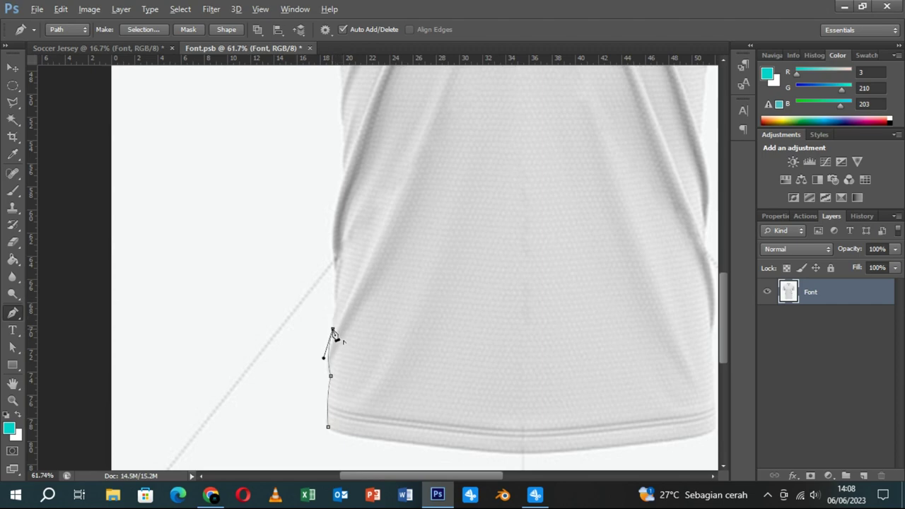
pyautogui.click(337, 302)
pyautogui.moveTo(349, 234); pyautogui.dragTo(347, 341)
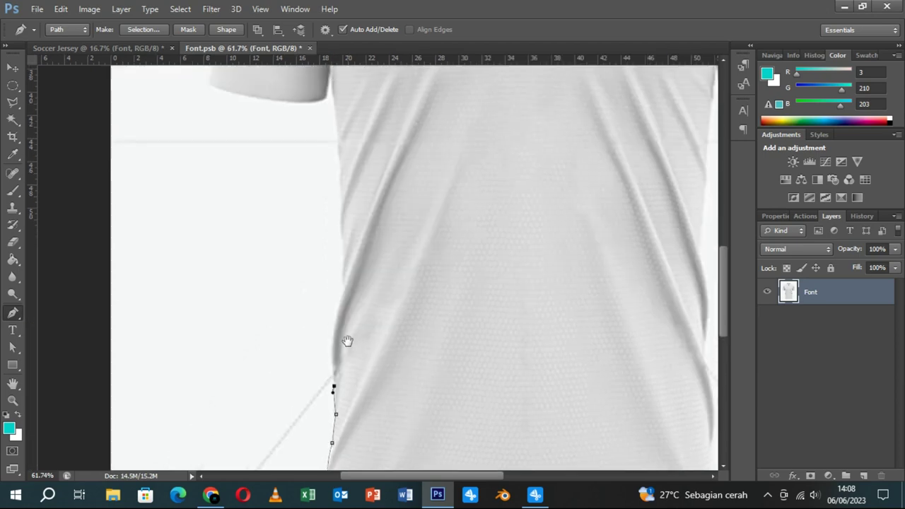
pyautogui.moveTo(344, 281); pyautogui.dragTo(321, 336)
pyautogui.click(345, 282)
pyautogui.moveTo(344, 245); pyautogui.dragTo(348, 232)
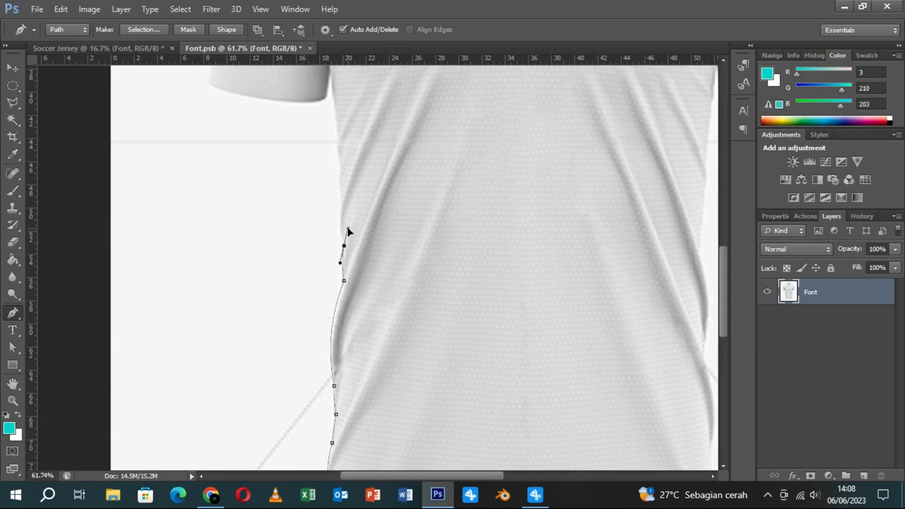
pyautogui.moveTo(360, 228)
pyautogui.mouseDown()
pyautogui.moveTo(358, 328)
pyautogui.moveTo(350, 276)
pyautogui.mouseUp()
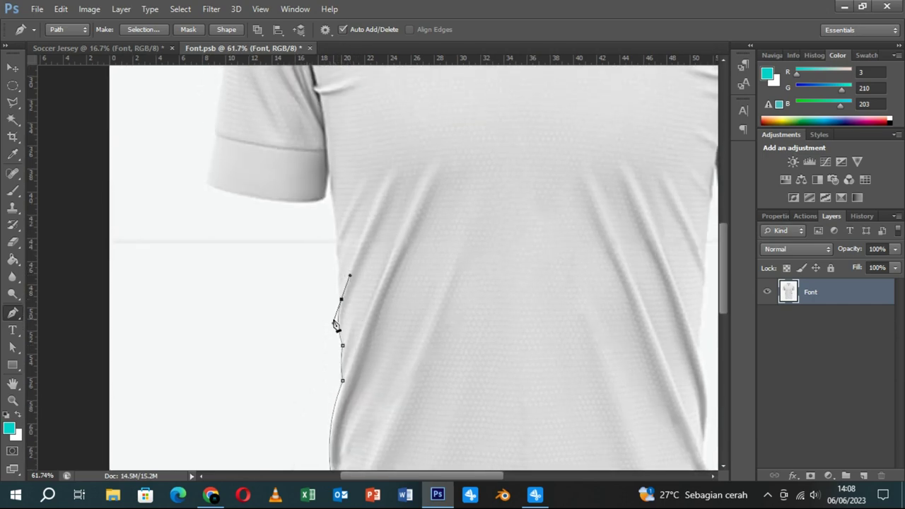
# - Continue the path to the armpit and along the cuff's bottom edge to a sharp corner
pyautogui.moveTo(332, 328); pyautogui.dragTo(332, 330)
pyautogui.moveTo(341, 263)
pyautogui.mouseDown()
pyautogui.moveTo(348, 249)
pyautogui.moveTo(338, 249)
pyautogui.mouseUp()
pyautogui.moveTo(337, 233); pyautogui.dragTo(338, 222)
pyautogui.moveTo(359, 188); pyautogui.dragTo(363, 320)
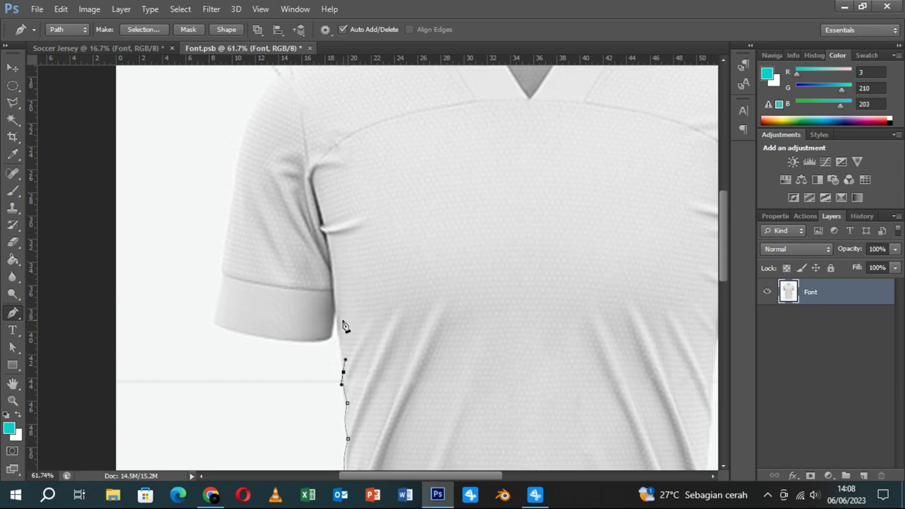
pyautogui.moveTo(337, 316); pyautogui.dragTo(336, 298)
pyautogui.moveTo(216, 323); pyautogui.dragTo(203, 319)
pyautogui.moveTo(334, 359); pyautogui.dragTo(329, 350)
pyautogui.moveTo(249, 308); pyautogui.dragTo(326, 336)
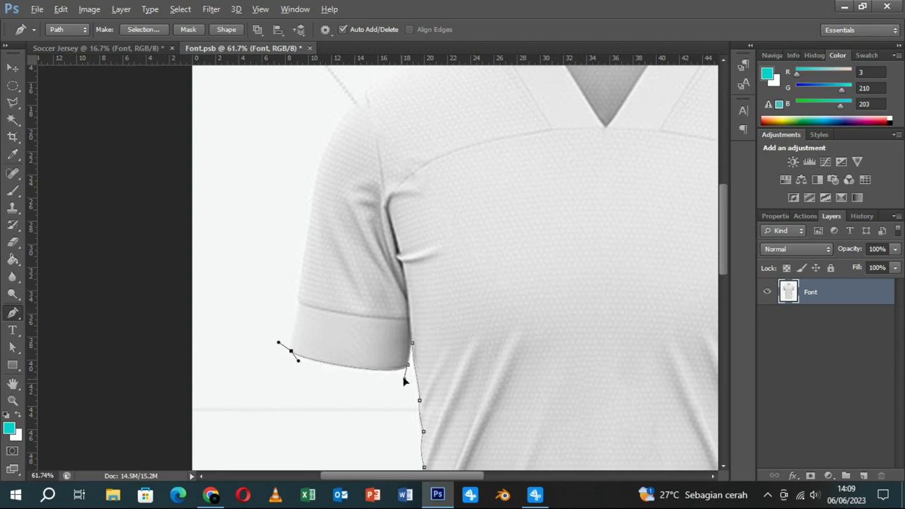
pyautogui.keyDown('alt'); pyautogui.click(291, 351); pyautogui.keyUp('alt')
# - Add corner and curved anchors up the sleeve's outer edge toward the shoulder
pyautogui.click(297, 307)
pyautogui.moveTo(298, 307); pyautogui.dragTo(300, 292)
pyautogui.press('alt')
pyautogui.keyDown('alt'); pyautogui.click(298, 306); pyautogui.keyUp('alt')
pyautogui.click(298, 307)
pyautogui.scroll(3, 314, 278)
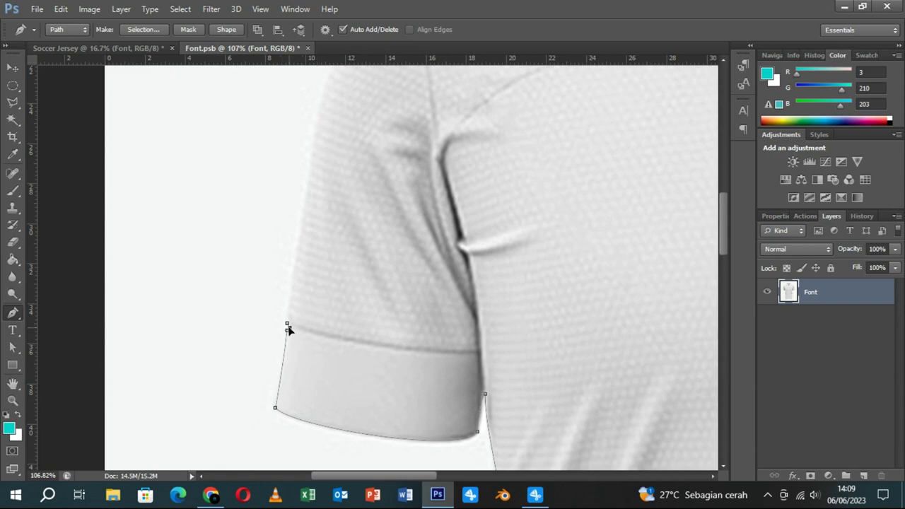
pyautogui.scroll(-1, 316, 237)
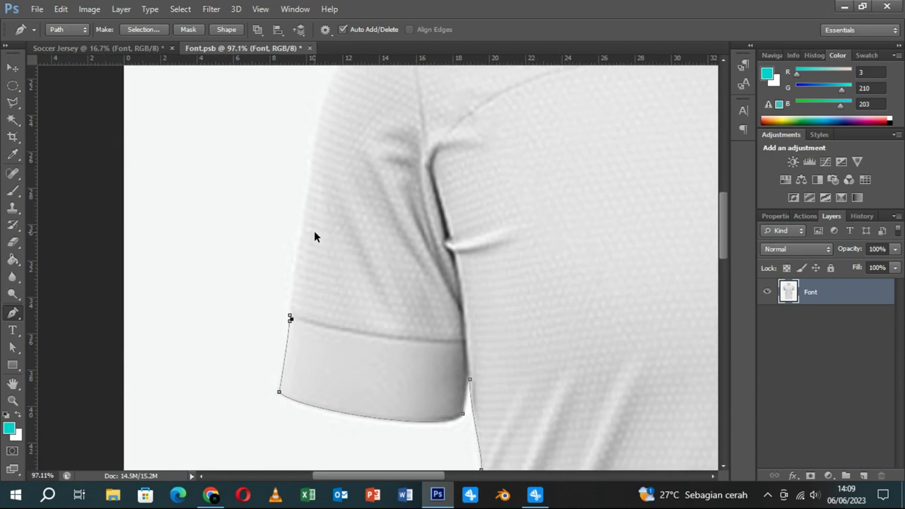
pyautogui.moveTo(312, 165); pyautogui.dragTo(306, 194)
pyautogui.moveTo(306, 196); pyautogui.dragTo(307, 200)
# - Add anchors along the left shoulder curve up to the collar and shape them to its edge
pyautogui.scroll(-3, 355, 195)
pyautogui.scroll(2, 358, 196)
pyautogui.scroll(2, 331, 312)
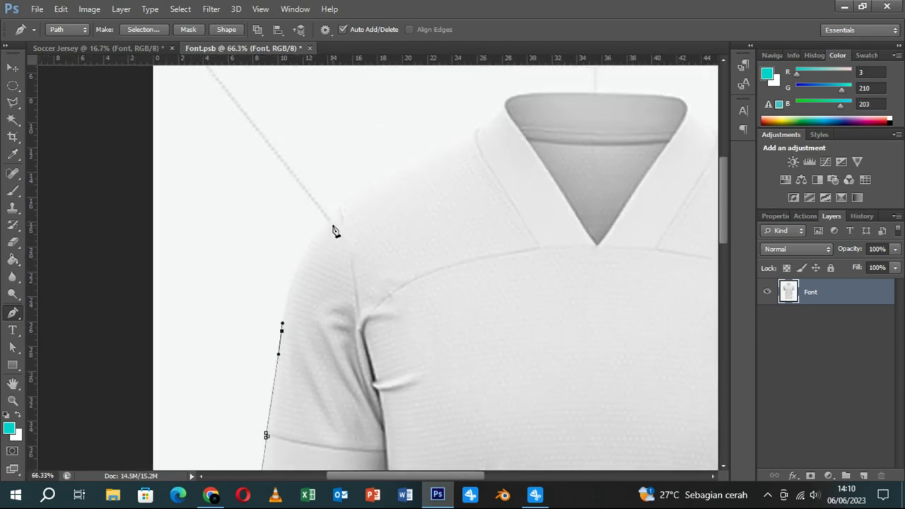
pyautogui.moveTo(330, 220)
pyautogui.mouseDown()
pyautogui.moveTo(338, 212)
pyautogui.moveTo(298, 243)
pyautogui.mouseUp()
pyautogui.moveTo(443, 210); pyautogui.dragTo(368, 308)
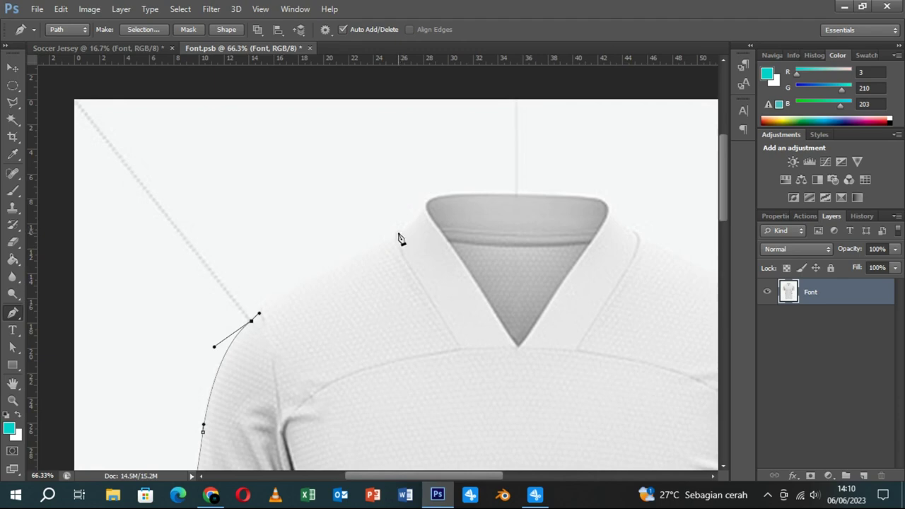
pyautogui.moveTo(399, 232); pyautogui.dragTo(406, 224)
pyautogui.moveTo(259, 313); pyautogui.dragTo(262, 308)
pyautogui.moveTo(392, 244); pyautogui.dragTo(394, 247)
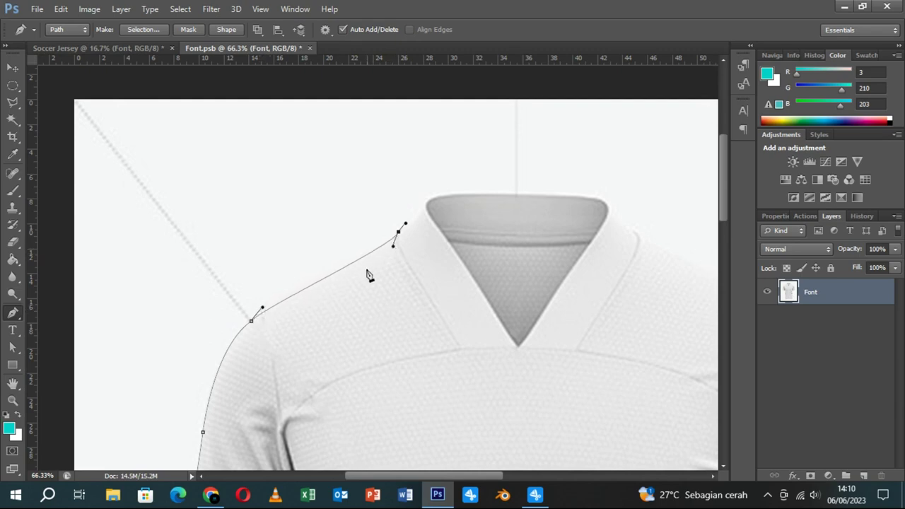
# - Place anchors across the collar top, its right corner and the right shoulder
pyautogui.hscroll(2, 318, 312)
pyautogui.hscroll(1, 344, 288)
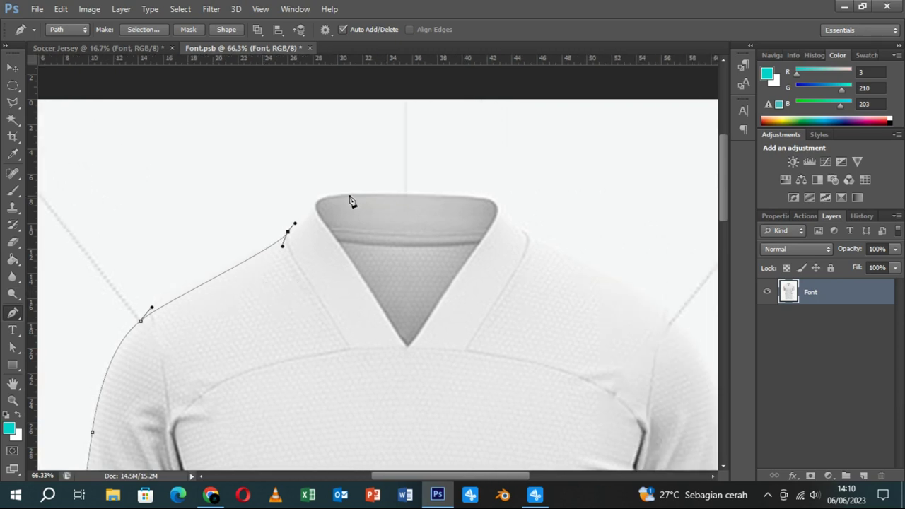
pyautogui.moveTo(328, 194); pyautogui.dragTo(339, 191)
pyautogui.moveTo(484, 197); pyautogui.dragTo(498, 205)
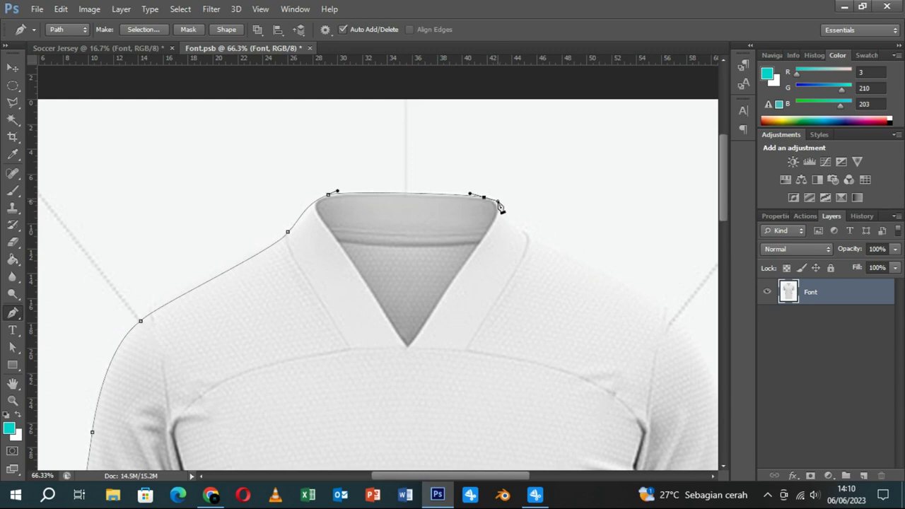
pyautogui.moveTo(523, 232); pyautogui.dragTo(529, 236)
pyautogui.hscroll(3, 424, 262)
pyautogui.moveTo(405, 204); pyautogui.dragTo(413, 205)
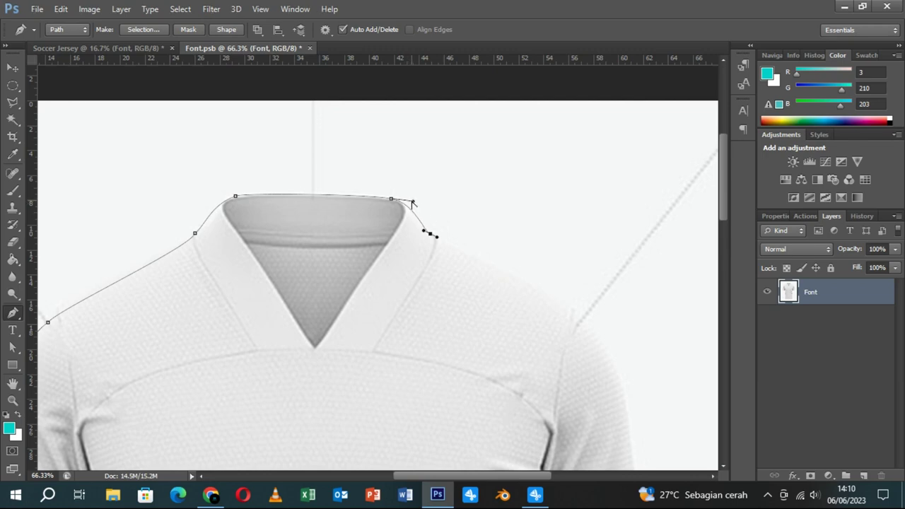
# - Refine the left collar anchors and the right collar curve so the path hugs the neckline
pyautogui.keyDown('ctrl'); pyautogui.click(237, 198); pyautogui.keyUp('ctrl')
pyautogui.moveTo(237, 198); pyautogui.dragTo(244, 191)
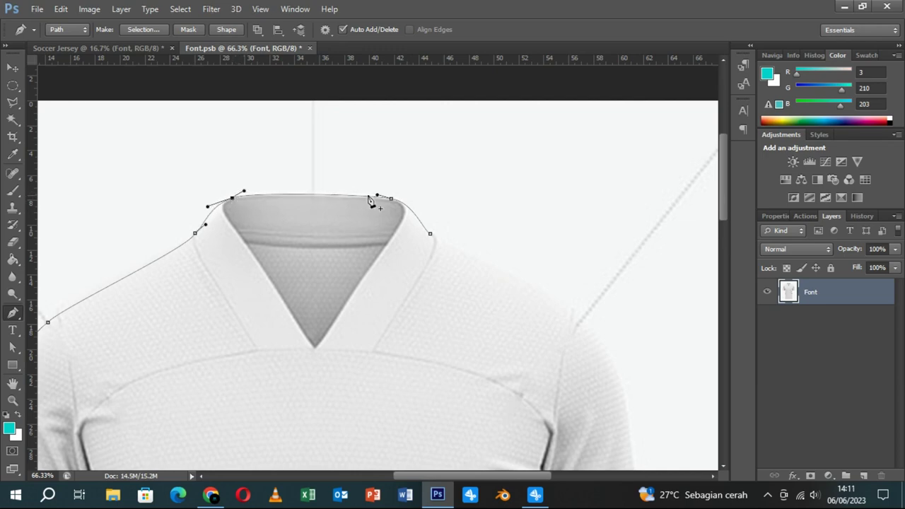
pyautogui.moveTo(392, 200)
pyautogui.mouseDown()
pyautogui.moveTo(400, 201)
pyautogui.moveTo(379, 197)
pyautogui.mouseUp()
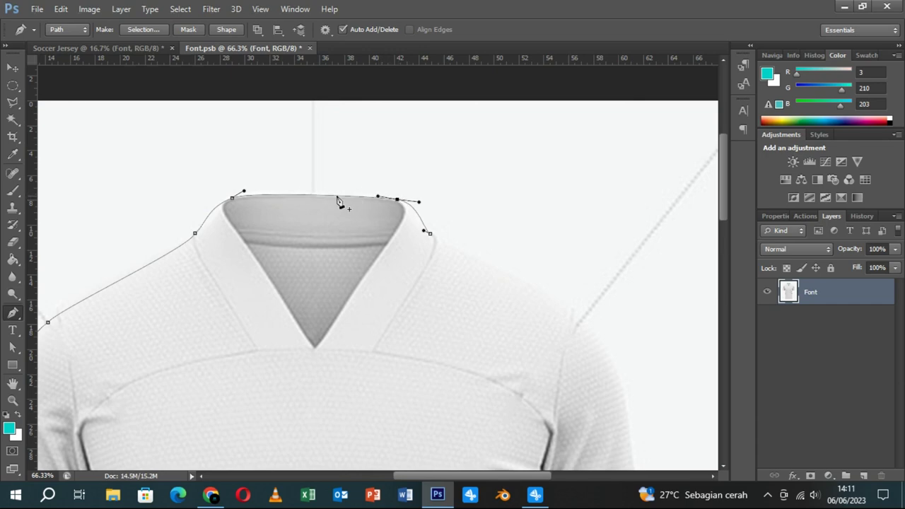
pyautogui.click(232, 199)
pyautogui.scroll(2, 236, 204)
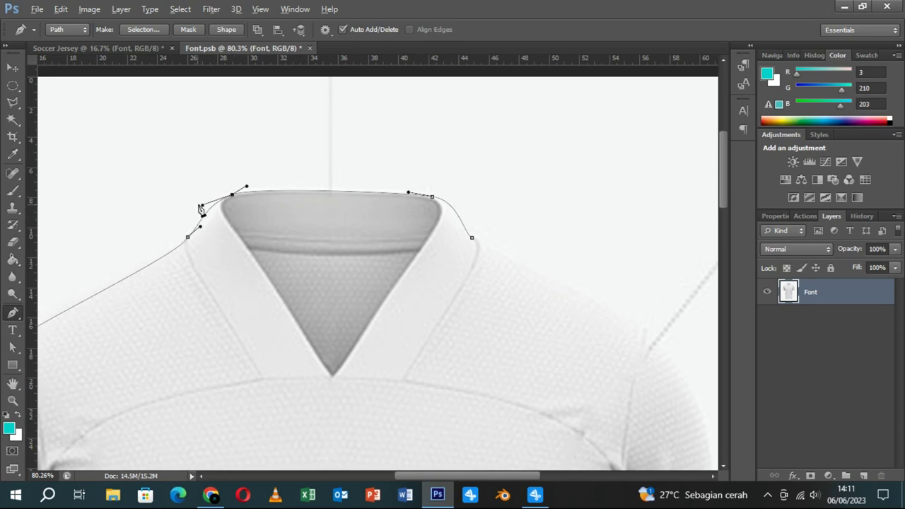
pyautogui.moveTo(202, 206); pyautogui.dragTo(214, 196)
pyautogui.keyDown('ctrl'); pyautogui.click(188, 237); pyautogui.keyUp('ctrl')
pyautogui.moveTo(182, 255); pyautogui.dragTo(171, 257)
pyautogui.moveTo(157, 293)
pyautogui.mouseDown()
pyautogui.moveTo(162, 280)
pyautogui.moveTo(114, 275)
pyautogui.mouseUp()
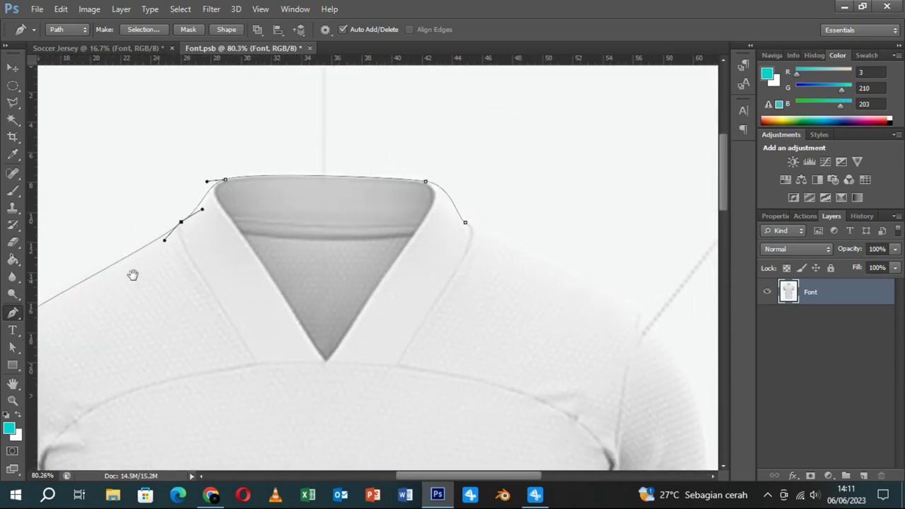
pyautogui.moveTo(382, 178); pyautogui.dragTo(409, 182)
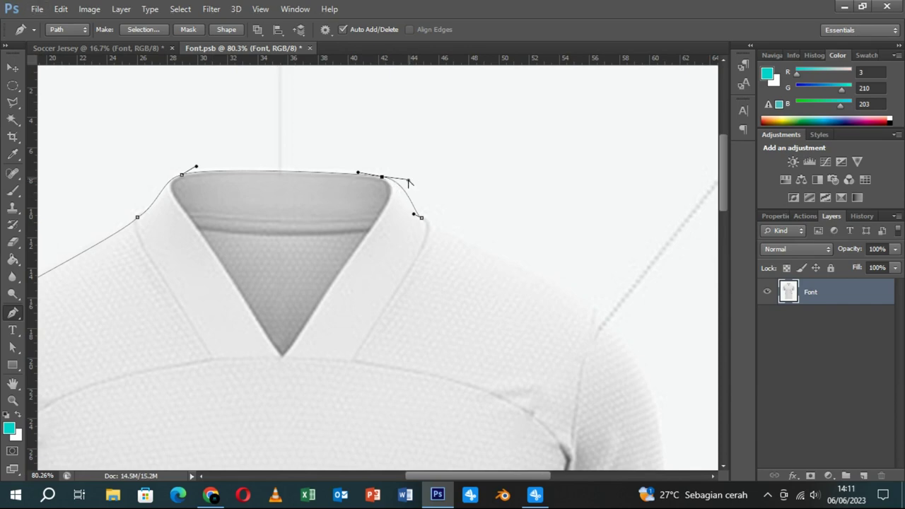
pyautogui.moveTo(409, 182); pyautogui.dragTo(397, 183)
pyautogui.moveTo(397, 182); pyautogui.dragTo(400, 183)
# - Add a curved anchor at the right shoulder seam, fitting the collar-to-shoulder curve
pyautogui.keyDown('ctrl'); pyautogui.click(421, 217); pyautogui.keyUp('ctrl')
pyautogui.moveTo(418, 246); pyautogui.dragTo(297, 156)
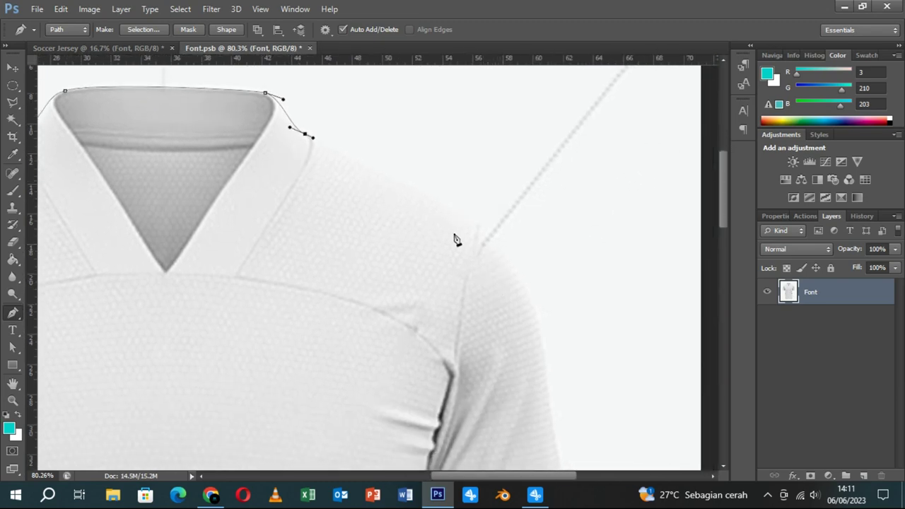
pyautogui.moveTo(492, 234); pyautogui.dragTo(501, 247)
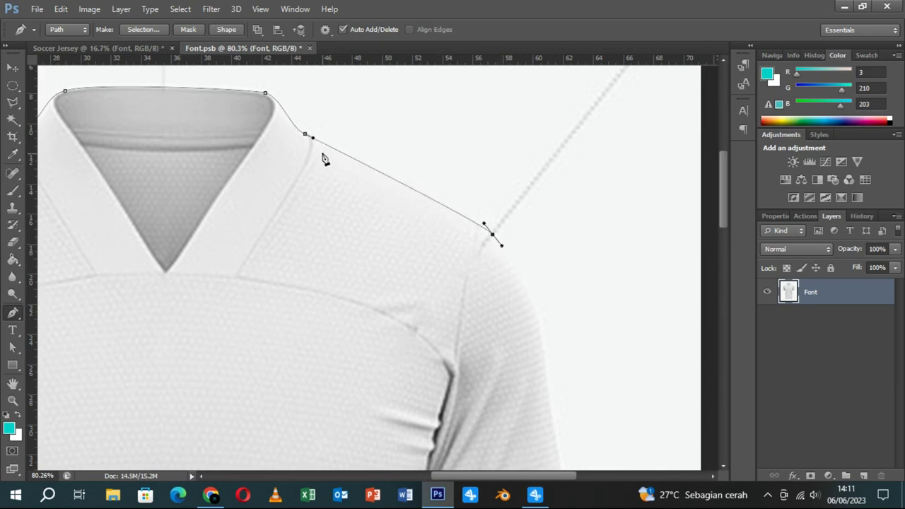
pyautogui.moveTo(312, 138); pyautogui.dragTo(312, 143)
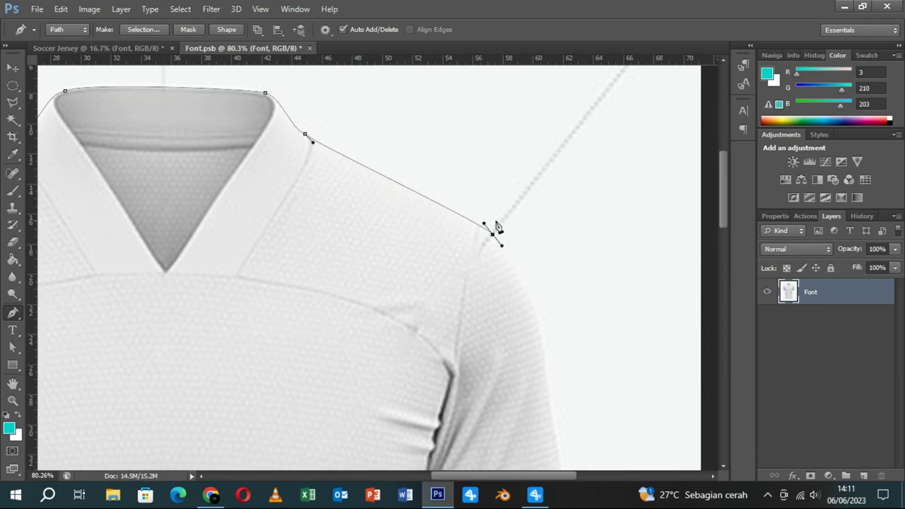
pyautogui.moveTo(484, 225); pyautogui.dragTo(483, 224)
# - Extend the path down the right sleeve's outer edge to the cuff
pyautogui.moveTo(546, 340); pyautogui.dragTo(449, 193)
pyautogui.moveTo(456, 250); pyautogui.dragTo(458, 256)
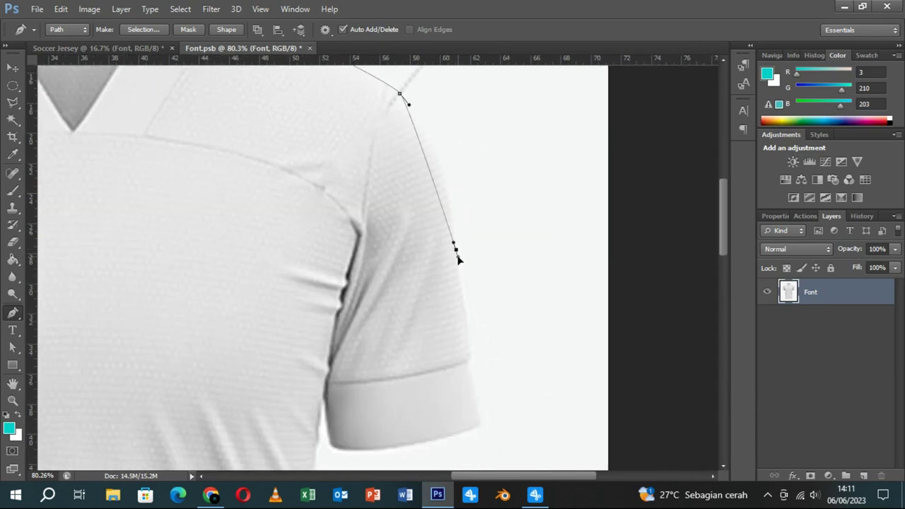
pyautogui.moveTo(409, 105)
pyautogui.mouseDown()
pyautogui.moveTo(455, 158)
pyautogui.moveTo(451, 143)
pyautogui.mouseUp()
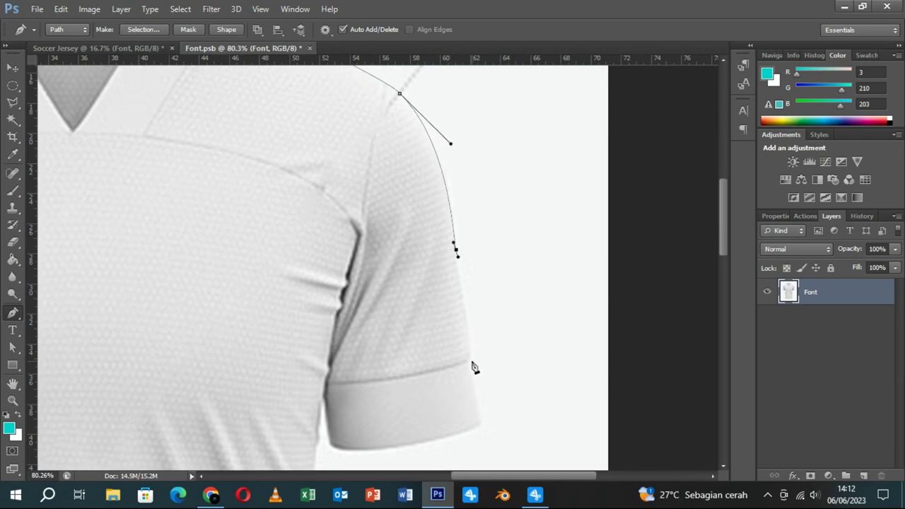
pyautogui.moveTo(466, 360); pyautogui.dragTo(461, 368)
pyautogui.moveTo(458, 257); pyautogui.dragTo(456, 265)
pyautogui.moveTo(487, 357); pyautogui.dragTo(484, 281)
pyautogui.scroll(1, 483, 263)
pyautogui.scroll(1, 483, 264)
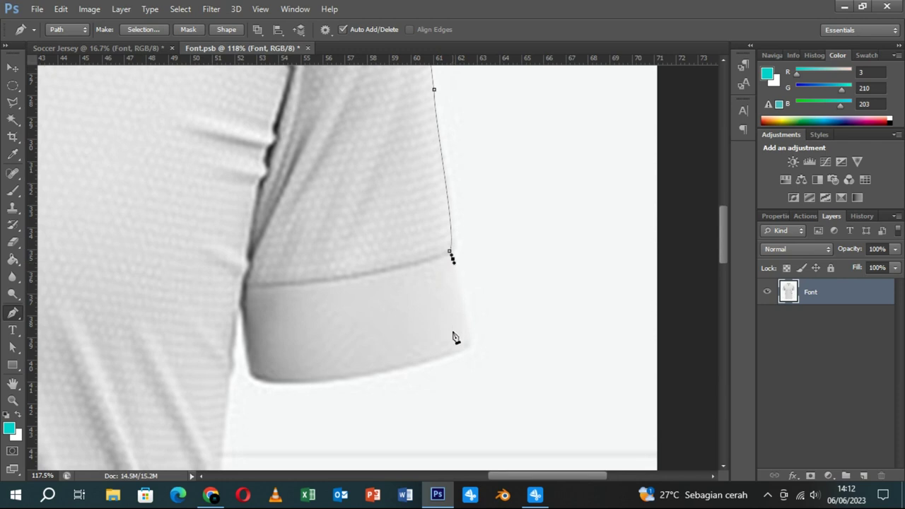
# - Trace the cuff's top, bottom edge and inner corner, with a sharp corner anchor
pyautogui.moveTo(465, 346); pyautogui.dragTo(461, 353)
pyautogui.scroll(-1, 467, 345)
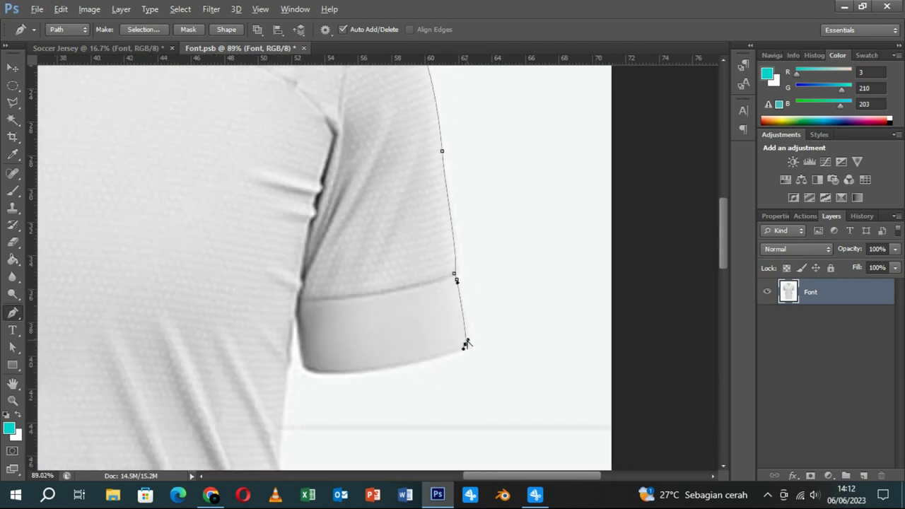
pyautogui.moveTo(305, 374); pyautogui.dragTo(301, 361)
pyautogui.moveTo(462, 351); pyautogui.dragTo(453, 361)
pyautogui.moveTo(307, 376); pyautogui.dragTo(317, 384)
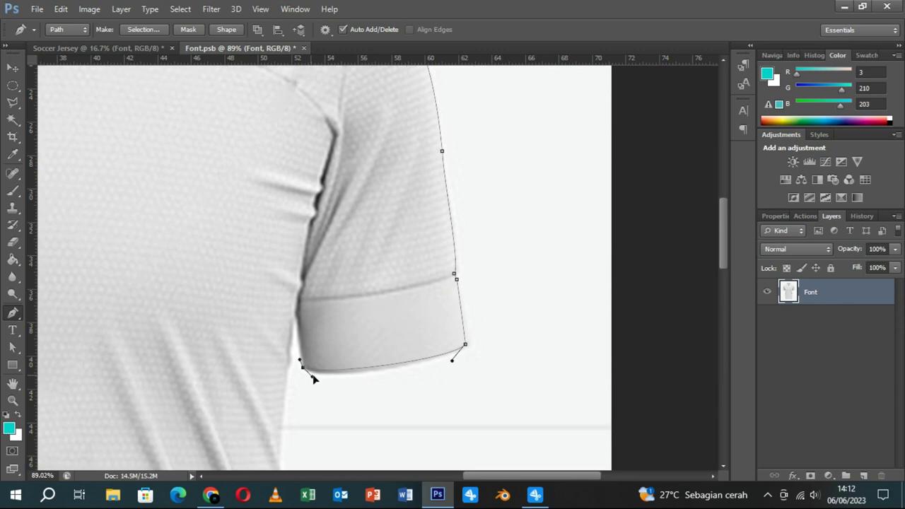
pyautogui.press('alt')
pyautogui.click(294, 303)
pyautogui.moveTo(290, 373); pyautogui.dragTo(287, 373)
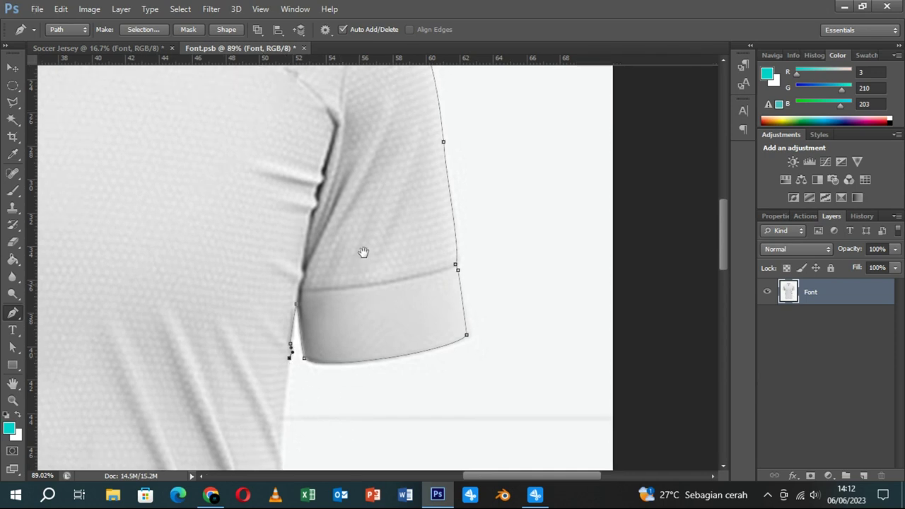
pyautogui.moveTo(364, 251); pyautogui.dragTo(375, 156)
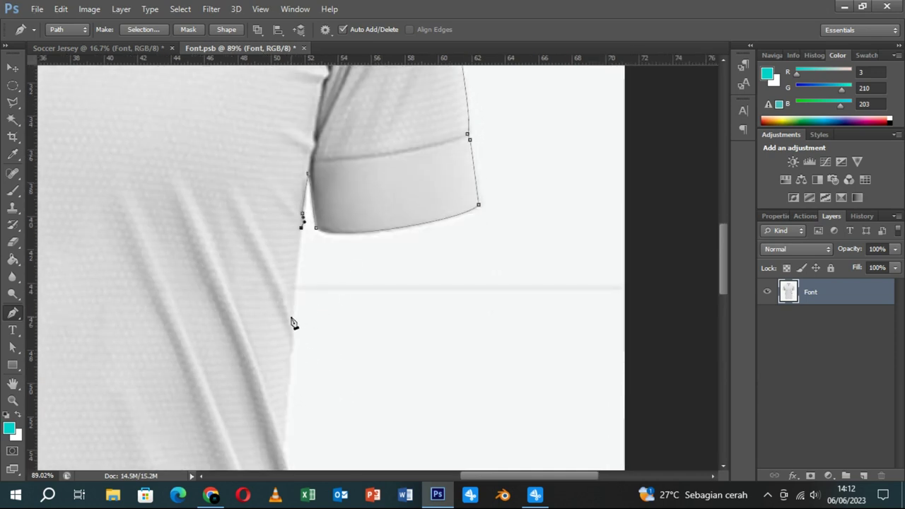
# - Run the path from the armpit down the jersey's right side with a corner anchor
pyautogui.click(293, 316)
pyautogui.scroll(-2, 311, 315)
pyautogui.scroll(-2, 299, 276)
pyautogui.moveTo(293, 271); pyautogui.dragTo(289, 289)
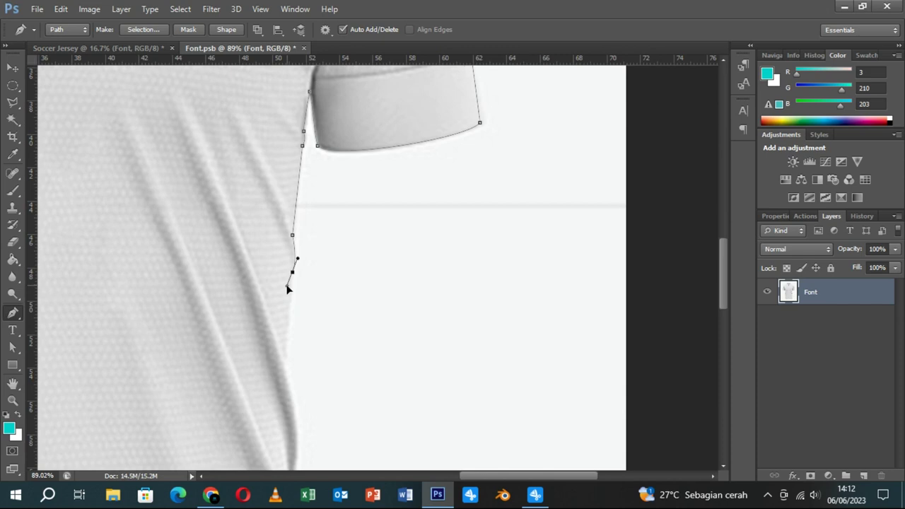
pyautogui.moveTo(287, 364); pyautogui.dragTo(283, 374)
pyautogui.moveTo(335, 374); pyautogui.dragTo(372, 178)
pyautogui.moveTo(329, 311); pyautogui.dragTo(324, 337)
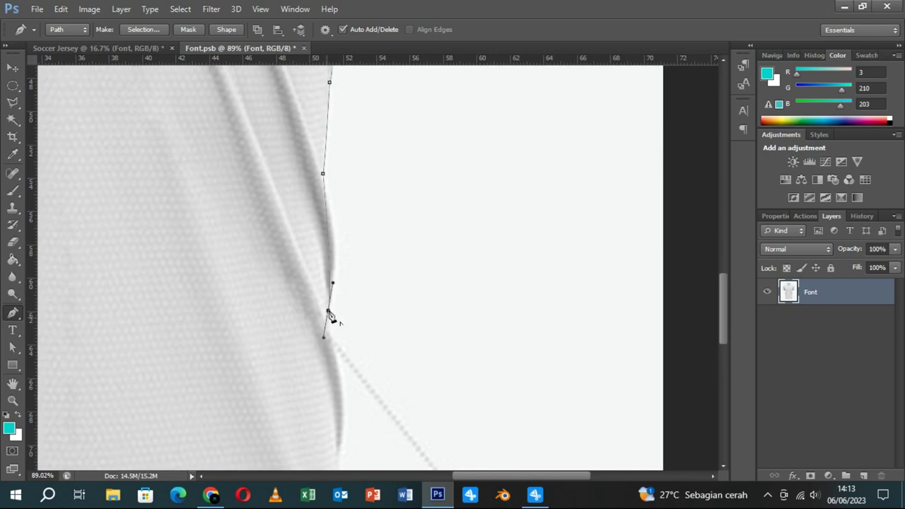
pyautogui.moveTo(332, 285); pyautogui.dragTo(348, 255)
pyautogui.moveTo(368, 266); pyautogui.dragTo(344, 162)
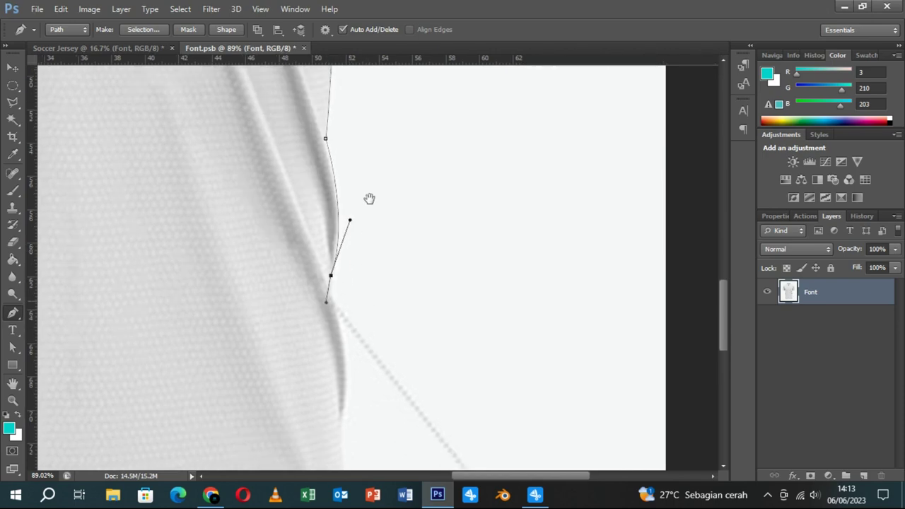
pyautogui.moveTo(331, 141); pyautogui.dragTo(331, 156)
pyautogui.moveTo(350, 102); pyautogui.dragTo(349, 86)
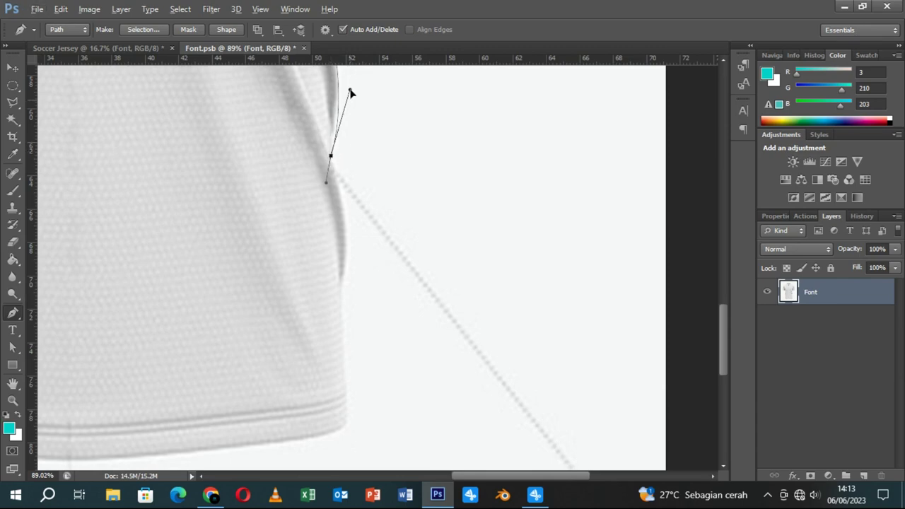
pyautogui.click(331, 156)
# - Continue down the right side and curve the path into the right hem corner
pyautogui.moveTo(341, 288); pyautogui.dragTo(356, 237)
pyautogui.moveTo(374, 349); pyautogui.dragTo(372, 230)
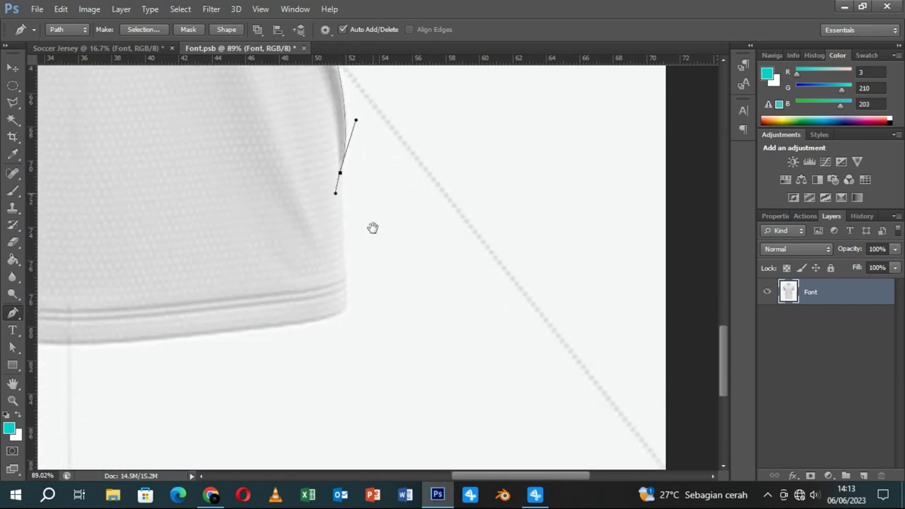
pyautogui.click(345, 305)
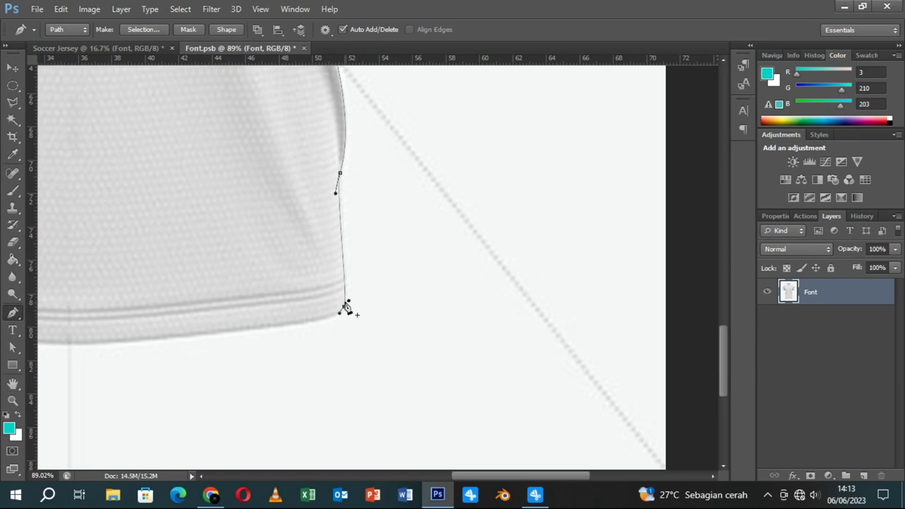
pyautogui.moveTo(348, 302); pyautogui.dragTo(353, 294)
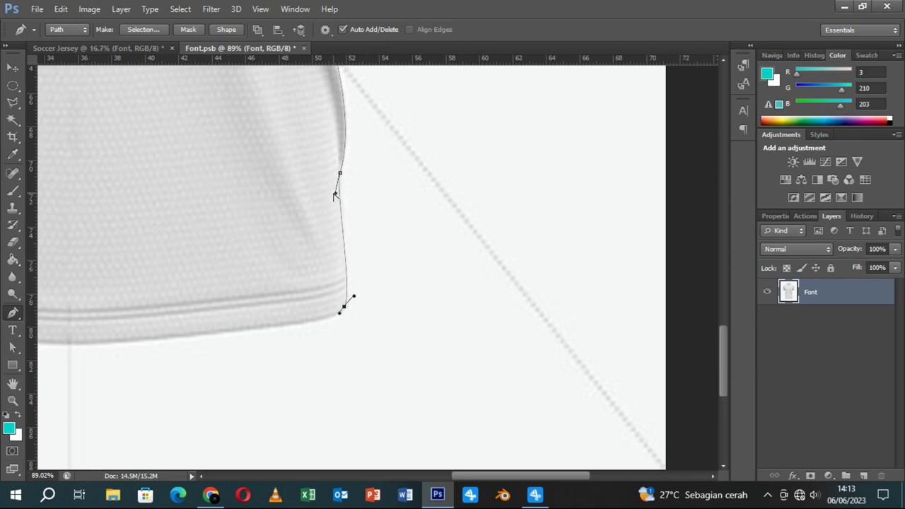
pyautogui.hscroll(-5, 368, 306)
pyautogui.scroll(-1, 368, 305)
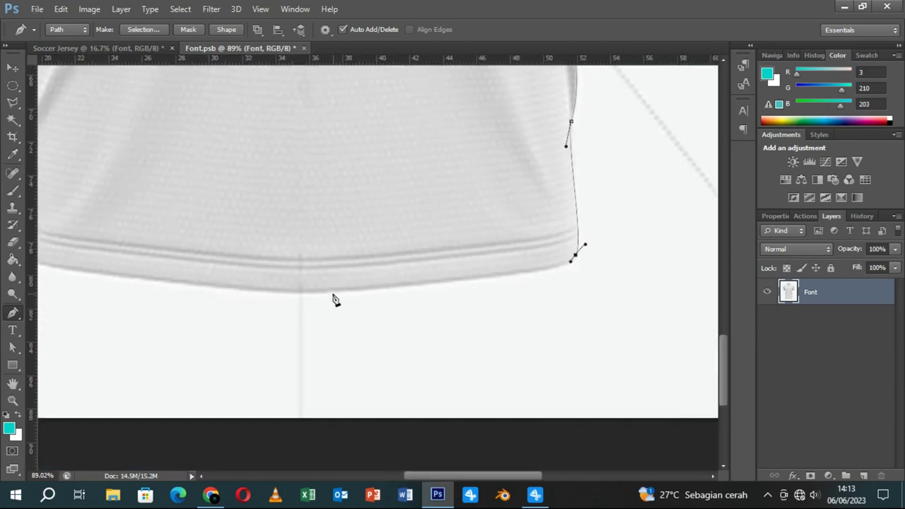
# - Trace the hem with a flattened curve, round the lower-left corner and close the outline
pyautogui.moveTo(302, 292); pyautogui.dragTo(277, 296)
pyautogui.moveTo(574, 256); pyautogui.dragTo(558, 281)
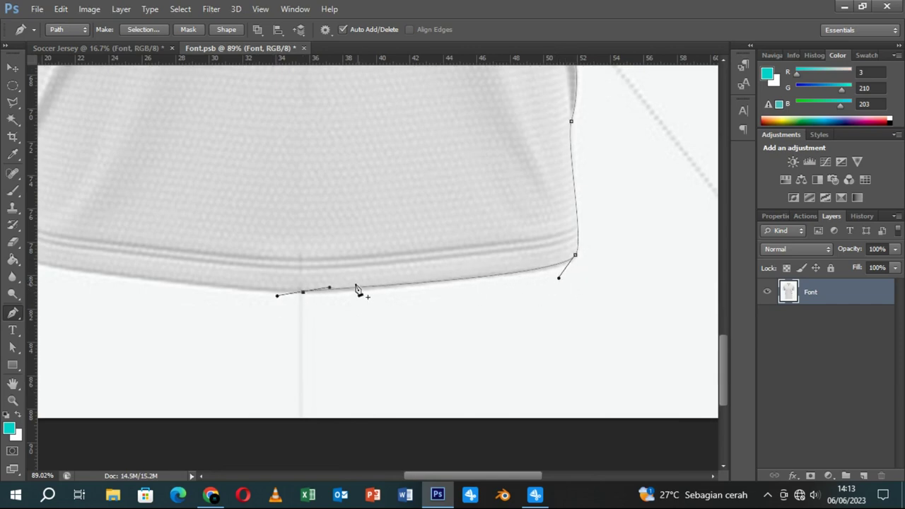
pyautogui.moveTo(329, 289); pyautogui.dragTo(329, 292)
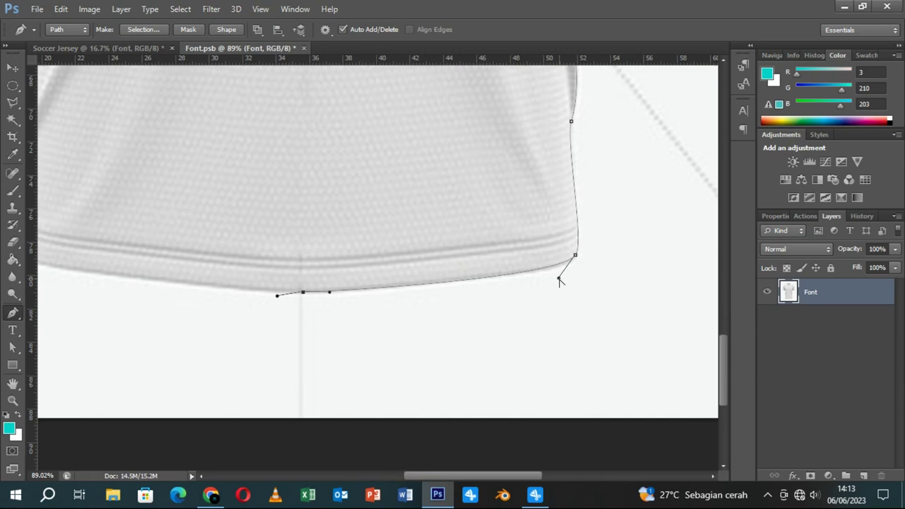
pyautogui.moveTo(559, 280); pyautogui.dragTo(559, 277)
pyautogui.moveTo(269, 319); pyautogui.dragTo(548, 330)
pyautogui.moveTo(300, 268); pyautogui.dragTo(316, 284)
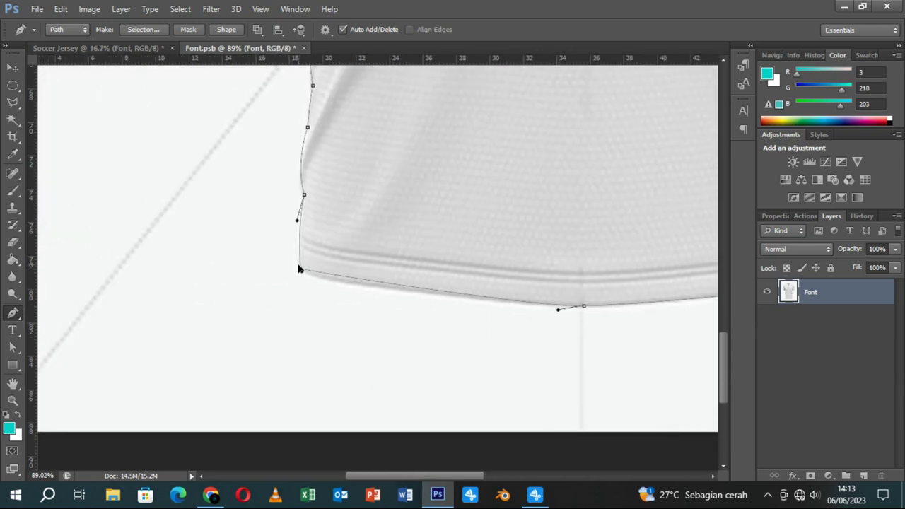
pyautogui.keyDown('ctrl'); pyautogui.click(583, 307); pyautogui.keyUp('ctrl')
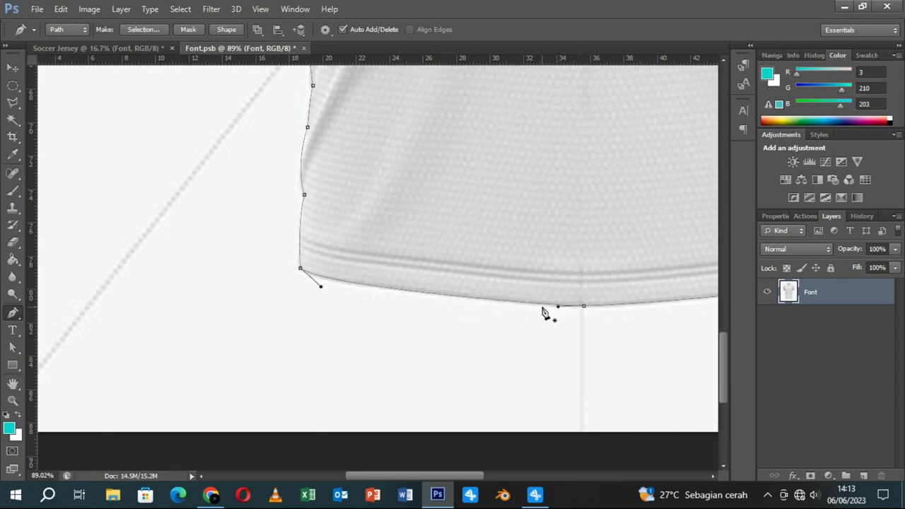
pyautogui.scroll(-3, 546, 317)
pyautogui.scroll(-3, 541, 319)
pyautogui.scroll(-1, 541, 319)
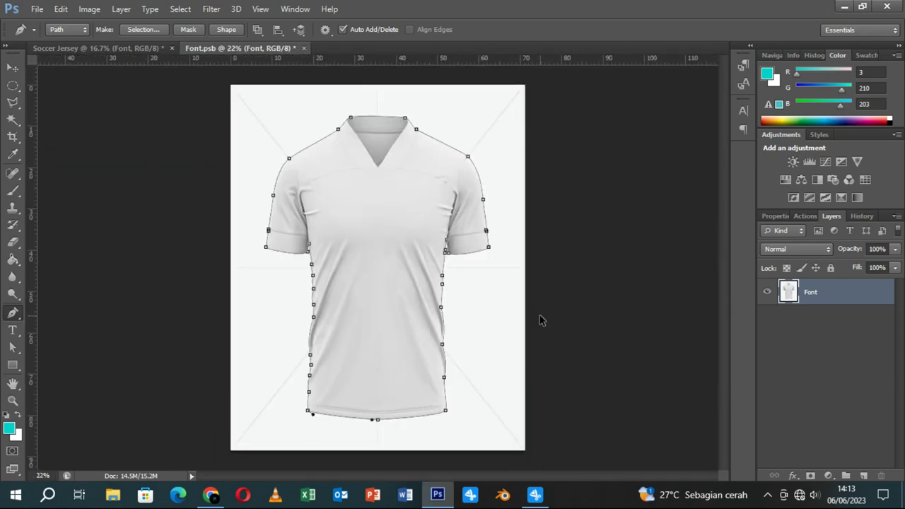
# - Turn the shirt path into a selection, copy it to a new layer and hide the Font layer
pyautogui.press('i')
pyautogui.click(160, 33)
pyautogui.click(521, 142)
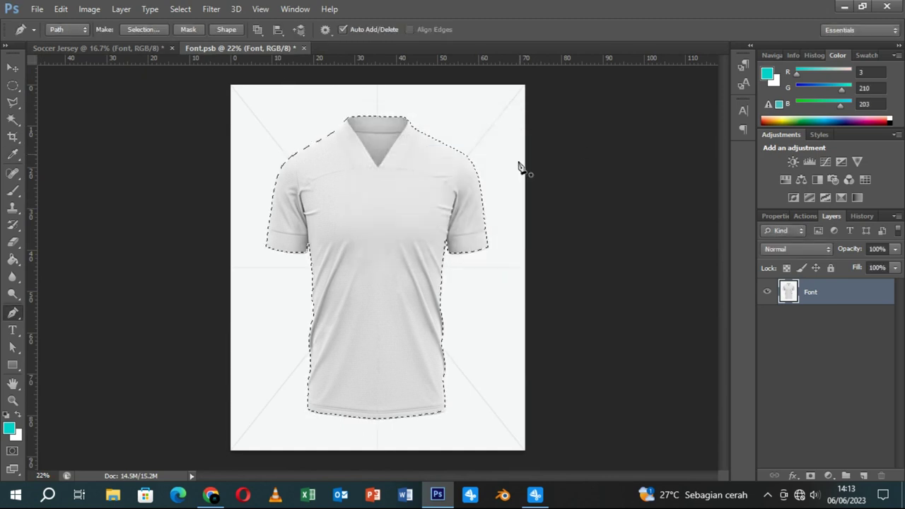
pyautogui.hotkey('ctrl', 'j')
pyautogui.click(767, 318)
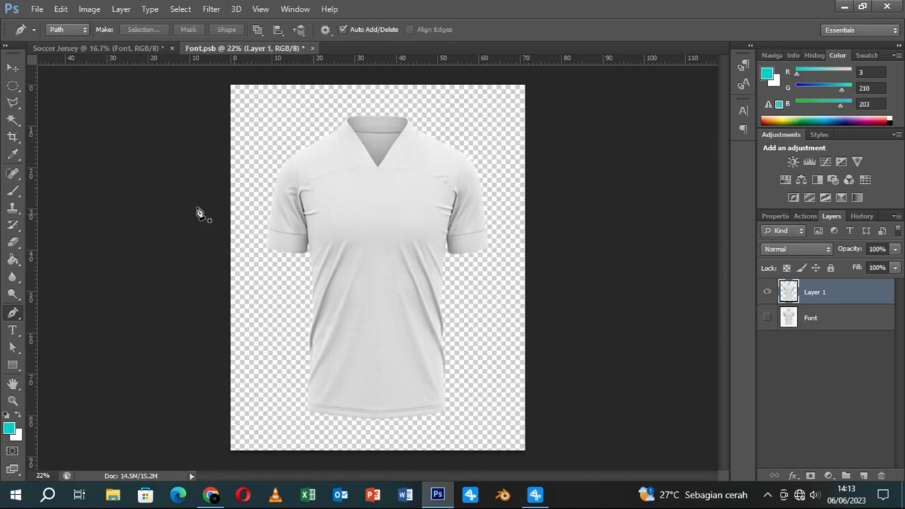
# - Spot-heal the mark on the right shoulder edge with a size 15 brush
pyautogui.click(14, 172)
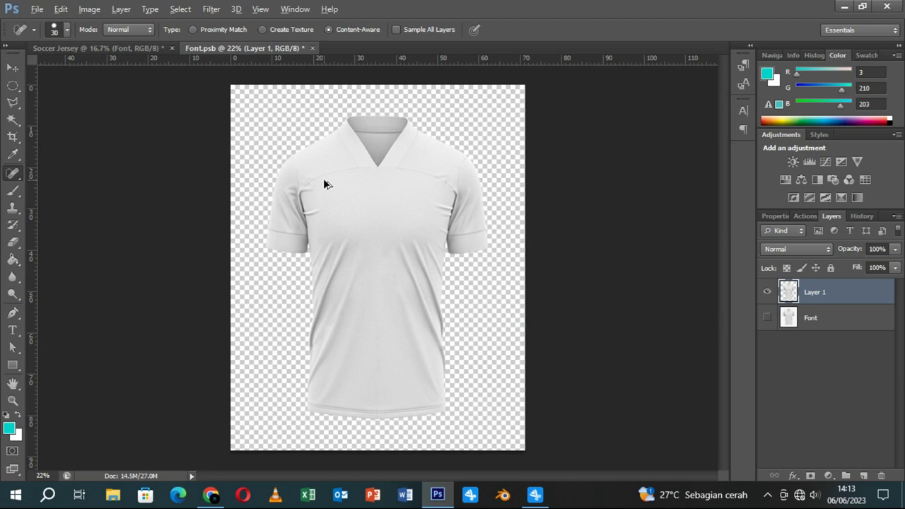
pyautogui.scroll(2, 325, 184)
pyautogui.scroll(2, 324, 184)
pyautogui.scroll(1, 325, 183)
pyautogui.scroll(1, 288, 136)
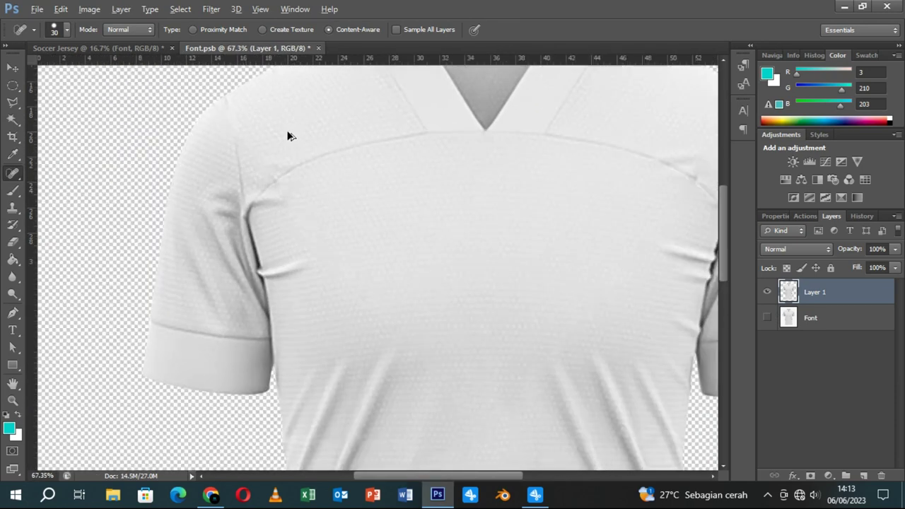
pyautogui.scroll(1, 288, 136)
pyautogui.moveTo(303, 154)
pyautogui.mouseDown()
pyautogui.moveTo(301, 200)
pyautogui.moveTo(151, 172)
pyautogui.mouseUp()
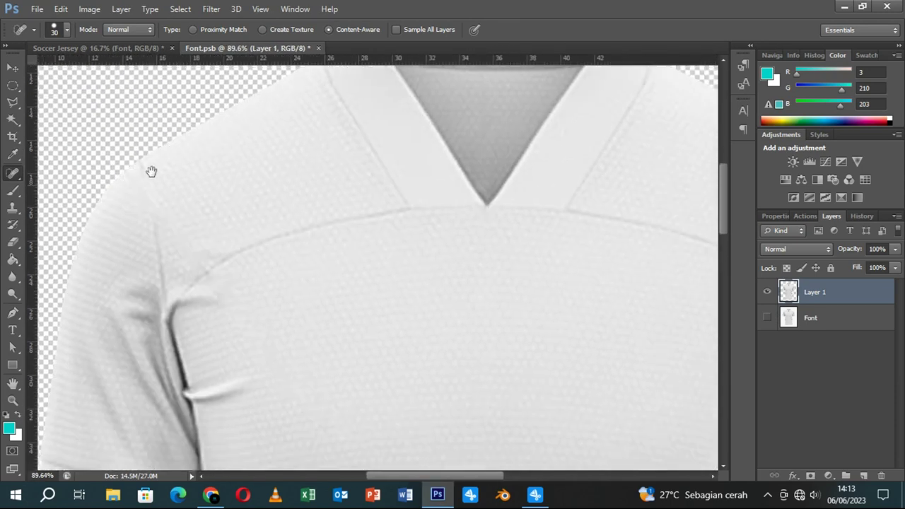
pyautogui.moveTo(495, 176); pyautogui.dragTo(322, 168)
pyautogui.moveTo(651, 276); pyautogui.dragTo(599, 235)
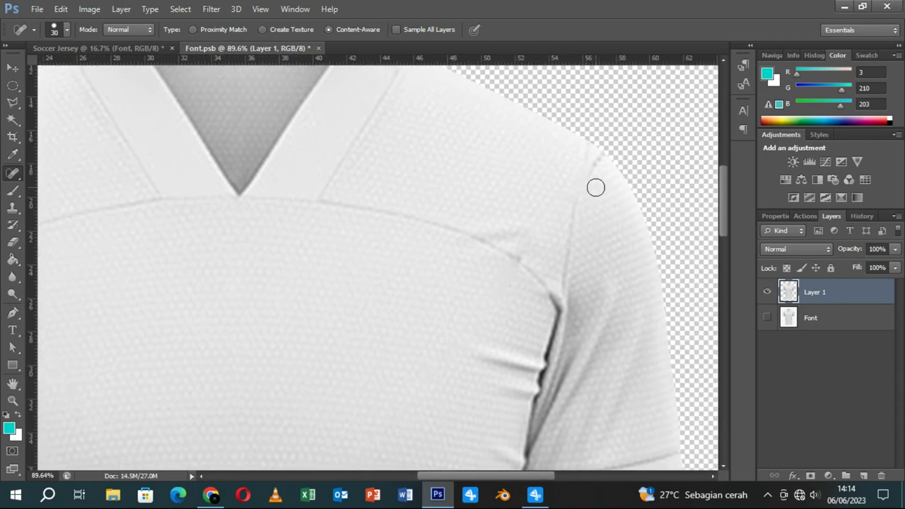
pyautogui.press('[')
pyautogui.press('[')
pyautogui.press('[')
pyautogui.click(598, 160)
pyautogui.scroll(-2, 573, 219)
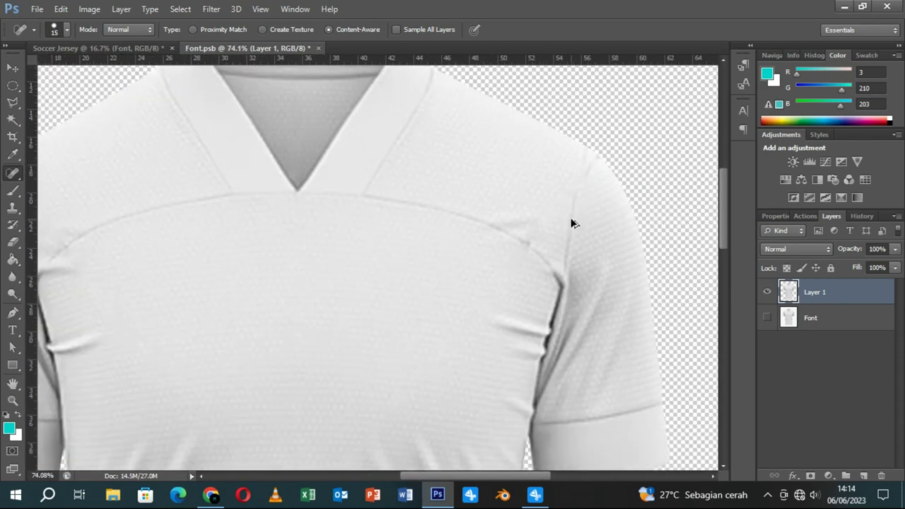
pyautogui.scroll(-2, 573, 222)
pyautogui.scroll(-2, 574, 222)
pyautogui.scroll(-1, 573, 222)
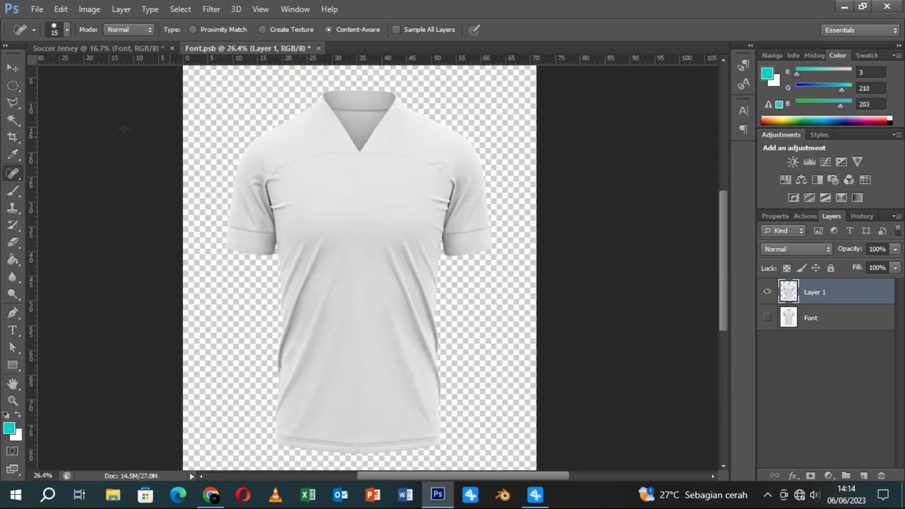
pyautogui.click(12, 68)
pyautogui.hotkey('ctrl', 'j')
pyautogui.hotkey('ctrl', 'j')
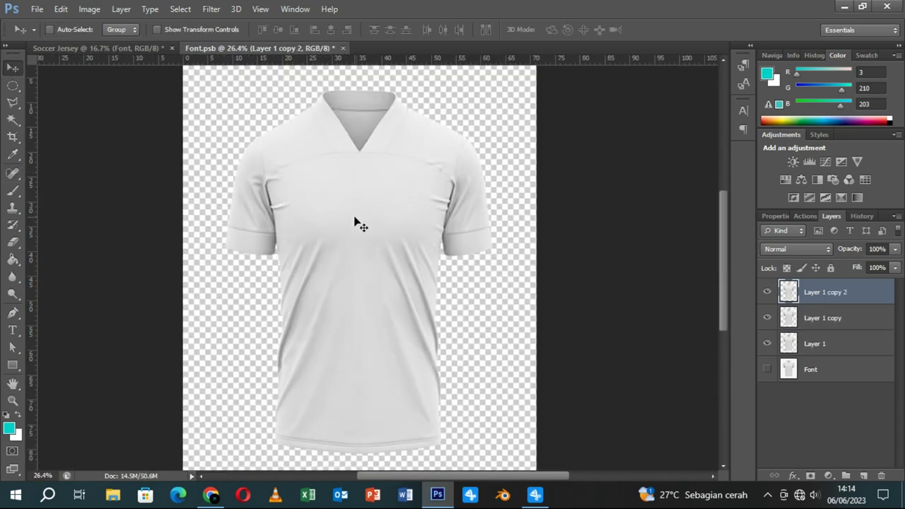
pyautogui.click(89, 9)
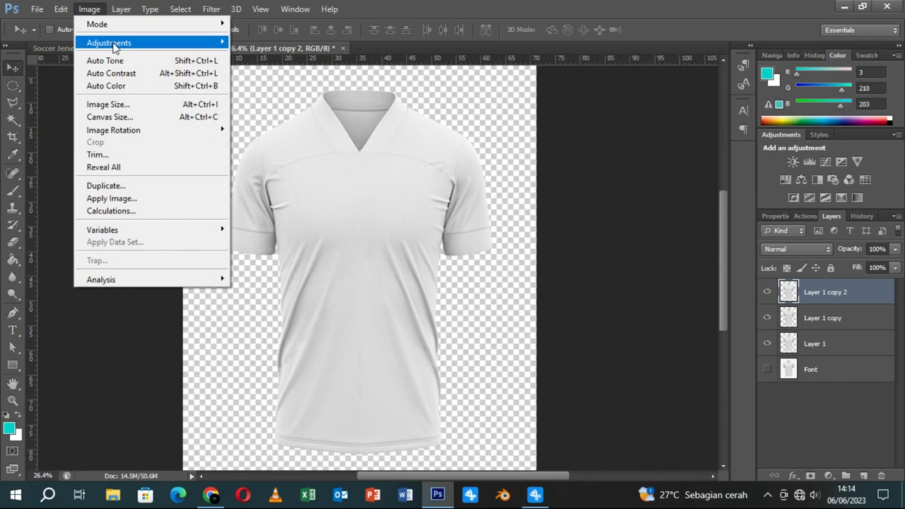
pyautogui.click(249, 43)
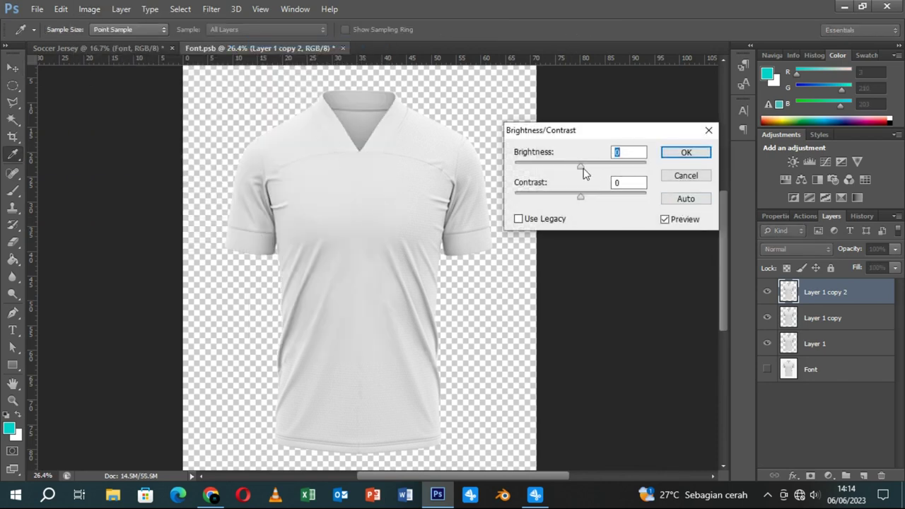
pyautogui.moveTo(583, 167); pyautogui.dragTo(507, 174)
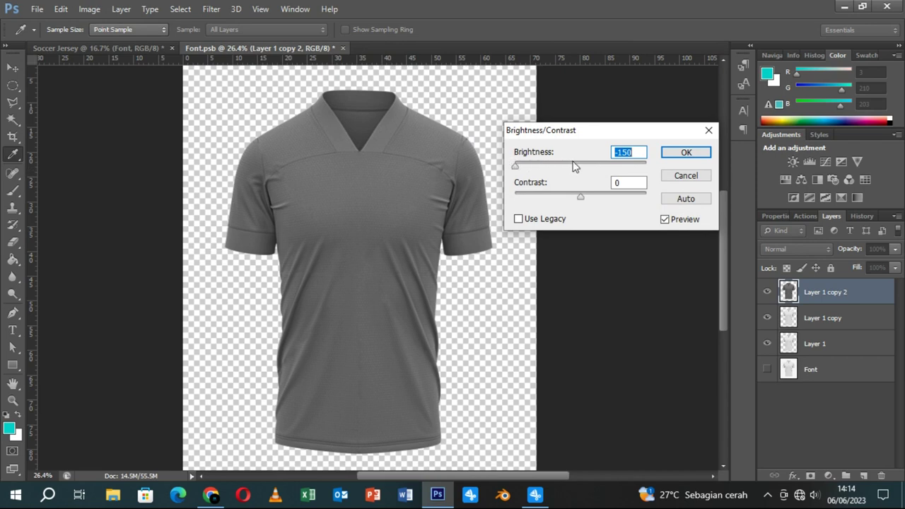
pyautogui.click(669, 176)
pyautogui.scroll(1, 259, 138)
pyautogui.scroll(2, 268, 141)
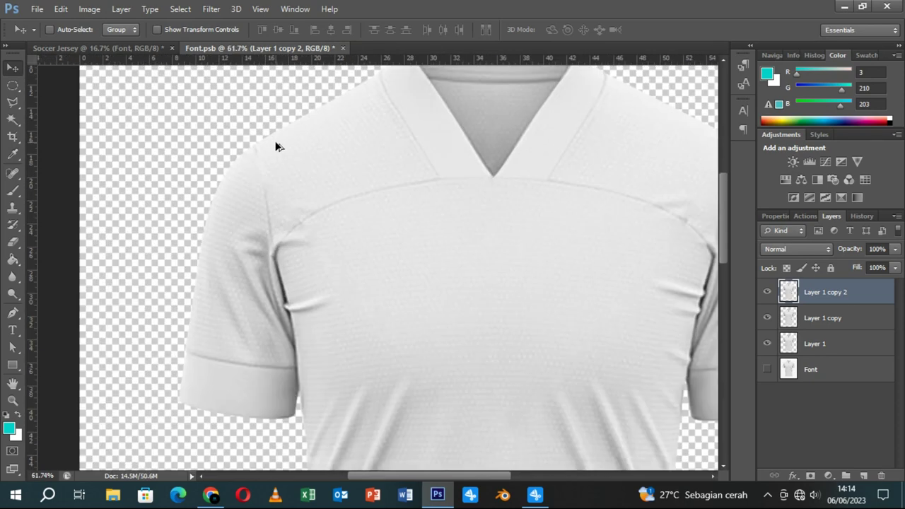
pyautogui.keyDown('shift'); pyautogui.click(863, 313); pyautogui.keyUp('shift')
pyautogui.hotkey('ctrl', 'e')
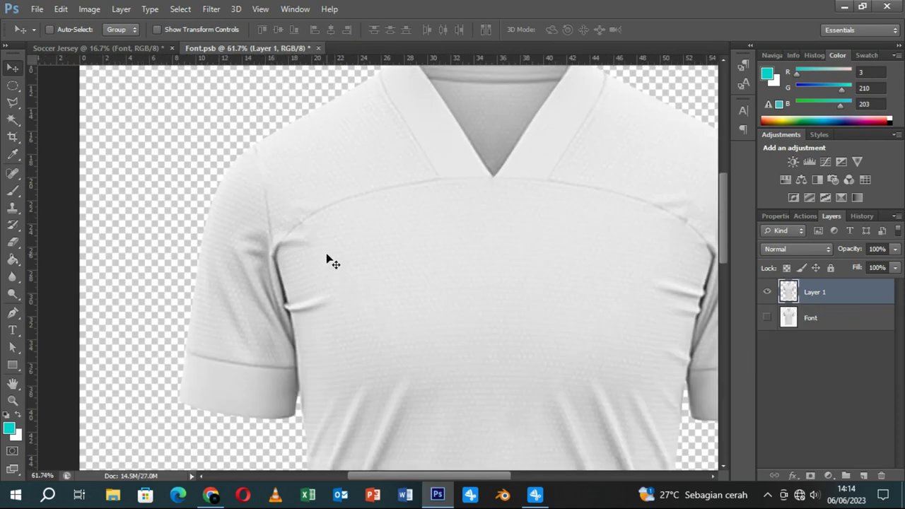
# - Spot-heal the mark on the chest near the right sleeve seam
pyautogui.scroll(2, 262, 166)
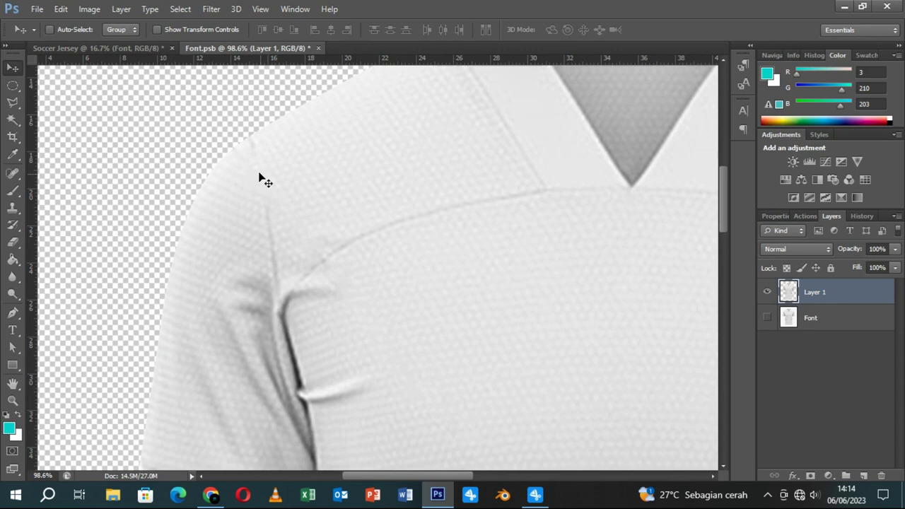
pyautogui.scroll(-1, 300, 192)
pyautogui.scroll(-2, 299, 192)
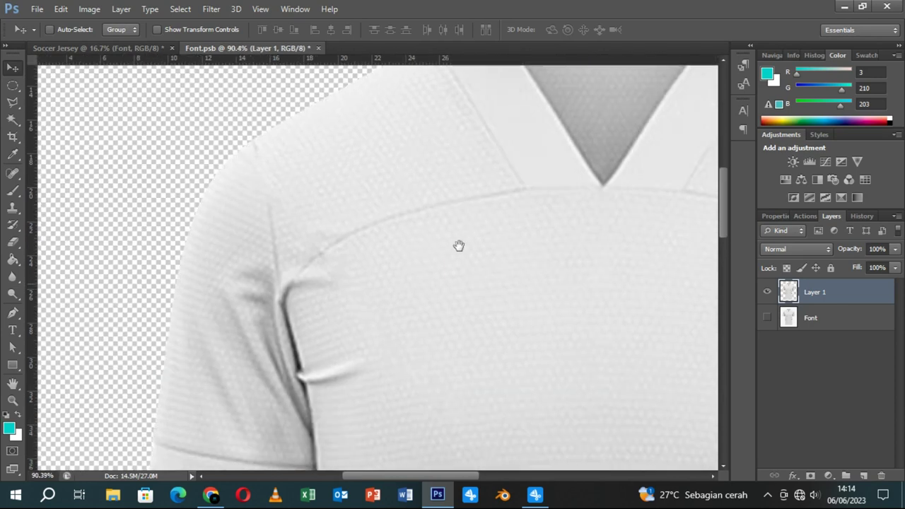
pyautogui.moveTo(522, 269); pyautogui.dragTo(156, 171)
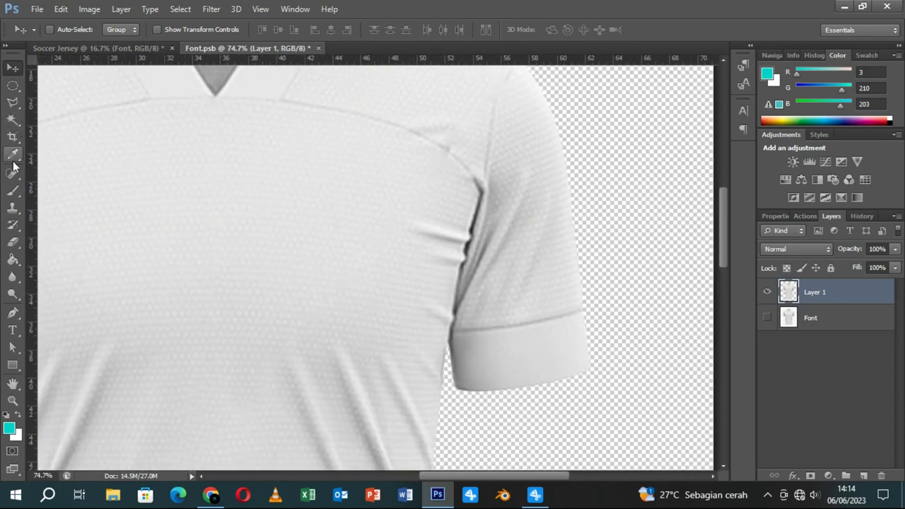
pyautogui.click(13, 172)
pyautogui.moveTo(470, 114); pyautogui.dragTo(455, 133)
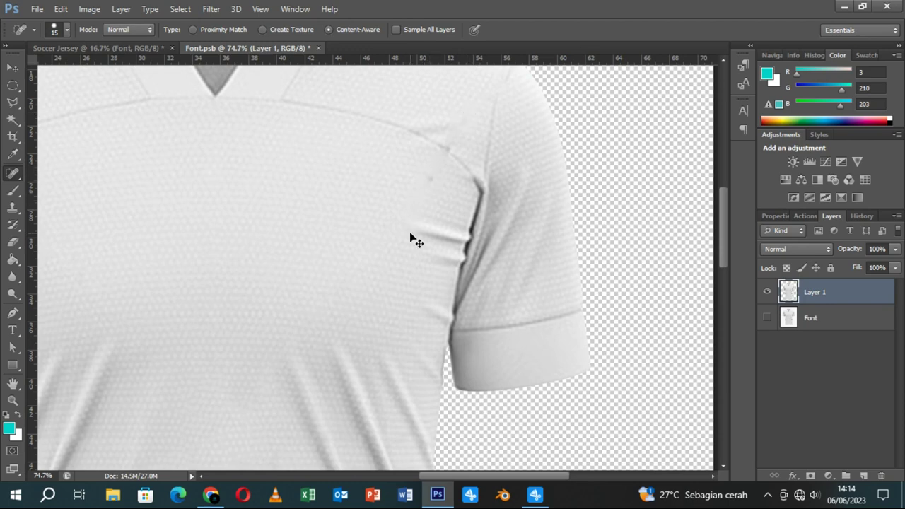
# - Close the GeForce Experience overlay and fit the whole jersey in the window
pyautogui.hotkey('alt', 'z')
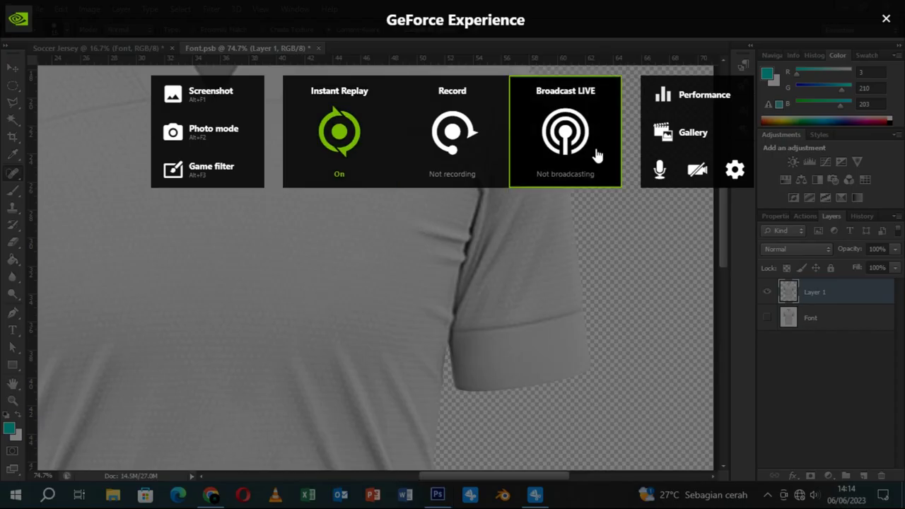
pyautogui.click(886, 19)
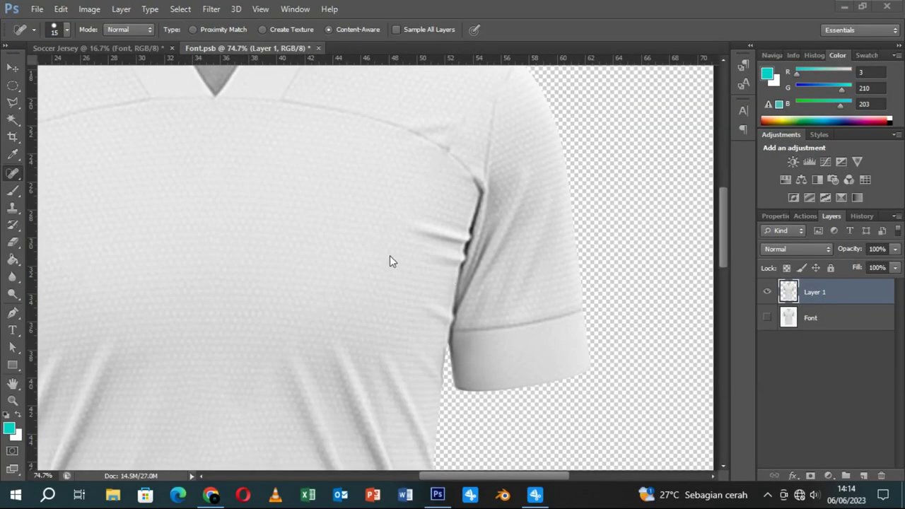
pyautogui.hotkey('ctrl', '0')
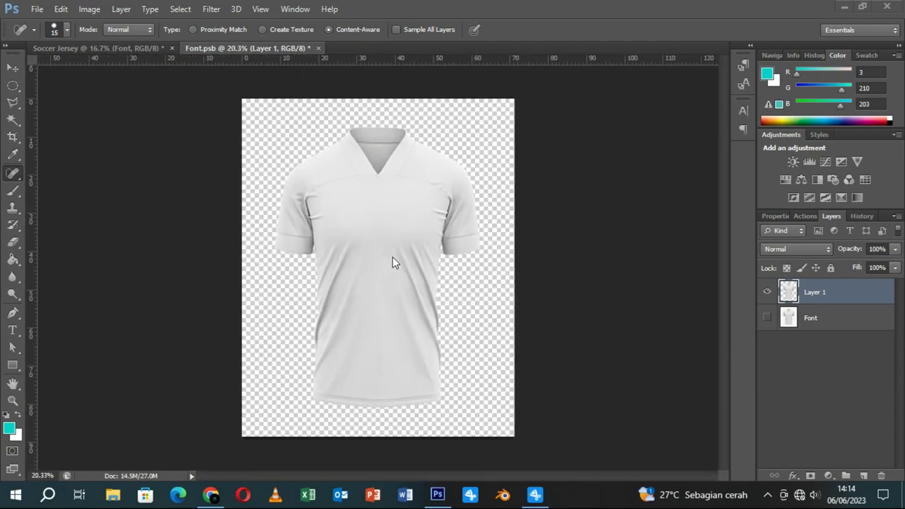
pyautogui.click(13, 70)
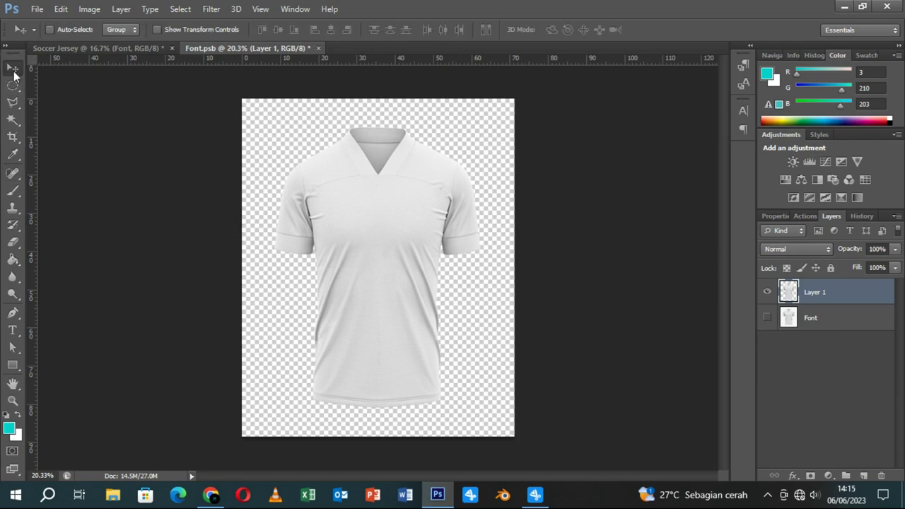
# - Duplicate the shirt layer twice and drop the top copy's brightness to minimum
pyautogui.hotkey('ctrl', 'j')
pyautogui.hotkey('ctrl', 'j')
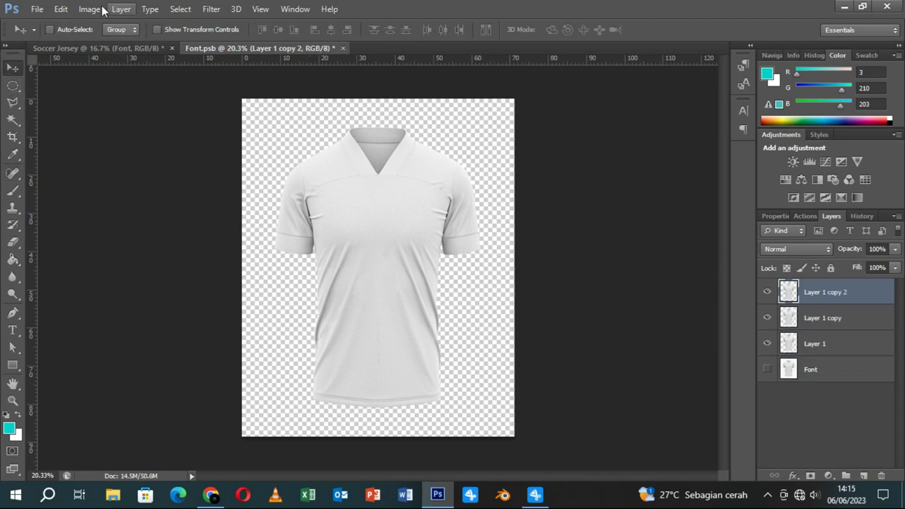
pyautogui.click(89, 9)
pyautogui.click(258, 41)
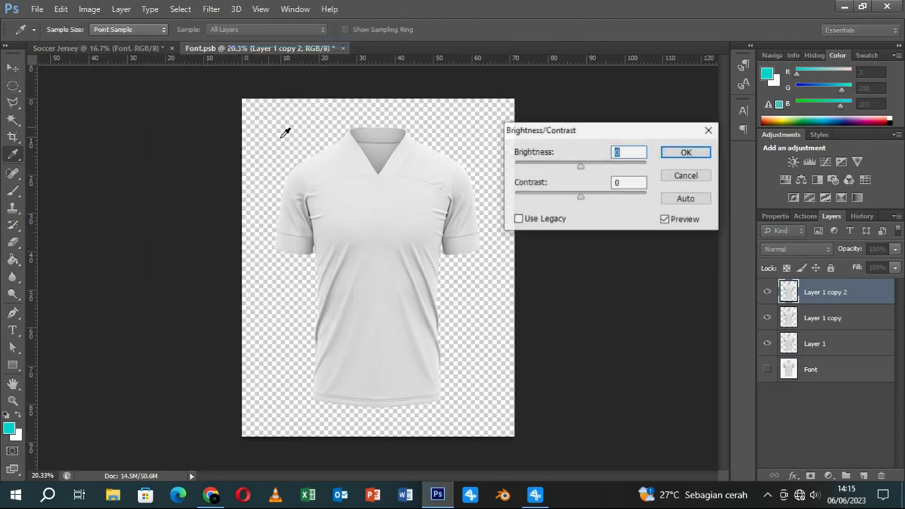
pyautogui.moveTo(581, 166); pyautogui.dragTo(510, 167)
pyautogui.click(685, 152)
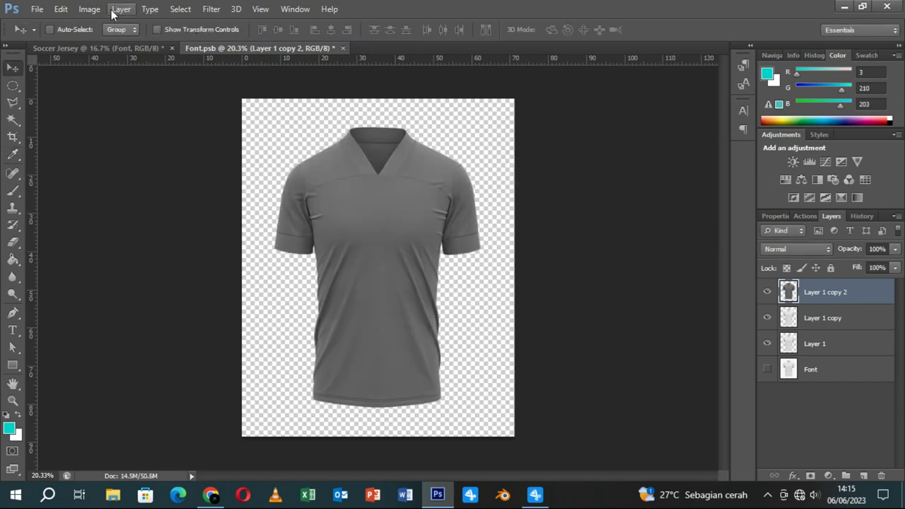
# - Push the Curves black point in to make the copy near black, then blend it in Screen
pyautogui.hotkey('ctrl', 'm')
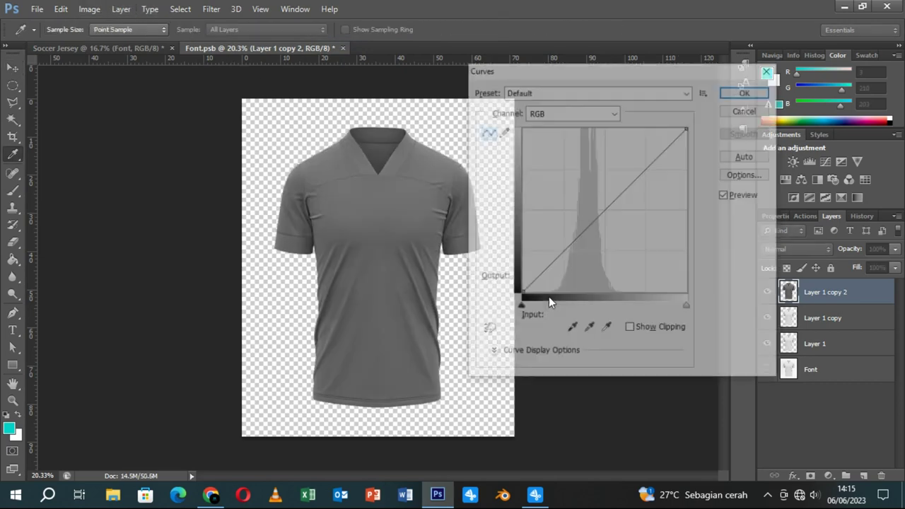
pyautogui.moveTo(520, 293); pyautogui.dragTo(567, 307)
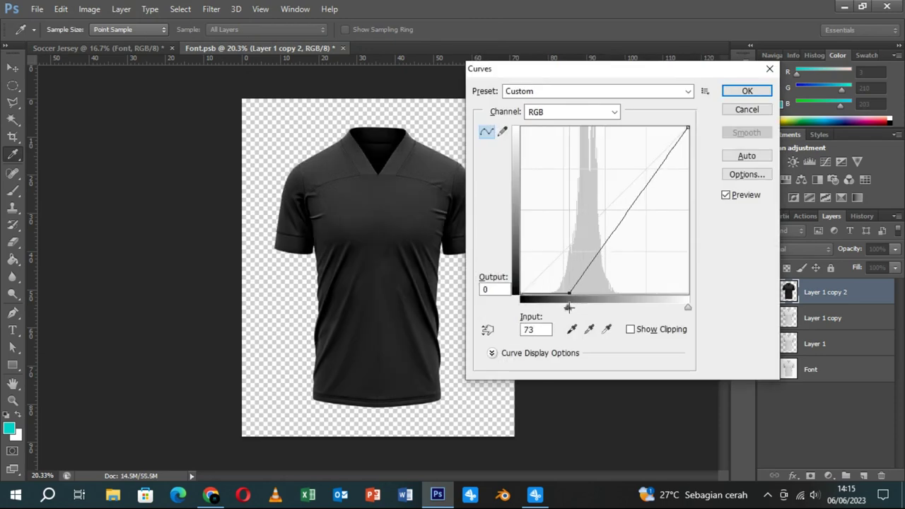
pyautogui.click(746, 91)
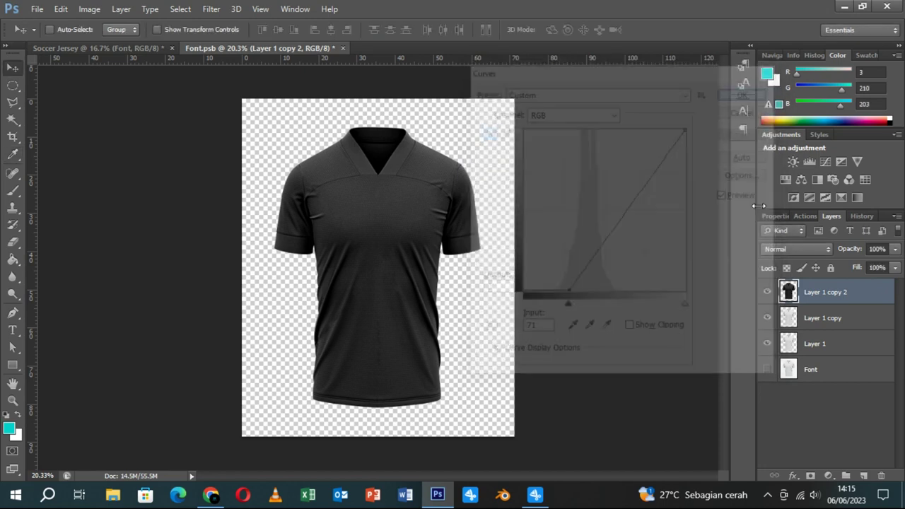
pyautogui.click(796, 250)
pyautogui.click(771, 112)
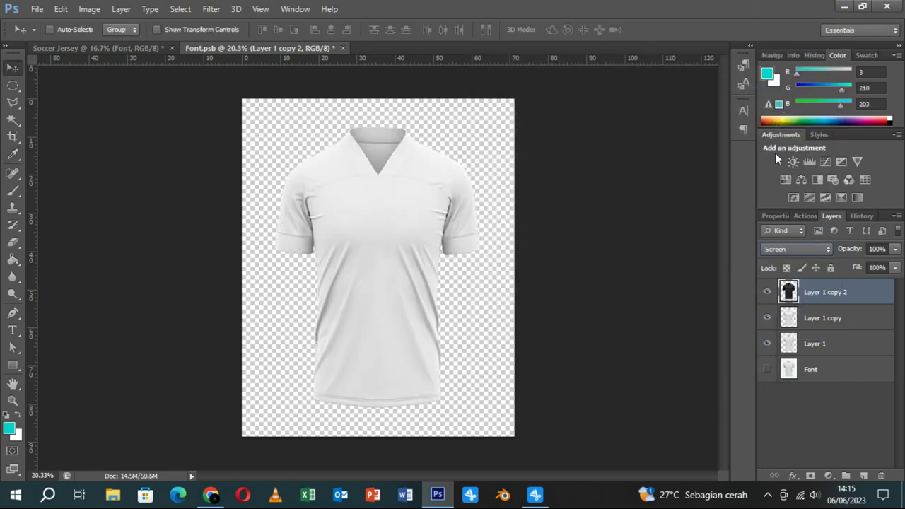
# - Set Layer 1 copy's blend mode to Multiply after trying Color Burn
pyautogui.click(801, 323)
pyautogui.click(795, 250)
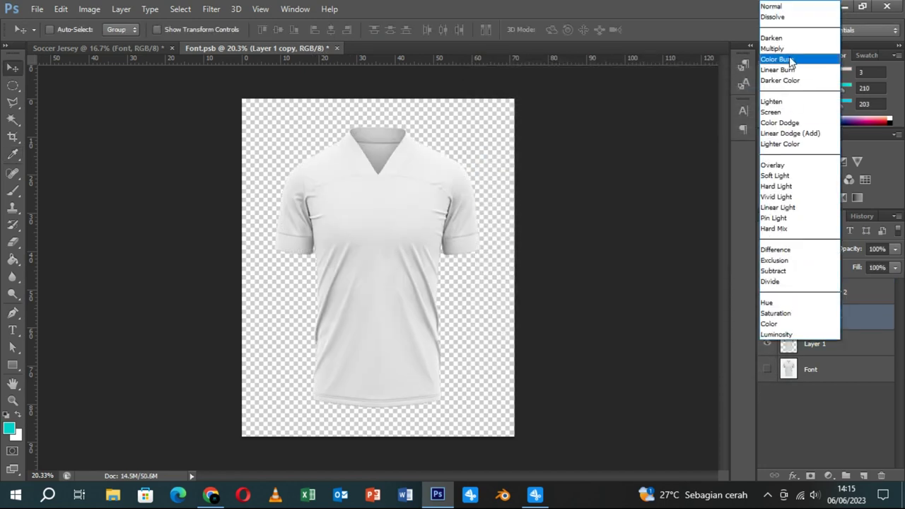
pyautogui.click(791, 61)
pyautogui.click(812, 247)
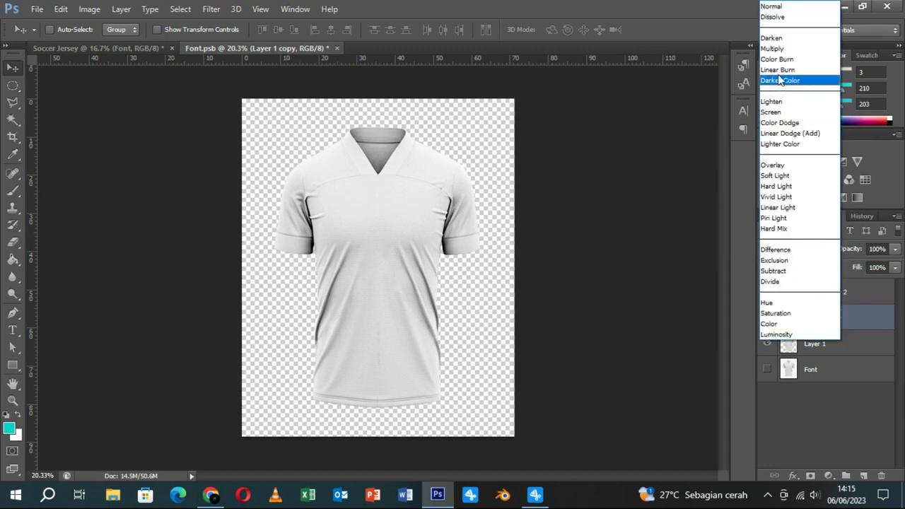
pyautogui.click(778, 50)
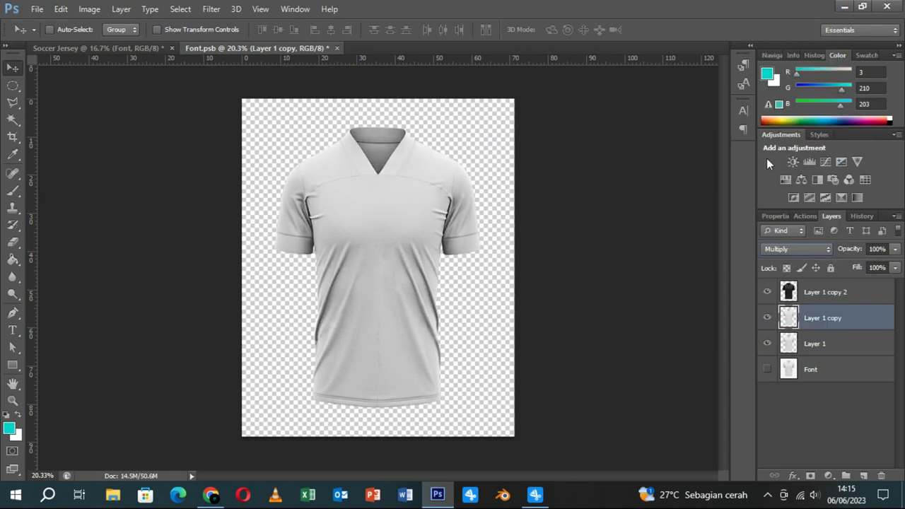
# - Group both Layer 1 copies into a group named 'Fix' and make Layer 1 active
pyautogui.keyDown('ctrl'); pyautogui.click(820, 303); pyautogui.keyUp('ctrl')
pyautogui.hotkey('ctrl', 'g')
pyautogui.doubleClick(819, 287)
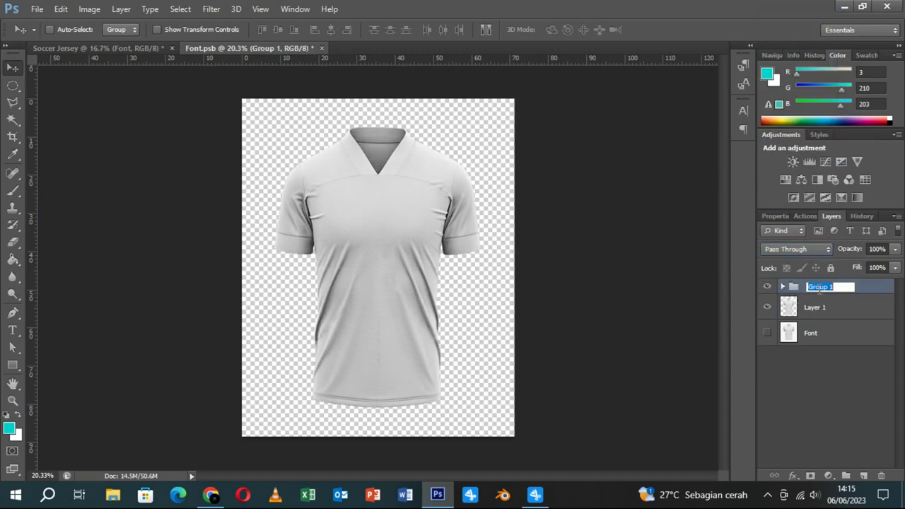
pyautogui.write('Fix')
pyautogui.press('Return')
pyautogui.click(815, 311)
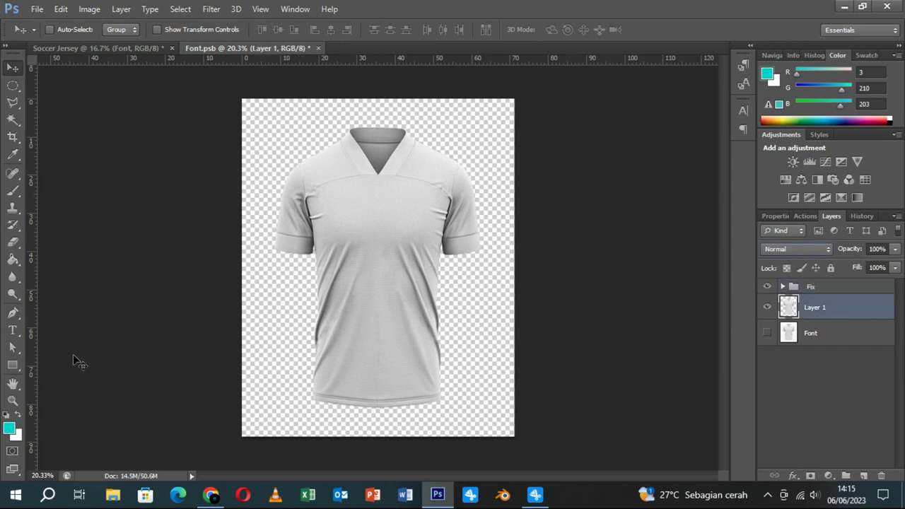
pyautogui.click(13, 314)
# - Pen-trace the body panel from the bottom left, past the left armpit, to a smooth V-neck point
pyautogui.click(303, 410)
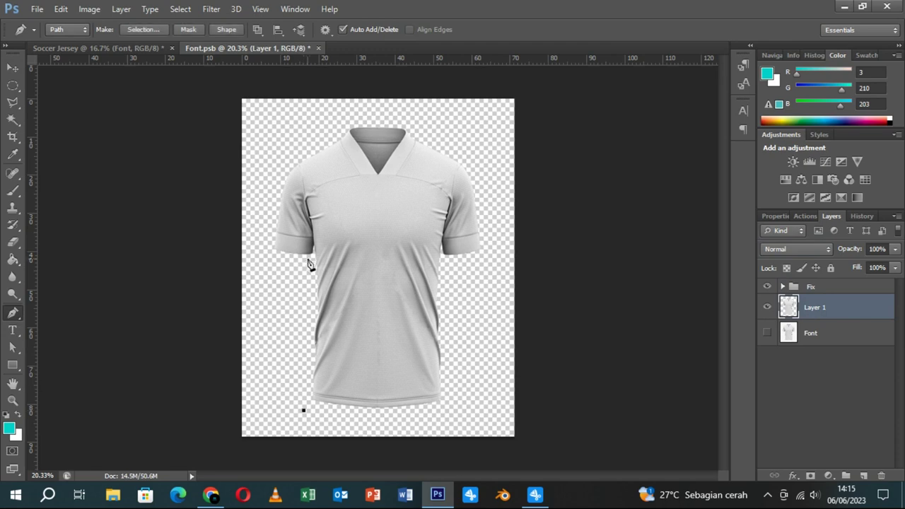
pyautogui.click(314, 251)
pyautogui.scroll(4, 336, 233)
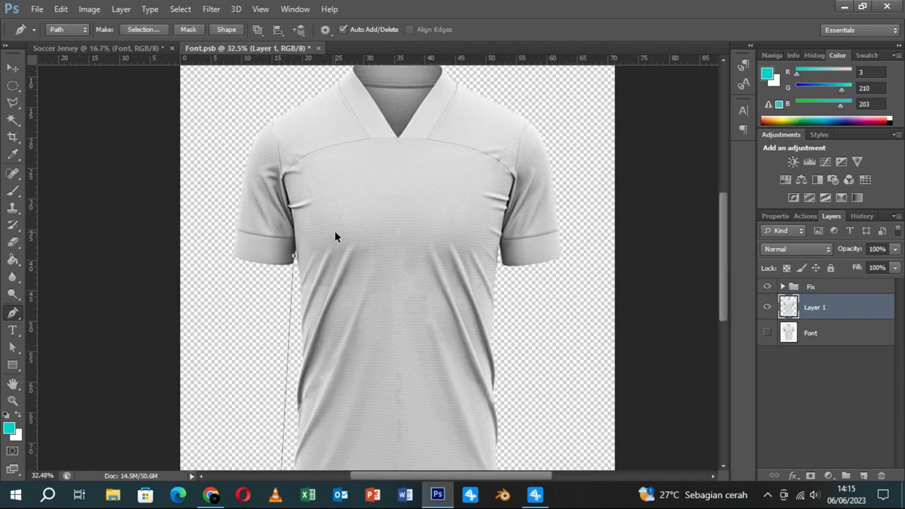
pyautogui.moveTo(275, 267); pyautogui.dragTo(276, 266)
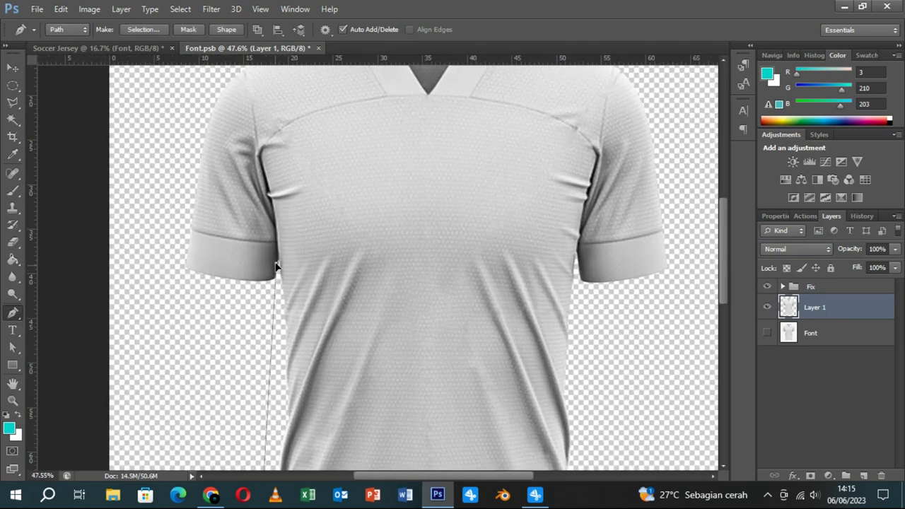
pyautogui.click(268, 191)
pyautogui.scroll(1, 270, 195)
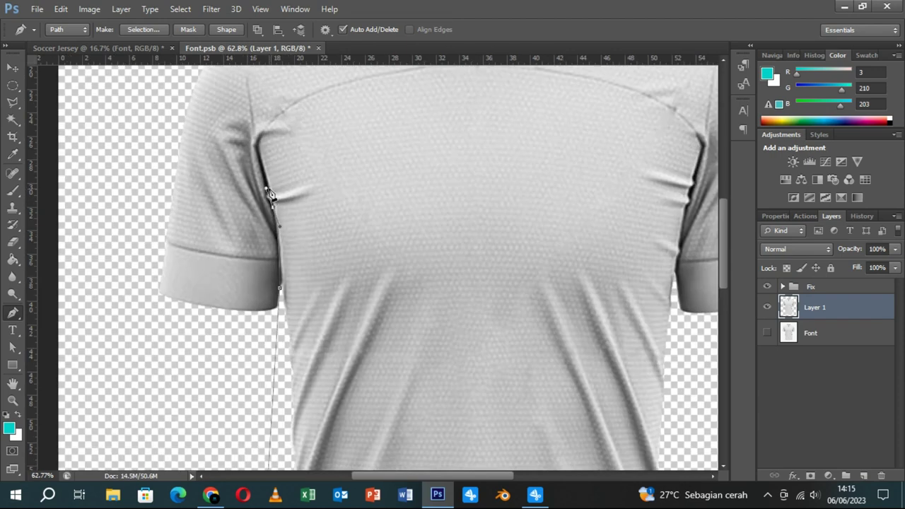
pyautogui.moveTo(268, 191); pyautogui.dragTo(286, 181)
pyautogui.hscroll(3, 333, 156)
pyautogui.scroll(3, 330, 180)
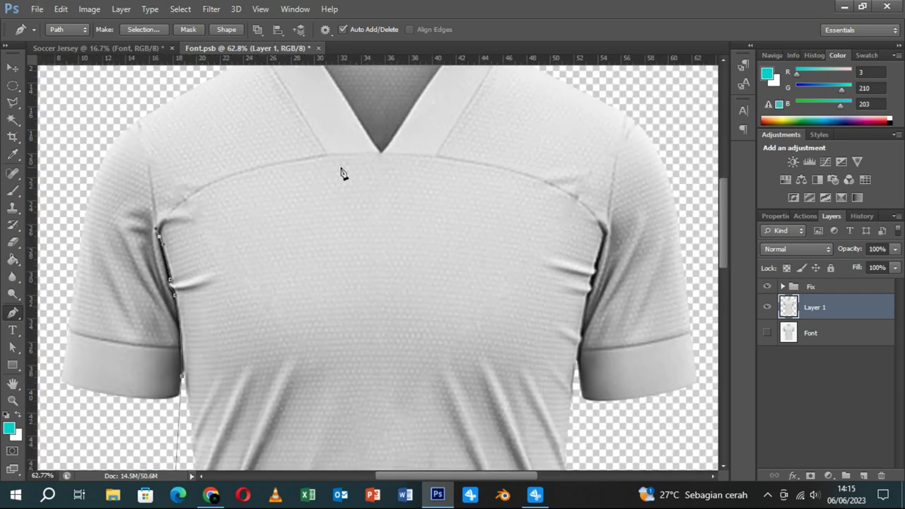
pyautogui.moveTo(381, 154); pyautogui.dragTo(428, 170)
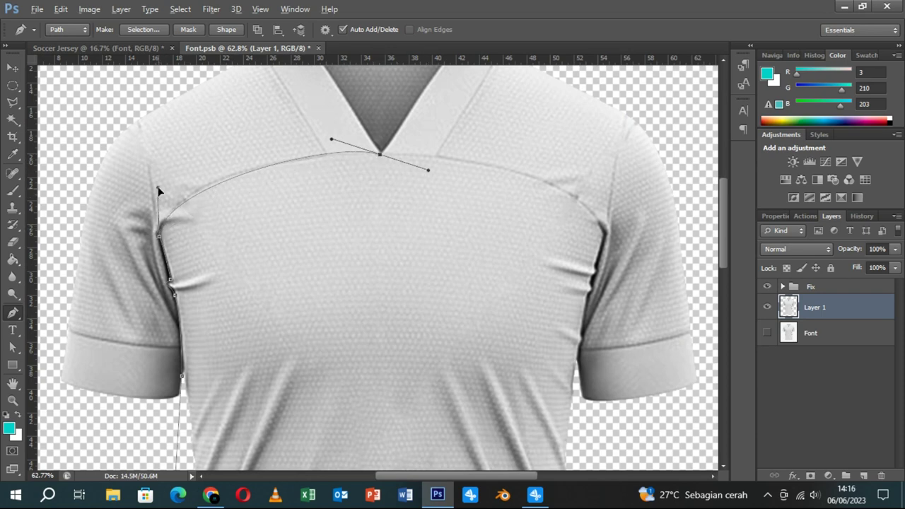
pyautogui.moveTo(332, 139); pyautogui.dragTo(317, 147)
pyautogui.moveTo(158, 185); pyautogui.dragTo(172, 175)
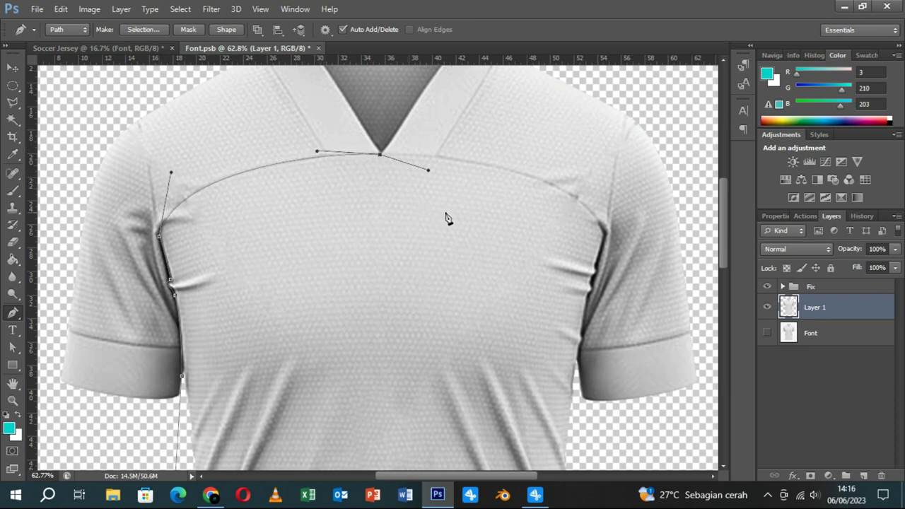
# - Continue the curved outline through the right armpit and down the right side seam to the hem
pyautogui.moveTo(445, 215); pyautogui.dragTo(304, 184)
pyautogui.moveTo(464, 205); pyautogui.dragTo(420, 120)
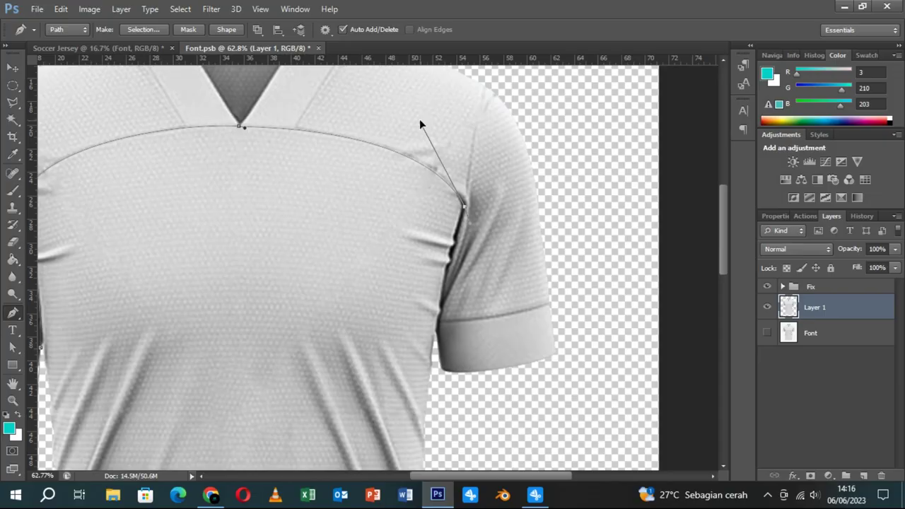
pyautogui.moveTo(422, 121); pyautogui.dragTo(422, 120)
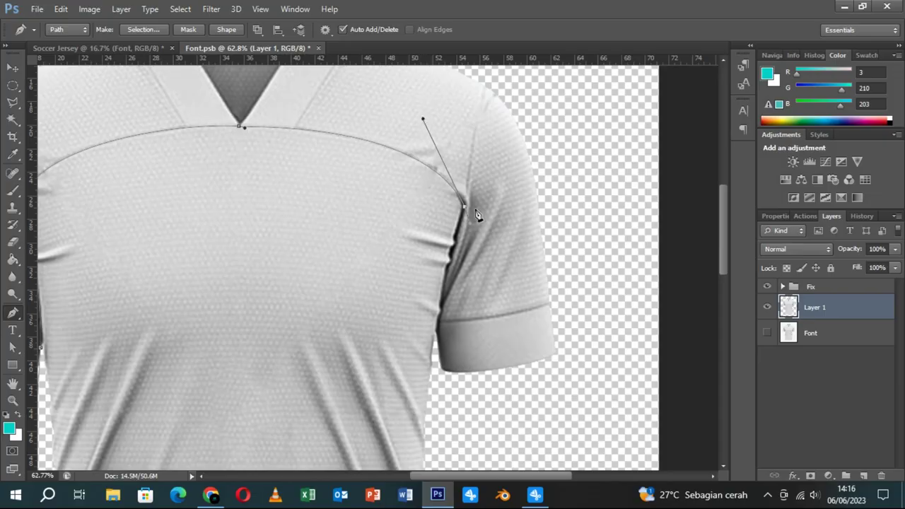
pyautogui.keyDown('ctrl'); pyautogui.click(456, 242); pyautogui.keyUp('ctrl')
pyautogui.click(455, 237)
pyautogui.click(452, 250)
pyautogui.moveTo(447, 264)
pyautogui.mouseDown()
pyautogui.moveTo(435, 280)
pyautogui.moveTo(454, 276)
pyautogui.mouseUp()
pyautogui.click(439, 303)
pyautogui.moveTo(438, 323); pyautogui.dragTo(440, 326)
pyautogui.moveTo(433, 385)
pyautogui.mouseDown()
pyautogui.moveTo(435, 394)
pyautogui.moveTo(433, 381)
pyautogui.mouseUp()
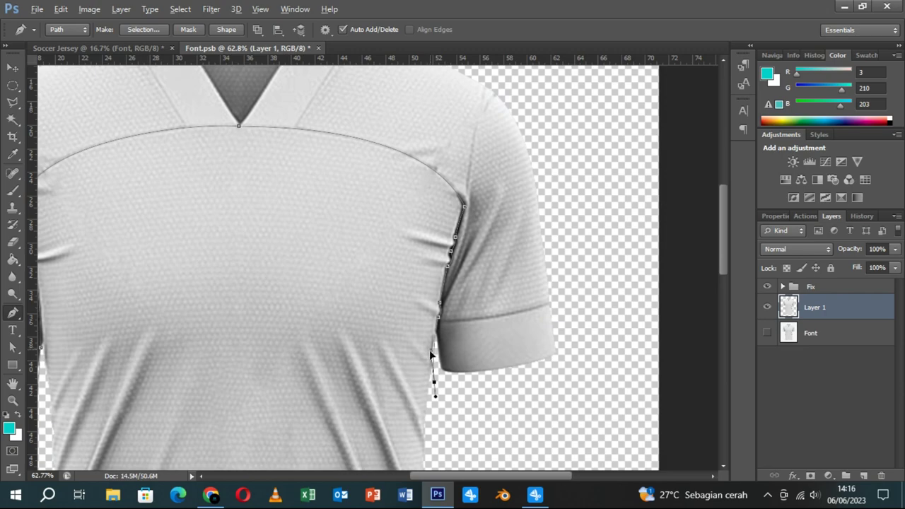
pyautogui.scroll(-3, 460, 393)
pyautogui.scroll(-2, 460, 393)
pyautogui.scroll(-2, 460, 392)
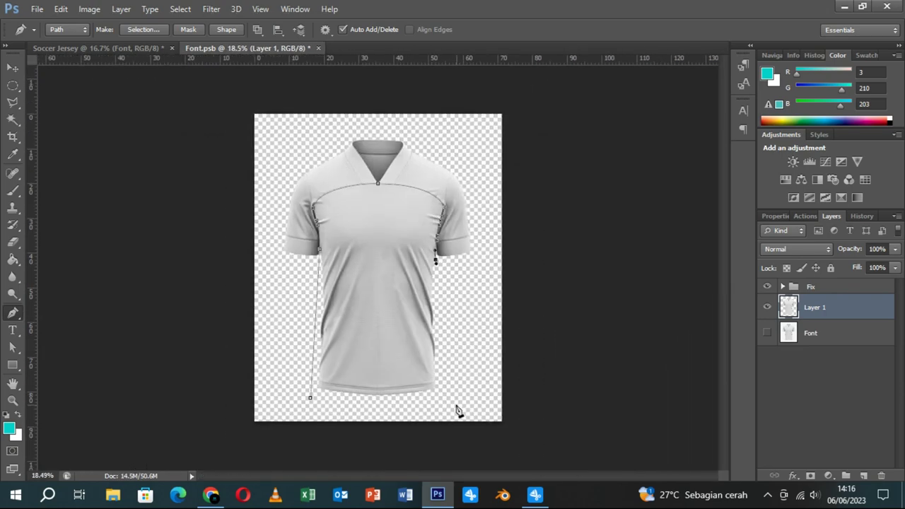
# - Close the body path, make it a selection with no feather, and tighten it with Quick Selection
pyautogui.click(310, 399)
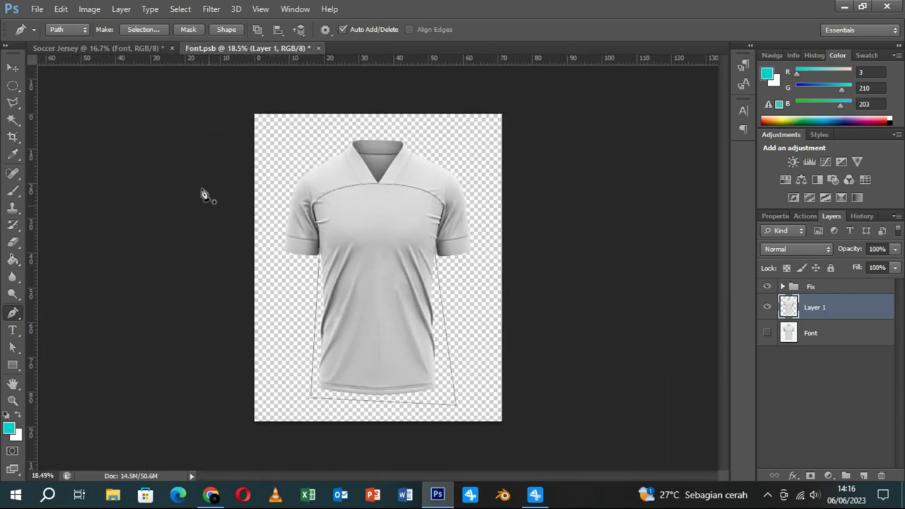
pyautogui.click(151, 36)
pyautogui.click(507, 144)
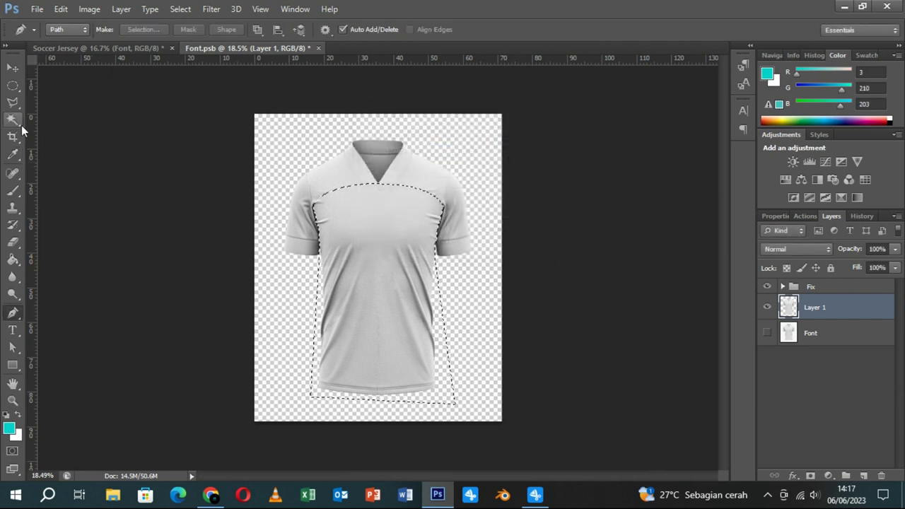
pyautogui.click(19, 126)
pyautogui.click(75, 120)
pyautogui.click(362, 290)
# - Add a turquoise #03d2cb Solid Color fill layer over the body, then return to Layer 1 and the Pen tool
pyautogui.click(829, 476)
pyautogui.click(802, 189)
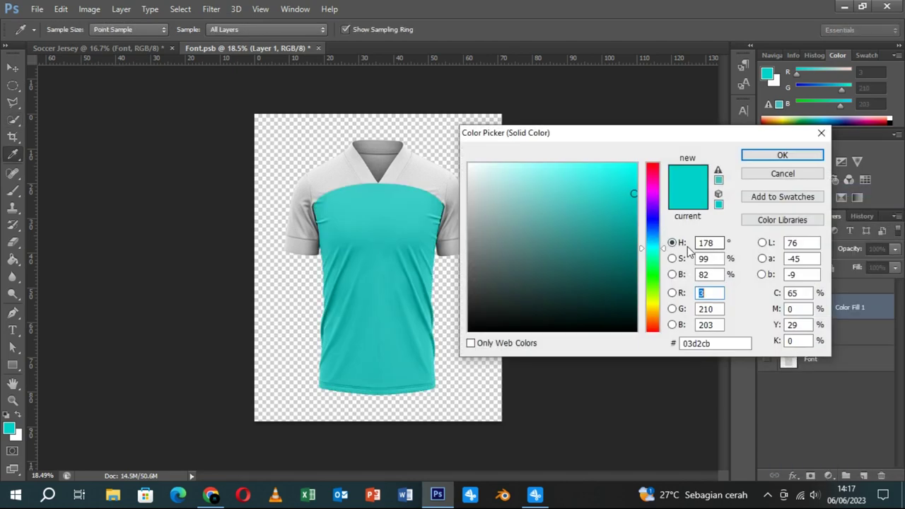
pyautogui.click(754, 156)
pyautogui.click(784, 335)
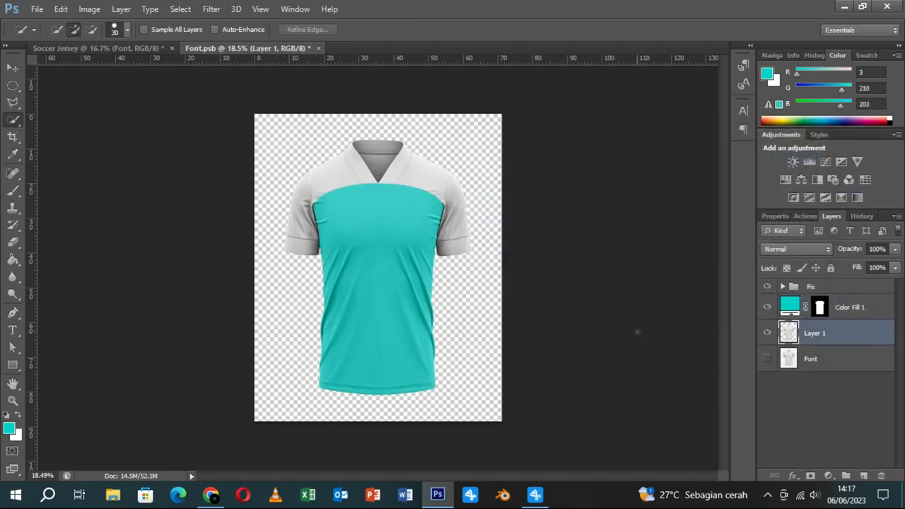
pyautogui.click(13, 313)
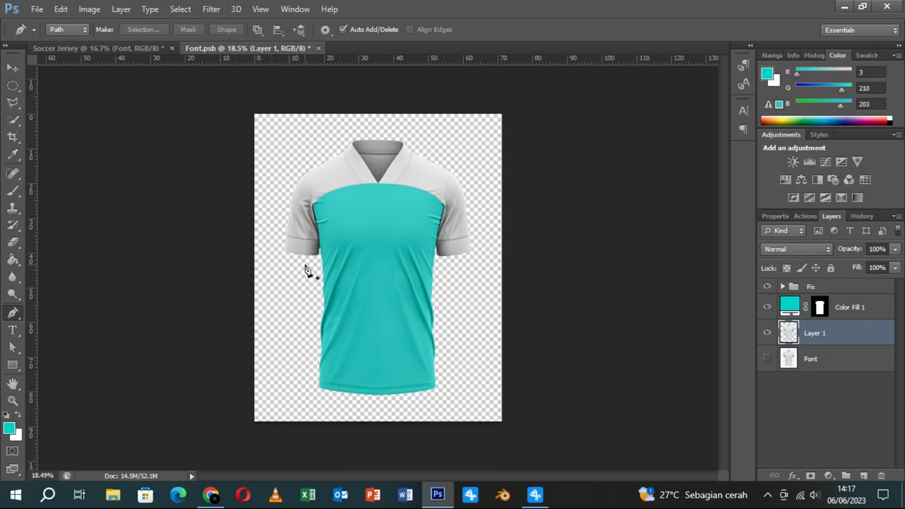
# - Pen-trace a closed outline around the left sleeve, from cuff to shoulder seam
pyautogui.scroll(1, 292, 247)
pyautogui.scroll(3, 292, 244)
pyautogui.scroll(6, 292, 244)
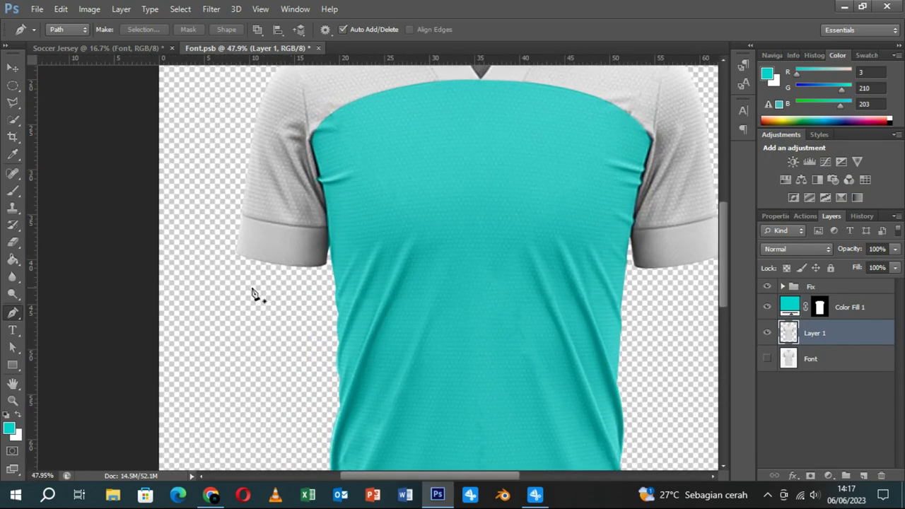
pyautogui.click(226, 259)
pyautogui.click(327, 275)
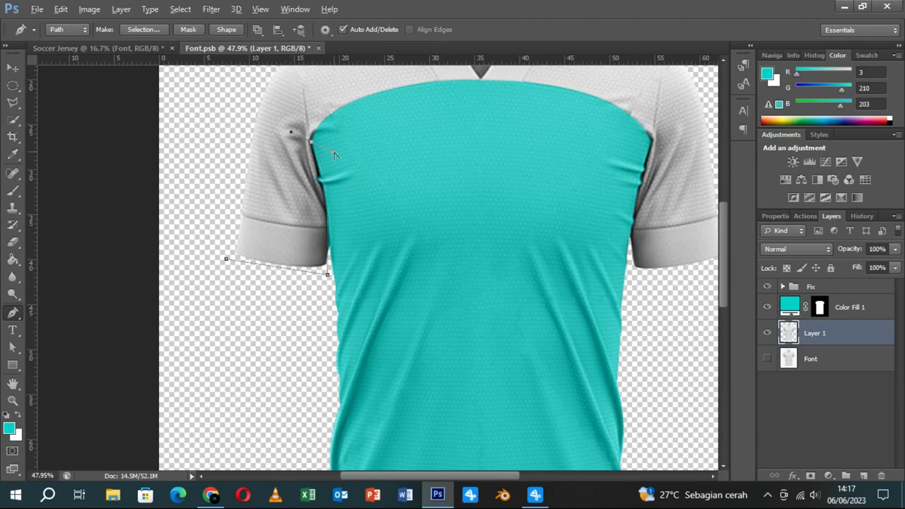
pyautogui.scroll(3, 349, 142)
pyautogui.hscroll(-1, 349, 141)
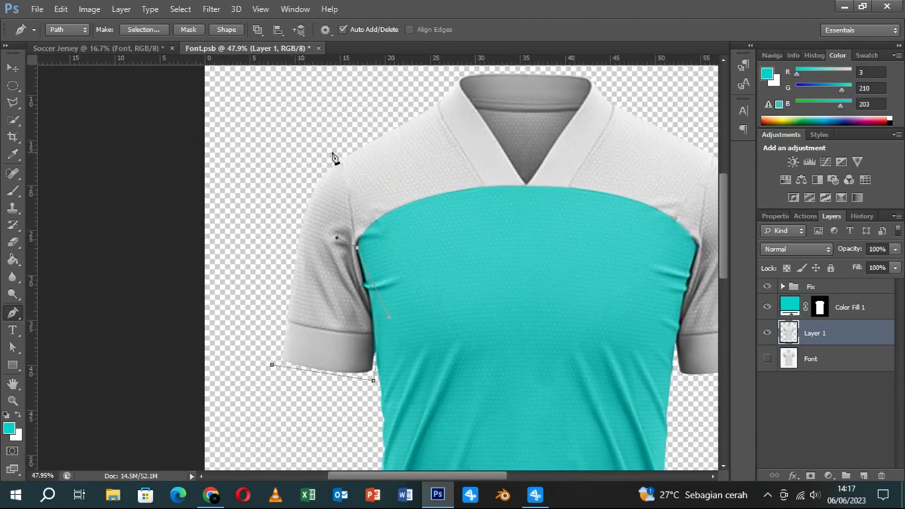
pyautogui.moveTo(329, 140); pyautogui.dragTo(355, 178)
pyautogui.click(272, 366)
pyautogui.moveTo(272, 365); pyautogui.dragTo(296, 291)
# - Convert the sleeve path to a selection and fit it to the edges with Quick Selection
pyautogui.click(143, 30)
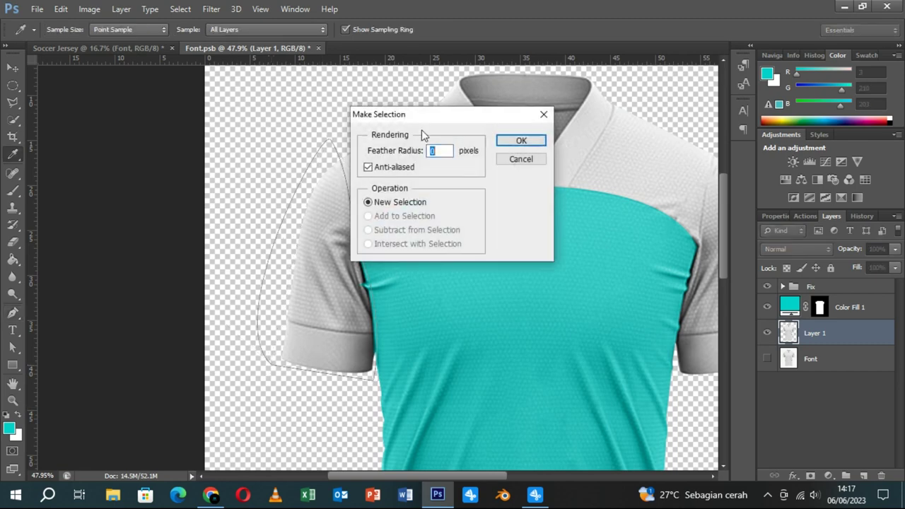
pyautogui.click(521, 140)
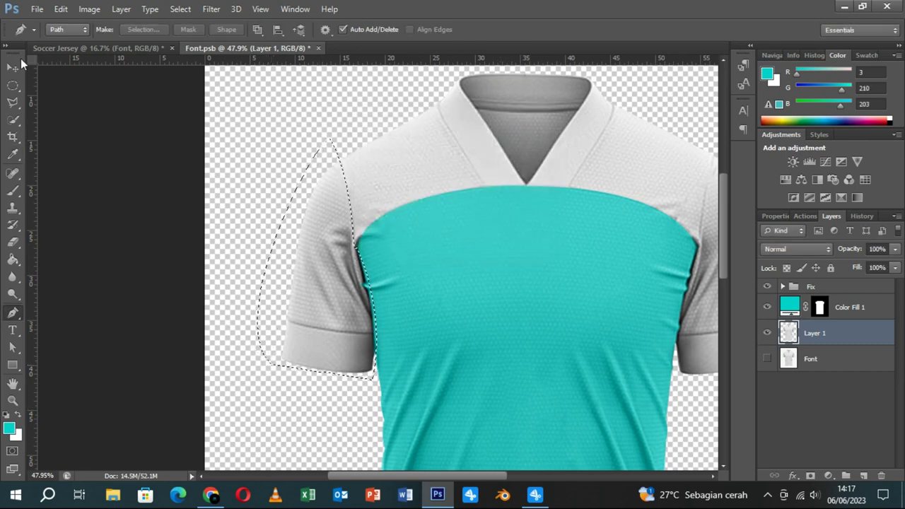
pyautogui.click(13, 119)
pyautogui.keyDown('alt'); pyautogui.click(315, 170); pyautogui.keyUp('alt')
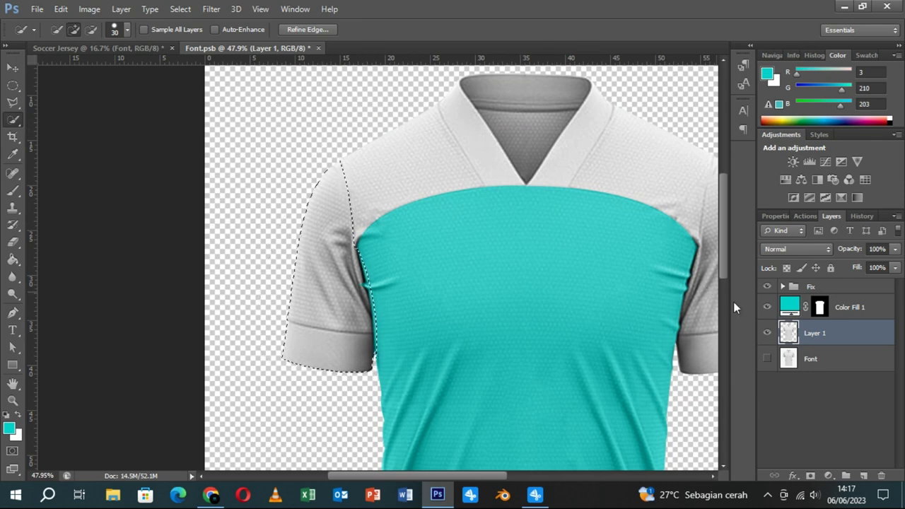
# - Add a dark teal #00524f Solid Color fill layer for the left sleeve
pyautogui.click(827, 476)
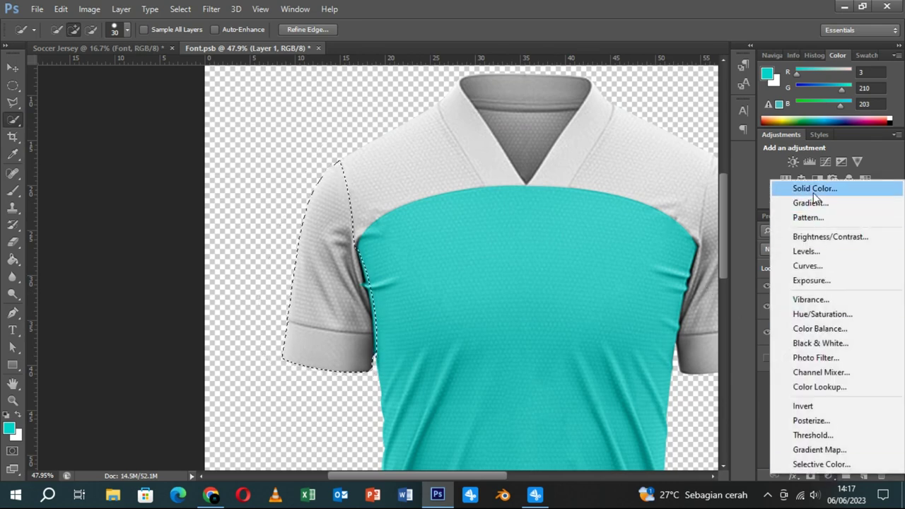
pyautogui.click(813, 186)
pyautogui.click(631, 237)
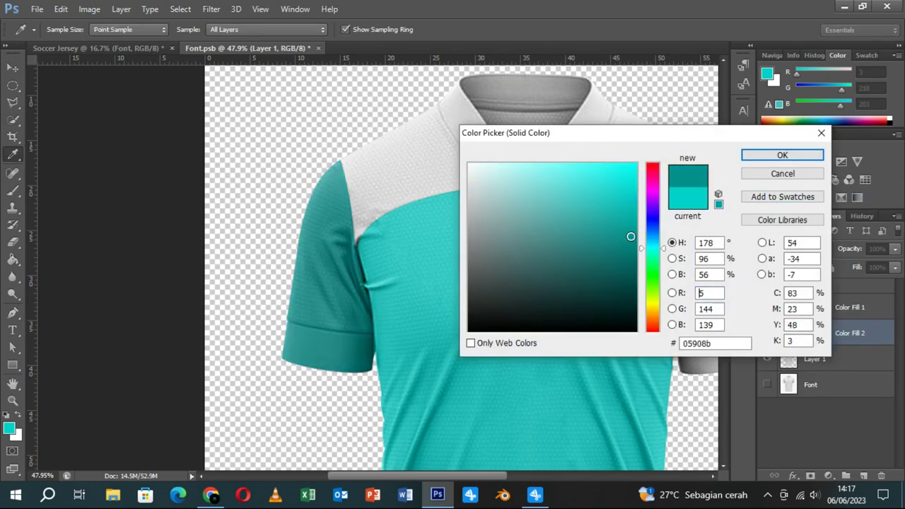
pyautogui.click(631, 265)
pyautogui.click(631, 277)
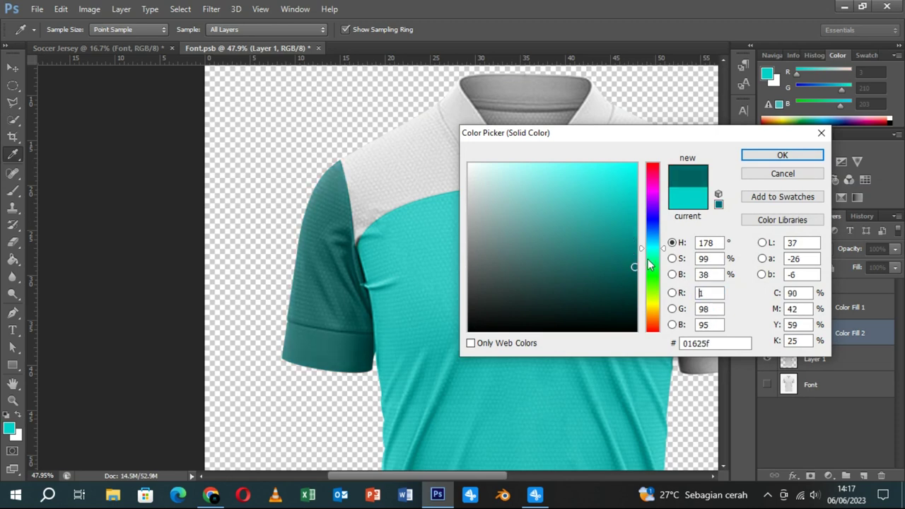
pyautogui.click(637, 277)
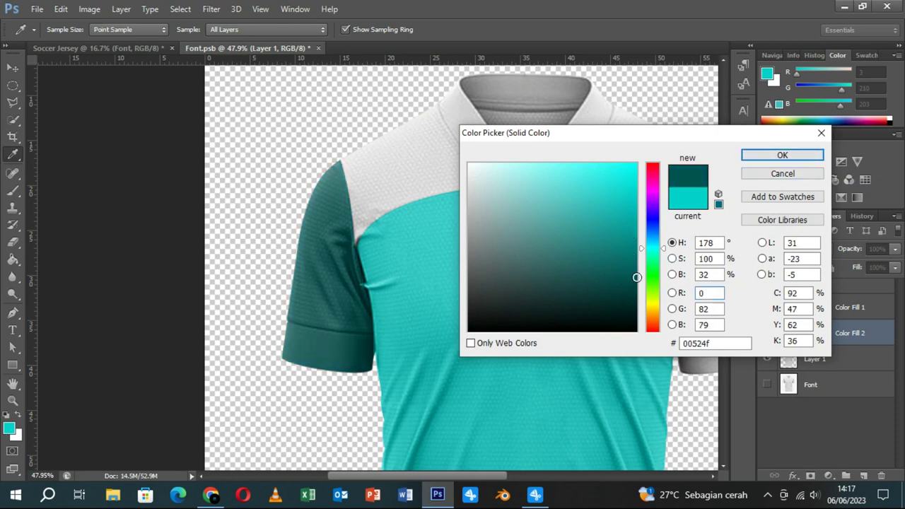
pyautogui.click(771, 160)
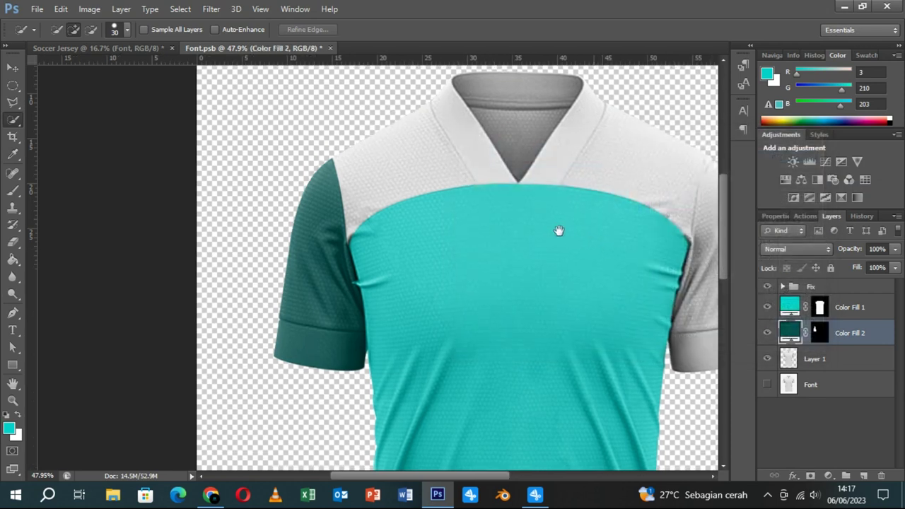
pyautogui.moveTo(582, 238); pyautogui.dragTo(431, 200)
# - Erase the body-panel overlap from the sleeve fill's mask, deselect, and return to Layer 1
pyautogui.click(821, 359)
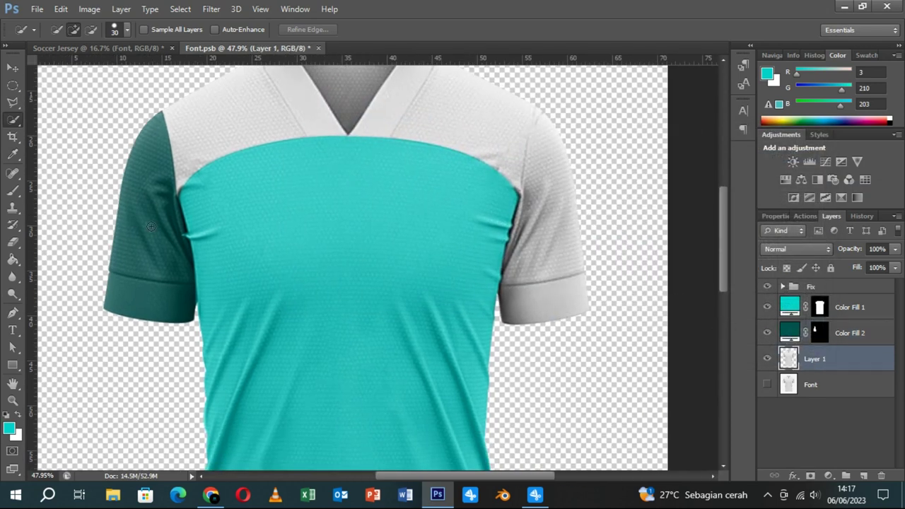
pyautogui.keyDown('ctrl'); pyautogui.click(820, 307); pyautogui.keyUp('ctrl')
pyautogui.click(820, 332)
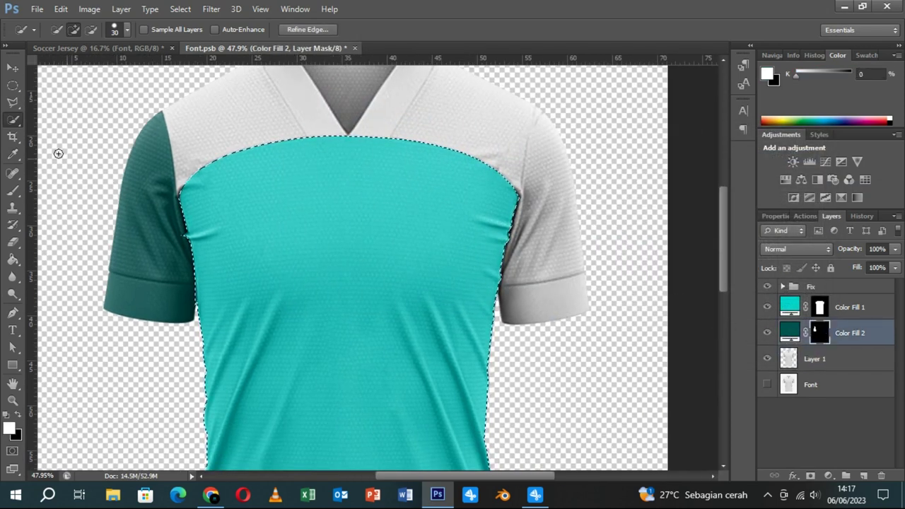
pyautogui.click(13, 240)
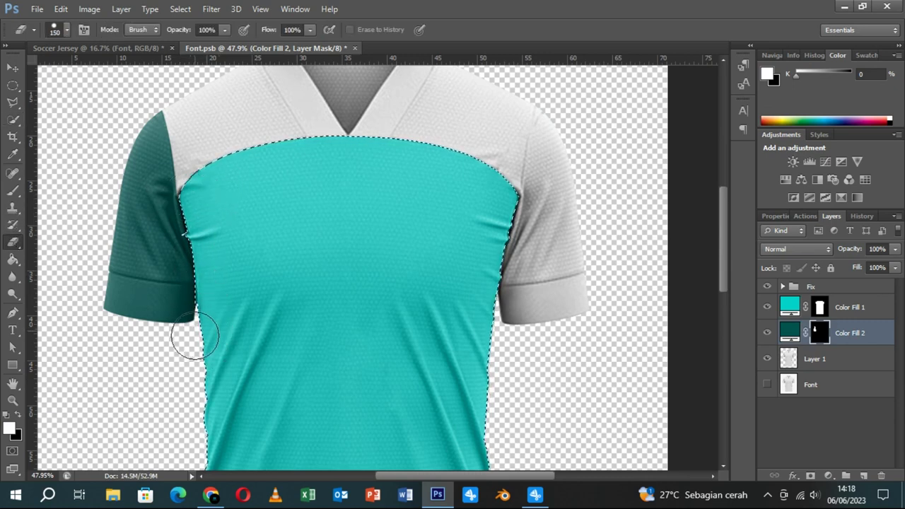
pyautogui.hotkey('ctrl', 'd')
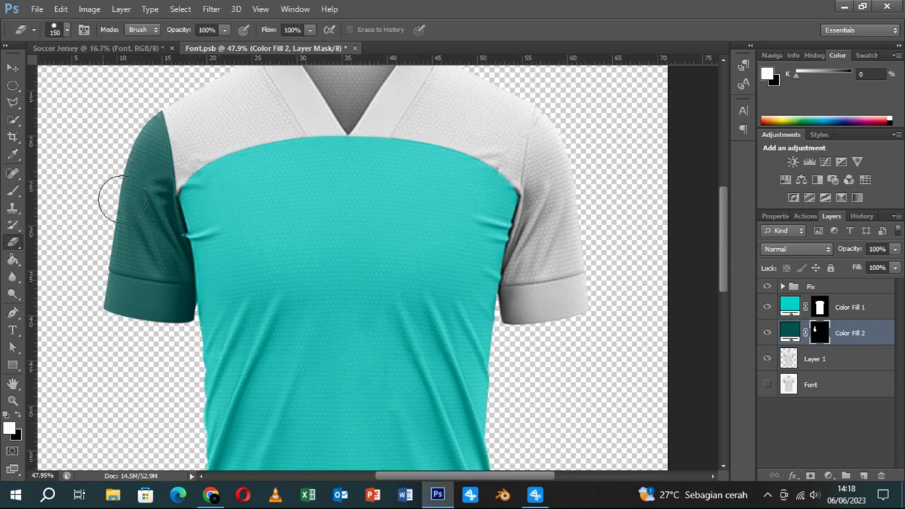
pyautogui.click(801, 354)
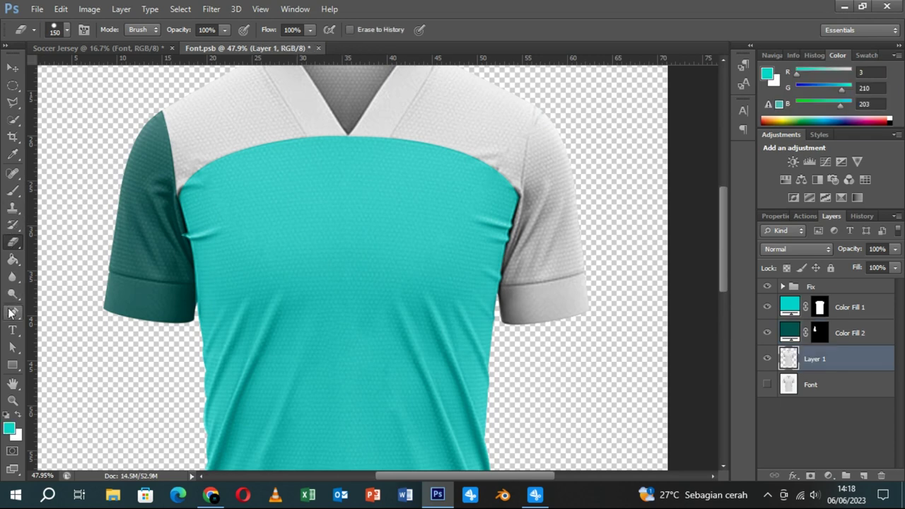
pyautogui.click(12, 312)
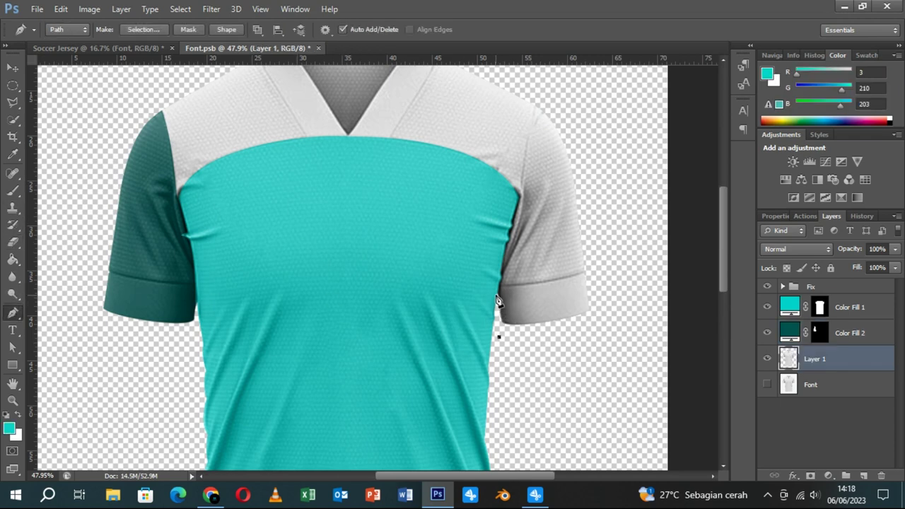
# - Pen-trace a closed outline around the right sleeve, curving along its seam and shoulder
pyautogui.click(498, 295)
pyautogui.moveTo(533, 86); pyautogui.dragTo(530, 77)
pyautogui.moveTo(560, 164); pyautogui.dragTo(500, 192)
pyautogui.moveTo(489, 132); pyautogui.dragTo(500, 145)
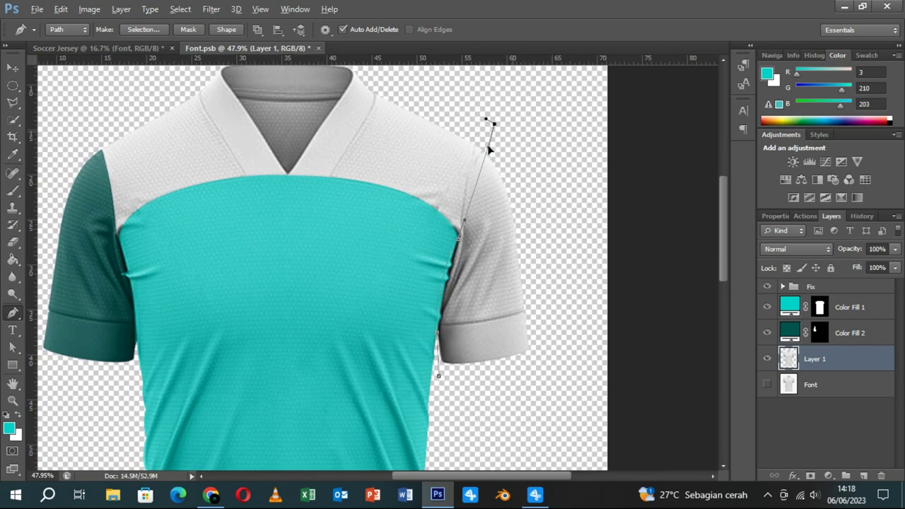
pyautogui.moveTo(499, 145); pyautogui.dragTo(457, 176)
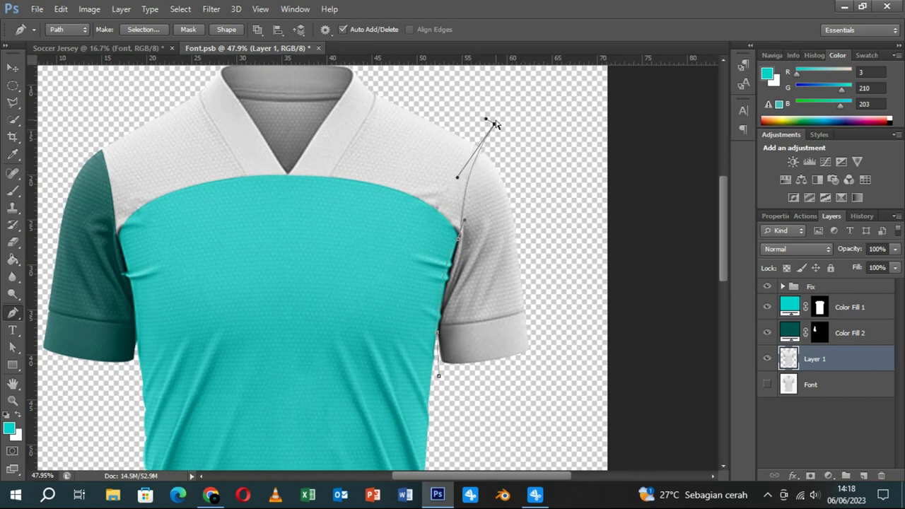
pyautogui.moveTo(494, 125); pyautogui.dragTo(496, 128)
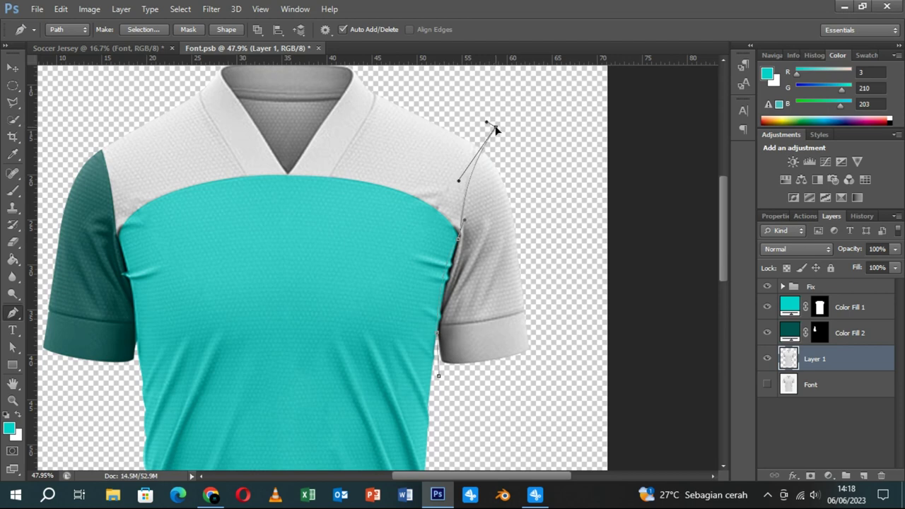
pyautogui.moveTo(460, 181); pyautogui.dragTo(460, 169)
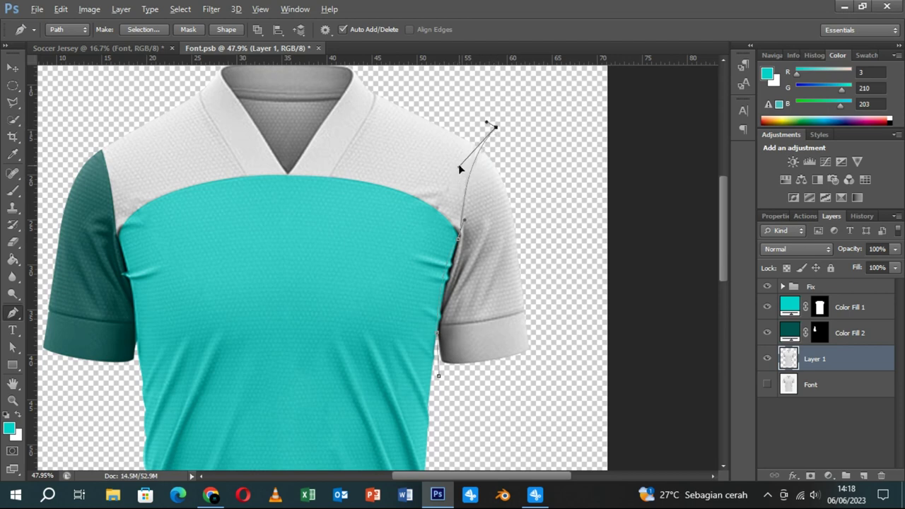
pyautogui.moveTo(496, 126); pyautogui.dragTo(499, 128)
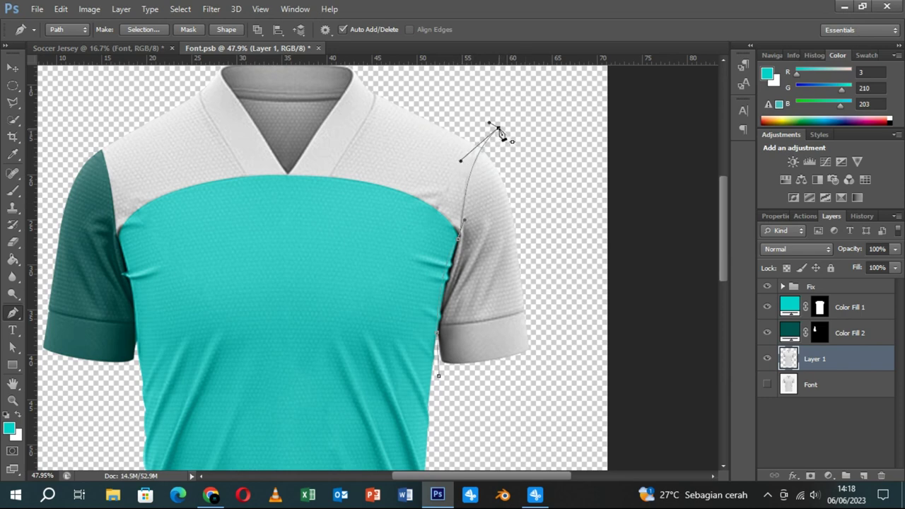
pyautogui.click(564, 361)
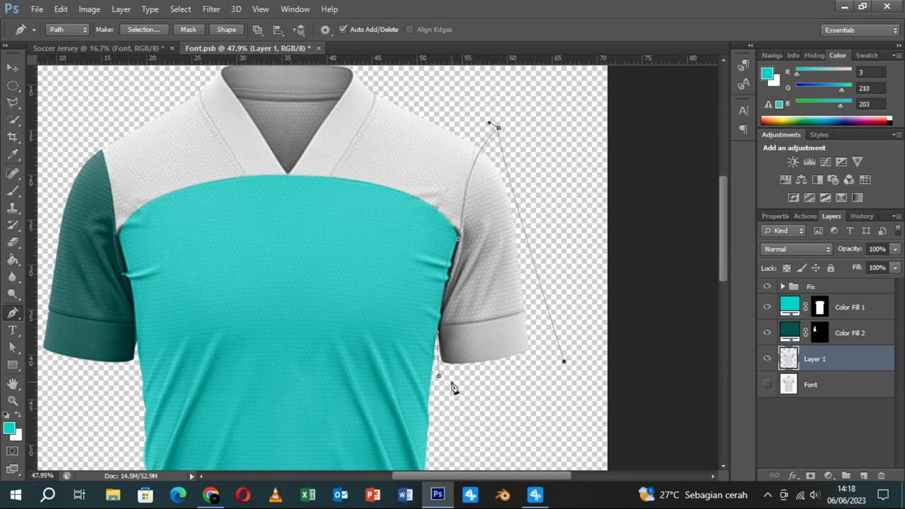
pyautogui.click(439, 379)
# - Convert the right sleeve path to a selection and trim it with Quick Selection
pyautogui.click(143, 29)
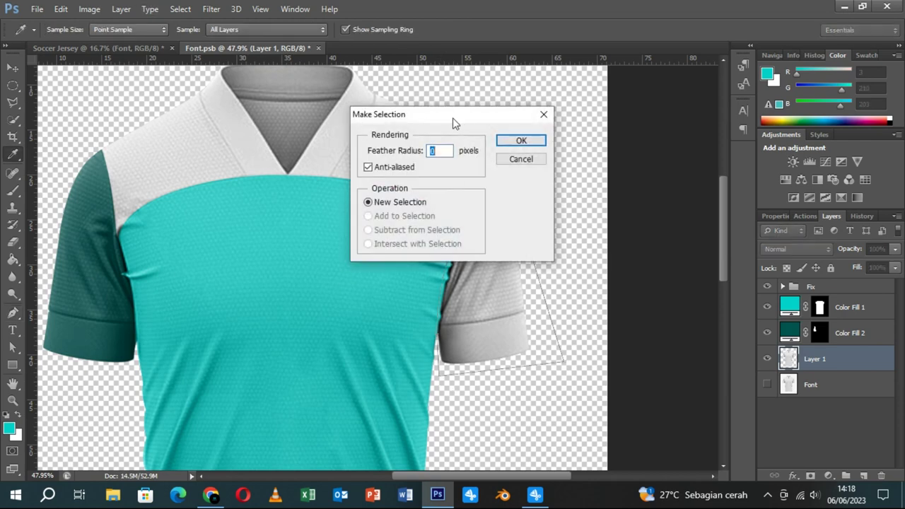
pyautogui.click(520, 141)
pyautogui.click(13, 121)
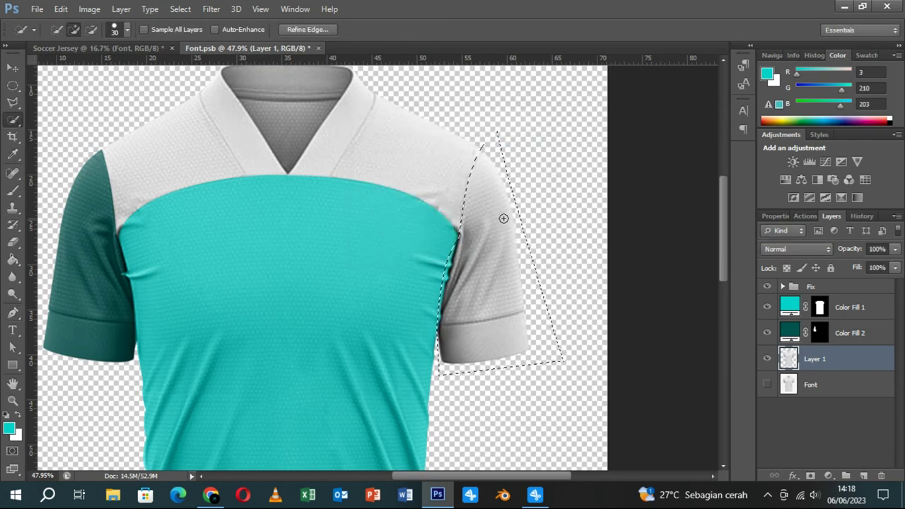
pyautogui.keyDown('alt'); pyautogui.click(525, 257); pyautogui.keyUp('alt')
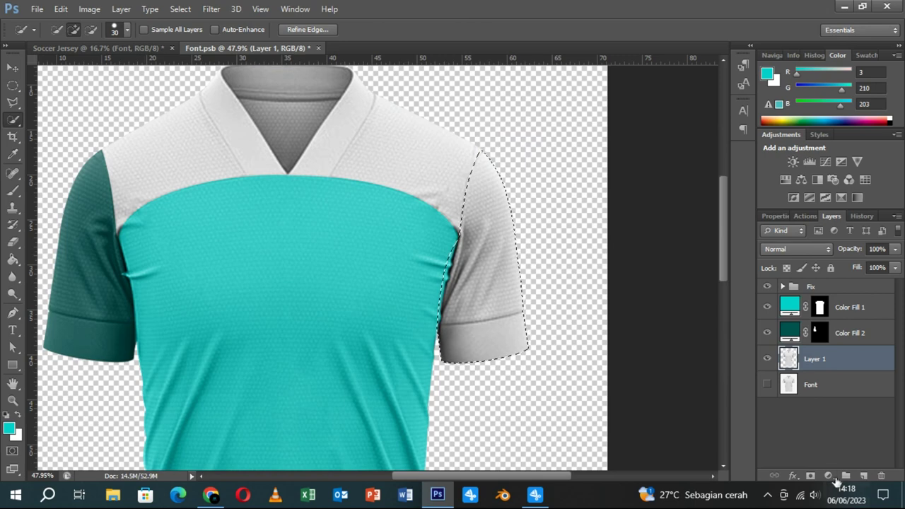
# - Add a dark teal #035956 Solid Color fill layer for the right sleeve
pyautogui.click(829, 476)
pyautogui.click(813, 190)
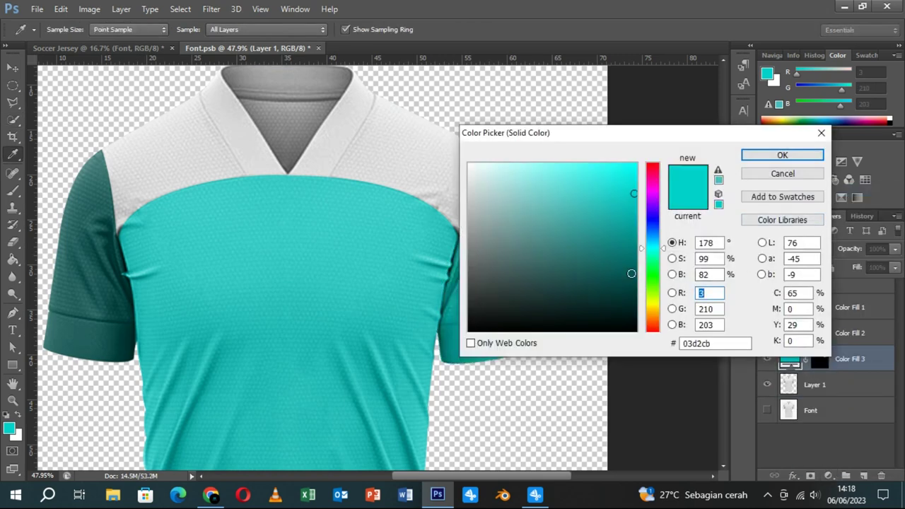
pyautogui.click(631, 273)
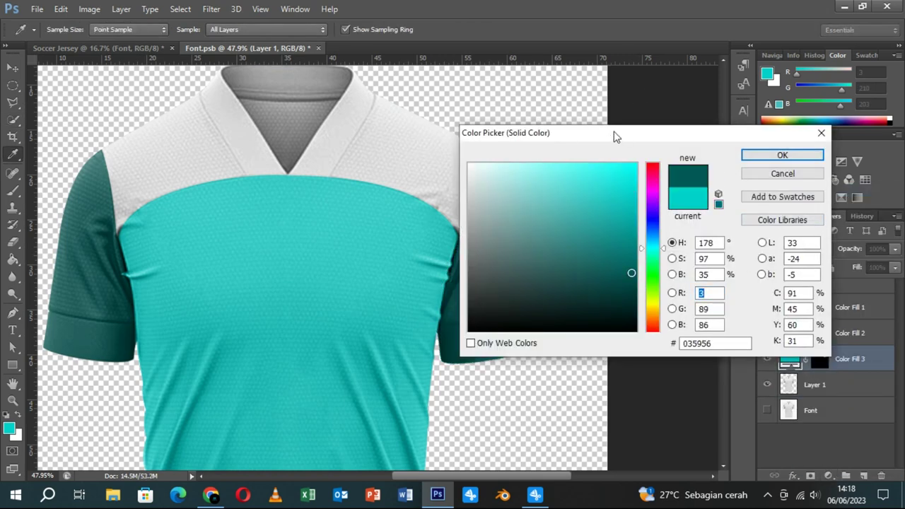
pyautogui.moveTo(616, 136); pyautogui.dragTo(675, 103)
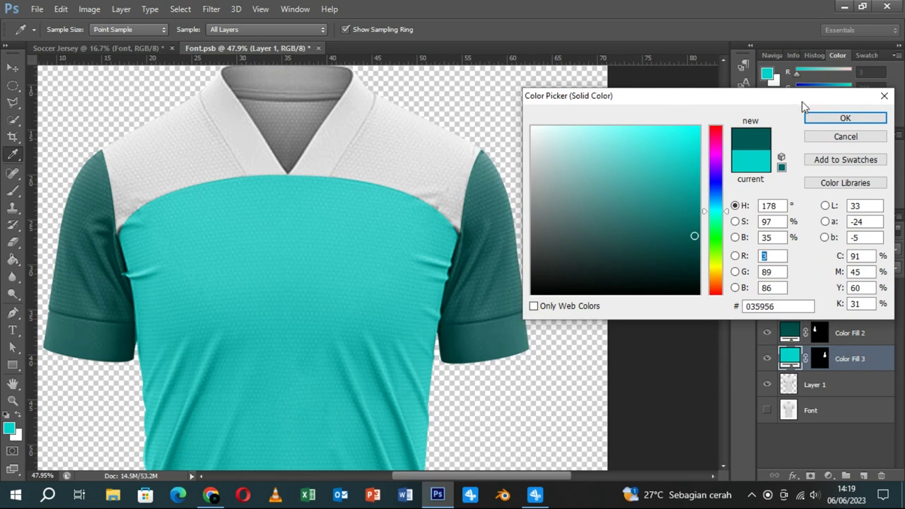
pyautogui.click(815, 125)
pyautogui.scroll(-3, 534, 313)
# - Reselect Layer 1 and return to the Pen tool for the next panel
pyautogui.click(815, 389)
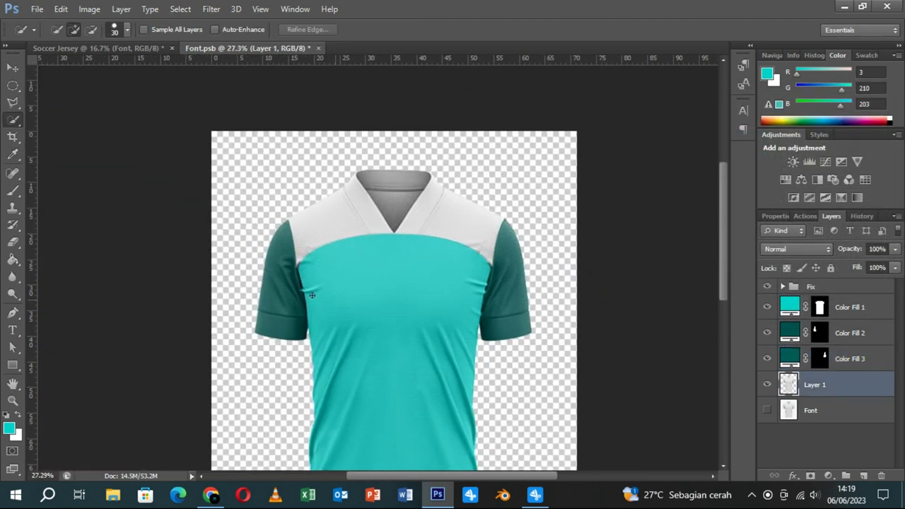
pyautogui.click(13, 312)
pyautogui.scroll(1, 349, 269)
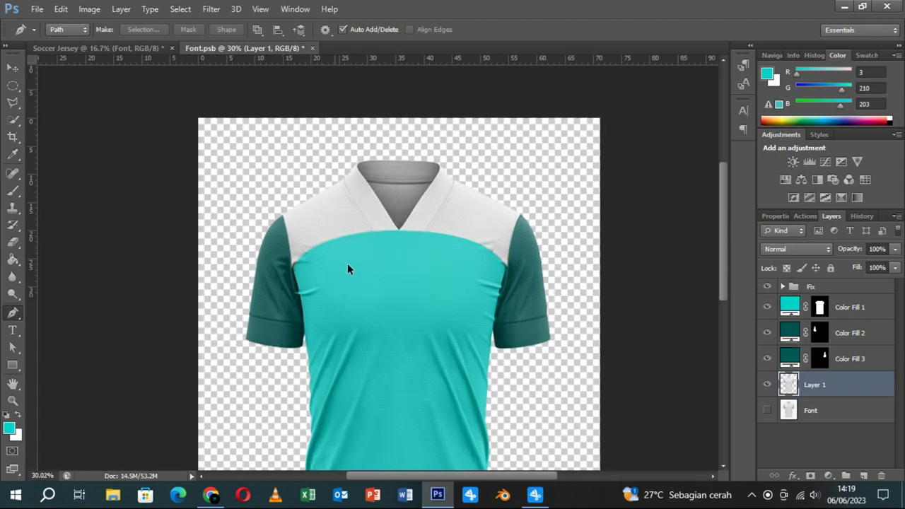
pyautogui.scroll(2, 349, 269)
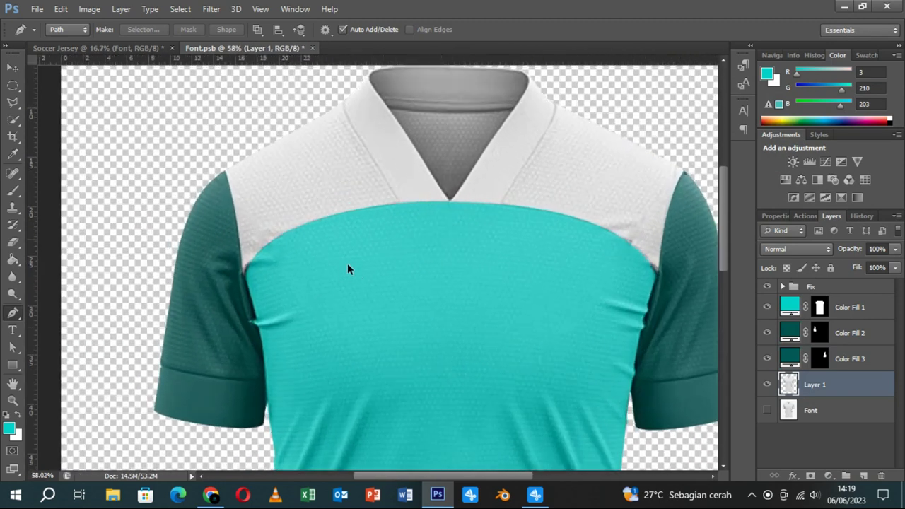
# - Pen-trace the left shoulder yoke from the shoulder down the sleeve seam to the V-neck and collar
pyautogui.click(208, 156)
pyautogui.moveTo(237, 273); pyautogui.dragTo(235, 308)
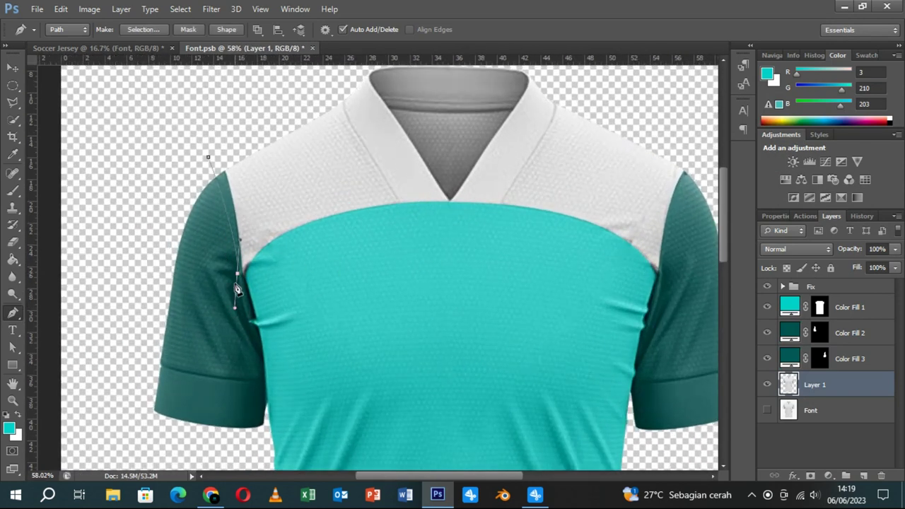
pyautogui.moveTo(241, 241); pyautogui.dragTo(227, 162)
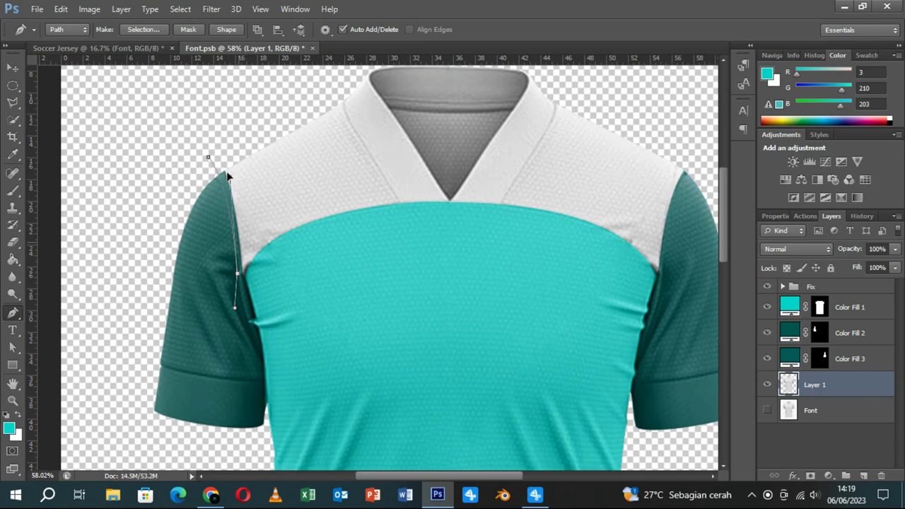
pyautogui.click(242, 288)
pyautogui.moveTo(447, 202)
pyautogui.mouseDown()
pyautogui.moveTo(361, 225)
pyautogui.moveTo(268, 227)
pyautogui.mouseUp()
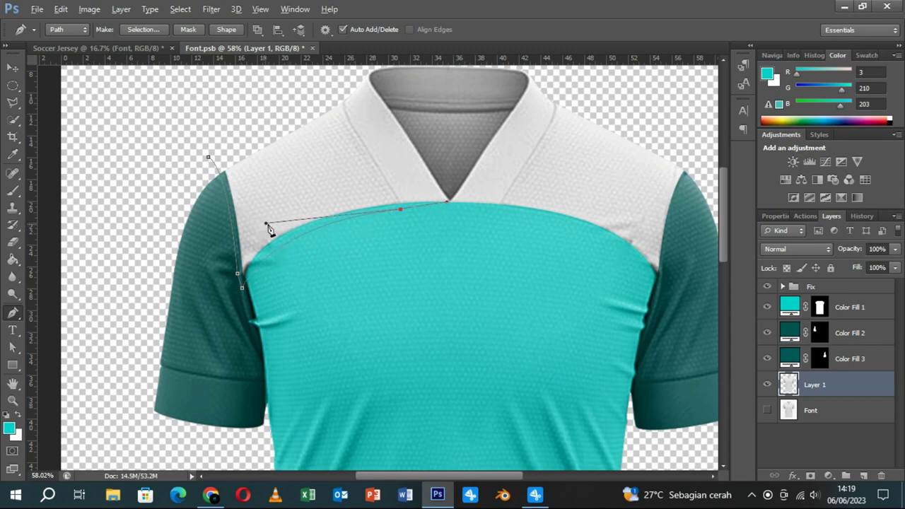
pyautogui.moveTo(347, 90); pyautogui.dragTo(360, 75)
# - Refine the collar curve, close the yoke outline, and convert it to a selection
pyautogui.scroll(2, 382, 141)
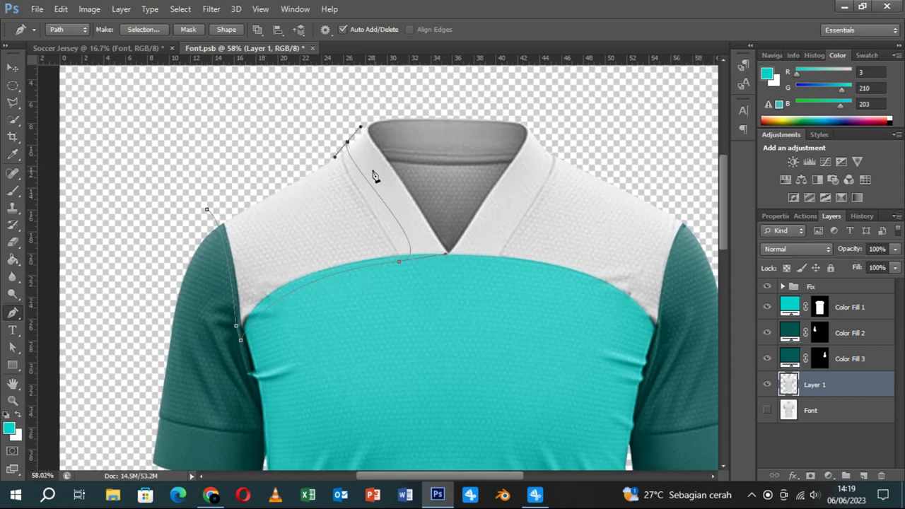
pyautogui.moveTo(335, 156); pyautogui.dragTo(322, 176)
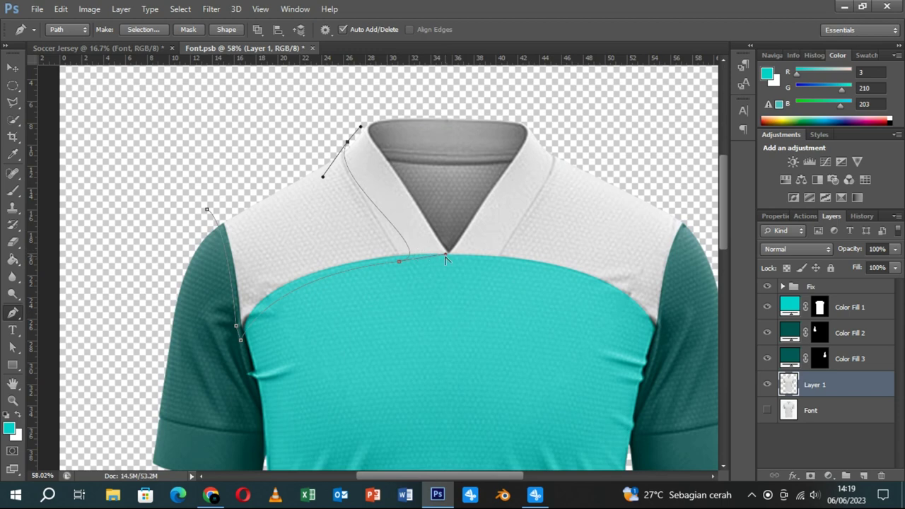
pyautogui.click(404, 252)
pyautogui.moveTo(323, 178); pyautogui.dragTo(325, 167)
pyautogui.click(207, 210)
pyautogui.keyDown('ctrl'); pyautogui.click(186, 227); pyautogui.keyUp('ctrl')
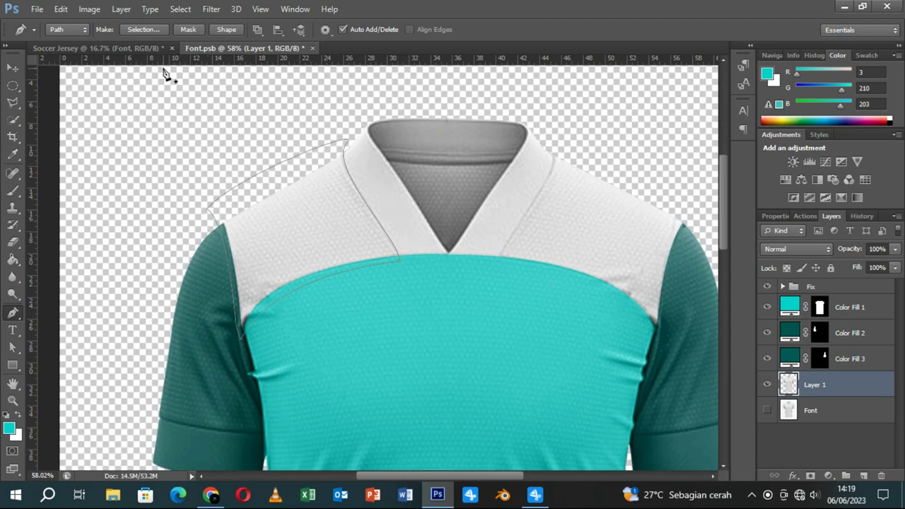
pyautogui.click(150, 30)
pyautogui.click(506, 146)
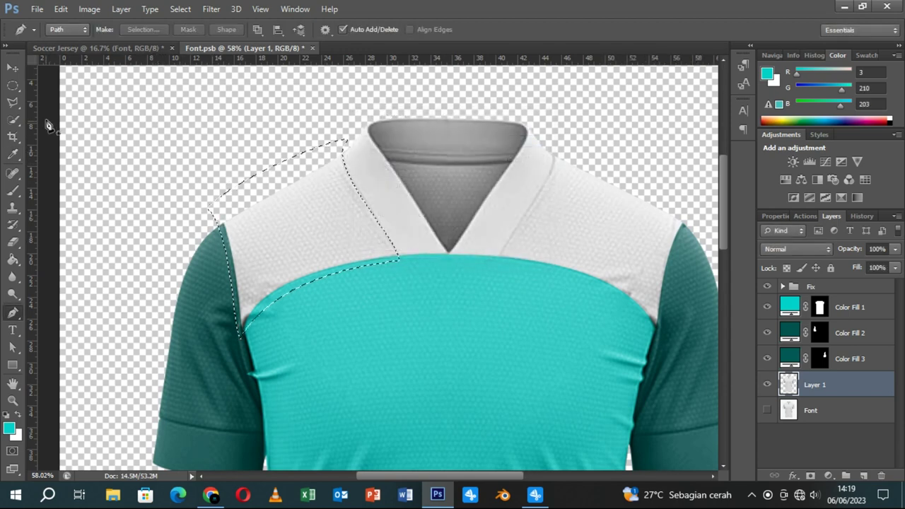
# - Refine the yoke selection and add a dark teal #015956 Solid Color fill layer
pyautogui.click(12, 122)
pyautogui.click(352, 202)
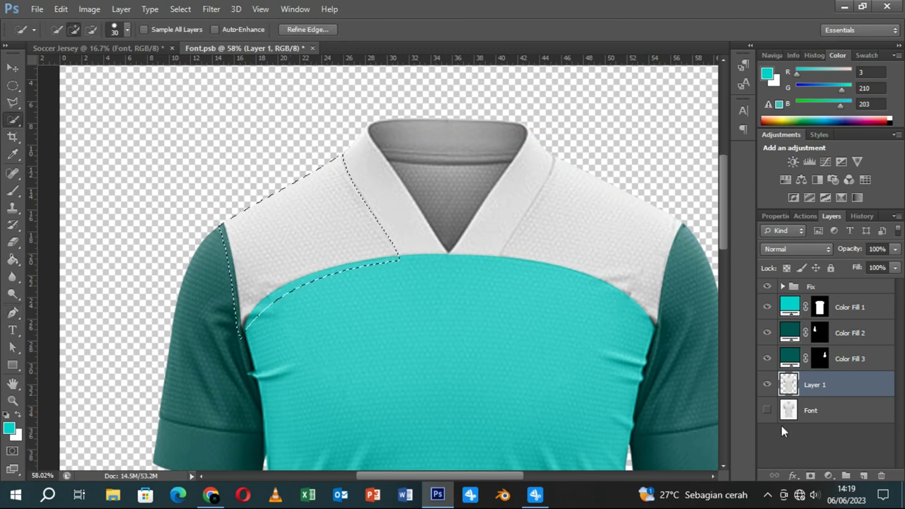
pyautogui.click(827, 475)
pyautogui.click(800, 184)
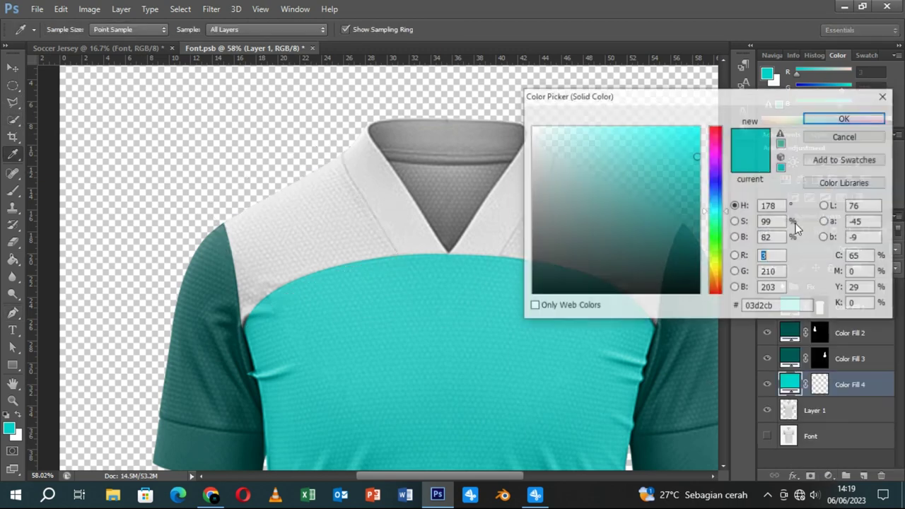
pyautogui.click(699, 235)
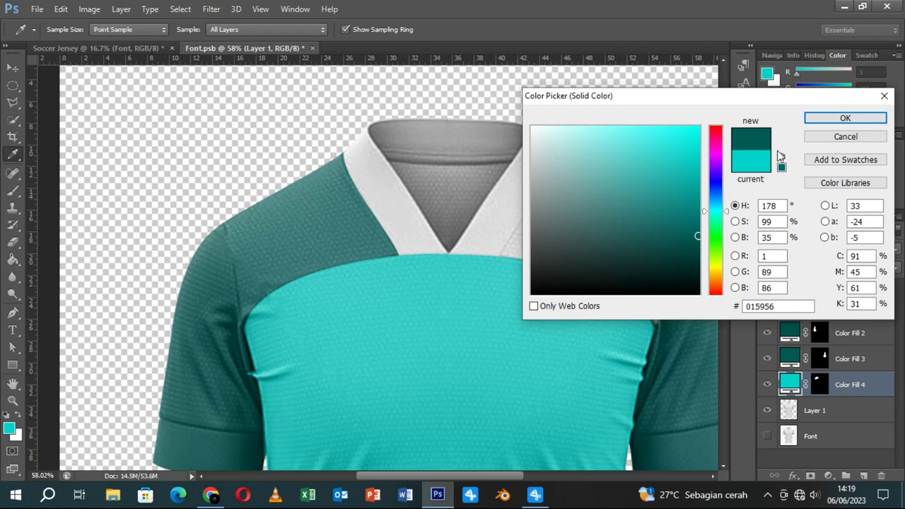
pyautogui.click(824, 119)
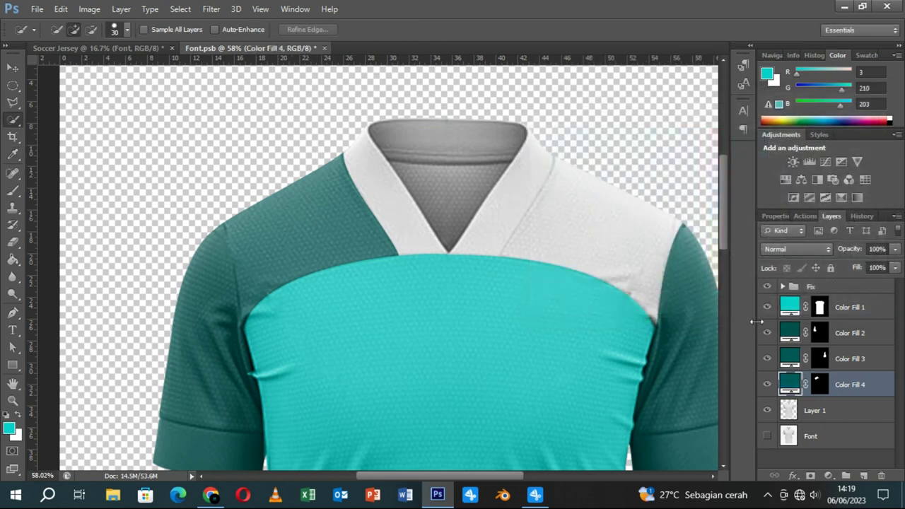
# - Erase the body and sleeve areas from the shoulder fill's mask, deselect, and select Layer 1
pyautogui.click(820, 311)
pyautogui.keyDown('ctrl'); pyautogui.click(820, 311); pyautogui.keyUp('ctrl')
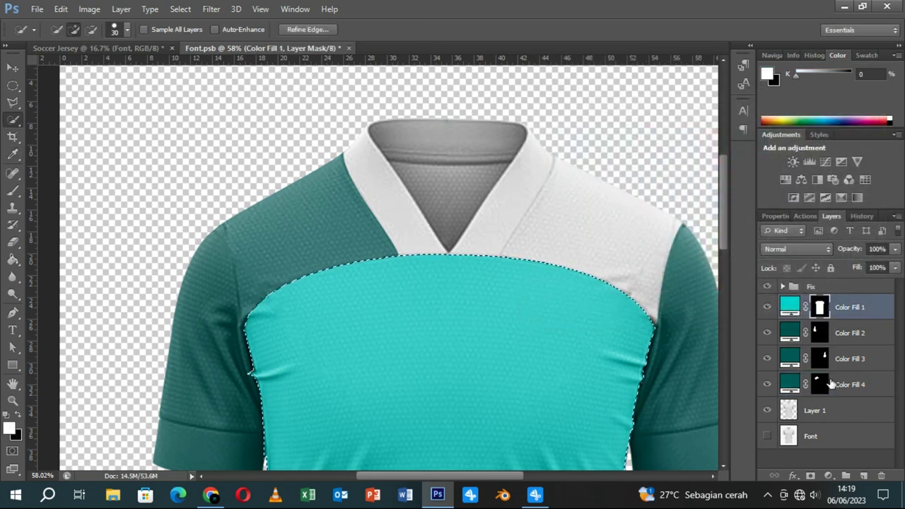
pyautogui.click(819, 384)
pyautogui.click(12, 241)
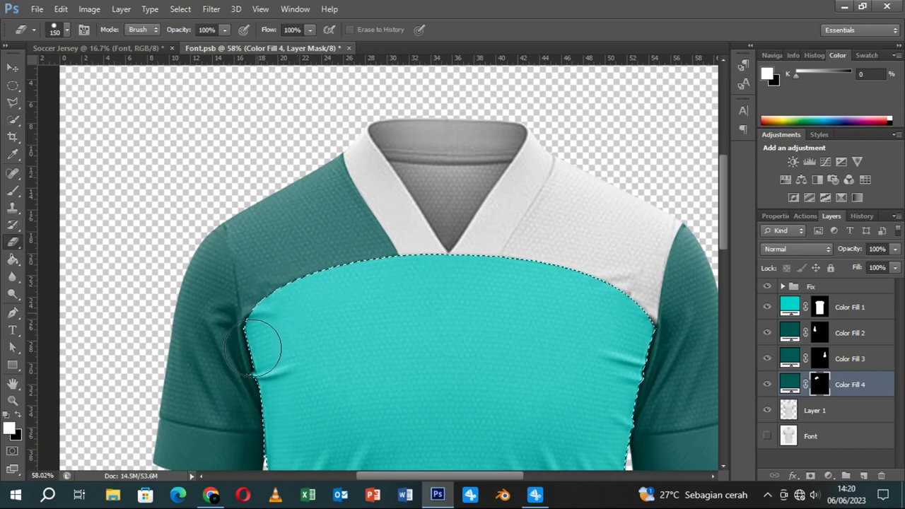
pyautogui.keyDown('ctrl'); pyautogui.click(819, 333); pyautogui.keyUp('ctrl')
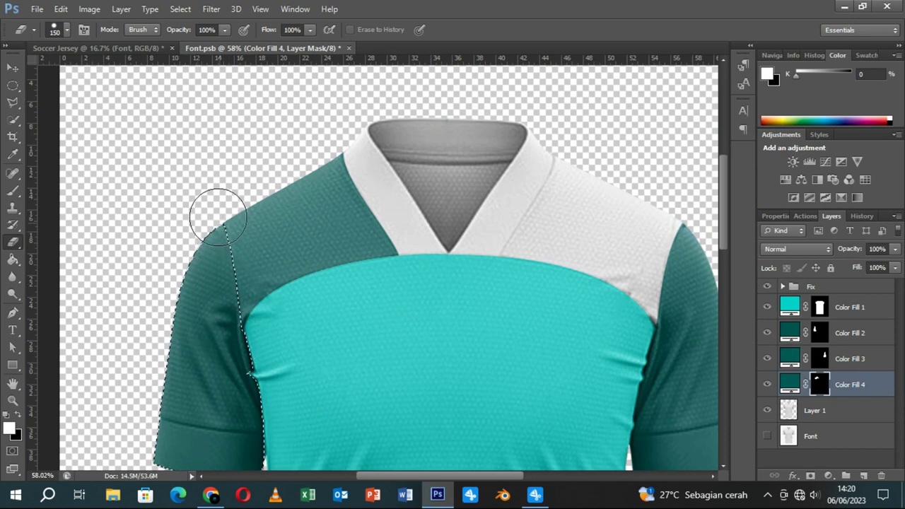
pyautogui.hotkey('ctrl', 'd')
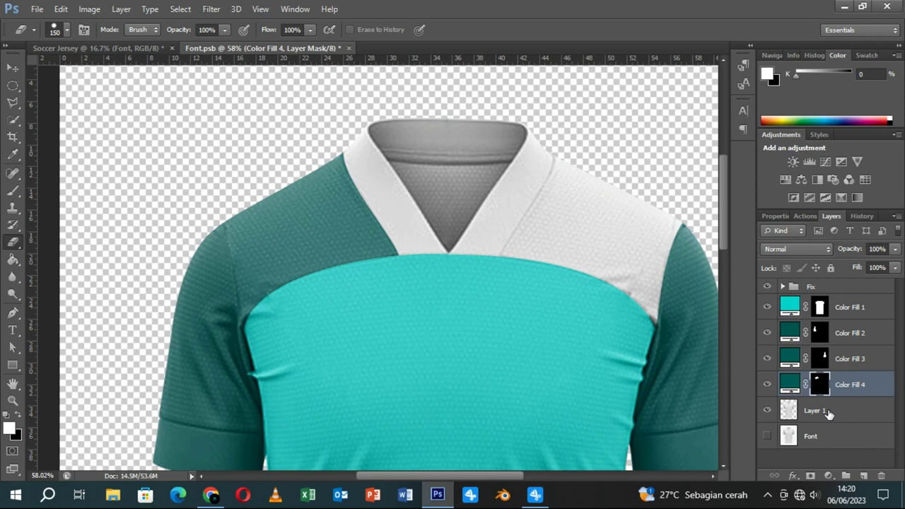
pyautogui.click(830, 416)
# - Start a pen path at the right shoulder's outer edge and run it down the sleeve seam
pyautogui.moveTo(479, 319); pyautogui.dragTo(301, 352)
pyautogui.click(10, 329)
pyautogui.click(12, 312)
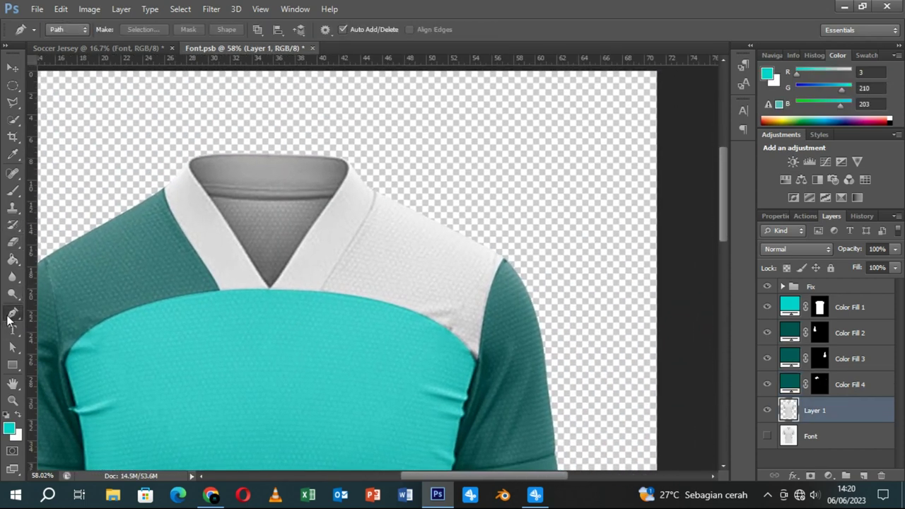
pyautogui.click(516, 257)
pyautogui.moveTo(481, 366); pyautogui.dragTo(481, 398)
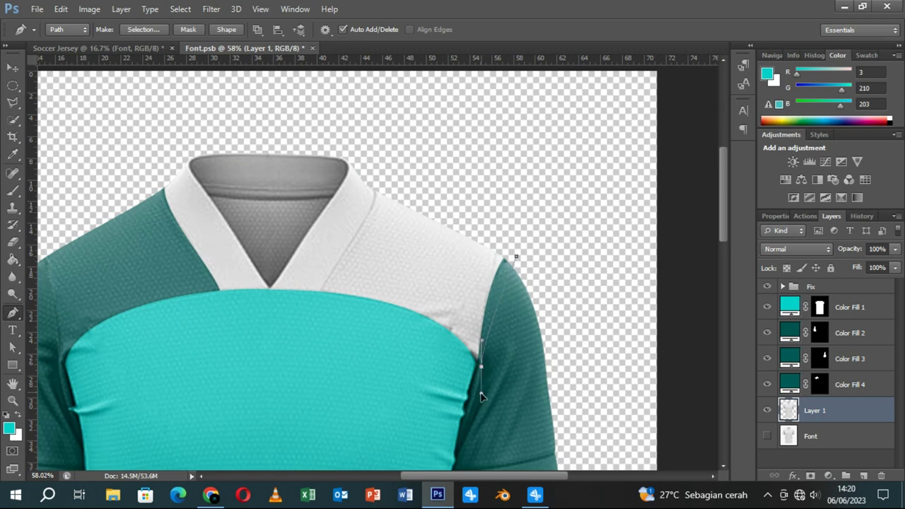
pyautogui.click(494, 260)
pyautogui.keyDown('alt'); pyautogui.click(481, 368); pyautogui.keyUp('alt')
pyautogui.click(480, 367)
# - Curve the path along the collar and yoke's inner edge, closing it at the start point
pyautogui.moveTo(368, 198); pyautogui.dragTo(366, 150)
pyautogui.moveTo(368, 199); pyautogui.dragTo(399, 204)
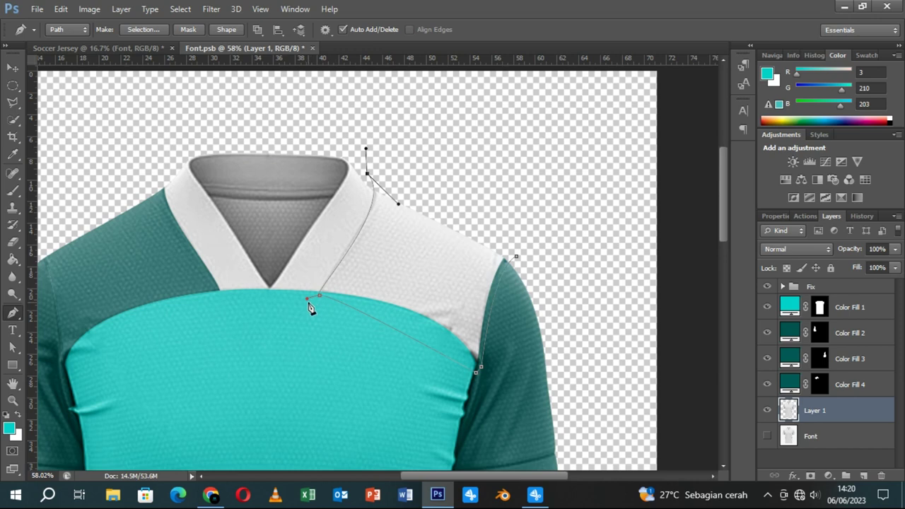
pyautogui.moveTo(320, 294); pyautogui.dragTo(330, 263)
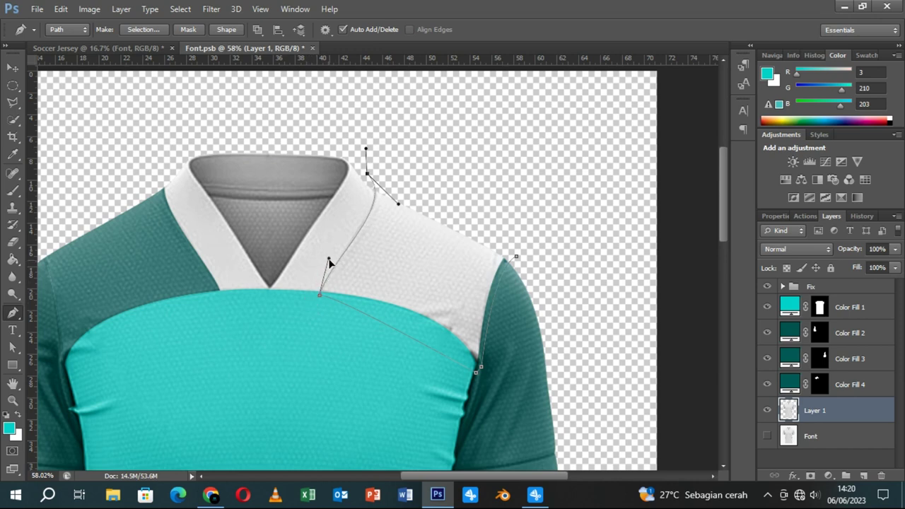
pyautogui.moveTo(328, 260); pyautogui.dragTo(331, 263)
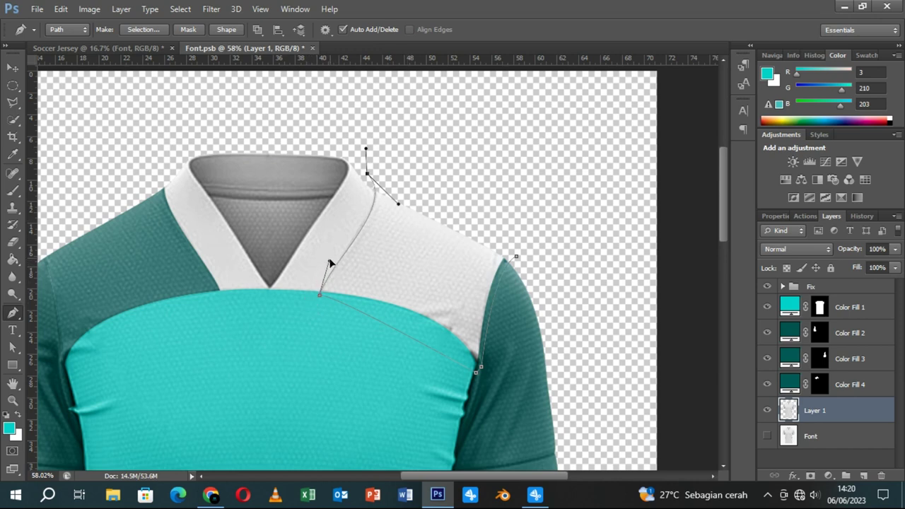
pyautogui.moveTo(400, 205); pyautogui.dragTo(401, 202)
pyautogui.click(515, 259)
# - Convert the right yoke path to a selection and extend it to the shoulder edge
pyautogui.click(165, 36)
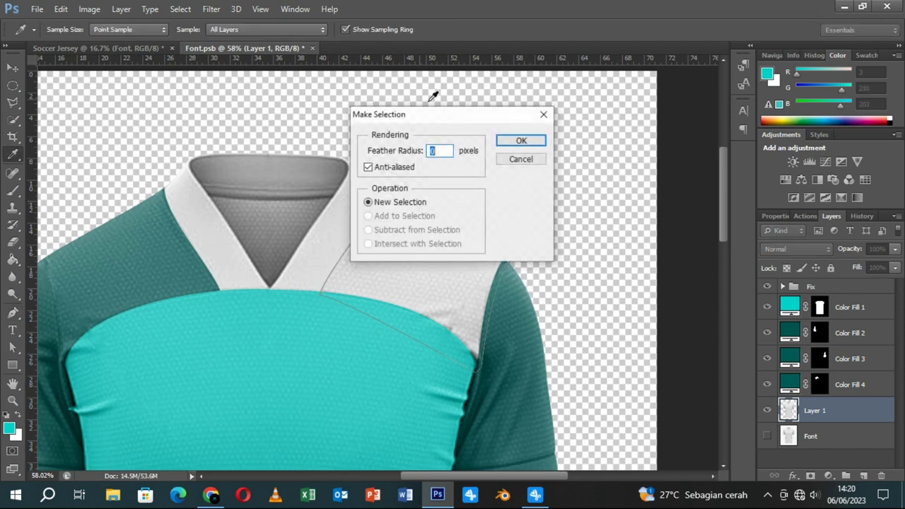
pyautogui.click(521, 139)
pyautogui.click(13, 119)
pyautogui.keyDown('alt'); pyautogui.click(449, 217); pyautogui.keyUp('alt')
pyautogui.click(828, 477)
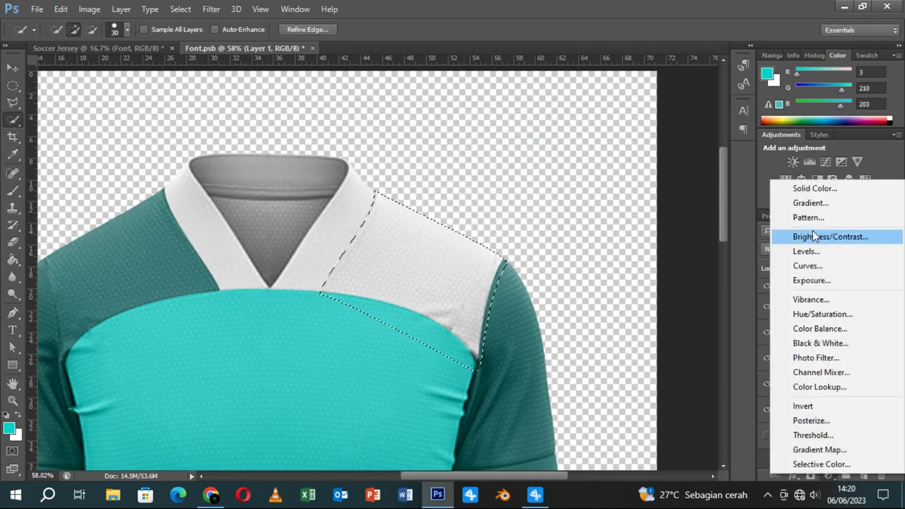
# - Add a dark teal 025e5b Solid Color fill layer for the right shoulder yoke
pyautogui.click(808, 187)
pyautogui.click(696, 233)
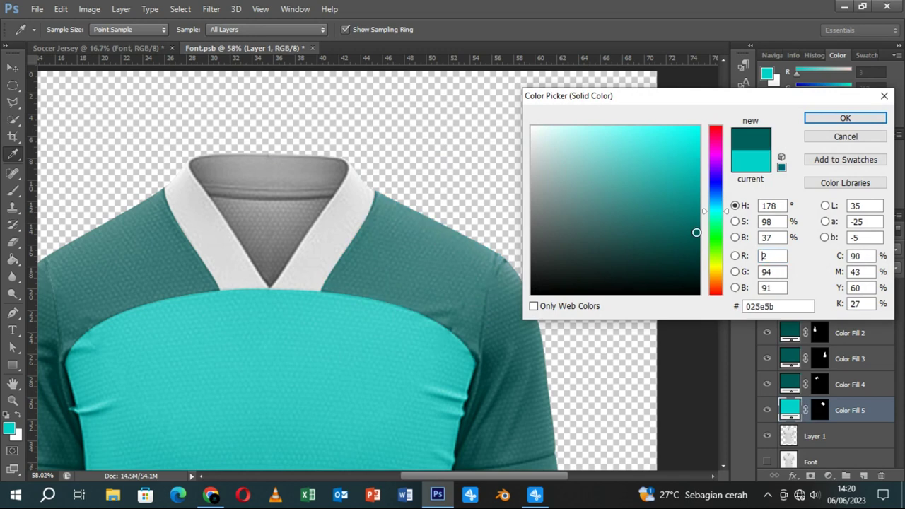
pyautogui.click(846, 118)
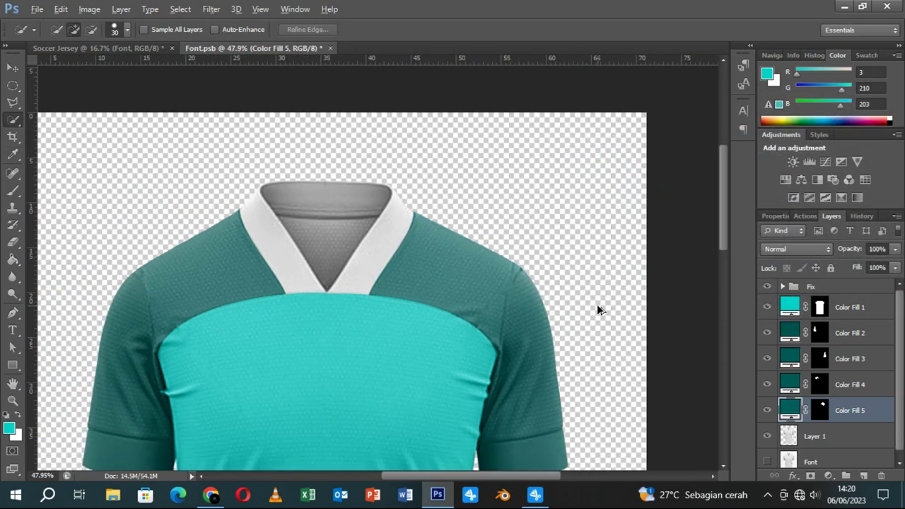
pyautogui.scroll(-2, 598, 309)
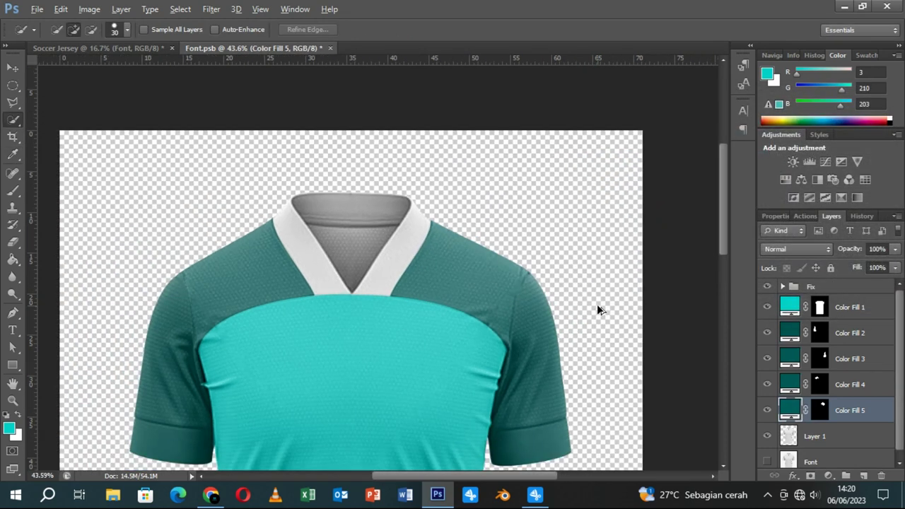
pyautogui.scroll(-1, 597, 309)
pyautogui.scroll(-1, 597, 308)
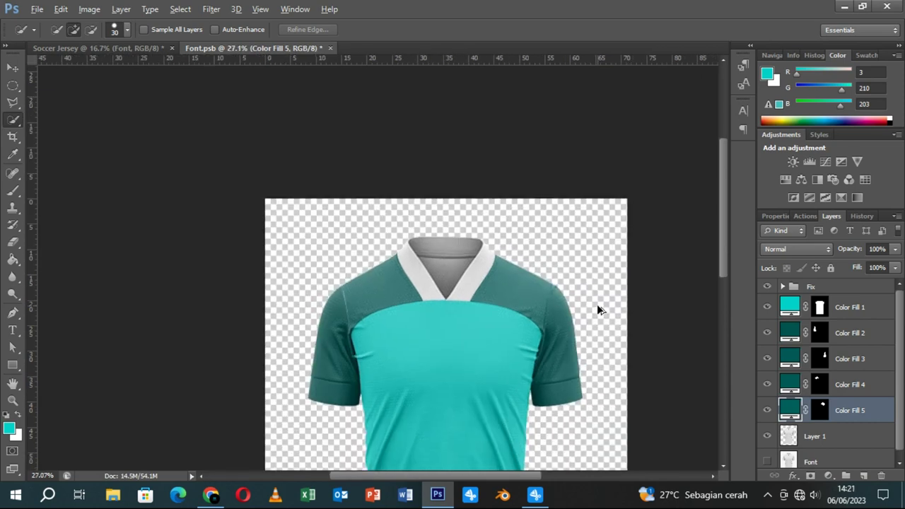
pyautogui.scroll(-1, 598, 309)
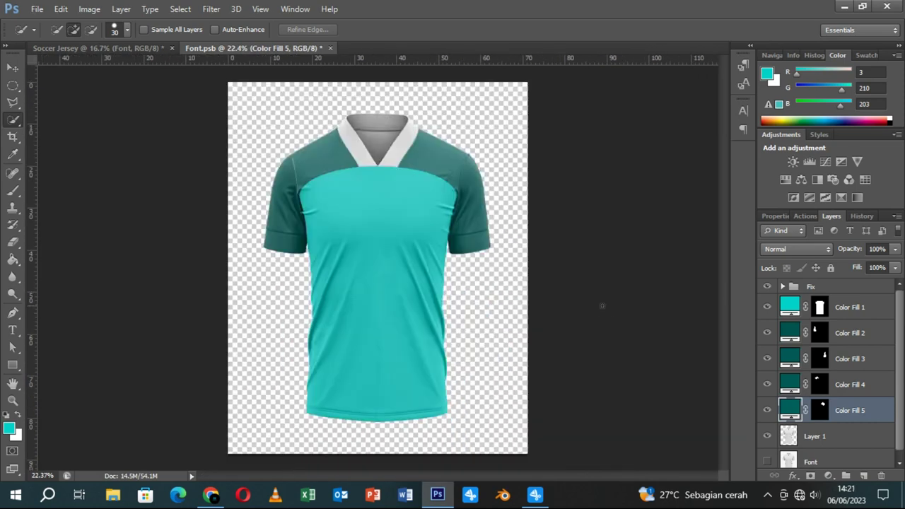
# - Load the Color Fill masks as selections to check yoke and sleeve coverage, then deselect
pyautogui.keyDown('ctrl'); pyautogui.click(820, 309); pyautogui.keyUp('ctrl')
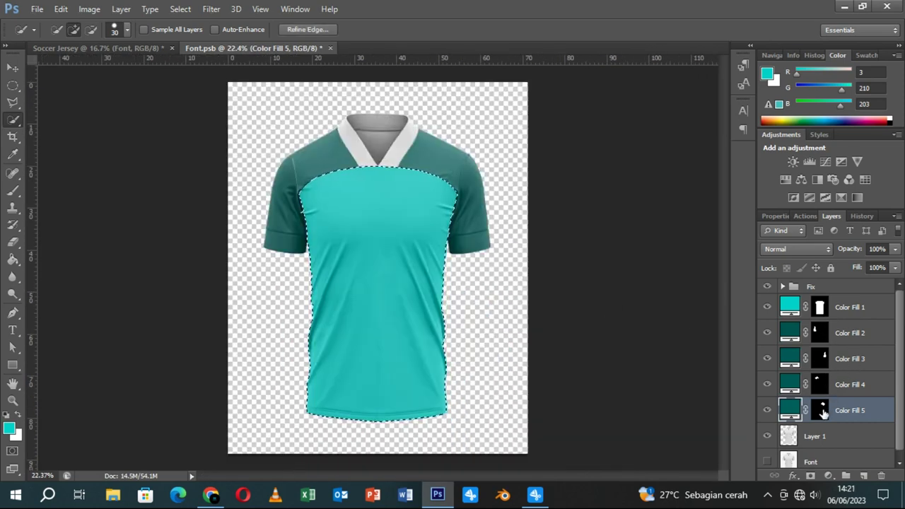
pyautogui.click(821, 411)
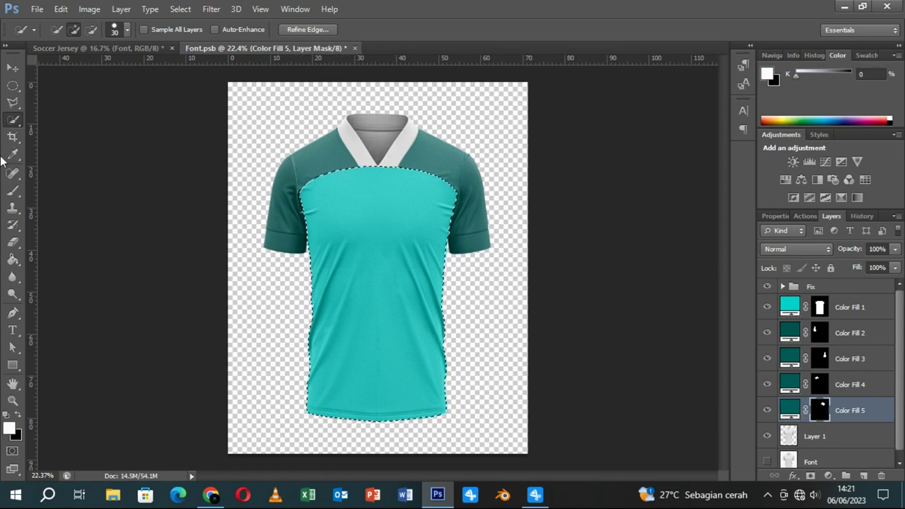
pyautogui.click(13, 243)
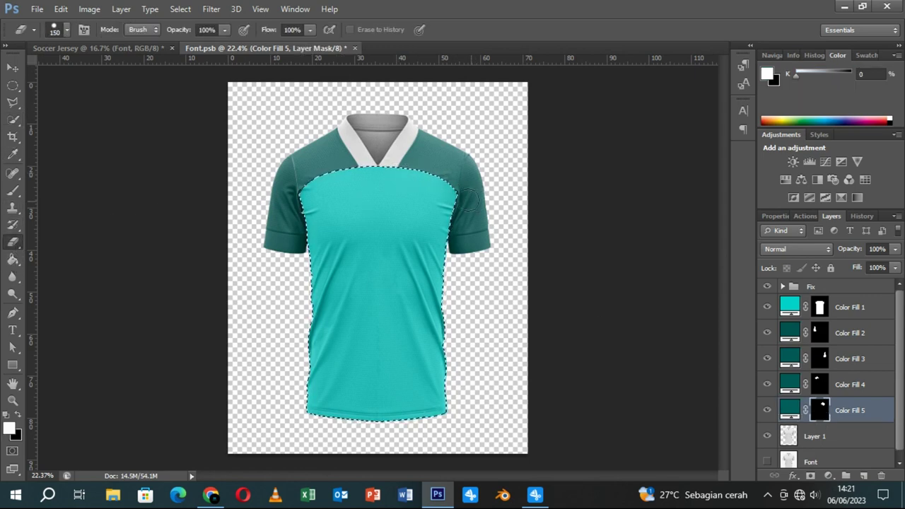
pyautogui.keyDown('ctrl'); pyautogui.click(820, 358); pyautogui.keyUp('ctrl')
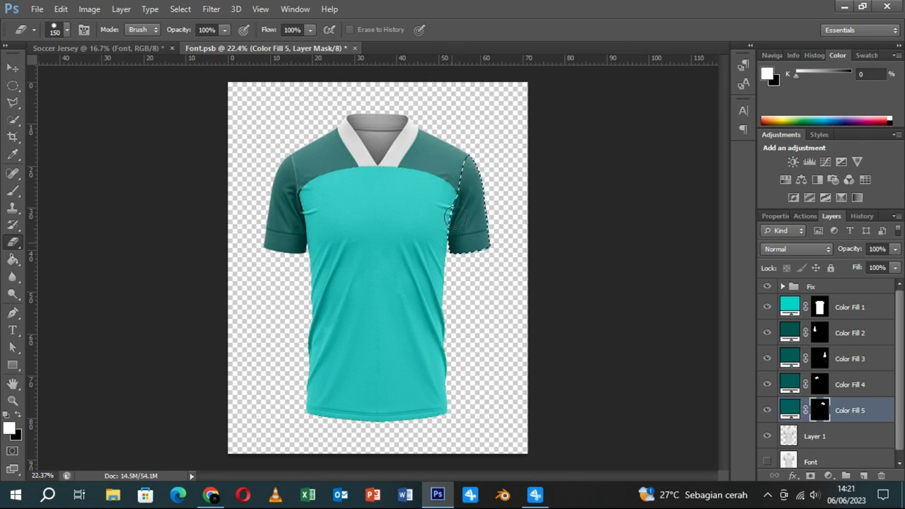
pyautogui.hotkey('ctrl', 'd')
# - Recheck the shirt body and right sleeve masks, deselect, and return to Layer 1
pyautogui.keyDown('ctrl'); pyautogui.click(821, 310); pyautogui.keyUp('ctrl')
pyautogui.keyDown('ctrl'); pyautogui.click(820, 359); pyautogui.keyUp('ctrl')
pyautogui.keyDown('ctrl'); pyautogui.click(820, 308); pyautogui.keyUp('ctrl')
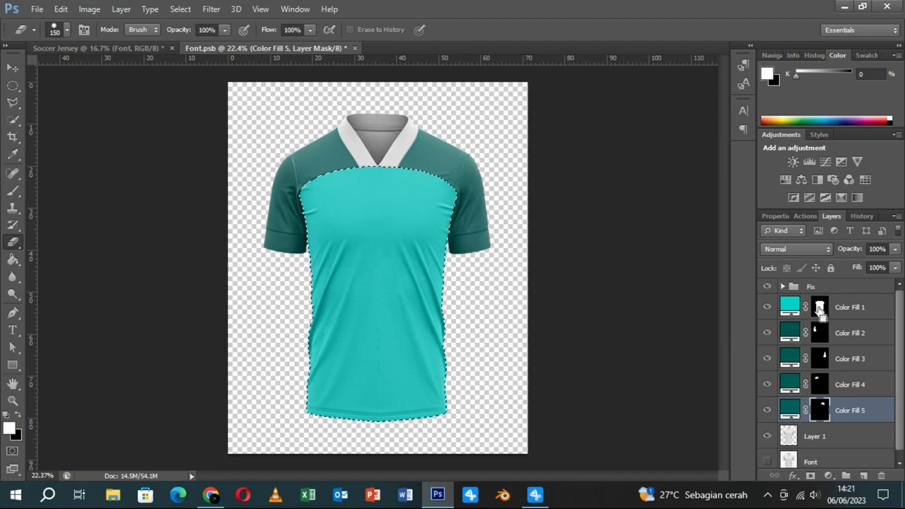
pyautogui.click(818, 360)
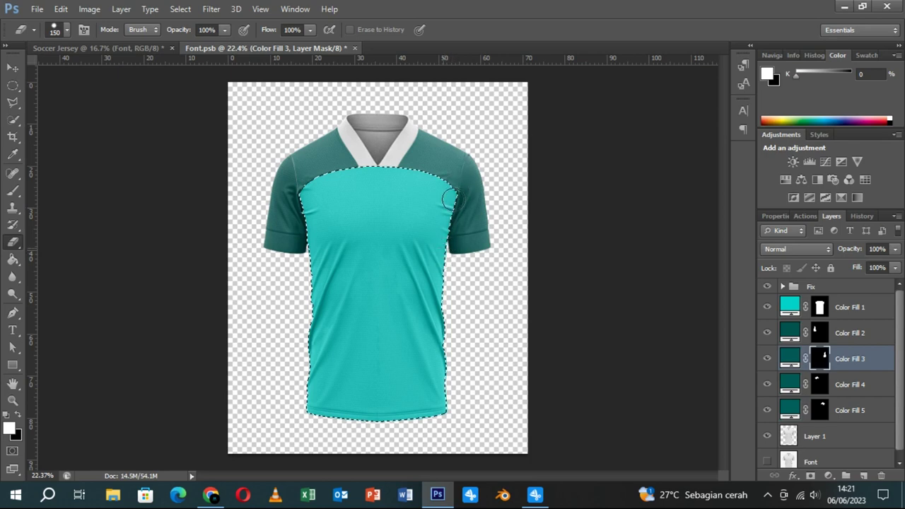
pyautogui.hotkey('ctrl', 'd')
pyautogui.keyDown('ctrl'); pyautogui.click(826, 358); pyautogui.keyUp('ctrl')
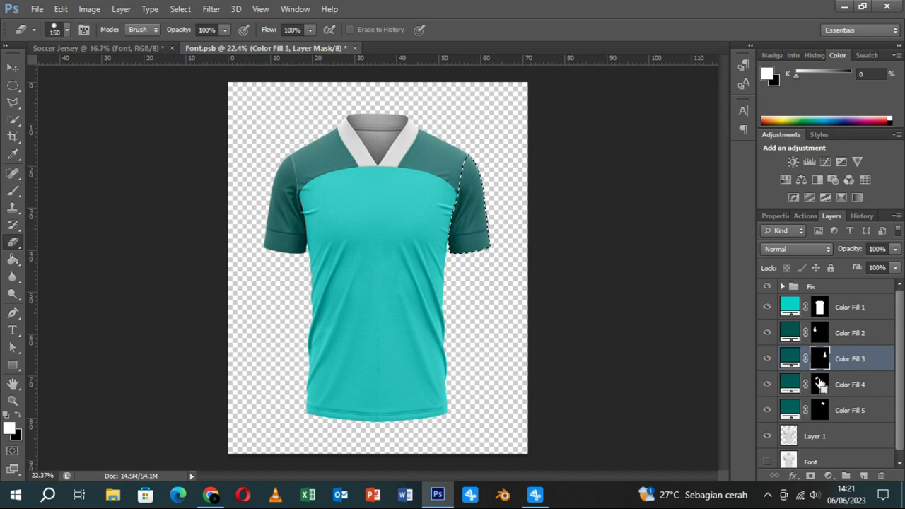
pyautogui.click(818, 439)
pyautogui.hotkey('ctrl', 'd')
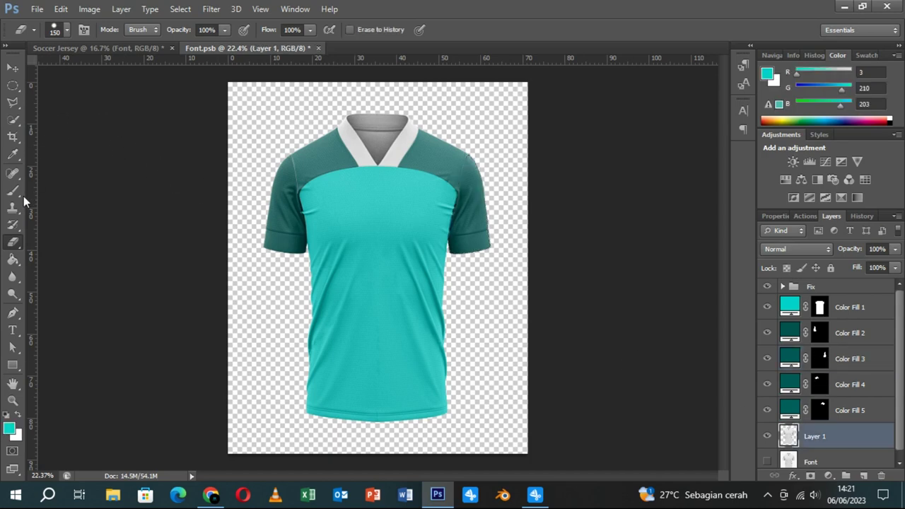
# - Switch to the Pen tool and zoom in on the white collar
pyautogui.click(13, 312)
pyautogui.scroll(1, 387, 164)
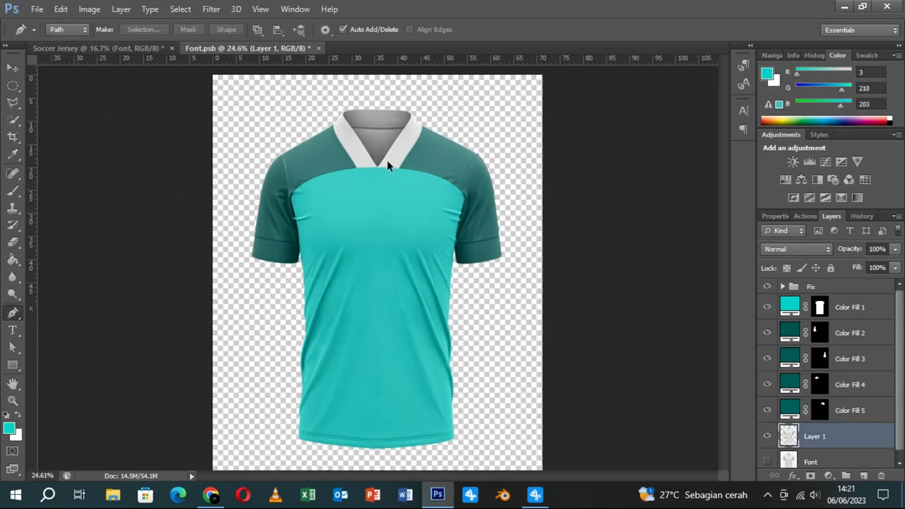
pyautogui.scroll(3, 387, 160)
pyautogui.scroll(4, 387, 160)
pyautogui.scroll(2, 382, 157)
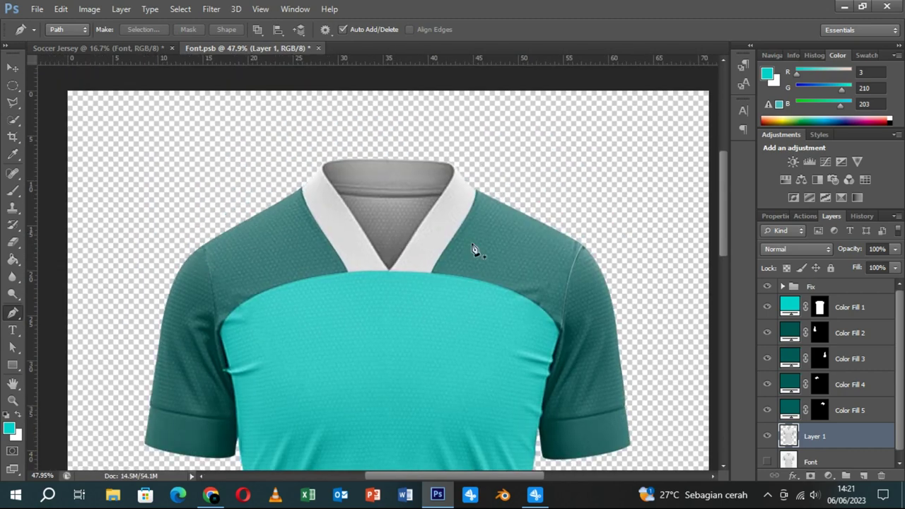
pyautogui.scroll(1, 559, 276)
pyautogui.scroll(1, 558, 276)
pyautogui.scroll(1, 559, 276)
pyautogui.scroll(1, 559, 276)
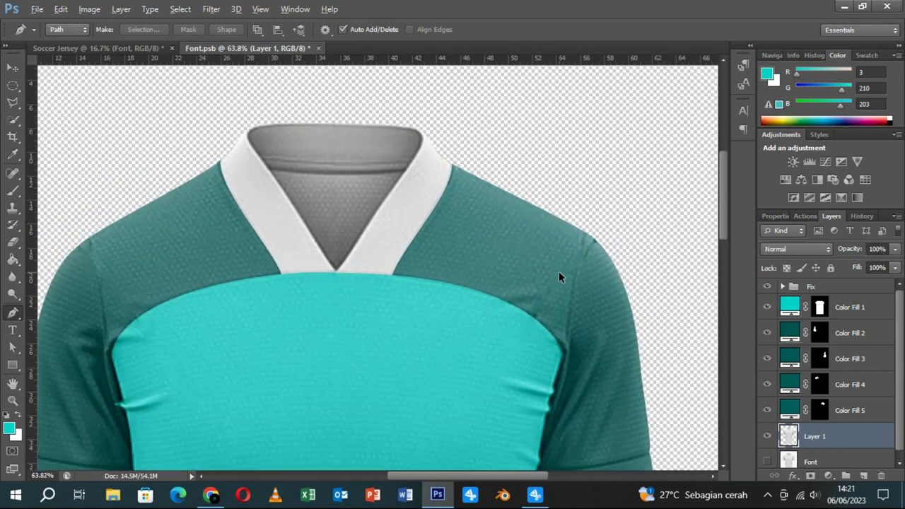
pyautogui.scroll(-1, 559, 274)
pyautogui.scroll(-1, 559, 275)
pyautogui.scroll(-1, 559, 275)
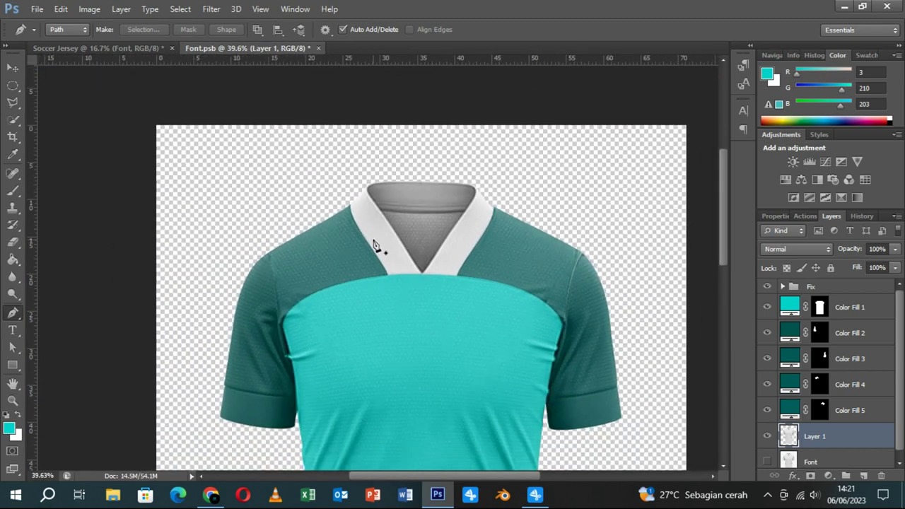
# - Place anchor points along the collar's left edge, from the V-neck up over its top
pyautogui.click(348, 196)
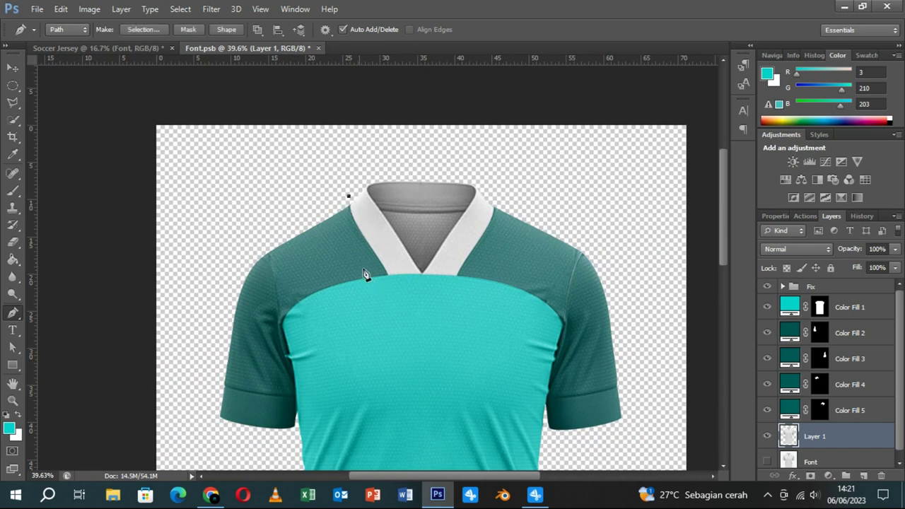
pyautogui.moveTo(386, 279); pyautogui.dragTo(404, 298)
pyautogui.scroll(1, 419, 293)
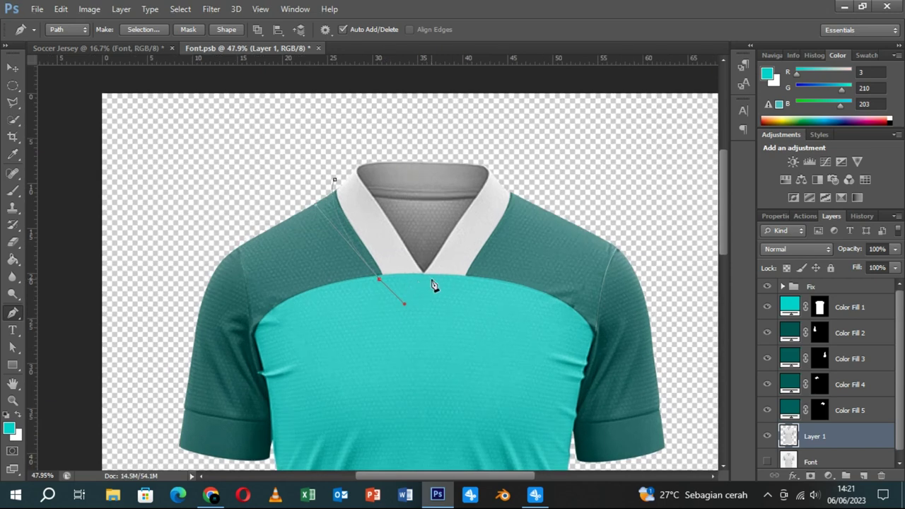
pyautogui.click(424, 271)
pyautogui.scroll(1, 416, 191)
pyautogui.click(356, 152)
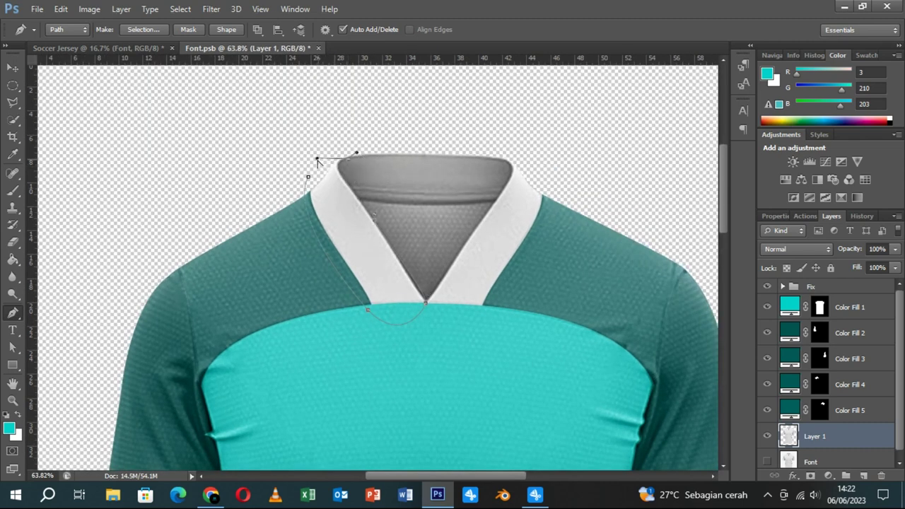
pyautogui.scroll(1, 390, 208)
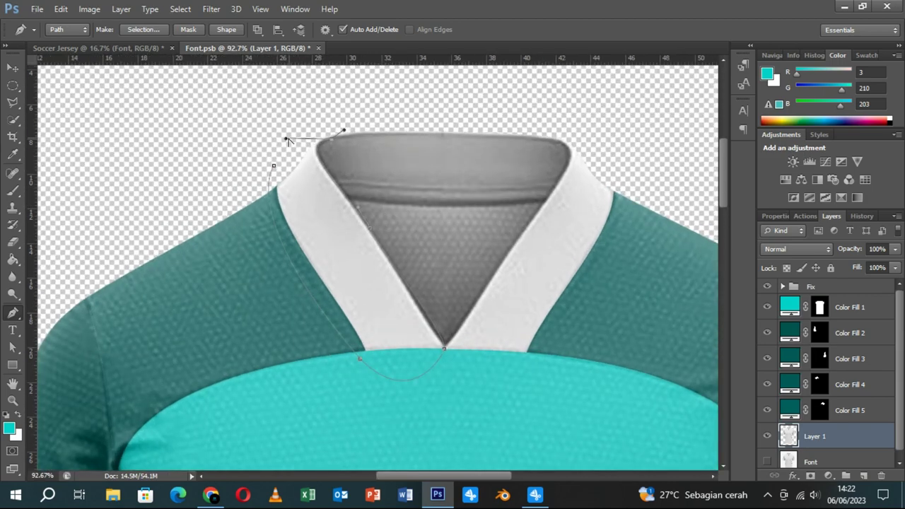
pyautogui.click(357, 215)
pyautogui.click(352, 202)
pyautogui.hotkey('ctrl', 'z')
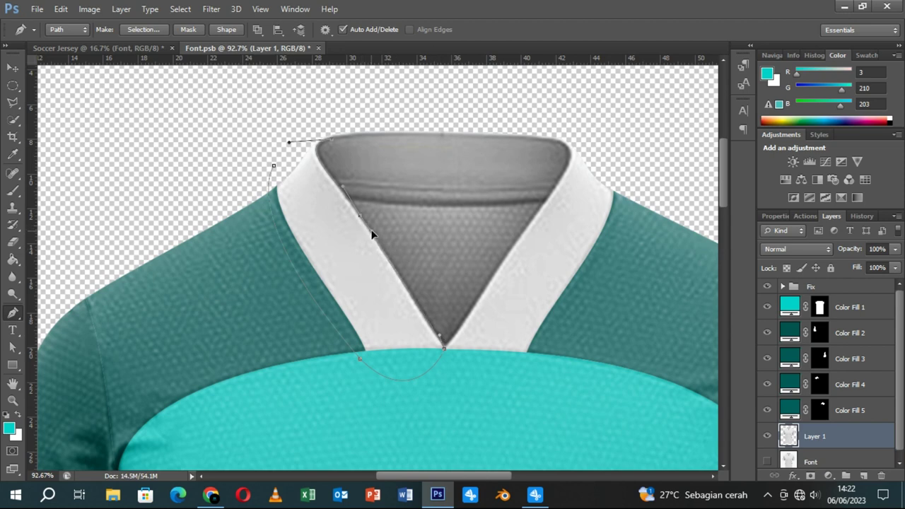
# - Trace the left collar band with a pen path and turn it into a clean selection
pyautogui.click(403, 128)
pyautogui.moveTo(275, 169); pyautogui.dragTo(273, 262)
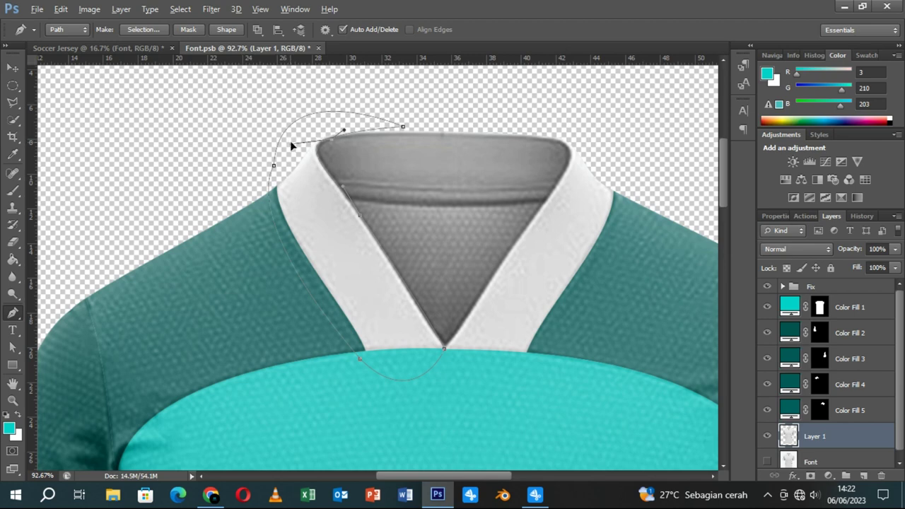
pyautogui.moveTo(273, 165); pyautogui.dragTo(275, 170)
pyautogui.click(156, 29)
pyautogui.click(527, 141)
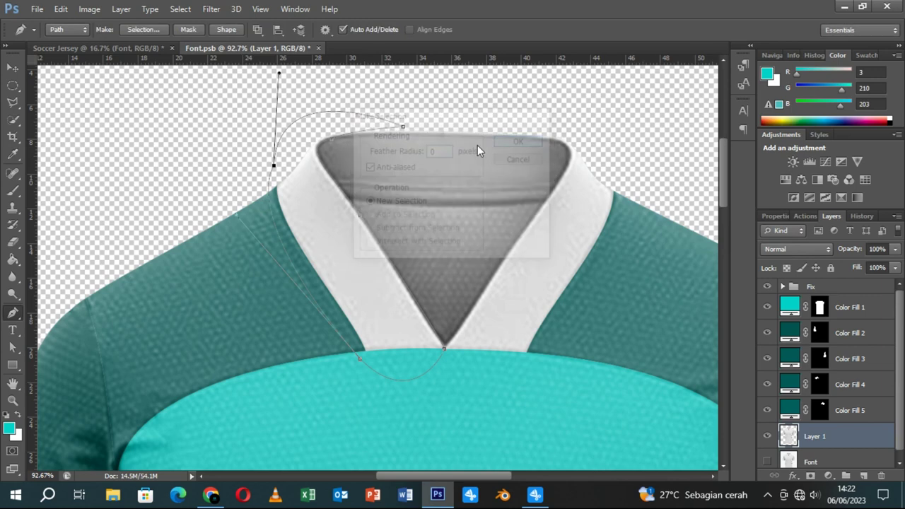
pyautogui.click(13, 119)
pyautogui.keyDown('alt'); pyautogui.click(299, 133); pyautogui.keyUp('alt')
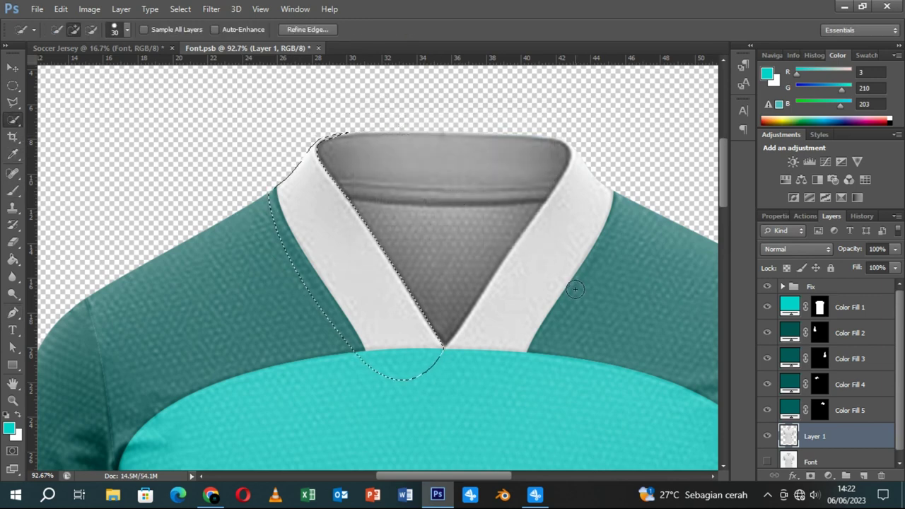
# - Fill the left collar with turquoise #03d2cb, erasing its mask over the body and shoulder panels
pyautogui.click(829, 476)
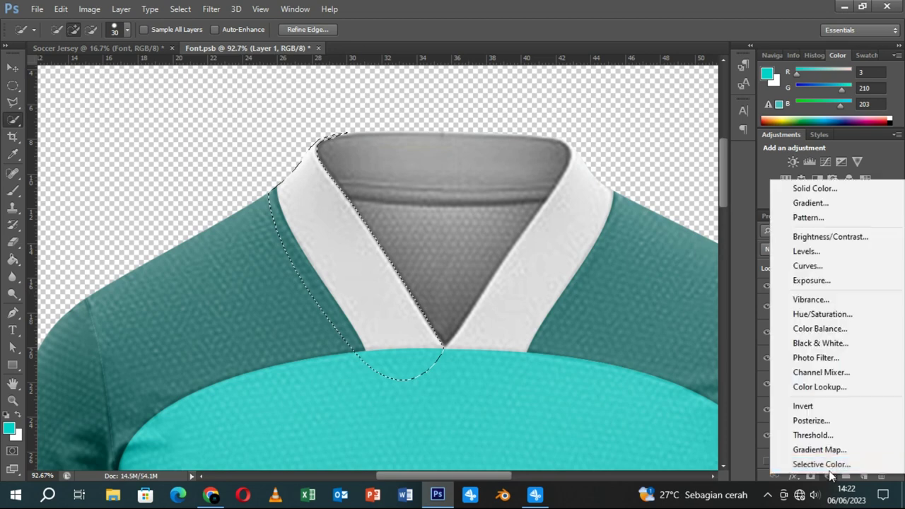
pyautogui.click(814, 188)
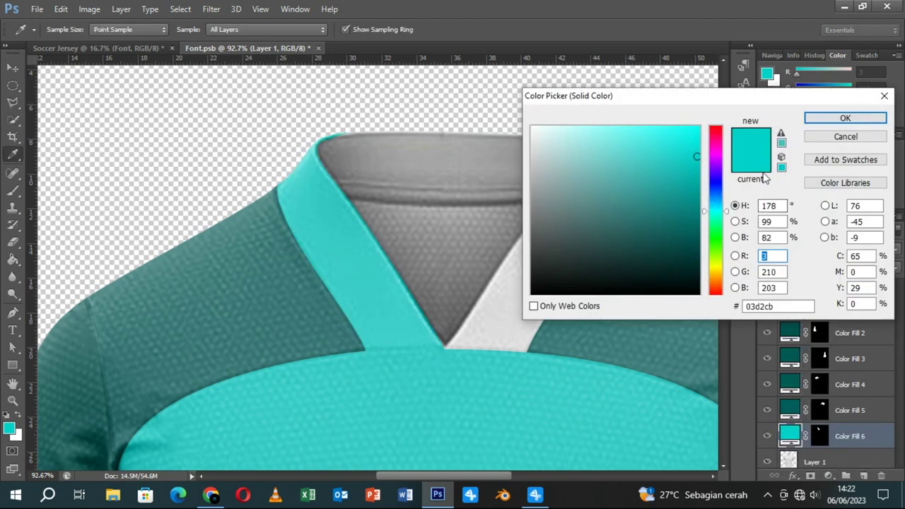
pyautogui.click(814, 121)
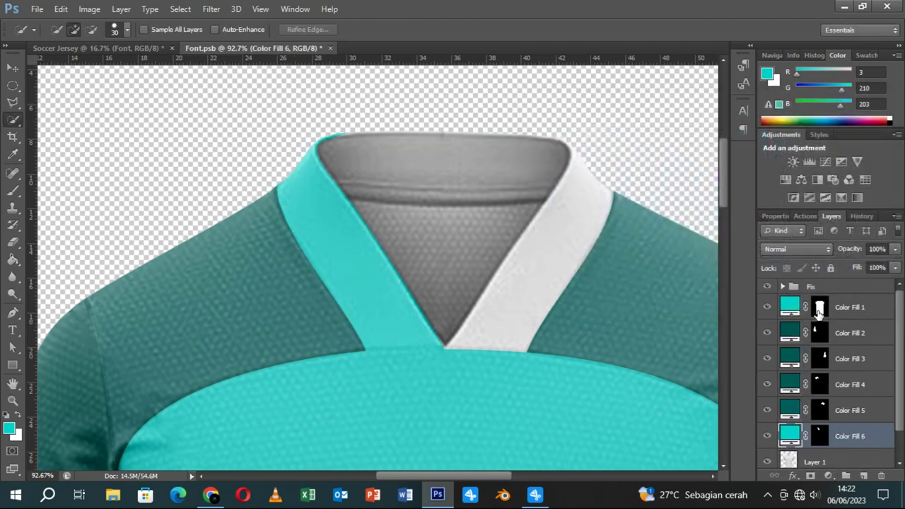
pyautogui.keyDown('ctrl'); pyautogui.click(819, 314); pyautogui.keyUp('ctrl')
pyautogui.click(13, 242)
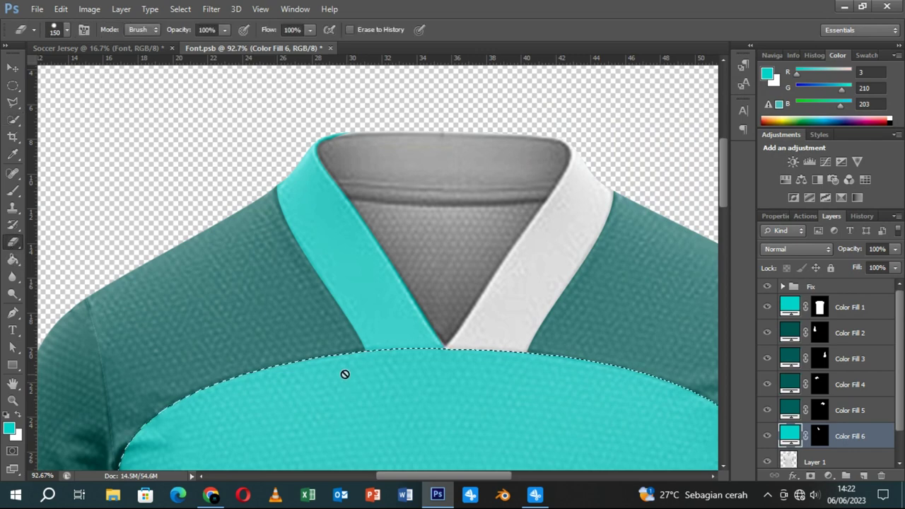
pyautogui.click(820, 435)
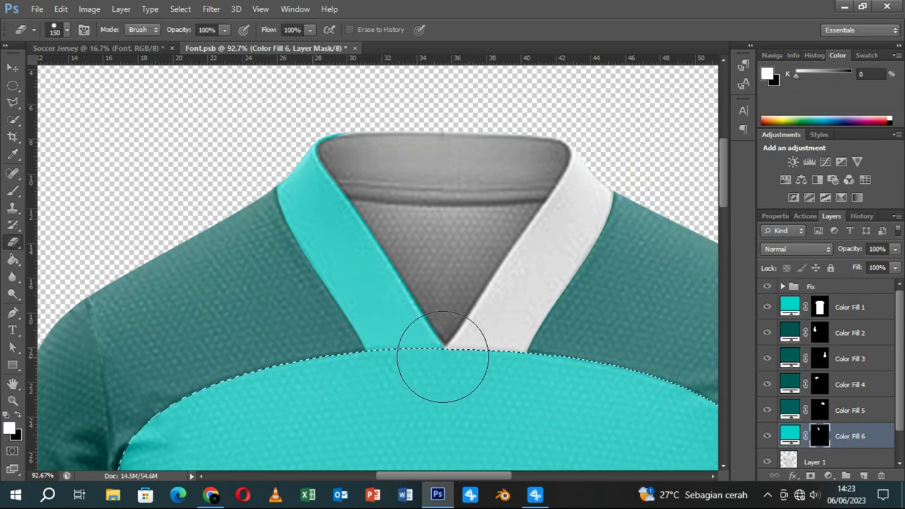
pyautogui.keyDown('ctrl'); pyautogui.click(820, 413); pyautogui.keyUp('ctrl')
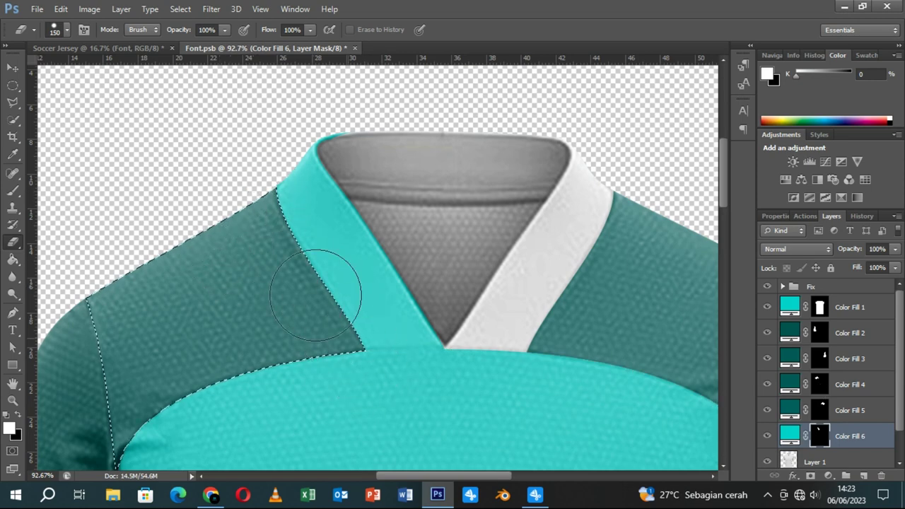
pyautogui.hotkey('ctrl', 'd')
pyautogui.moveTo(597, 347); pyautogui.dragTo(469, 312)
pyautogui.click(832, 463)
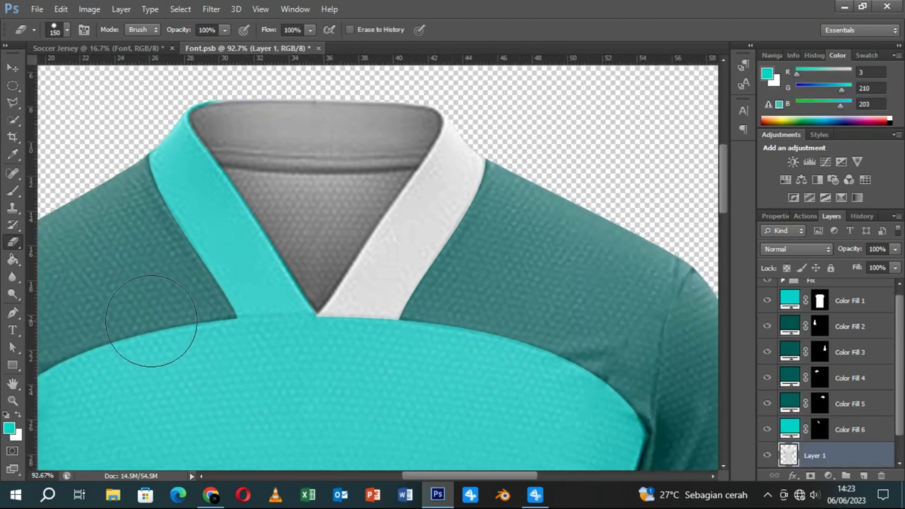
# - Trace a curved pen outline around the right collar band down to the V tip
pyautogui.click(13, 311)
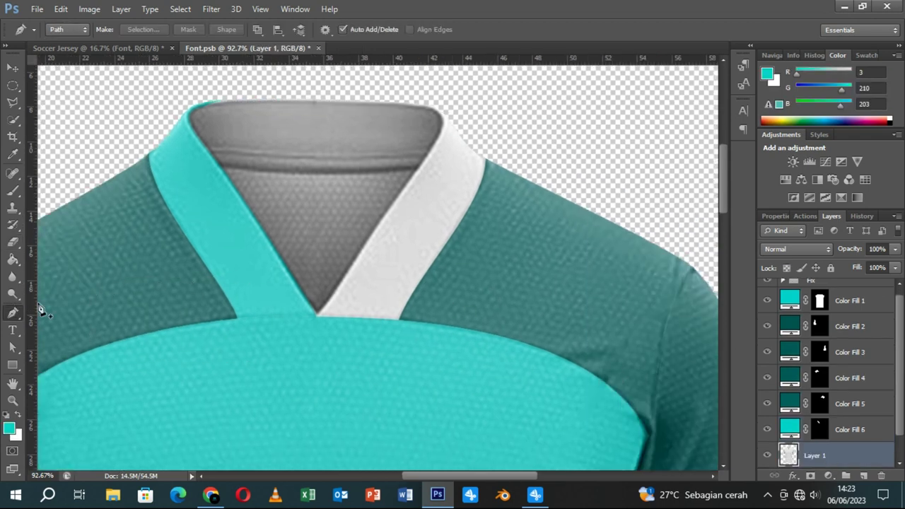
pyautogui.click(486, 145)
pyautogui.moveTo(402, 321); pyautogui.dragTo(503, 285)
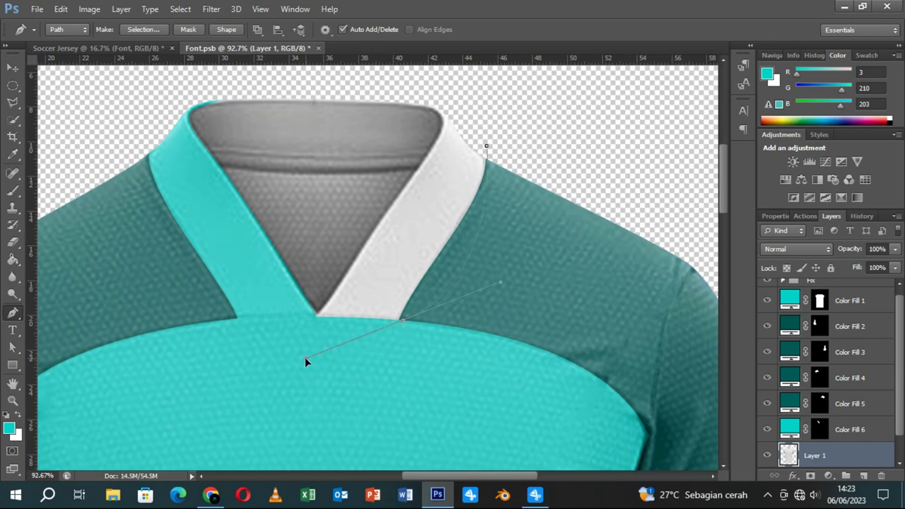
pyautogui.moveTo(403, 322); pyautogui.dragTo(396, 333)
pyautogui.moveTo(444, 298); pyautogui.dragTo(418, 305)
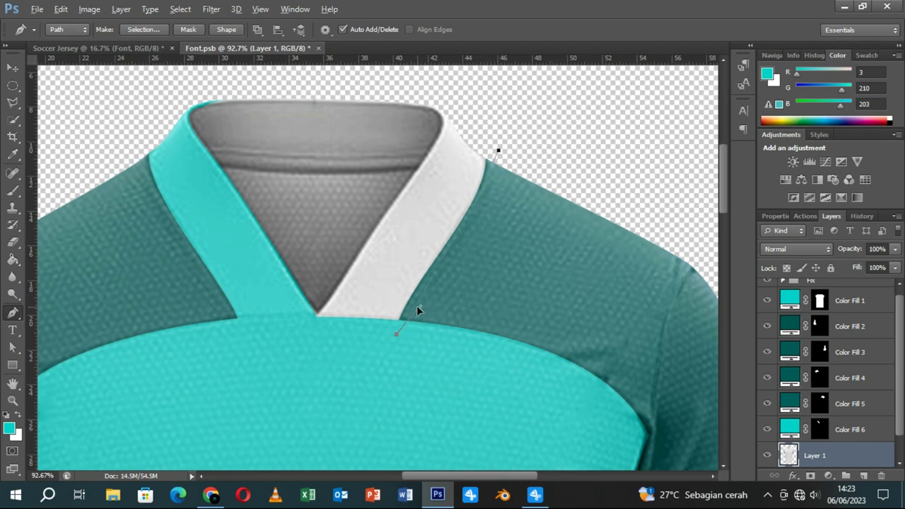
pyautogui.click(501, 161)
pyautogui.click(316, 326)
pyautogui.keyDown('ctrl'); pyautogui.click(396, 200); pyautogui.keyUp('ctrl')
pyautogui.moveTo(436, 108); pyautogui.dragTo(386, 90)
pyautogui.moveTo(501, 162); pyautogui.dragTo(500, 237)
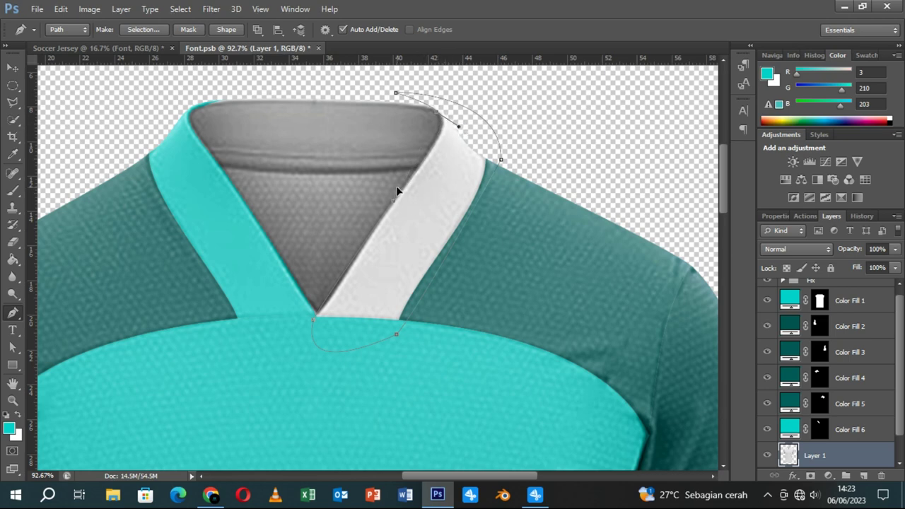
pyautogui.click(314, 321)
# - Convert the outline to a selection, trim the side bulge, and fill it turquoise #03d2cb
pyautogui.click(140, 29)
pyautogui.press('Return')
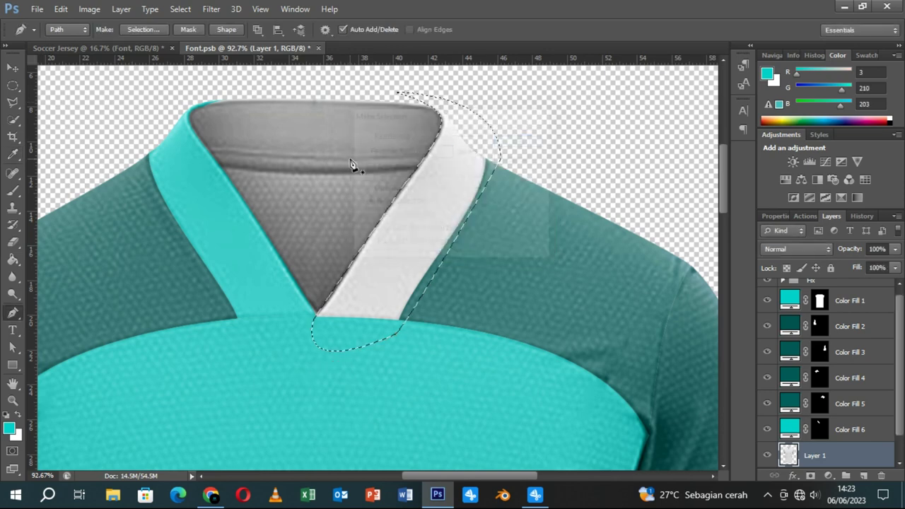
pyautogui.click(18, 138)
pyautogui.click(13, 119)
pyautogui.moveTo(418, 95); pyautogui.dragTo(495, 152)
pyautogui.click(831, 475)
pyautogui.click(835, 193)
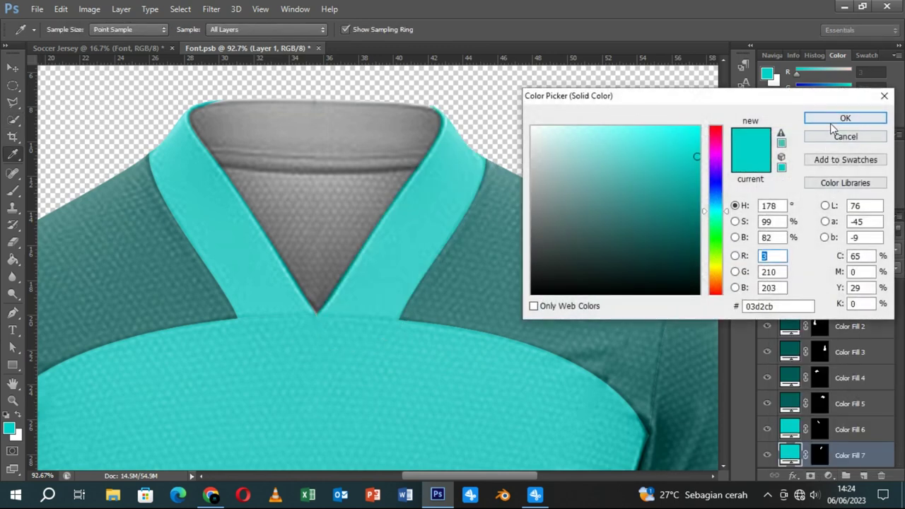
pyautogui.click(846, 61)
# - Erase the new fill's mask over the lower body and right shoulder panels, then deselect
pyautogui.keyDown('ctrl'); pyautogui.click(820, 302); pyautogui.keyUp('ctrl')
pyautogui.click(819, 455)
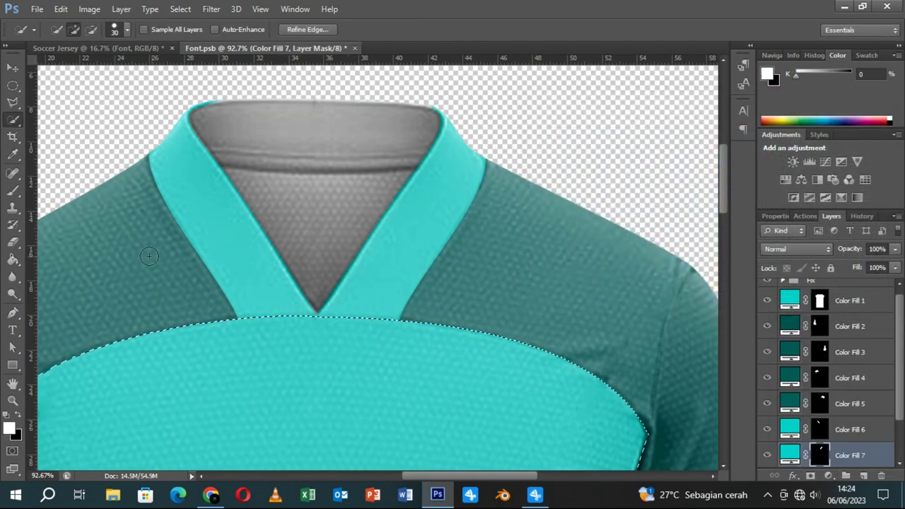
pyautogui.click(13, 242)
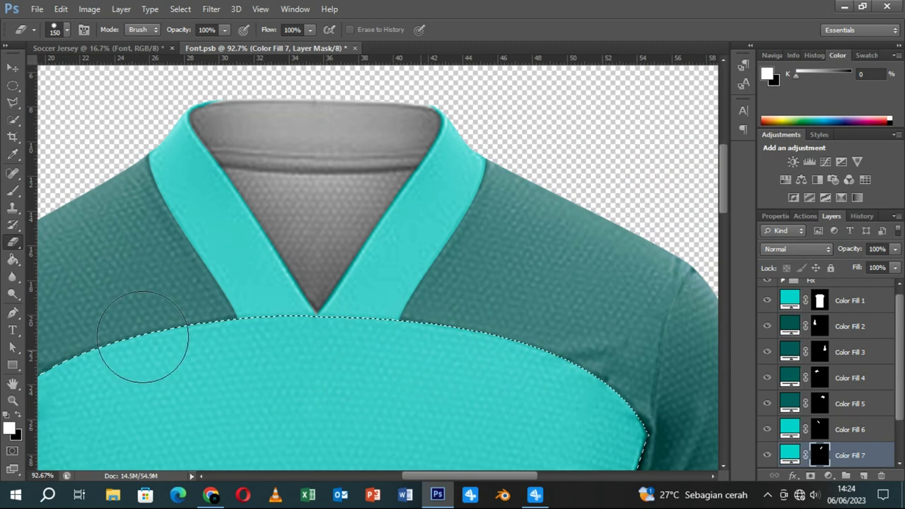
pyautogui.keyDown('ctrl'); pyautogui.click(819, 404); pyautogui.keyUp('ctrl')
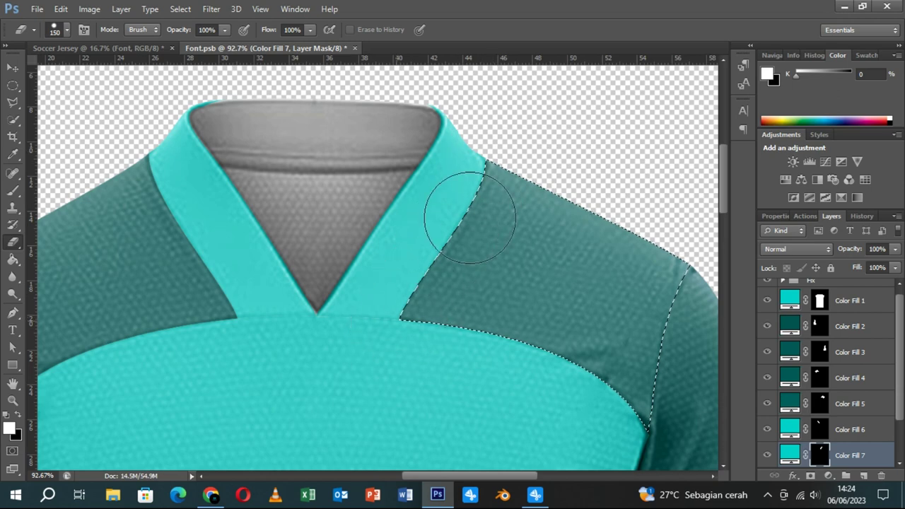
pyautogui.hotkey('ctrl', 'd')
pyautogui.scroll(-1, 840, 383)
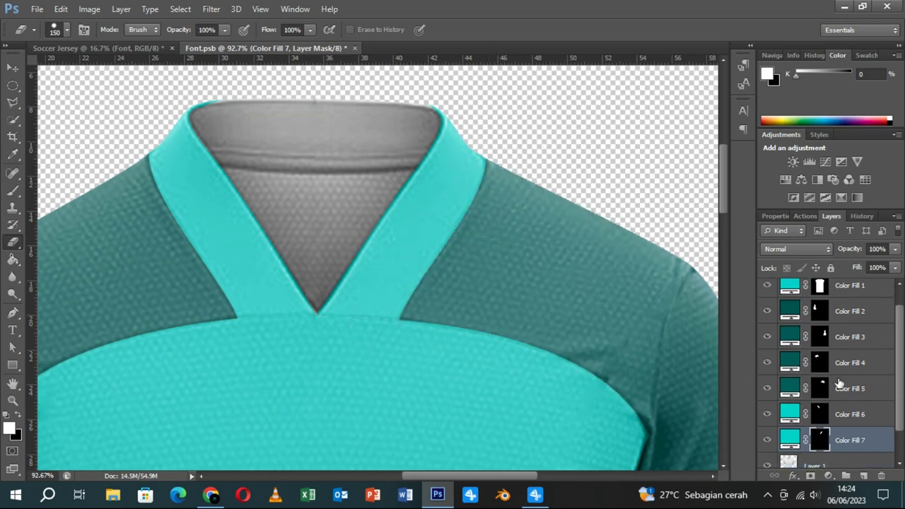
pyautogui.click(838, 465)
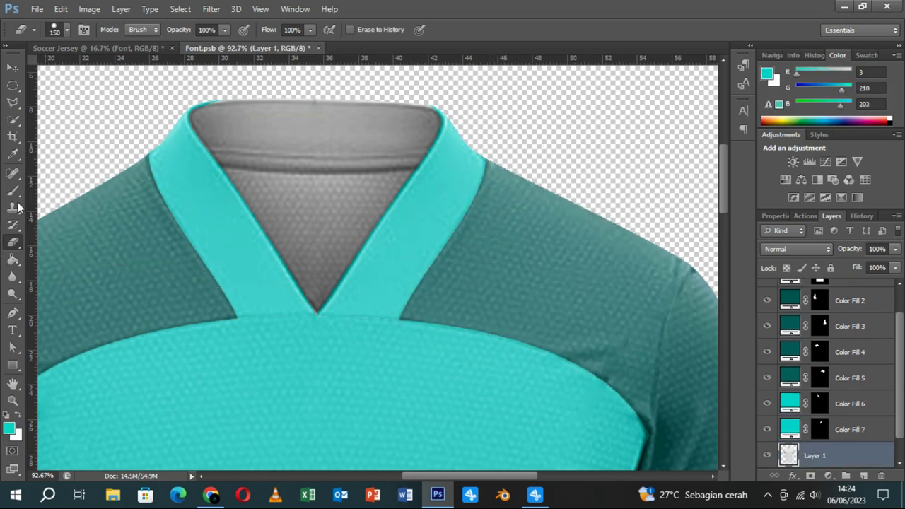
# - Trace a pen outline around the back collar band between both collar sides
pyautogui.click(13, 312)
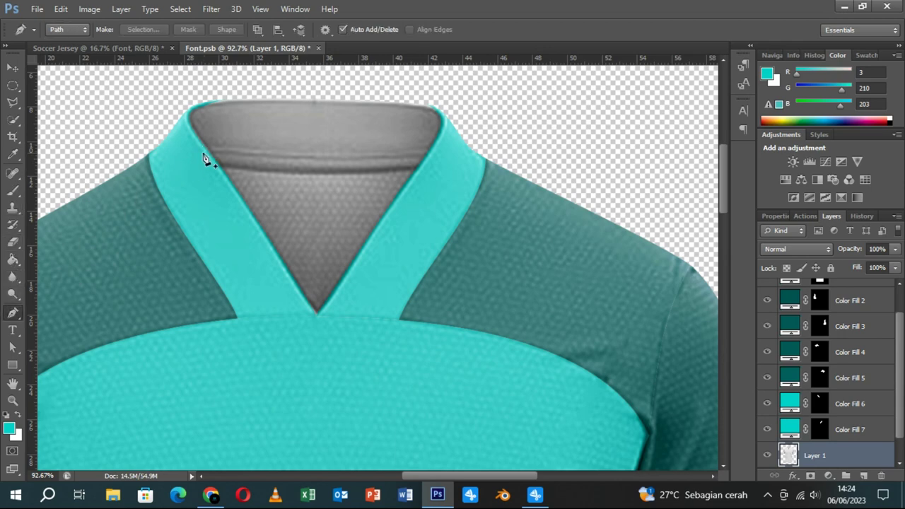
pyautogui.click(320, 158)
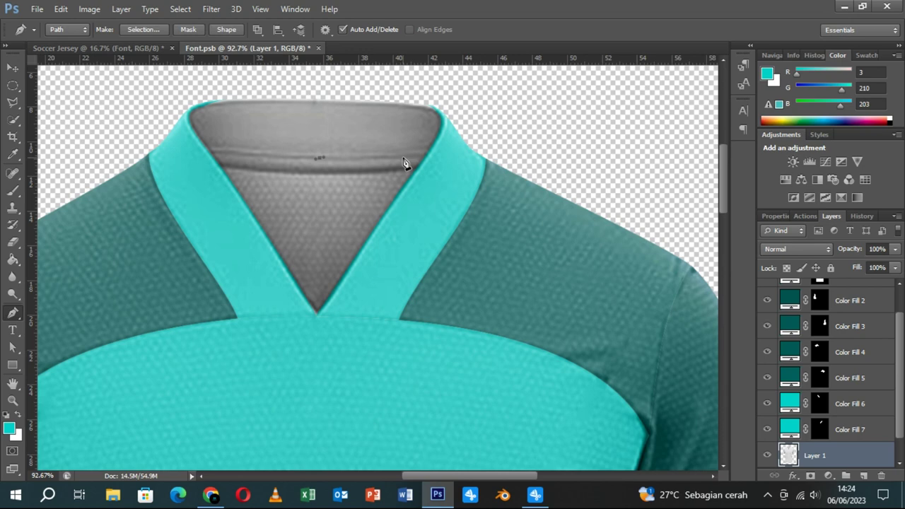
pyautogui.click(448, 145)
pyautogui.moveTo(444, 162); pyautogui.dragTo(451, 141)
pyautogui.moveTo(325, 87); pyautogui.dragTo(272, 98)
pyautogui.moveTo(384, 75); pyautogui.dragTo(508, 88)
pyautogui.moveTo(174, 157); pyautogui.dragTo(179, 205)
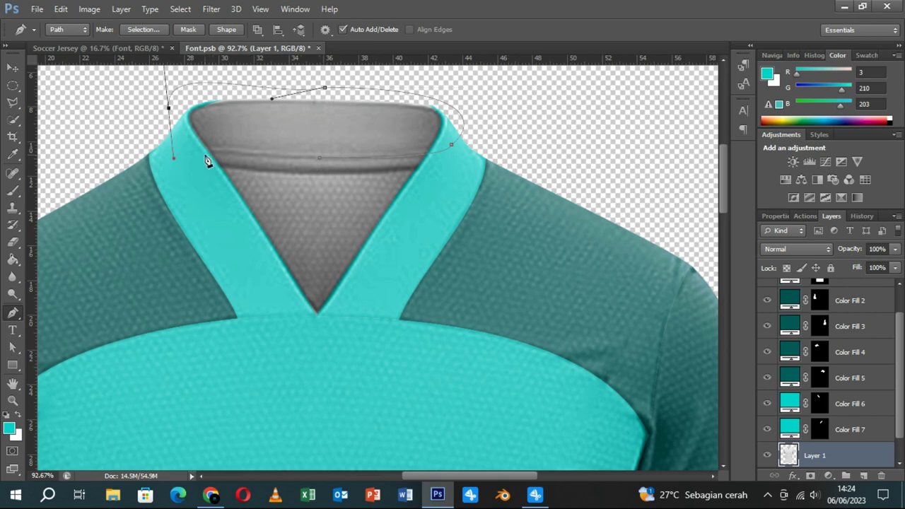
pyautogui.click(207, 155)
pyautogui.click(320, 161)
# - Turn the back-collar outline into a selection and fill it turquoise as Color Fill 8
pyautogui.click(144, 29)
pyautogui.click(518, 141)
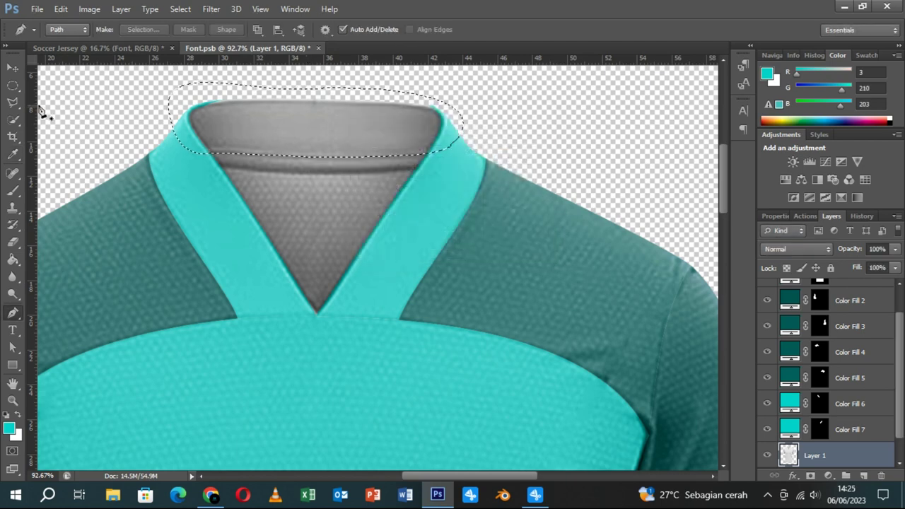
pyautogui.click(12, 119)
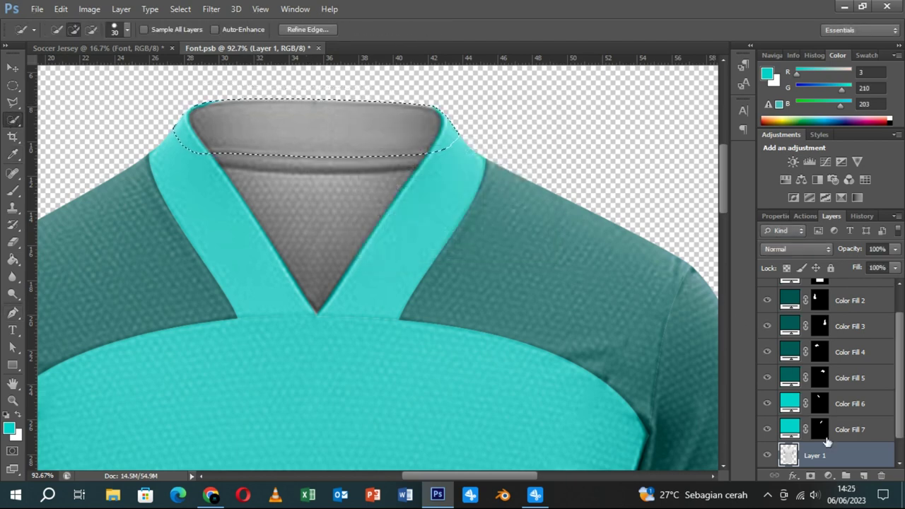
pyautogui.click(829, 476)
pyautogui.click(808, 192)
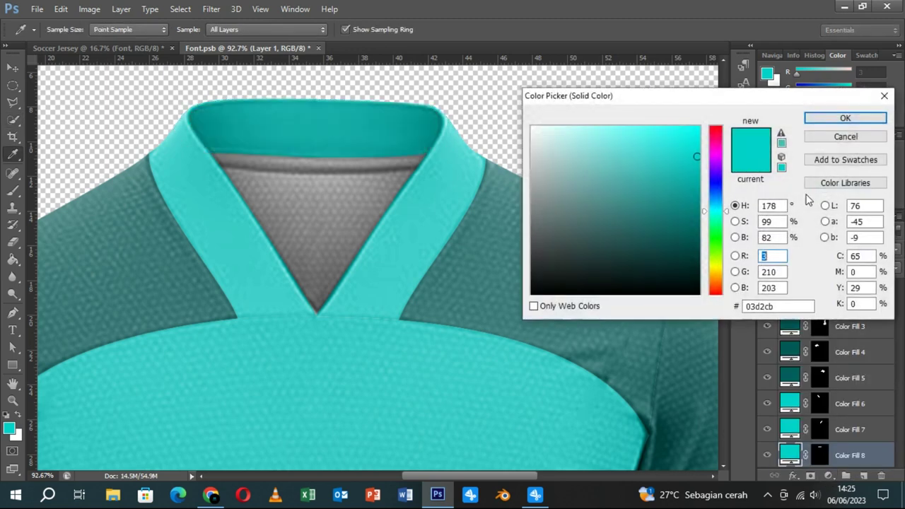
pyautogui.click(832, 62)
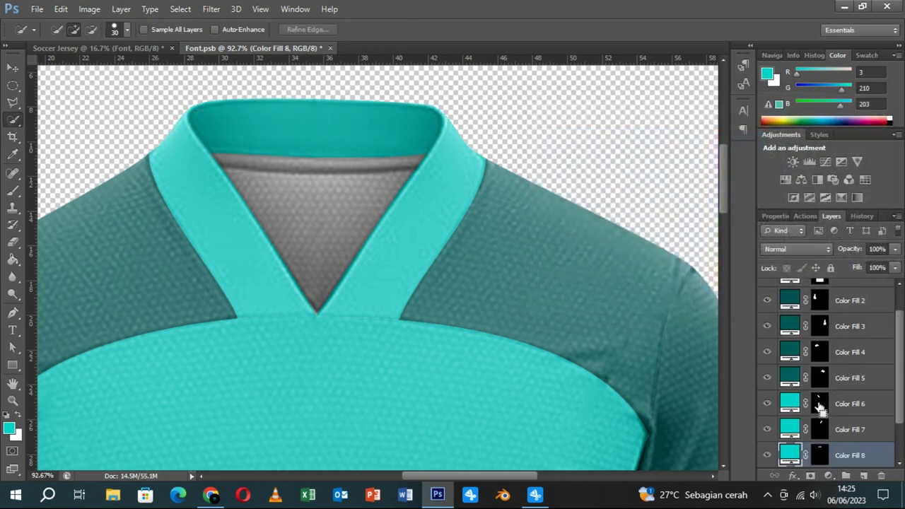
# - Erase Color Fill 8's mask where it overlaps the left and right collar bands, then deselect
pyautogui.keyDown('ctrl'); pyautogui.click(819, 404); pyautogui.keyUp('ctrl')
pyautogui.click(820, 455)
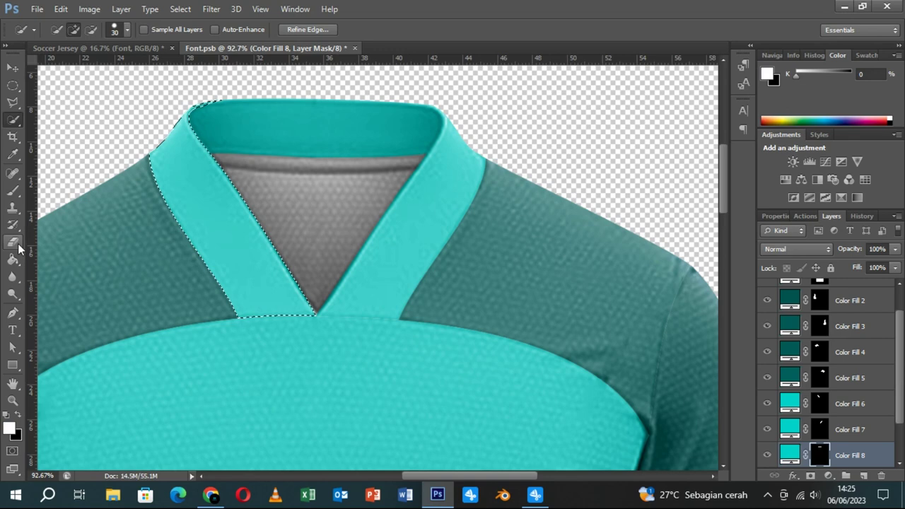
pyautogui.press('e')
pyautogui.moveTo(203, 130); pyautogui.dragTo(203, 121)
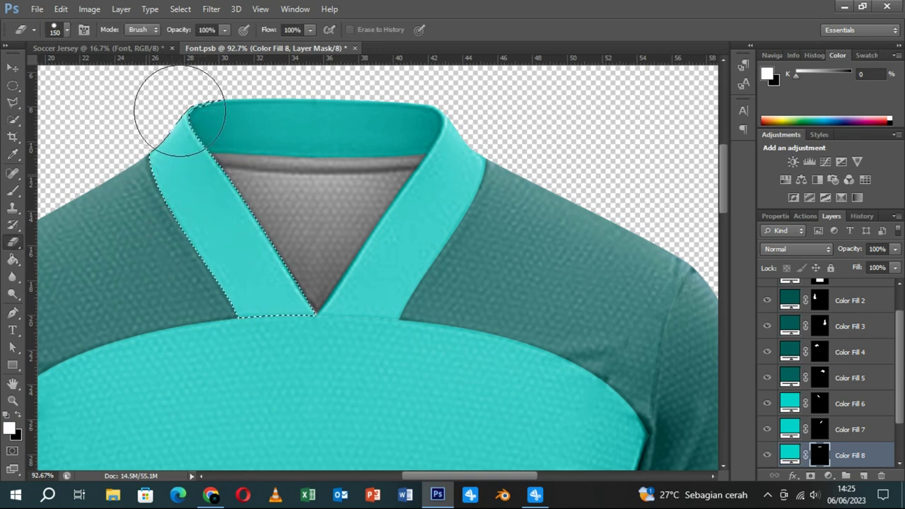
pyautogui.keyDown('ctrl'); pyautogui.click(818, 429); pyautogui.keyUp('ctrl')
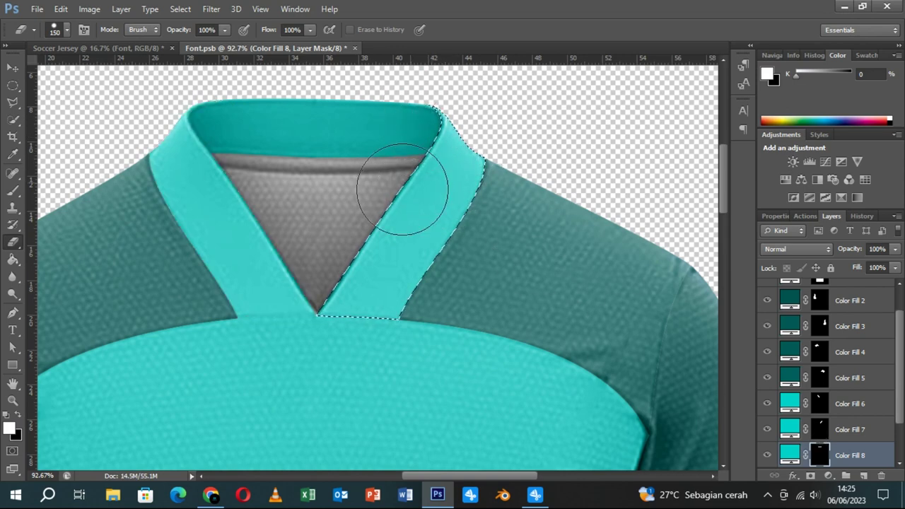
pyautogui.hotkey('ctrl', 'd')
pyautogui.scroll(-2, 819, 343)
pyautogui.click(820, 436)
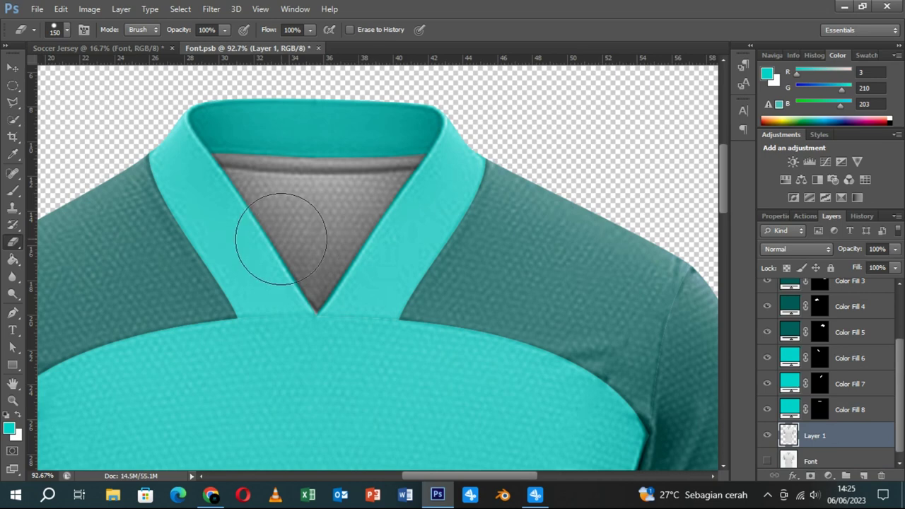
# - Trace the inside of the V-neck and fill it with a white Solid Color layer
pyautogui.click(13, 312)
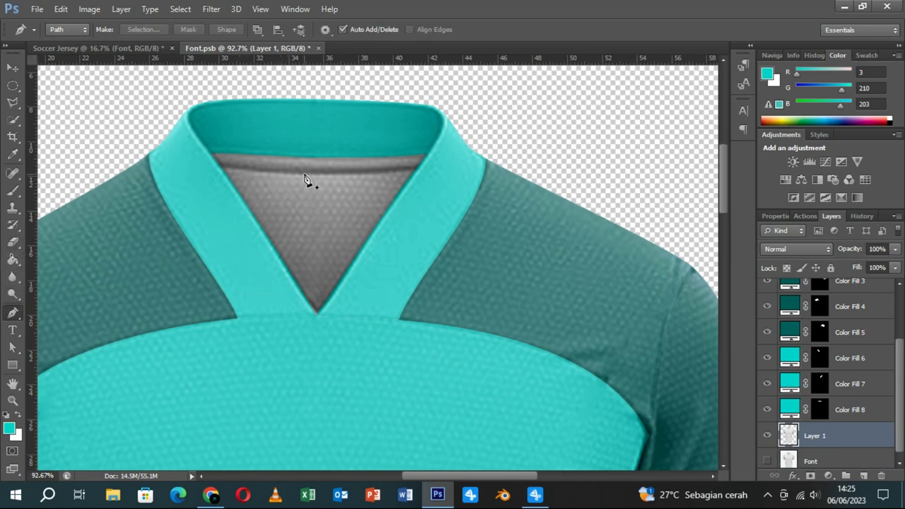
pyautogui.click(318, 174)
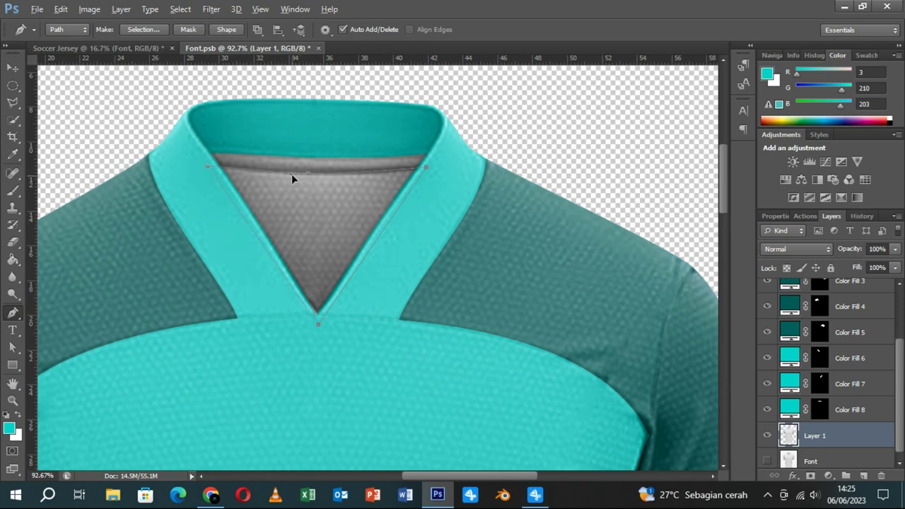
pyautogui.click(142, 29)
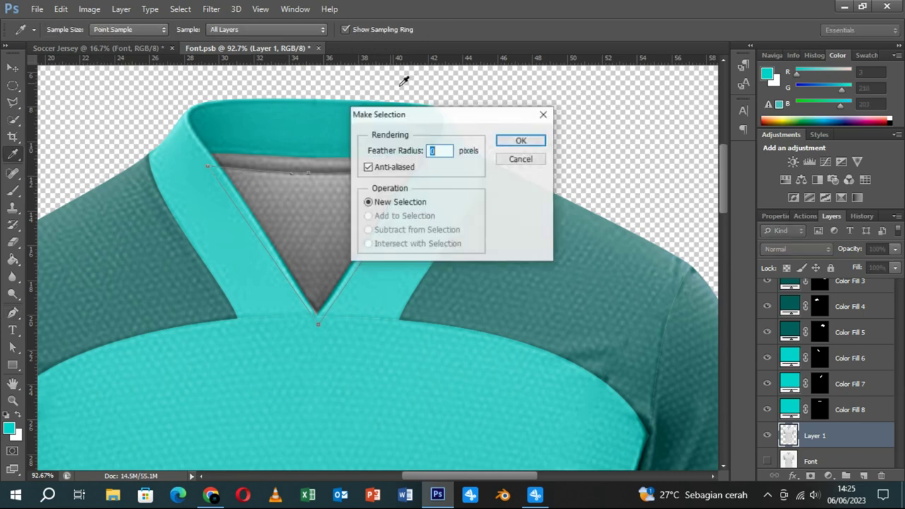
pyautogui.click(506, 141)
pyautogui.click(829, 476)
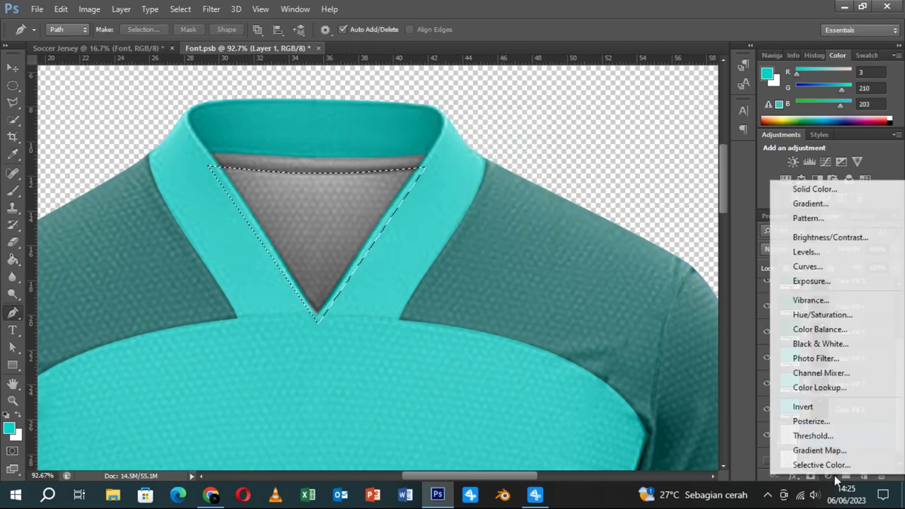
pyautogui.click(814, 189)
pyautogui.moveTo(695, 224); pyautogui.dragTo(531, 127)
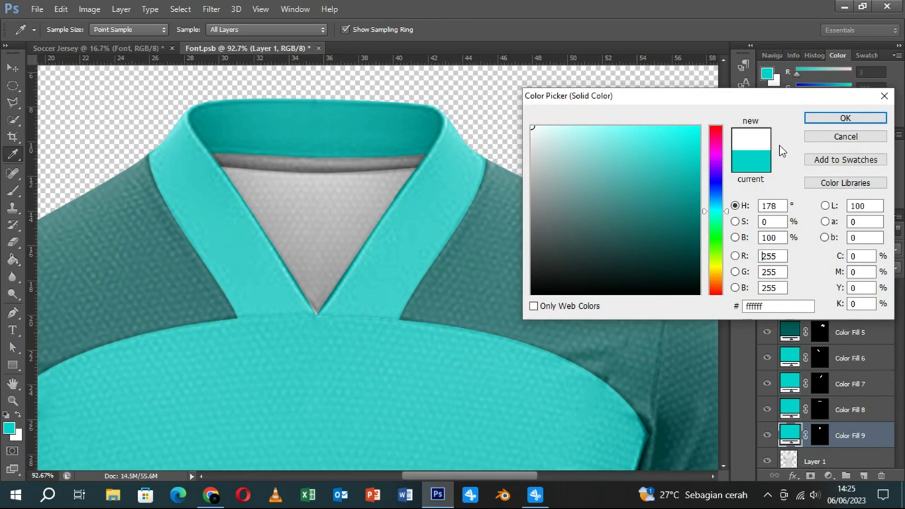
pyautogui.moveTo(563, 177); pyautogui.dragTo(573, 187)
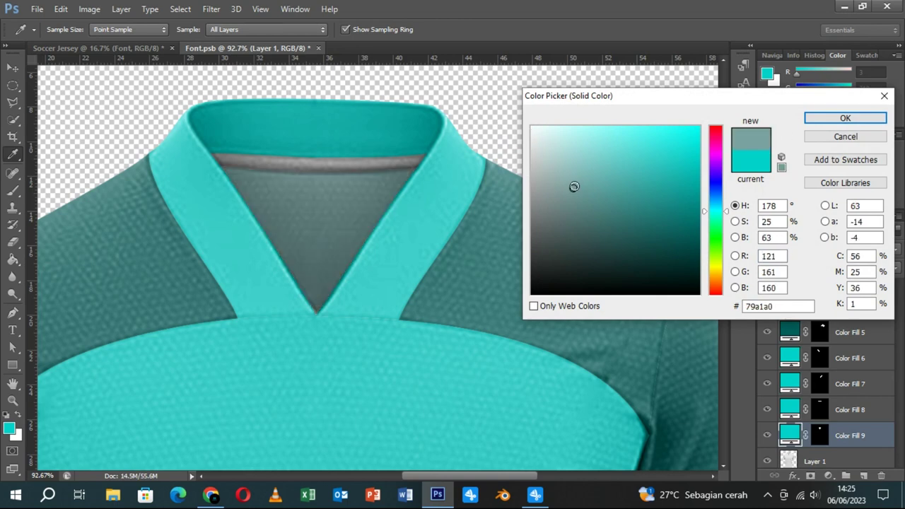
pyautogui.moveTo(535, 141); pyautogui.dragTo(531, 126)
pyautogui.click(846, 118)
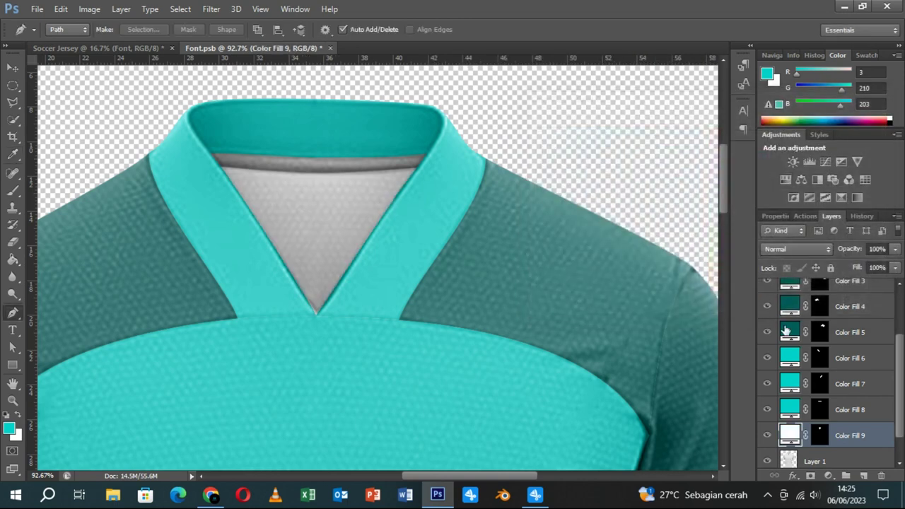
# - Erase the white fill's mask over both collar strips and the front body panel, then deselect
pyautogui.keyDown('ctrl'); pyautogui.click(820, 385); pyautogui.keyUp('ctrl')
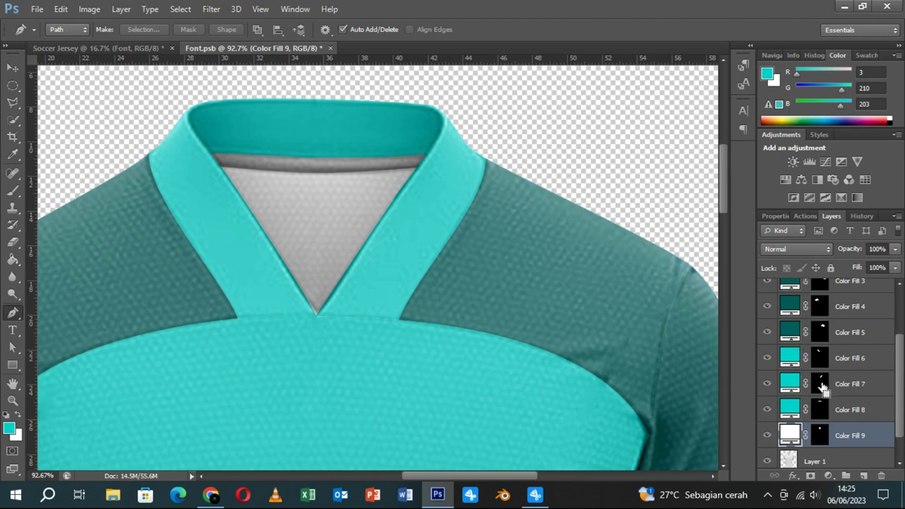
pyautogui.click(14, 243)
pyautogui.hotkey('ctrl', '\\')
pyautogui.press('d')
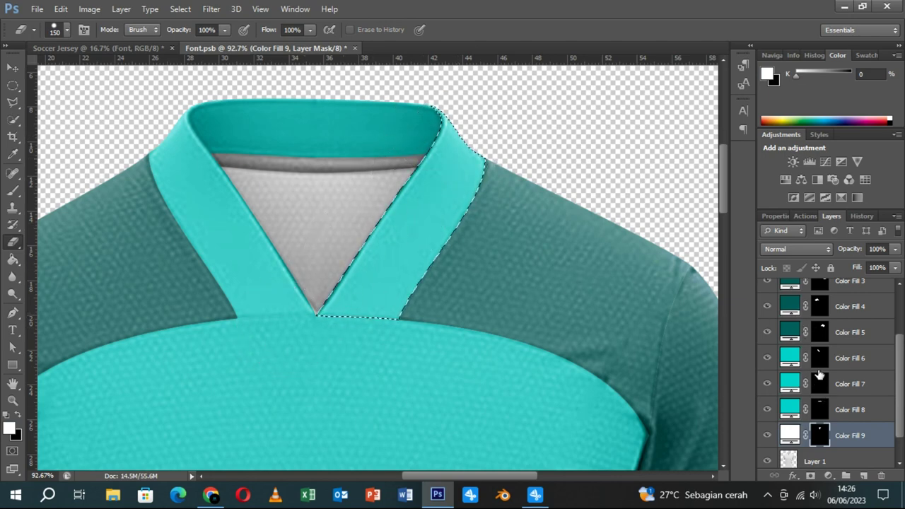
pyautogui.keyDown('ctrl'); pyautogui.click(820, 360); pyautogui.keyUp('ctrl')
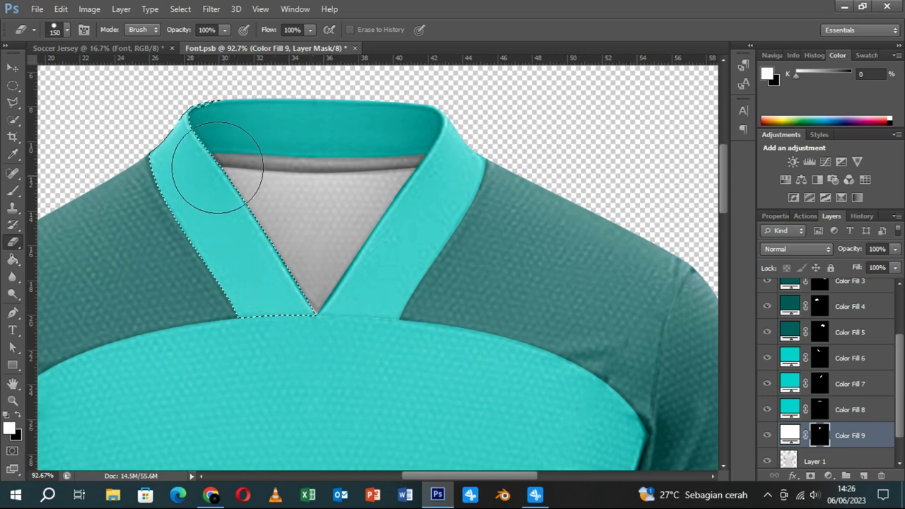
pyautogui.scroll(5, 828, 368)
pyautogui.keyDown('ctrl'); pyautogui.click(819, 307); pyautogui.keyUp('ctrl')
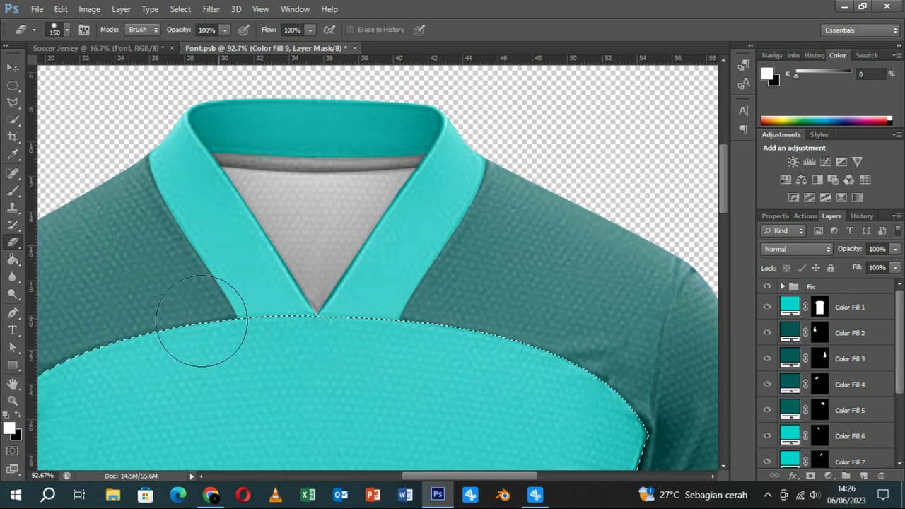
pyautogui.hotkey('ctrl', 'd')
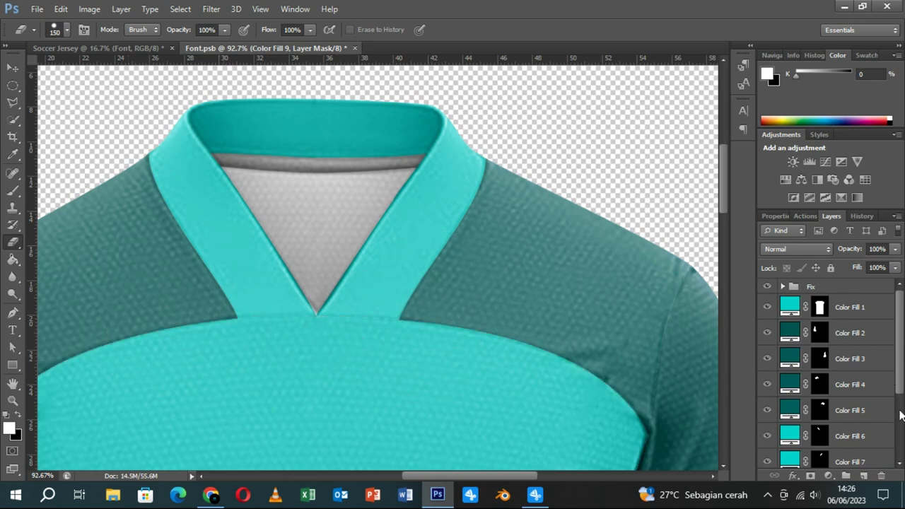
pyautogui.scroll(-3, 862, 403)
pyautogui.scroll(-1, 862, 403)
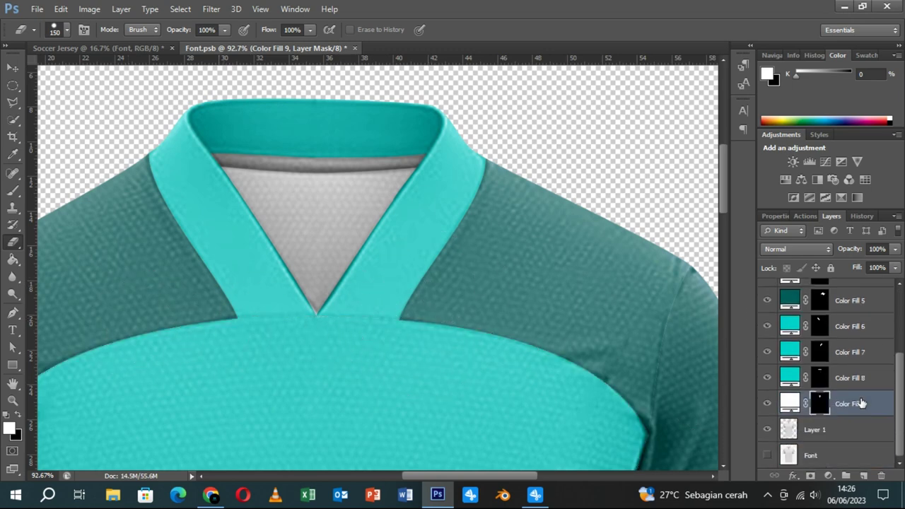
pyautogui.click(829, 430)
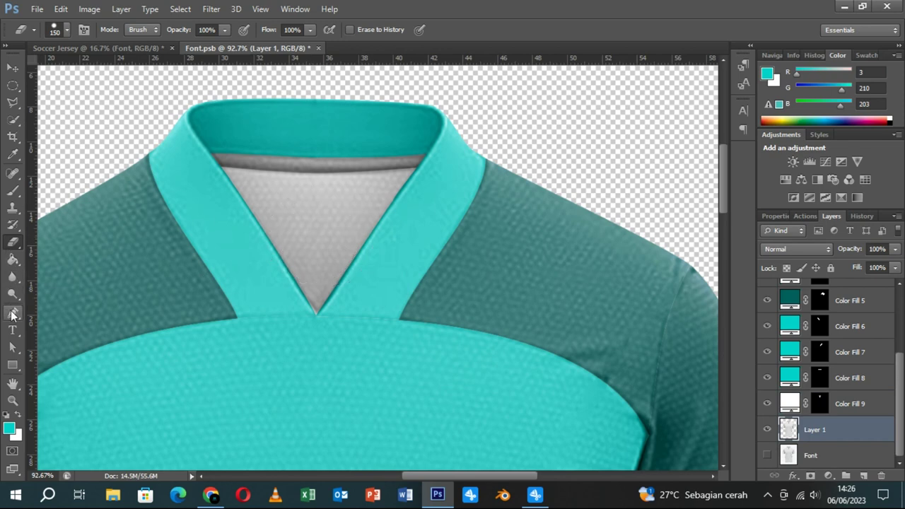
# - Draw a strip path across the back neckline and fill it with a near-black Solid Color layer
pyautogui.click(12, 314)
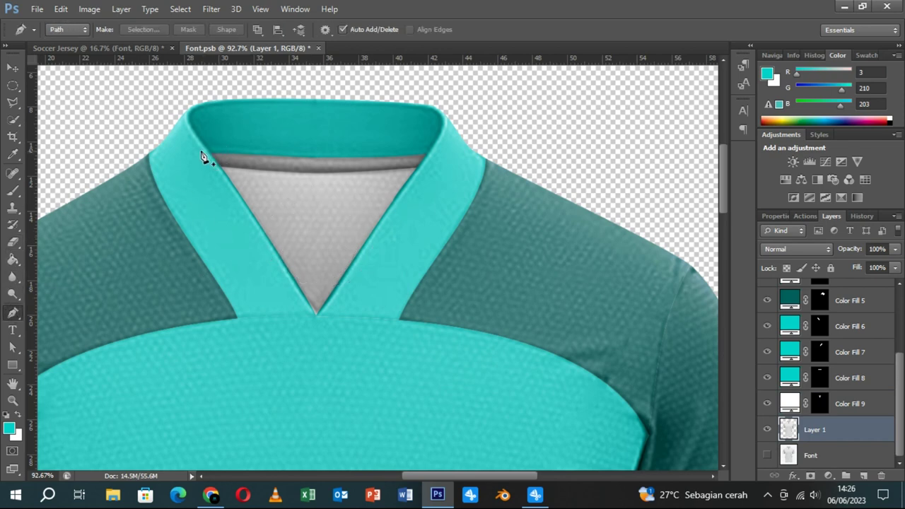
pyautogui.click(199, 151)
pyautogui.click(442, 151)
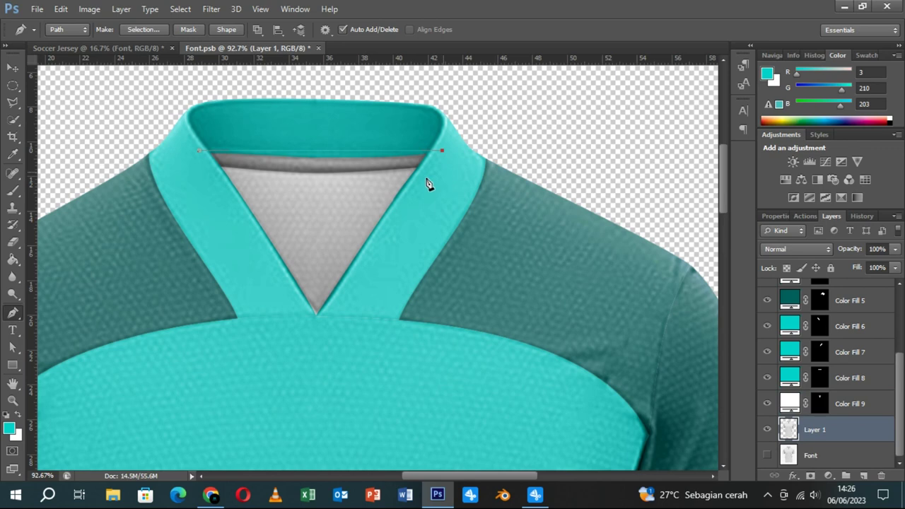
pyautogui.click(207, 173)
pyautogui.click(200, 153)
pyautogui.click(144, 29)
pyautogui.click(512, 139)
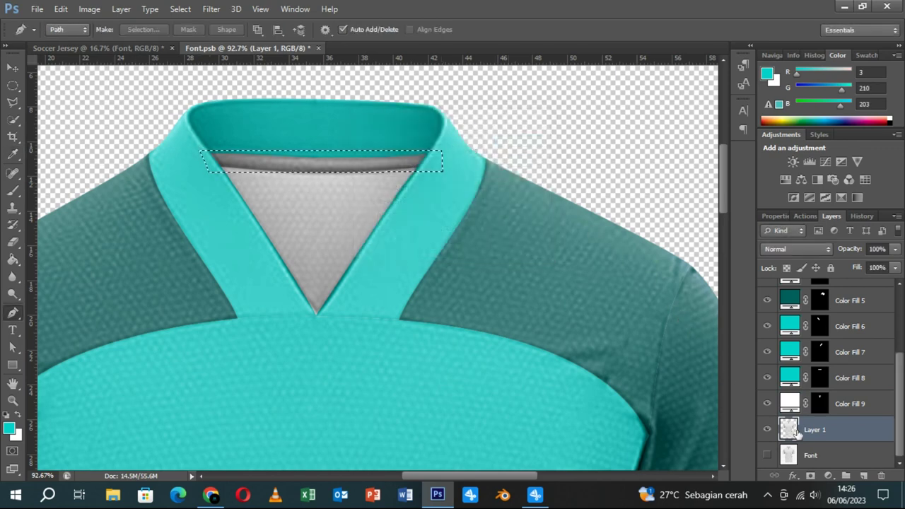
pyautogui.click(829, 476)
pyautogui.click(791, 188)
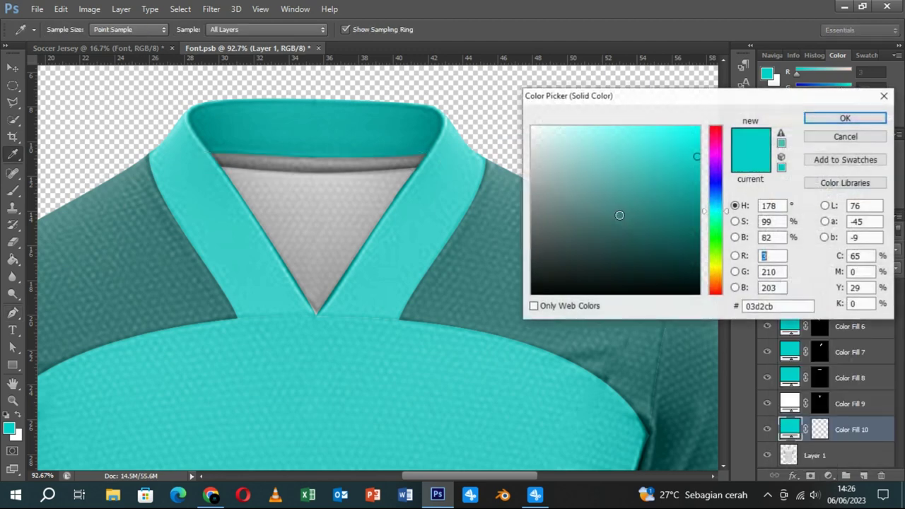
pyautogui.click(537, 291)
pyautogui.click(805, 118)
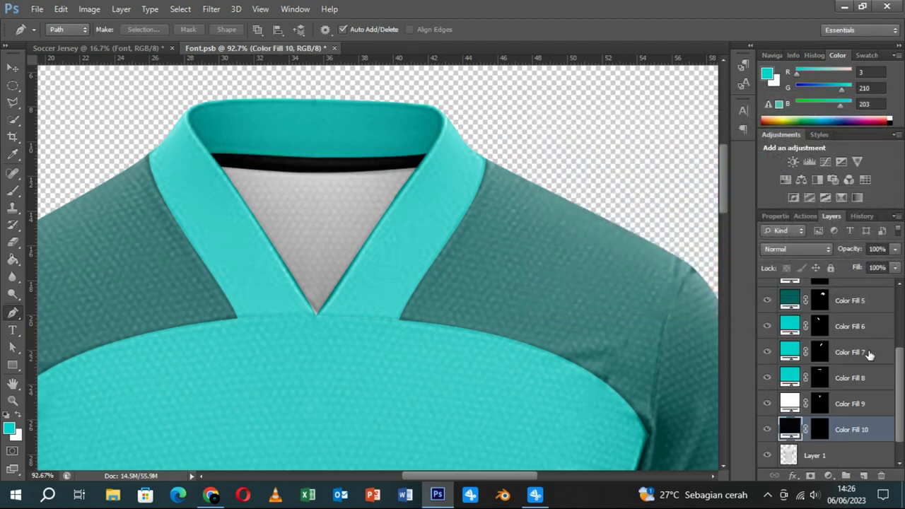
# - Erase the black fill's mask over the inner collar and both collar bands
pyautogui.keyDown('ctrl'); pyautogui.click(821, 378); pyautogui.keyUp('ctrl')
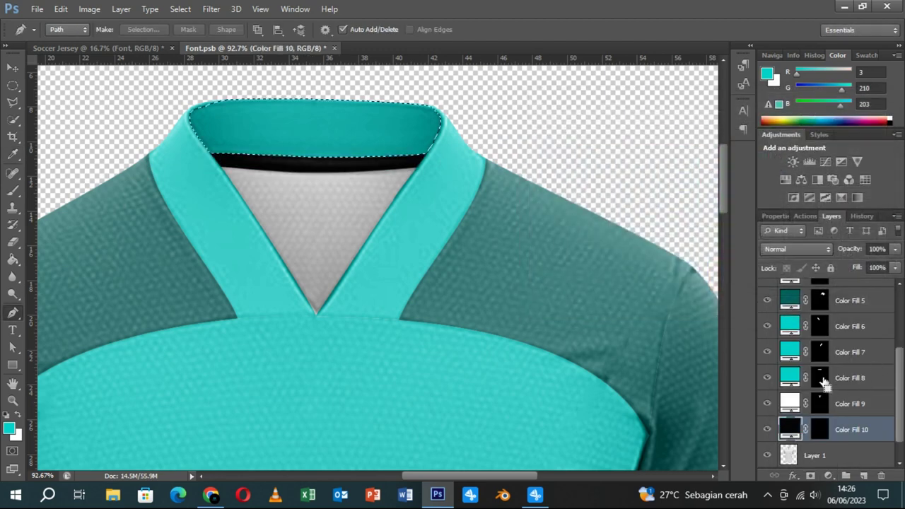
pyautogui.click(13, 242)
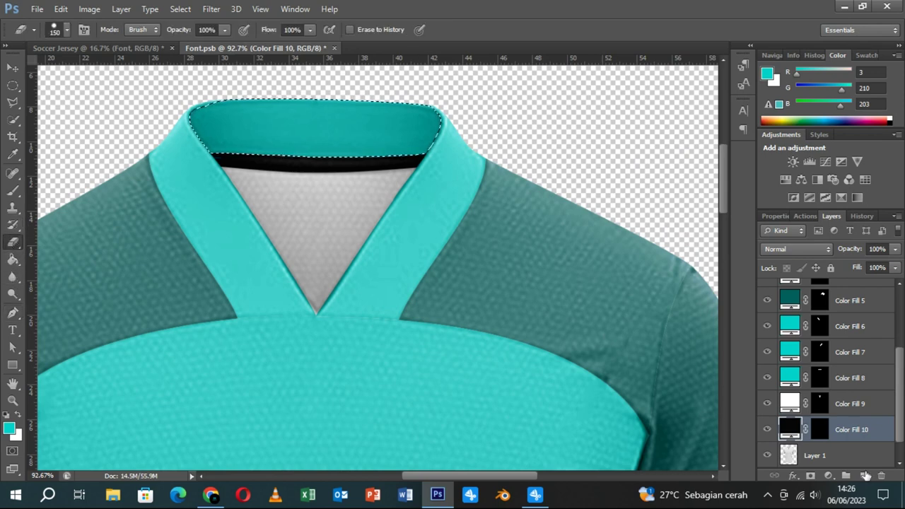
pyautogui.click(820, 429)
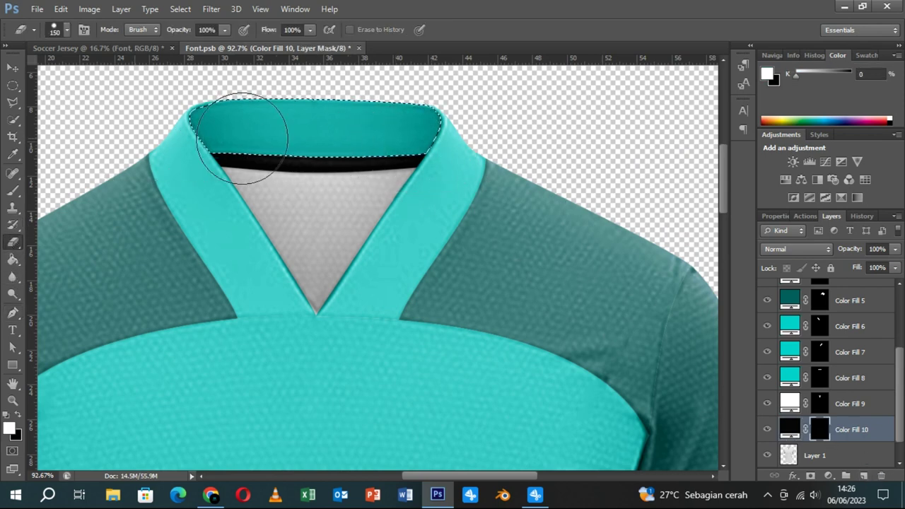
pyautogui.keyDown('ctrl'); pyautogui.click(784, 350); pyautogui.keyUp('ctrl')
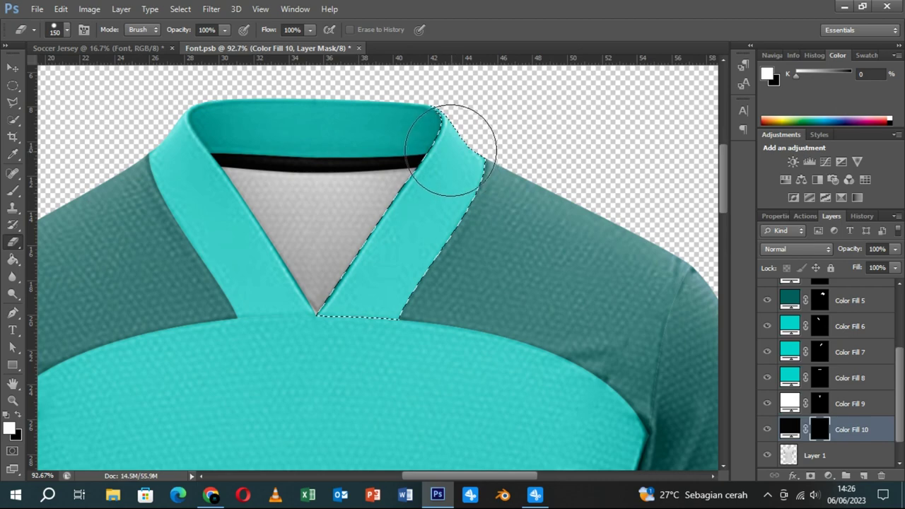
pyautogui.keyDown('ctrl'); pyautogui.click(821, 329); pyautogui.keyUp('ctrl')
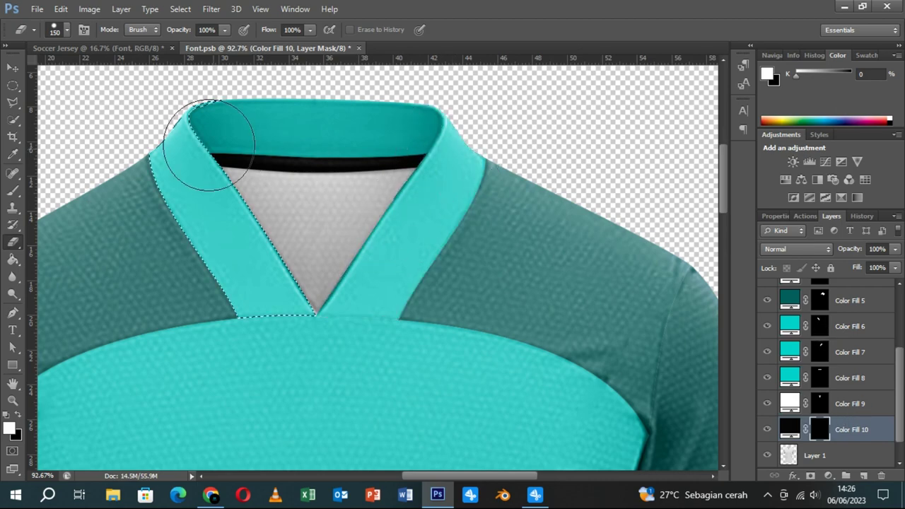
pyautogui.scroll(-2, 587, 293)
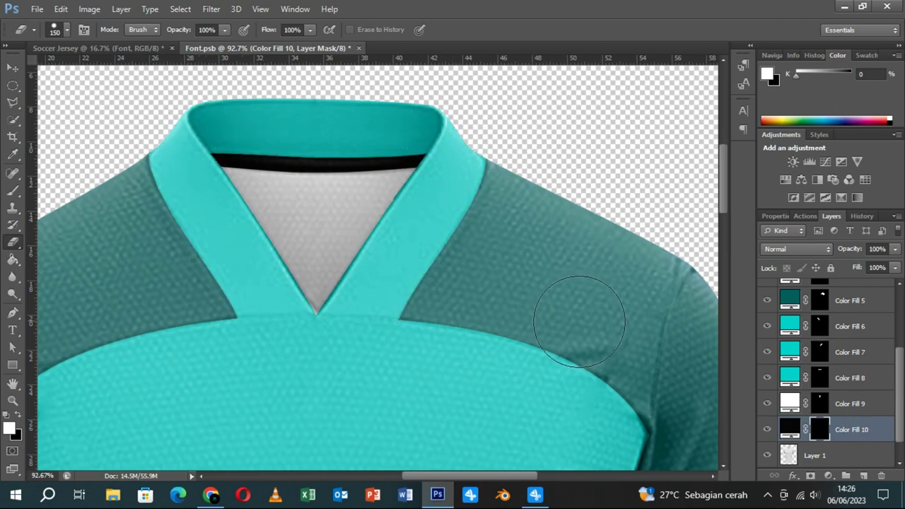
pyautogui.scroll(-3, 578, 324)
pyautogui.scroll(-3, 578, 324)
pyautogui.scroll(-2, 578, 329)
pyautogui.scroll(-1, 580, 330)
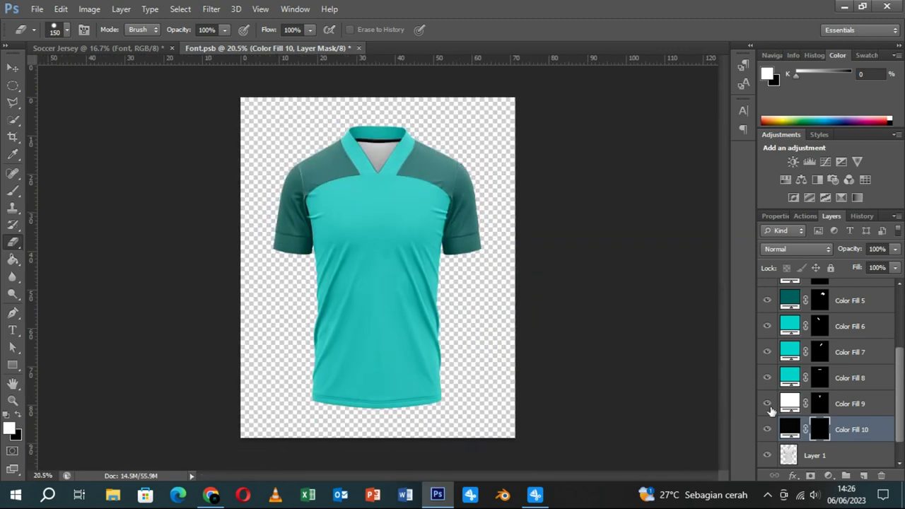
pyautogui.click(830, 454)
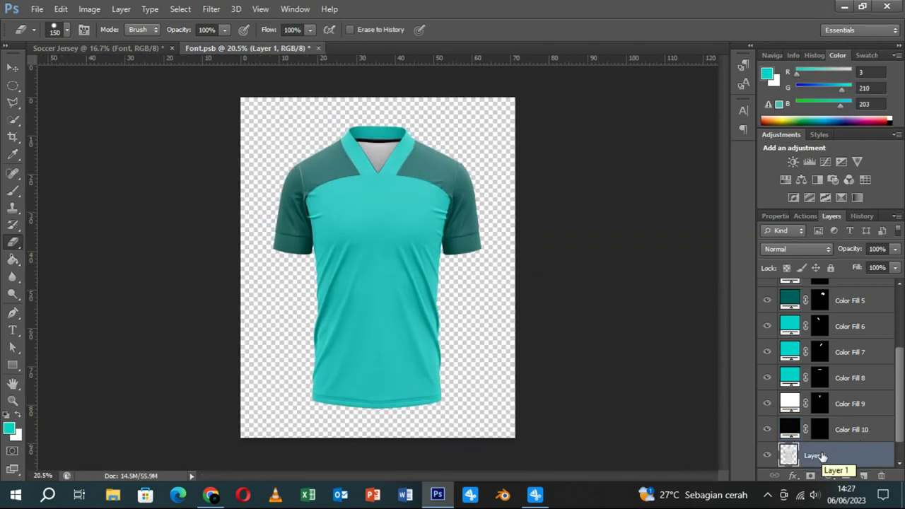
# - Add Color Fill 11 over the whole jersey shape in a darker teal
pyautogui.keyDown('ctrl'); pyautogui.click(789, 456); pyautogui.keyUp('ctrl')
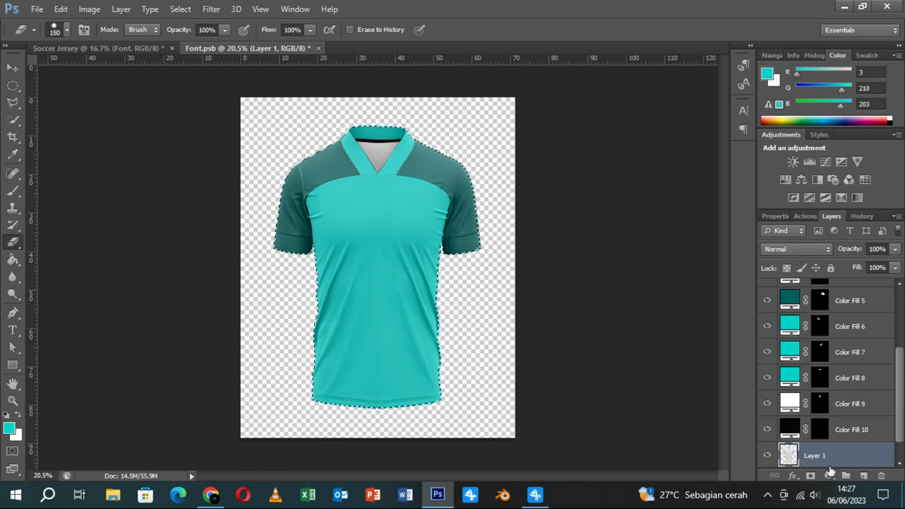
pyautogui.click(829, 475)
pyautogui.click(815, 188)
pyautogui.click(532, 293)
pyautogui.click(767, 75)
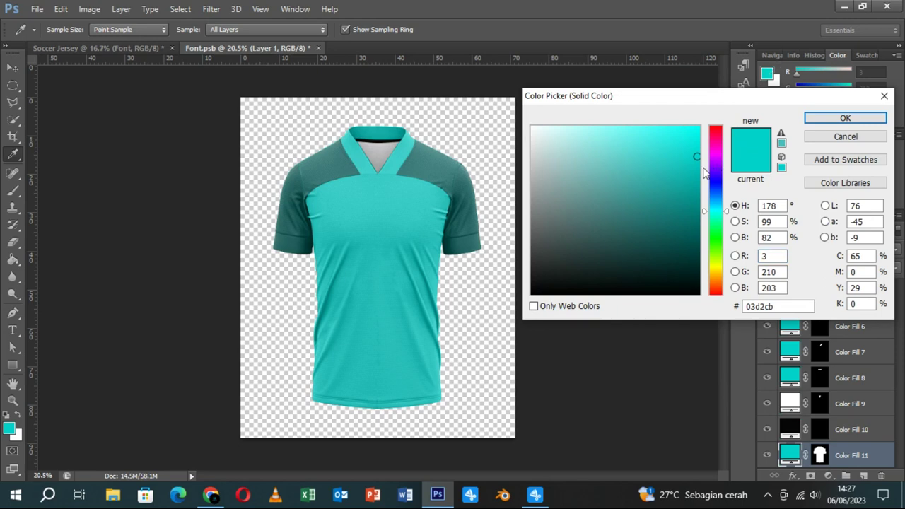
pyautogui.click(695, 206)
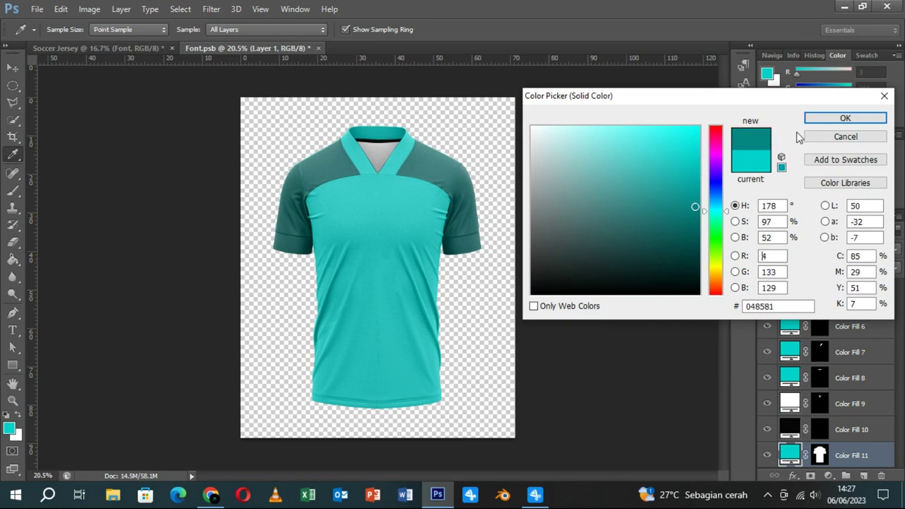
pyautogui.click(845, 119)
pyautogui.scroll(1, 391, 224)
pyautogui.scroll(1, 391, 224)
pyautogui.scroll(1, 391, 223)
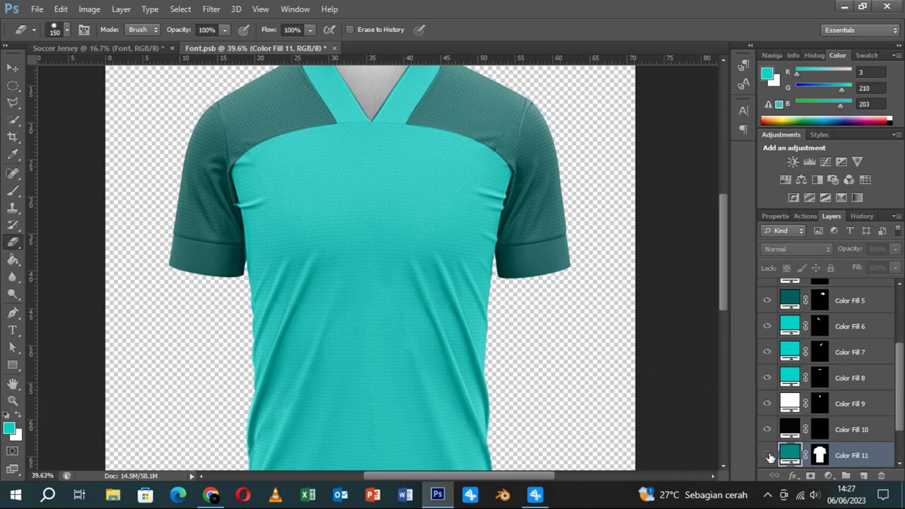
# - Toggle Color Fill 11's visibility to compare the jersey with and without it
pyautogui.click(766, 456)
pyautogui.click(767, 456)
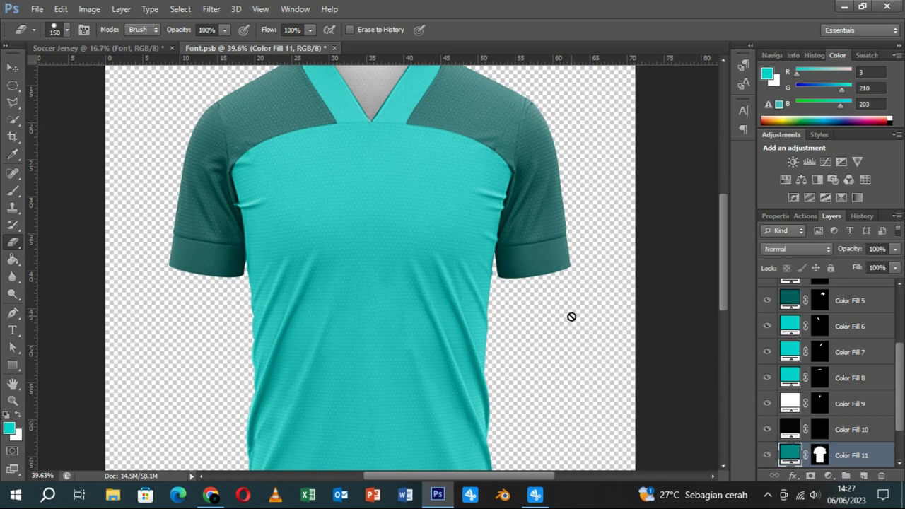
pyautogui.scroll(-2, 572, 313)
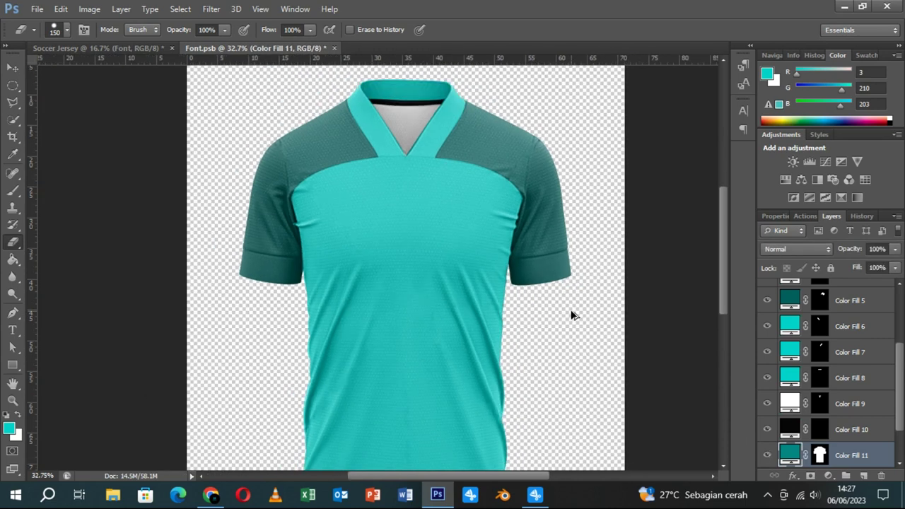
pyautogui.click(768, 456)
pyautogui.scroll(2, 472, 169)
pyautogui.scroll(2, 473, 171)
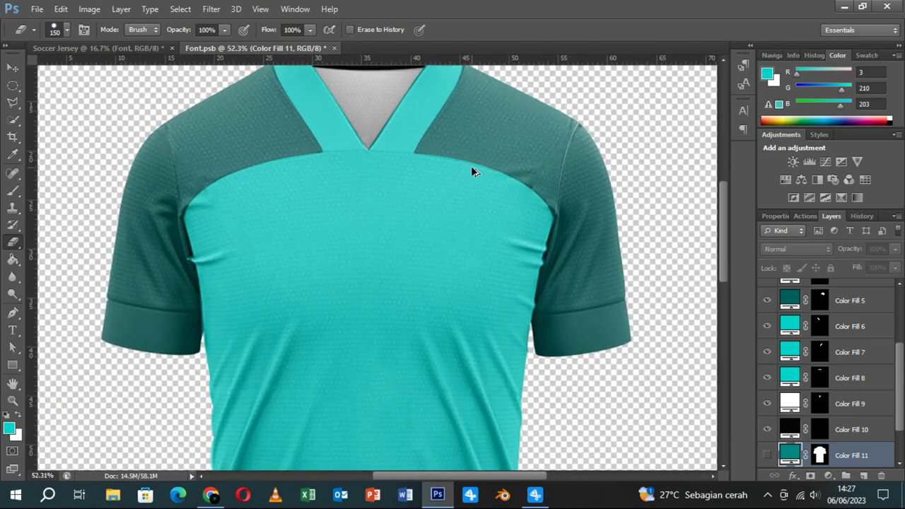
pyautogui.scroll(1, 471, 165)
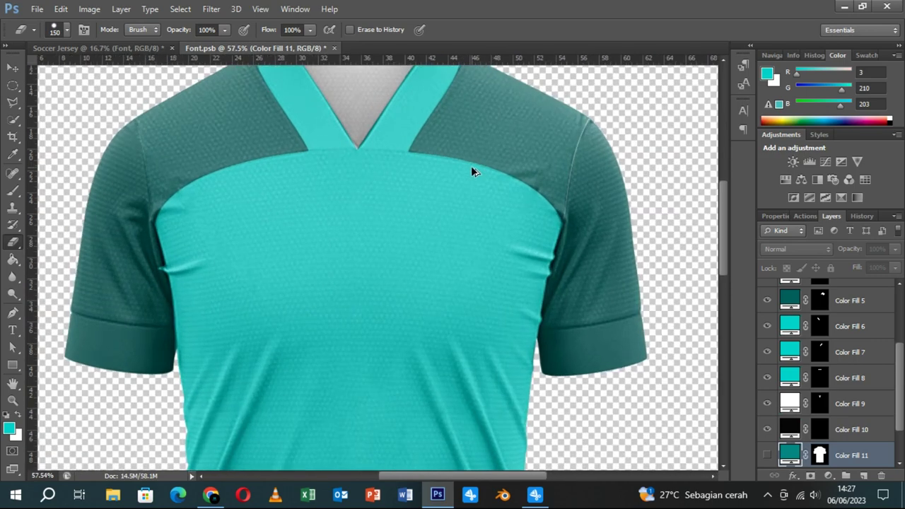
pyautogui.moveTo(471, 131); pyautogui.dragTo(472, 207)
pyautogui.scroll(3, 472, 209)
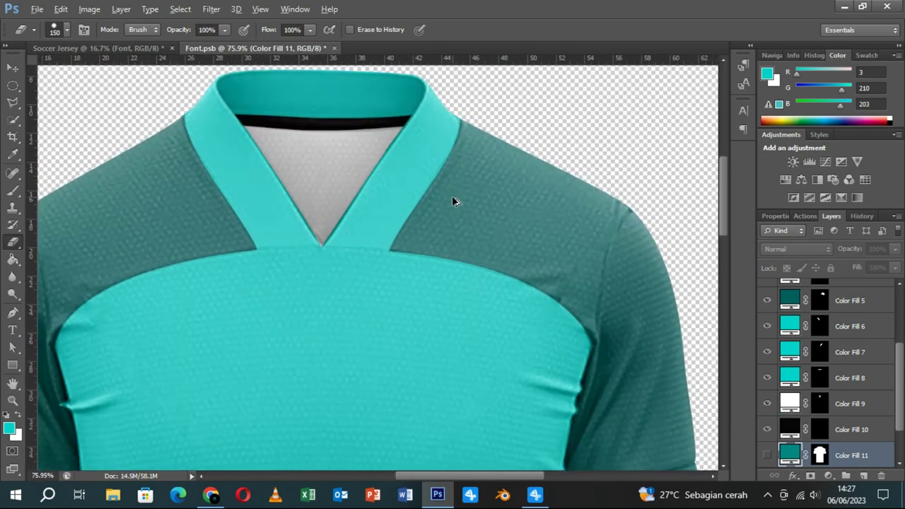
pyautogui.scroll(2, 454, 201)
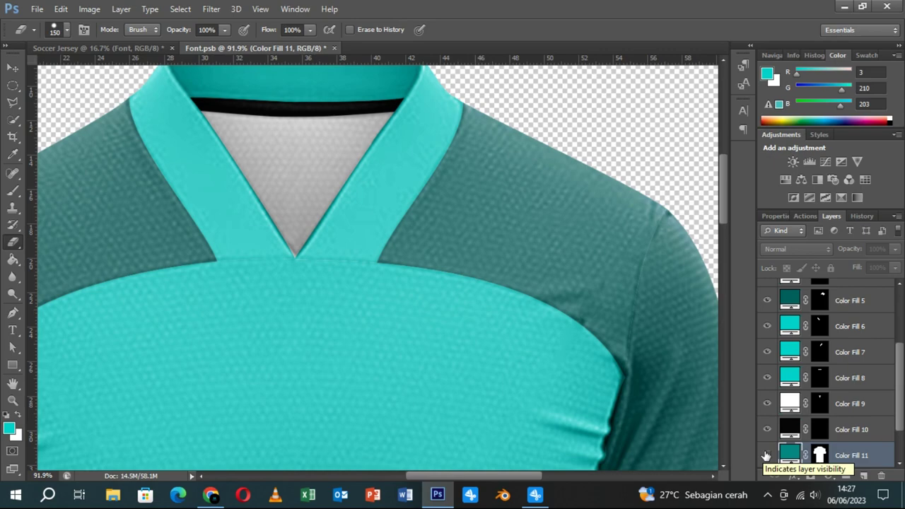
# - Change Color Fill 11 to near-white #f0f8f8 and hide the layer
pyautogui.doubleClick(789, 456)
pyautogui.moveTo(573, 191); pyautogui.dragTo(532, 127)
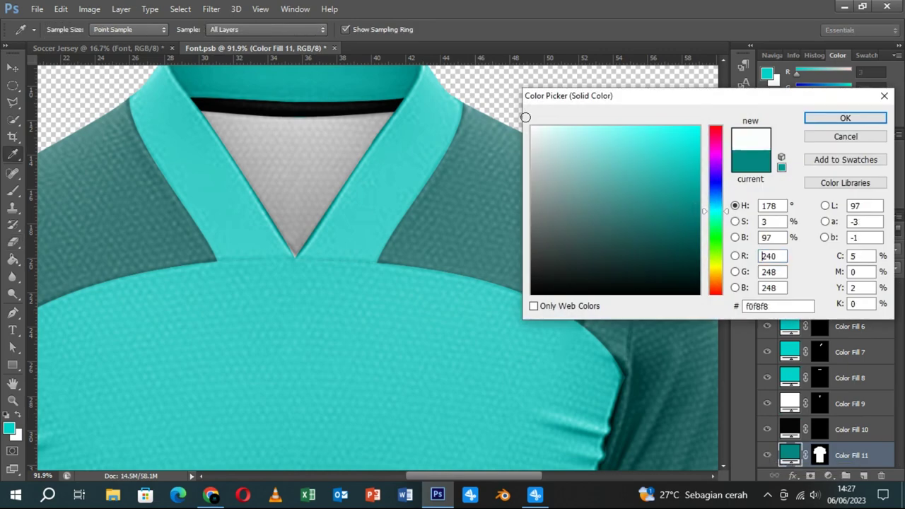
pyautogui.click(838, 120)
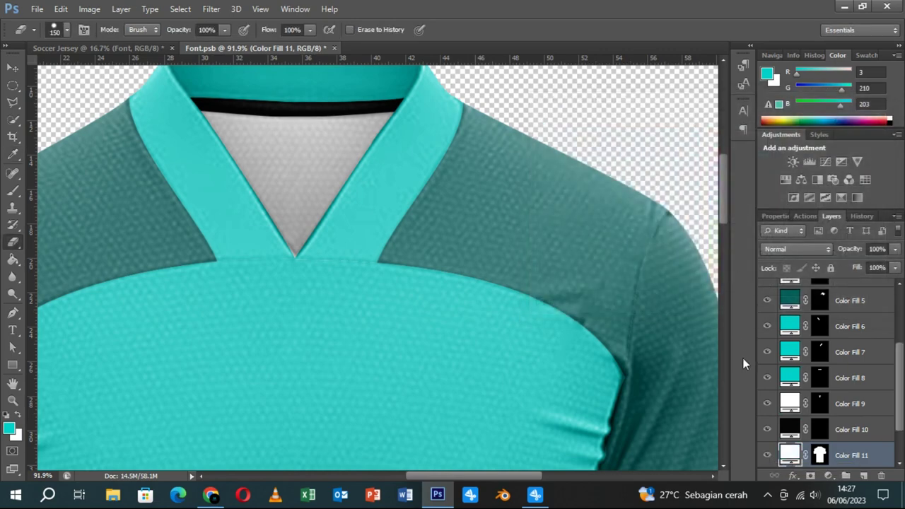
pyautogui.click(767, 456)
pyautogui.scroll(-5, 501, 284)
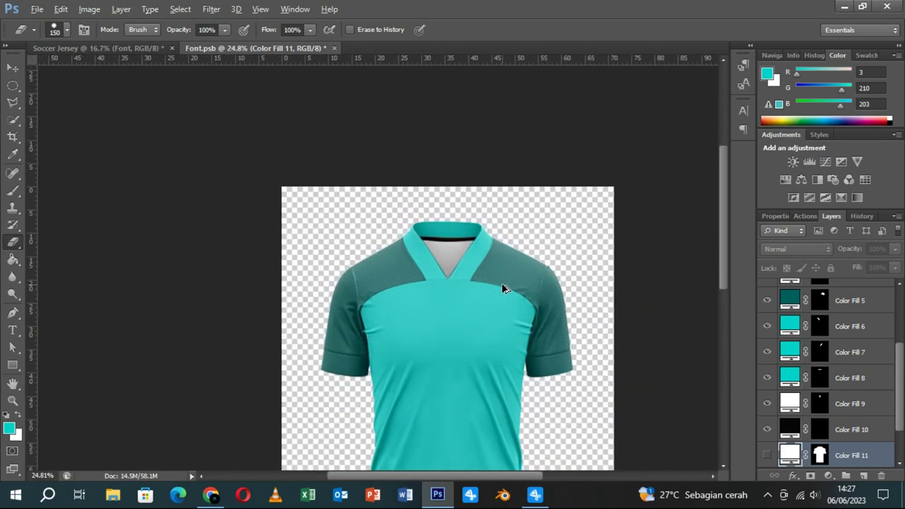
# - Draw a turquoise rectangle over the jersey torso and centre it horizontally on the canvas
pyautogui.scroll(-1, 501, 283)
pyautogui.scroll(3, 839, 446)
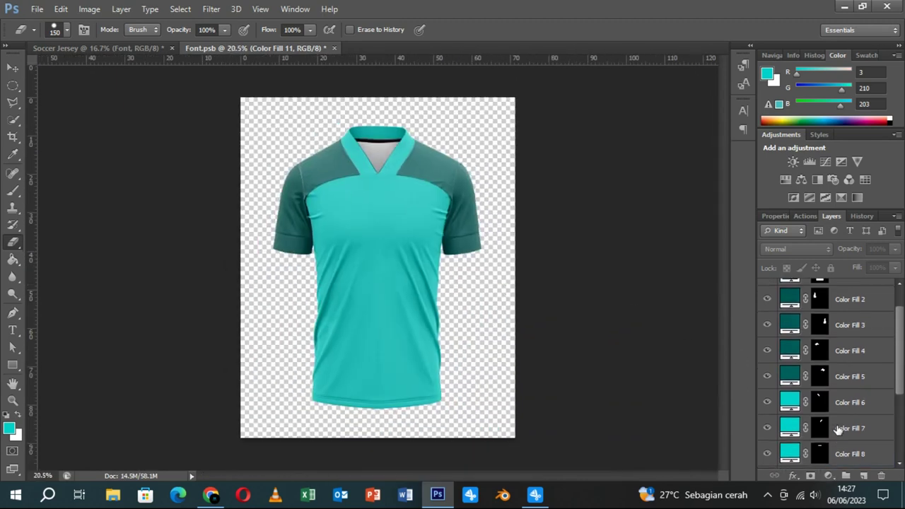
pyautogui.scroll(2, 838, 429)
pyautogui.click(852, 311)
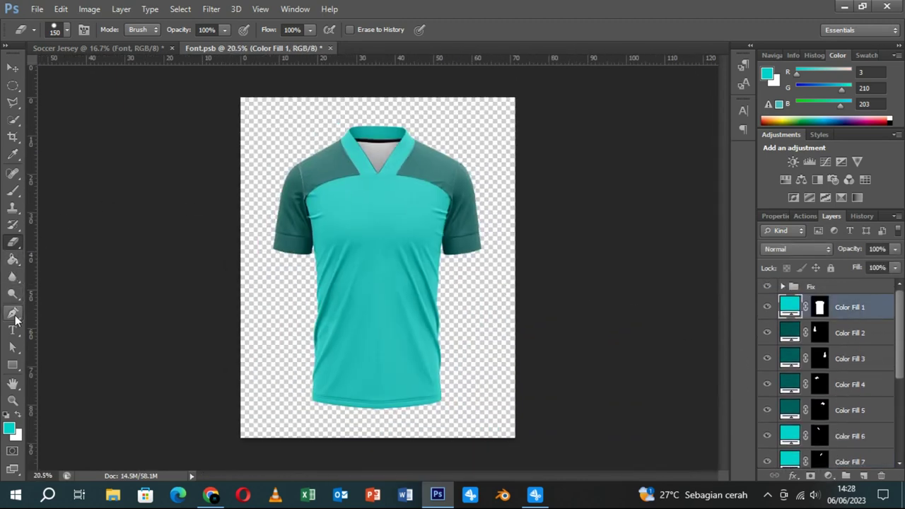
pyautogui.click(13, 365)
pyautogui.moveTo(297, 160); pyautogui.dragTo(455, 418)
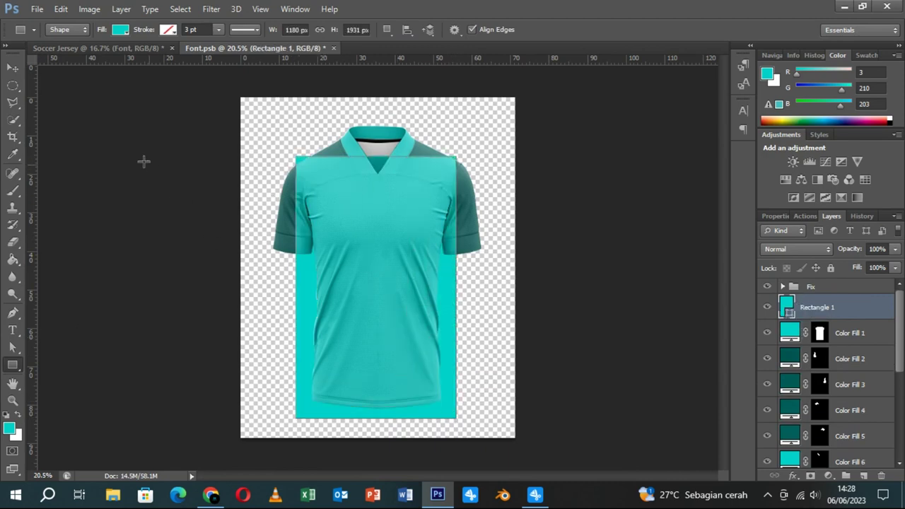
pyautogui.click(13, 68)
pyautogui.hotkey('ctrl', 'a')
pyautogui.click(331, 29)
pyautogui.hotkey('ctrl', 'd')
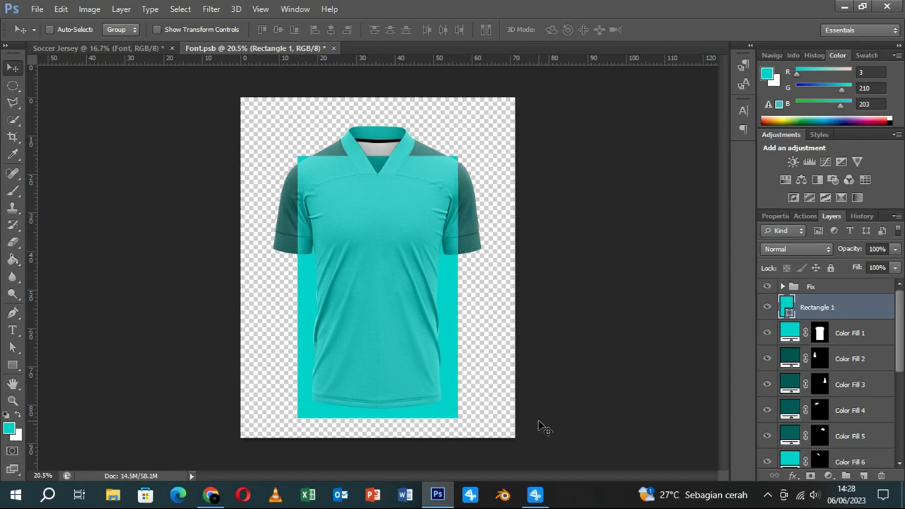
# - Rename the rectangle layer Body, convert it to a smart object, and enter Warp transform
pyautogui.doubleClick(811, 313)
pyautogui.write('Body')
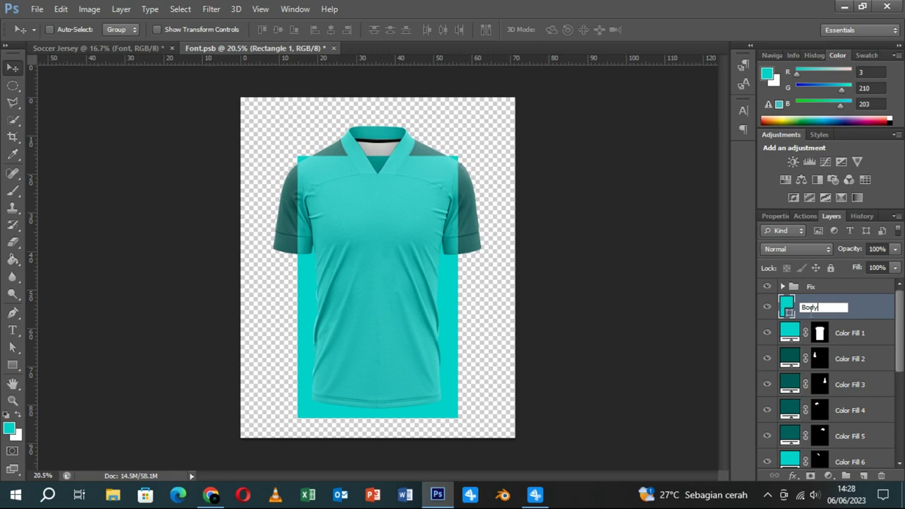
pyautogui.press('Return')
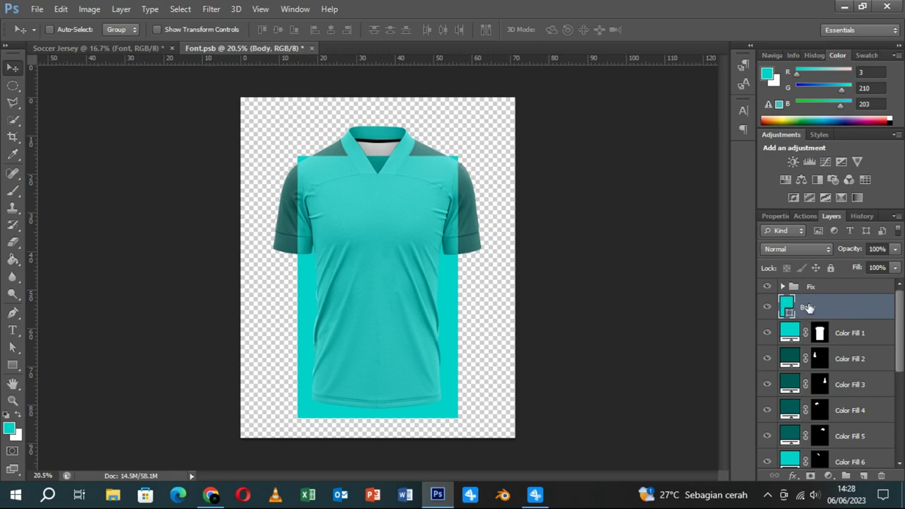
pyautogui.rightClick(808, 307)
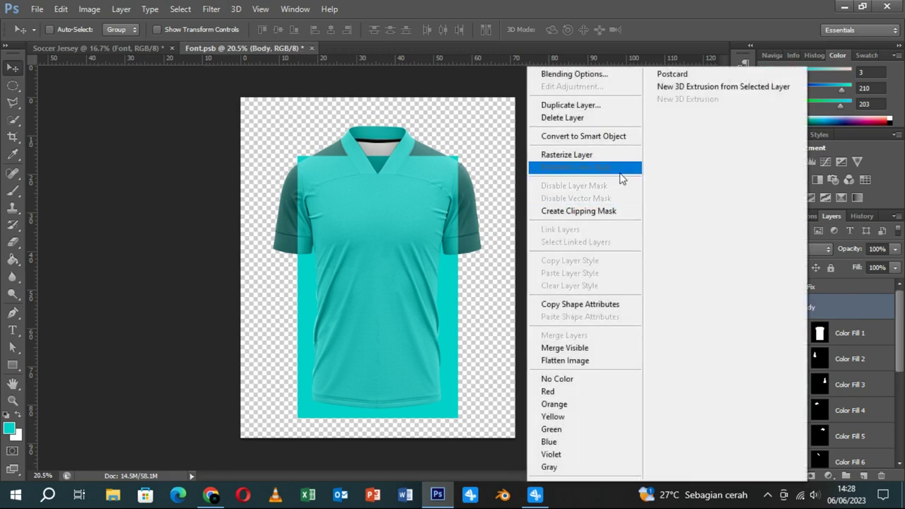
pyautogui.click(617, 137)
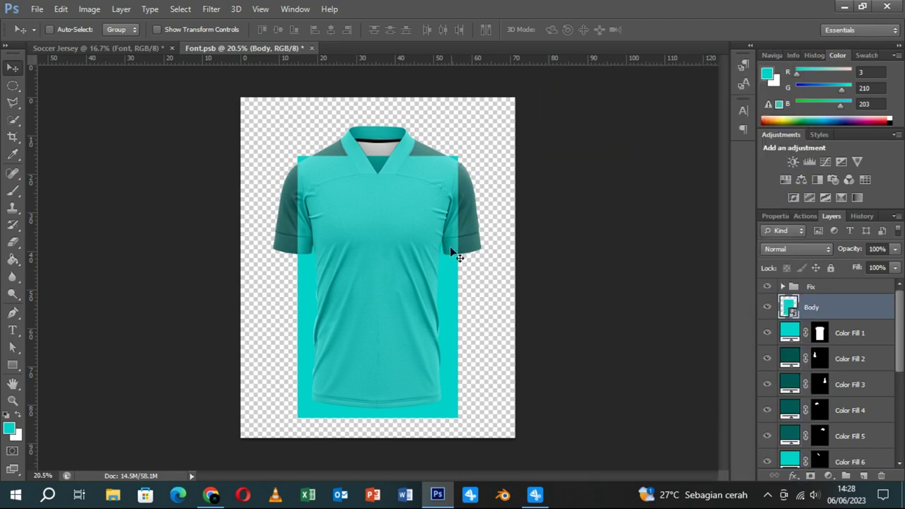
pyautogui.hotkey('ctrl', 't')
pyautogui.click(619, 30)
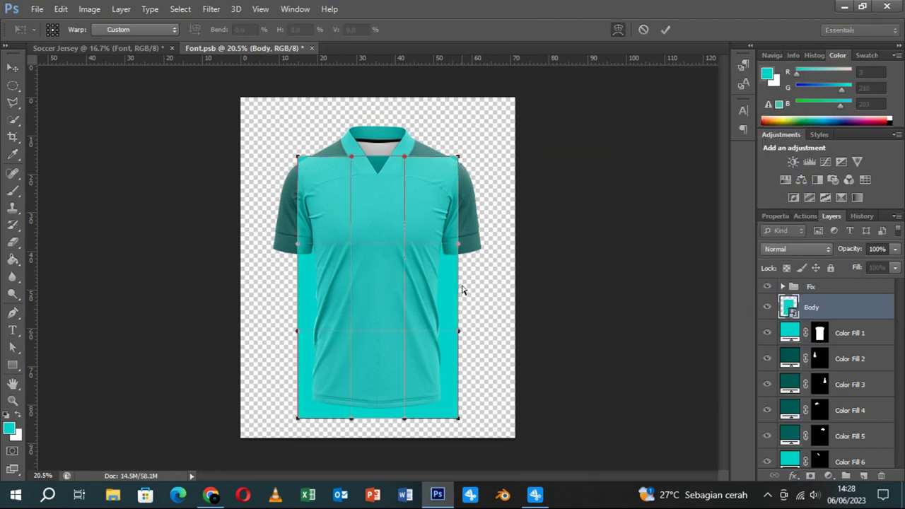
# - Warp Body's bottom corners inward along the hem and pull its sides to the torso edges
pyautogui.scroll(3, 453, 427)
pyautogui.moveTo(441, 417)
pyautogui.mouseDown()
pyautogui.moveTo(359, 325)
pyautogui.moveTo(357, 355)
pyautogui.mouseUp()
pyautogui.moveTo(277, 379); pyautogui.dragTo(292, 348)
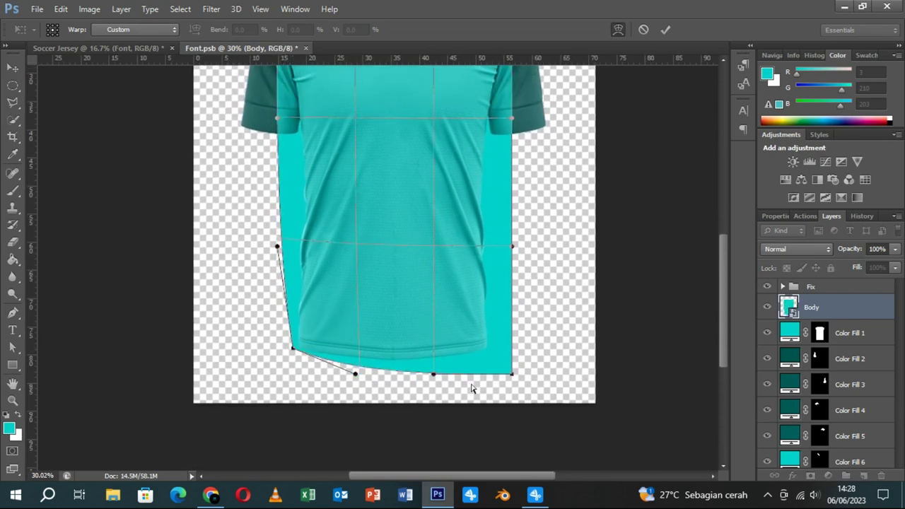
pyautogui.moveTo(513, 379); pyautogui.dragTo(493, 353)
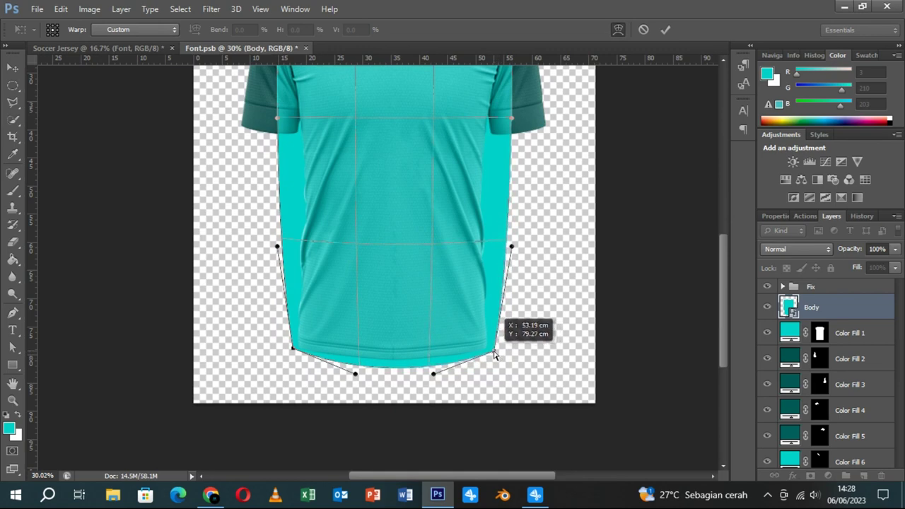
pyautogui.moveTo(534, 303); pyautogui.dragTo(531, 357)
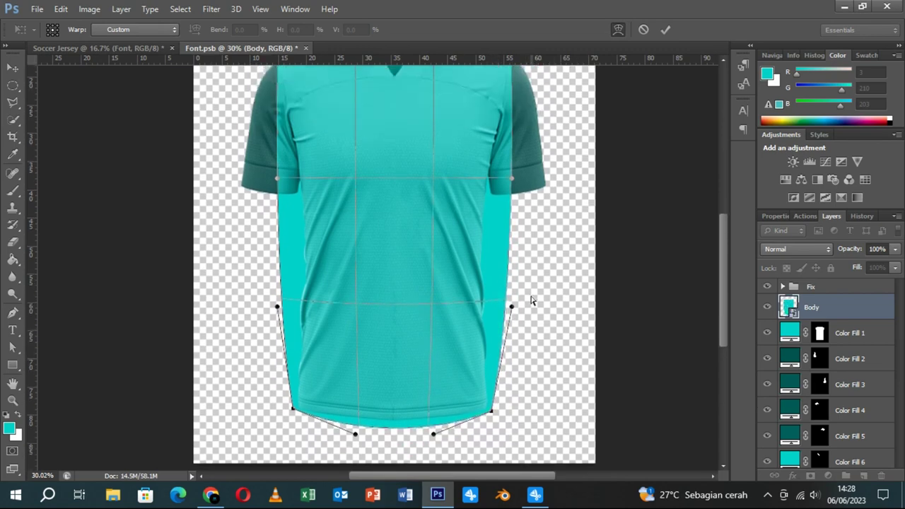
pyautogui.moveTo(511, 307); pyautogui.dragTo(486, 308)
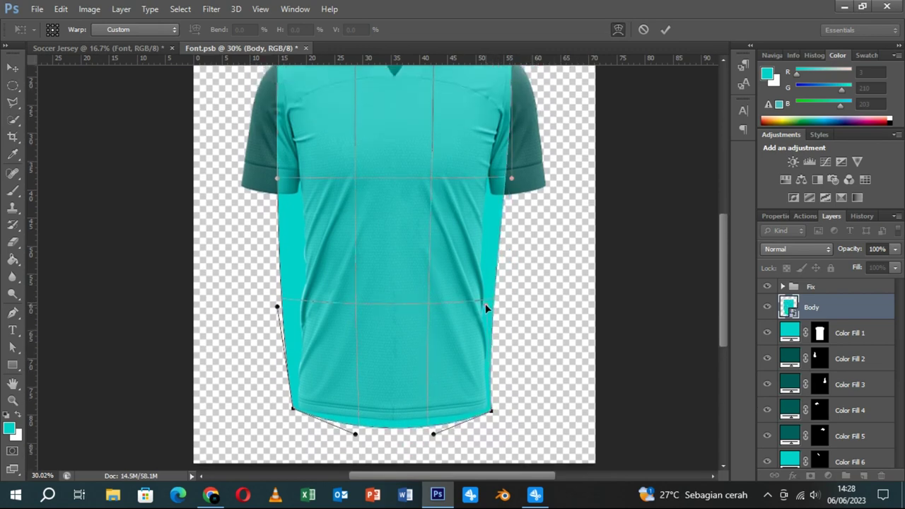
pyautogui.moveTo(275, 307); pyautogui.dragTo(301, 302)
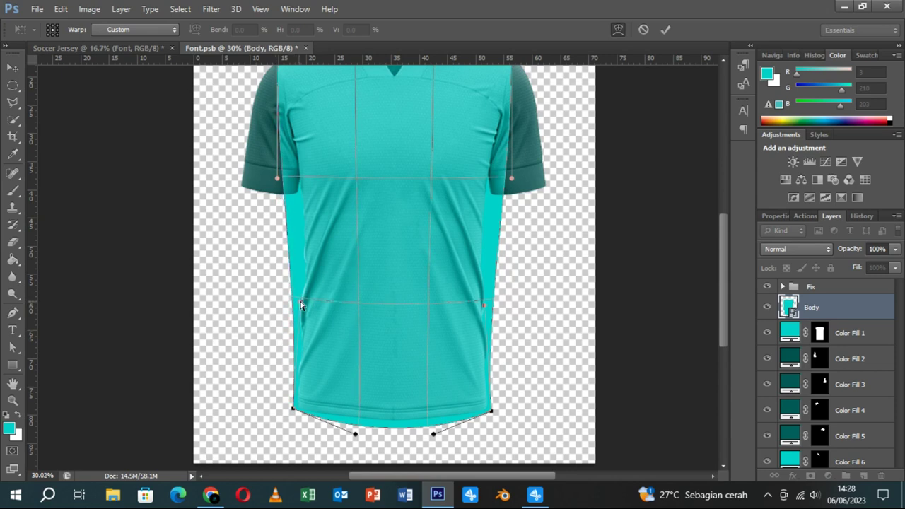
# - Tuck Body's upper edges under the sleeves, lower its top corners onto the shoulder seams, and commit
pyautogui.moveTo(279, 183); pyautogui.dragTo(300, 186)
pyautogui.moveTo(513, 181); pyautogui.dragTo(493, 182)
pyautogui.moveTo(430, 145); pyautogui.dragTo(433, 232)
pyautogui.moveTo(515, 144); pyautogui.dragTo(511, 165)
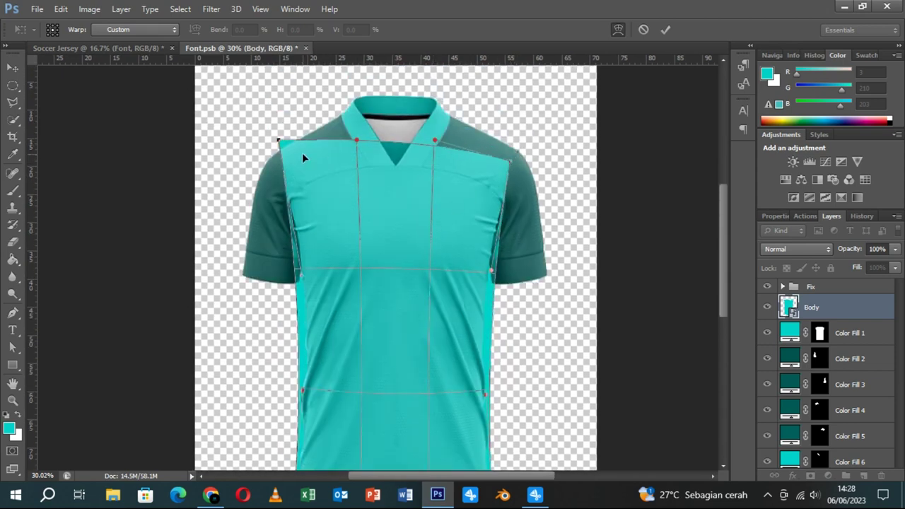
pyautogui.moveTo(282, 145); pyautogui.dragTo(280, 171)
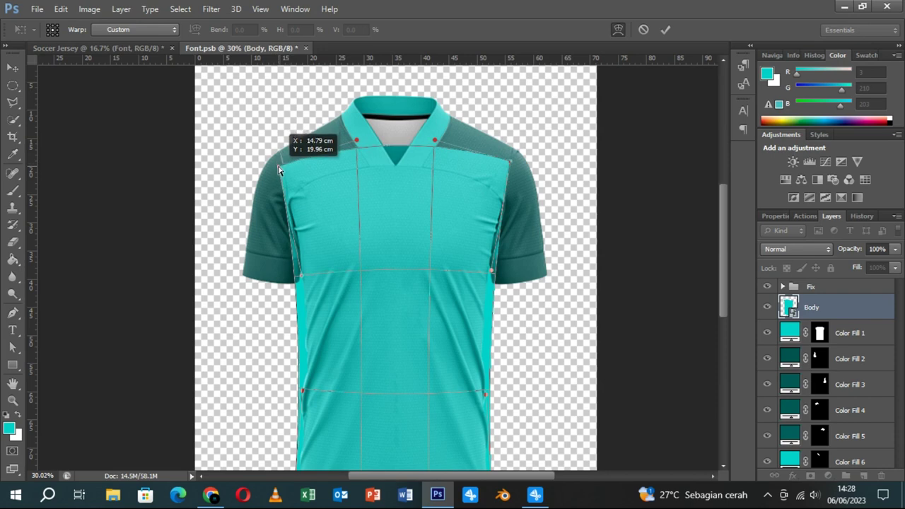
pyautogui.moveTo(280, 171); pyautogui.dragTo(280, 169)
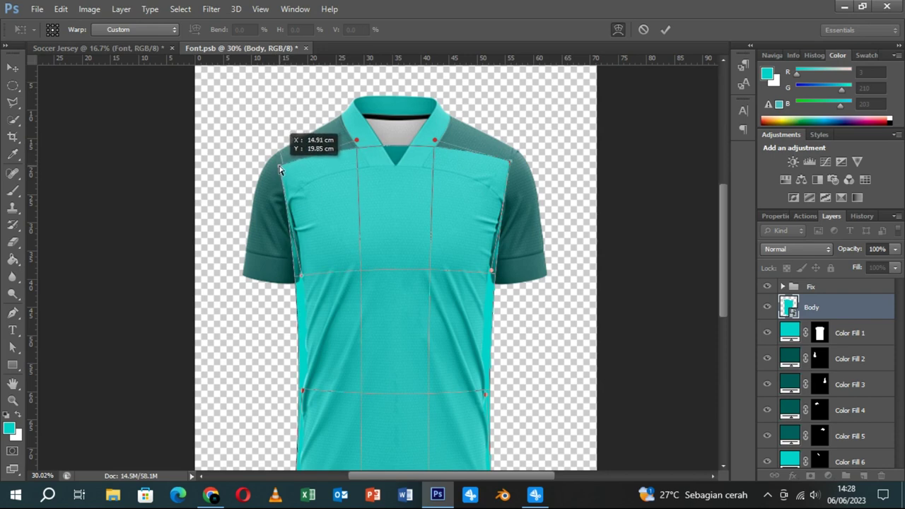
pyautogui.moveTo(511, 163); pyautogui.dragTo(512, 168)
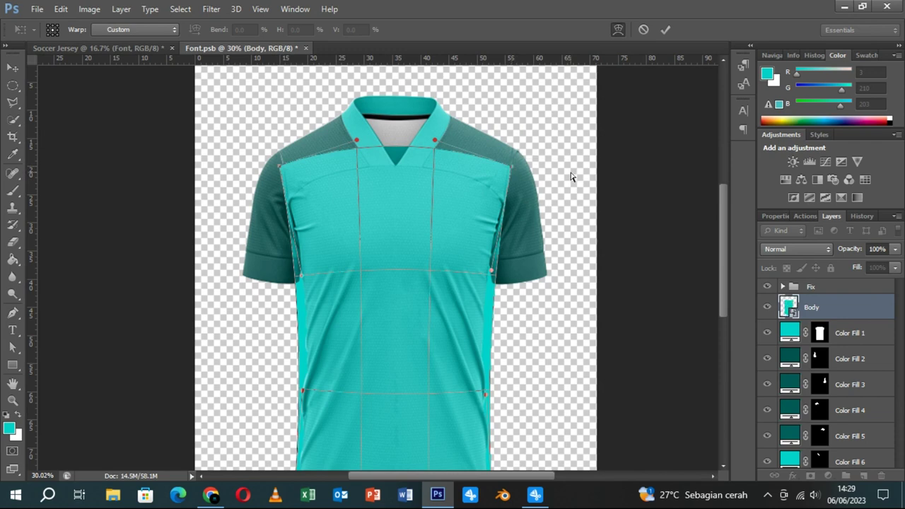
pyautogui.click(666, 29)
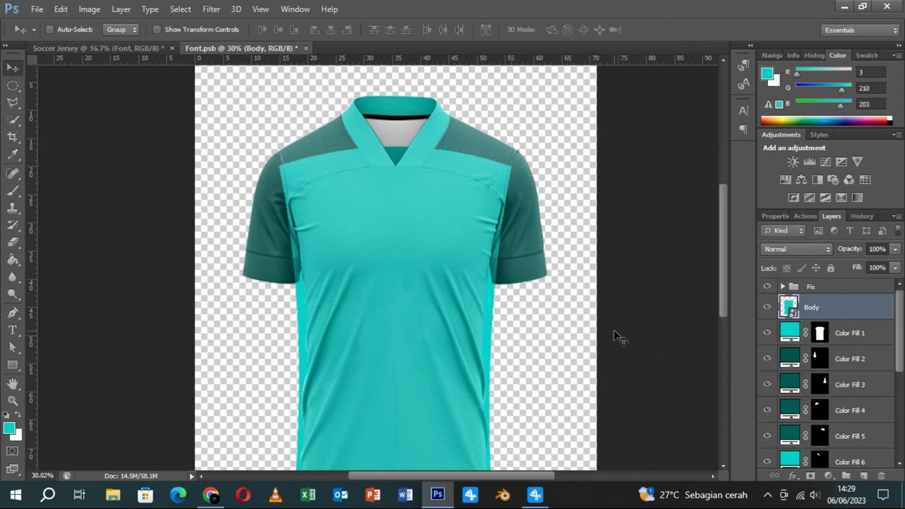
# - Mask the Body layer with Color Fill 1's shape, then select Layer 1 and the Pen tool
pyautogui.keyDown('ctrl'); pyautogui.click(820, 336); pyautogui.keyUp('ctrl')
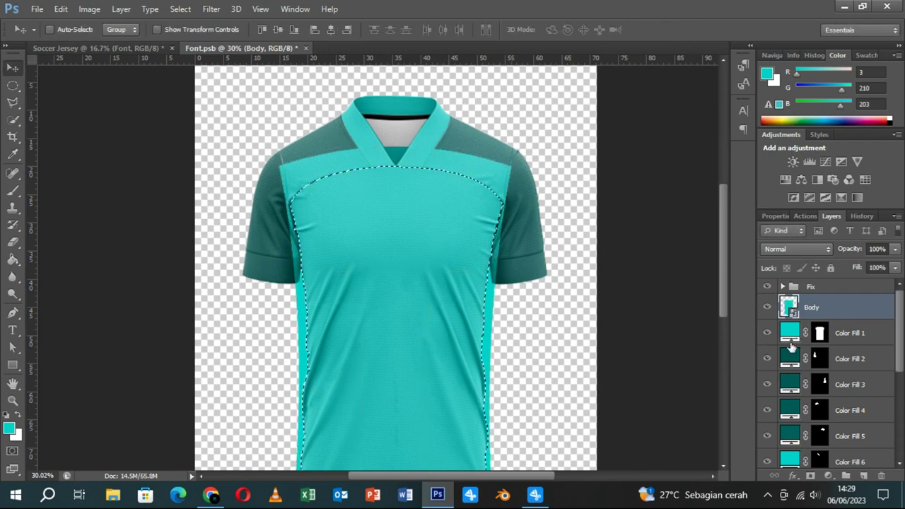
pyautogui.click(810, 476)
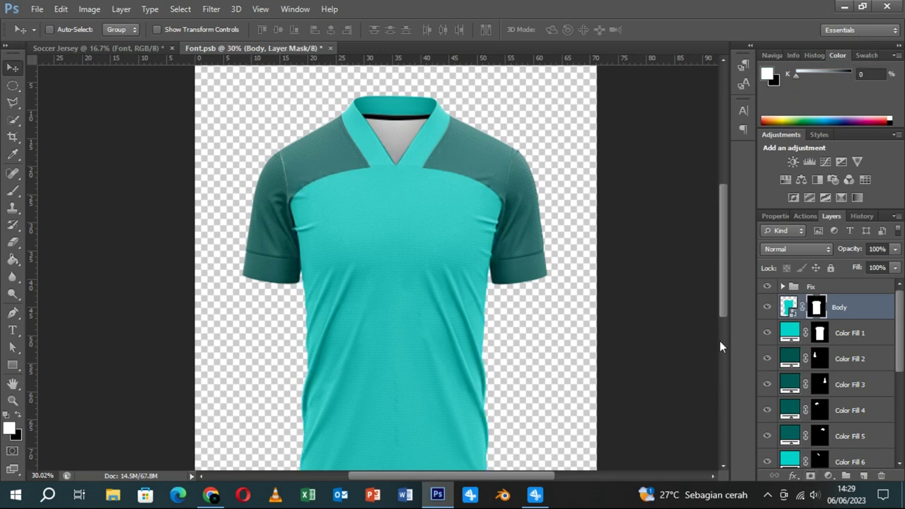
pyautogui.click(820, 361)
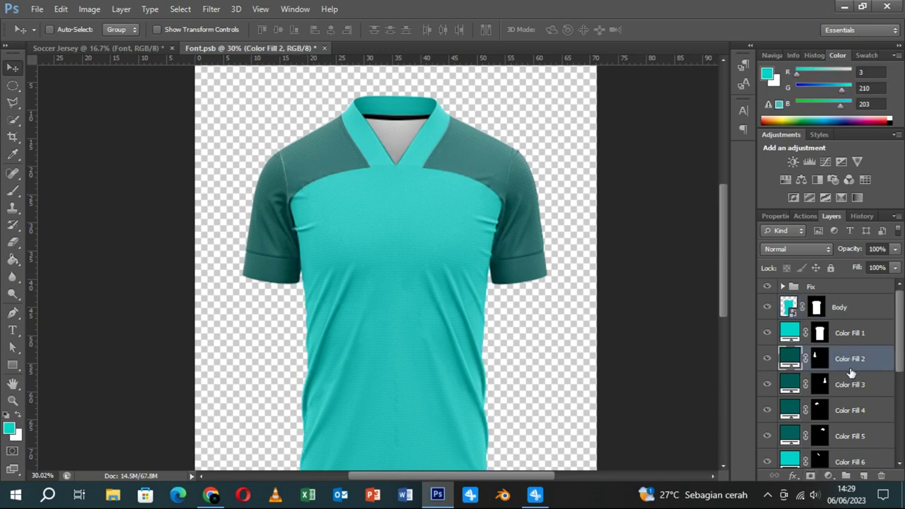
pyautogui.scroll(-3, 851, 372)
pyautogui.scroll(-2, 851, 370)
pyautogui.scroll(-2, 842, 424)
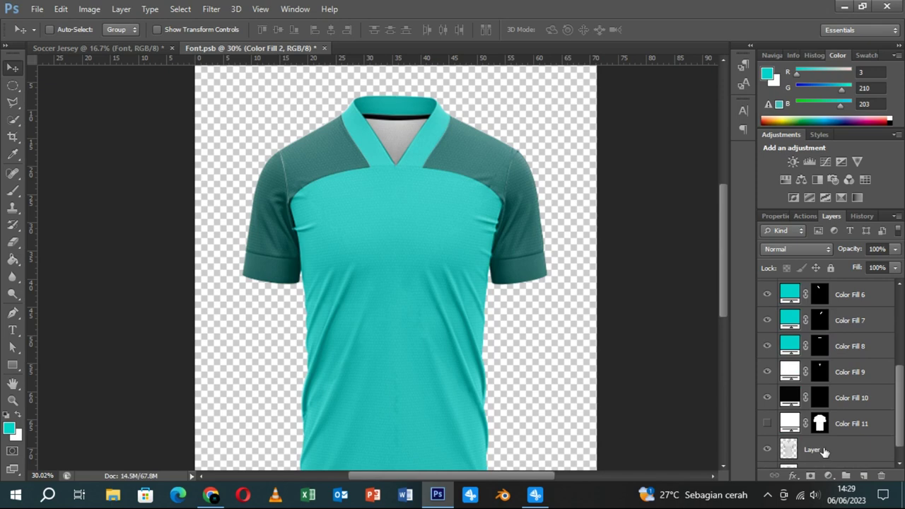
pyautogui.click(821, 450)
pyautogui.click(12, 315)
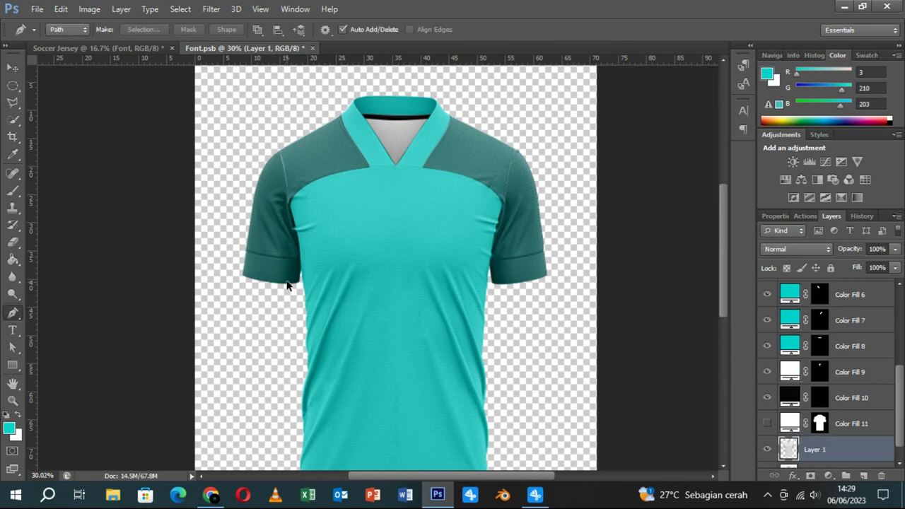
pyautogui.scroll(3, 288, 286)
pyautogui.scroll(2, 287, 285)
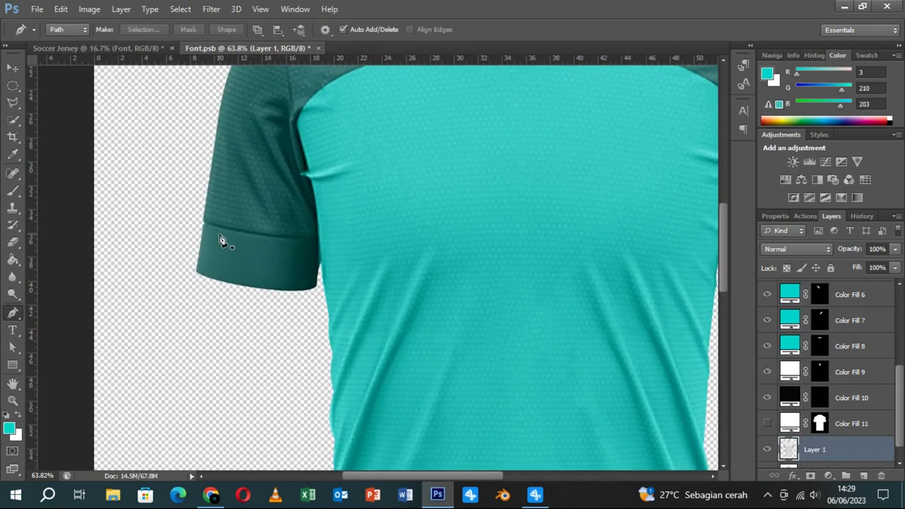
# - Trace a curved Pen path around the left sleeve cuff
pyautogui.click(196, 223)
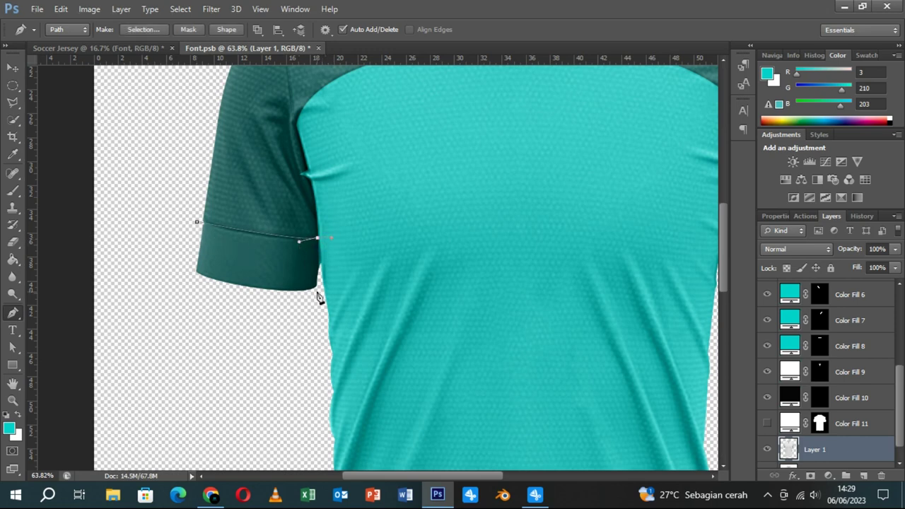
pyautogui.moveTo(177, 256); pyautogui.dragTo(200, 228)
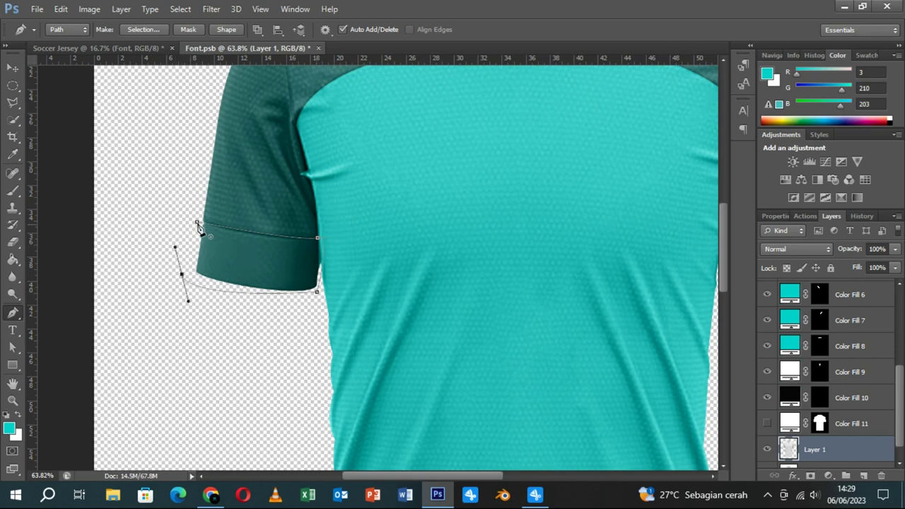
pyautogui.hscroll(2, 455, 269)
pyautogui.hscroll(3, 509, 261)
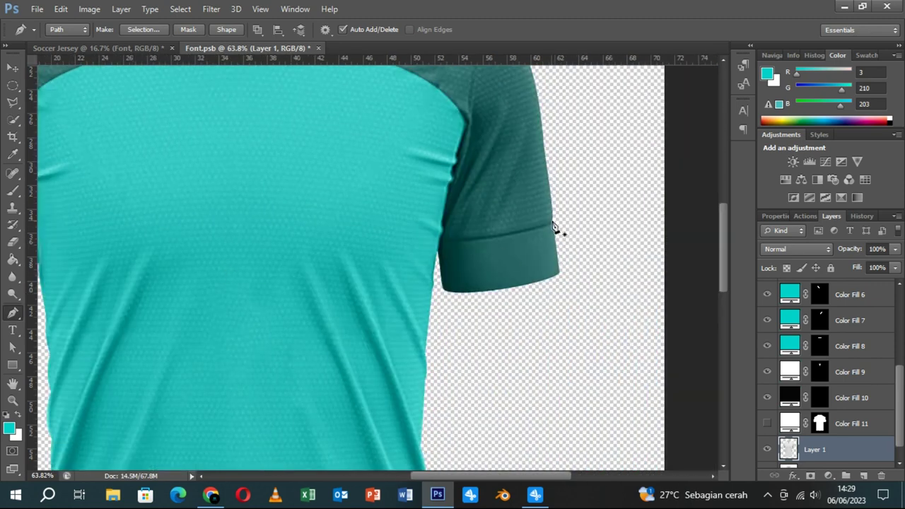
# - Outline the right sleeve cuff with a closed curved path and bring up the Make Selection settings
pyautogui.click(555, 221)
pyautogui.moveTo(438, 241); pyautogui.dragTo(460, 245)
pyautogui.moveTo(443, 299); pyautogui.dragTo(456, 310)
pyautogui.moveTo(582, 283); pyautogui.dragTo(575, 256)
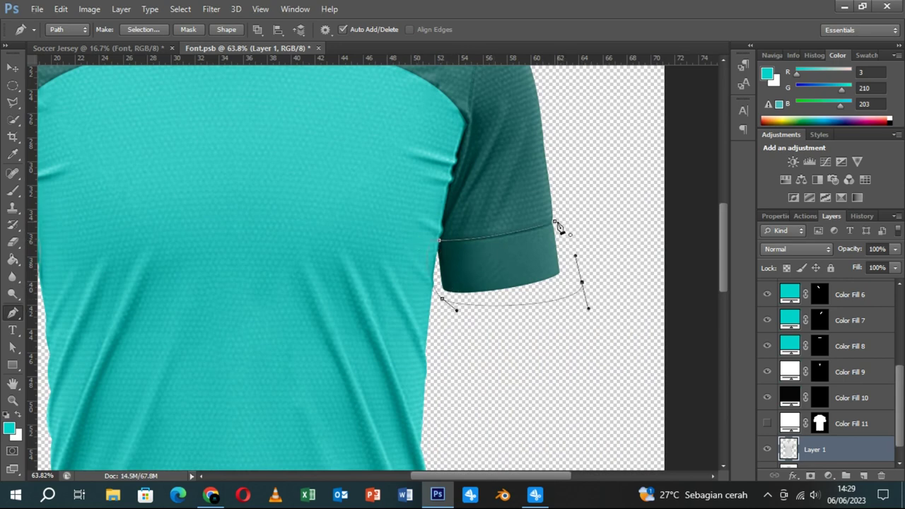
pyautogui.click(556, 223)
pyautogui.scroll(-1, 480, 256)
pyautogui.scroll(-1, 480, 256)
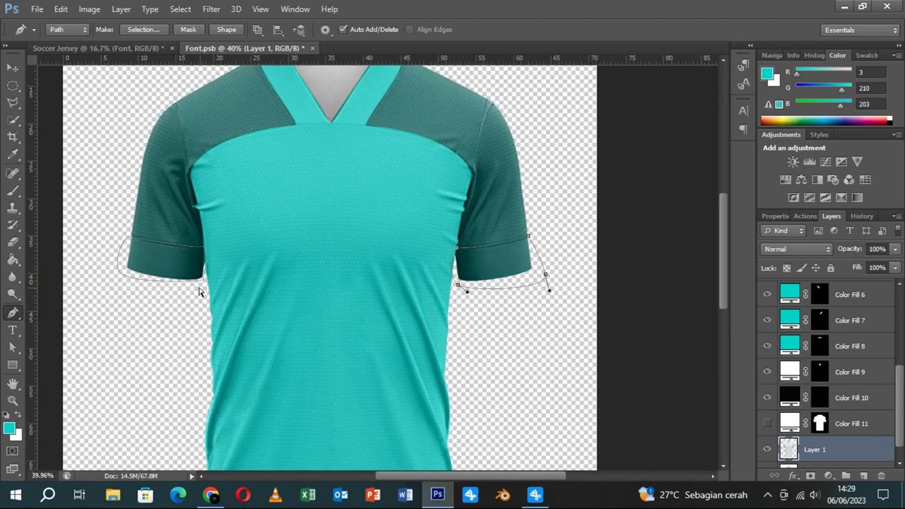
pyautogui.click(143, 29)
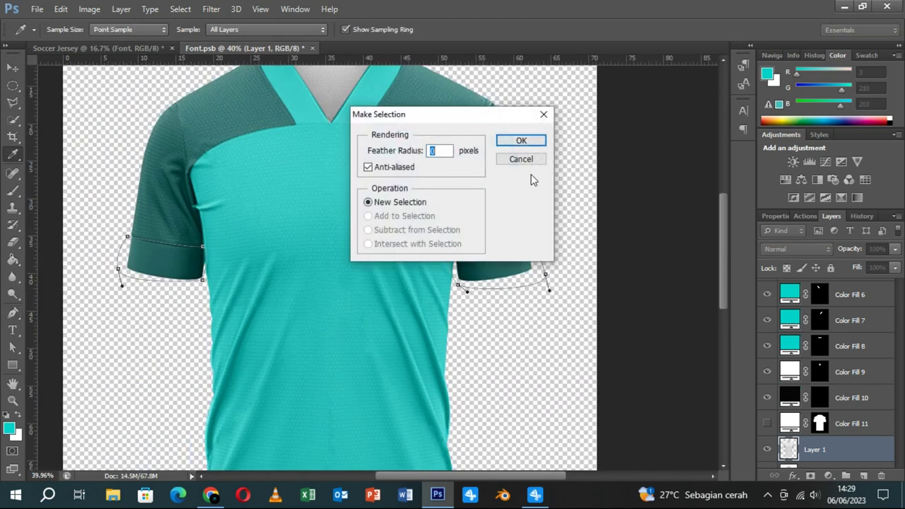
# - Turn the cuff paths into a selection and subtract the background with Quick Selection
pyautogui.press('Return')
pyautogui.click(13, 121)
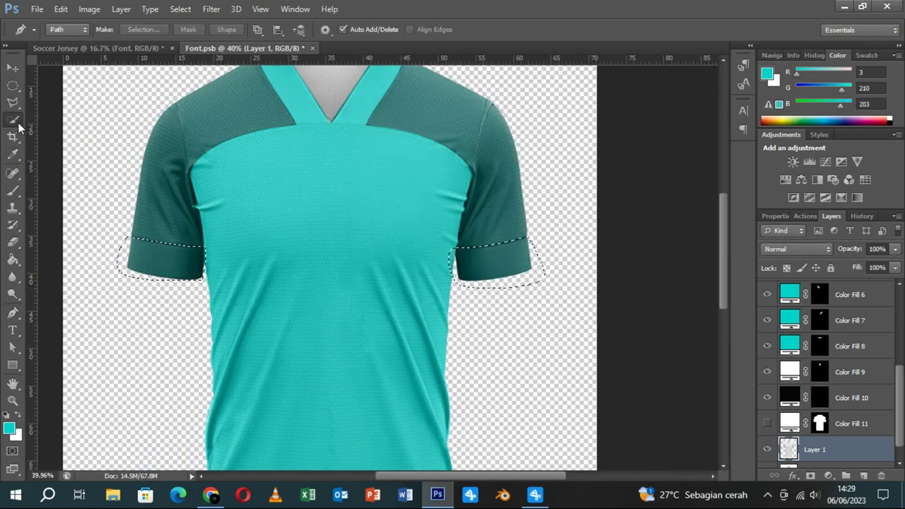
pyautogui.keyDown('alt'); pyautogui.click(125, 253); pyautogui.keyUp('alt')
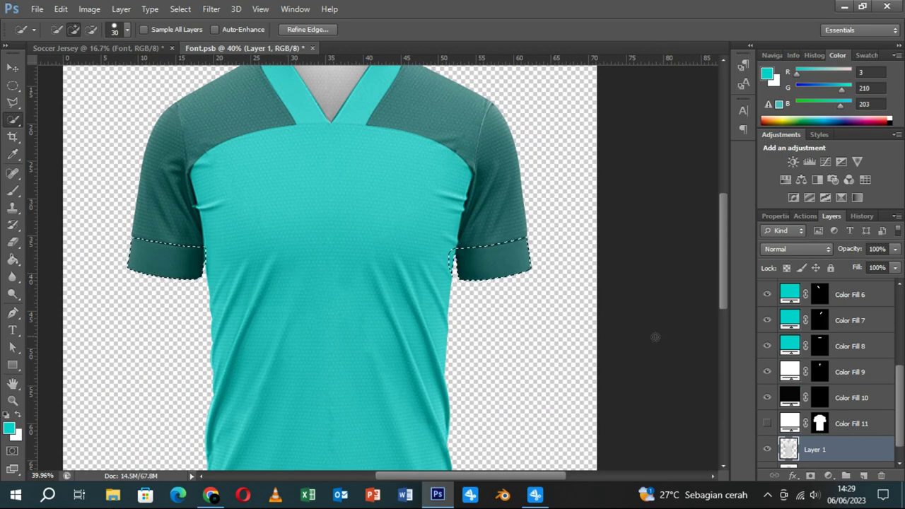
# - Fill the cuffs with turquoise 03d2cb as Color Fill 12, placed just below Color Fill 1
pyautogui.click(829, 475)
pyautogui.click(821, 186)
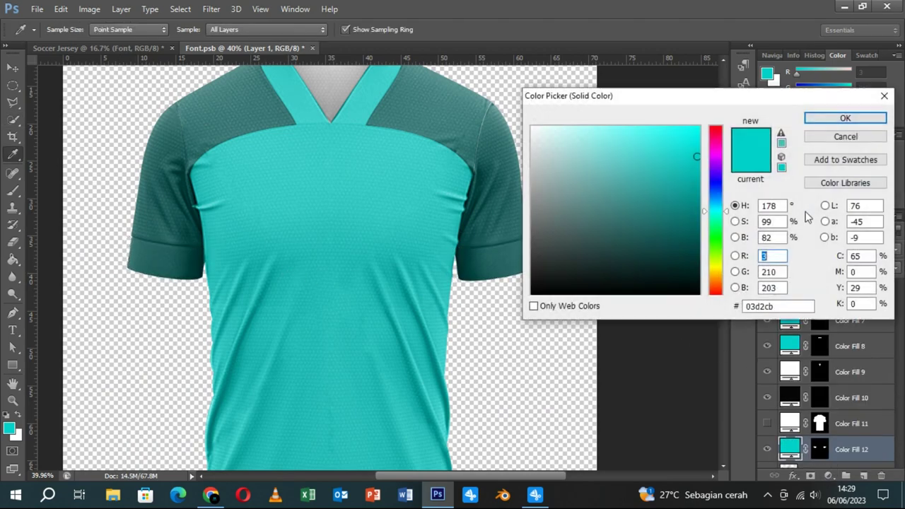
pyautogui.click(833, 120)
pyautogui.moveTo(854, 446); pyautogui.dragTo(834, 268)
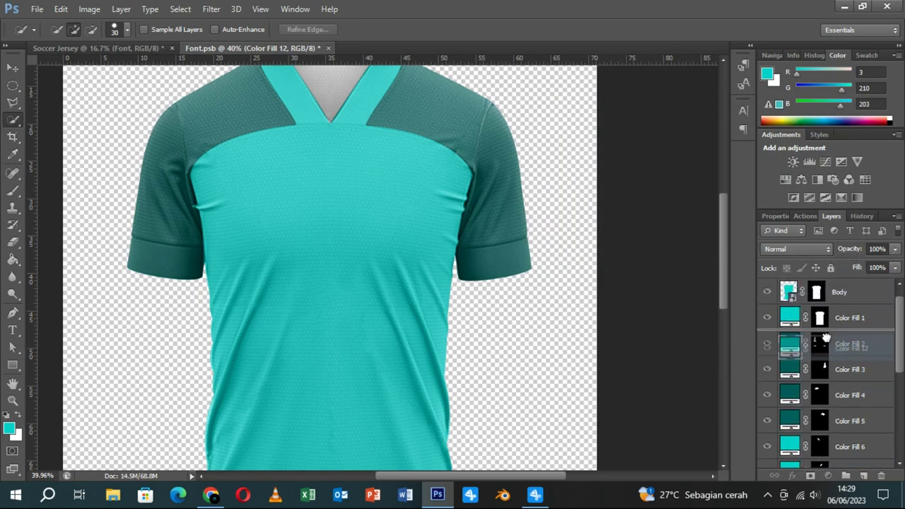
pyautogui.moveTo(834, 268); pyautogui.dragTo(833, 336)
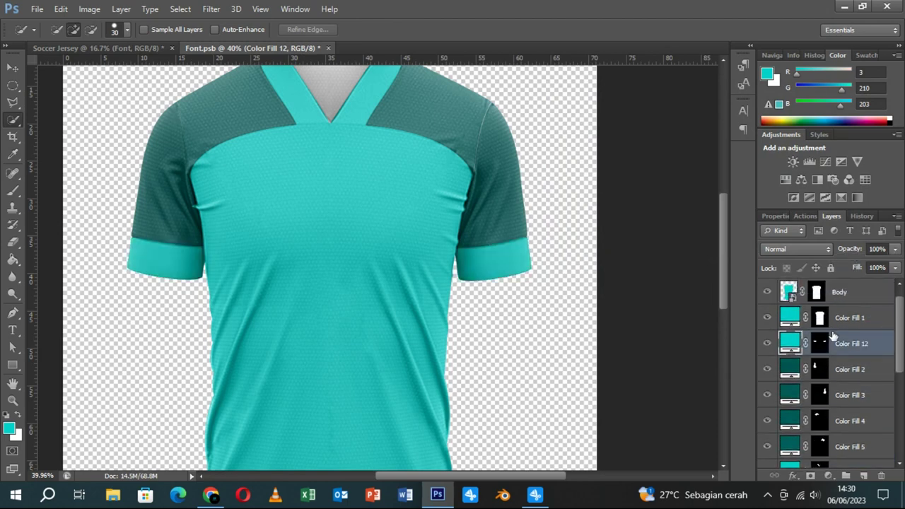
# - Load the shirt body shape, edit Color Fill 12's mask with the Eraser, then deselect
pyautogui.keyDown('ctrl'); pyautogui.click(821, 319); pyautogui.keyUp('ctrl')
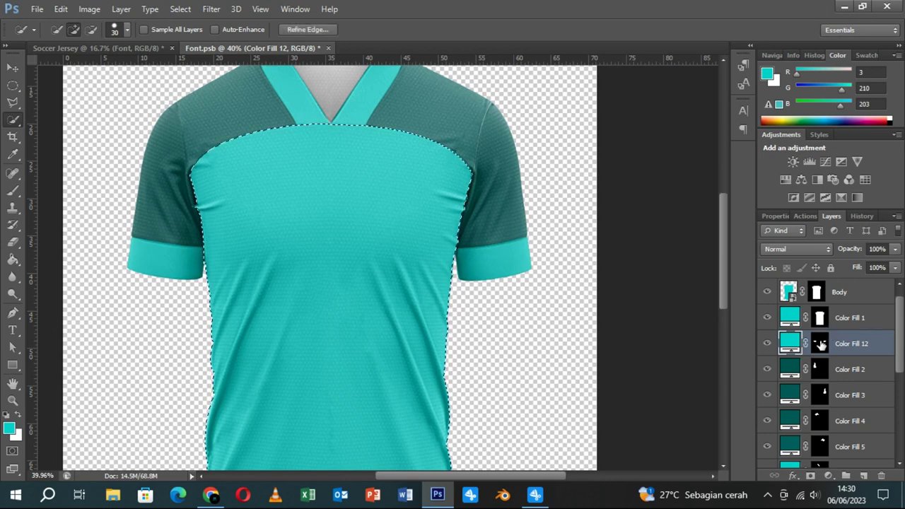
pyautogui.click(820, 343)
pyautogui.click(13, 243)
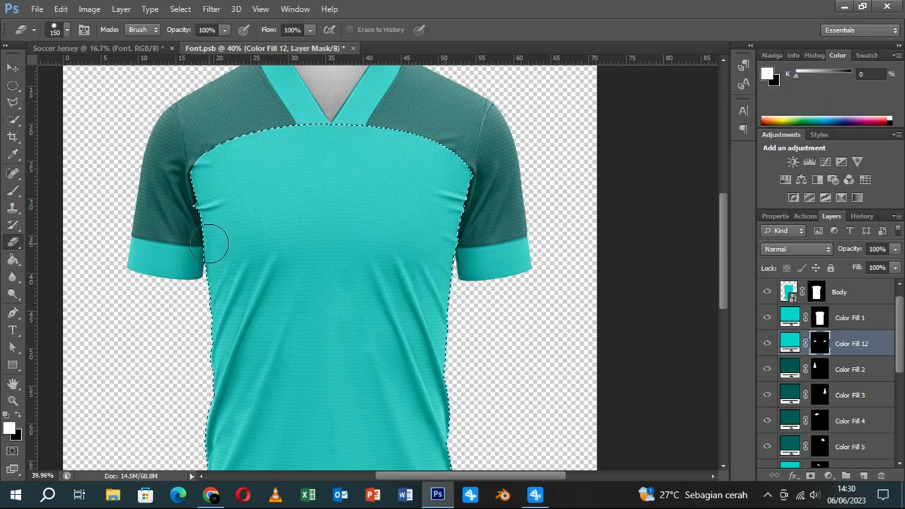
pyautogui.hotkey('ctrl', 'd')
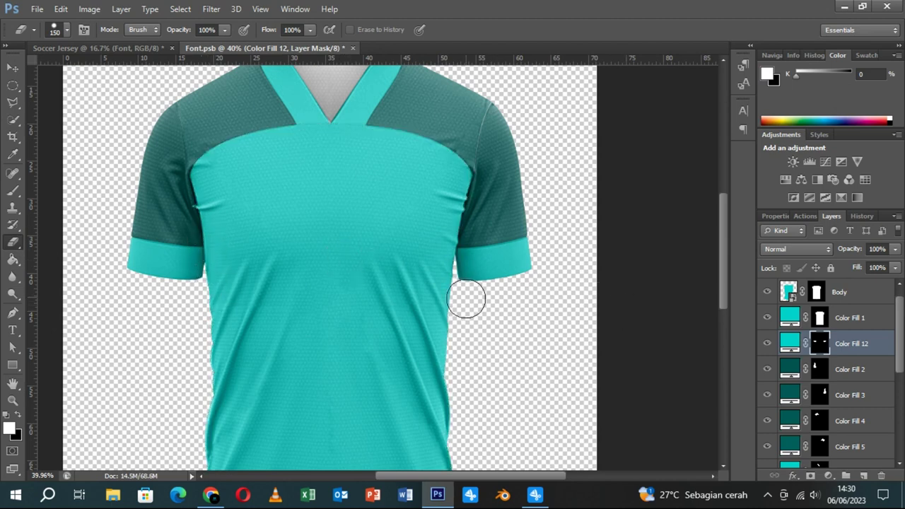
pyautogui.scroll(-4, 464, 303)
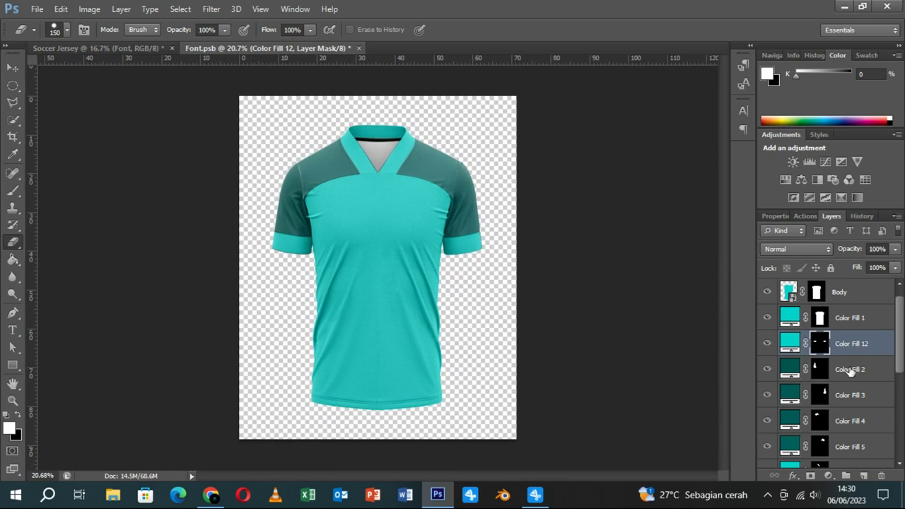
pyautogui.click(857, 370)
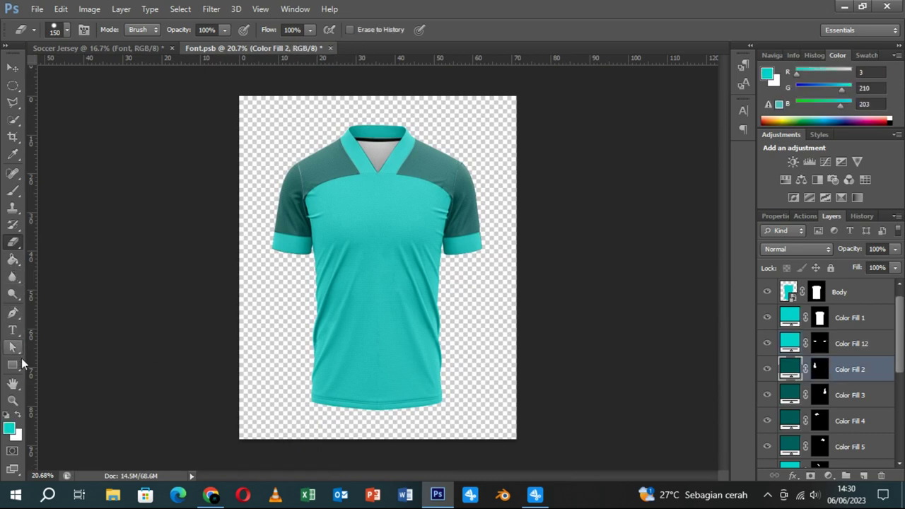
# - Draw a turquoise rectangle over the left-hand sleeve and Alt-drag a copy onto the right-hand sleeve
pyautogui.click(13, 365)
pyautogui.moveTo(263, 152); pyautogui.dragTo(316, 261)
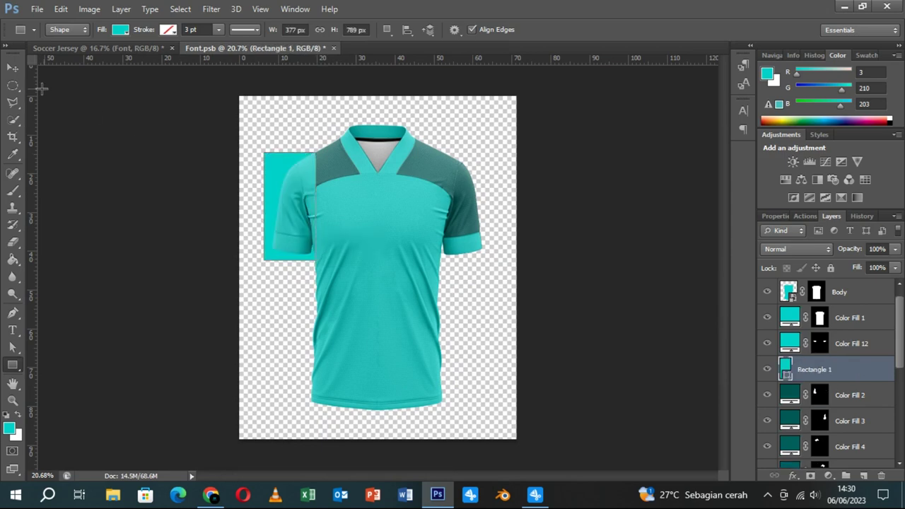
pyautogui.click(13, 67)
pyautogui.moveTo(322, 201); pyautogui.dragTo(469, 258)
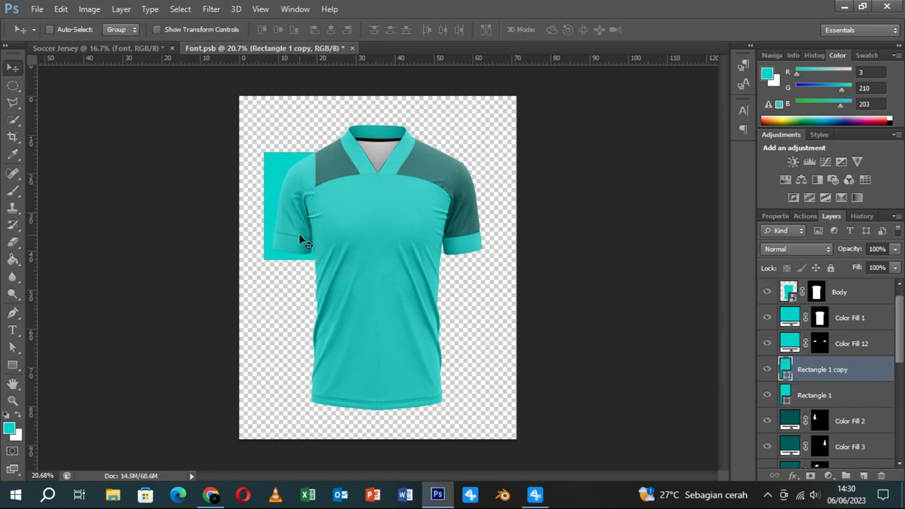
# - Rename the original rectangle Right, convert it to a smart object, and start Free Transform
pyautogui.doubleClick(819, 395)
pyautogui.write('Right')
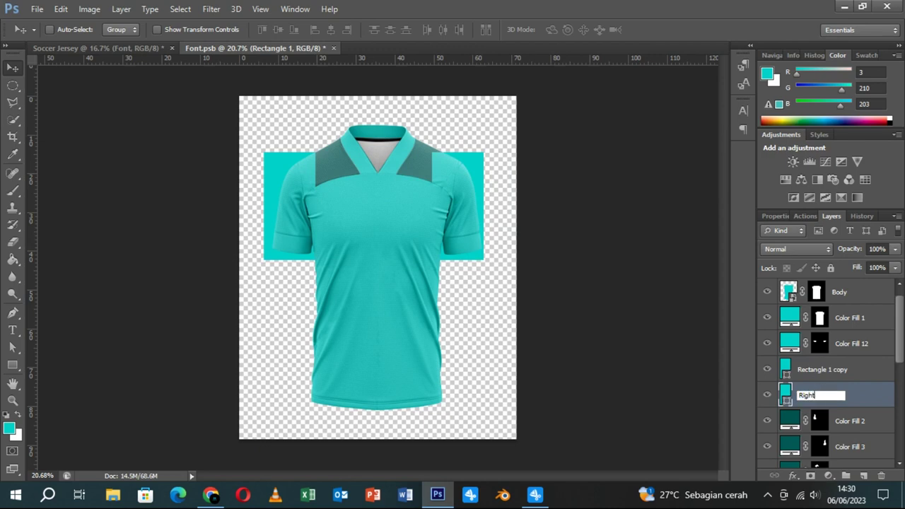
pyautogui.press('Return')
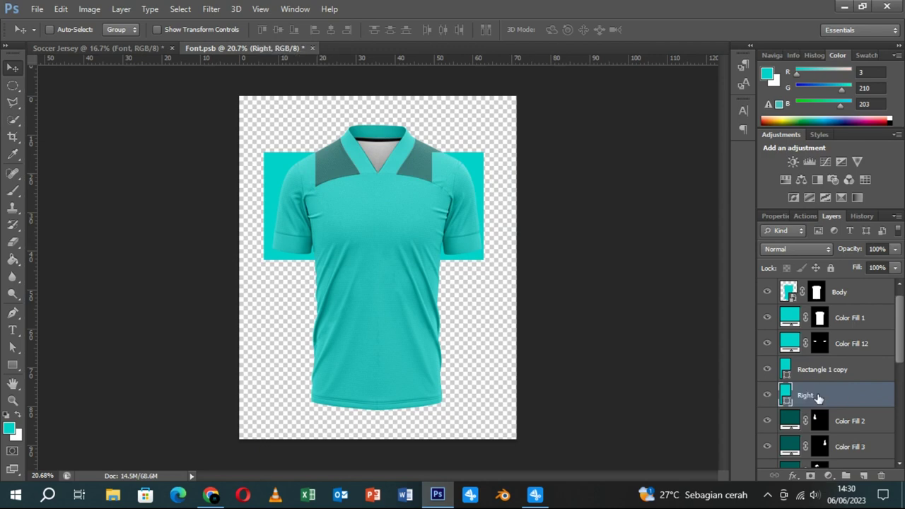
pyautogui.rightClick(819, 399)
pyautogui.click(604, 137)
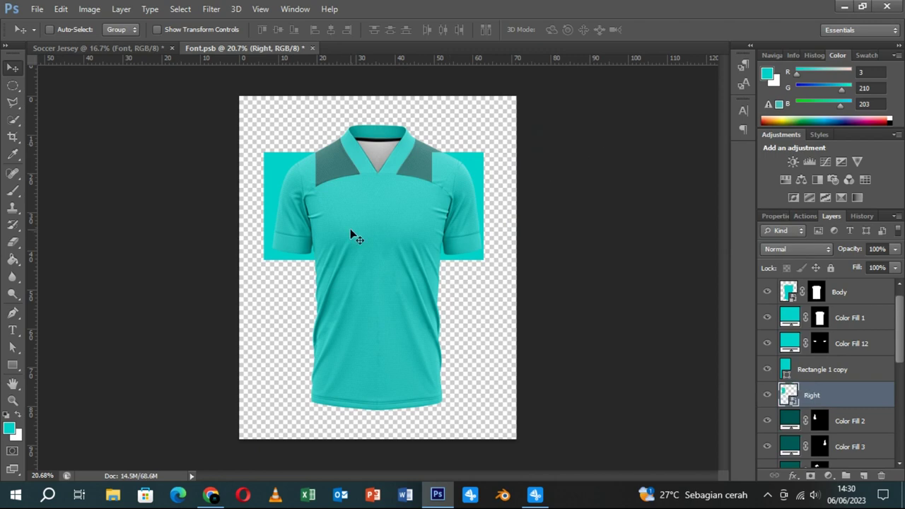
pyautogui.scroll(2, 350, 235)
pyautogui.scroll(2, 348, 237)
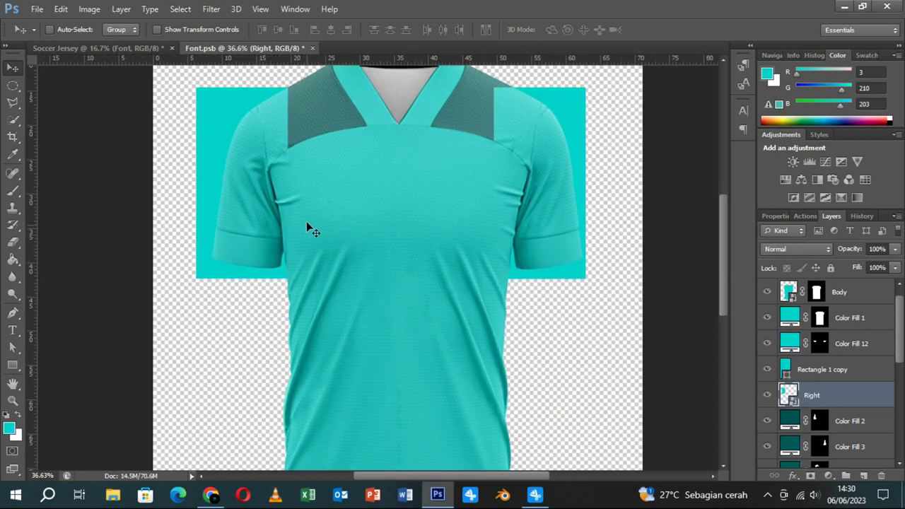
pyautogui.hotkey('ctrl', 't')
# - Rotate the Right rectangle about 8.64° to follow the sleeve and switch to Warp
pyautogui.moveTo(330, 150); pyautogui.dragTo(343, 159)
pyautogui.moveTo(293, 210); pyautogui.dragTo(303, 213)
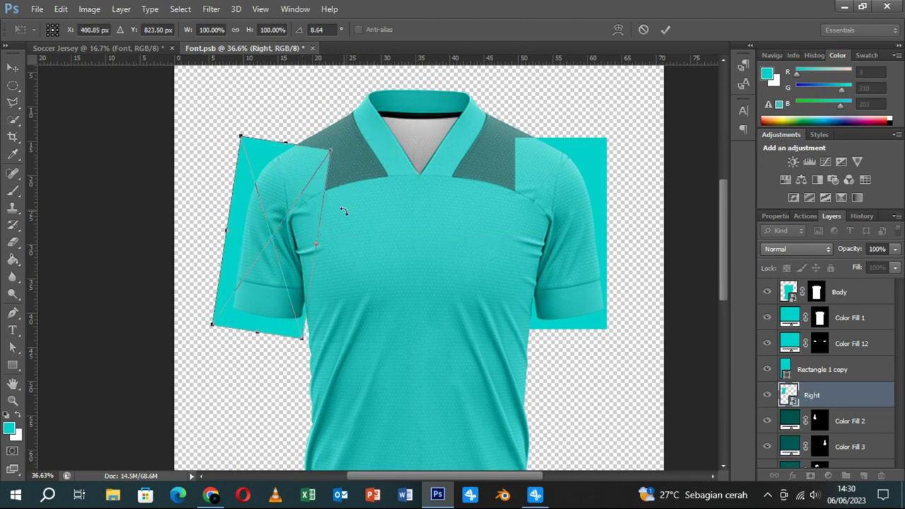
pyautogui.moveTo(315, 203); pyautogui.dragTo(318, 203)
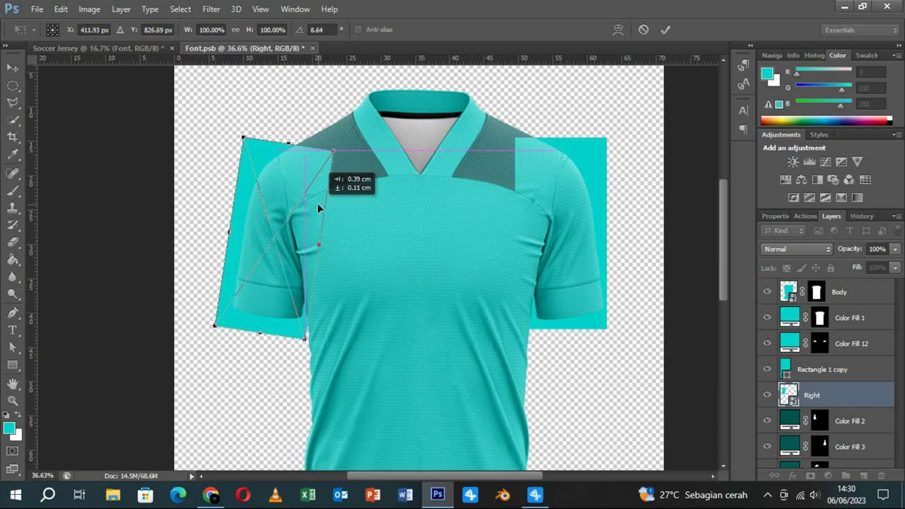
pyautogui.click(618, 32)
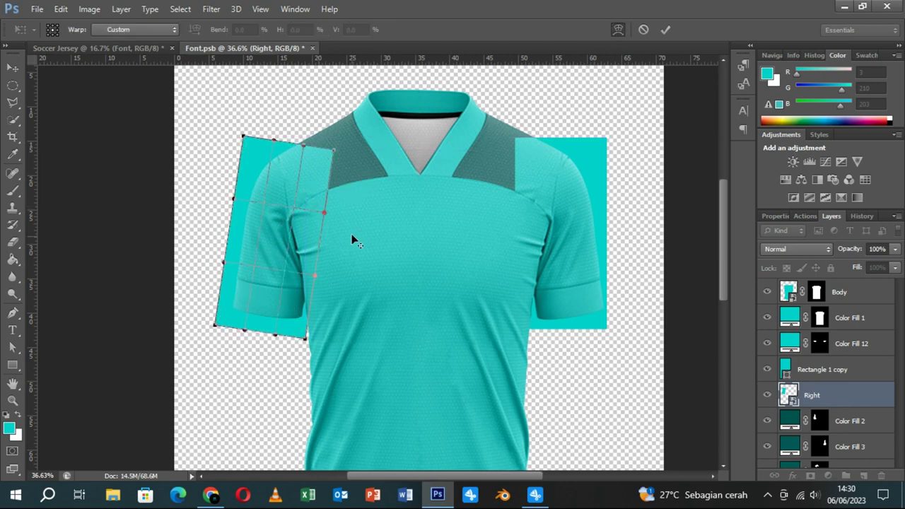
pyautogui.scroll(2, 353, 238)
pyautogui.scroll(1, 370, 224)
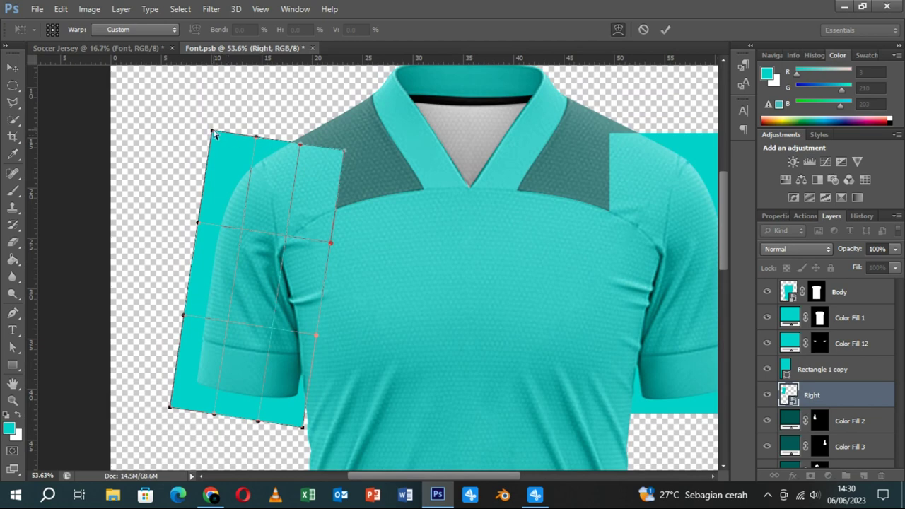
# - Warp Right's top edge along the shoulder and lift its bottom corners to the hem
pyautogui.moveTo(213, 132); pyautogui.dragTo(256, 138)
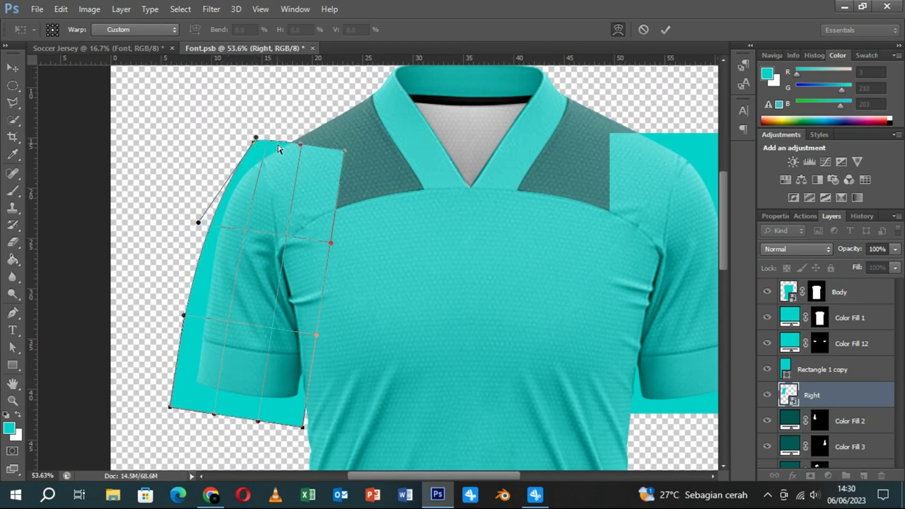
pyautogui.moveTo(300, 144); pyautogui.dragTo(275, 148)
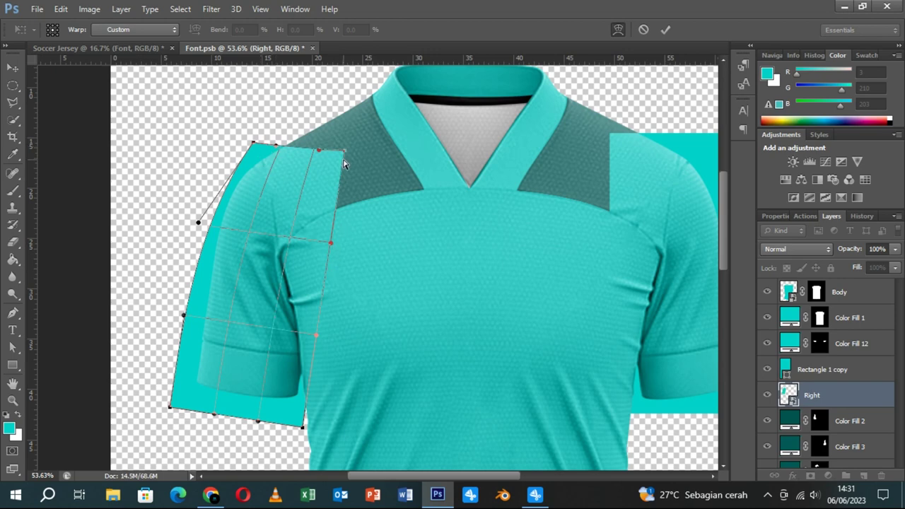
pyautogui.moveTo(345, 151); pyautogui.dragTo(343, 155)
pyautogui.moveTo(303, 428); pyautogui.dragTo(311, 395)
pyautogui.moveTo(170, 408)
pyautogui.mouseDown()
pyautogui.moveTo(185, 393)
pyautogui.moveTo(217, 404)
pyautogui.mouseUp()
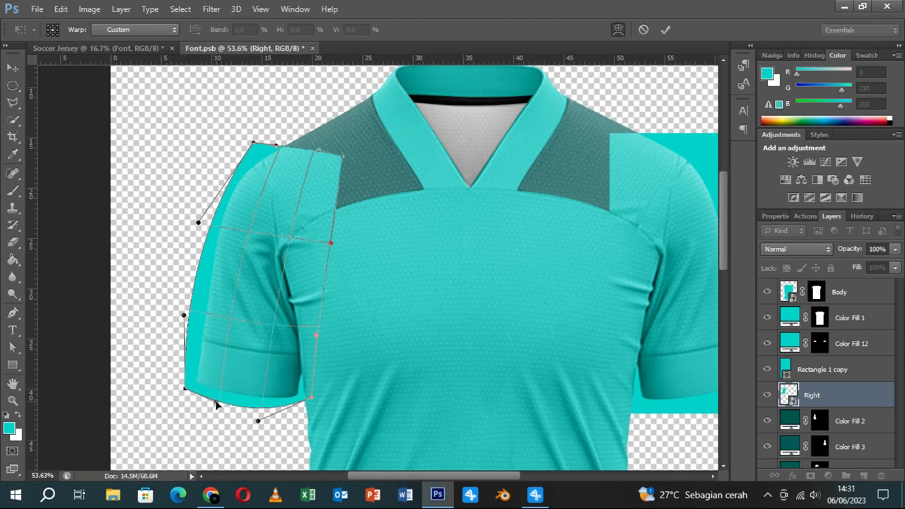
pyautogui.moveTo(186, 393); pyautogui.dragTo(191, 386)
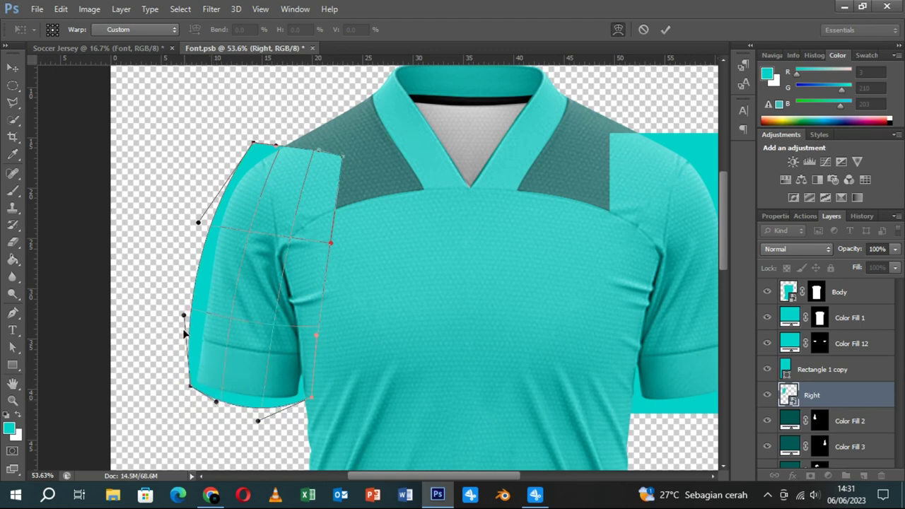
# - Straighten Right's outer edge, pull its inner edge toward the body, and commit the warp
pyautogui.moveTo(183, 316); pyautogui.dragTo(197, 322)
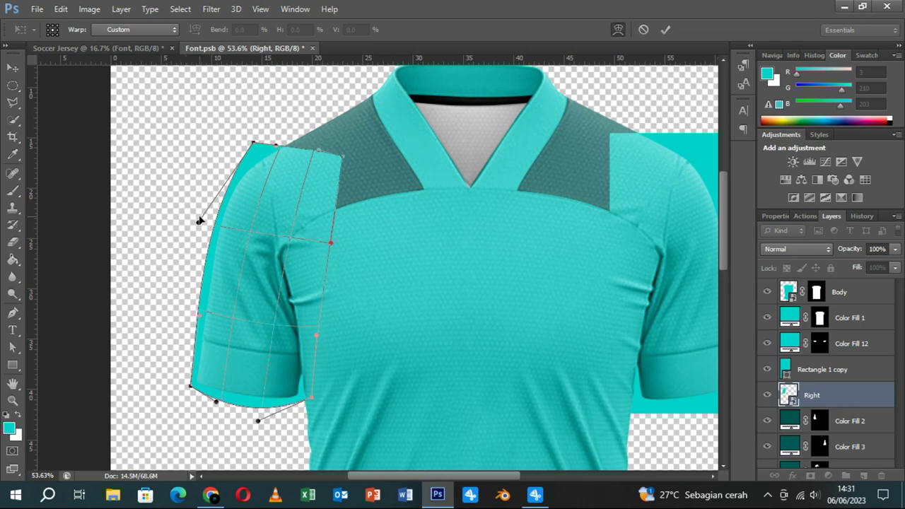
pyautogui.moveTo(253, 143); pyautogui.dragTo(285, 149)
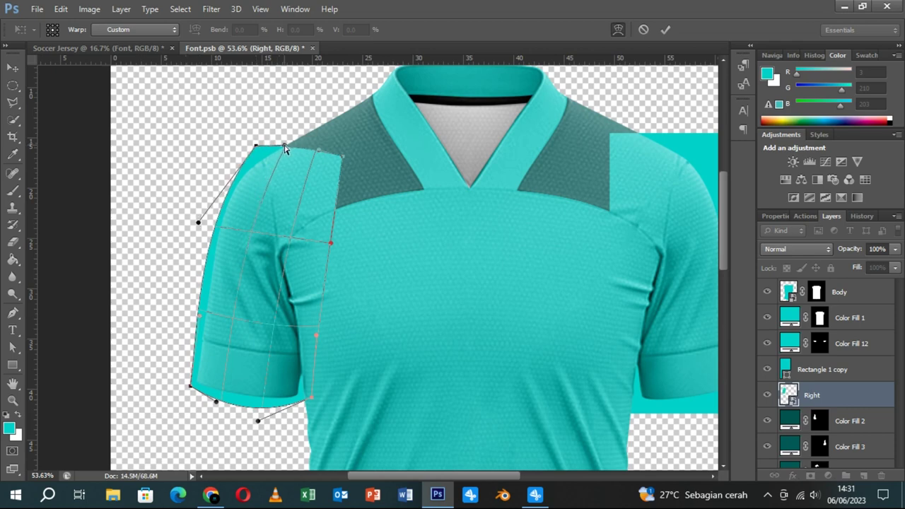
pyautogui.moveTo(292, 242); pyautogui.dragTo(250, 237)
pyautogui.moveTo(259, 301); pyautogui.dragTo(265, 324)
pyautogui.moveTo(330, 243); pyautogui.dragTo(317, 244)
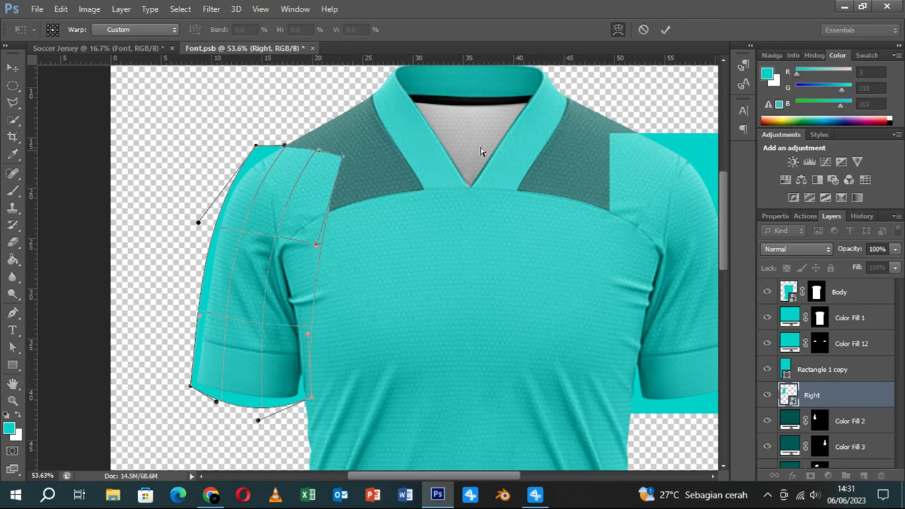
pyautogui.click(667, 29)
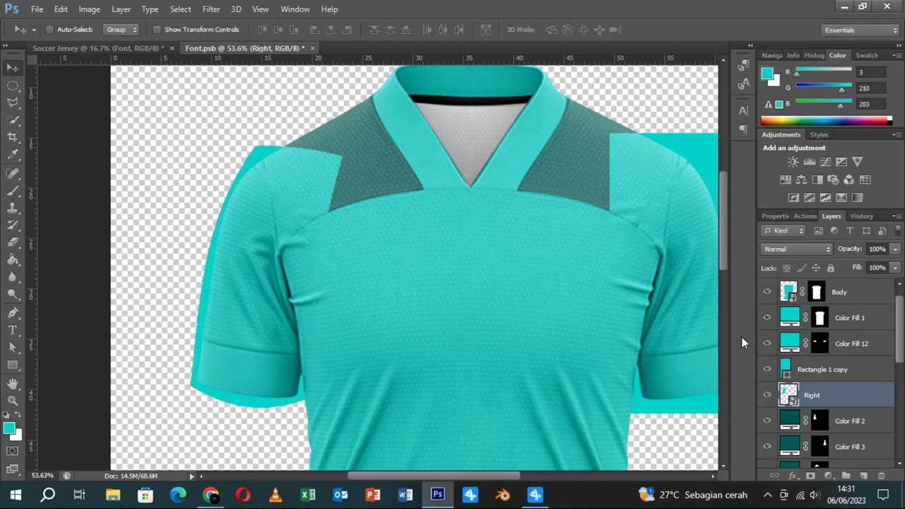
# - Mask the Right shape to the sleeve outline
pyautogui.keyDown('ctrl'); pyautogui.click(817, 422); pyautogui.keyUp('ctrl')
pyautogui.click(810, 476)
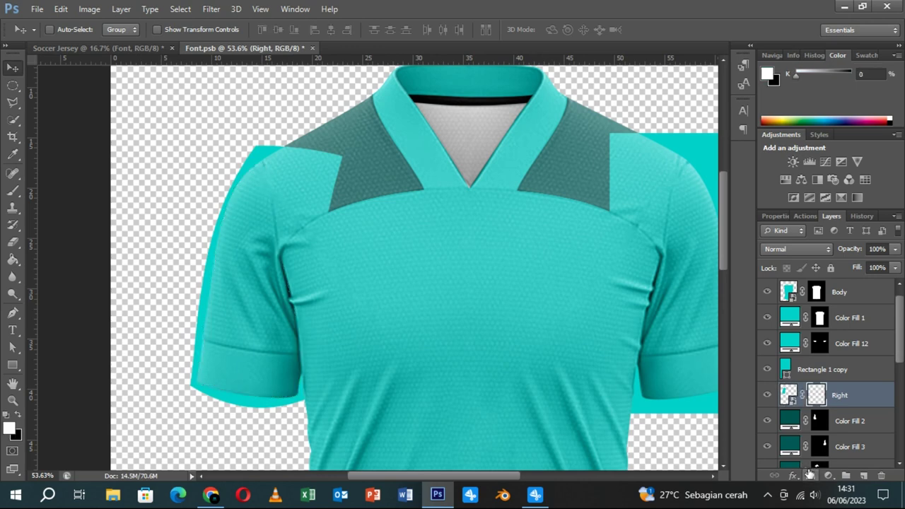
pyautogui.moveTo(560, 343); pyautogui.dragTo(368, 328)
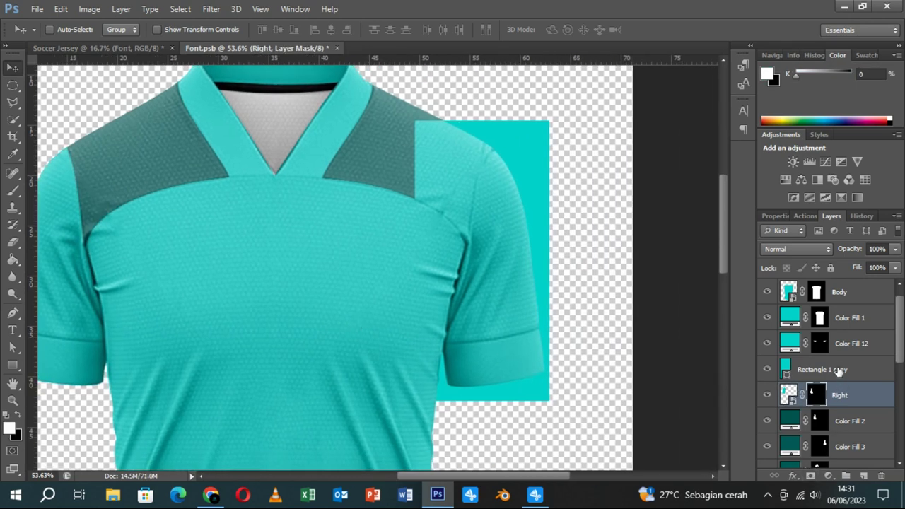
# - Rename the Rectangle 1 copy layer Left and rasterize it
pyautogui.click(822, 371)
pyautogui.doubleClick(819, 371)
pyautogui.write('L')
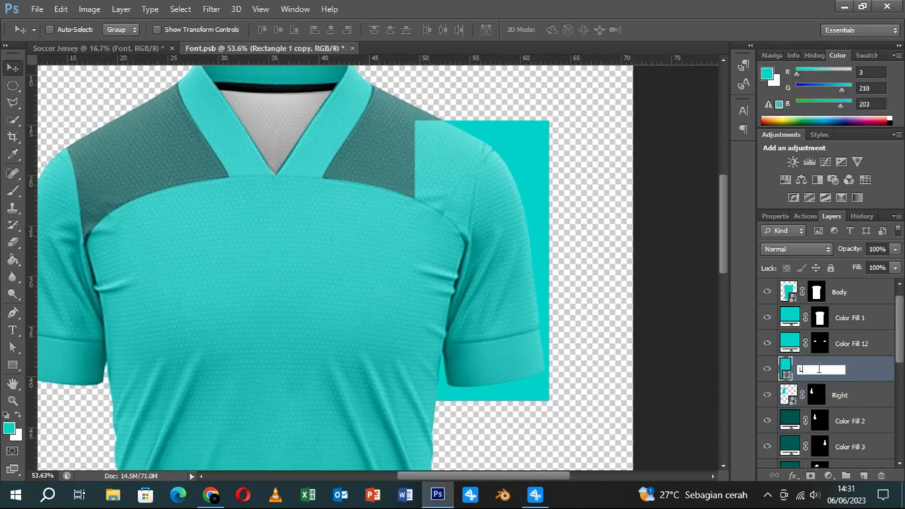
pyautogui.press('Return')
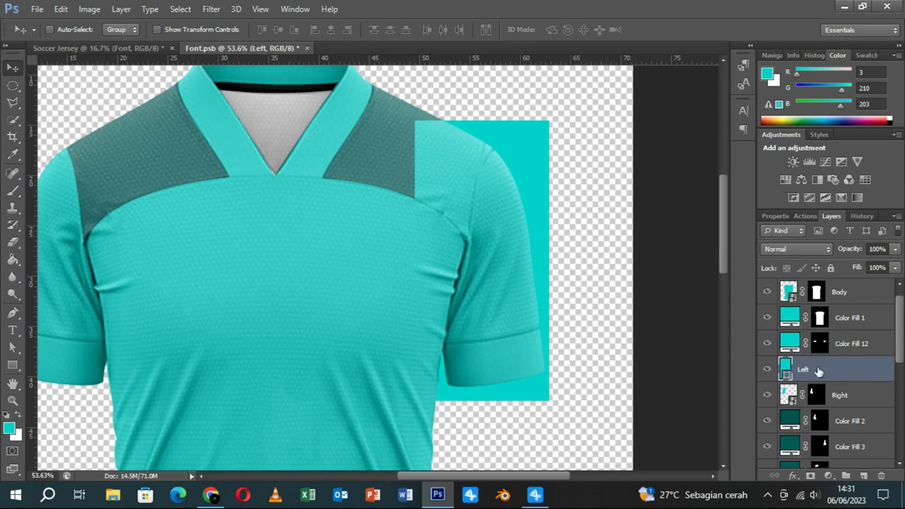
pyautogui.rightClick(819, 371)
pyautogui.click(588, 151)
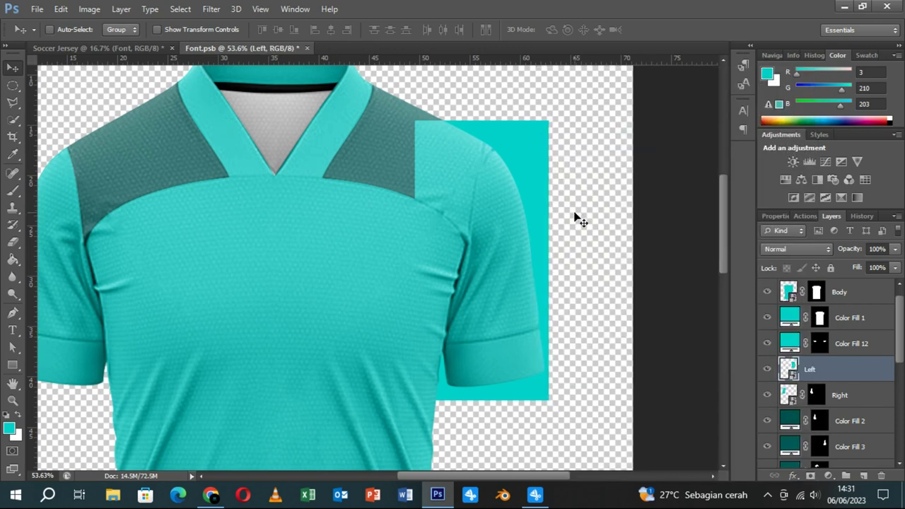
# - Rotate Left about -7.3° and warp its top corner over the shoulder and bottom to the hem
pyautogui.hotkey('ctrl', 't')
pyautogui.moveTo(596, 378); pyautogui.dragTo(601, 359)
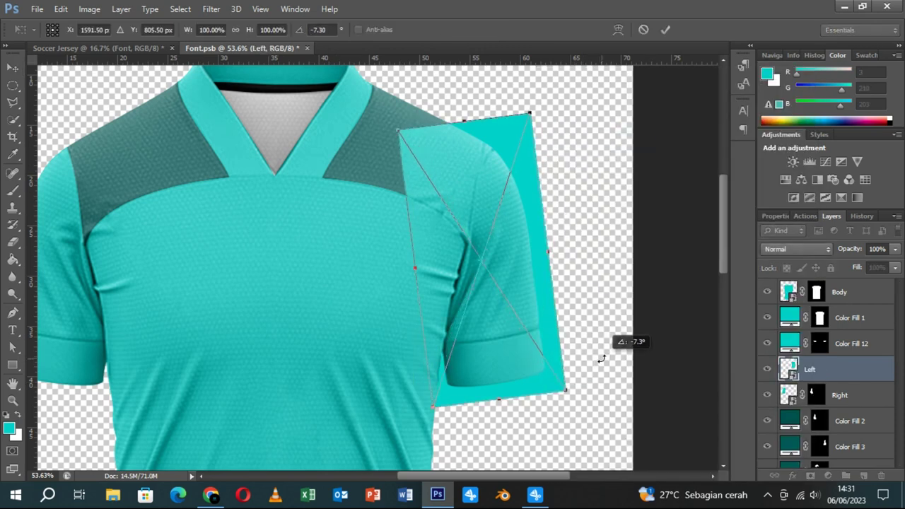
pyautogui.click(618, 30)
pyautogui.moveTo(524, 121); pyautogui.dragTo(460, 127)
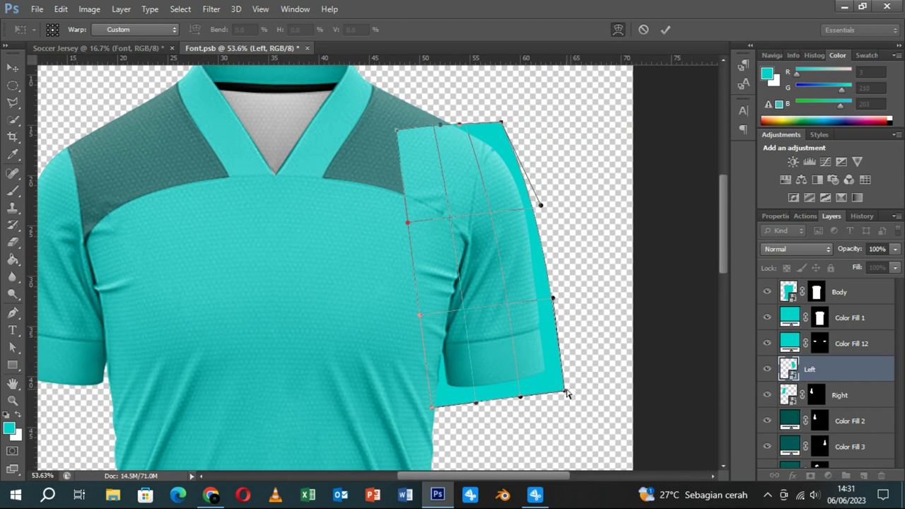
pyautogui.moveTo(566, 392); pyautogui.dragTo(556, 375)
pyautogui.moveTo(432, 408); pyautogui.dragTo(436, 390)
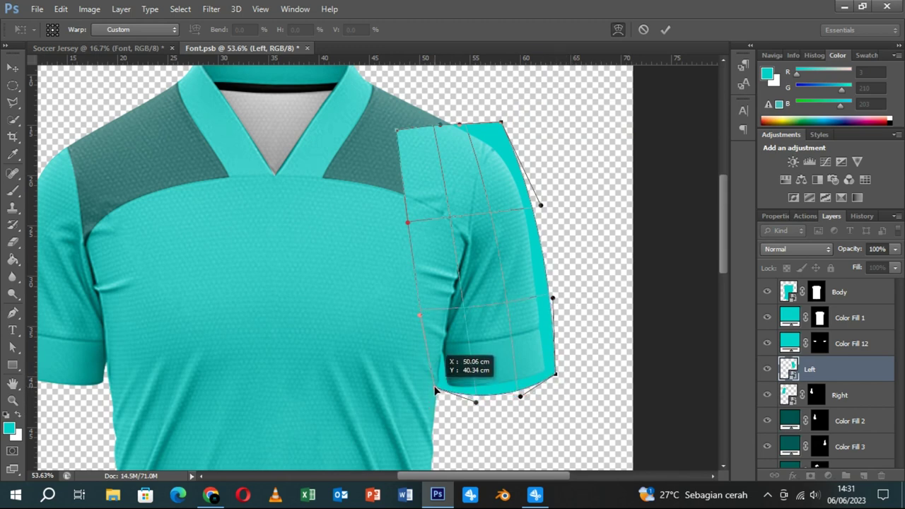
pyautogui.moveTo(521, 396); pyautogui.dragTo(523, 392)
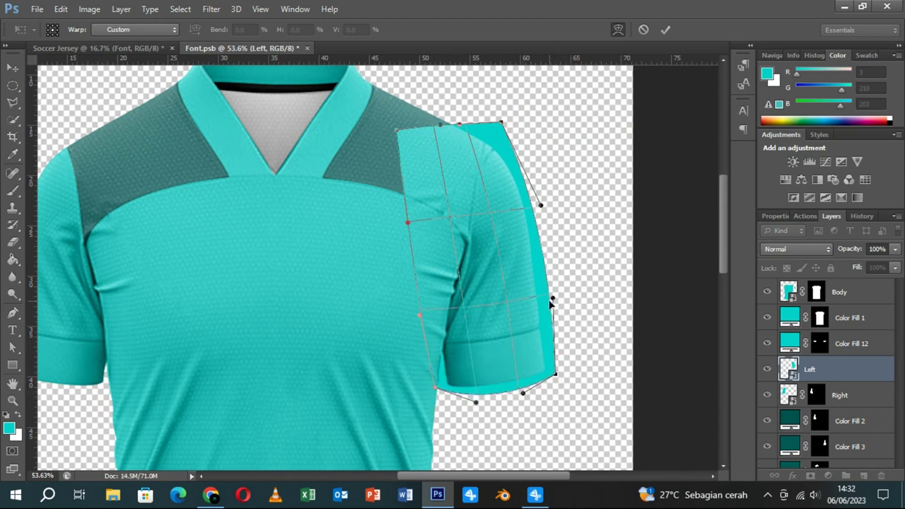
pyautogui.moveTo(551, 300); pyautogui.dragTo(541, 309)
# - Refine Left's corners, hem curve and inner edge along the sleeve seam, then commit the warp
pyautogui.moveTo(556, 374); pyautogui.dragTo(553, 372)
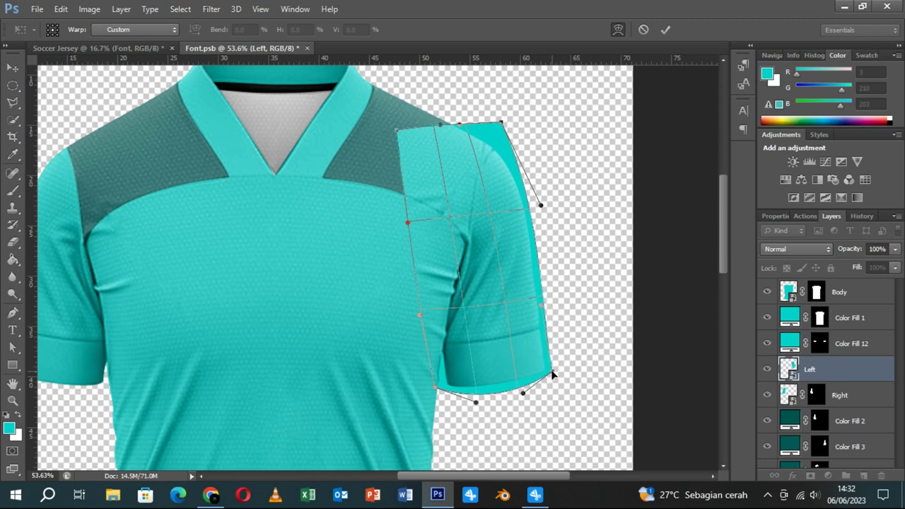
pyautogui.moveTo(504, 126); pyautogui.dragTo(495, 127)
pyautogui.moveTo(541, 205); pyautogui.dragTo(547, 207)
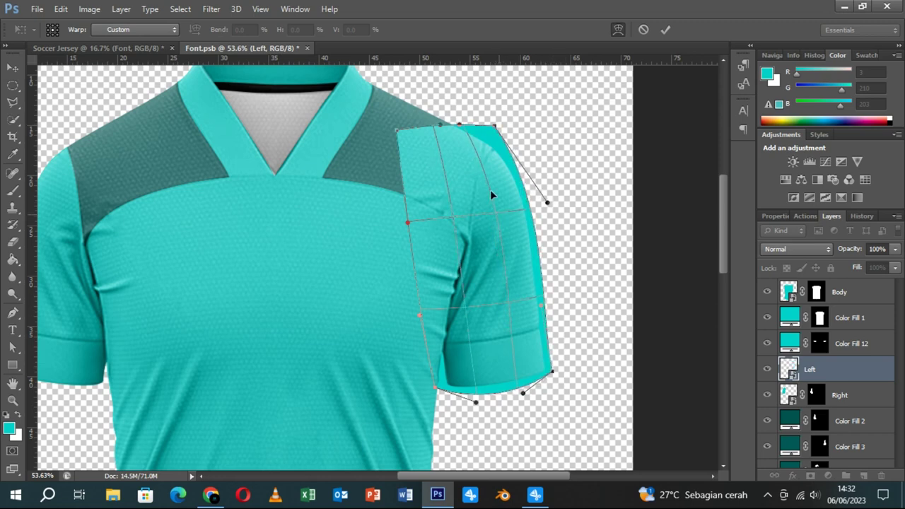
pyautogui.moveTo(398, 135); pyautogui.dragTo(395, 133)
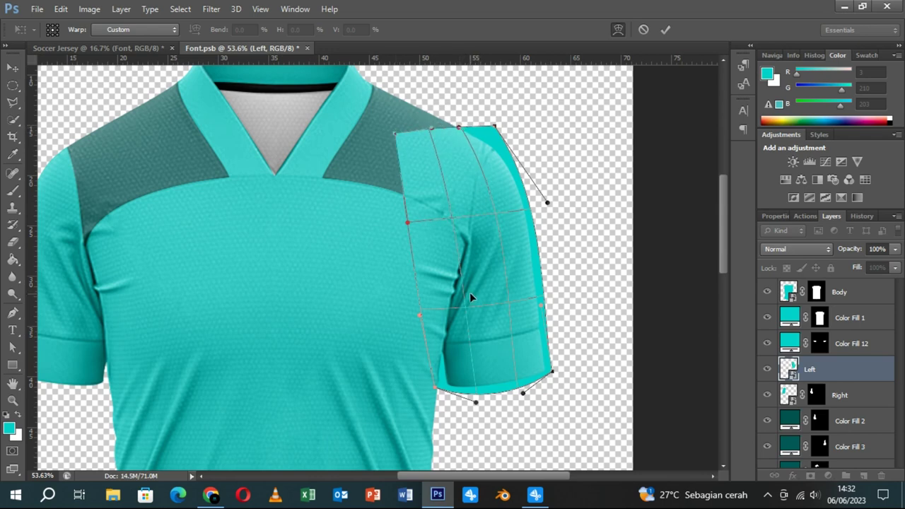
pyautogui.moveTo(478, 405)
pyautogui.mouseDown()
pyautogui.moveTo(532, 388)
pyautogui.moveTo(499, 357)
pyautogui.mouseUp()
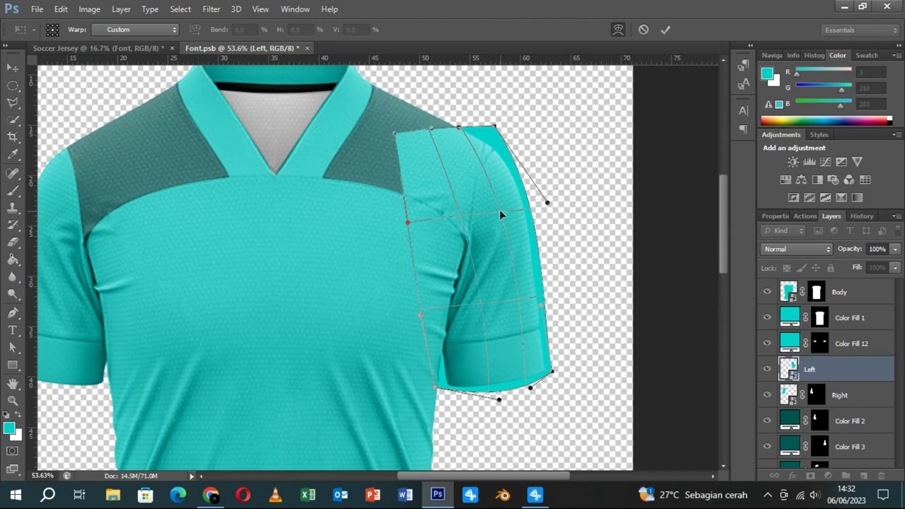
pyautogui.moveTo(409, 222); pyautogui.dragTo(430, 218)
pyautogui.moveTo(420, 314); pyautogui.dragTo(433, 322)
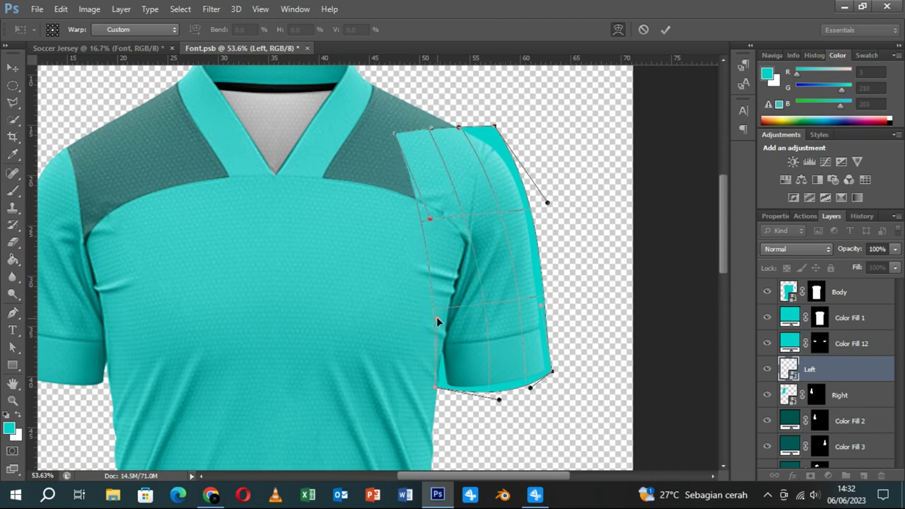
pyautogui.moveTo(548, 203); pyautogui.dragTo(552, 212)
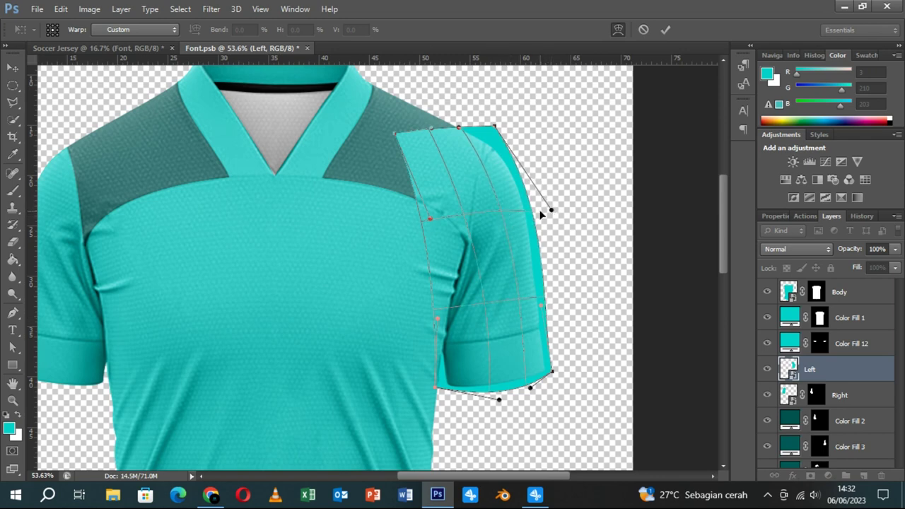
pyautogui.click(666, 30)
# - Mask the Left shape to the sleeve outline and select the Color Fill 4 layer
pyautogui.moveTo(813, 401); pyautogui.dragTo(817, 445)
pyautogui.keyDown('ctrl'); pyautogui.click(818, 445); pyautogui.keyUp('ctrl')
pyautogui.click(811, 475)
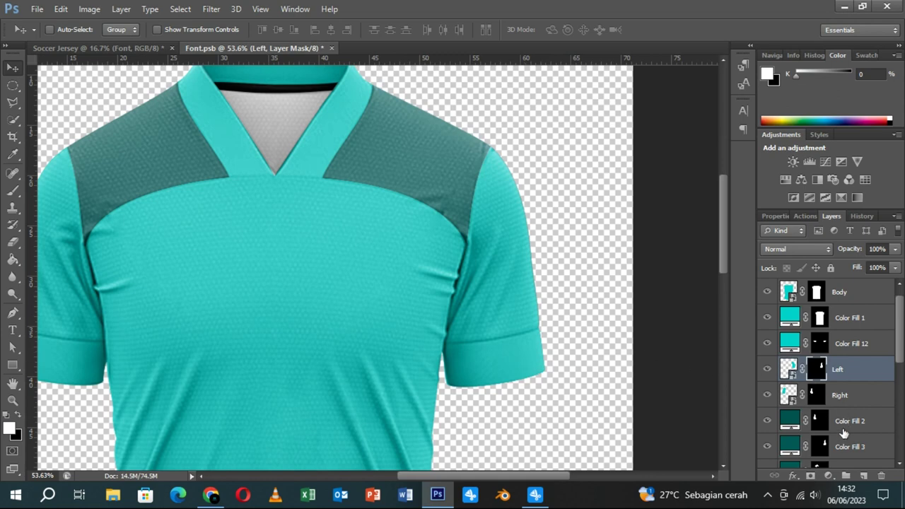
pyautogui.scroll(-3, 849, 437)
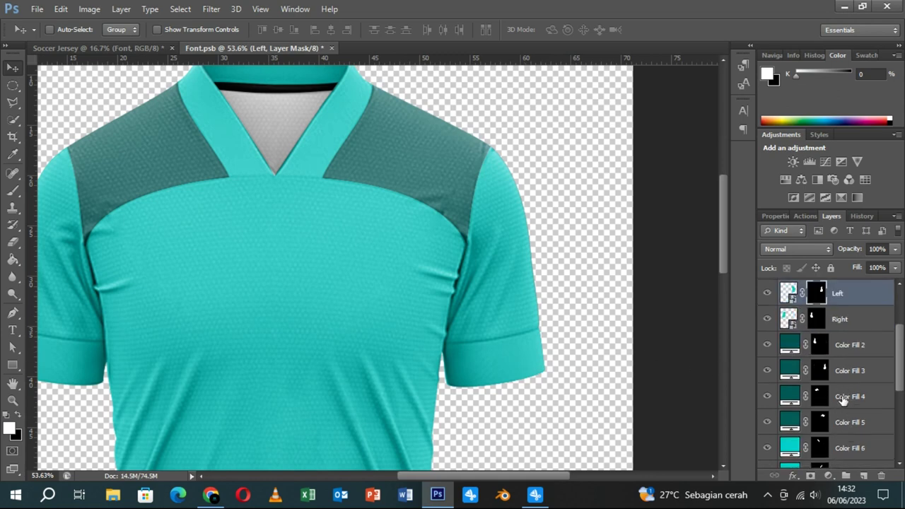
pyautogui.click(843, 397)
pyautogui.scroll(-2, 198, 247)
pyautogui.scroll(-1, 197, 242)
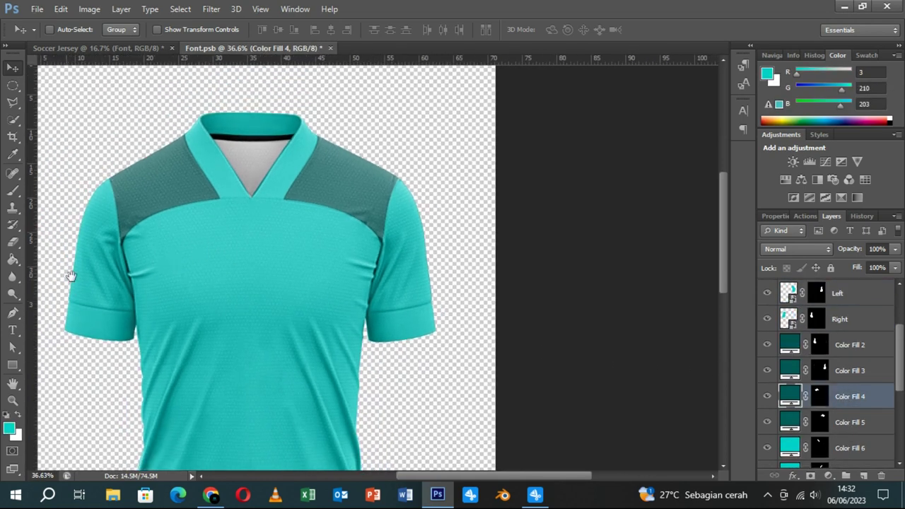
# - Draw a teal rectangle over the left-hand shoulder and Alt-drag a copy to the right-hand shoulder
pyautogui.moveTo(71, 276); pyautogui.dragTo(111, 267)
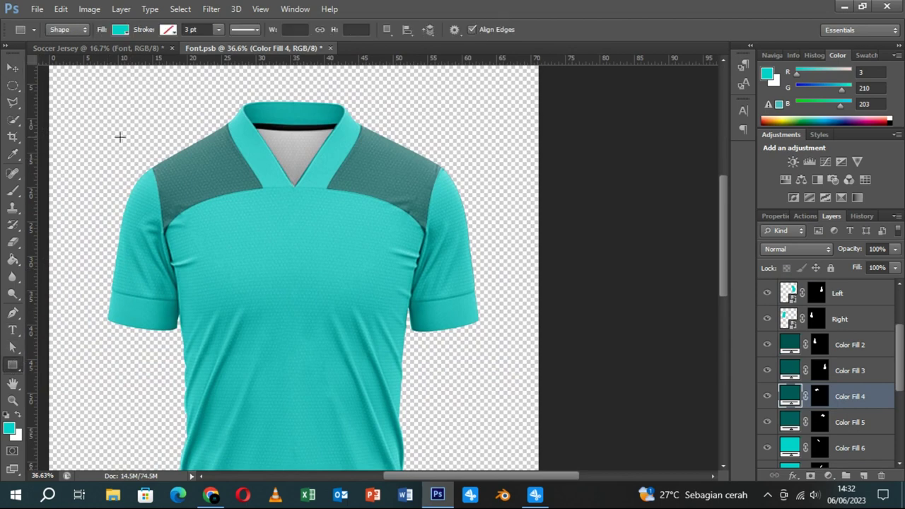
pyautogui.moveTo(123, 120)
pyautogui.mouseDown()
pyautogui.moveTo(239, 208)
pyautogui.moveTo(265, 201)
pyautogui.mouseUp()
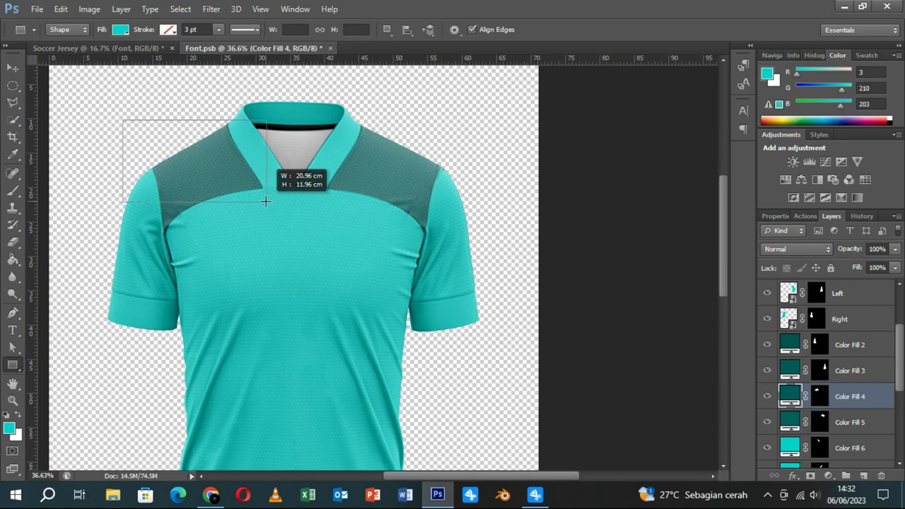
pyautogui.moveTo(265, 201); pyautogui.dragTo(265, 202)
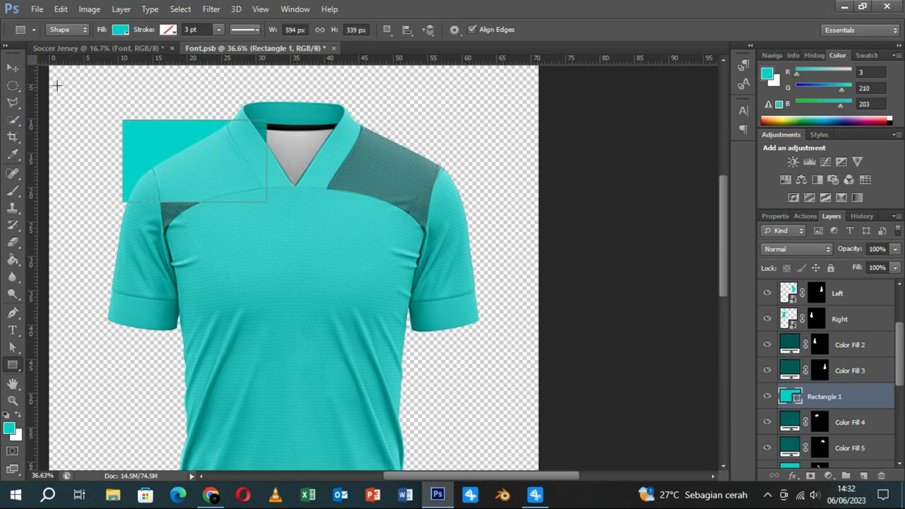
pyautogui.click(12, 68)
pyautogui.moveTo(179, 158); pyautogui.dragTo(396, 187)
# - Rename the original shoulder rectangle Right Should and open its layer options
pyautogui.doubleClick(825, 422)
pyautogui.write('Right Should')
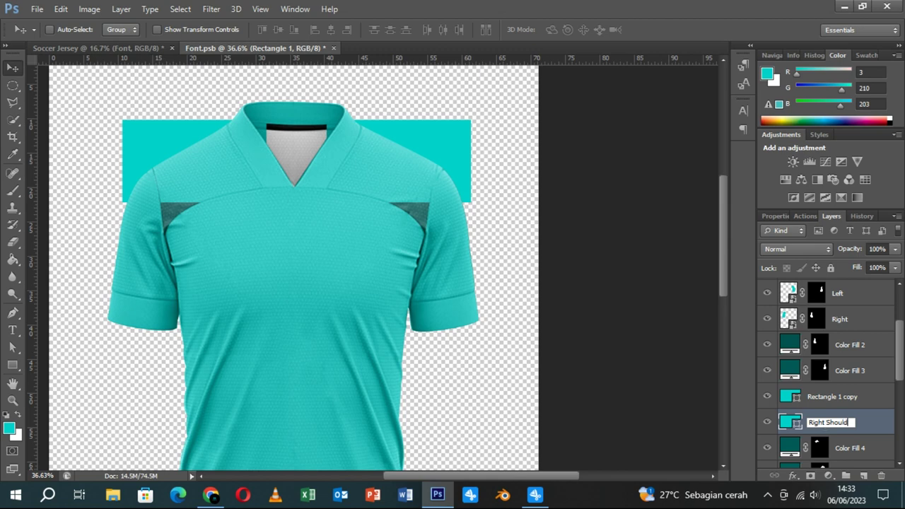
pyautogui.press('Return')
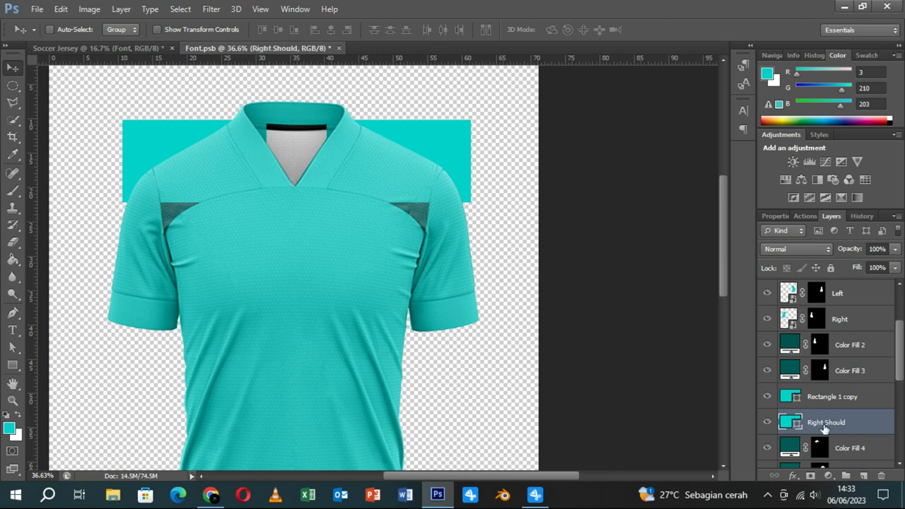
pyautogui.rightClick(824, 425)
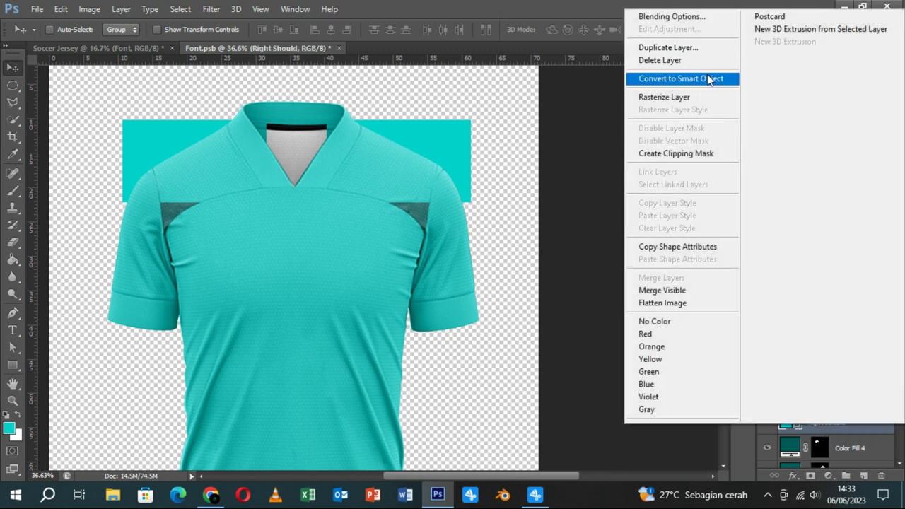
# - Convert Right Should to a smart object, then tilt and move it onto the left-hand shoulder
pyautogui.click(707, 79)
pyautogui.hotkey('ctrl', 't')
pyautogui.hotkey('ctrl', '+')
pyautogui.hotkey('ctrl', '+')
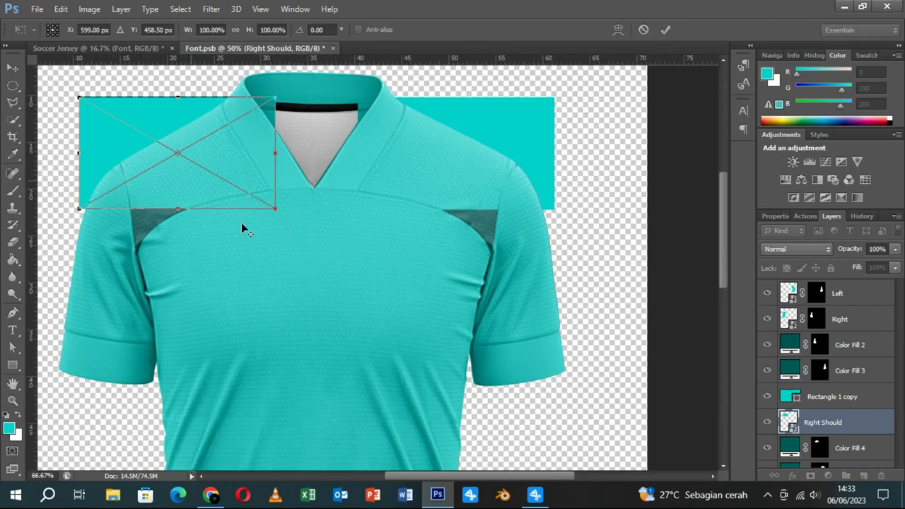
pyautogui.hotkey('ctrl', '+')
pyautogui.hotkey('ctrl', '-')
pyautogui.hotkey('ctrl', '-')
pyautogui.hotkey('ctrl', '-')
pyautogui.moveTo(297, 232)
pyautogui.mouseDown()
pyautogui.moveTo(311, 214)
pyautogui.moveTo(295, 210)
pyautogui.mouseUp()
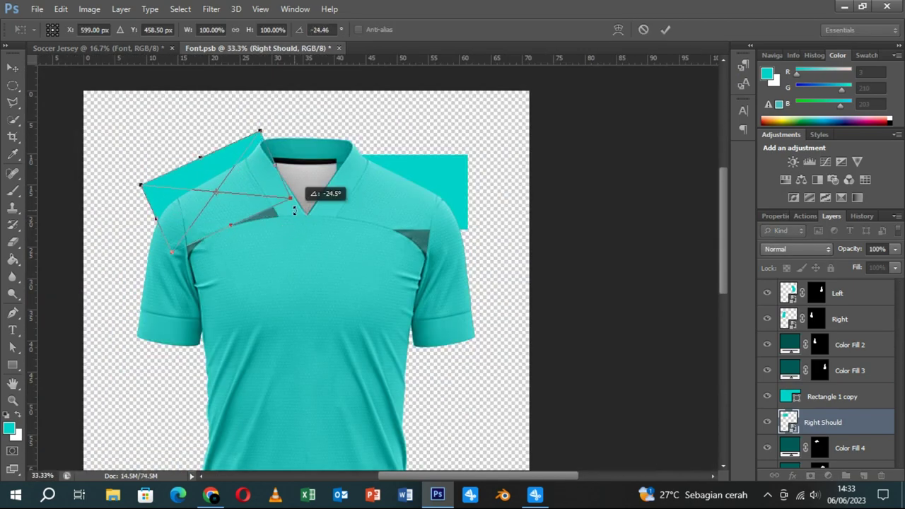
pyautogui.moveTo(235, 215); pyautogui.dragTo(239, 225)
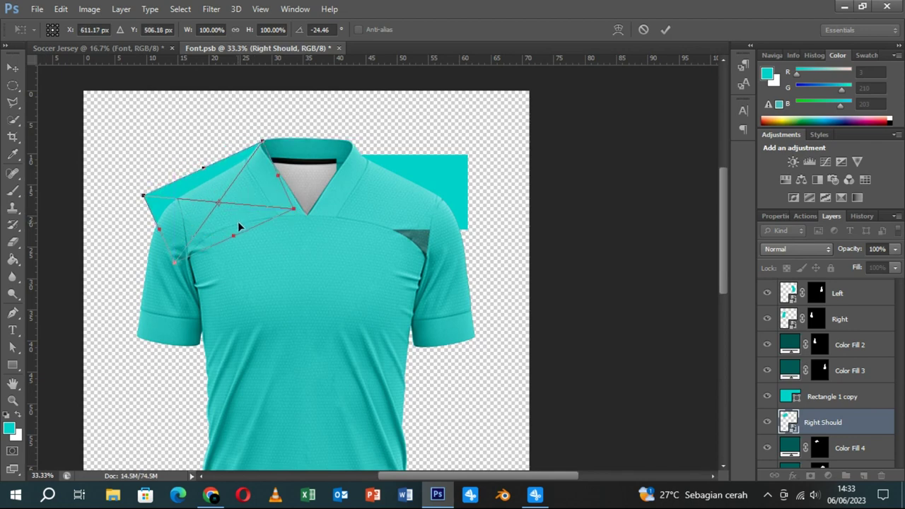
# - Warp the Right Should mesh to hug the shoulder curve and yoke seam, then commit
pyautogui.click(618, 30)
pyautogui.scroll(1, 253, 216)
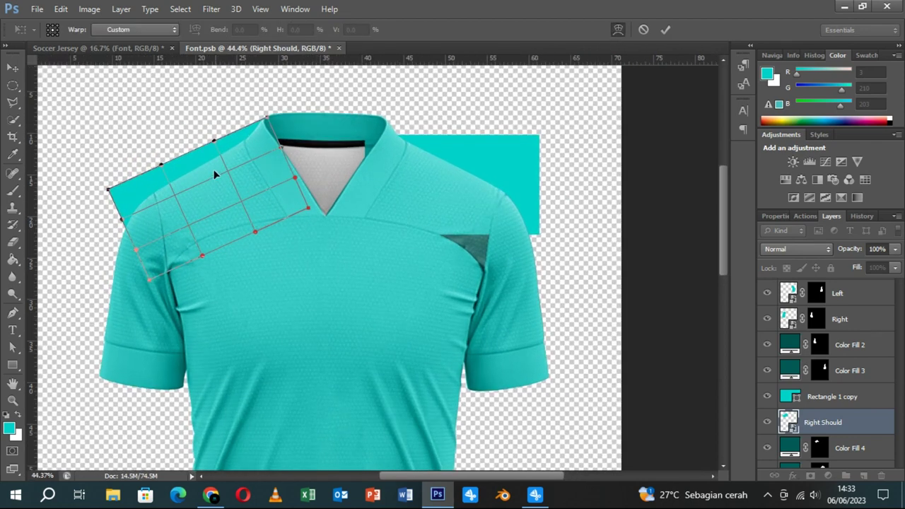
pyautogui.moveTo(150, 280); pyautogui.dragTo(162, 288)
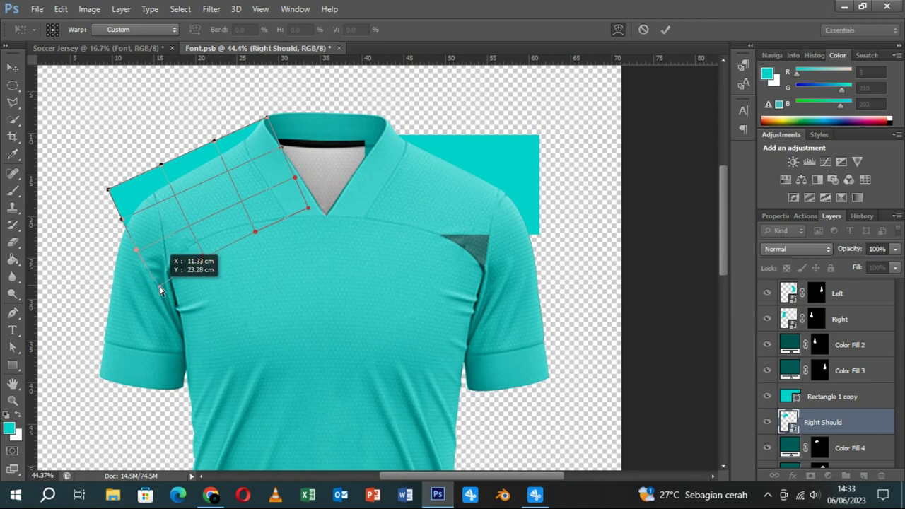
pyautogui.moveTo(109, 191); pyautogui.dragTo(120, 205)
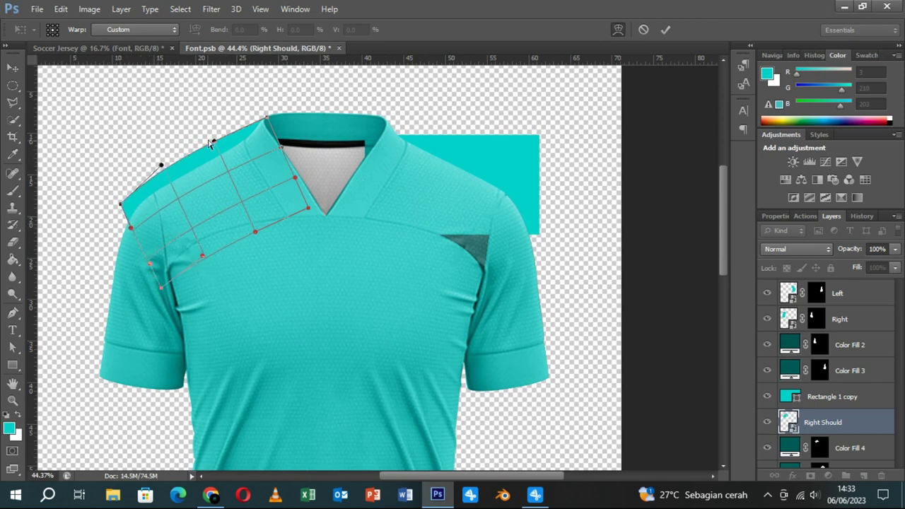
pyautogui.moveTo(121, 201); pyautogui.dragTo(124, 209)
pyautogui.moveTo(161, 165); pyautogui.dragTo(163, 169)
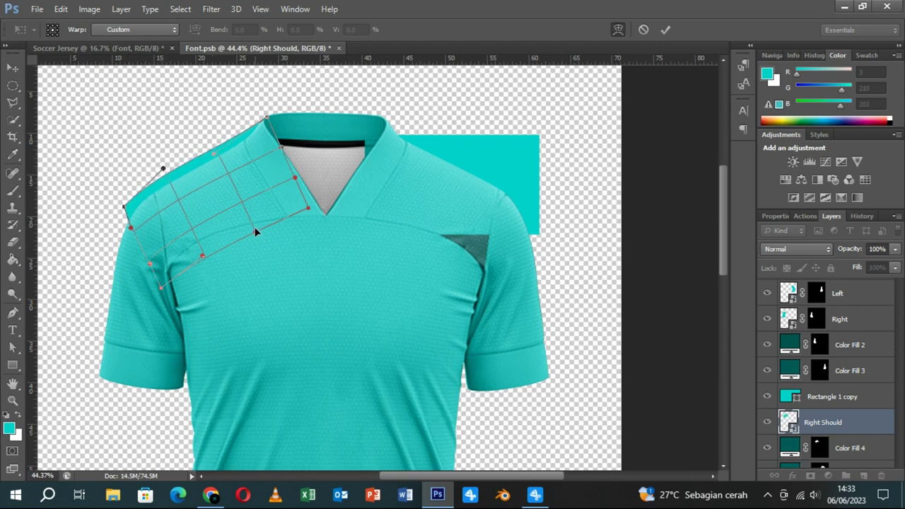
pyautogui.moveTo(307, 211); pyautogui.dragTo(310, 217)
pyautogui.moveTo(296, 179); pyautogui.dragTo(299, 190)
pyautogui.moveTo(198, 253); pyautogui.dragTo(194, 241)
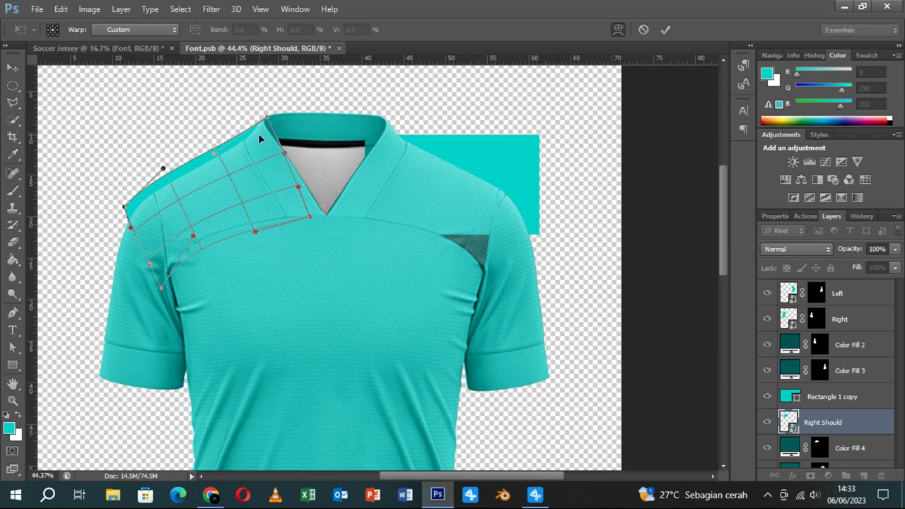
pyautogui.moveTo(266, 122); pyautogui.dragTo(266, 125)
pyautogui.moveTo(124, 210); pyautogui.dragTo(125, 212)
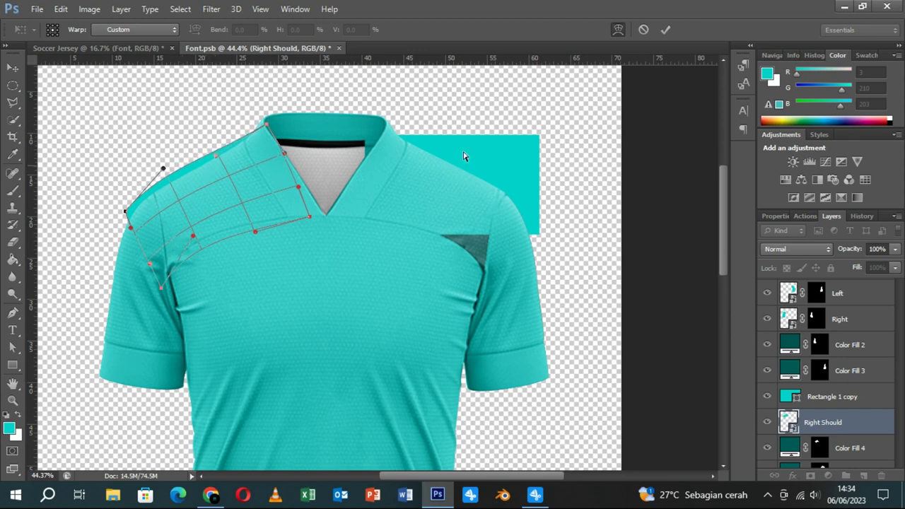
pyautogui.click(665, 29)
# - Mask Right Should to its shoulder panel and rename the rectangle copy to Left Shoud
pyautogui.keyDown('ctrl'); pyautogui.click(819, 447); pyautogui.keyUp('ctrl')
pyautogui.click(810, 476)
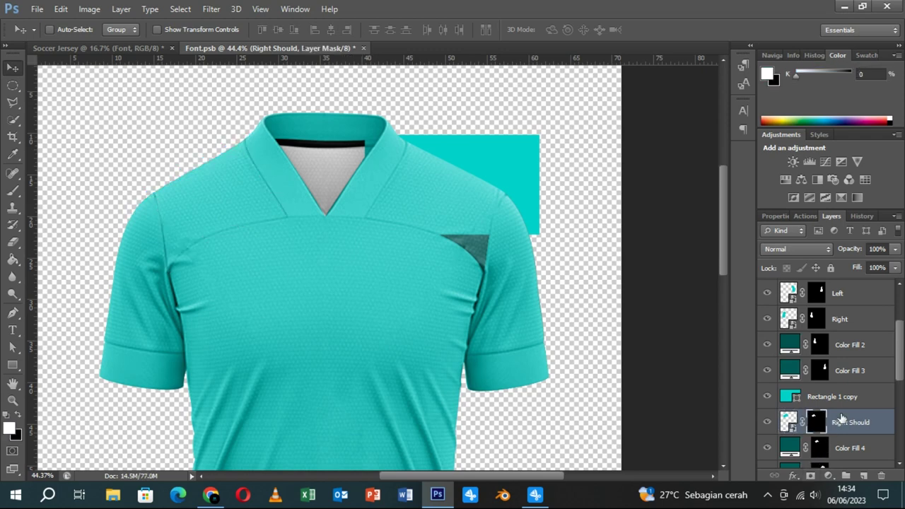
pyautogui.doubleClick(837, 397)
pyautogui.write('Lef')
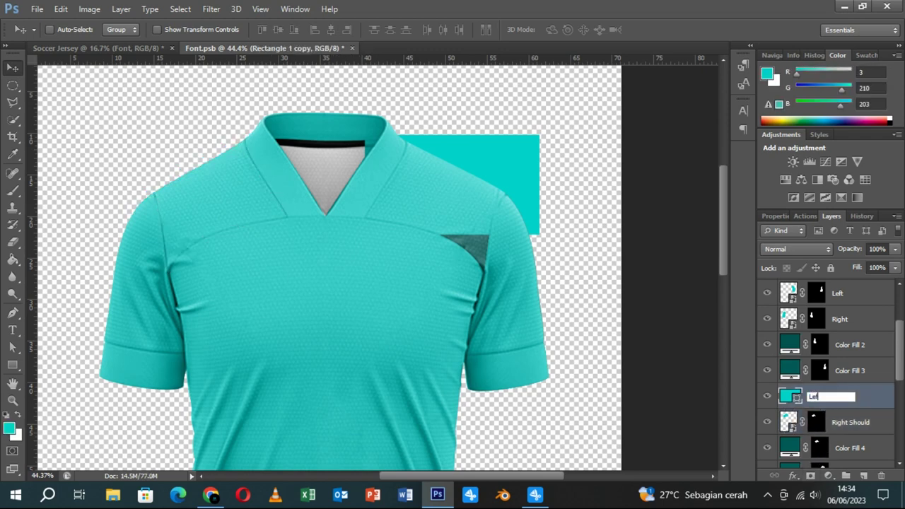
pyautogui.write('t S')
pyautogui.press('Return')
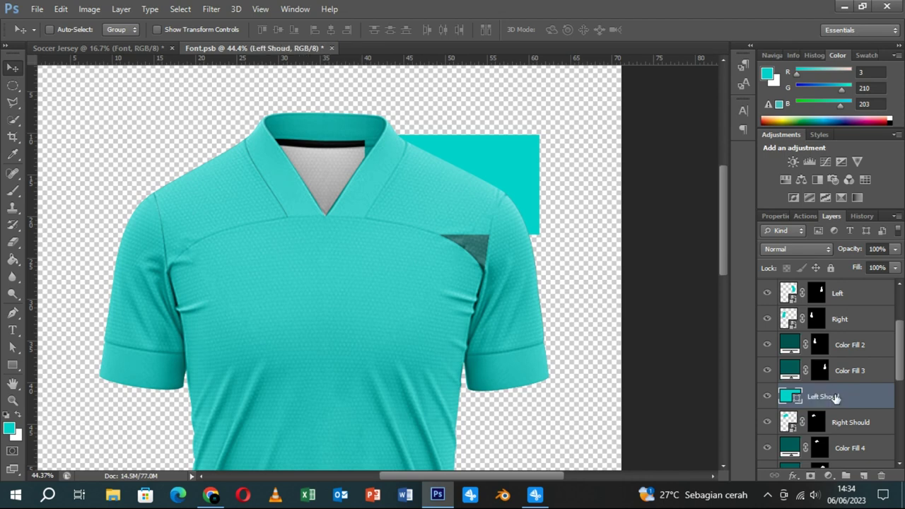
# - Make Left Shoud a smart object, then tilt and move it onto the right-hand shoulder
pyautogui.rightClick(835, 398)
pyautogui.click(581, 136)
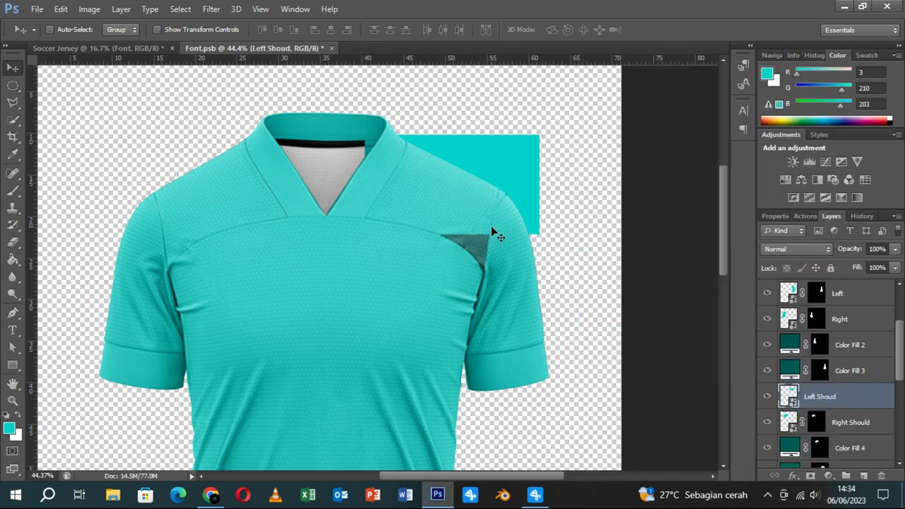
pyautogui.hotkey('ctrl', 't')
pyautogui.moveTo(568, 231); pyautogui.dragTo(545, 270)
pyautogui.moveTo(510, 230)
pyautogui.mouseDown()
pyautogui.moveTo(495, 247)
pyautogui.moveTo(541, 244)
pyautogui.moveTo(496, 224)
pyautogui.mouseUp()
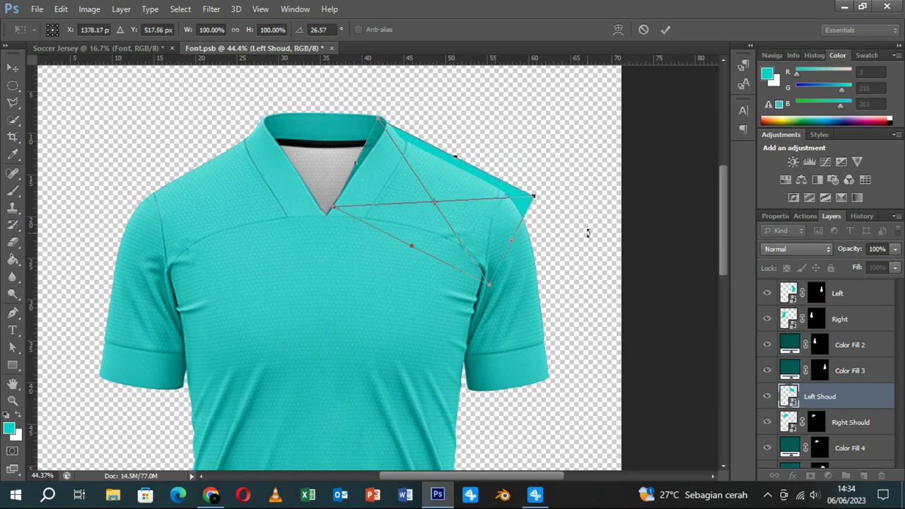
# - Warp Left Shoud along the shoulder, sleeve and V-neck edges, then commit
pyautogui.click(619, 29)
pyautogui.moveTo(537, 202); pyautogui.dragTo(491, 181)
pyautogui.moveTo(431, 145); pyautogui.dragTo(434, 156)
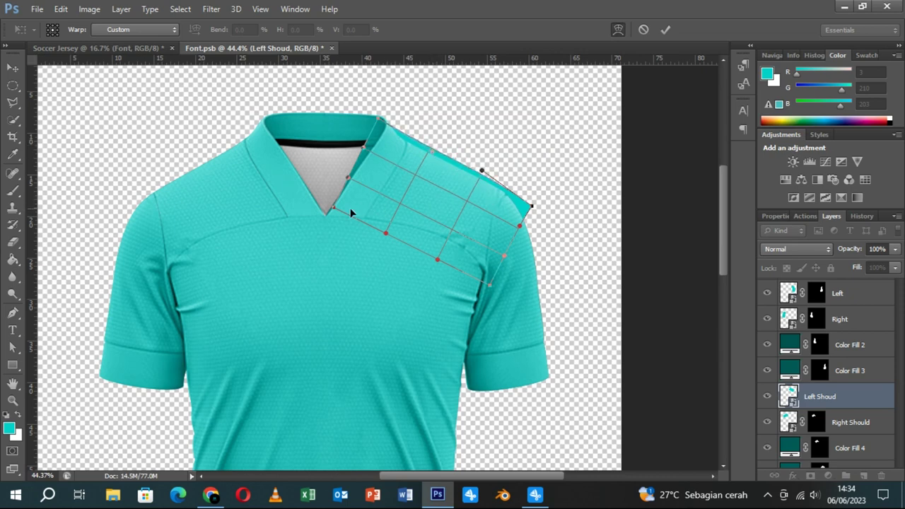
pyautogui.moveTo(338, 211)
pyautogui.mouseDown()
pyautogui.moveTo(359, 160)
pyautogui.moveTo(357, 189)
pyautogui.mouseUp()
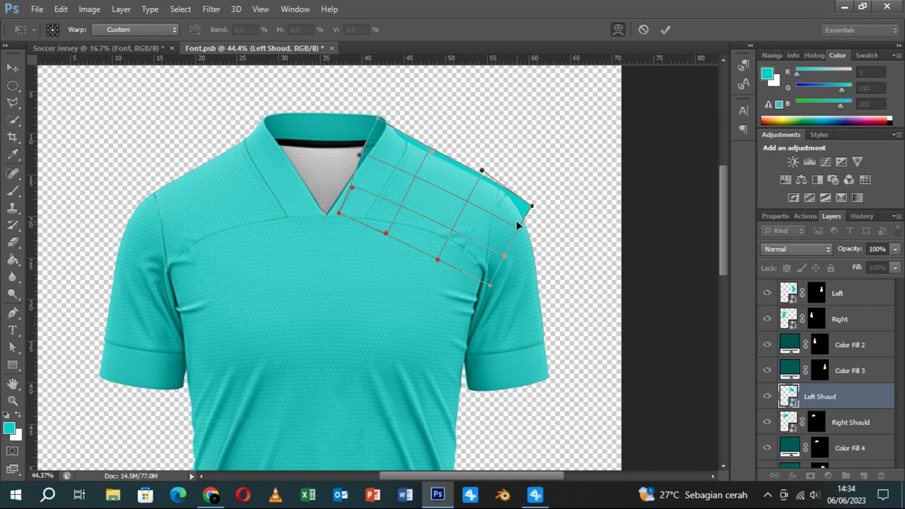
pyautogui.moveTo(531, 206); pyautogui.dragTo(525, 211)
pyautogui.moveTo(483, 170); pyautogui.dragTo(489, 167)
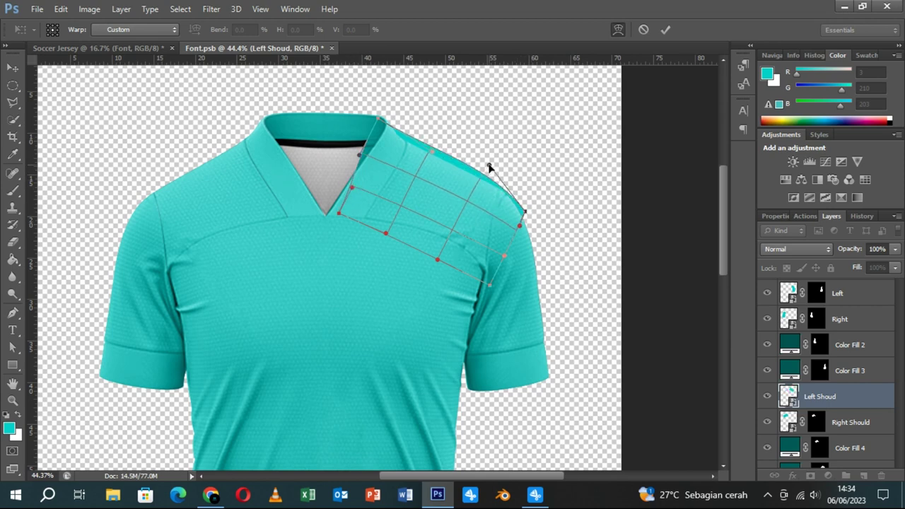
pyautogui.moveTo(527, 213); pyautogui.dragTo(527, 206)
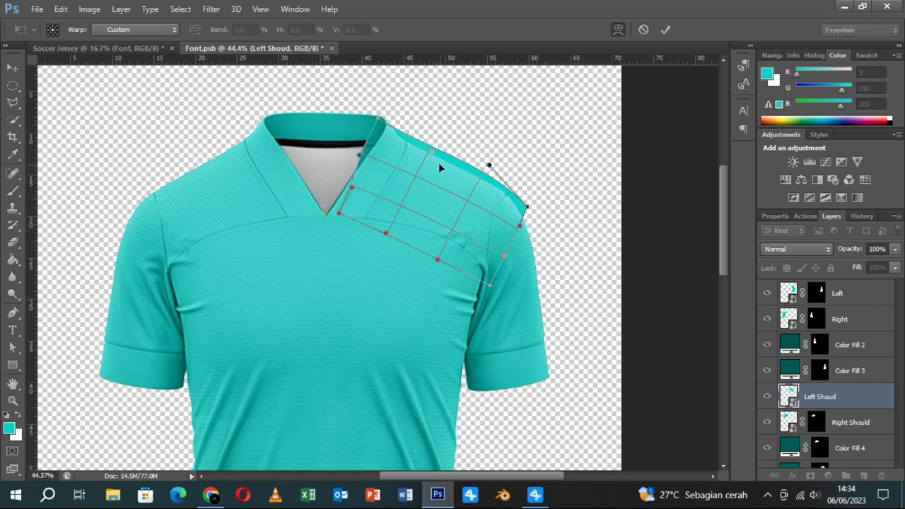
pyautogui.moveTo(379, 118); pyautogui.dragTo(381, 116)
pyautogui.moveTo(441, 194); pyautogui.dragTo(450, 191)
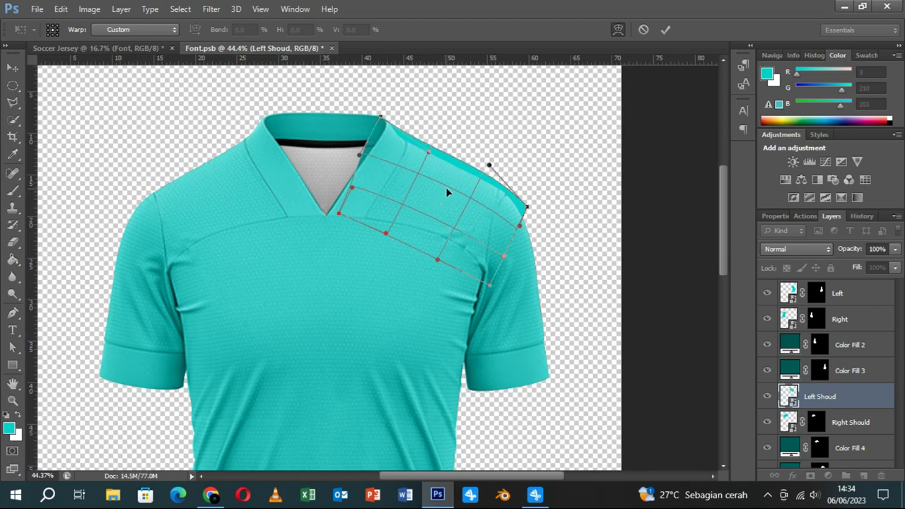
pyautogui.moveTo(438, 259); pyautogui.dragTo(448, 241)
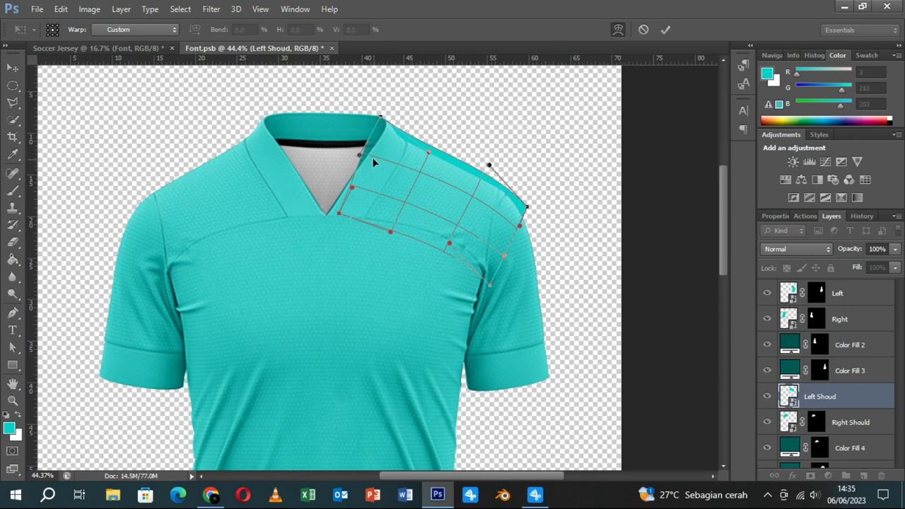
pyautogui.moveTo(373, 160); pyautogui.dragTo(374, 153)
pyautogui.click(665, 31)
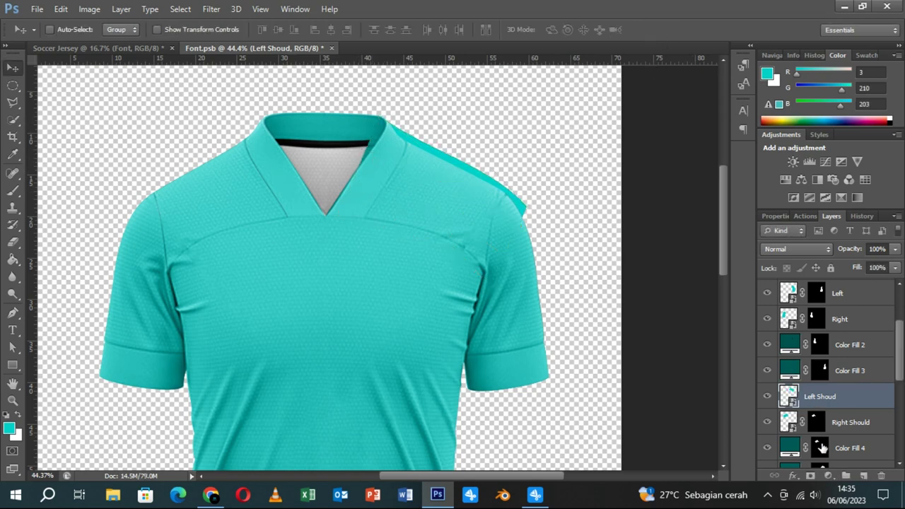
# - Mask Left Shoud to the right-hand shoulder panel
pyautogui.scroll(-1, 822, 453)
pyautogui.keyDown('ctrl'); pyautogui.click(821, 459); pyautogui.keyUp('ctrl')
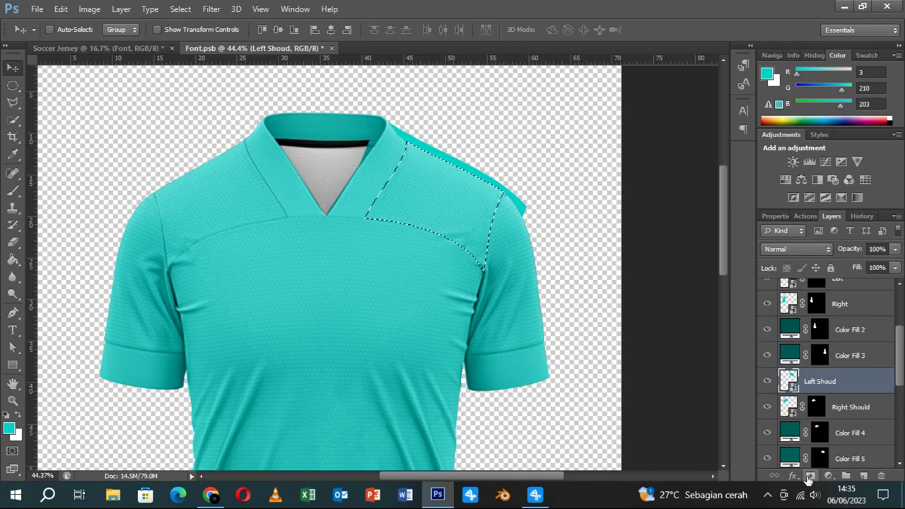
pyautogui.click(829, 476)
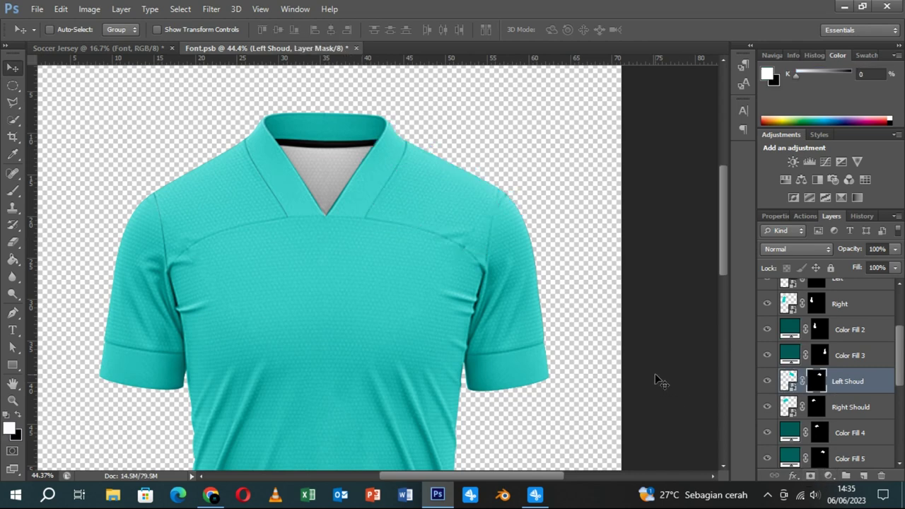
pyautogui.scroll(-3, 867, 406)
pyautogui.scroll(-2, 863, 406)
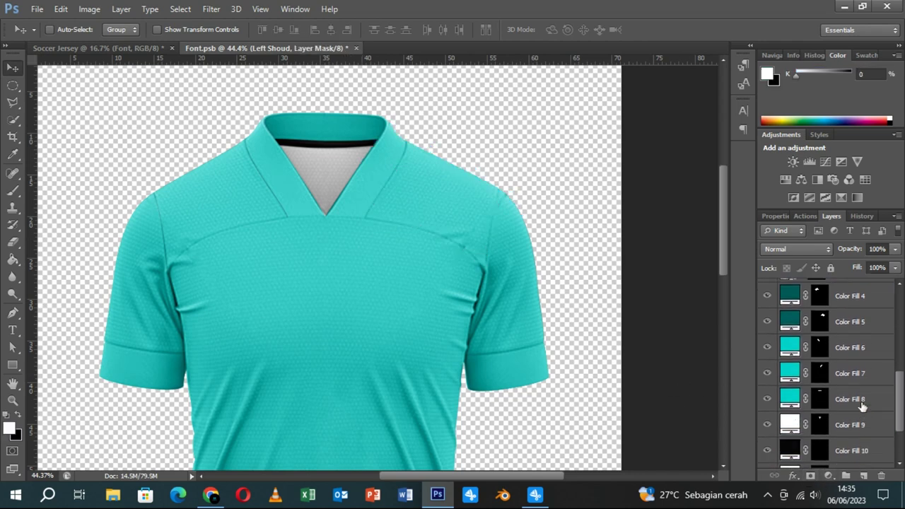
pyautogui.scroll(-1, 863, 406)
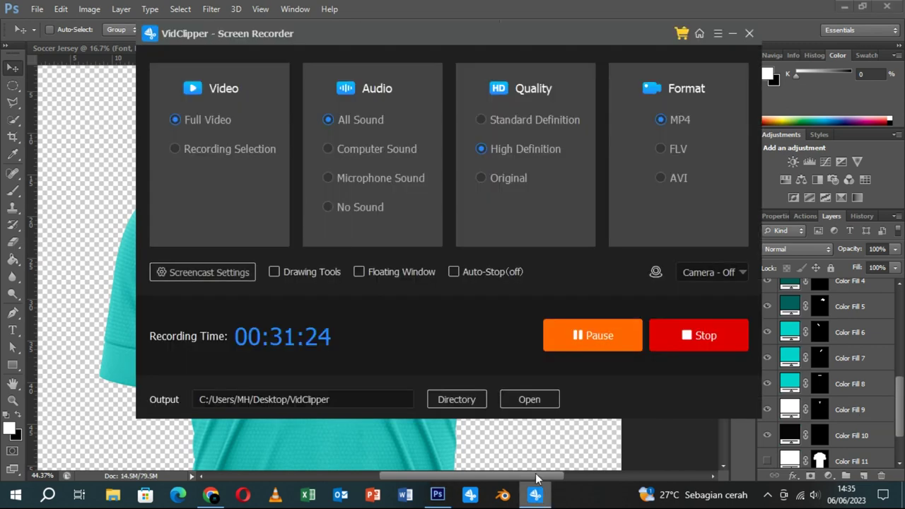
pyautogui.click(535, 497)
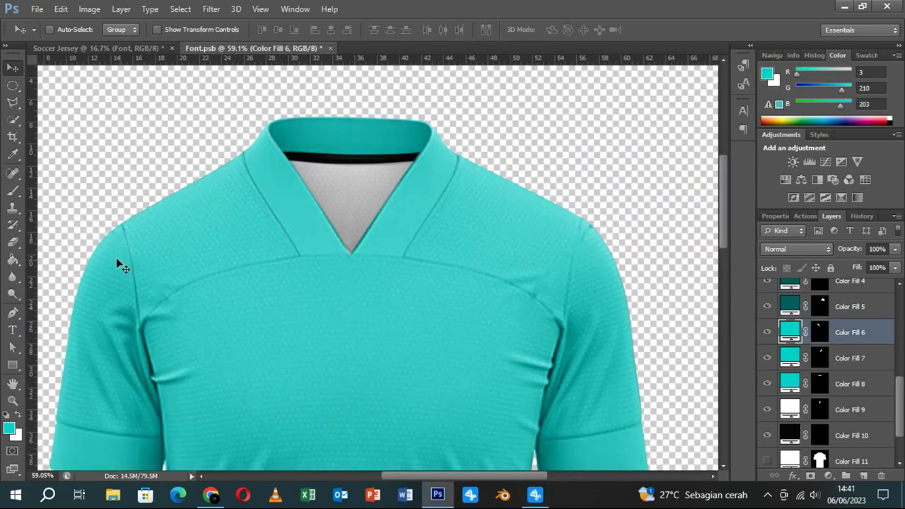
# - Draw a teal rectangle over the collar, centre it horizontally, and duplicate it twice
pyautogui.click(13, 365)
pyautogui.moveTo(248, 110); pyautogui.dragTo(452, 166)
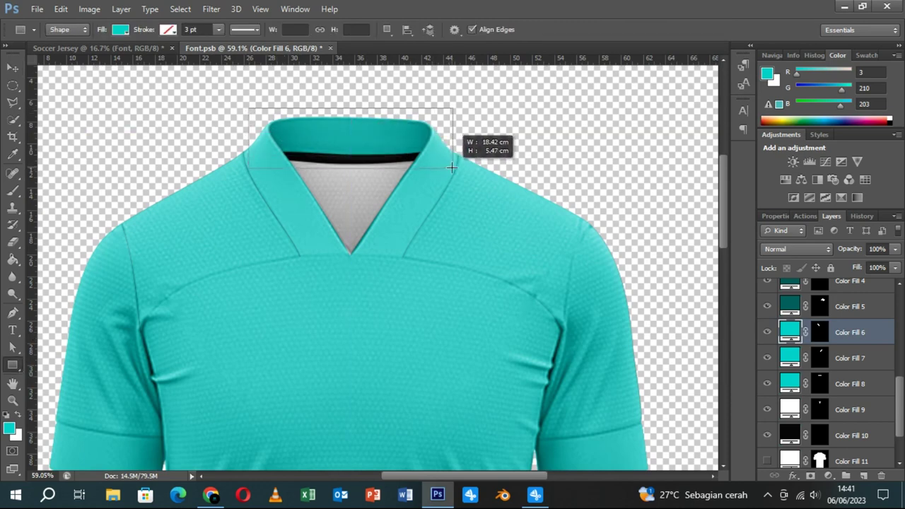
pyautogui.moveTo(452, 167); pyautogui.dragTo(452, 167)
pyautogui.click(13, 68)
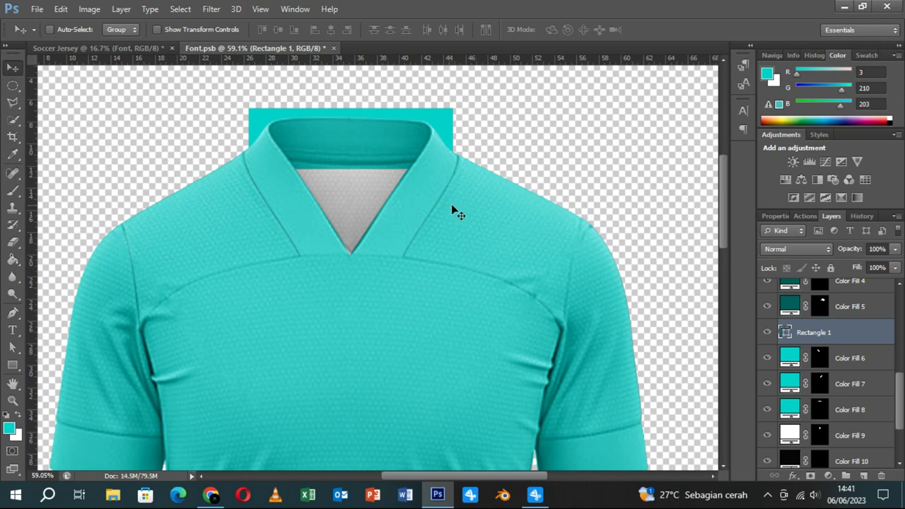
pyautogui.click(333, 32)
pyautogui.hotkey('ctrl', 'j')
pyautogui.hotkey('ctrl', 'j')
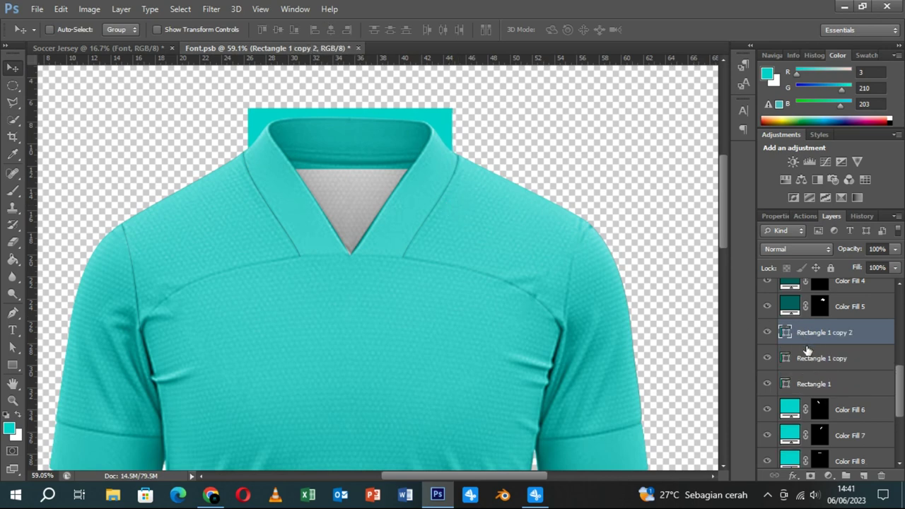
# - Rename the original rectangle to R. Neck and convert it to a smart object
pyautogui.doubleClick(810, 384)
pyautogui.write('R')
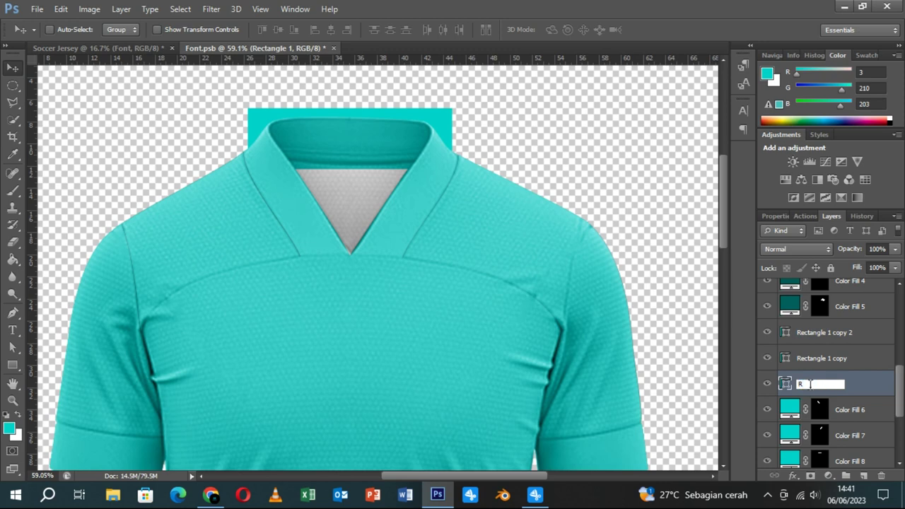
pyautogui.write('. Neck')
pyautogui.press('Return')
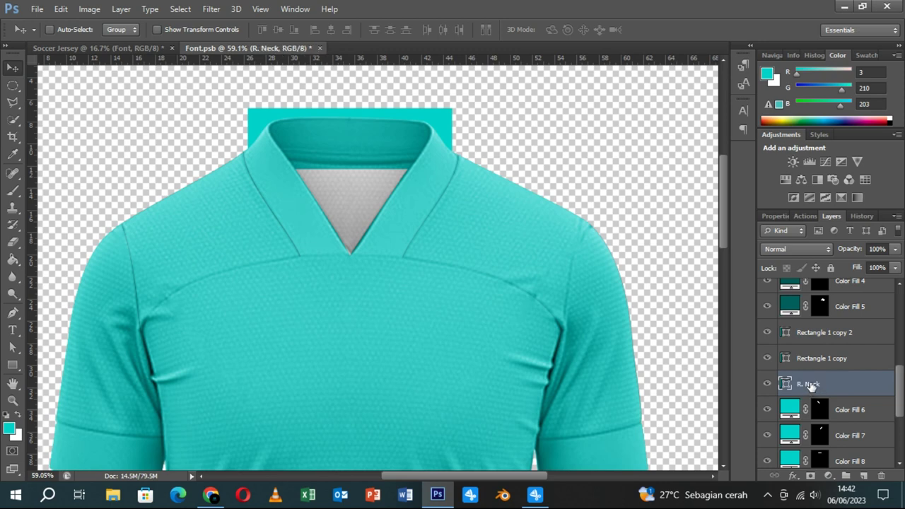
pyautogui.rightClick(809, 388)
pyautogui.click(565, 141)
# - Rotate R. Neck and place the strip over the left collar band by the V-neck
pyautogui.hotkey('ctrl', 't')
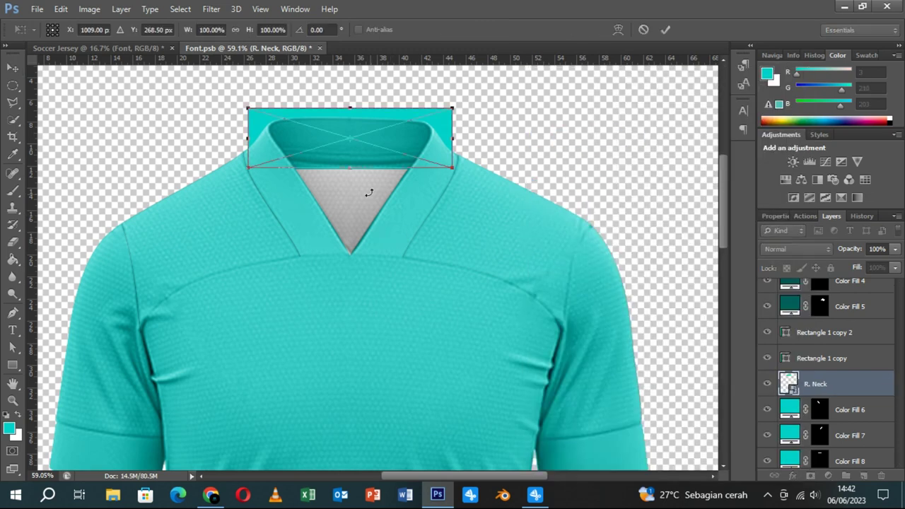
pyautogui.moveTo(468, 177); pyautogui.dragTo(488, 207)
pyautogui.moveTo(414, 257)
pyautogui.mouseDown()
pyautogui.moveTo(372, 243)
pyautogui.moveTo(350, 263)
pyautogui.mouseUp()
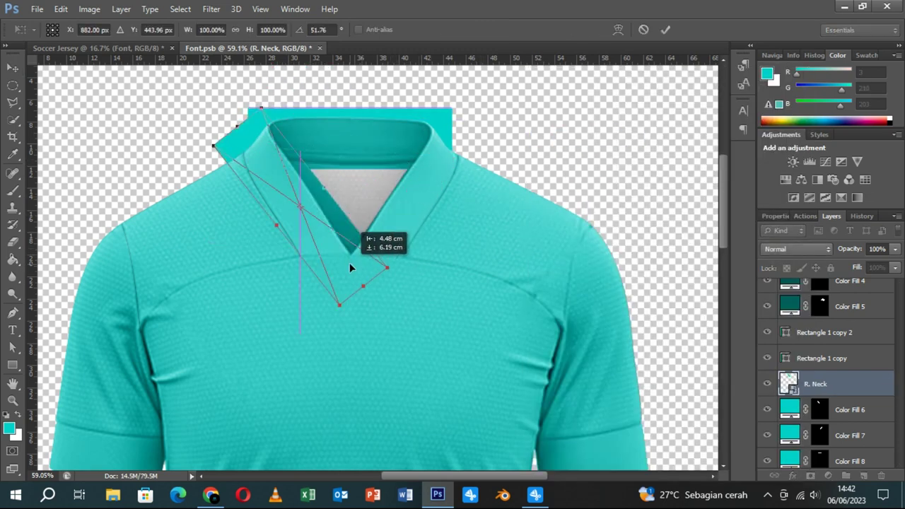
pyautogui.moveTo(404, 259)
pyautogui.mouseDown()
pyautogui.moveTo(401, 271)
pyautogui.moveTo(335, 274)
pyautogui.mouseUp()
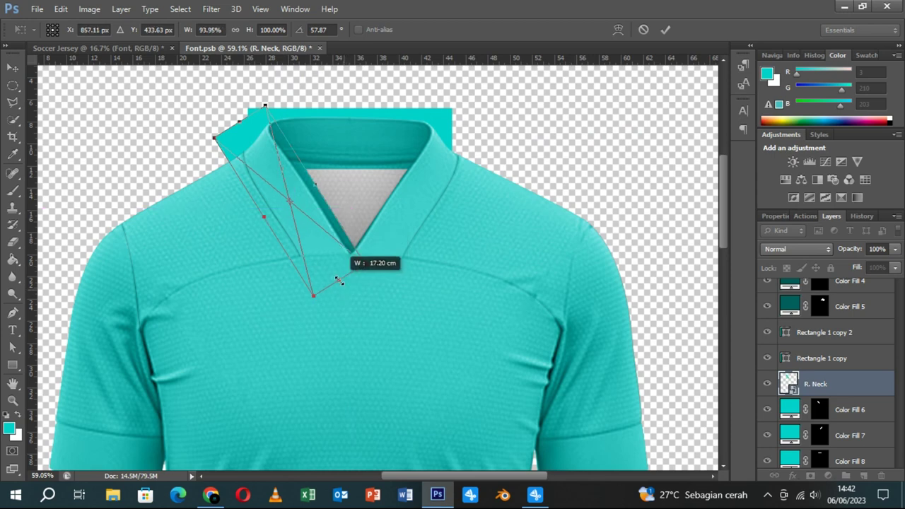
pyautogui.moveTo(245, 126); pyautogui.dragTo(249, 133)
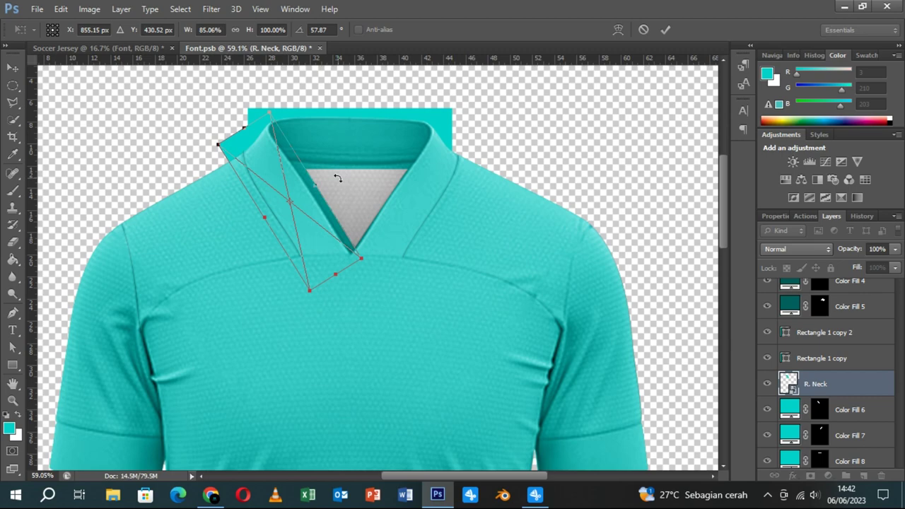
pyautogui.hotkey('ctrl', 'z')
pyautogui.hotkey('alt', 'z')
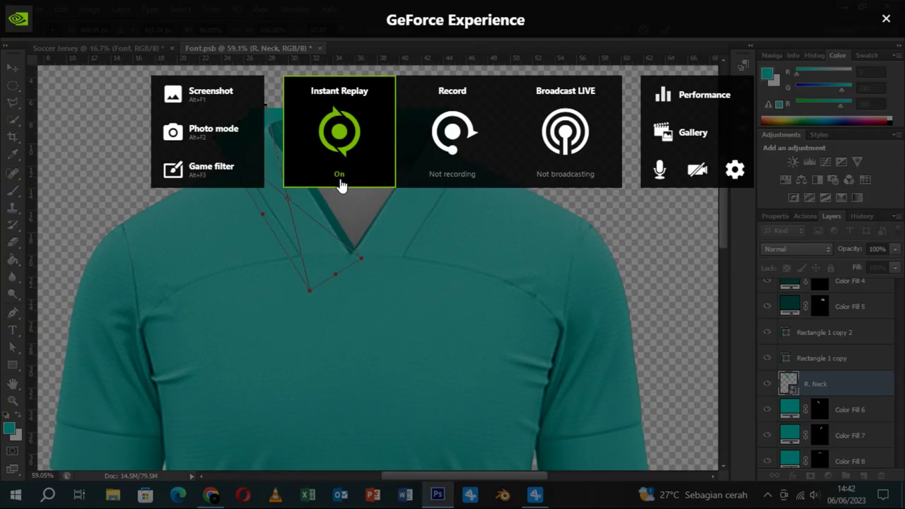
pyautogui.hotkey('alt', 'z')
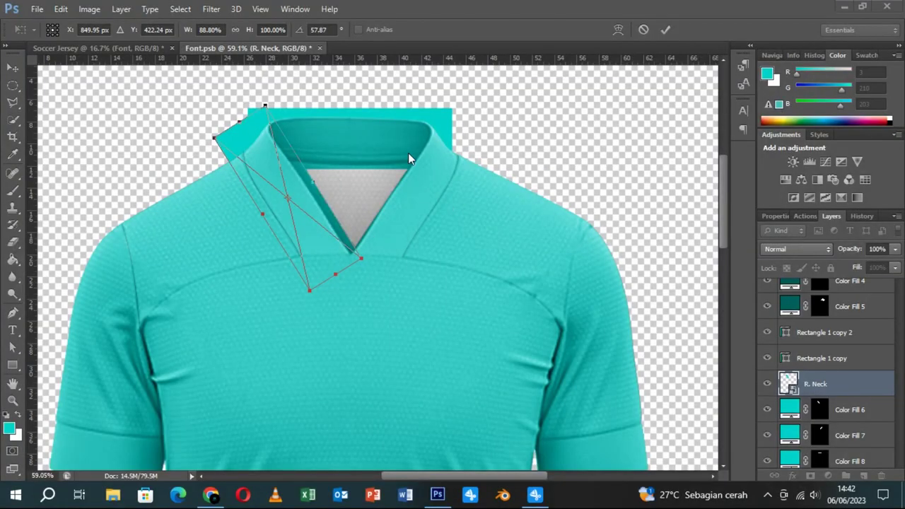
# - Warp R. Neck to curve along the left collar band into the V, then commit
pyautogui.click(618, 29)
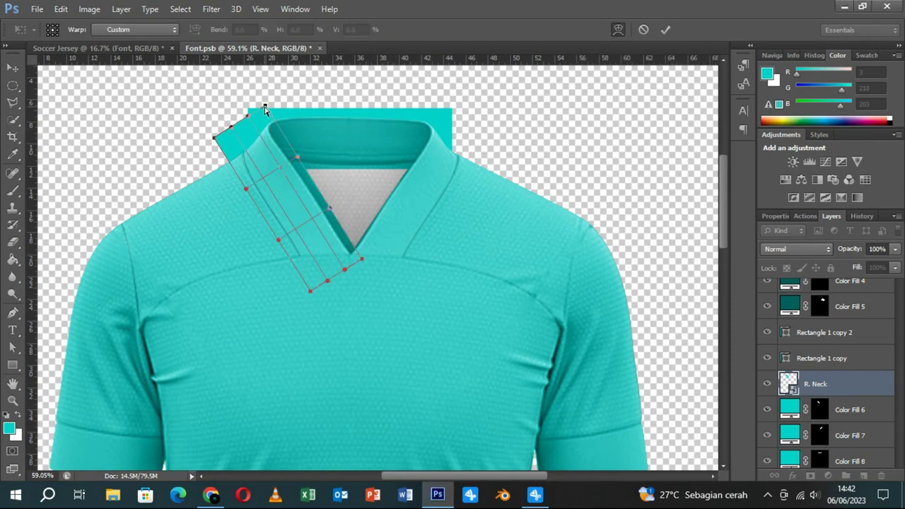
pyautogui.moveTo(264, 108); pyautogui.dragTo(273, 110)
pyautogui.moveTo(214, 137); pyautogui.dragTo(243, 126)
pyautogui.moveTo(246, 189); pyautogui.dragTo(221, 184)
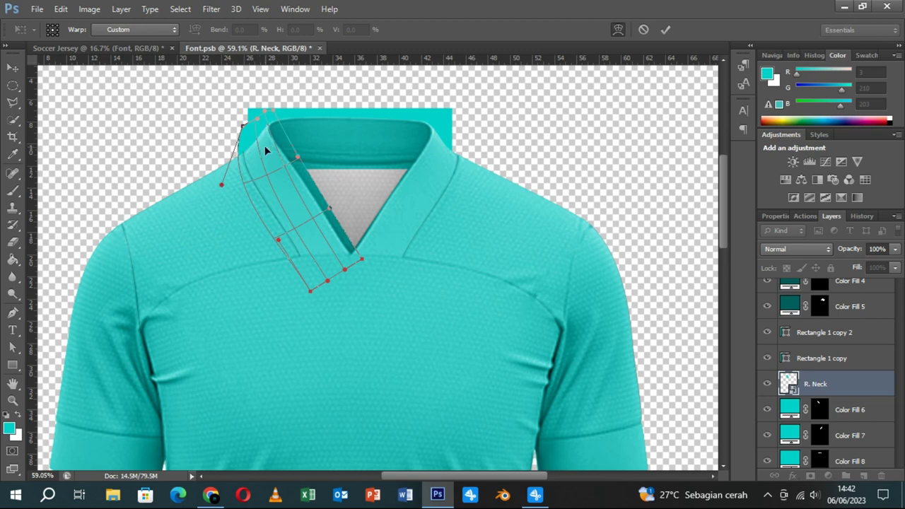
pyautogui.moveTo(225, 184); pyautogui.dragTo(236, 188)
pyautogui.moveTo(242, 126)
pyautogui.mouseDown()
pyautogui.moveTo(246, 144)
pyautogui.moveTo(239, 141)
pyautogui.mouseUp()
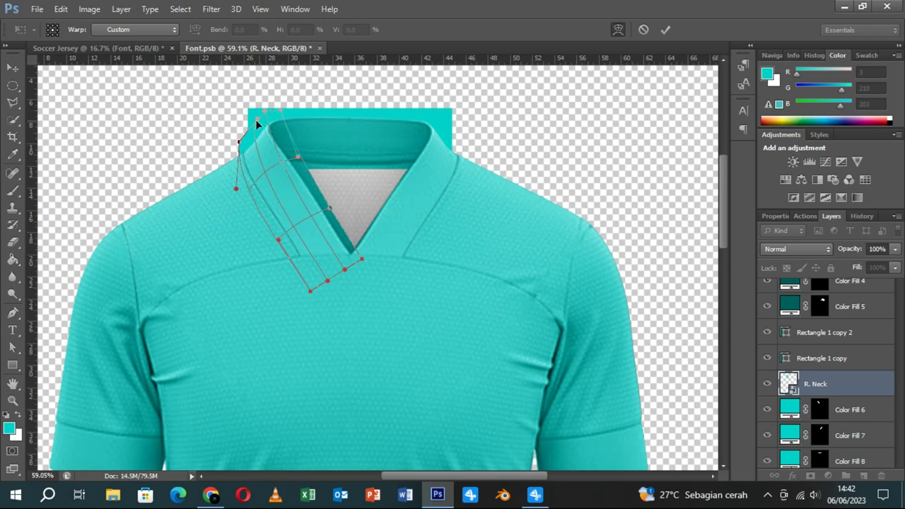
pyautogui.moveTo(263, 115); pyautogui.dragTo(268, 138)
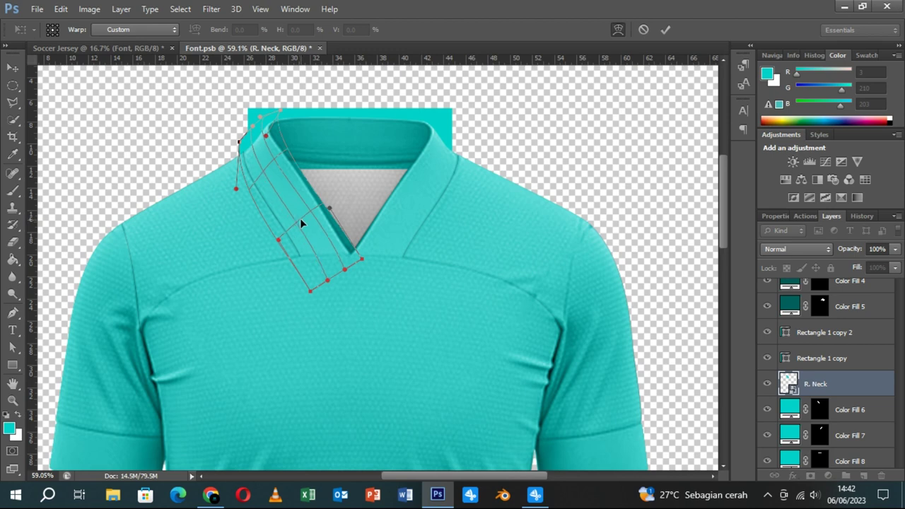
pyautogui.moveTo(278, 241); pyautogui.dragTo(286, 230)
pyautogui.moveTo(363, 264); pyautogui.dragTo(353, 254)
pyautogui.moveTo(331, 209); pyautogui.dragTo(333, 206)
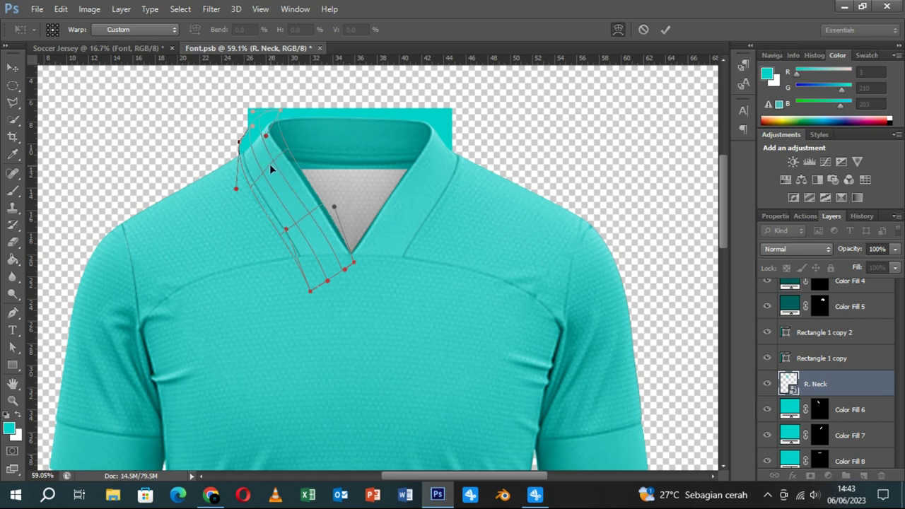
pyautogui.click(665, 30)
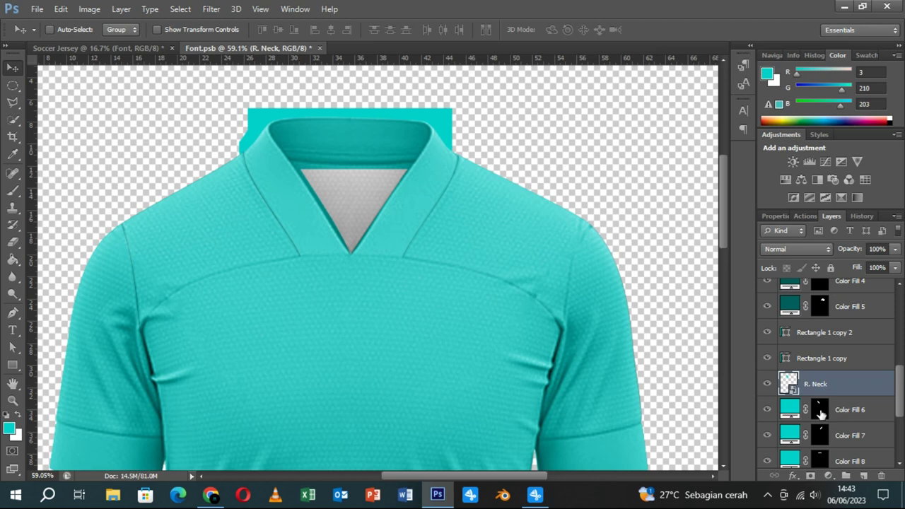
pyautogui.keyDown('ctrl'); pyautogui.click(819, 410); pyautogui.keyUp('ctrl')
# - Mask R. Neck to the collar selection and rename Rectangle 1 copy to L. Neck
pyautogui.click(811, 476)
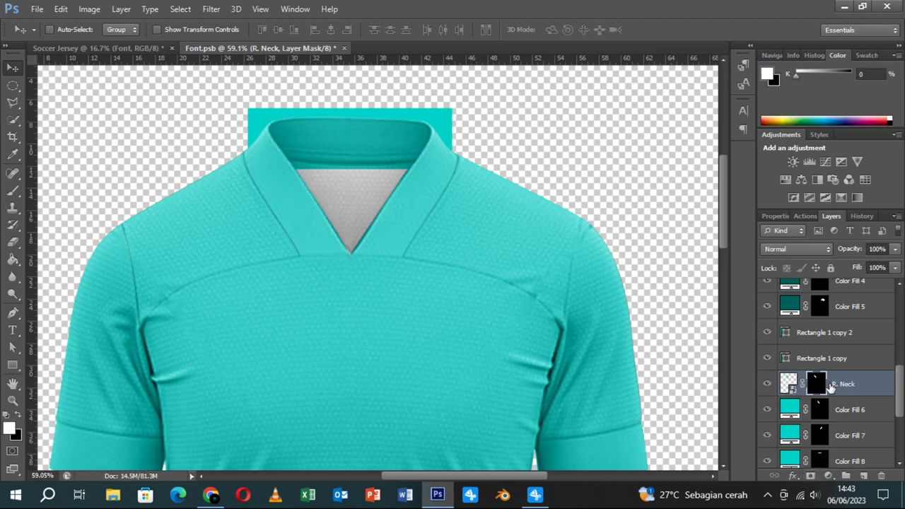
pyautogui.click(831, 360)
pyautogui.doubleClick(832, 360)
pyautogui.write('L')
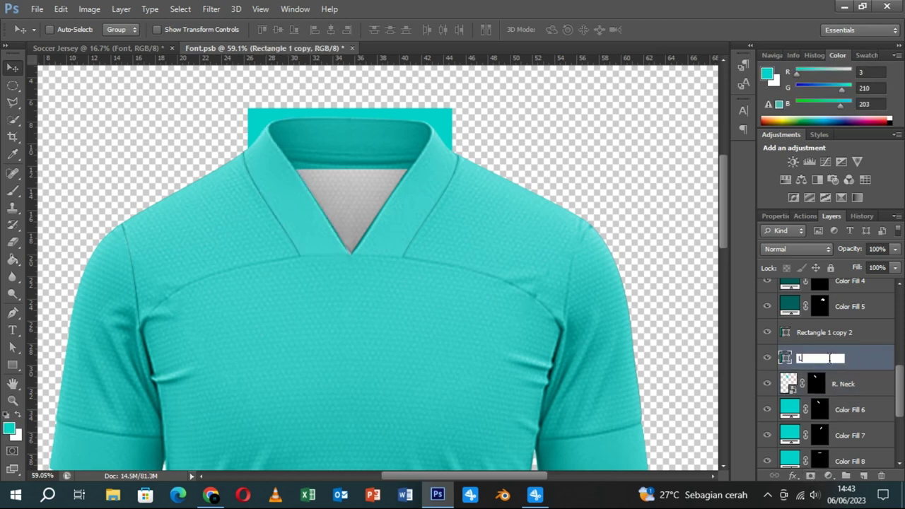
pyautogui.write('.')
pyautogui.write(' Neck')
pyautogui.press('Return')
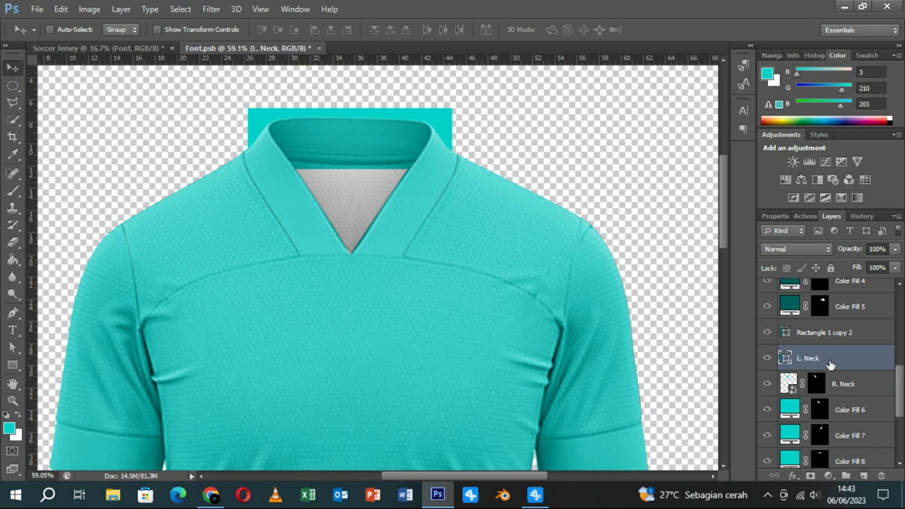
pyautogui.rightClick(831, 362)
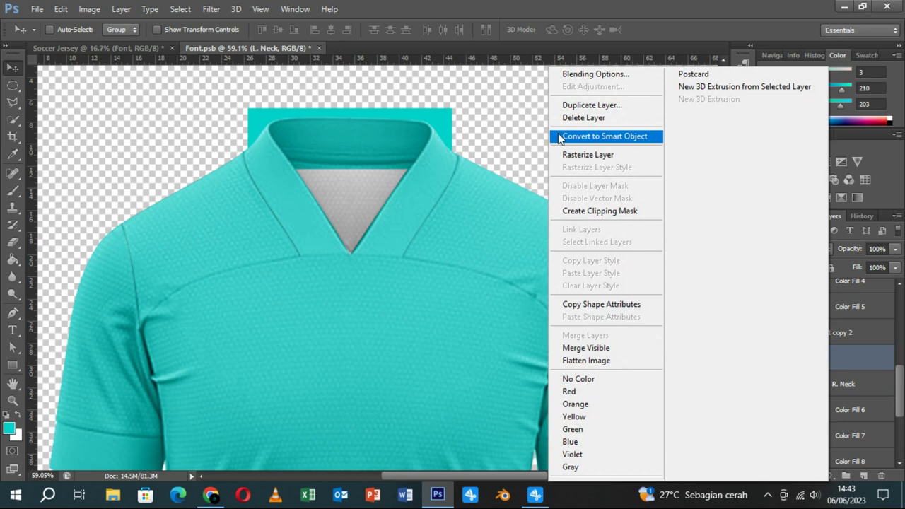
# - Convert L. Neck to a smart object, rotate it along the right collar band and narrow it
pyautogui.click(558, 135)
pyautogui.hotkey('ctrl', 't')
pyautogui.moveTo(450, 139)
pyautogui.mouseDown()
pyautogui.moveTo(360, 142)
pyautogui.moveTo(422, 182)
pyautogui.moveTo(441, 182)
pyautogui.moveTo(436, 204)
pyautogui.mouseUp()
pyautogui.moveTo(353, 293); pyautogui.dragTo(360, 285)
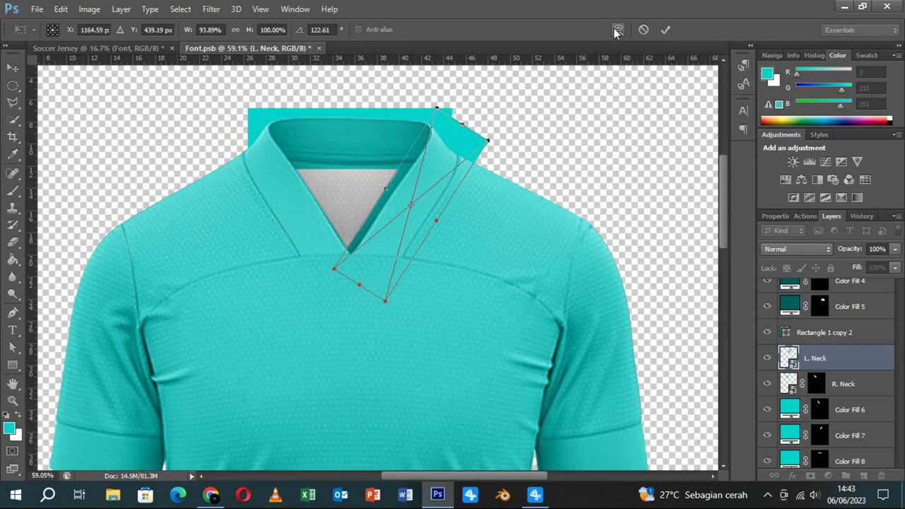
# - Warp the L. Neck strip so it bends along the right collar into the V
pyautogui.click(618, 30)
pyautogui.moveTo(487, 143); pyautogui.dragTo(477, 138)
pyautogui.moveTo(439, 108); pyautogui.dragTo(422, 110)
pyautogui.moveTo(477, 138); pyautogui.dragTo(458, 130)
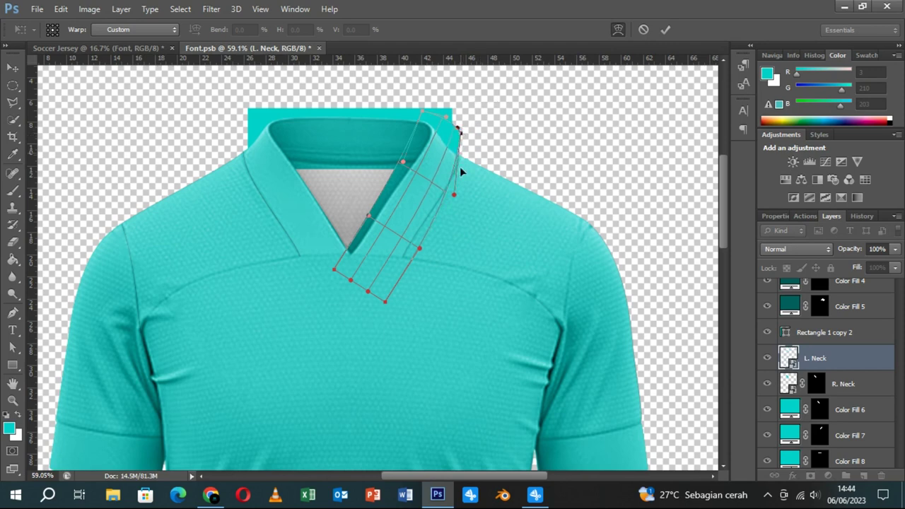
pyautogui.moveTo(454, 194); pyautogui.dragTo(470, 190)
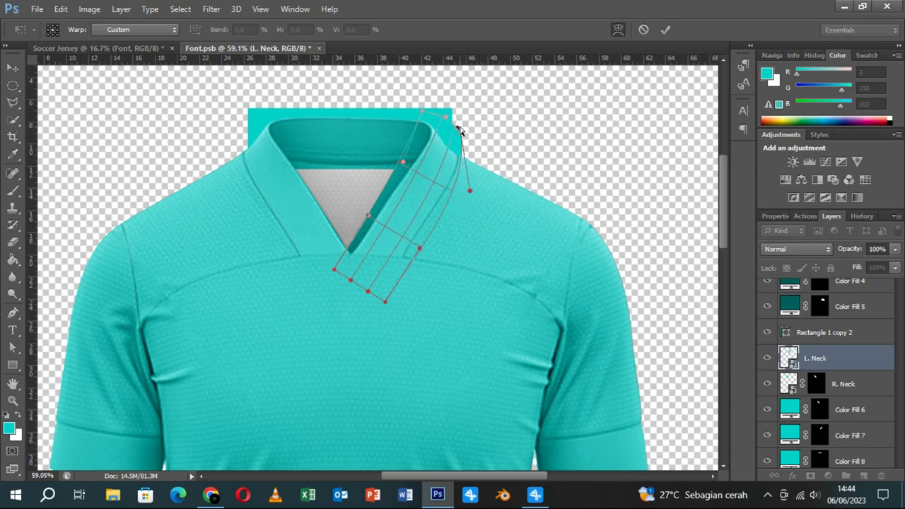
pyautogui.moveTo(445, 116); pyautogui.dragTo(429, 108)
pyautogui.moveTo(403, 161)
pyautogui.mouseDown()
pyautogui.moveTo(430, 150)
pyautogui.moveTo(435, 174)
pyautogui.mouseUp()
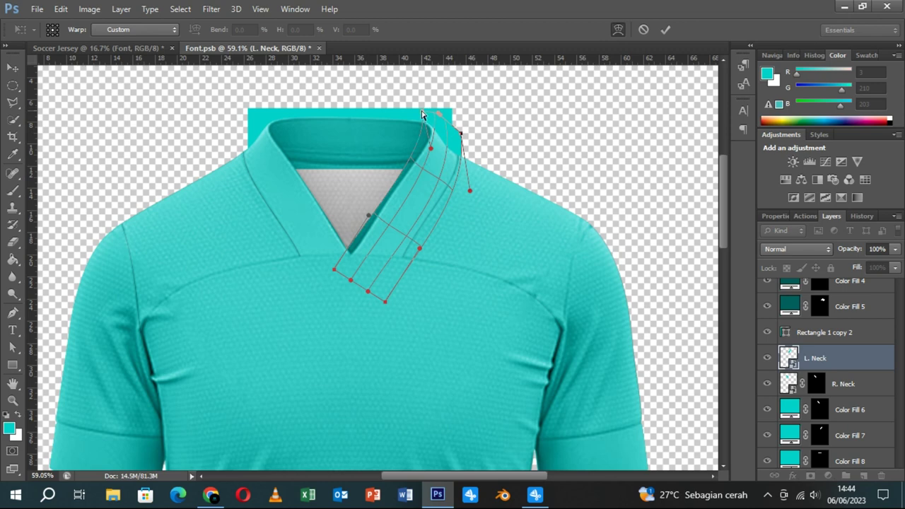
pyautogui.moveTo(469, 189); pyautogui.dragTo(476, 186)
pyautogui.moveTo(431, 148)
pyautogui.mouseDown()
pyautogui.moveTo(440, 142)
pyautogui.moveTo(432, 177)
pyautogui.mouseUp()
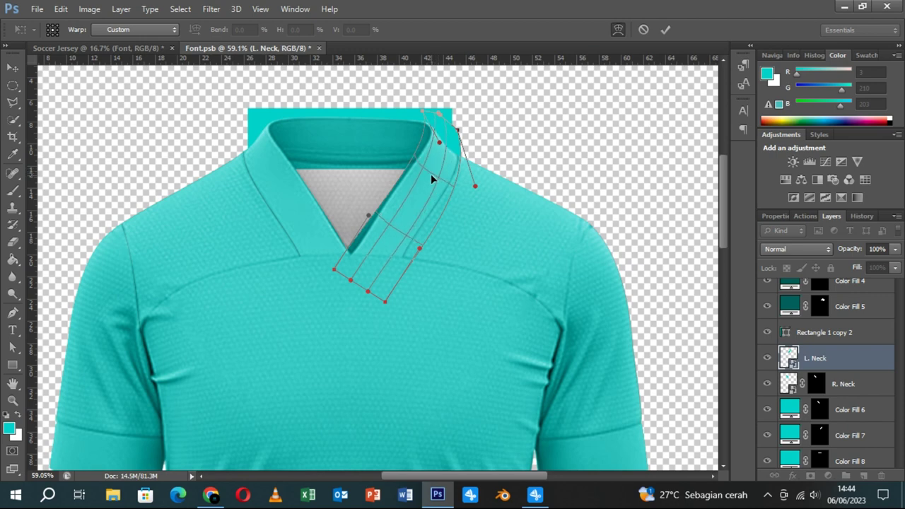
pyautogui.moveTo(351, 280)
pyautogui.mouseDown()
pyautogui.moveTo(358, 274)
pyautogui.moveTo(341, 264)
pyautogui.mouseUp()
# - Fine-tune the L. Neck warp edges against the collar and commit it
pyautogui.moveTo(373, 218); pyautogui.dragTo(373, 222)
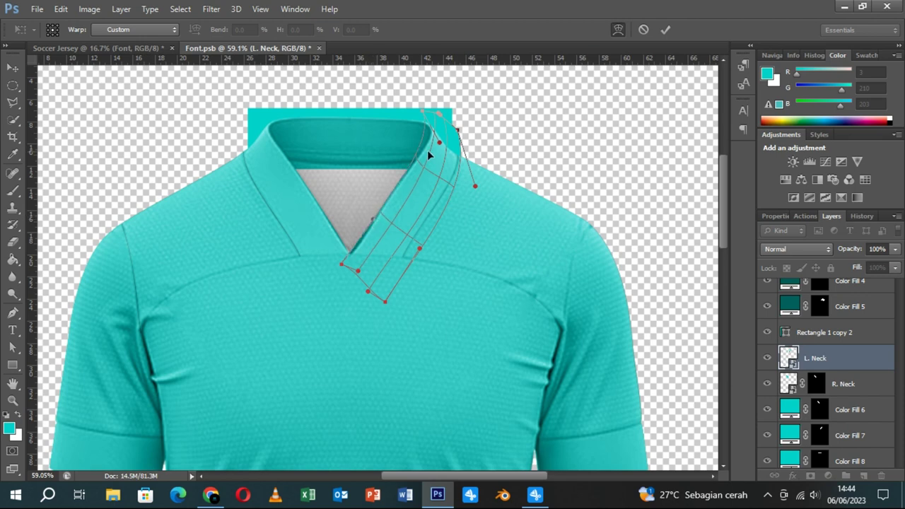
pyautogui.moveTo(438, 142); pyautogui.dragTo(435, 145)
pyautogui.moveTo(420, 251); pyautogui.dragTo(415, 242)
pyautogui.moveTo(476, 186); pyautogui.dragTo(479, 181)
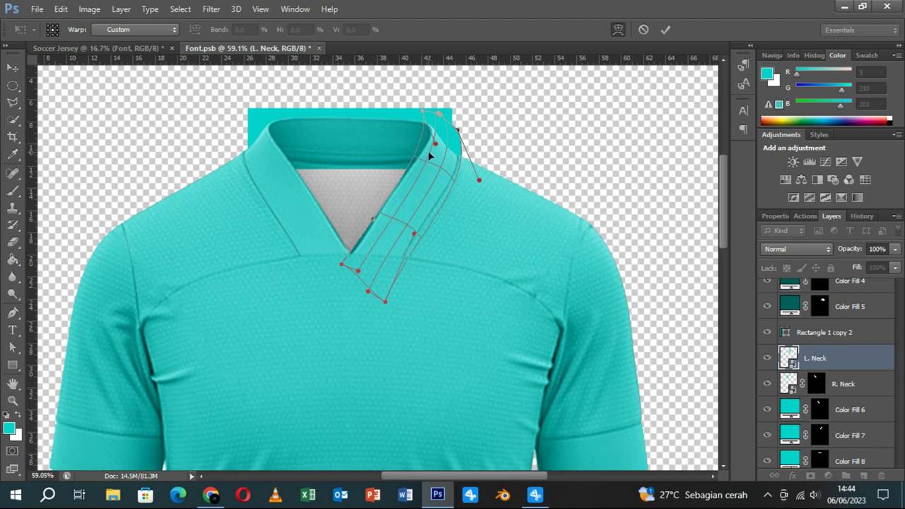
pyautogui.moveTo(430, 151); pyautogui.dragTo(450, 186)
pyautogui.moveTo(442, 184); pyautogui.dragTo(444, 183)
pyautogui.moveTo(374, 220); pyautogui.dragTo(384, 209)
pyautogui.moveTo(438, 146); pyautogui.dragTo(440, 148)
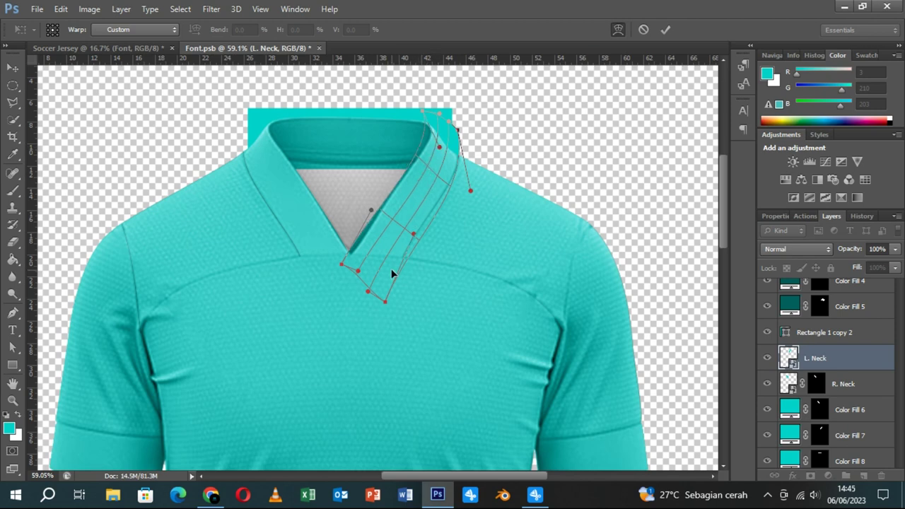
pyautogui.moveTo(370, 291); pyautogui.dragTo(374, 288)
pyautogui.click(665, 29)
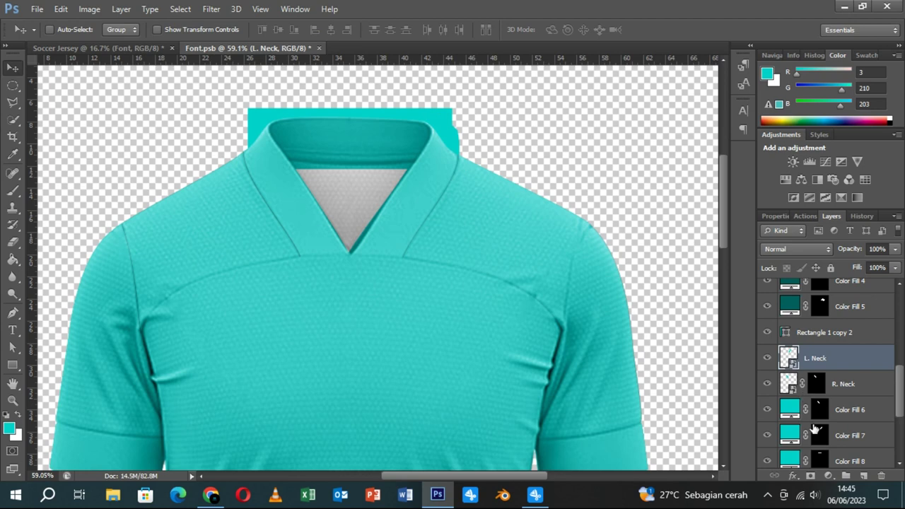
# - Mask L. Neck to its collar strip and rename Rectangle 1 copy 2 to B. Neck
pyautogui.keyDown('ctrl'); pyautogui.click(817, 460); pyautogui.keyUp('ctrl')
pyautogui.click(810, 475)
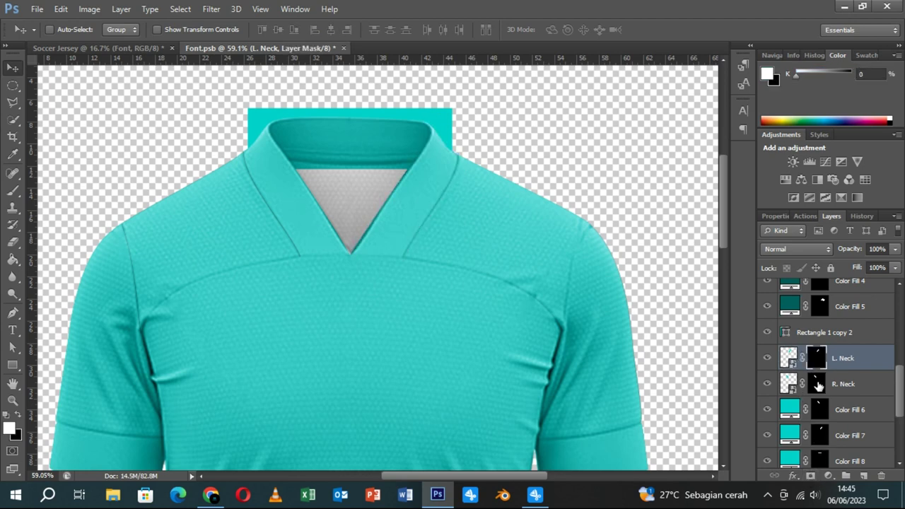
pyautogui.doubleClick(813, 333)
pyautogui.write('B.')
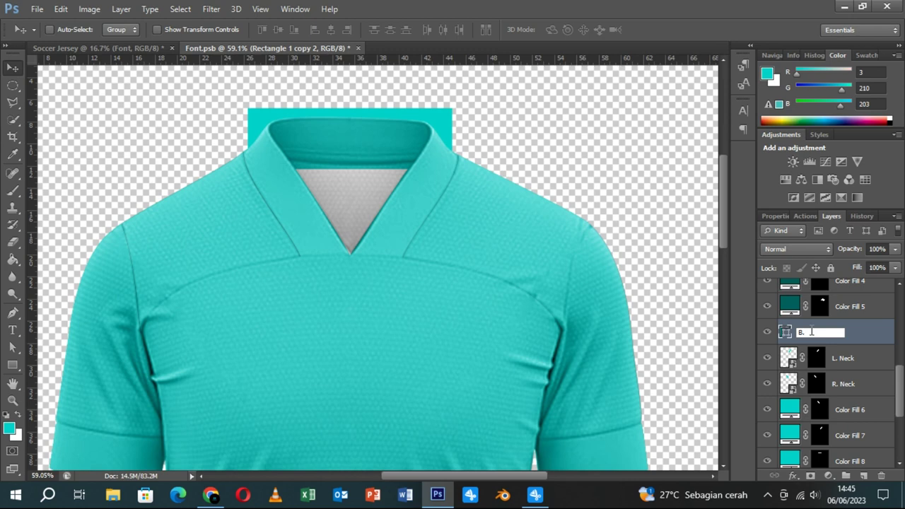
pyautogui.write(' Neck')
pyautogui.press('Return')
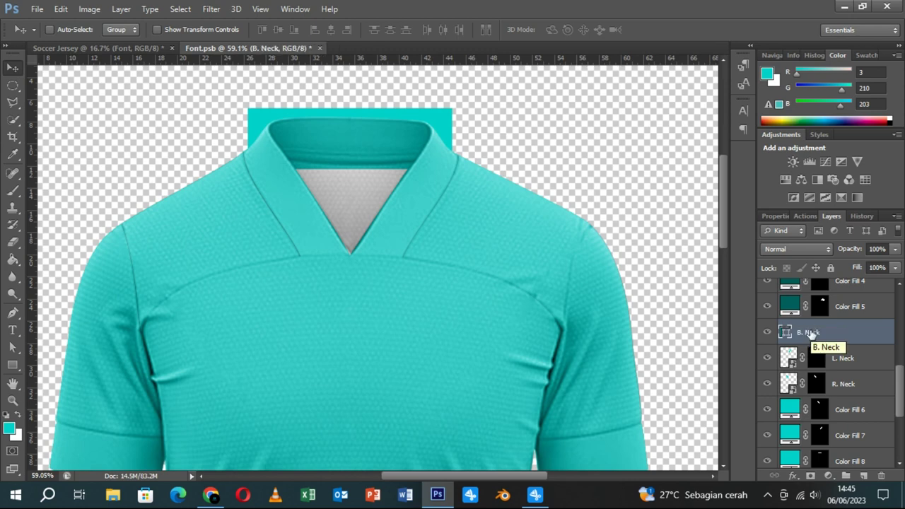
# - Convert B. Neck to a smart object and warp its corners to curve around the back collar
pyautogui.rightClick(812, 336)
pyautogui.click(587, 117)
pyautogui.hotkey('ctrl', 't')
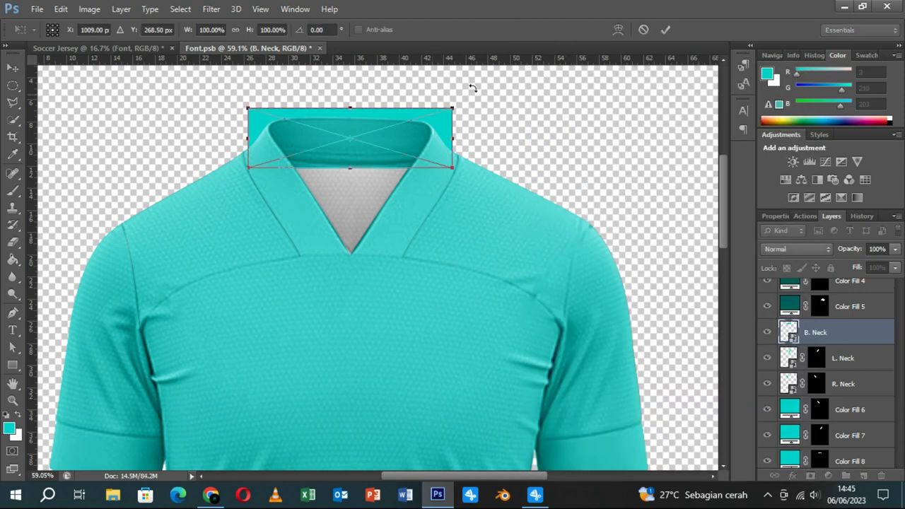
pyautogui.click(619, 30)
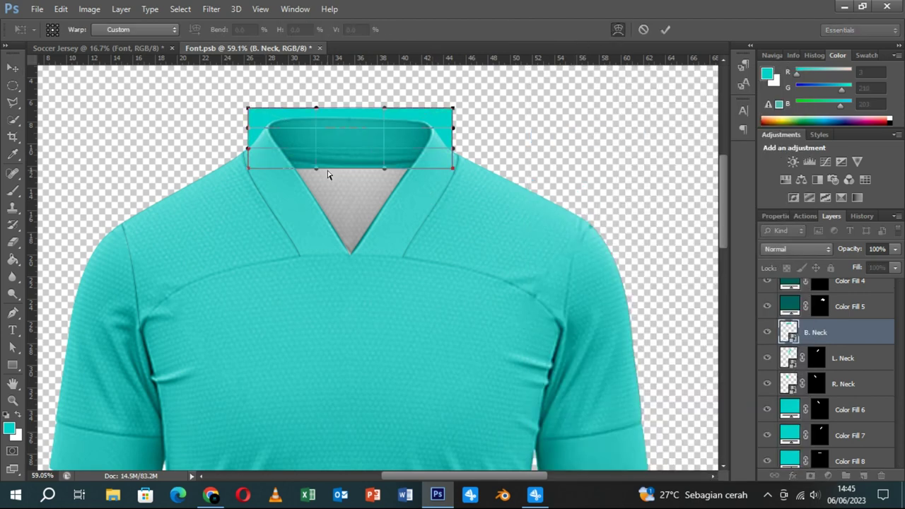
pyautogui.moveTo(452, 168); pyautogui.dragTo(450, 158)
pyautogui.moveTo(248, 170); pyautogui.dragTo(247, 152)
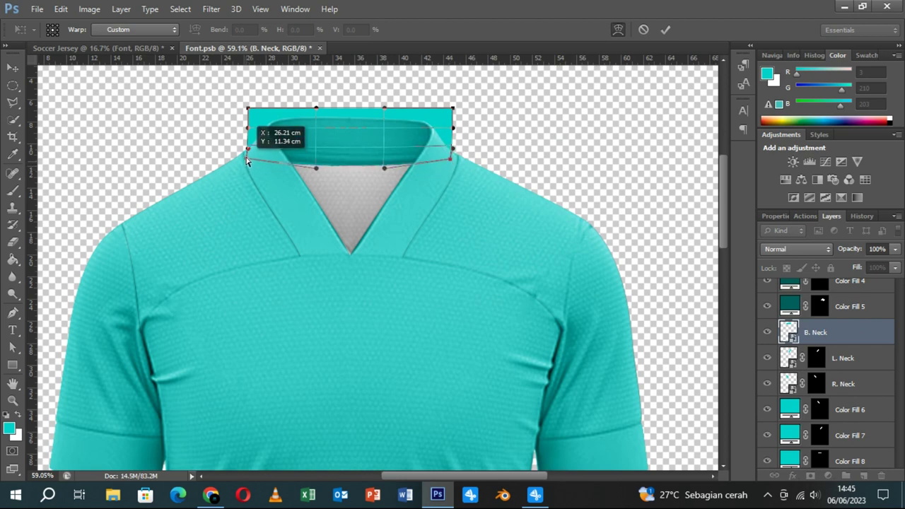
pyautogui.moveTo(384, 169); pyautogui.dragTo(380, 174)
pyautogui.moveTo(451, 112); pyautogui.dragTo(450, 120)
pyautogui.moveTo(249, 110); pyautogui.dragTo(252, 115)
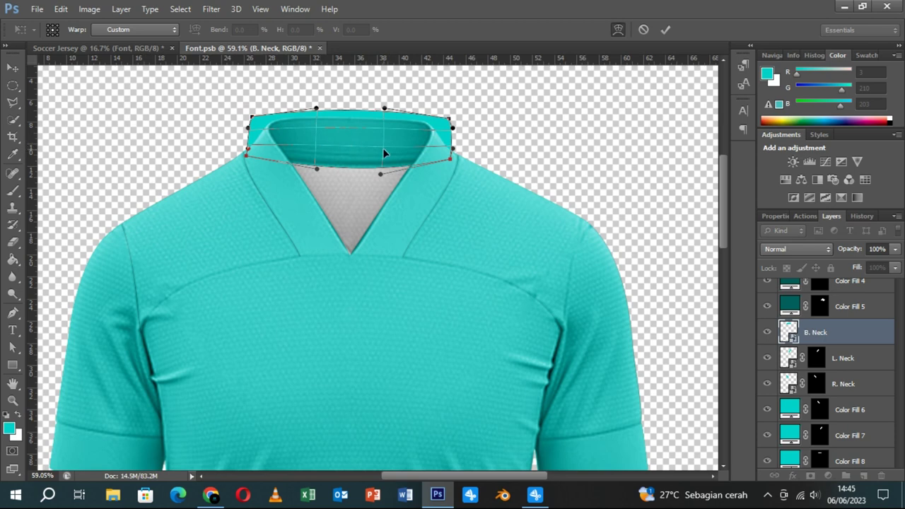
pyautogui.moveTo(382, 152); pyautogui.dragTo(387, 152)
pyautogui.click(668, 30)
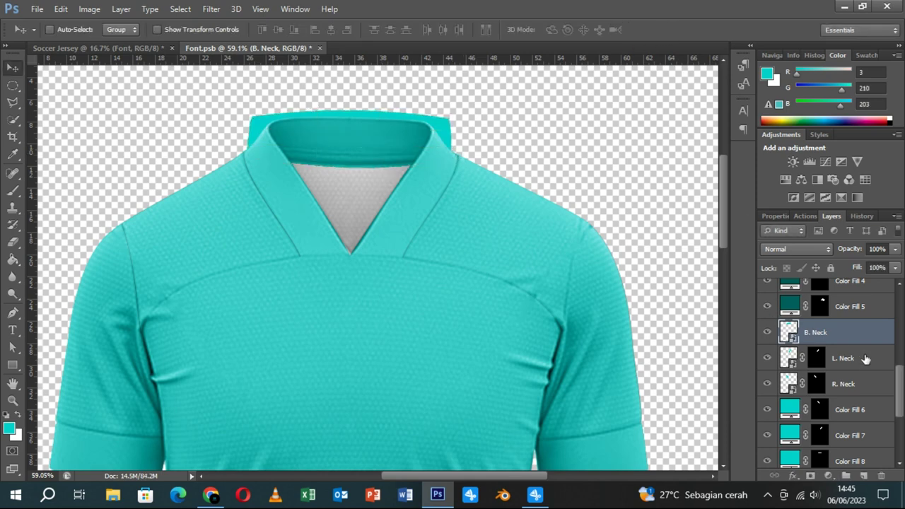
# - Mask B. Neck to the inner back collar selection, then select the Color Fill 12 layer
pyautogui.scroll(-1, 866, 359)
pyautogui.keyDown('ctrl'); pyautogui.click(820, 447); pyautogui.keyUp('ctrl')
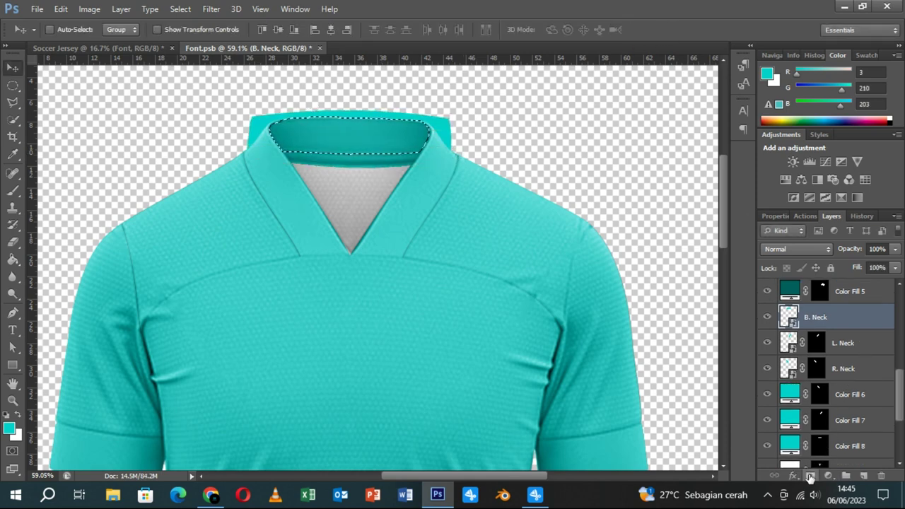
pyautogui.click(810, 477)
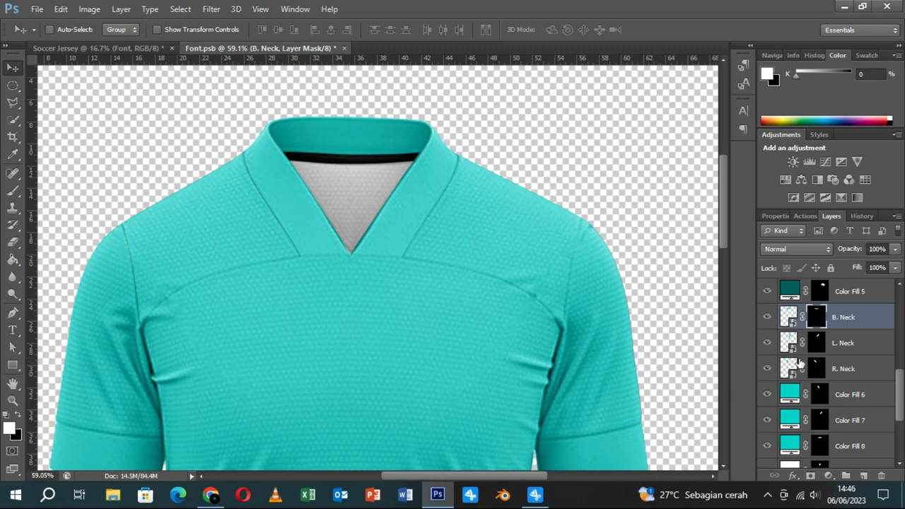
pyautogui.scroll(-1, 849, 396)
pyautogui.scroll(-2, 849, 396)
pyautogui.scroll(1, 841, 392)
pyautogui.scroll(1, 842, 392)
pyautogui.scroll(2, 841, 392)
pyautogui.scroll(2, 842, 392)
pyautogui.scroll(1, 841, 392)
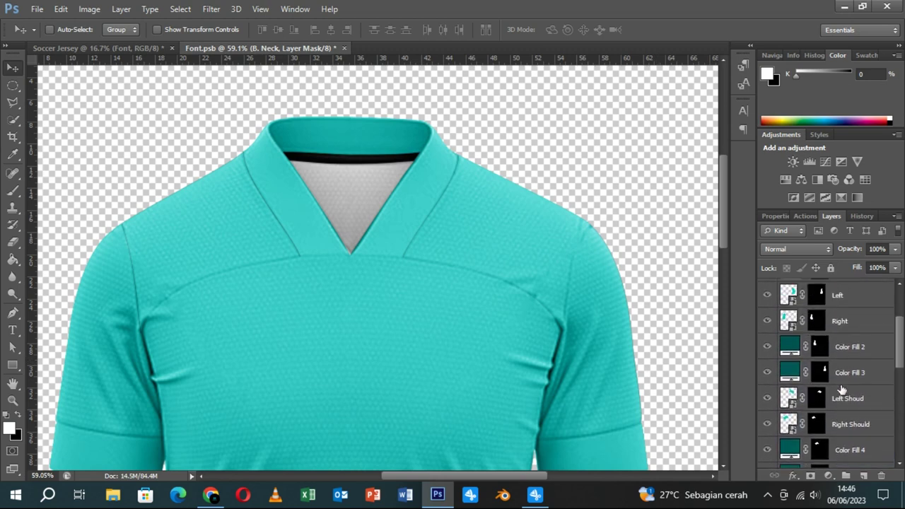
pyautogui.scroll(2, 842, 391)
pyautogui.click(835, 347)
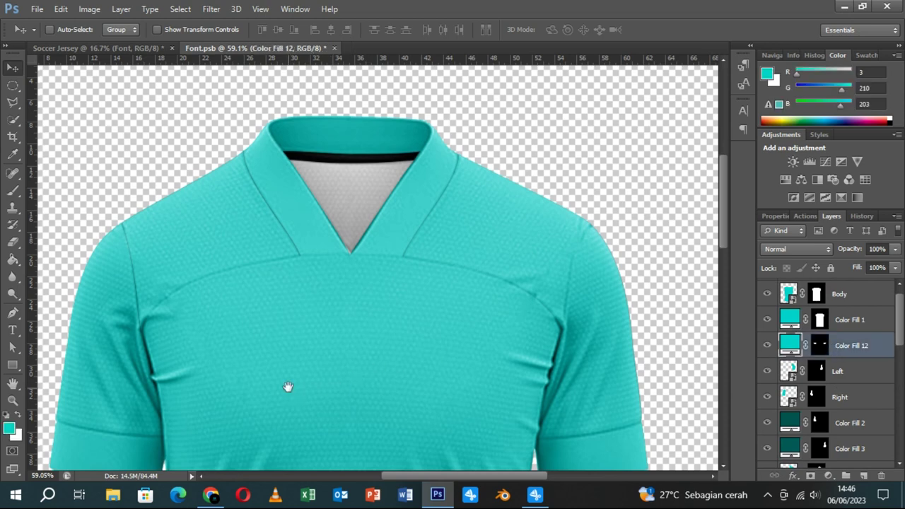
# - Draw a turquoise rectangle over the left sleeve cuff and duplicate it onto the right cuff
pyautogui.moveTo(288, 393); pyautogui.dragTo(319, 243)
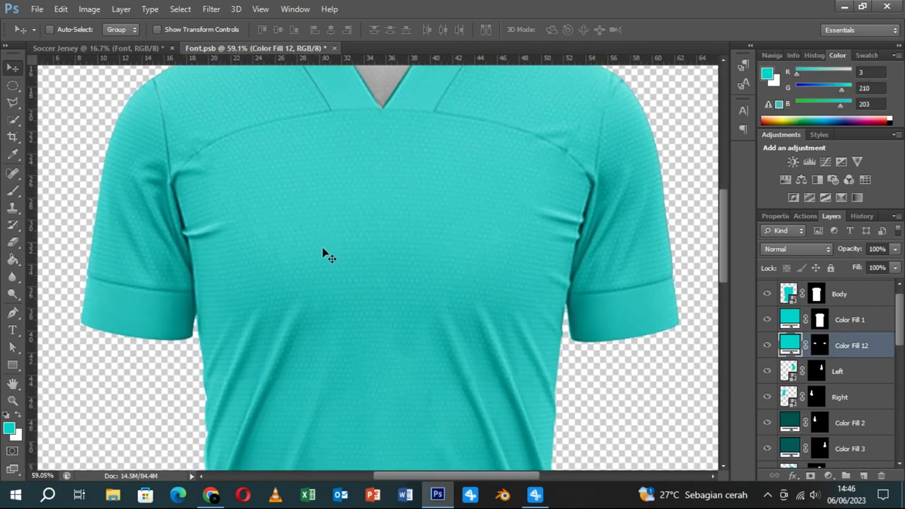
pyautogui.click(12, 365)
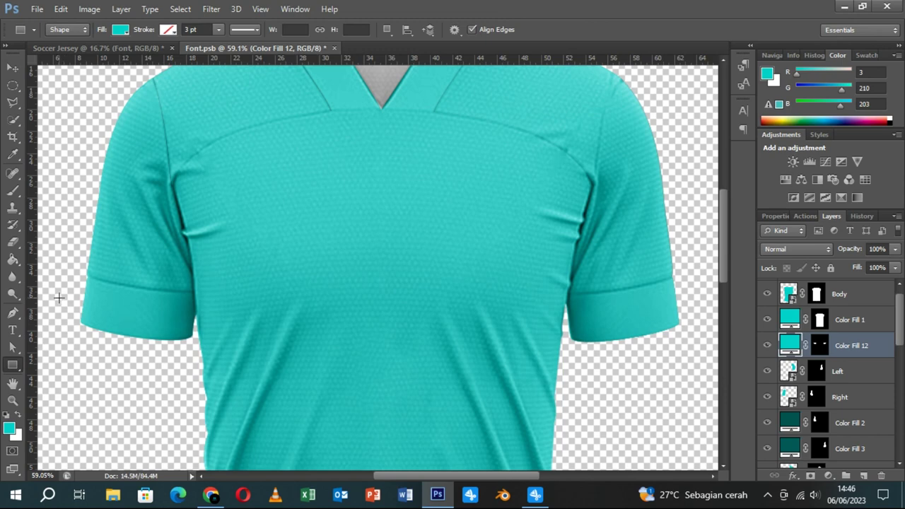
pyautogui.moveTo(58, 275); pyautogui.dragTo(220, 334)
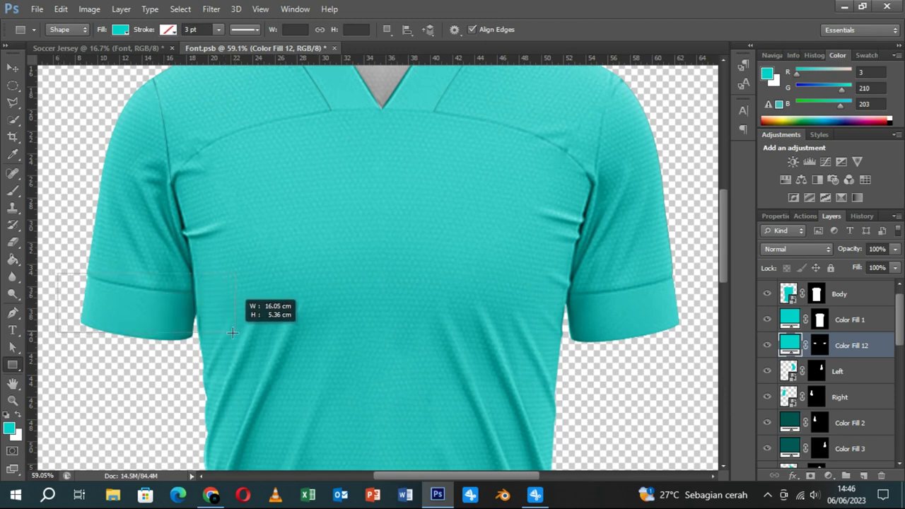
pyautogui.press('v')
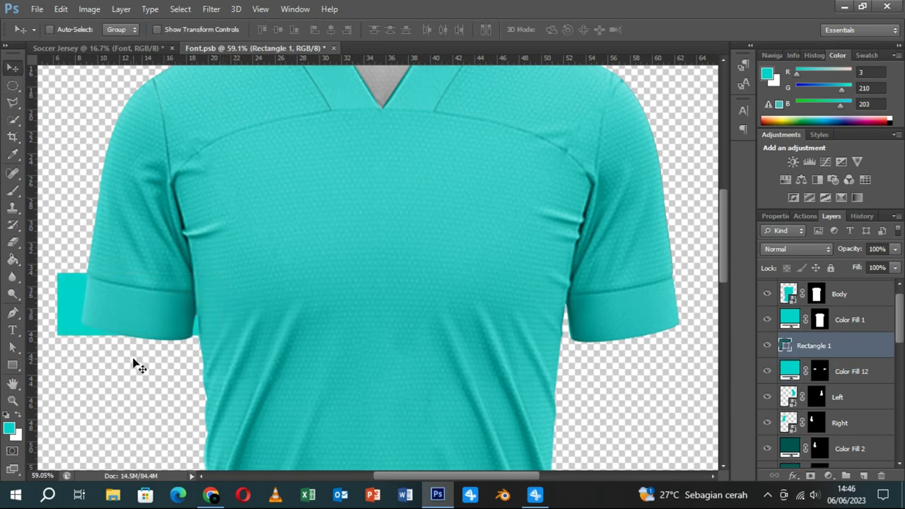
pyautogui.moveTo(121, 318); pyautogui.dragTo(606, 329)
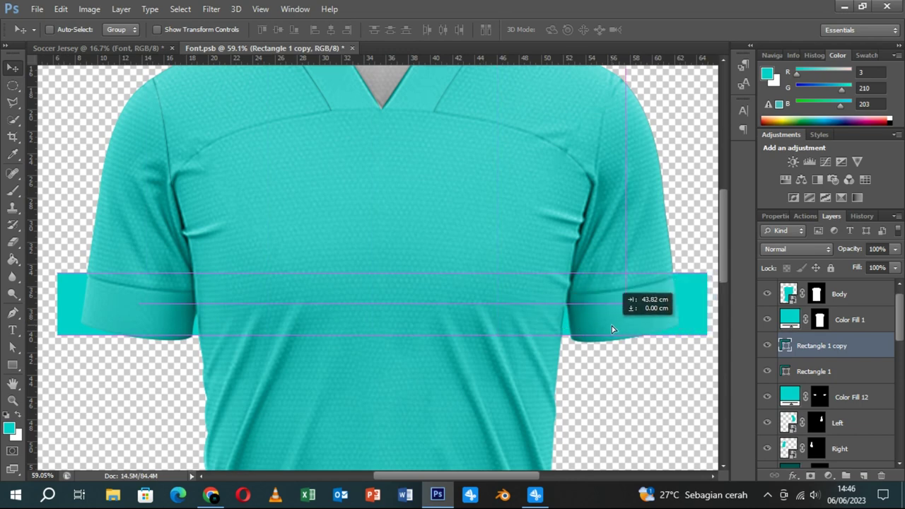
# - Rename the first rectangle layer to 'R. Rib'
pyautogui.doubleClick(814, 371)
pyautogui.write('R')
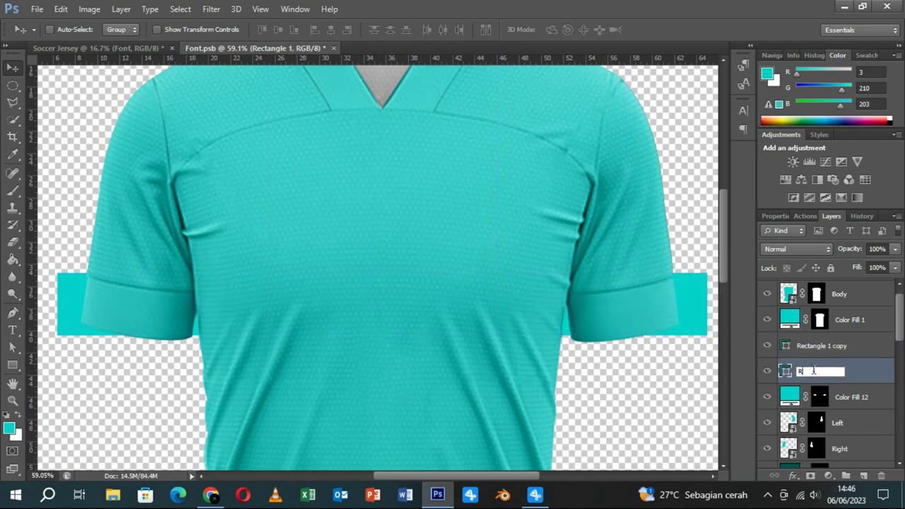
pyautogui.write('. Rib')
pyautogui.press('Return')
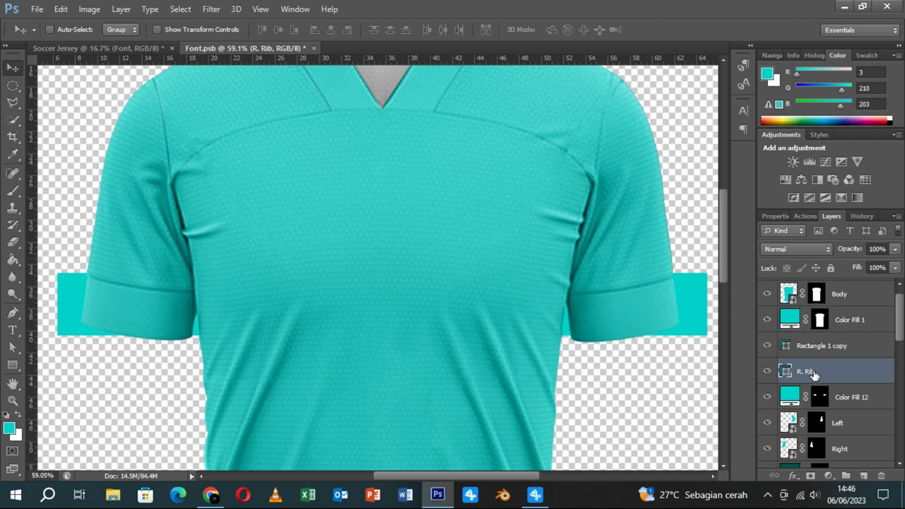
pyautogui.rightClick(814, 372)
# - Convert R. Rib to a smart object, then rotate it about 7.6° and lower it slightly
pyautogui.click(562, 138)
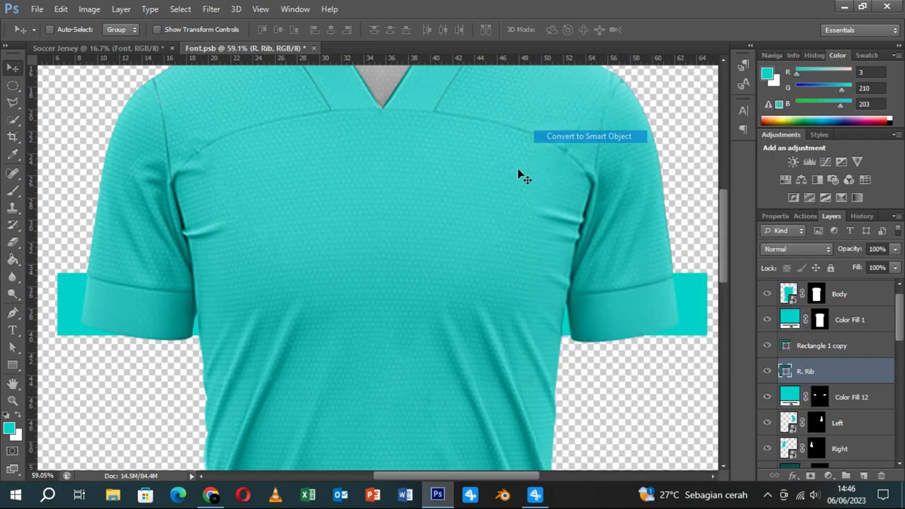
pyautogui.hotkey('ctrl', 't')
pyautogui.moveTo(258, 327); pyautogui.dragTo(264, 342)
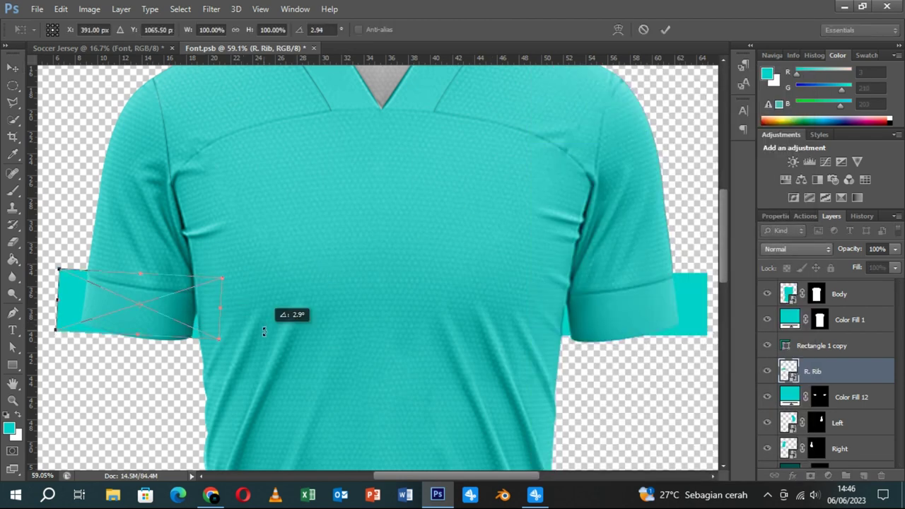
pyautogui.moveTo(201, 319); pyautogui.dragTo(200, 323)
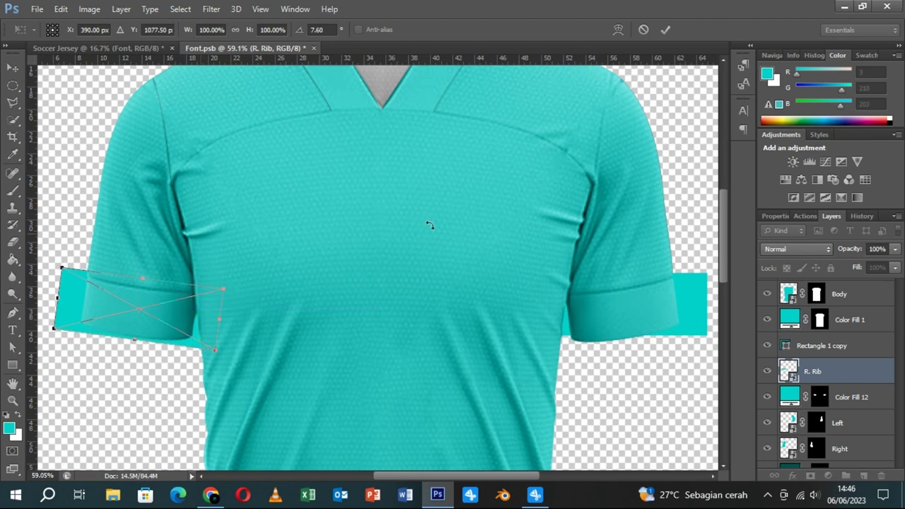
# - Warp the R. Rib corners so the shape curves around the left sleeve cuff
pyautogui.click(618, 29)
pyautogui.moveTo(268, 256); pyautogui.dragTo(342, 250)
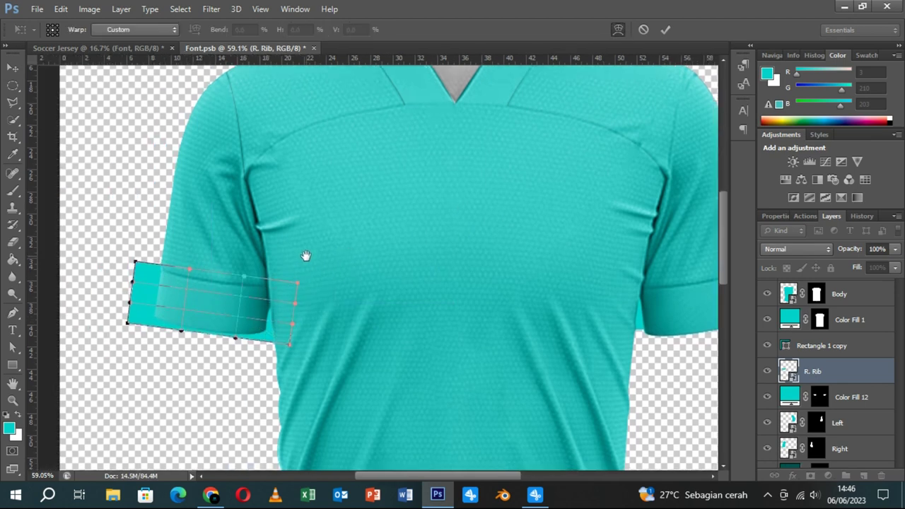
pyautogui.moveTo(136, 263); pyautogui.dragTo(144, 254)
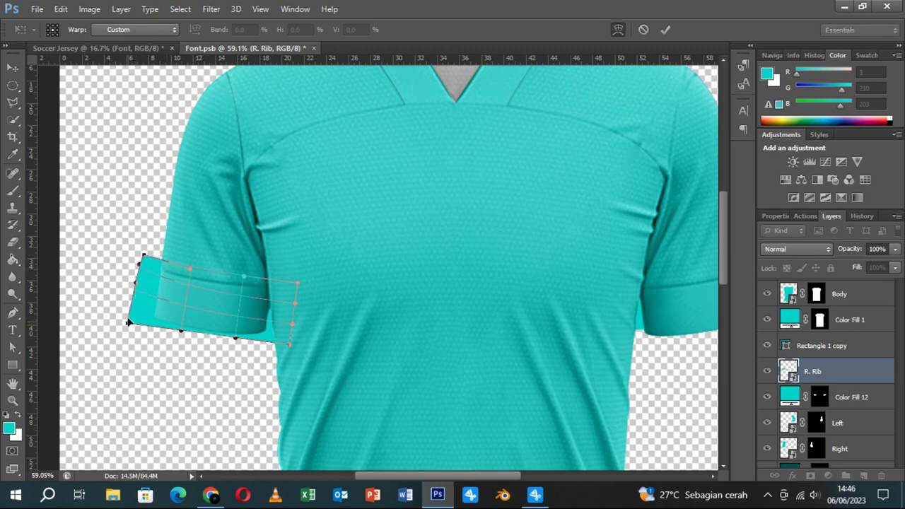
pyautogui.moveTo(127, 323); pyautogui.dragTo(131, 302)
pyautogui.moveTo(181, 330); pyautogui.dragTo(174, 345)
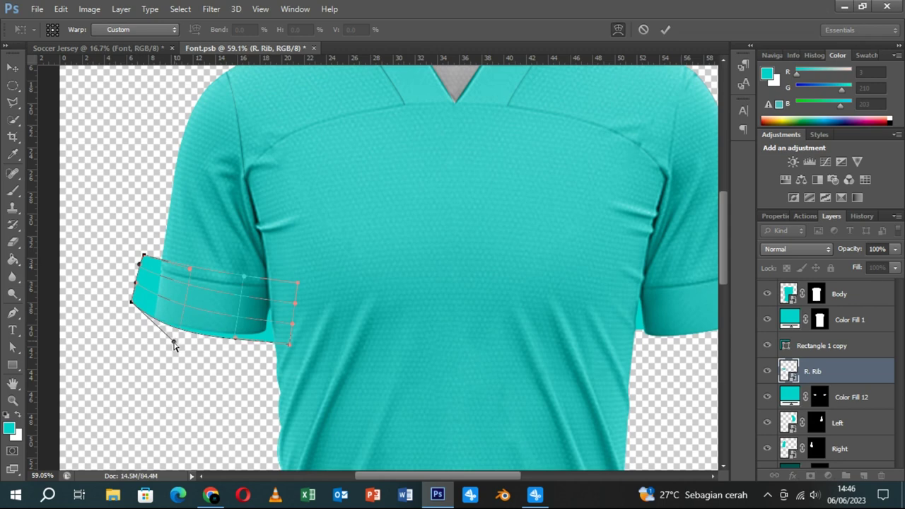
pyautogui.moveTo(297, 283); pyautogui.dragTo(291, 278)
pyautogui.moveTo(289, 343); pyautogui.dragTo(282, 336)
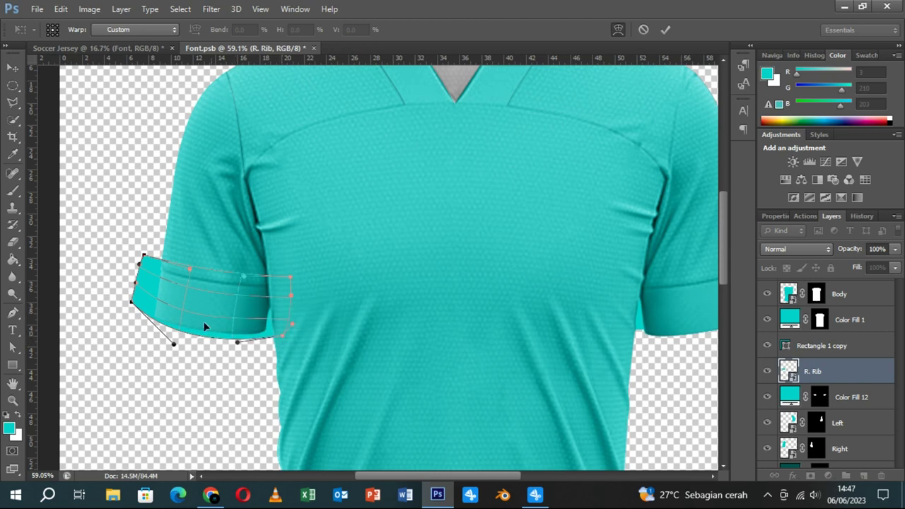
pyautogui.moveTo(131, 304); pyautogui.dragTo(130, 308)
pyautogui.moveTo(136, 288); pyautogui.dragTo(135, 290)
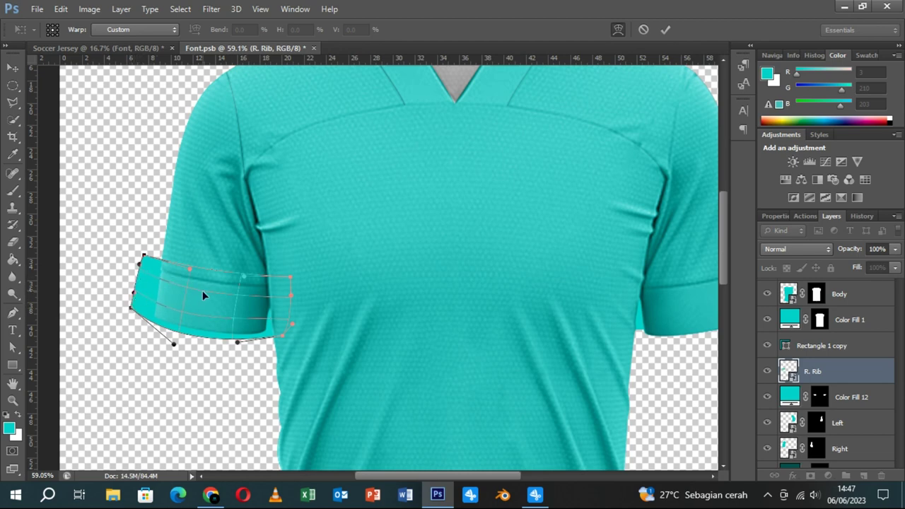
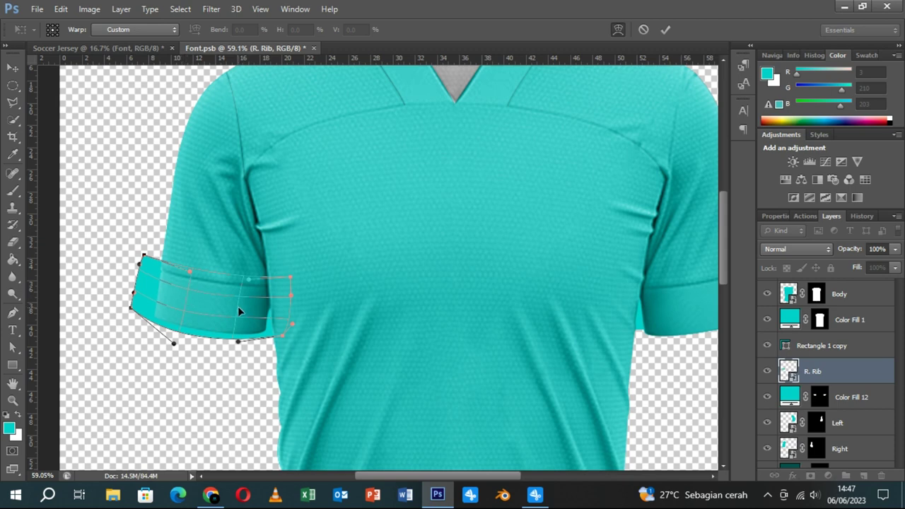
# - Finish warping the R. Rib cuff and mask it to the loaded sleeve selection
pyautogui.moveTo(239, 341); pyautogui.dragTo(242, 343)
pyautogui.click(667, 29)
pyautogui.keyDown('ctrl'); pyautogui.click(819, 400); pyautogui.keyUp('ctrl')
pyautogui.click(811, 475)
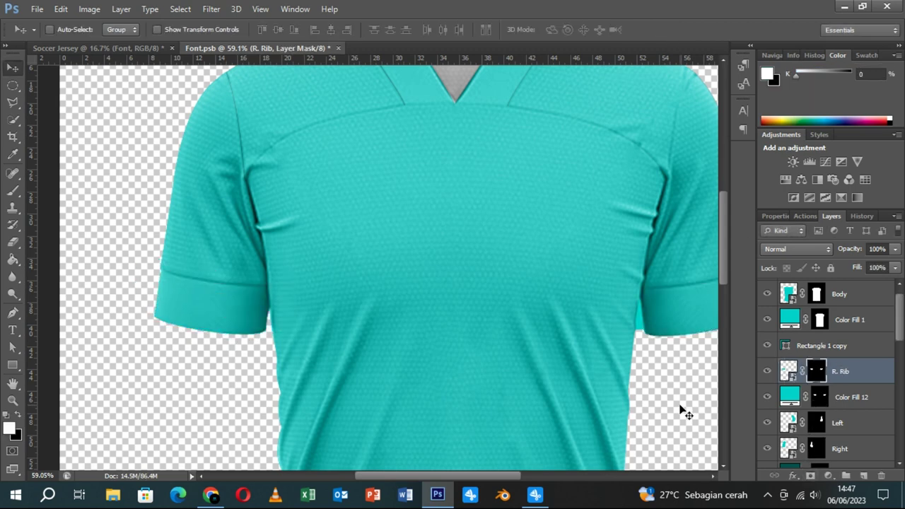
# - Bring the teal Rectangle 1 copy on the other sleeve into view and select it
pyautogui.moveTo(664, 384); pyautogui.dragTo(481, 376)
pyautogui.click(817, 345)
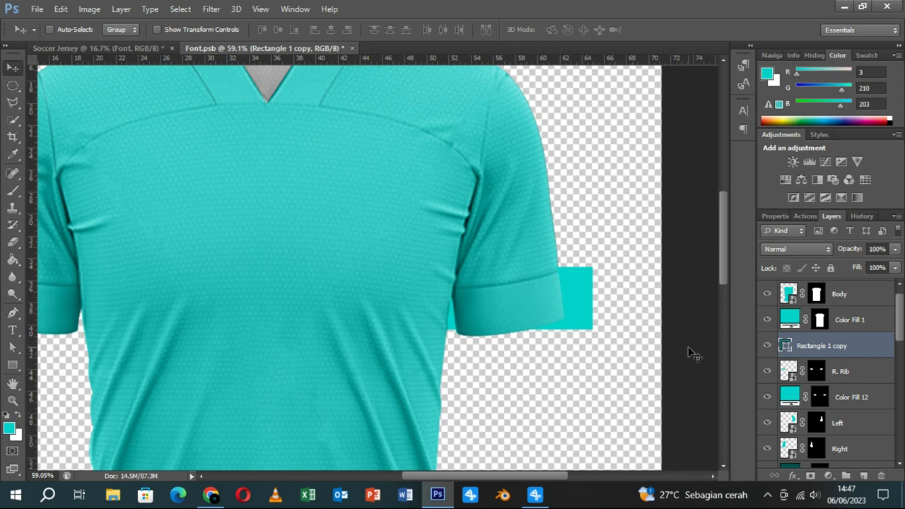
pyautogui.doubleClick(808, 346)
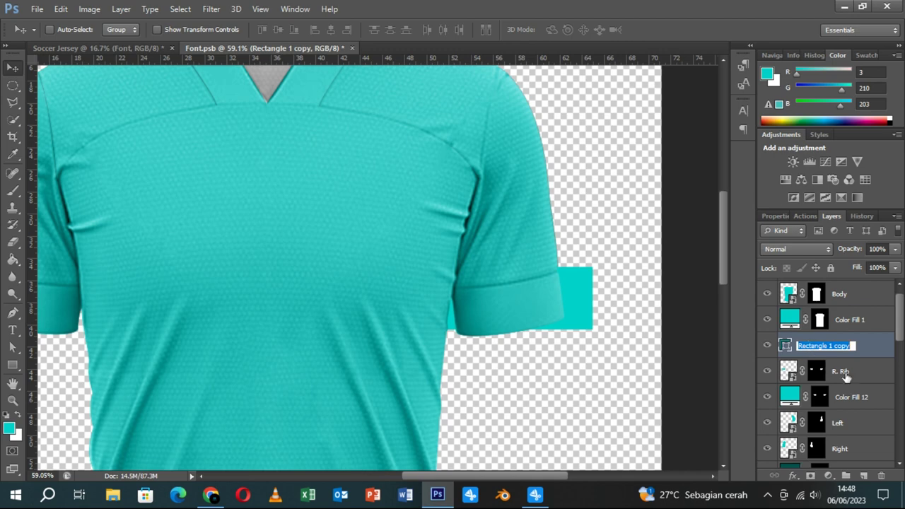
# - Hide the Rectangle 1 copy layer and select the R. Rib layer
pyautogui.doubleClick(790, 373)
pyautogui.click(499, 223)
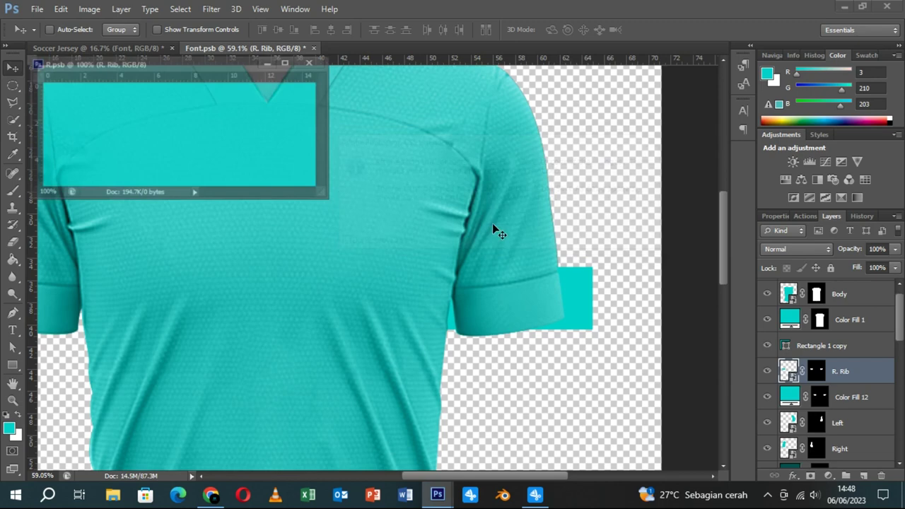
pyautogui.click(304, 60)
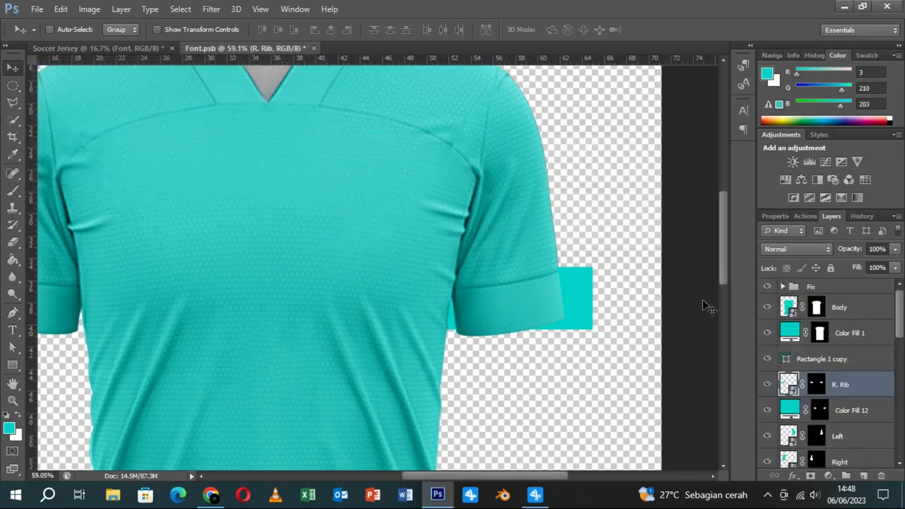
pyautogui.click(812, 361)
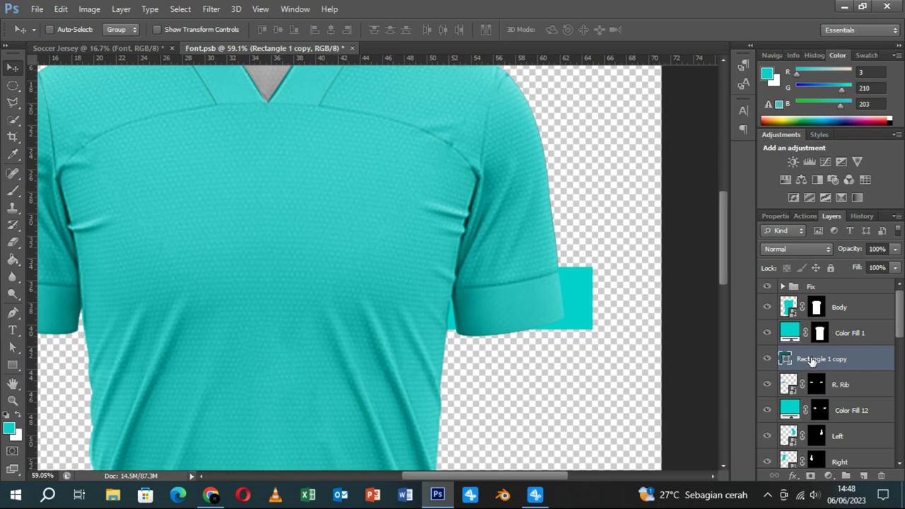
pyautogui.click(767, 359)
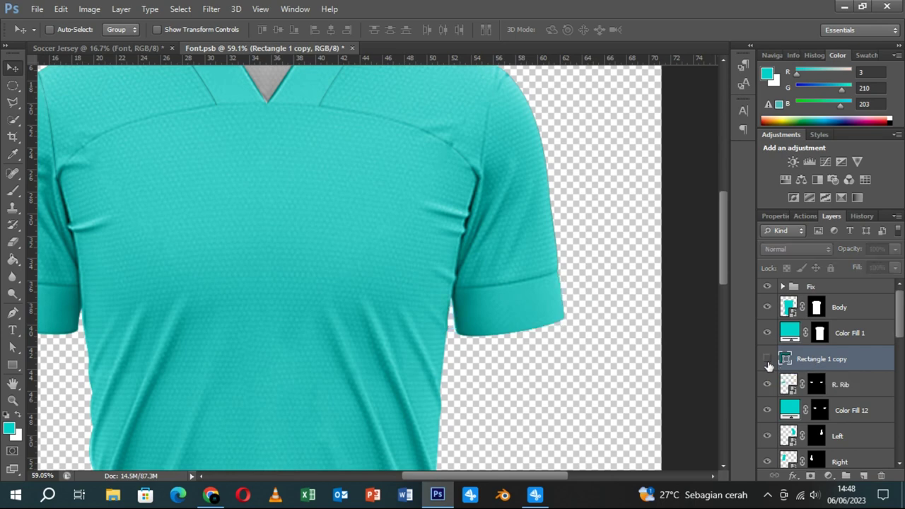
pyautogui.click(767, 360)
# - Set R. Rib's Color Fill to black (000000), save R.psb, and show Rectangle 1 copy again
pyautogui.doubleClick(789, 384)
pyautogui.click(522, 222)
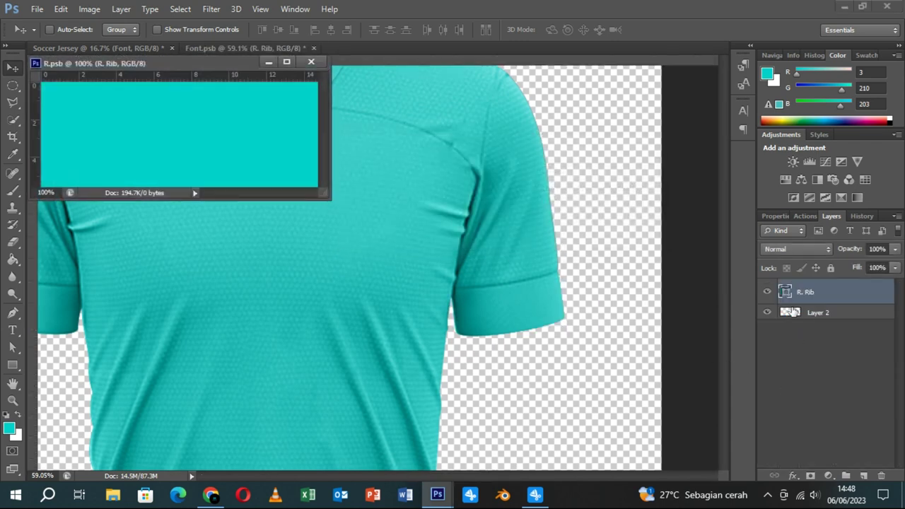
pyautogui.doubleClick(786, 291)
pyautogui.click(531, 293)
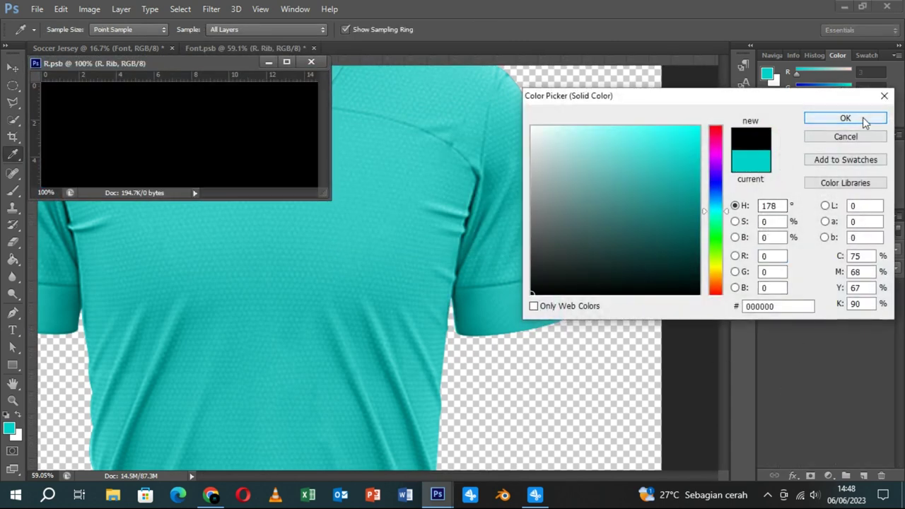
pyautogui.click(846, 118)
pyautogui.hotkey('ctrl', 's')
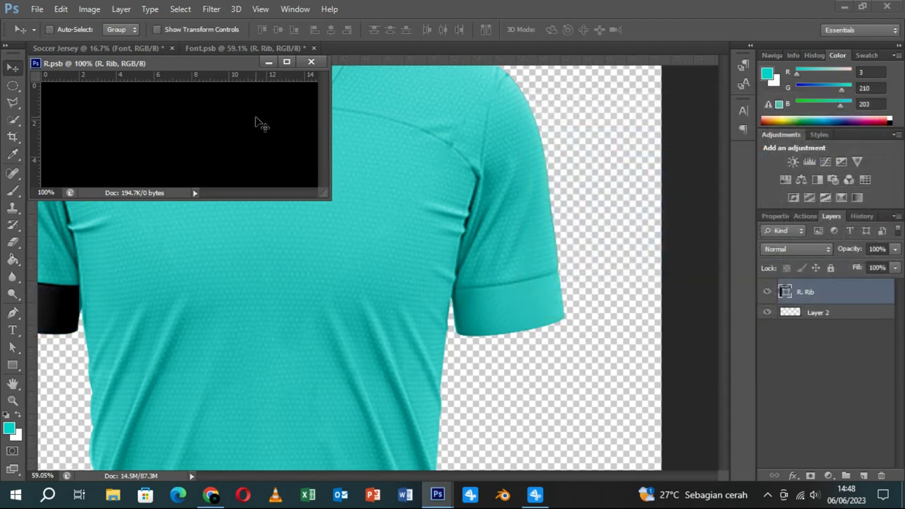
pyautogui.click(311, 62)
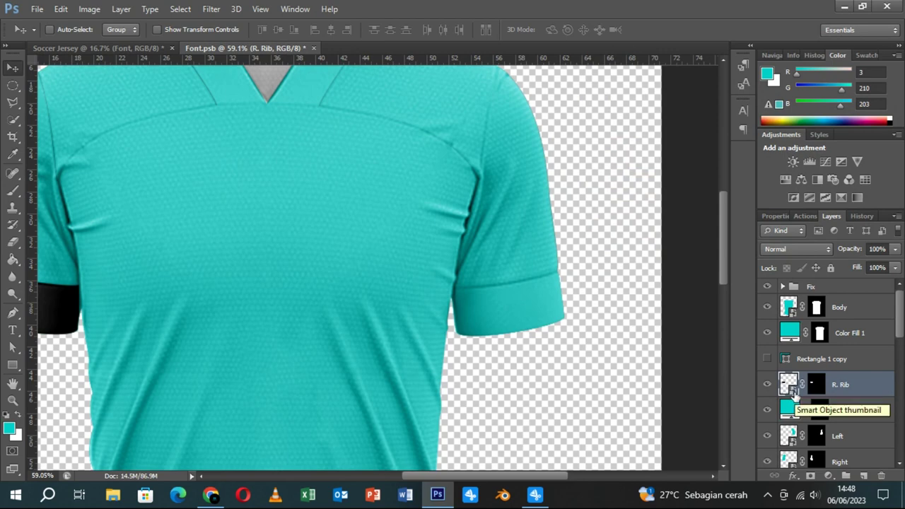
pyautogui.click(767, 359)
pyautogui.click(821, 358)
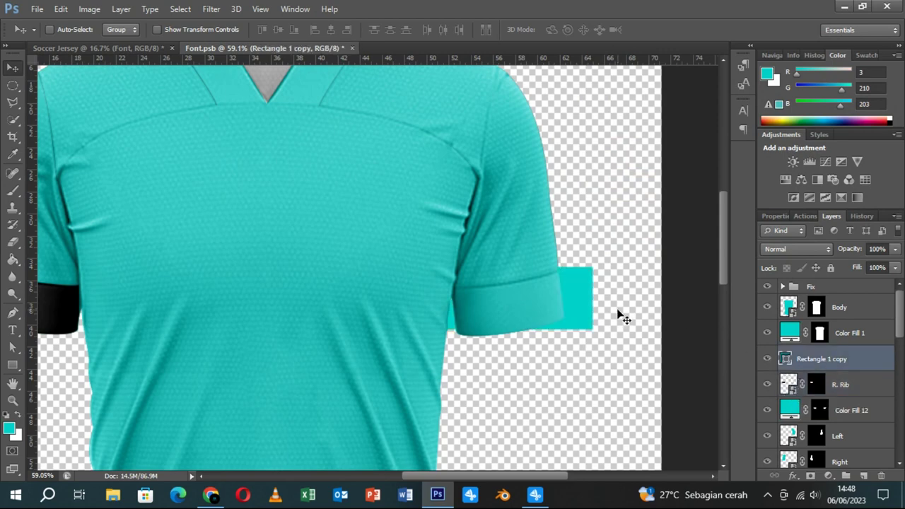
# - Rename Rectangle 1 copy to 'L. Rib' and convert it to a smart object
pyautogui.doubleClick(815, 359)
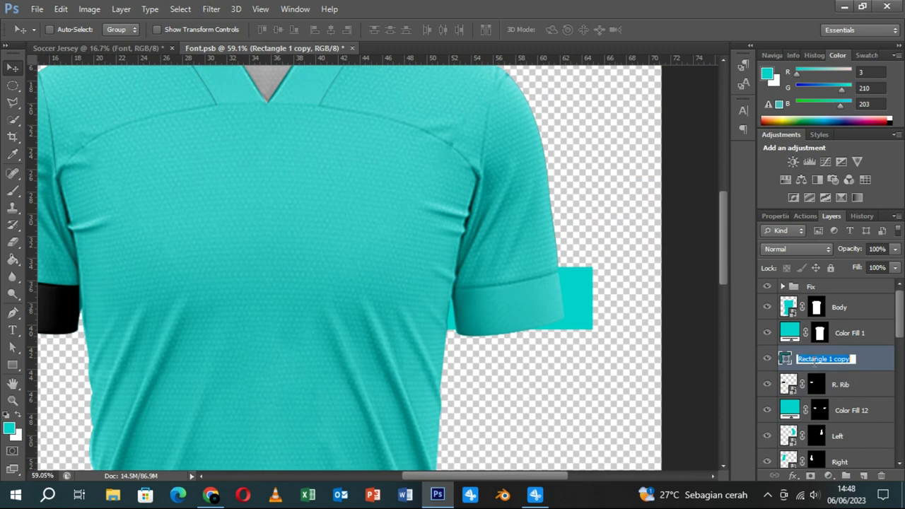
pyautogui.write('L. Ri')
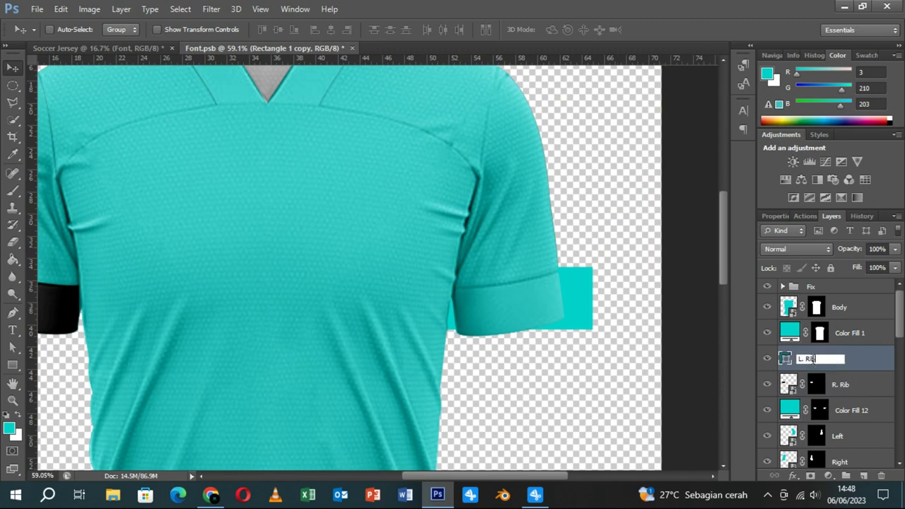
pyautogui.press('Return')
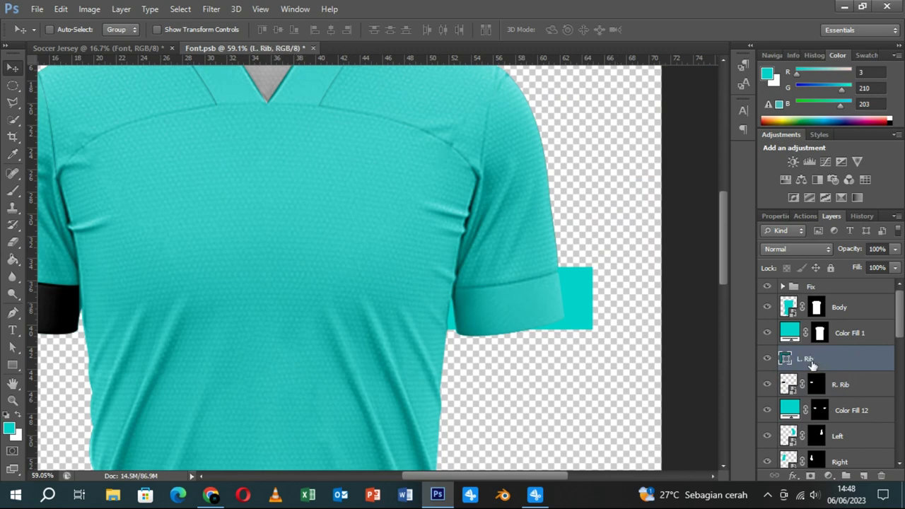
pyautogui.rightClick(814, 363)
pyautogui.click(594, 138)
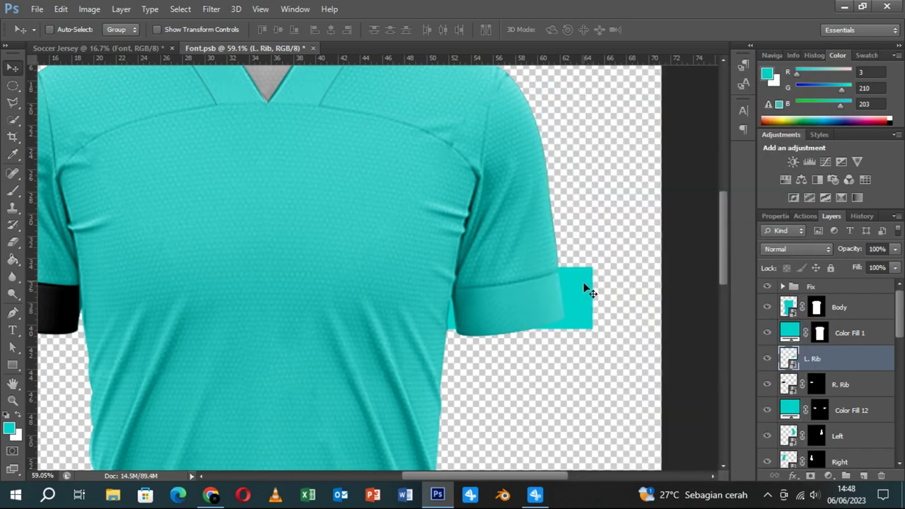
# - Rotate the L. Rib band to the sleeve angle and position it on the sleeve end
pyautogui.hotkey('ctrl', 't')
pyautogui.moveTo(626, 335); pyautogui.dragTo(629, 314)
pyautogui.moveTo(569, 294)
pyautogui.mouseDown()
pyautogui.moveTo(613, 302)
pyautogui.moveTo(581, 317)
pyautogui.mouseUp()
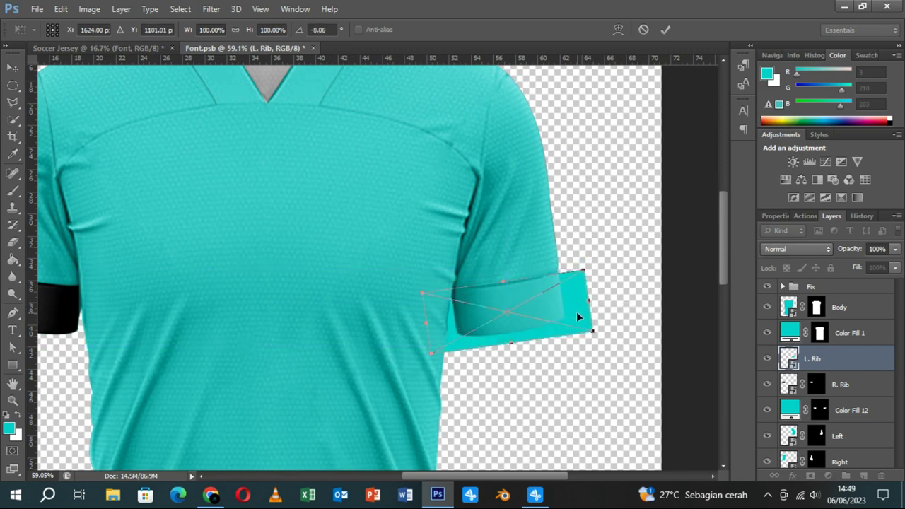
pyautogui.press('Up')
pyautogui.press('Up')
pyautogui.press('Up')
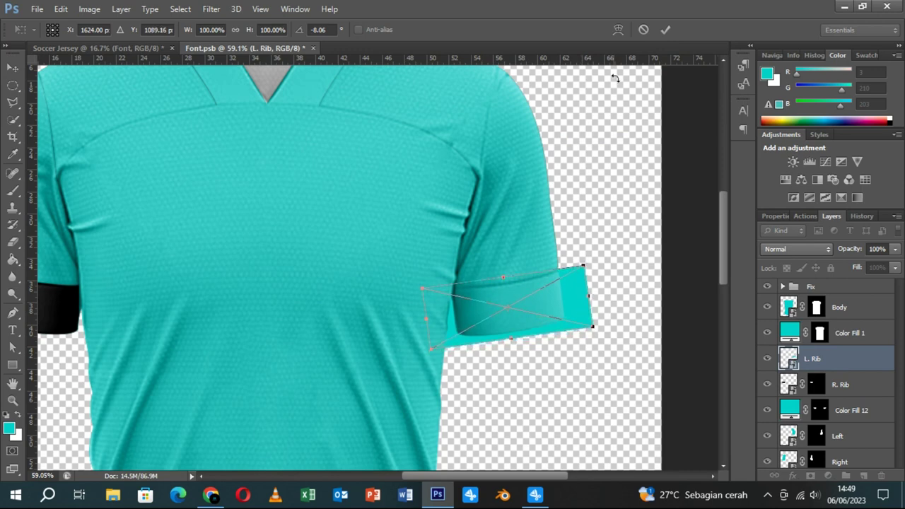
# - Warp the L. Rib band's corners and edges to wrap the right-hand sleeve, then commit
pyautogui.click(617, 30)
pyautogui.moveTo(583, 266); pyautogui.dragTo(585, 294)
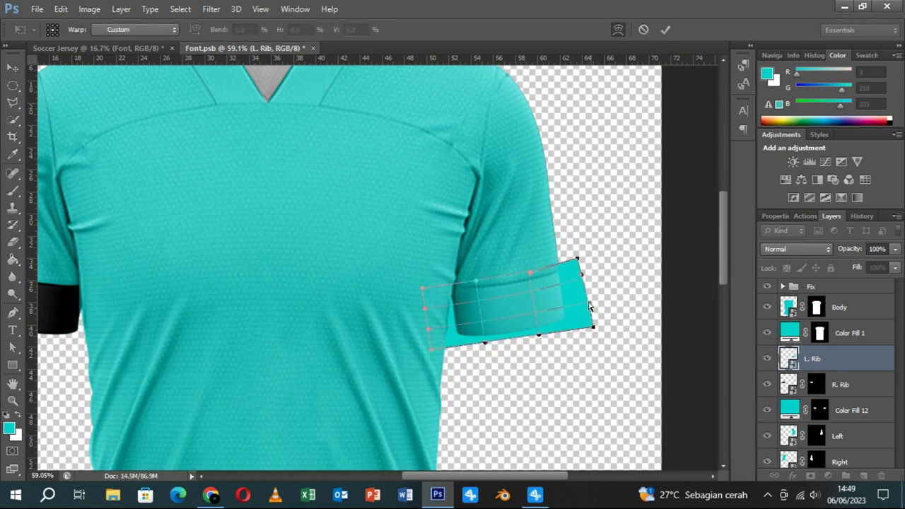
pyautogui.moveTo(593, 327); pyautogui.dragTo(584, 318)
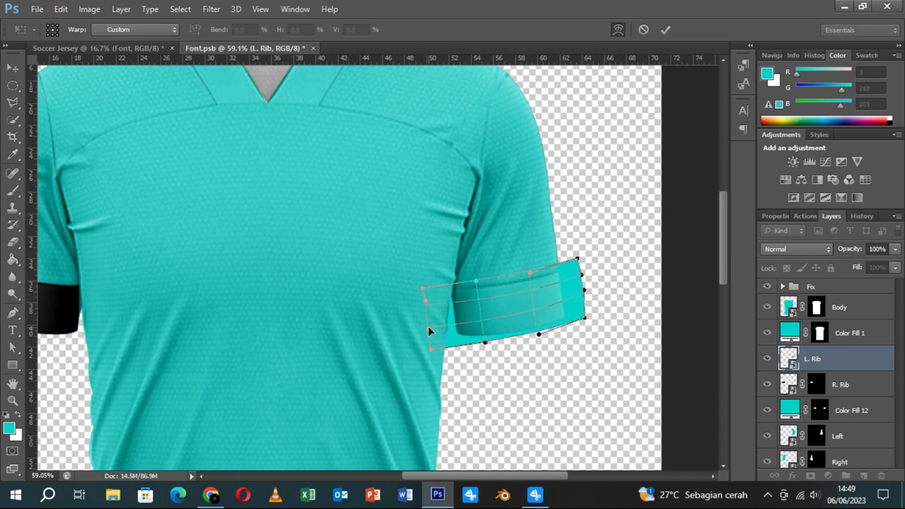
pyautogui.moveTo(431, 348); pyautogui.dragTo(428, 338)
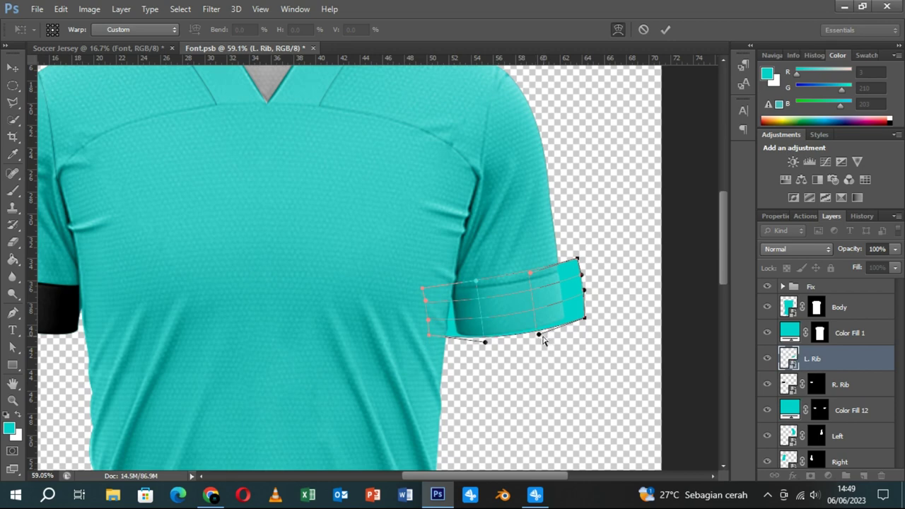
pyautogui.moveTo(541, 335); pyautogui.dragTo(539, 340)
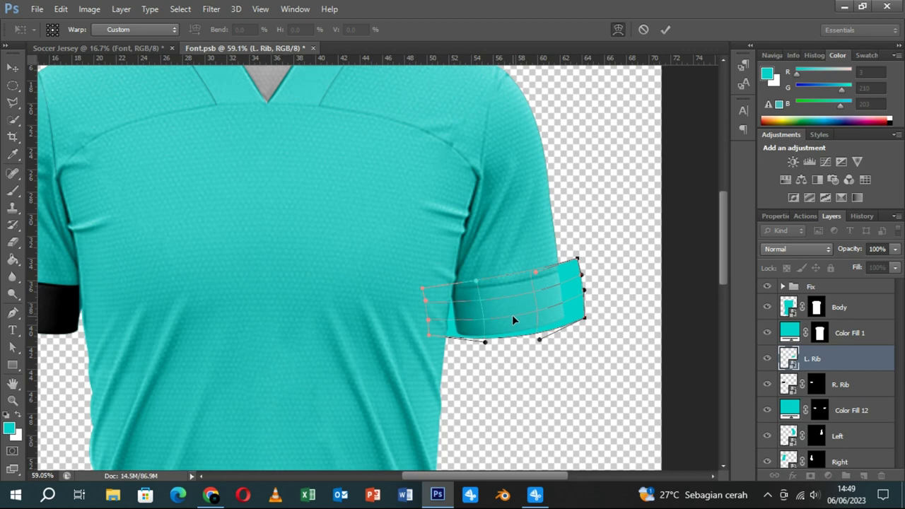
pyautogui.moveTo(582, 274); pyautogui.dragTo(581, 279)
pyautogui.moveTo(431, 334); pyautogui.dragTo(431, 335)
pyautogui.click(665, 30)
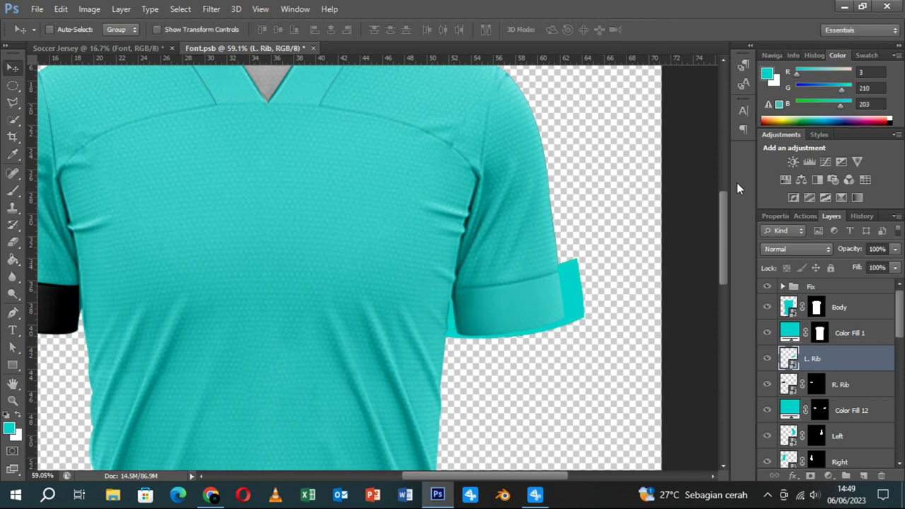
# - Mask L. Rib to the sleeve selection and set its smart object fill to near-black, saving L.psb
pyautogui.keyDown('ctrl'); pyautogui.click(819, 414); pyautogui.keyUp('ctrl')
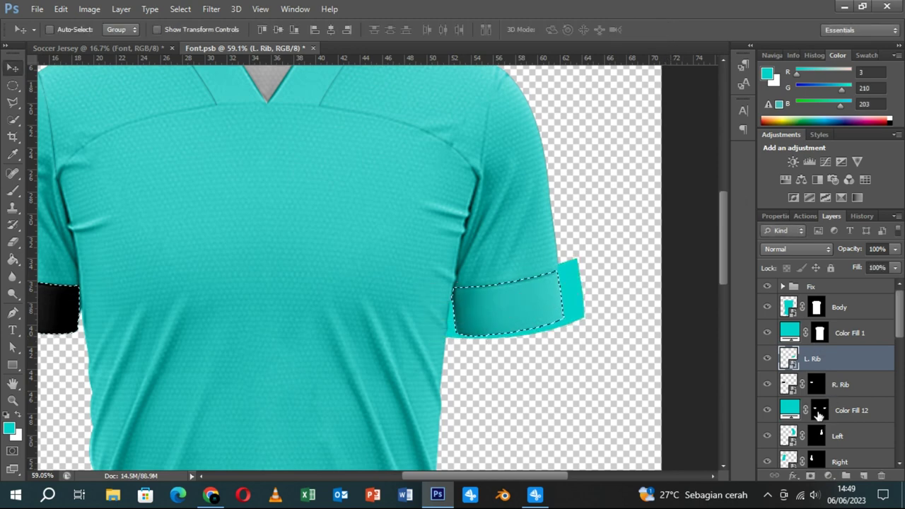
pyautogui.click(812, 475)
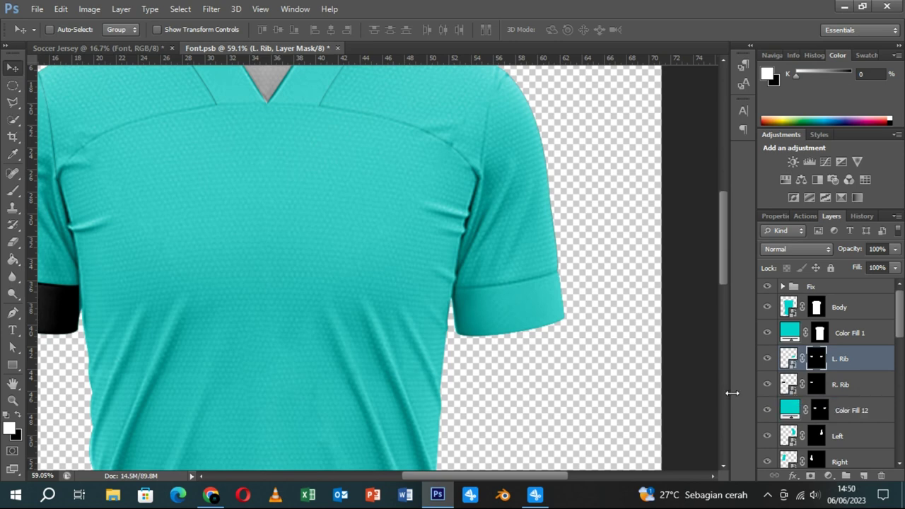
pyautogui.doubleClick(790, 362)
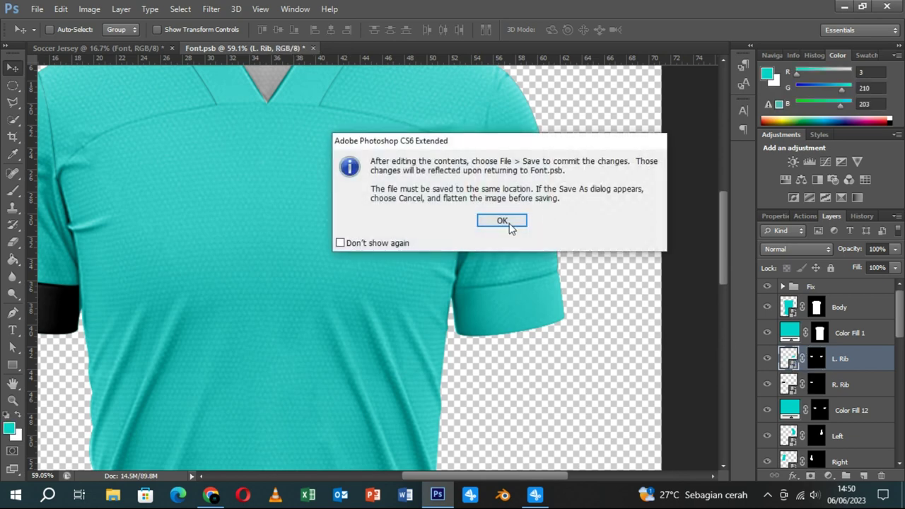
pyautogui.click(503, 222)
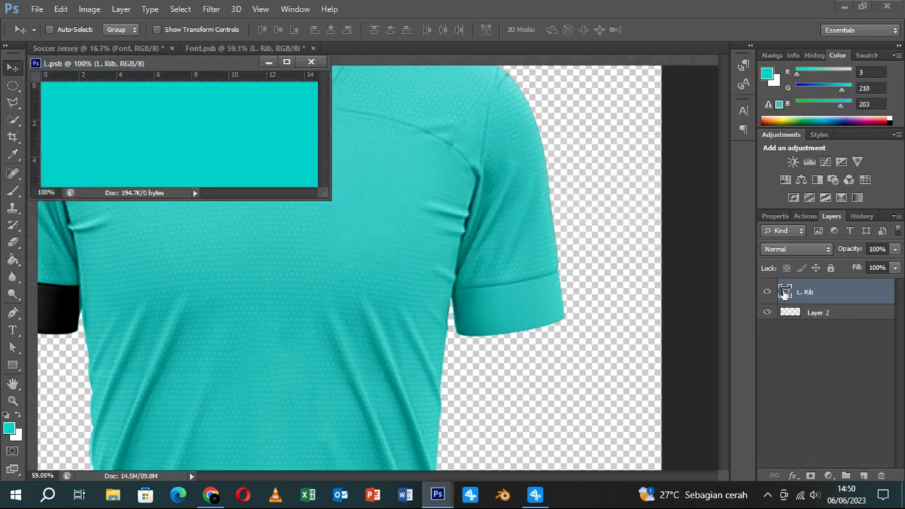
pyautogui.doubleClick(785, 292)
pyautogui.click(542, 290)
pyautogui.click(846, 118)
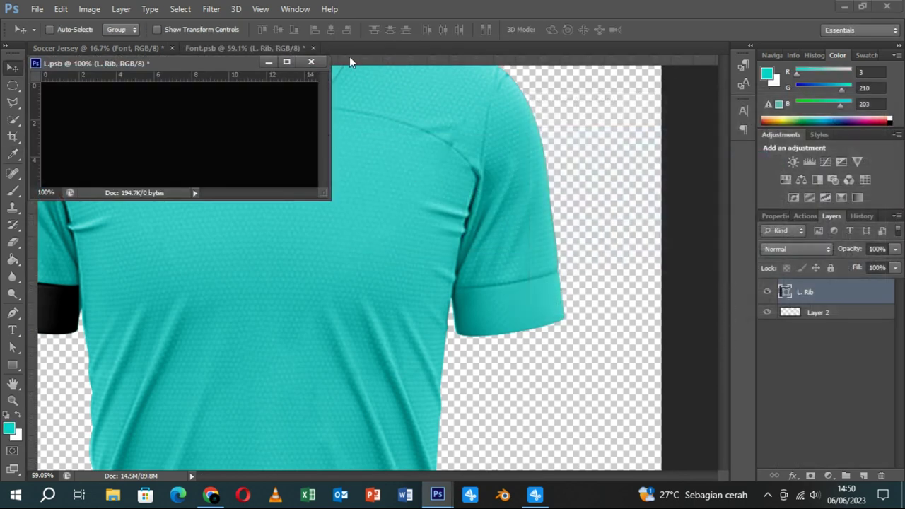
pyautogui.click(311, 62)
pyautogui.click(400, 195)
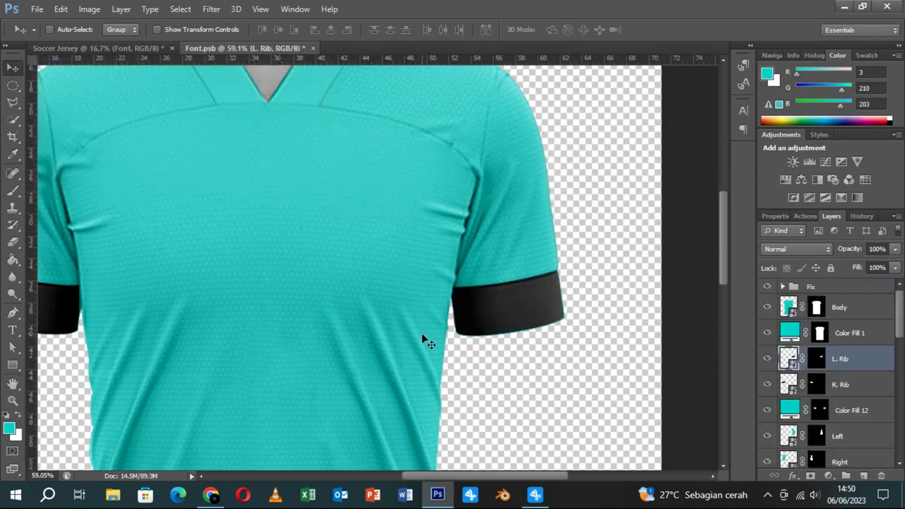
pyautogui.scroll(-2, 422, 336)
pyautogui.scroll(-1, 423, 334)
pyautogui.scroll(-1, 422, 333)
# - Select all jersey part layers: Left, Right, necks, shoulders, R. Rib, L. Rib and Body
pyautogui.scroll(-3, 815, 409)
pyautogui.click(839, 386)
pyautogui.keyDown('ctrl'); pyautogui.click(842, 360); pyautogui.keyUp('ctrl')
pyautogui.scroll(-2, 841, 444)
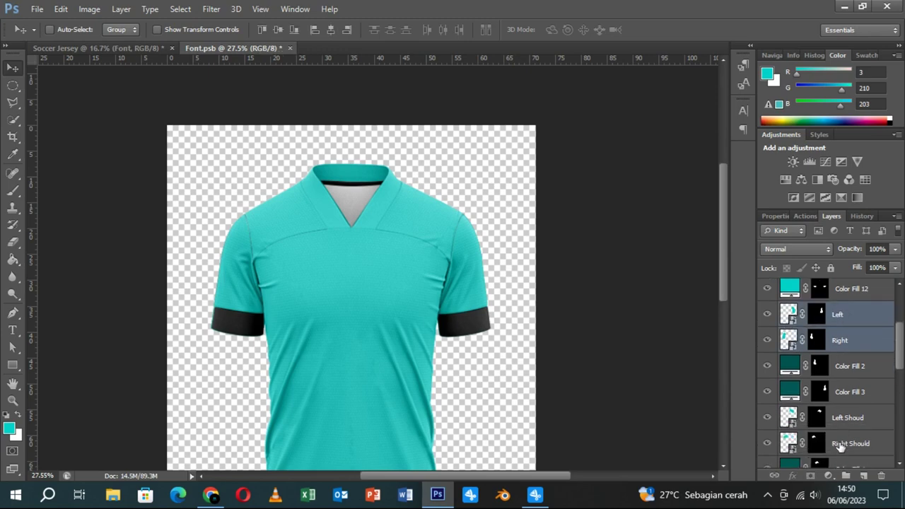
pyautogui.scroll(-2, 841, 444)
pyautogui.scroll(-2, 840, 444)
pyautogui.scroll(-2, 840, 444)
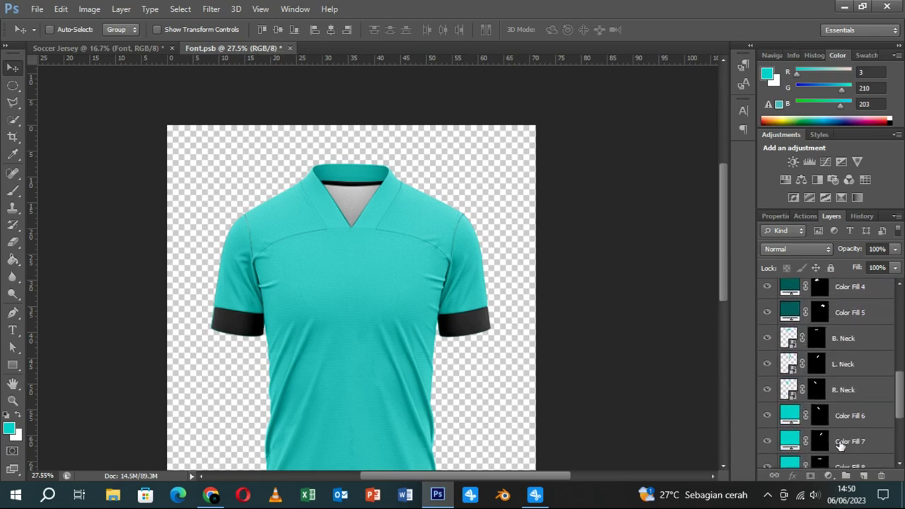
pyautogui.scroll(-2, 841, 445)
pyautogui.scroll(2, 834, 411)
pyautogui.scroll(1, 820, 354)
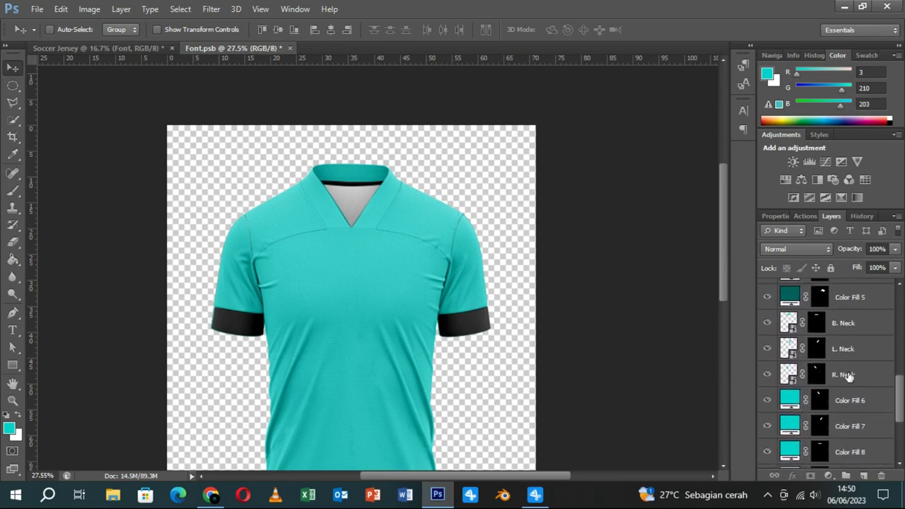
pyautogui.click(849, 377)
pyautogui.keyDown('ctrl'); pyautogui.click(843, 348); pyautogui.keyUp('ctrl')
pyautogui.keyDown('ctrl'); pyautogui.click(844, 323); pyautogui.keyUp('ctrl')
pyautogui.scroll(2, 849, 346)
pyautogui.scroll(2, 849, 347)
pyautogui.keyDown('ctrl'); pyautogui.click(853, 370); pyautogui.keyUp('ctrl')
pyautogui.keyDown('ctrl'); pyautogui.click(852, 346); pyautogui.keyUp('ctrl')
pyautogui.scroll(2, 852, 375)
pyautogui.scroll(2, 853, 375)
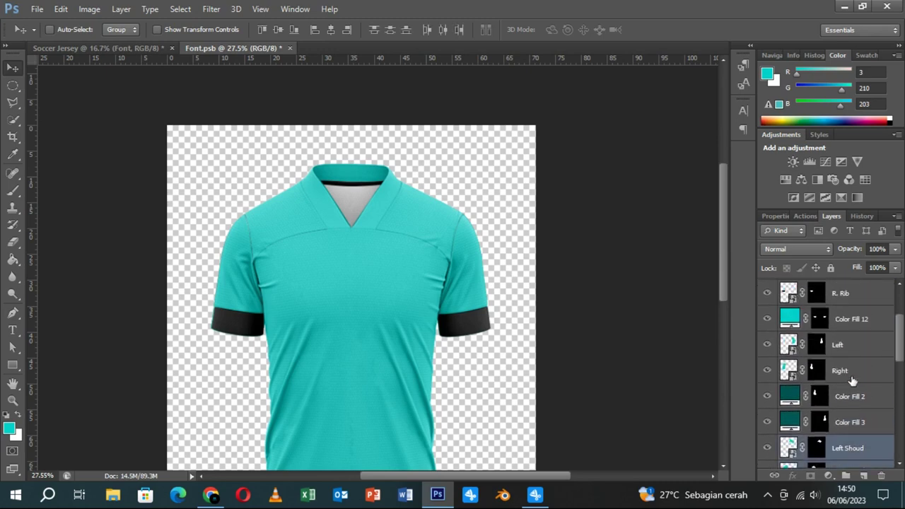
pyautogui.keyDown('ctrl'); pyautogui.click(841, 370); pyautogui.keyUp('ctrl')
pyautogui.keyDown('ctrl'); pyautogui.click(842, 346); pyautogui.keyUp('ctrl')
pyautogui.scroll(2, 845, 350)
pyautogui.scroll(2, 849, 375)
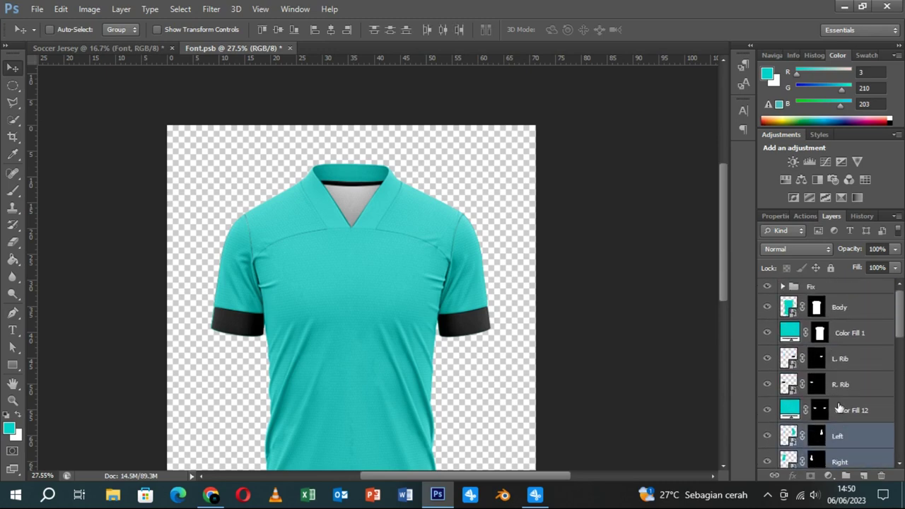
pyautogui.keyDown('ctrl'); pyautogui.click(851, 385); pyautogui.keyUp('ctrl')
pyautogui.keyDown('ctrl'); pyautogui.click(851, 362); pyautogui.keyUp('ctrl')
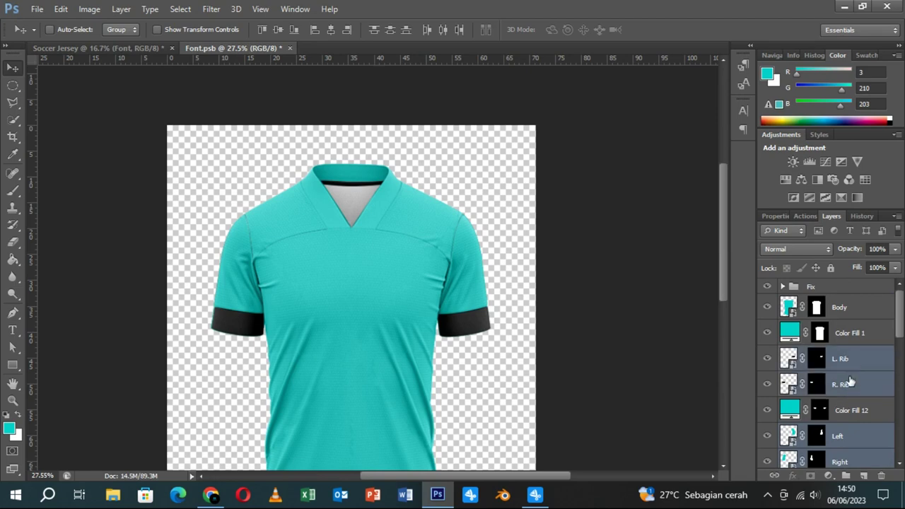
pyautogui.keyDown('ctrl'); pyautogui.click(855, 316); pyautogui.keyUp('ctrl')
# - Group the selected part layers into a group named 'Smart'
pyautogui.hotkey('ctrl', 'g')
pyautogui.doubleClick(819, 302)
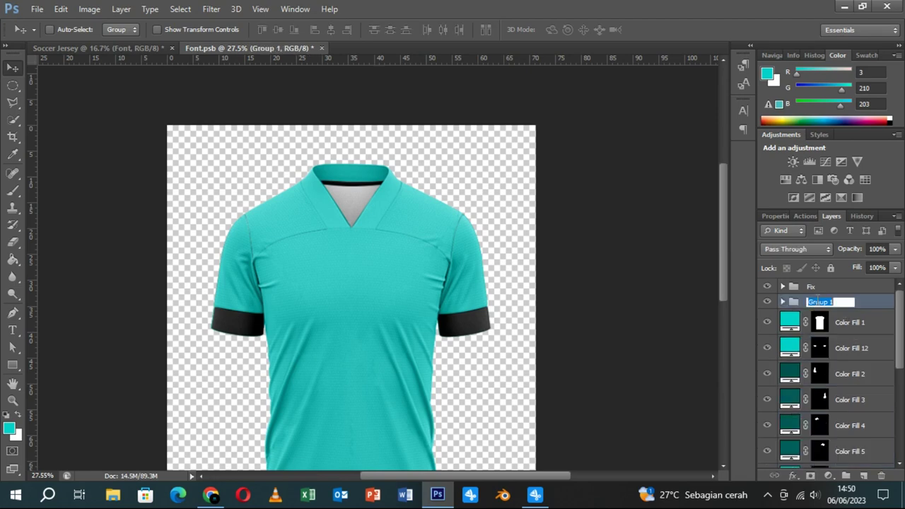
pyautogui.write('Sm')
pyautogui.press('Return')
# - Group Color Fill 1 through Color Fill 10 into a group named 'Color'
pyautogui.click(850, 330)
pyautogui.scroll(-1, 846, 390)
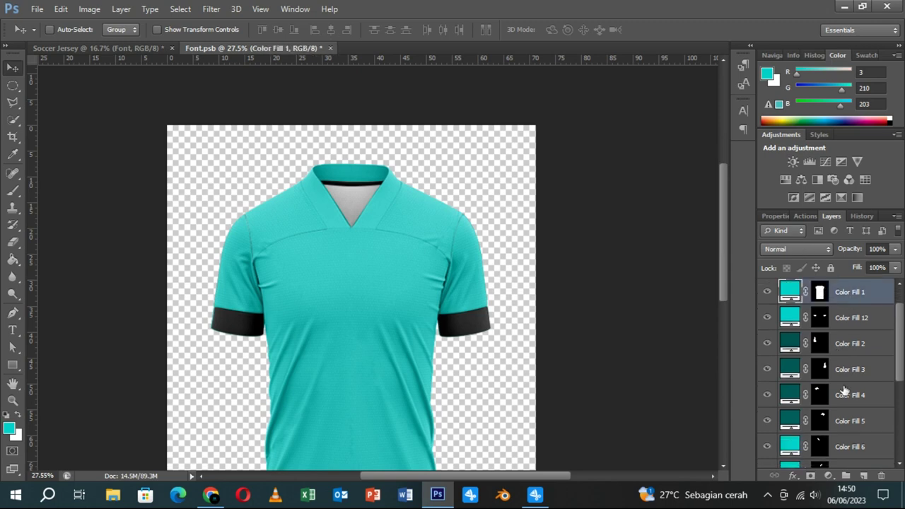
pyautogui.scroll(-2, 846, 389)
pyautogui.scroll(-2, 849, 399)
pyautogui.scroll(-2, 853, 403)
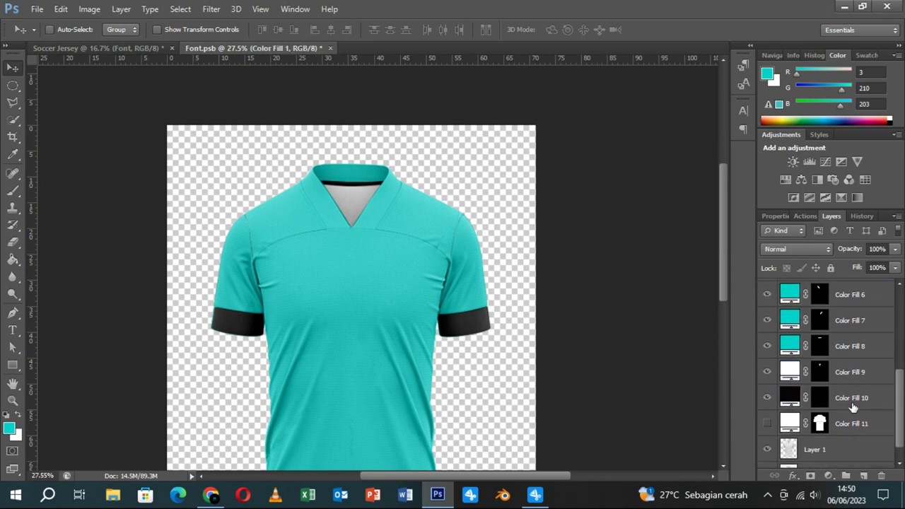
pyautogui.keyDown('shift'); pyautogui.click(852, 400); pyautogui.keyUp('shift')
pyautogui.hotkey('ctrl', 'g')
pyautogui.doubleClick(820, 318)
pyautogui.write('Colo')
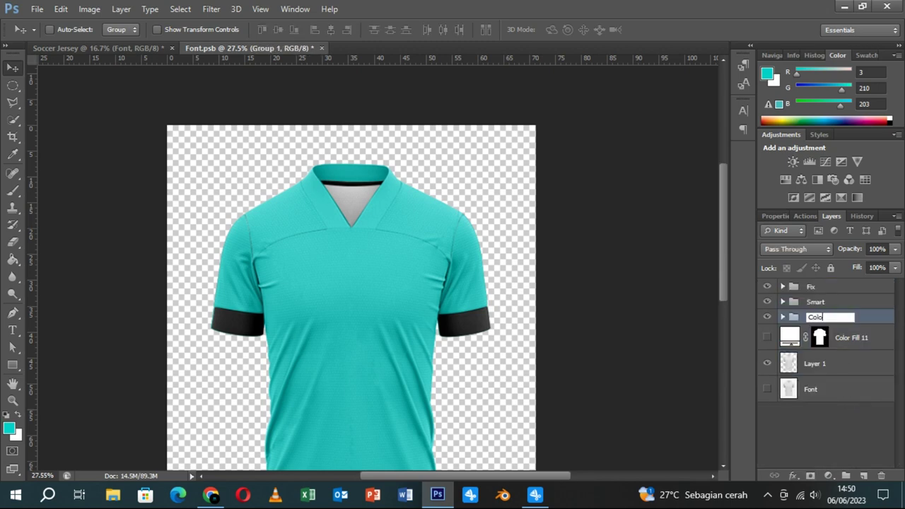
pyautogui.press('Return')
# - Move the Color group above Smart, hide it, and select the Fix group
pyautogui.moveTo(814, 319); pyautogui.dragTo(815, 296)
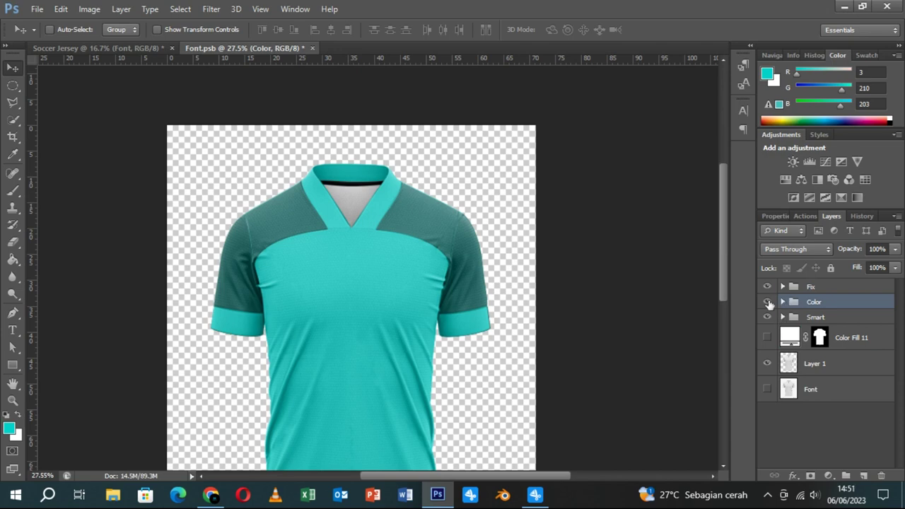
pyautogui.click(768, 302)
pyautogui.click(782, 317)
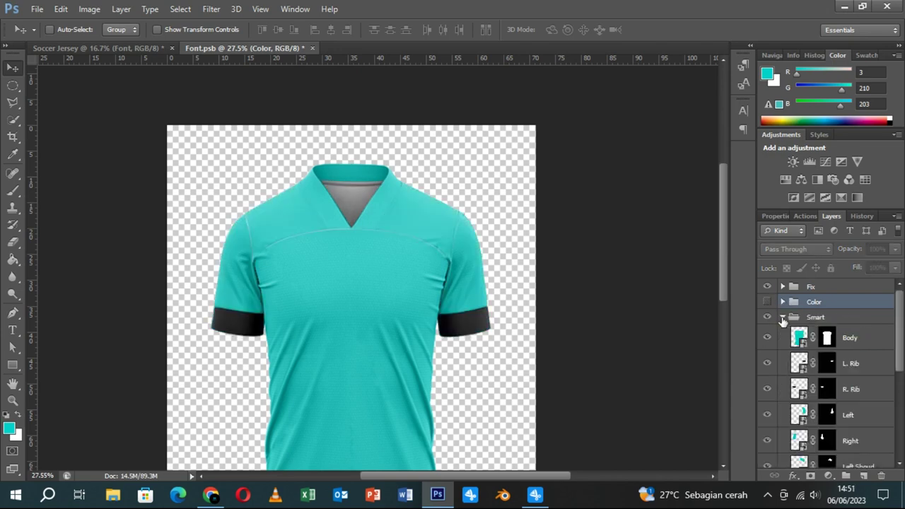
pyautogui.click(829, 292)
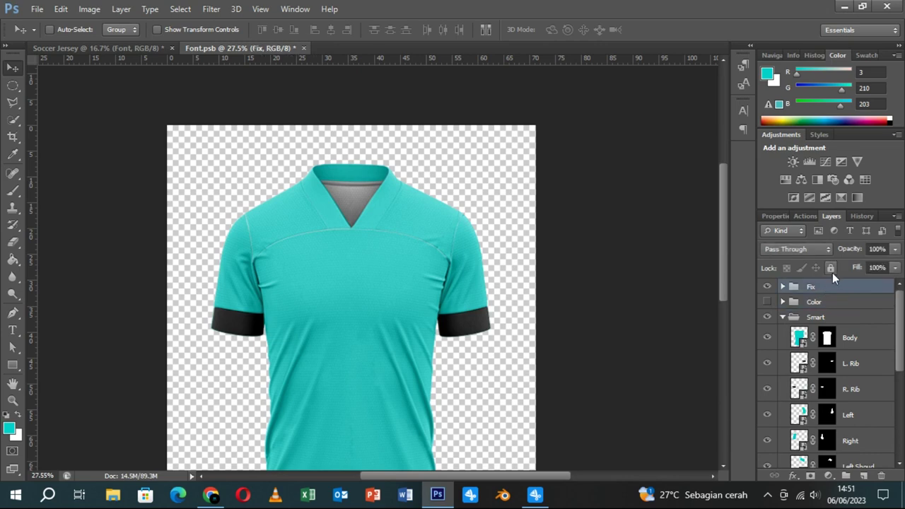
# - Fully lock the Fix group and open the Body smart object for editing
pyautogui.click(832, 269)
pyautogui.doubleClick(801, 339)
pyautogui.click(503, 223)
pyautogui.moveTo(245, 85); pyautogui.dragTo(416, 51)
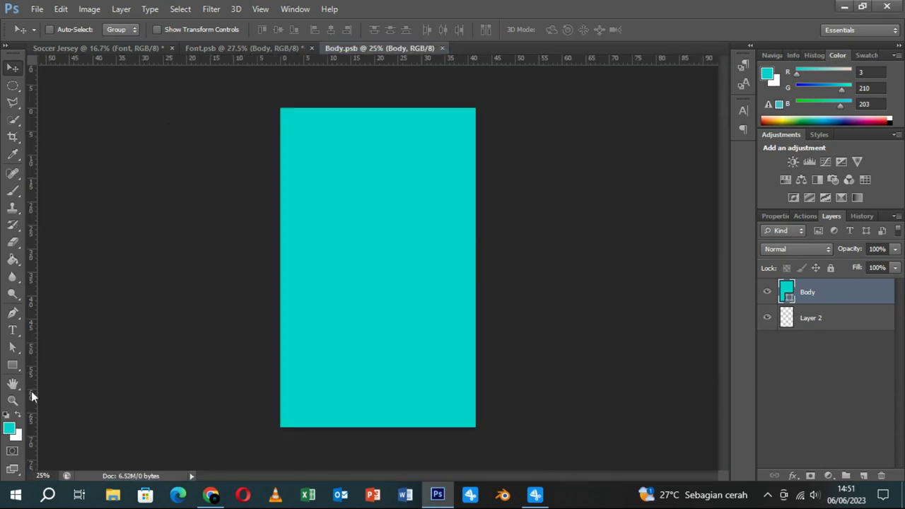
# - Draw a tall thin dark teal rectangle stripe down the Body canvas
pyautogui.click(12, 367)
pyautogui.moveTo(366, 105); pyautogui.dragTo(380, 429)
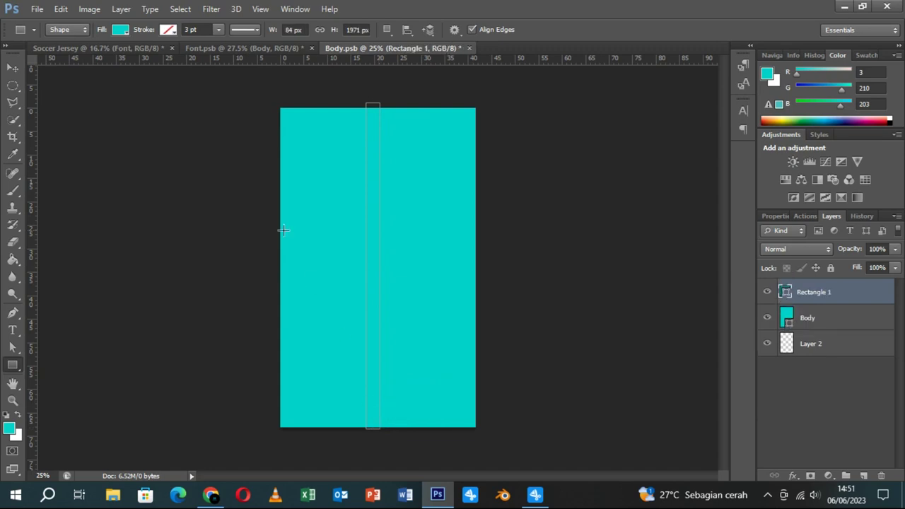
pyautogui.click(122, 30)
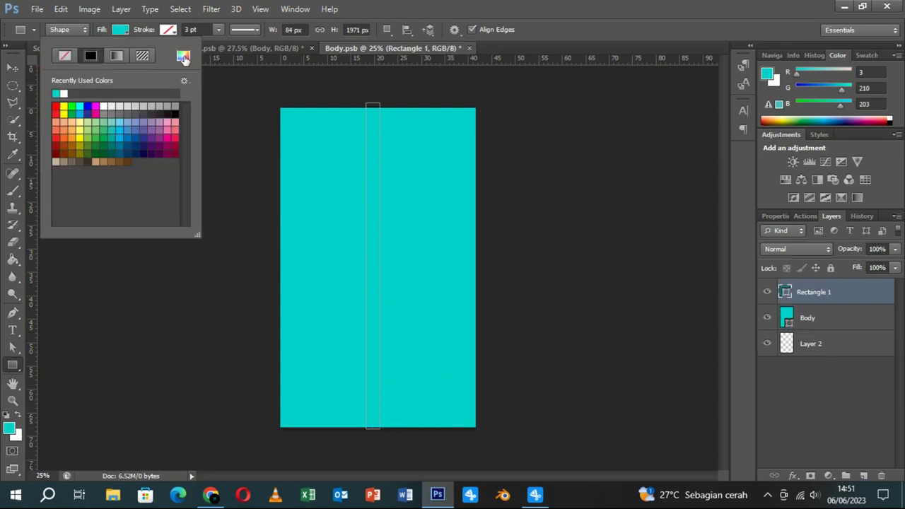
pyautogui.click(183, 55)
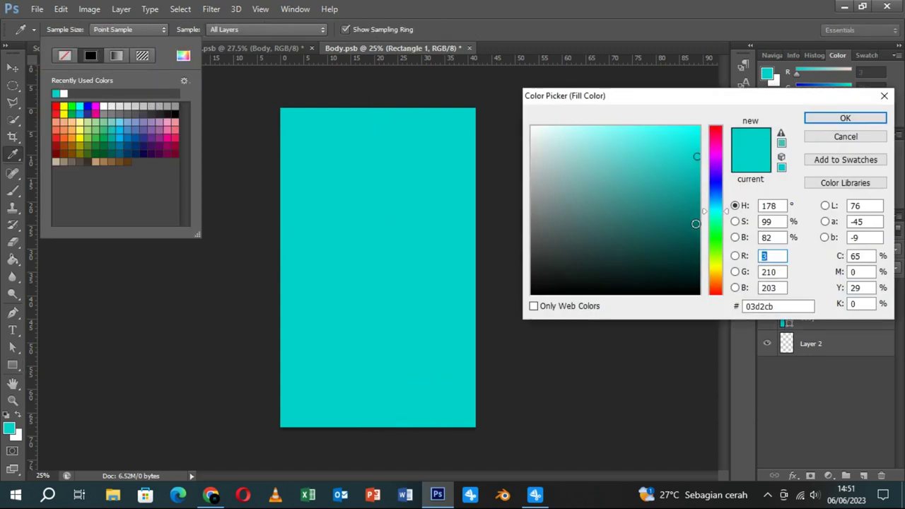
pyautogui.click(697, 221)
pyautogui.click(828, 136)
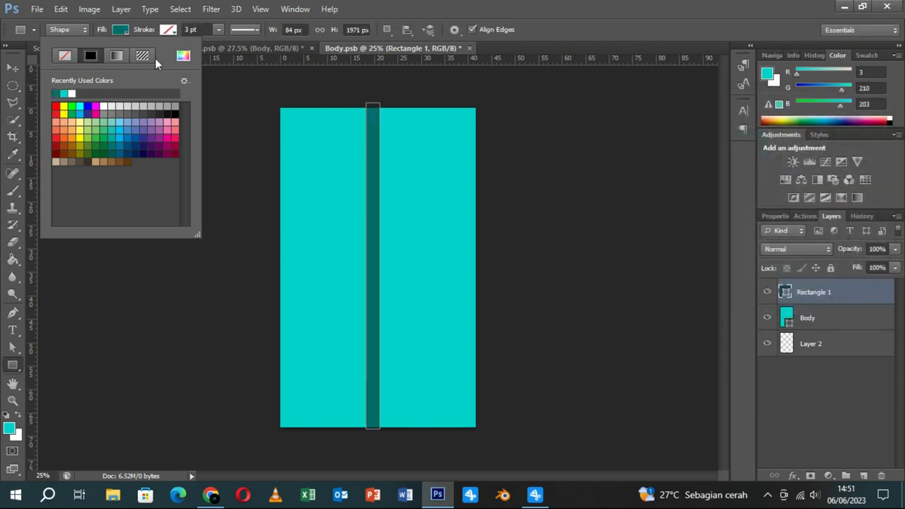
pyautogui.click(13, 67)
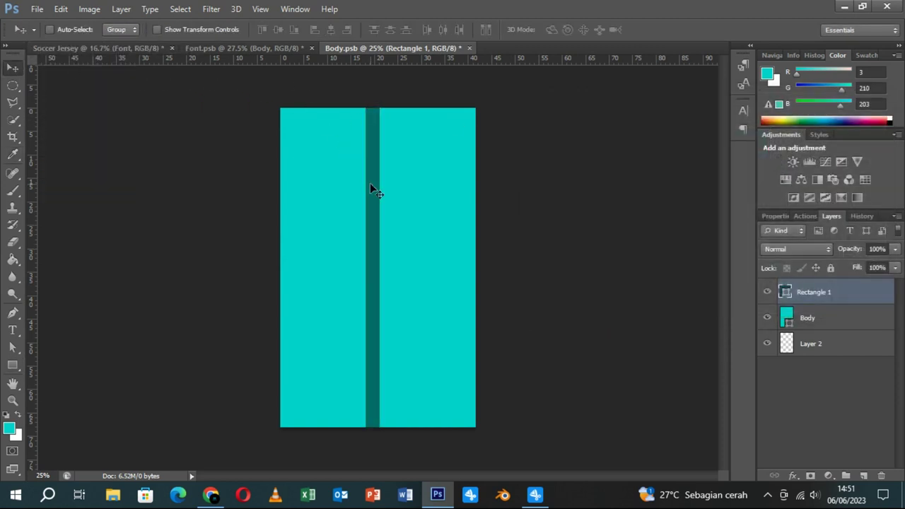
pyautogui.moveTo(370, 185); pyautogui.dragTo(368, 188)
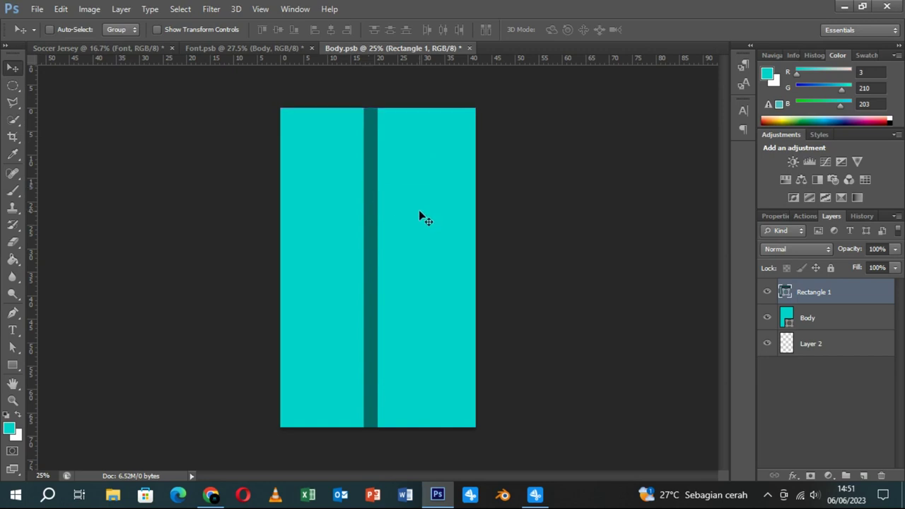
# - Duplicate the stripe to the left, then copy the three stripes across the right side
pyautogui.hotkey('ctrl', 'a')
pyautogui.hotkey('ctrl', 'd')
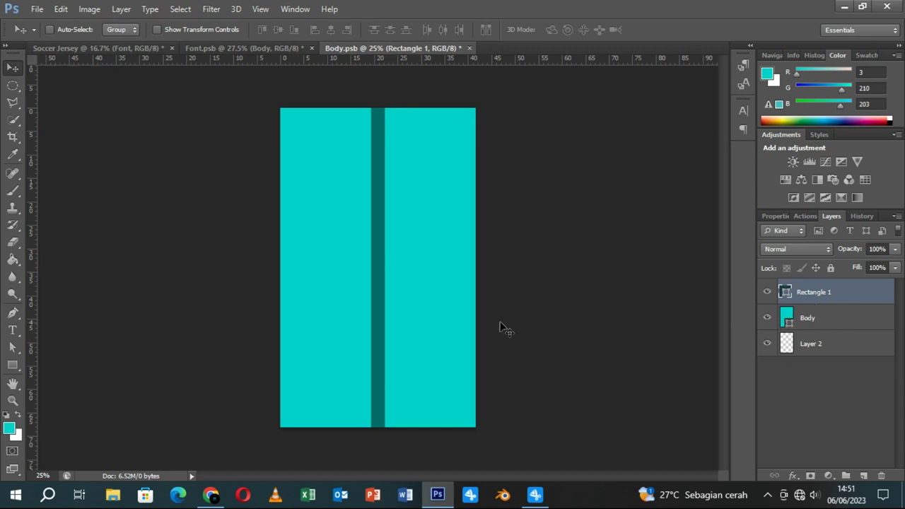
pyautogui.moveTo(378, 299)
pyautogui.mouseDown()
pyautogui.moveTo(352, 299)
pyautogui.moveTo(342, 327)
pyautogui.moveTo(323, 330)
pyautogui.mouseUp()
pyautogui.hotkey('shift', 'alt', '[')
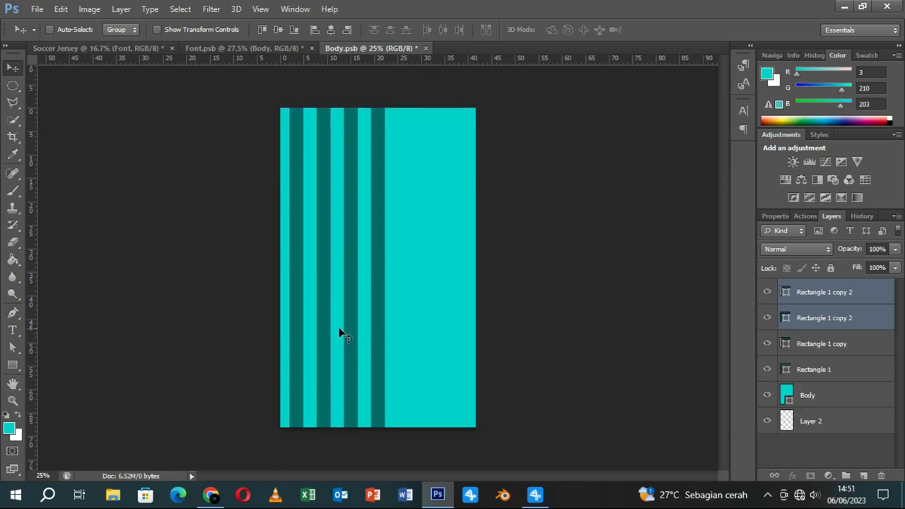
pyautogui.click(814, 351)
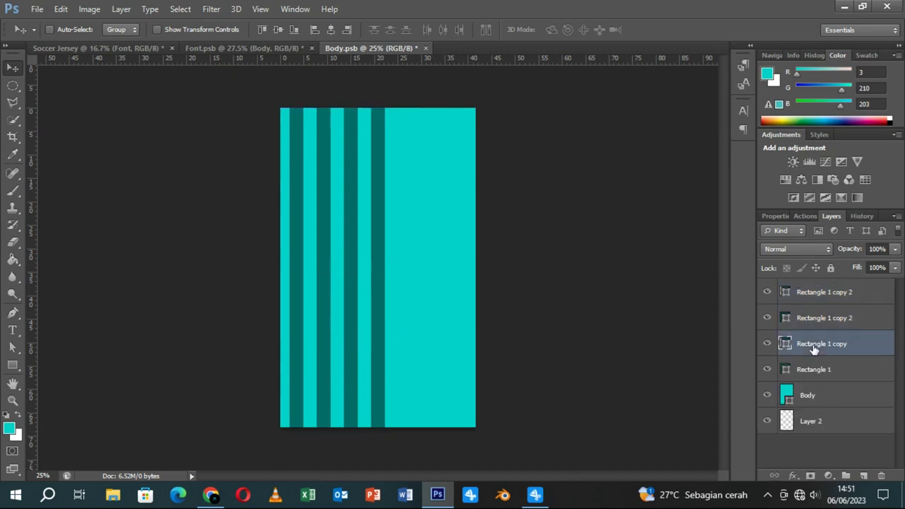
pyautogui.keyDown('shift'); pyautogui.click(824, 300); pyautogui.keyUp('shift')
pyautogui.moveTo(354, 304); pyautogui.dragTo(461, 306)
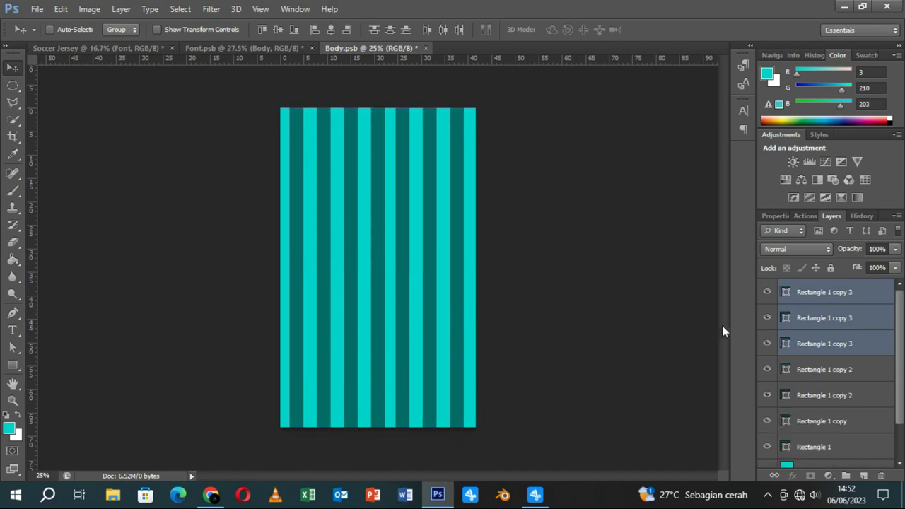
# - Merge all stripe layers into one and centre it horizontally on the canvas
pyautogui.click(842, 298)
pyautogui.keyDown('shift'); pyautogui.click(816, 448); pyautogui.keyUp('shift')
pyautogui.hotkey('ctrl', 'e')
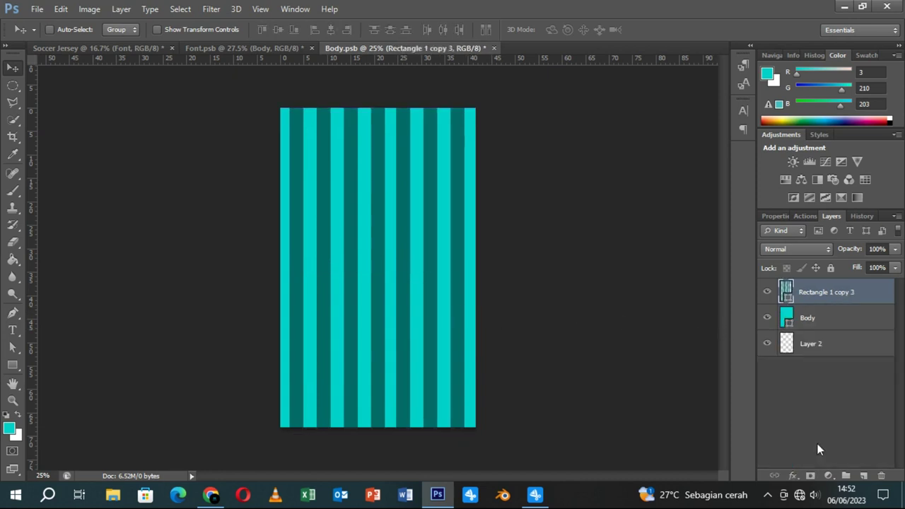
pyautogui.hotkey('ctrl', 'a')
pyautogui.click(330, 34)
pyautogui.hotkey('ctrl', 'd')
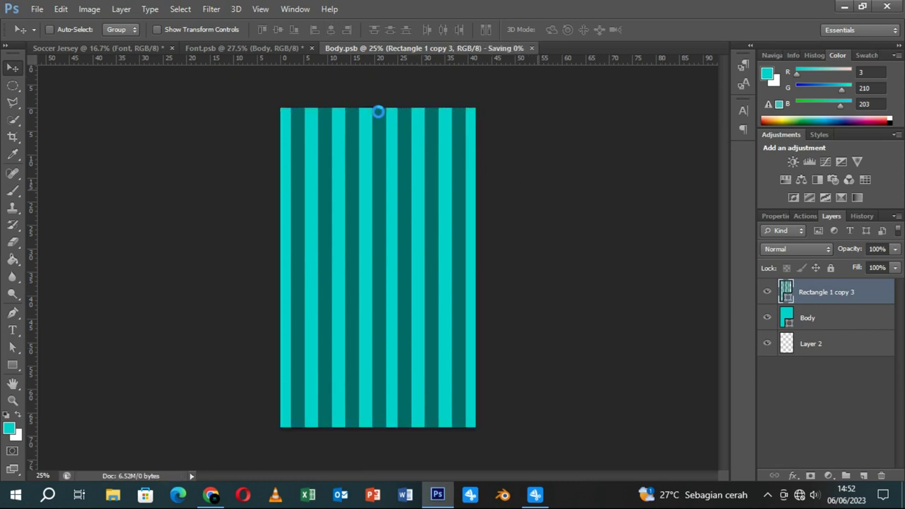
pyautogui.click(266, 50)
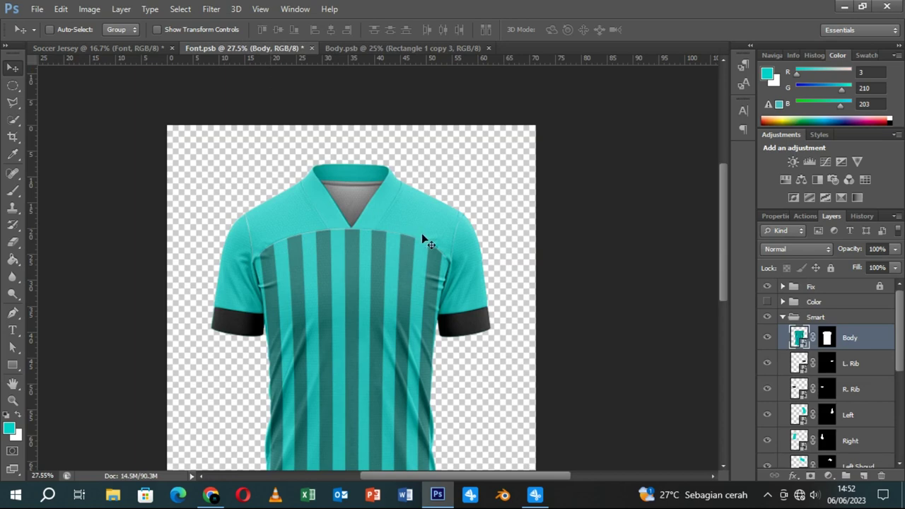
pyautogui.scroll(-1, 425, 238)
pyautogui.scroll(-2, 428, 241)
pyautogui.scroll(-1, 428, 240)
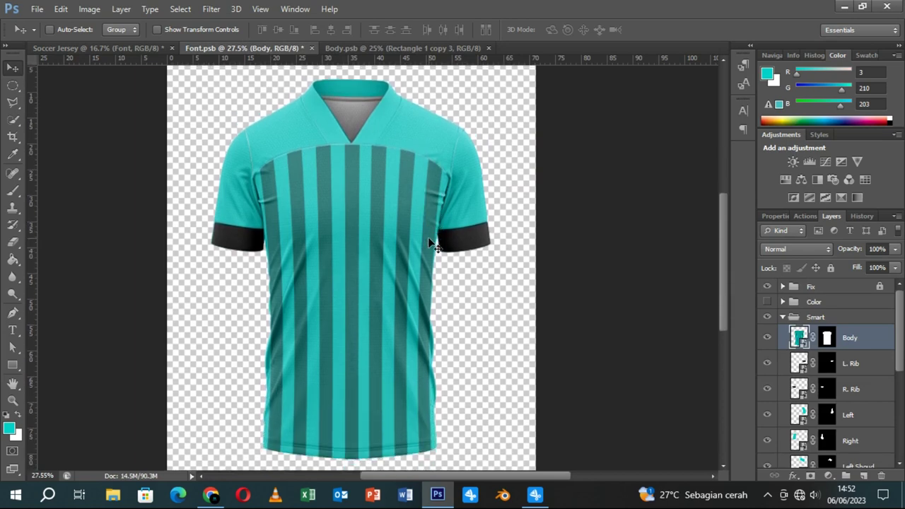
pyautogui.scroll(1, 428, 240)
pyautogui.scroll(1, 428, 241)
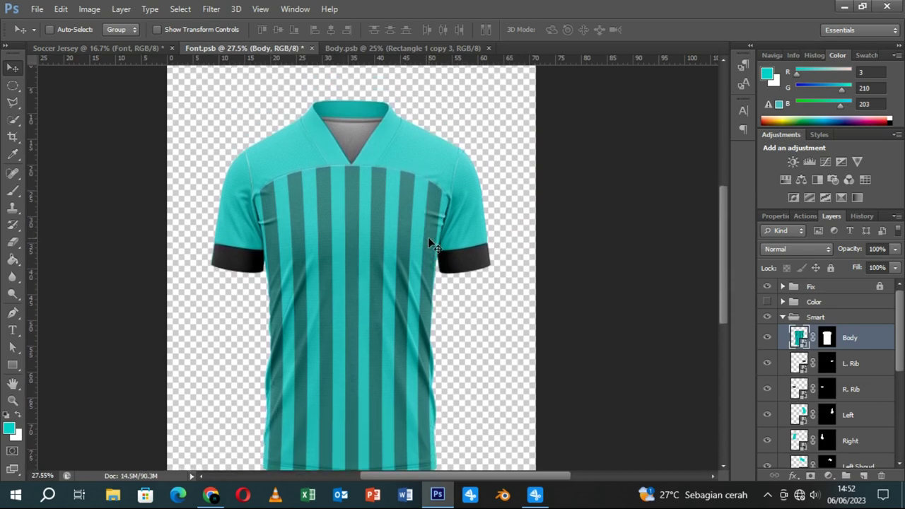
pyautogui.scroll(1, 428, 240)
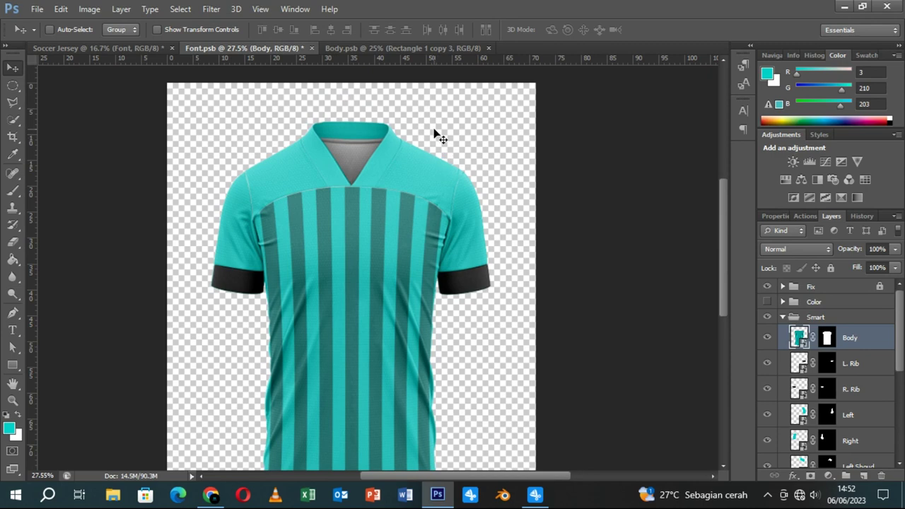
pyautogui.click(424, 48)
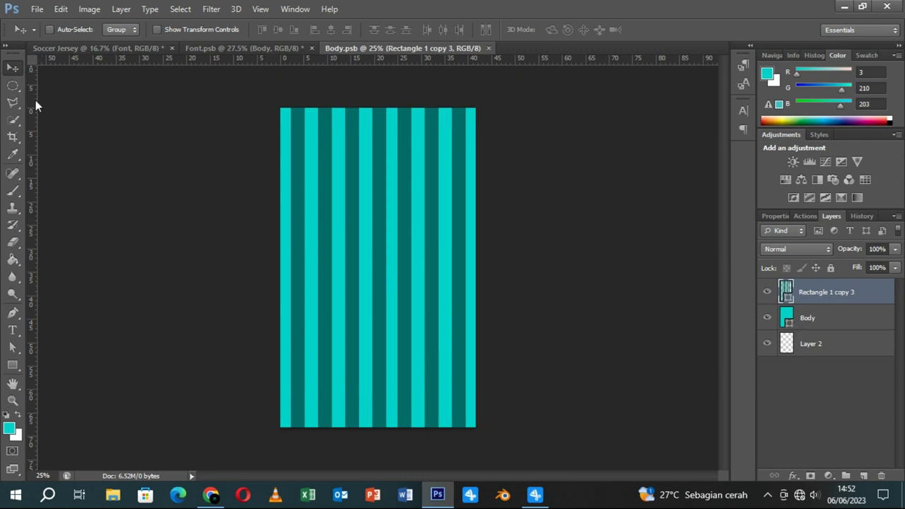
# - Add a vertical centre guide and nudge the Rectangle 1 copy 3 stripes slightly left
pyautogui.click(813, 343)
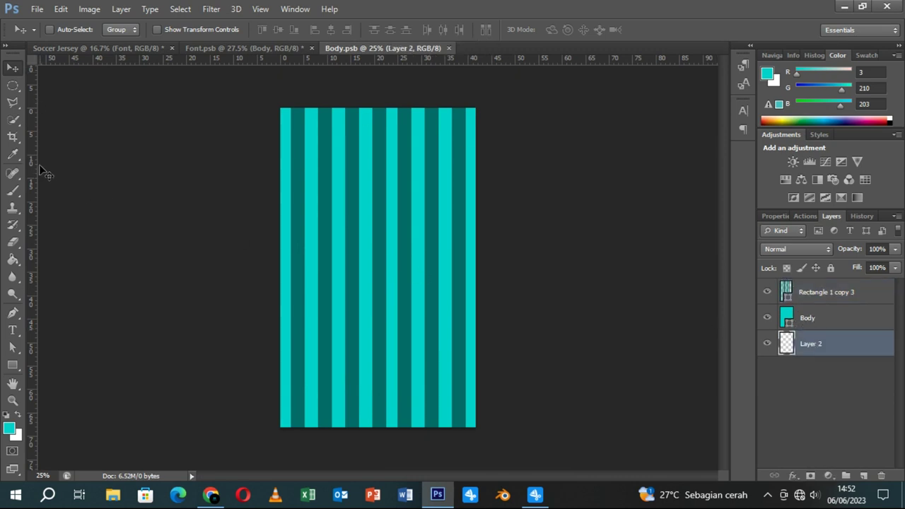
pyautogui.moveTo(37, 145); pyautogui.dragTo(378, 296)
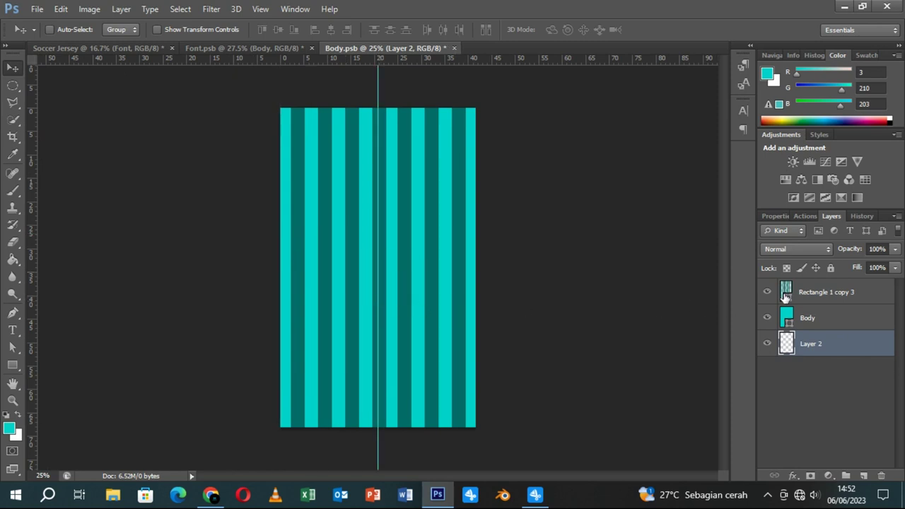
pyautogui.click(824, 292)
pyautogui.hotkey('ctrl', 't')
pyautogui.press('Left')
pyautogui.press('Left')
pyautogui.press('Left')
pyautogui.press('Return')
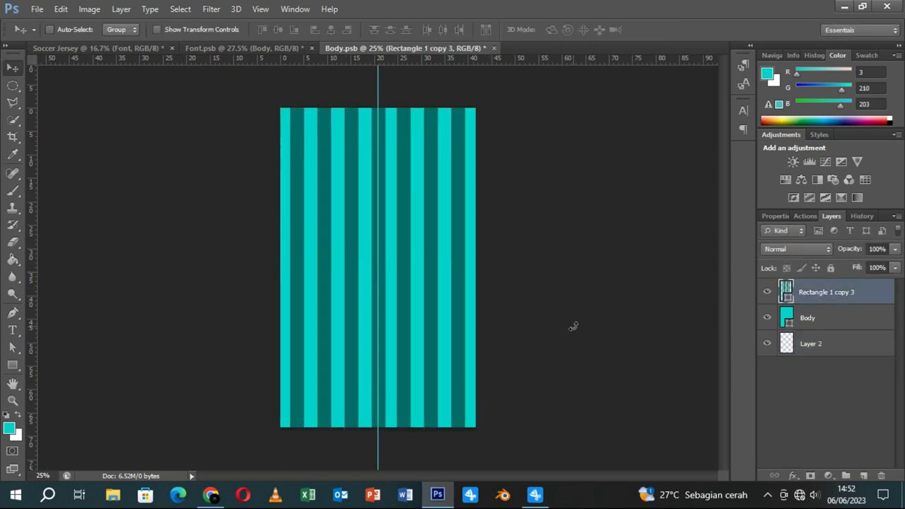
# - Place the adidas_PNG17 logo and scale it down to about a third
pyautogui.click(37, 9)
pyautogui.click(70, 189)
pyautogui.click(594, 419)
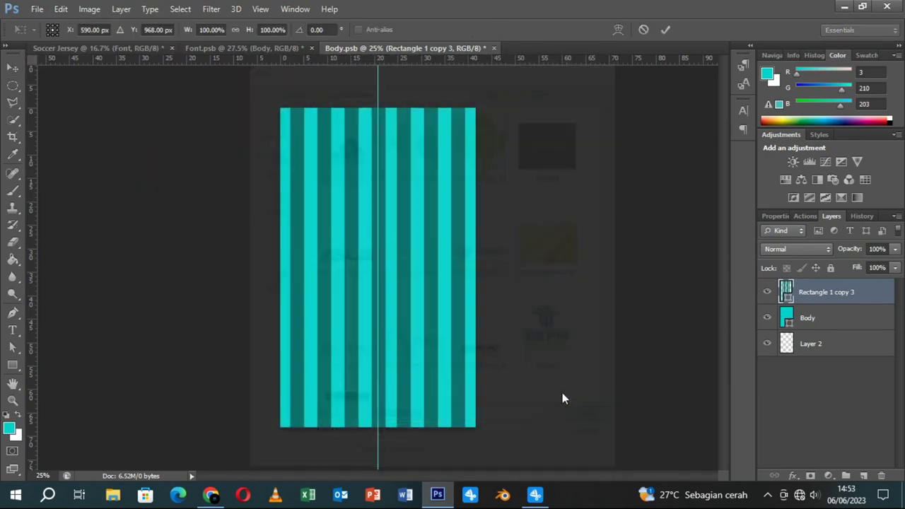
pyautogui.moveTo(465, 329)
pyautogui.mouseDown()
pyautogui.moveTo(408, 285)
pyautogui.moveTo(347, 190)
pyautogui.mouseUp()
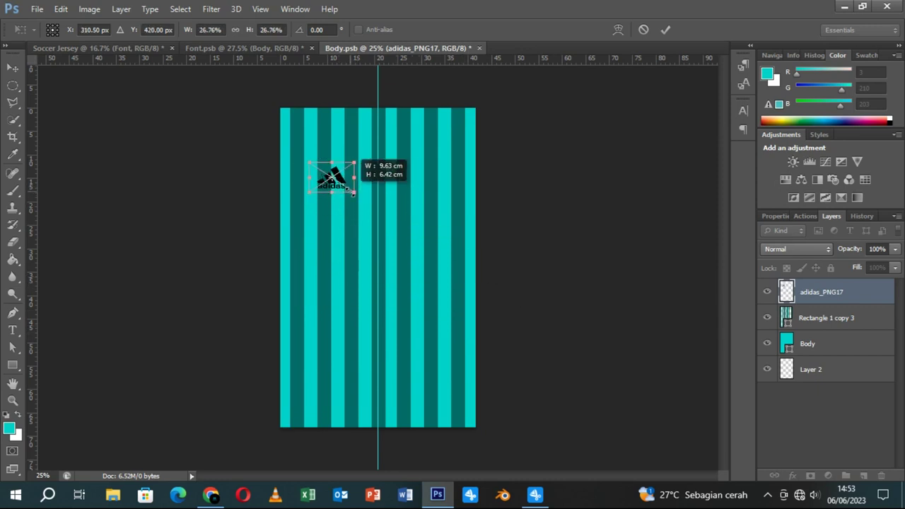
pyautogui.press('Return')
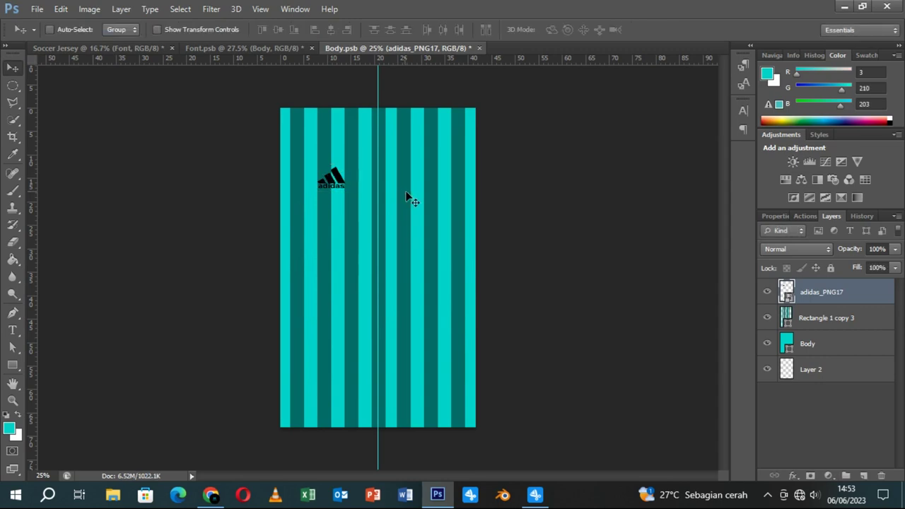
# - Give the adidas logo layer a yellow ffd800 Color Overlay
pyautogui.rightClick(812, 297)
pyautogui.click(551, 66)
pyautogui.click(524, 281)
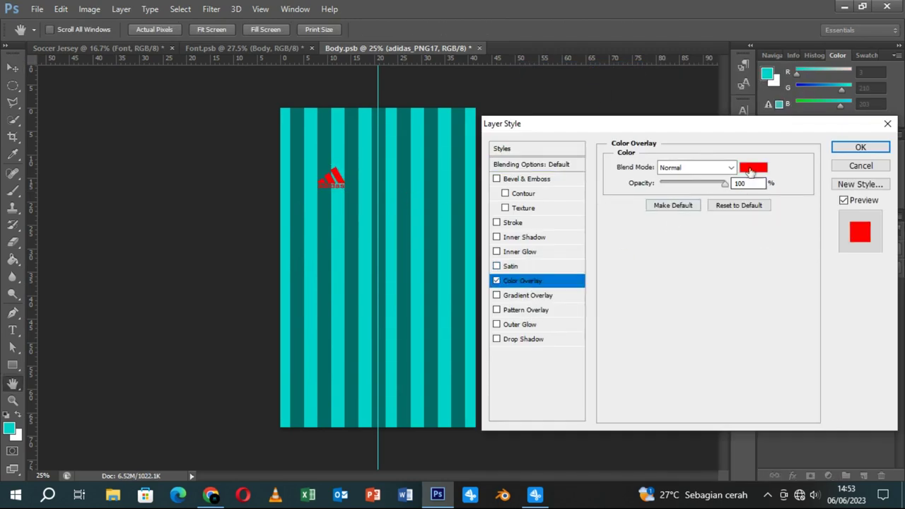
pyautogui.click(752, 168)
pyautogui.click(718, 271)
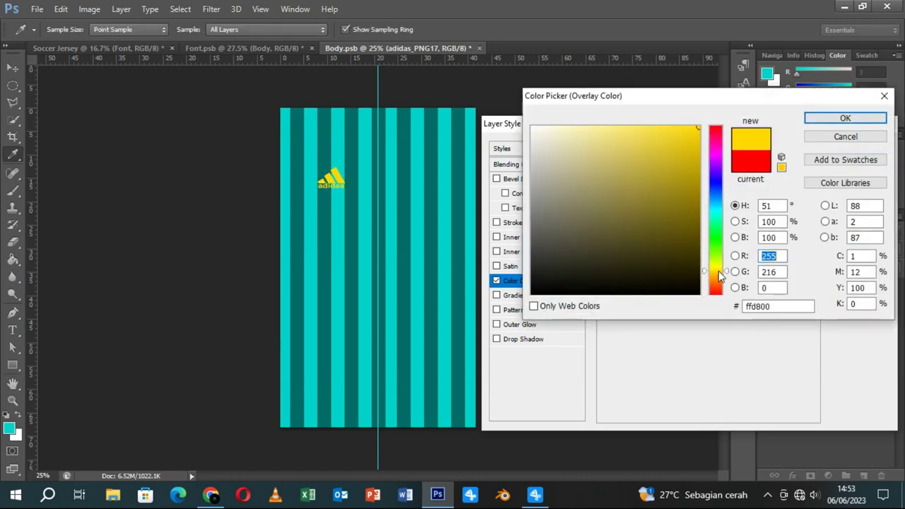
pyautogui.click(845, 118)
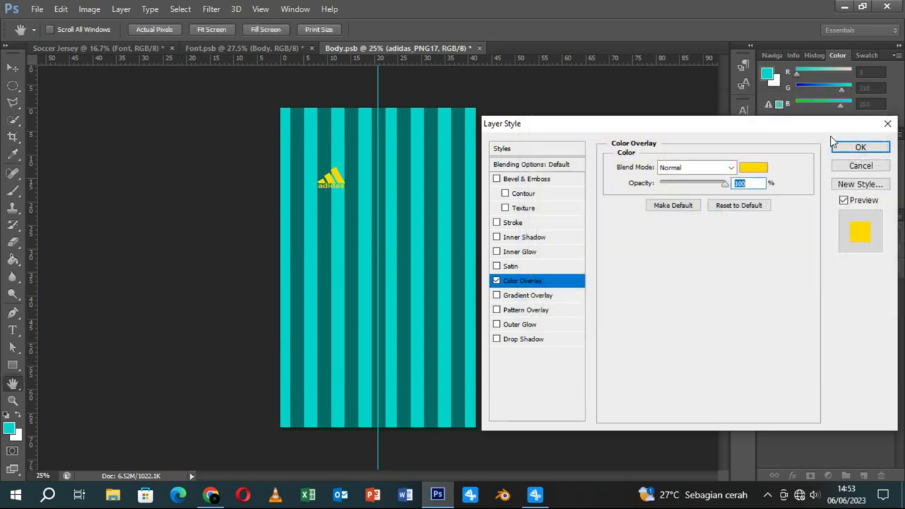
pyautogui.click(860, 146)
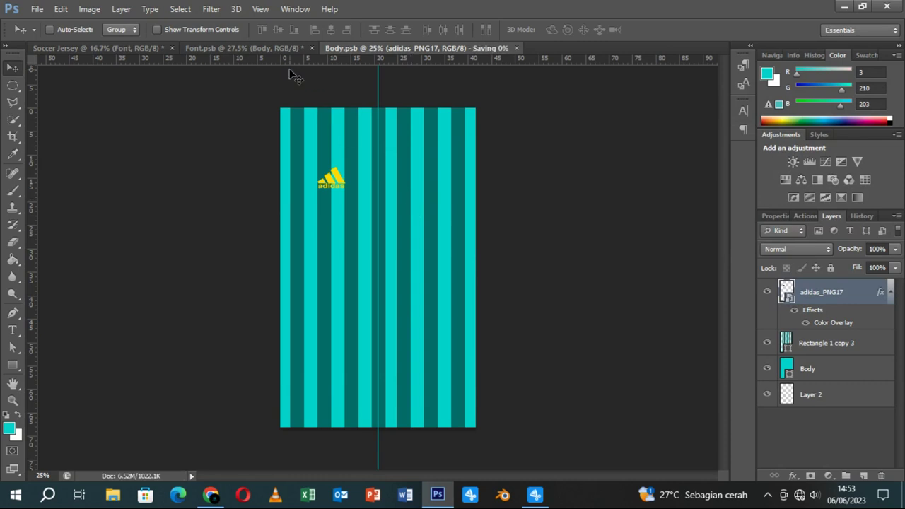
# - Nudge the adidas logo up, save Body.psb, and check it on the jersey mockup
pyautogui.click(285, 50)
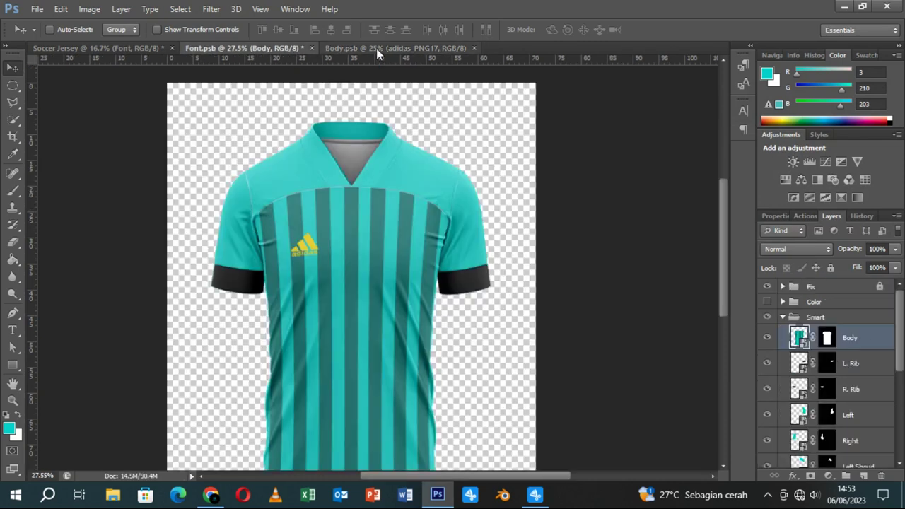
pyautogui.click(377, 48)
pyautogui.hotkey('shift', 'Up')
pyautogui.hotkey('shift', 'Up')
pyautogui.hotkey('shift', 'Up')
pyautogui.hotkey('shift', 'Up')
pyautogui.hotkey('shift', 'Up')
pyautogui.hotkey('shift', 'Up')
pyautogui.hotkey('shift', 'Up')
pyautogui.hotkey('shift', 'Up')
pyautogui.hotkey('ctrl', 's')
pyautogui.click(280, 53)
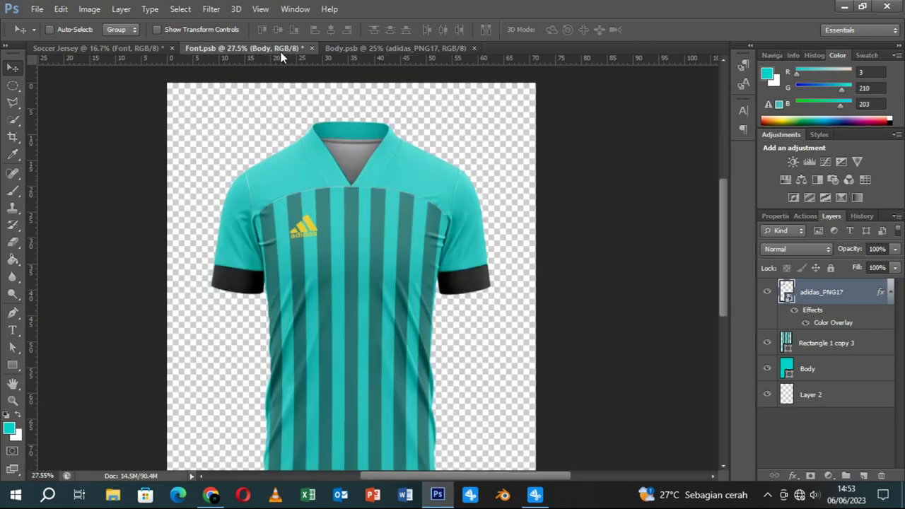
pyautogui.click(409, 50)
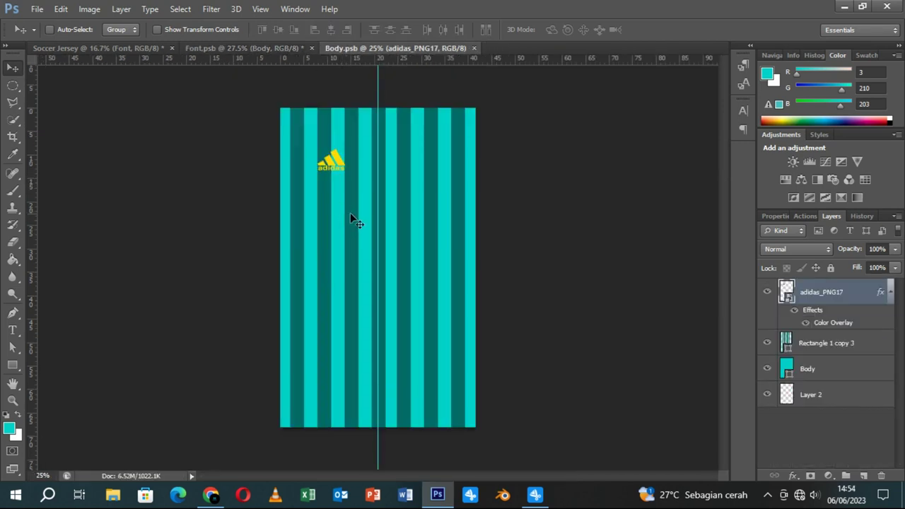
# - Sample the adidas yellow as background colour and place the mhdesin22 logo
pyautogui.click(15, 434)
pyautogui.click(333, 159)
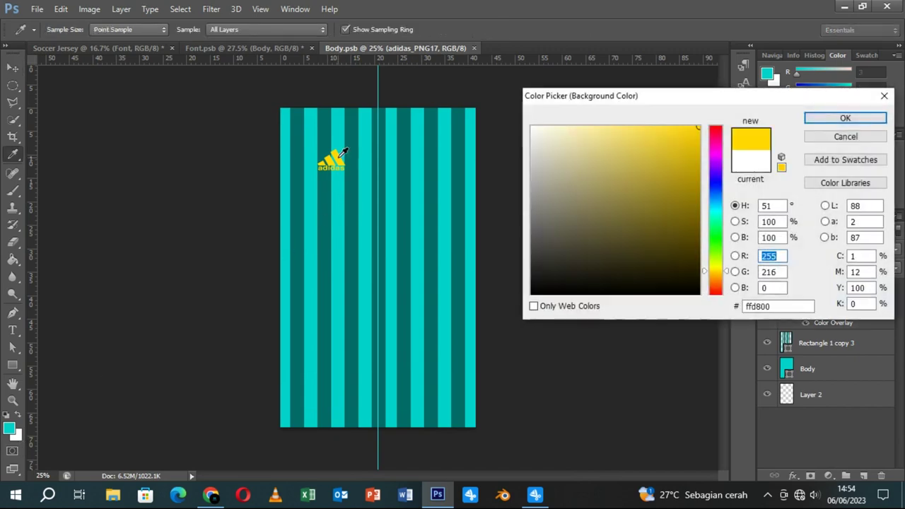
pyautogui.click(814, 119)
pyautogui.click(37, 9)
pyautogui.click(85, 181)
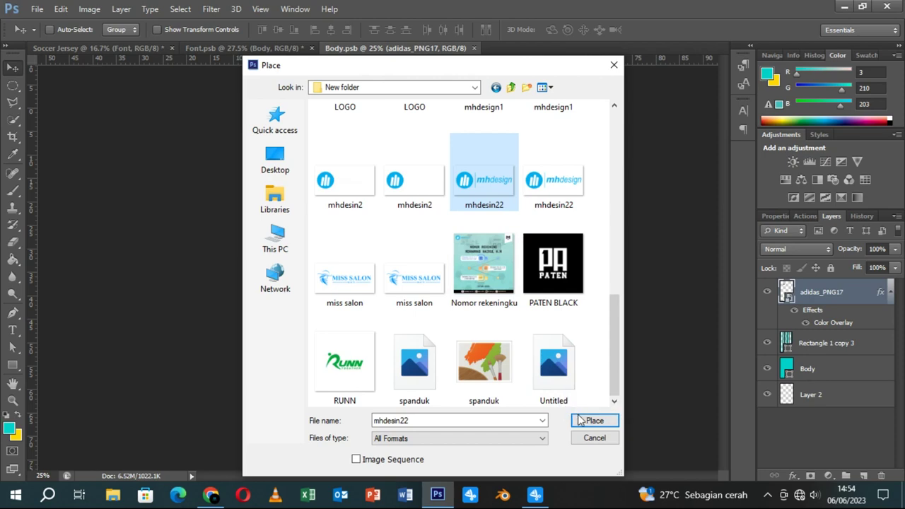
pyautogui.click(579, 420)
pyautogui.click(666, 29)
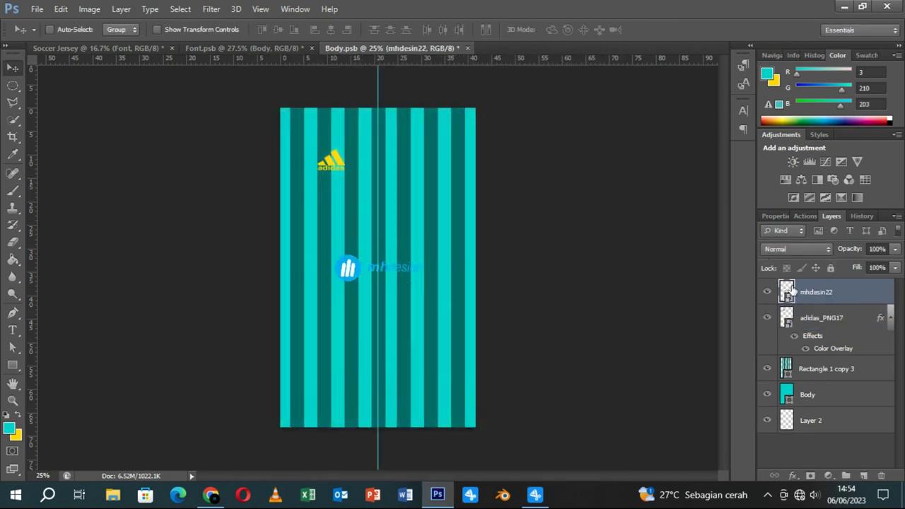
# - Rasterize the mhdesin22 layer and delete its white bars using the Magic Wand
pyautogui.rightClick(791, 291)
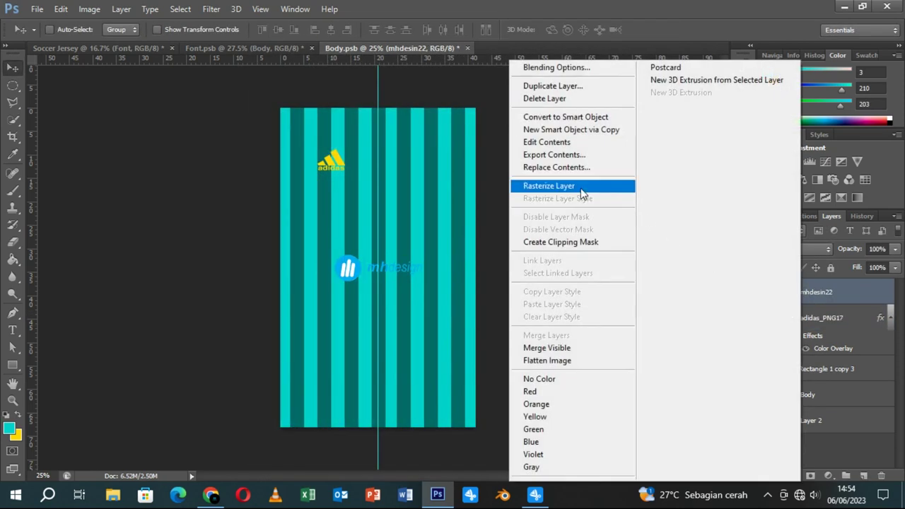
pyautogui.click(582, 186)
pyautogui.click(19, 119)
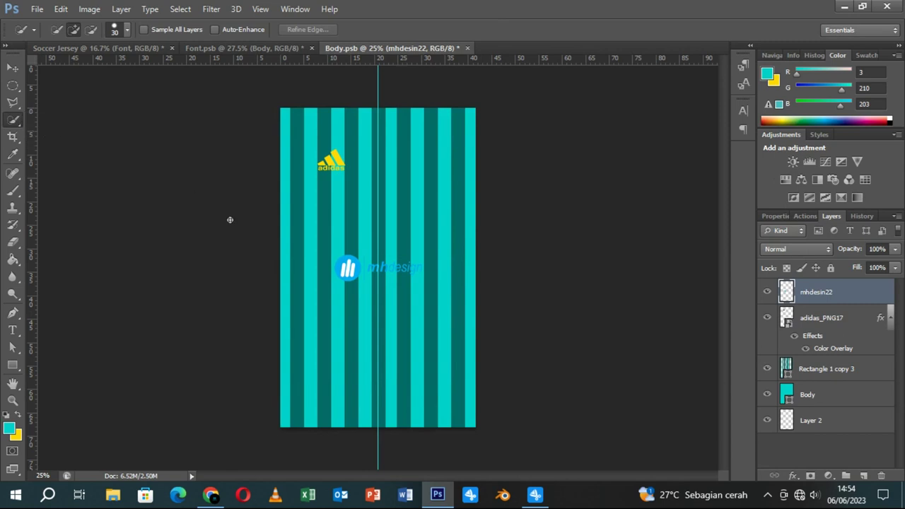
pyautogui.scroll(2, 352, 283)
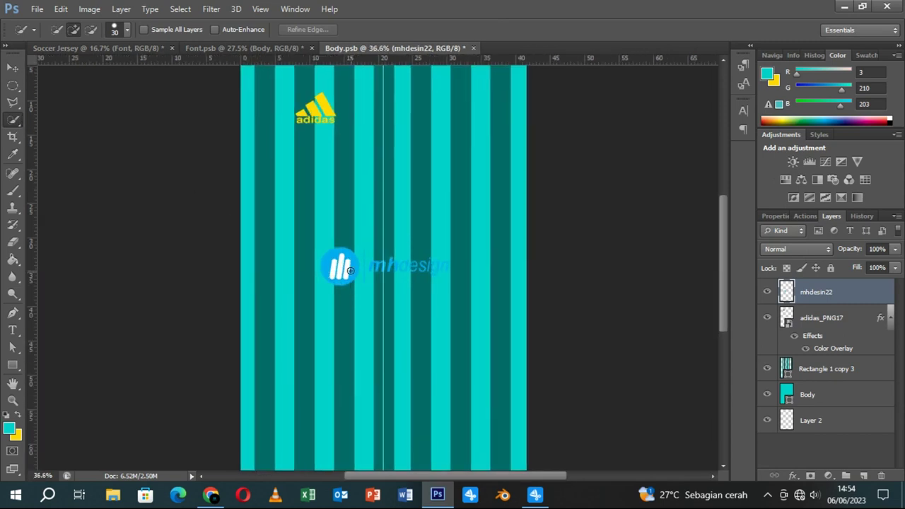
pyautogui.moveTo(339, 276); pyautogui.dragTo(340, 268)
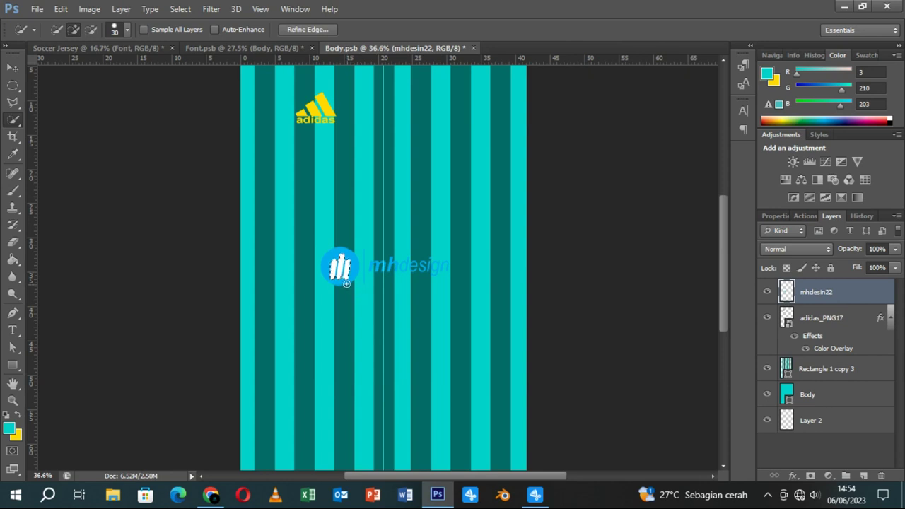
pyautogui.rightClick(16, 123)
pyautogui.click(49, 133)
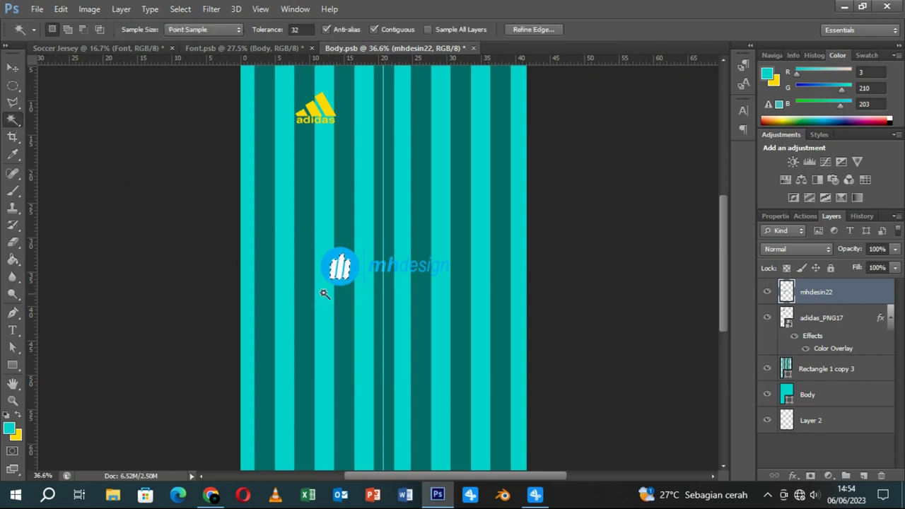
pyautogui.click(336, 274)
pyautogui.keyDown('shift'); pyautogui.click(339, 268); pyautogui.keyUp('shift')
pyautogui.press('Delete')
pyautogui.hotkey('ctrl', 'd')
pyautogui.click(13, 67)
# - Give the mhdesin22 logo a yellow ffd800 Color Overlay
pyautogui.rightClick(798, 293)
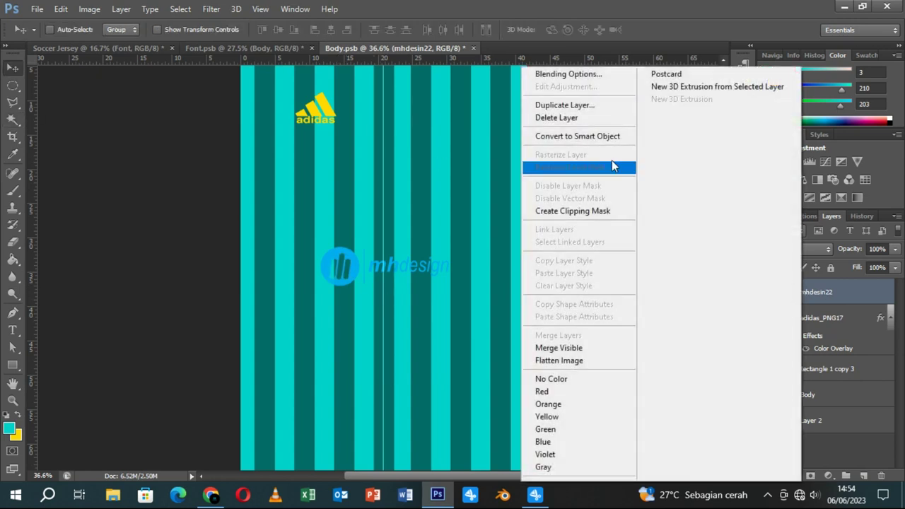
pyautogui.click(569, 73)
pyautogui.click(522, 281)
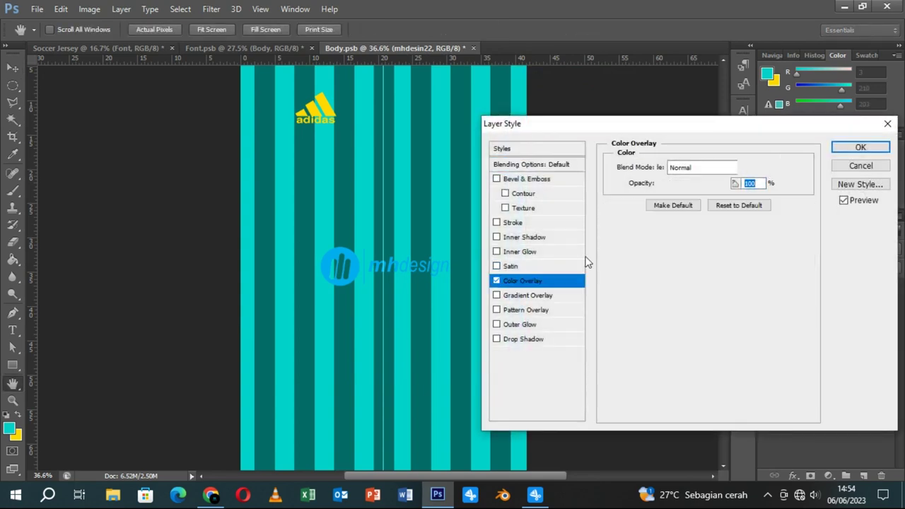
pyautogui.click(754, 168)
pyautogui.click(316, 109)
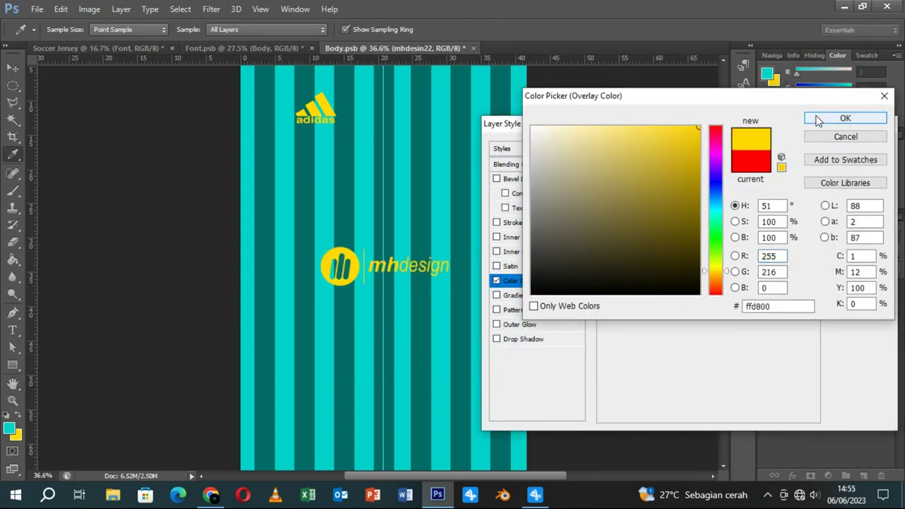
pyautogui.click(819, 120)
pyautogui.click(863, 145)
# - Zoom out to 25%, move the mhdesin22 logo up slightly, save, and preview in Font.psb
pyautogui.hotkey('ctrl', '-')
pyautogui.hotkey('ctrl', '-')
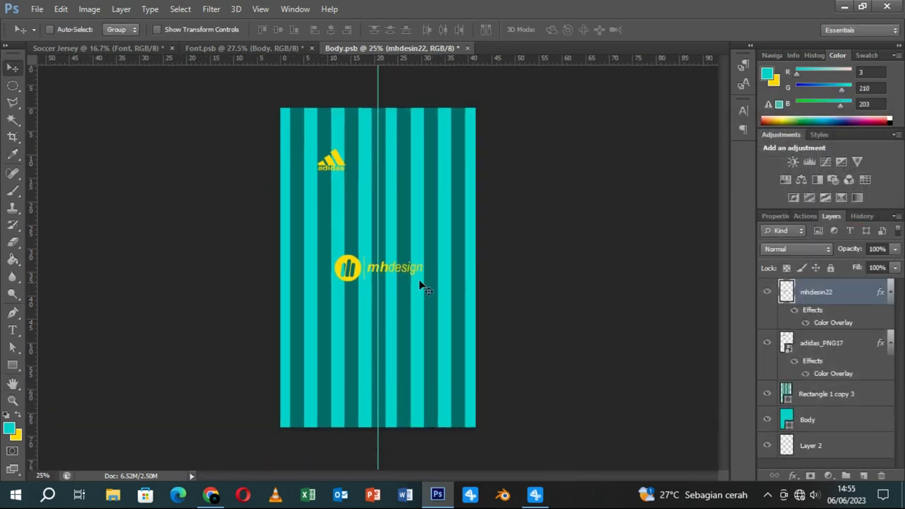
pyautogui.moveTo(420, 281); pyautogui.dragTo(420, 252)
pyautogui.hotkey('ctrl', 's')
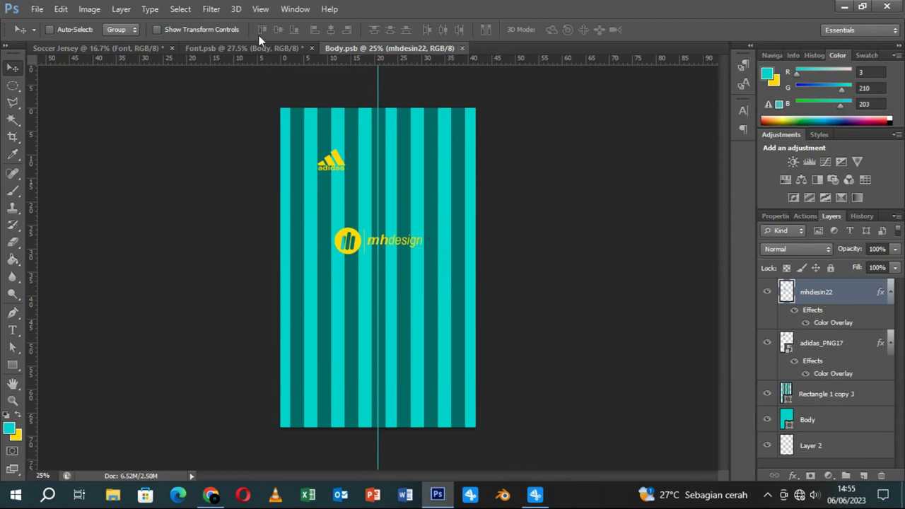
pyautogui.click(259, 48)
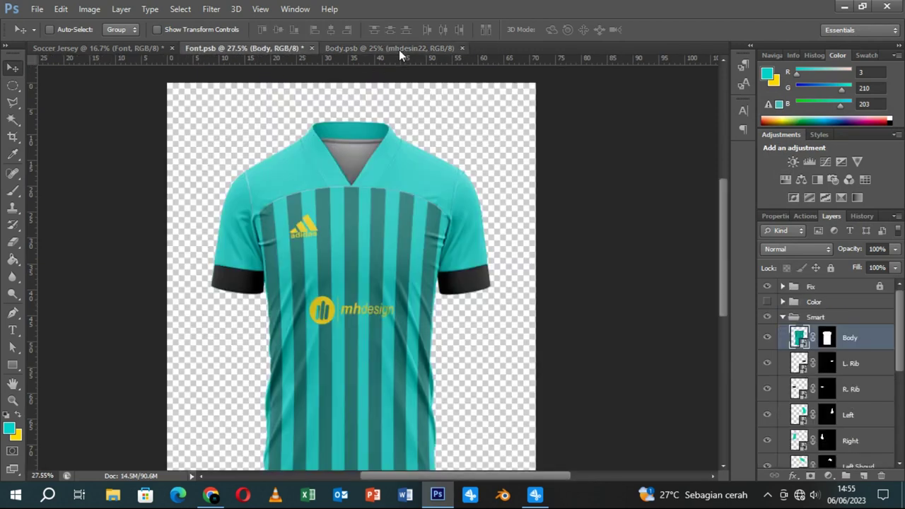
pyautogui.click(399, 49)
# - Enlarge the mhdesin22 logo slightly, save, preview, and begin File > Place in Body.psb
pyautogui.hotkey('ctrl', 't')
pyautogui.moveTo(423, 253); pyautogui.dragTo(428, 258)
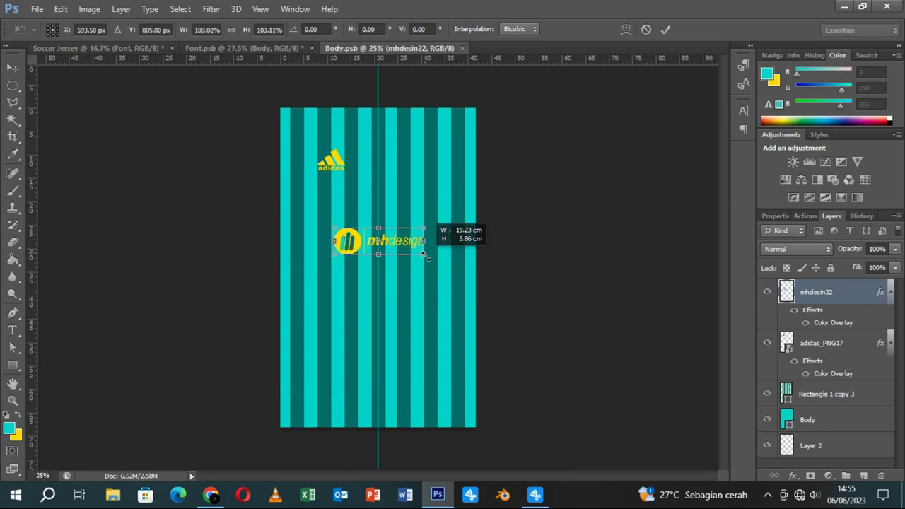
pyautogui.click(666, 29)
pyautogui.hotkey('ctrl', 's')
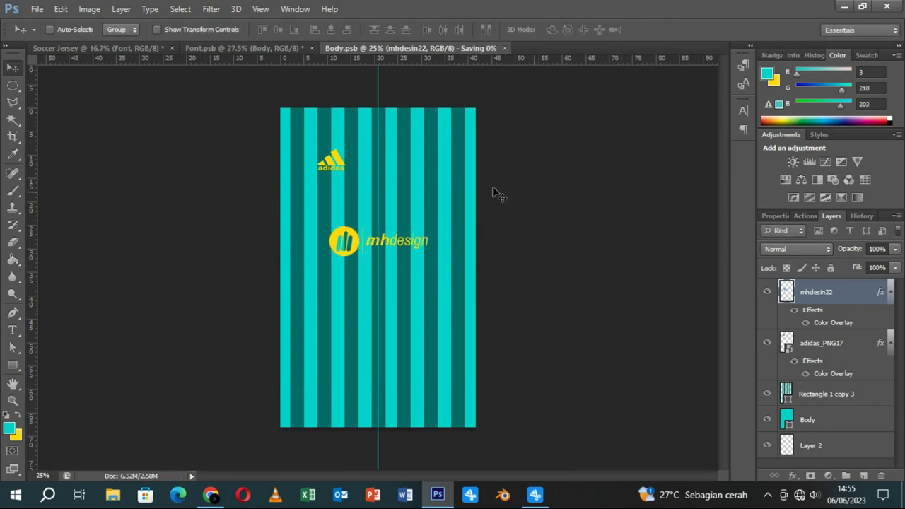
pyautogui.click(270, 47)
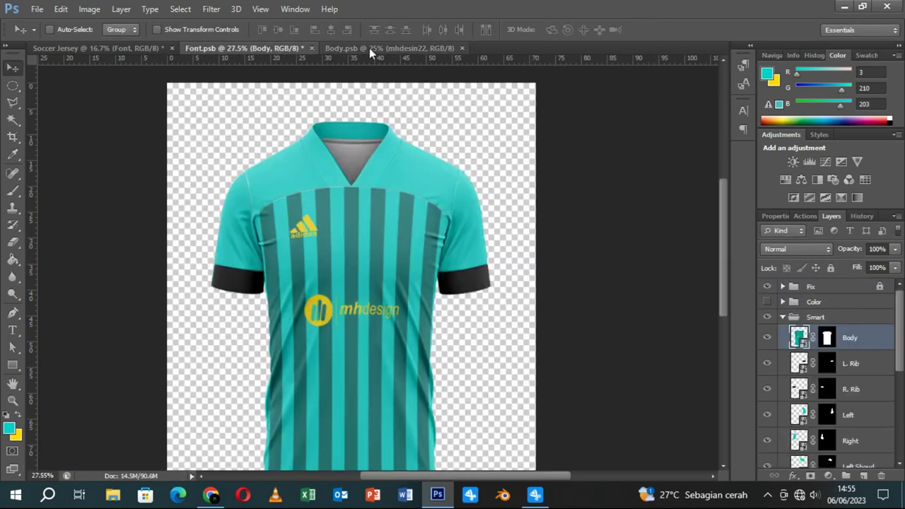
pyautogui.click(369, 48)
pyautogui.click(37, 8)
pyautogui.click(70, 185)
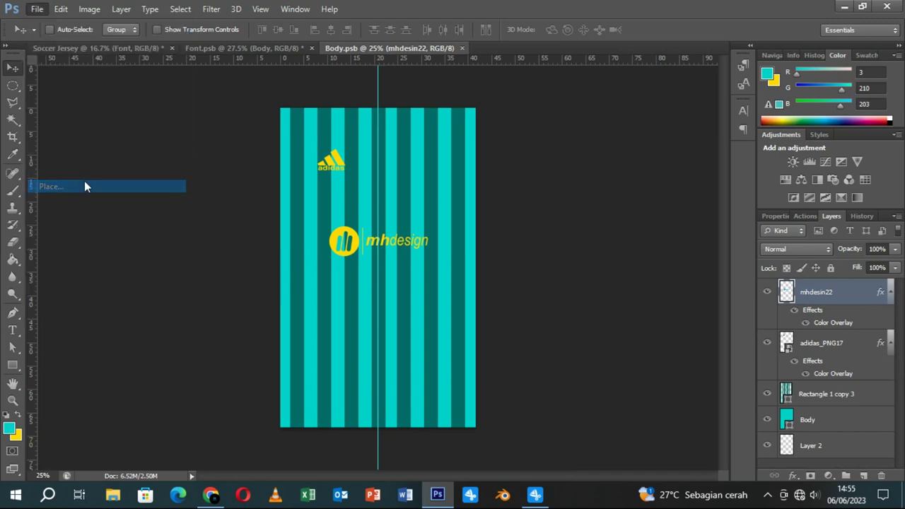
# - Place the blue mhdesign1 circle logo onto the striped body
pyautogui.moveTo(610, 135); pyautogui.dragTo(610, 263)
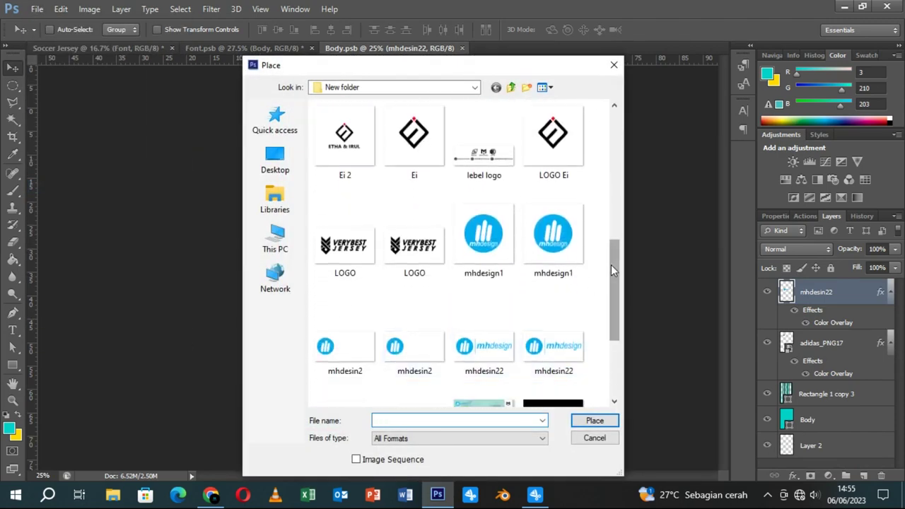
pyautogui.click(492, 253)
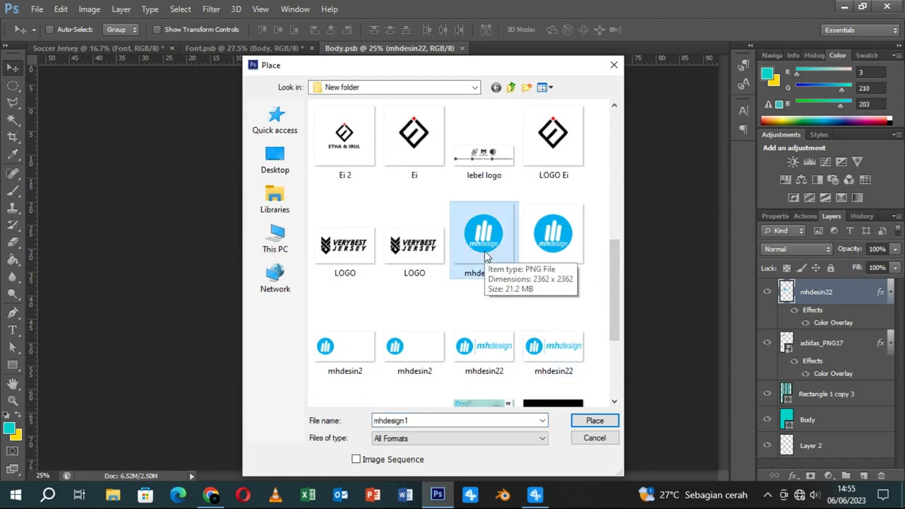
pyautogui.click(581, 421)
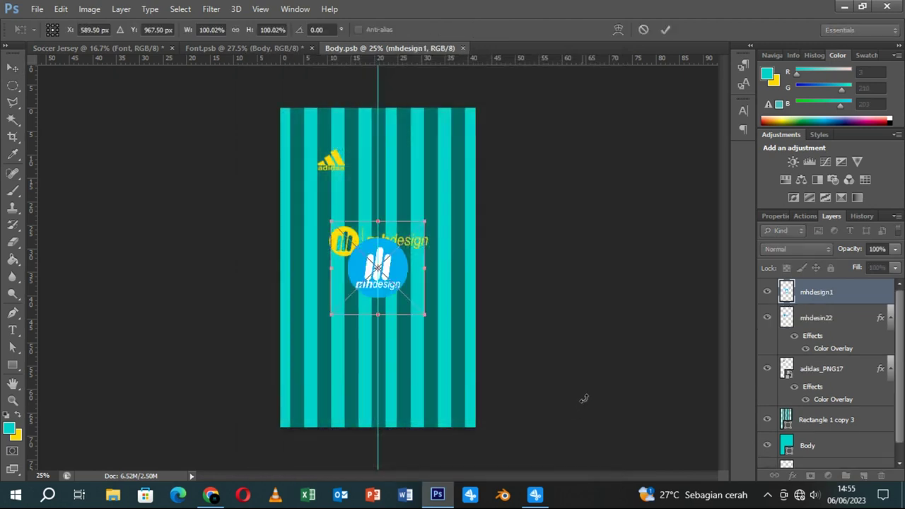
pyautogui.click(666, 29)
# - Rasterize the mhdesign1 layer and Magic Wand-select its white bars
pyautogui.rightClick(801, 292)
pyautogui.click(548, 185)
pyautogui.click(13, 119)
pyautogui.click(368, 262)
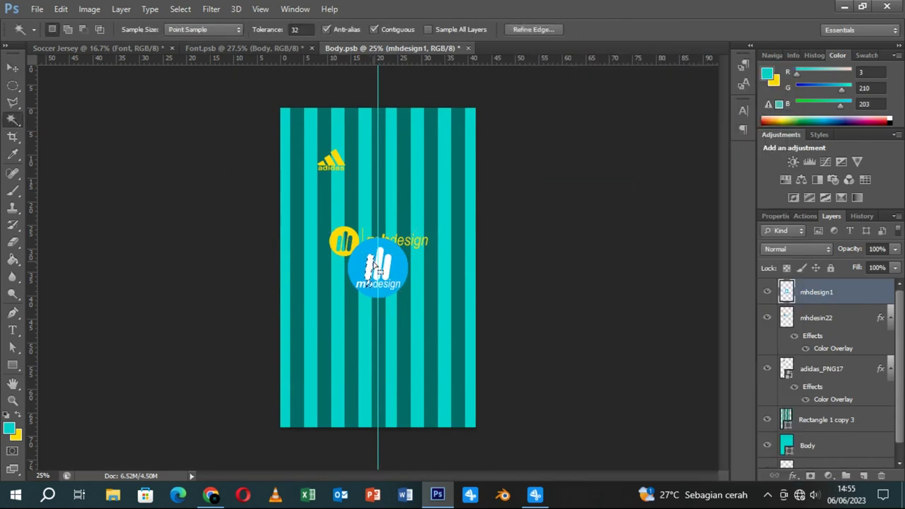
# - Delete the selected white bars from the mhdesign1 logo and deselect
pyautogui.press('Delete')
pyautogui.hotkey('ctrl', 'd')
pyautogui.scroll(2, 395, 307)
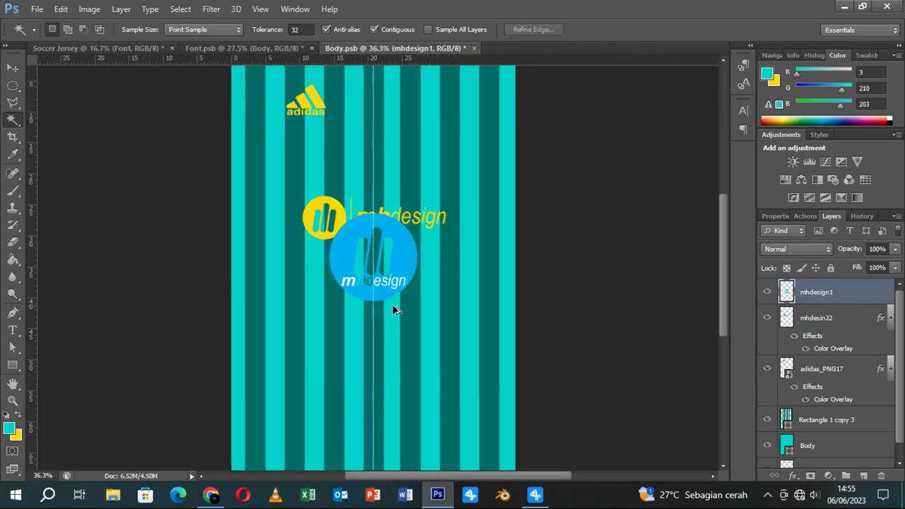
pyautogui.scroll(2, 395, 307)
pyautogui.scroll(2, 304, 276)
# - Select the white lettering m, e, s, i, g, n in the logo and remove it
pyautogui.click(321, 265)
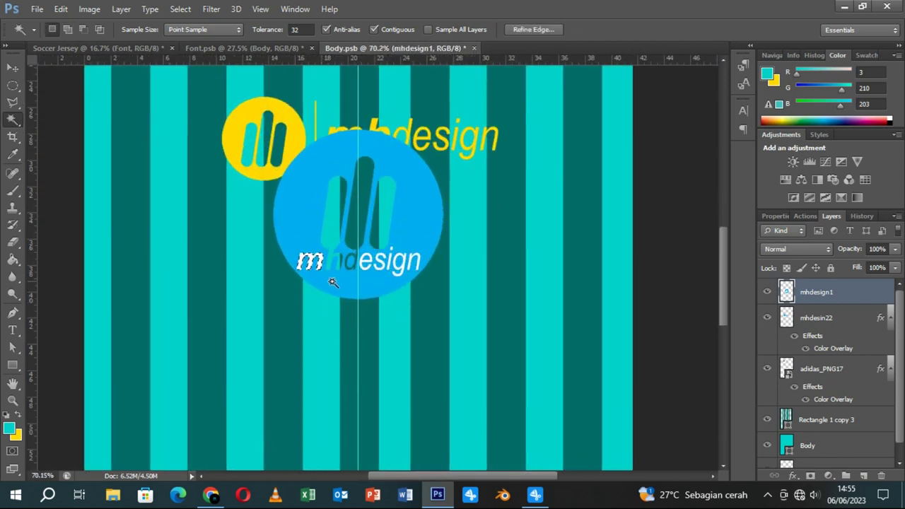
pyautogui.click(368, 263)
pyautogui.click(383, 264)
pyautogui.click(406, 264)
pyautogui.click(416, 263)
pyautogui.click(394, 251)
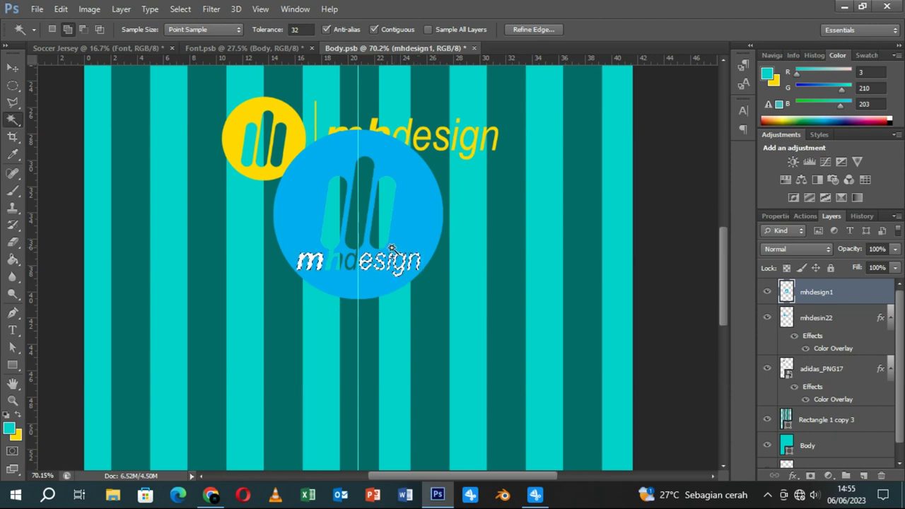
pyautogui.hotkey('ctrl', 'd')
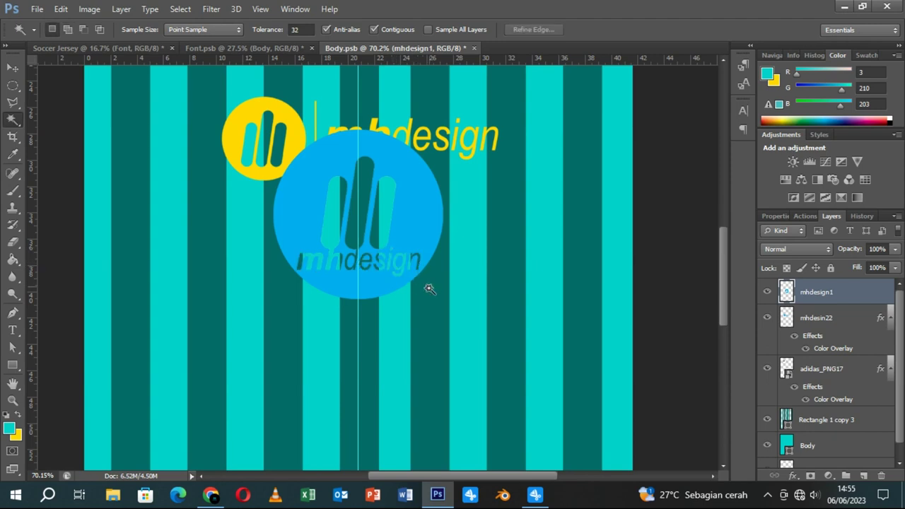
pyautogui.scroll(-5, 426, 297)
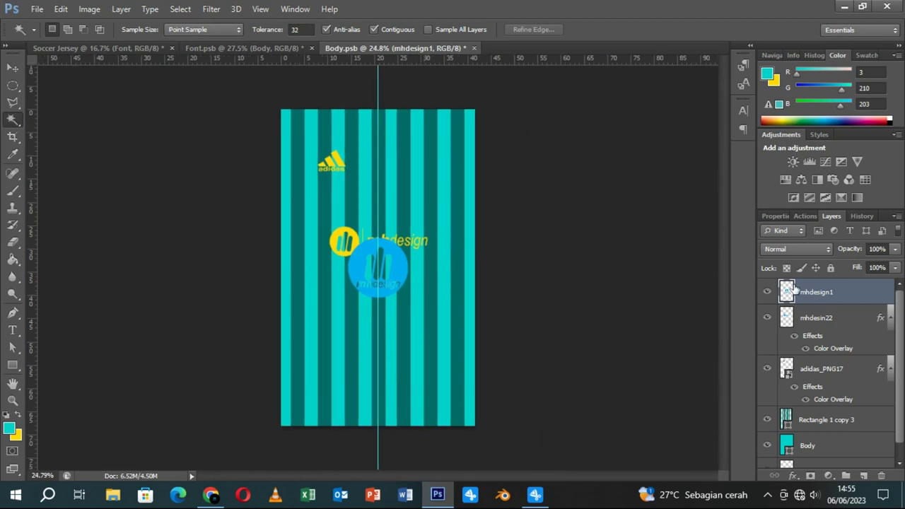
# - Give the mhdesign1 logo a yellow ffd800 Color Overlay
pyautogui.rightClick(793, 288)
pyautogui.click(552, 78)
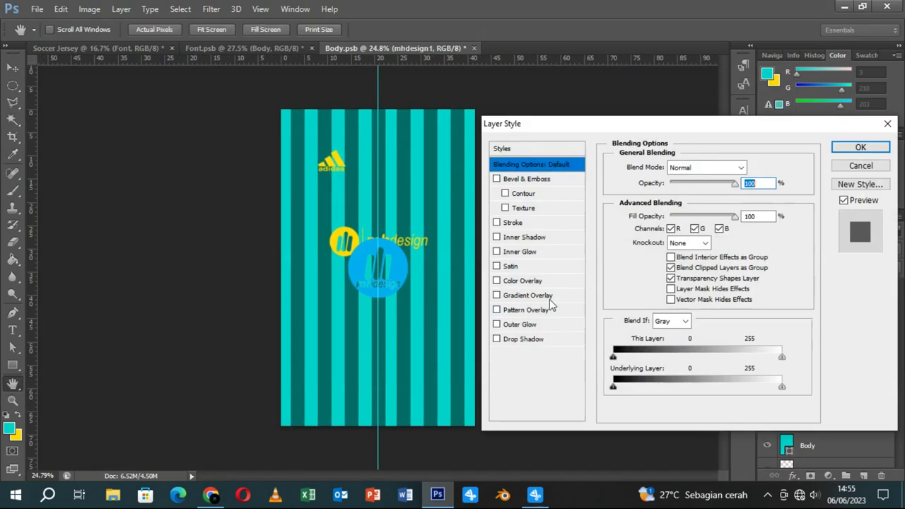
pyautogui.click(524, 280)
pyautogui.click(752, 169)
pyautogui.click(716, 271)
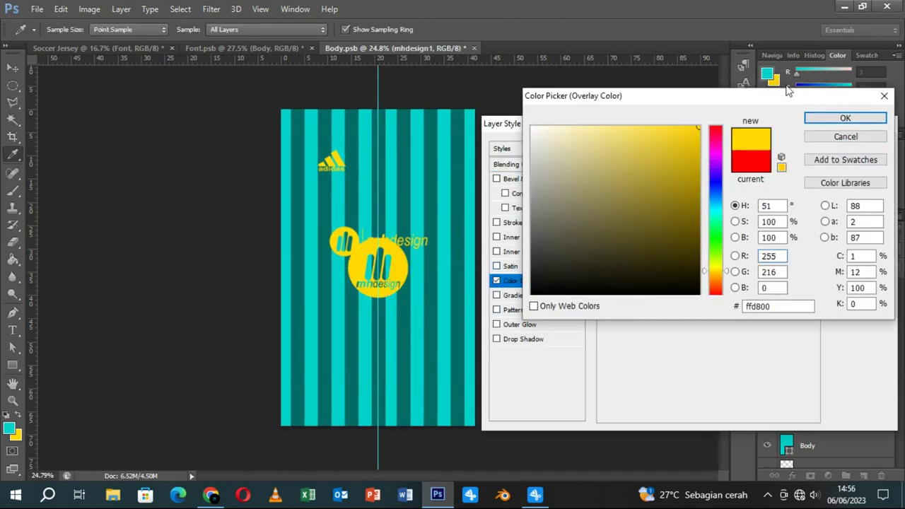
pyautogui.click(845, 118)
pyautogui.click(856, 152)
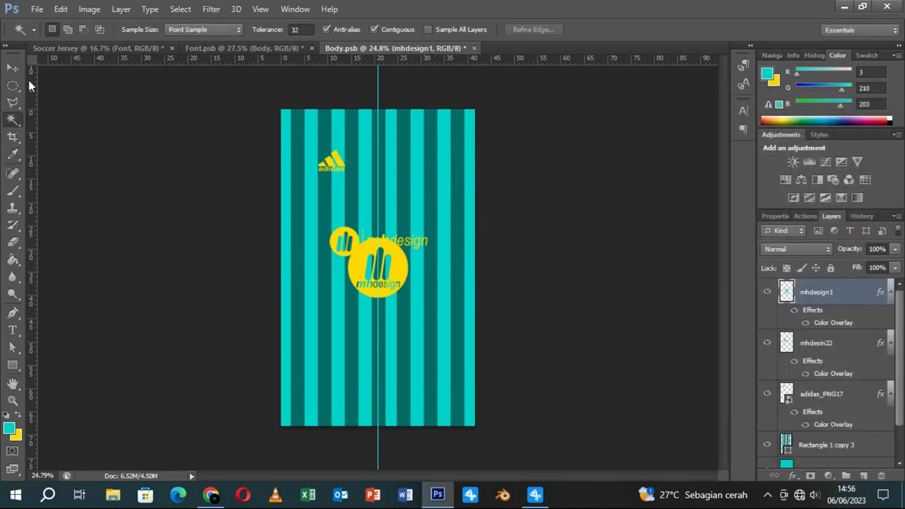
pyautogui.click(12, 68)
# - Move the yellow circle logo to the upper-right chest, scale to 54.79%, and check Font.psb
pyautogui.moveTo(397, 280); pyautogui.dragTo(445, 172)
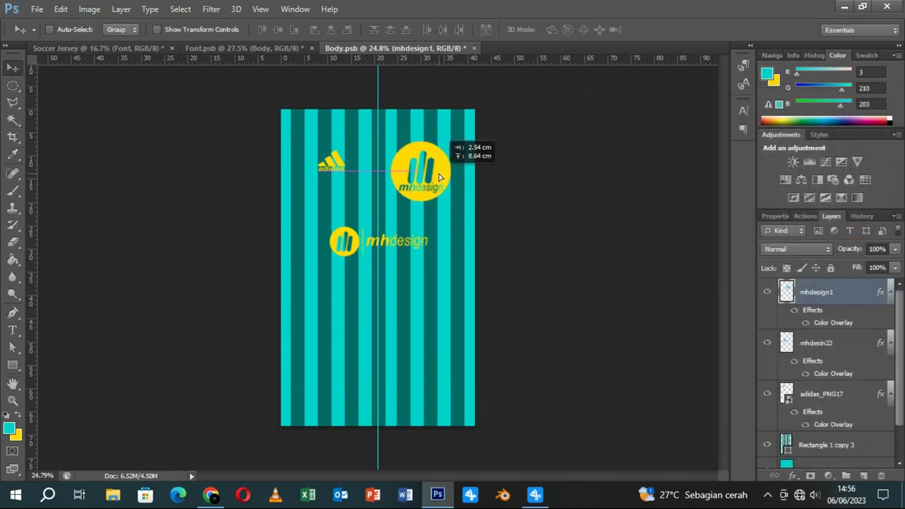
pyautogui.hotkey('ctrl', 't')
pyautogui.moveTo(457, 190); pyautogui.dragTo(444, 176)
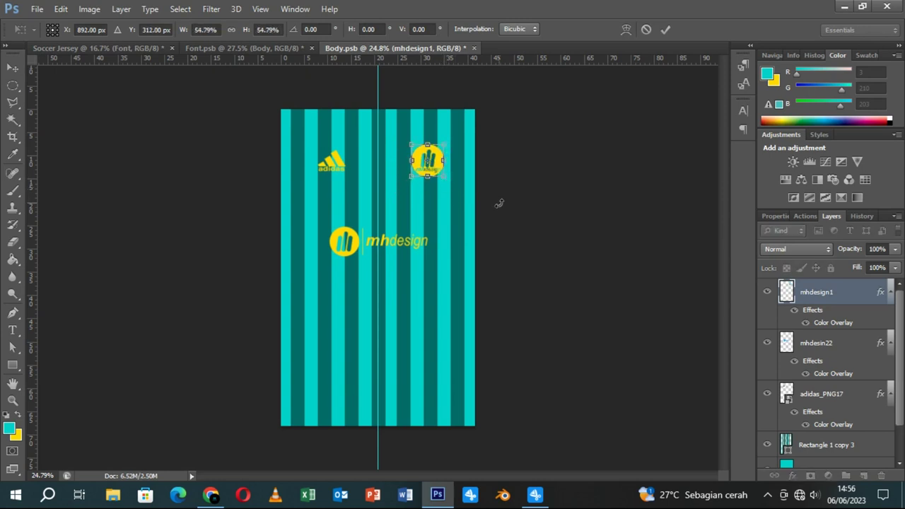
pyautogui.press('Return')
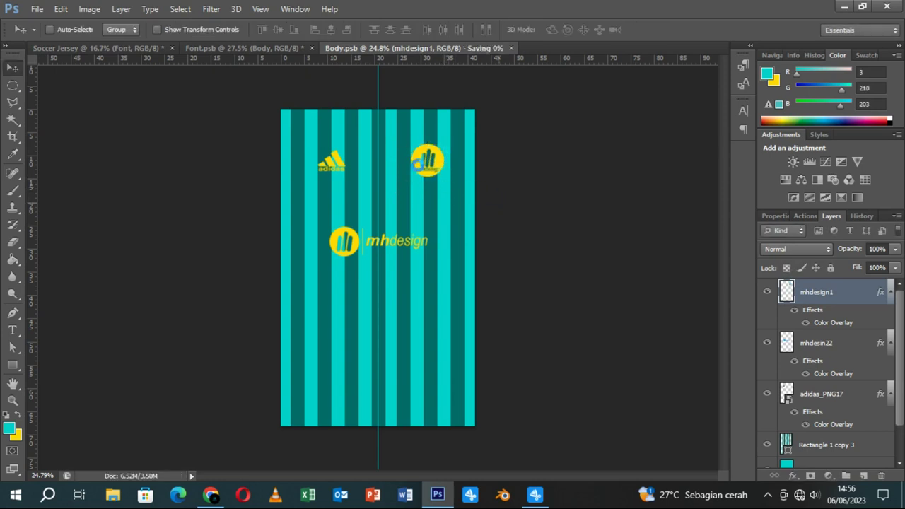
pyautogui.click(261, 50)
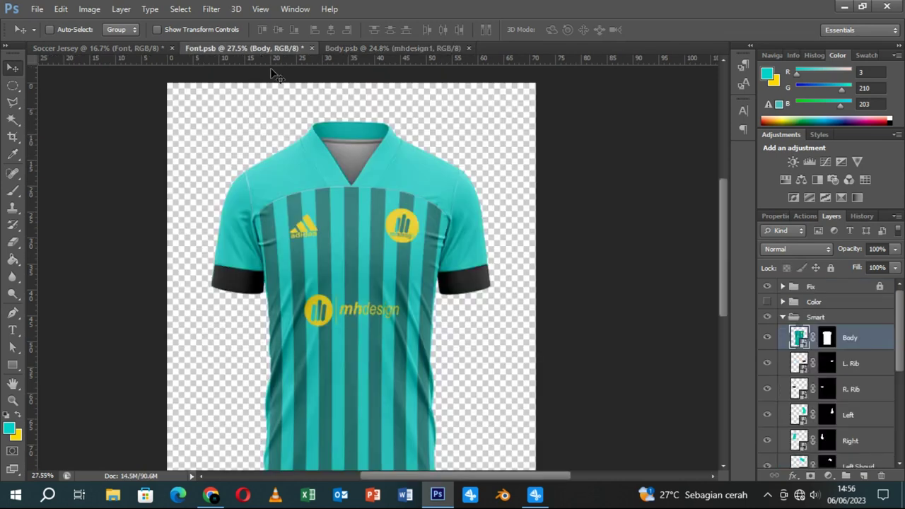
pyautogui.click(352, 51)
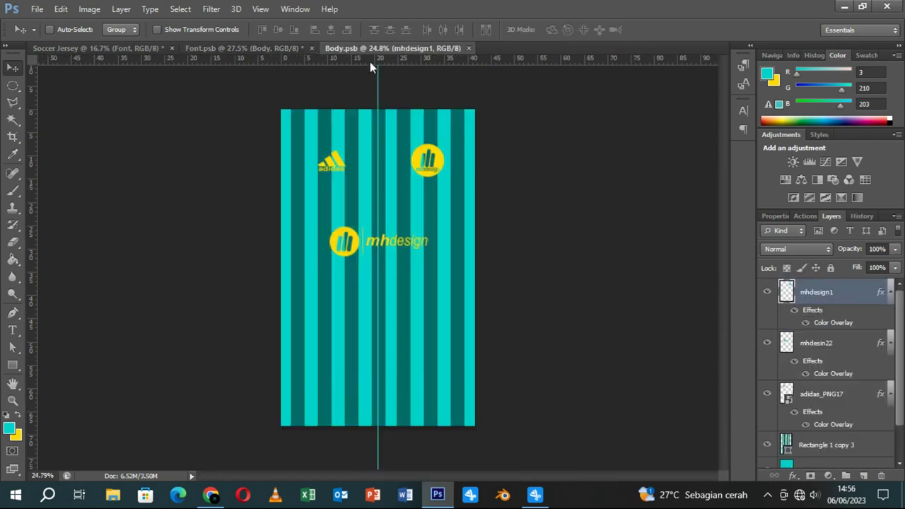
# - Add horizontal guides above and below the mhdesign wordmark and top logos
pyautogui.moveTo(366, 62); pyautogui.dragTo(362, 177)
pyautogui.moveTo(331, 60); pyautogui.dragTo(345, 225)
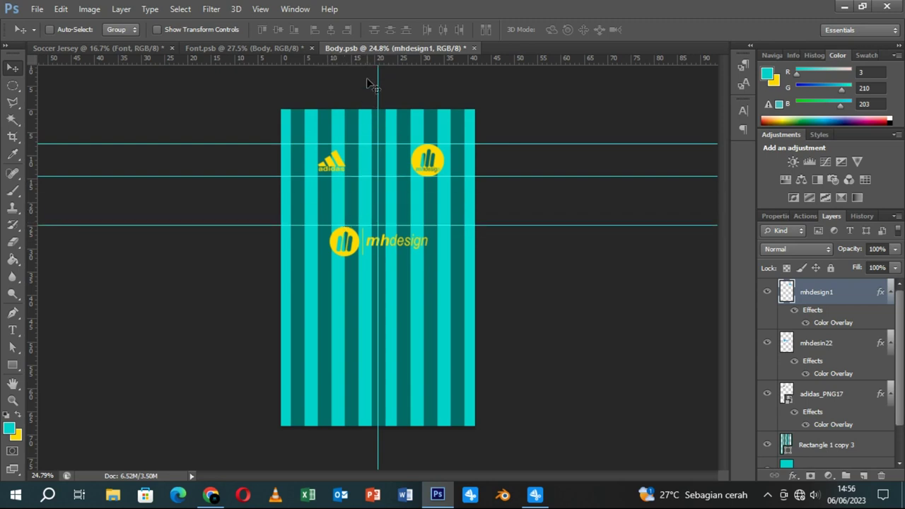
pyautogui.moveTo(359, 227); pyautogui.dragTo(361, 226)
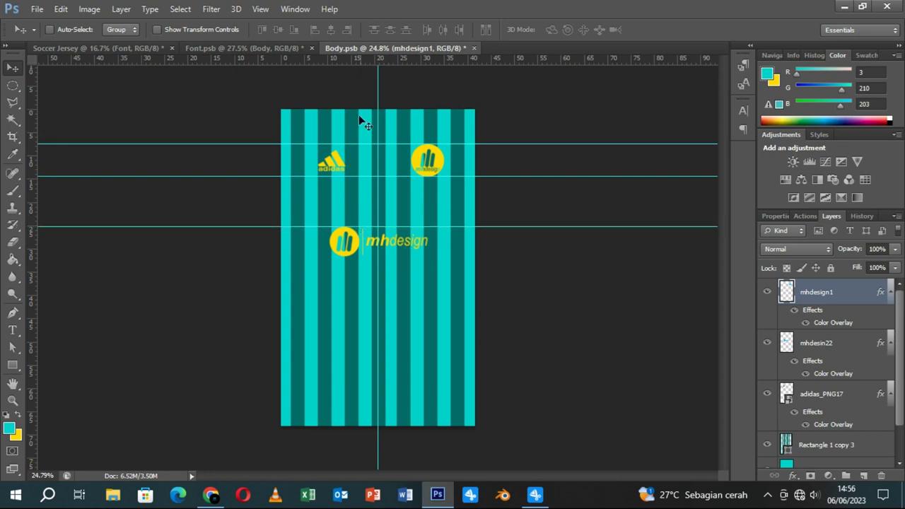
pyautogui.moveTo(359, 60); pyautogui.dragTo(369, 256)
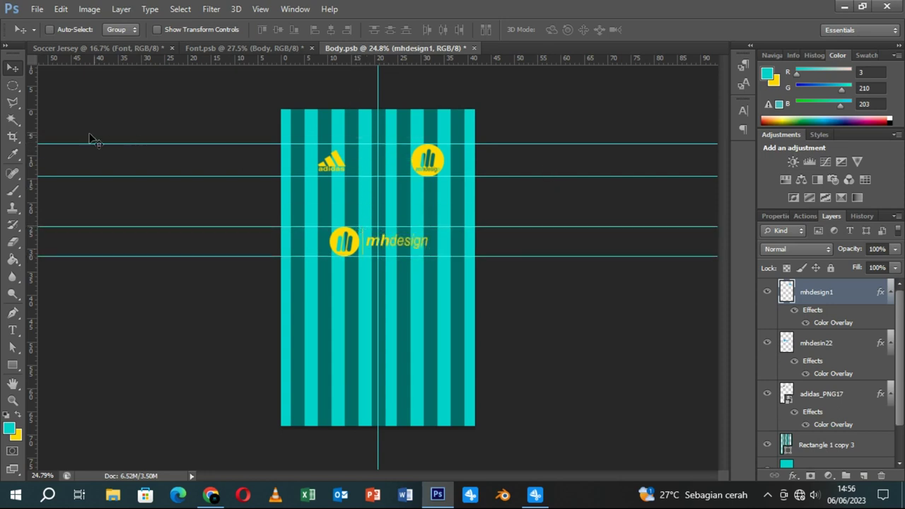
# - Save Body.psb and return to the Font.psb jersey mockup
pyautogui.click(474, 48)
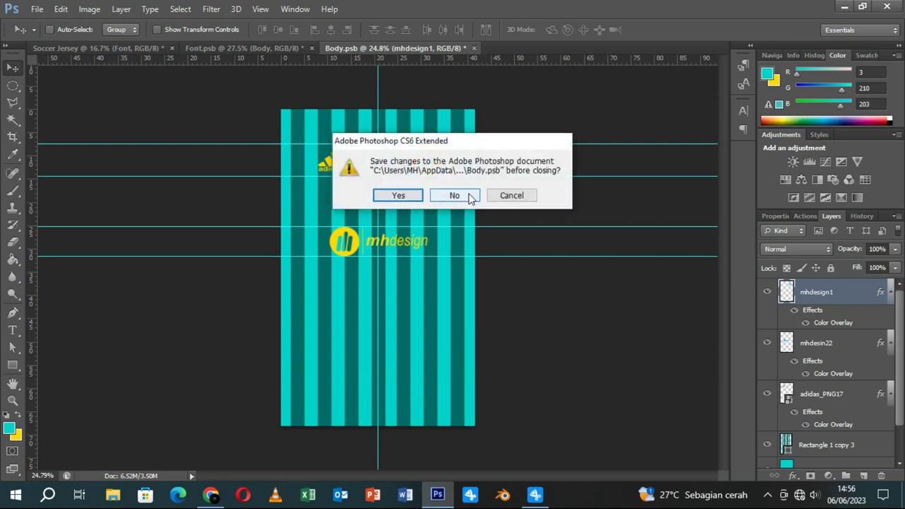
pyautogui.click(503, 197)
pyautogui.hotkey('ctrl', 's')
pyautogui.click(240, 48)
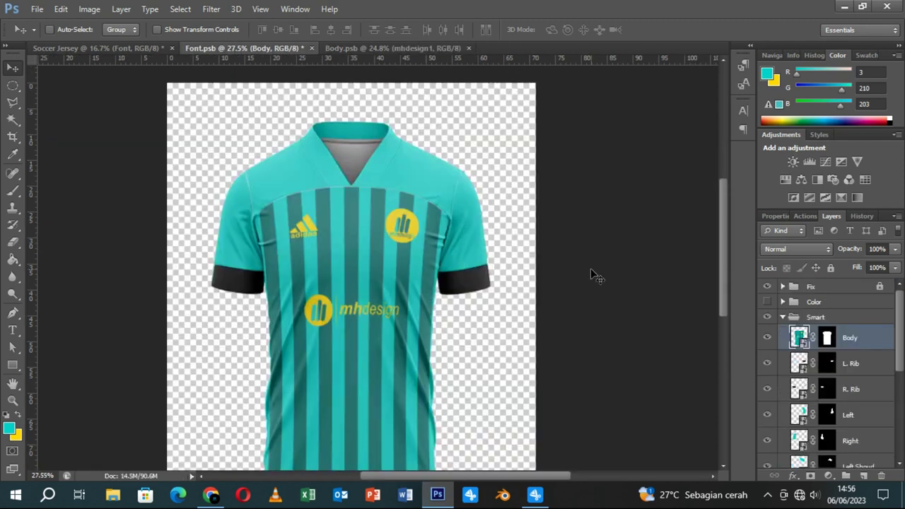
# - Open the L. Rib cuff piece and fill it yellow ffd800
pyautogui.scroll(-2, 829, 387)
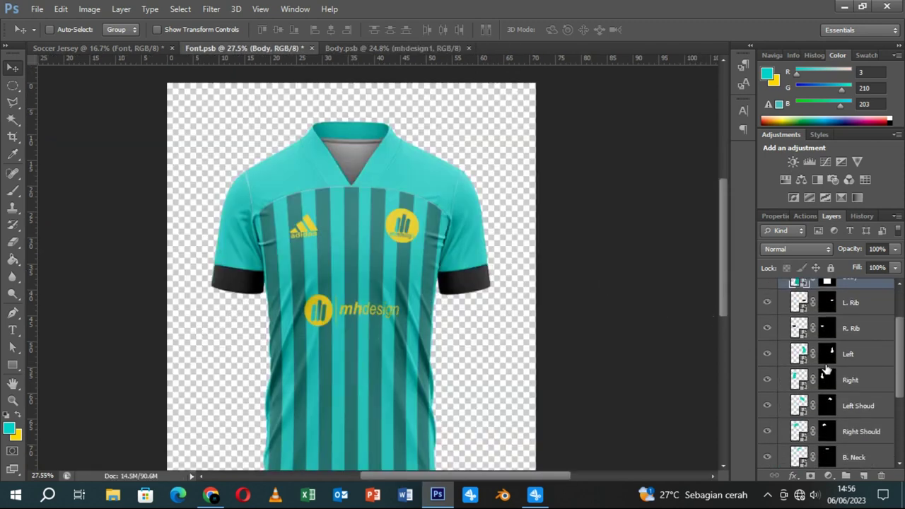
pyautogui.scroll(-2, 828, 369)
pyautogui.scroll(1, 826, 369)
pyautogui.scroll(2, 826, 369)
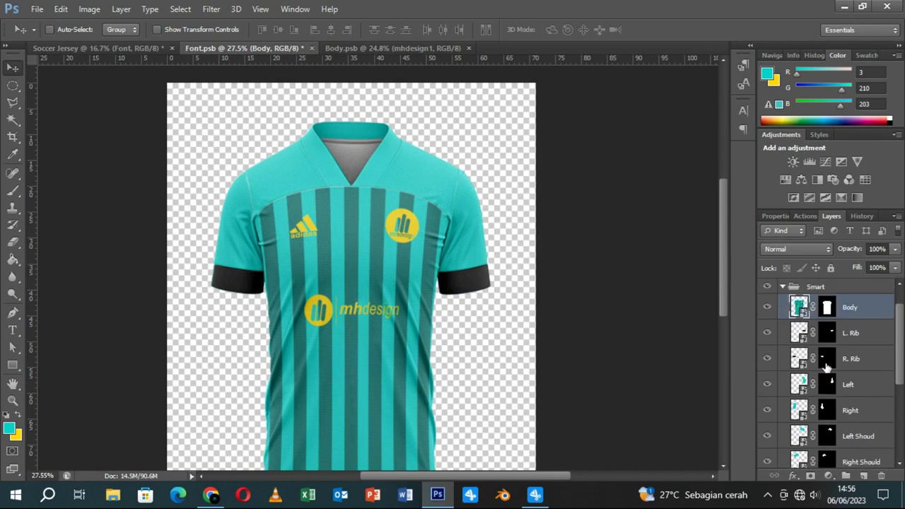
pyautogui.doubleClick(801, 333)
pyautogui.click(507, 223)
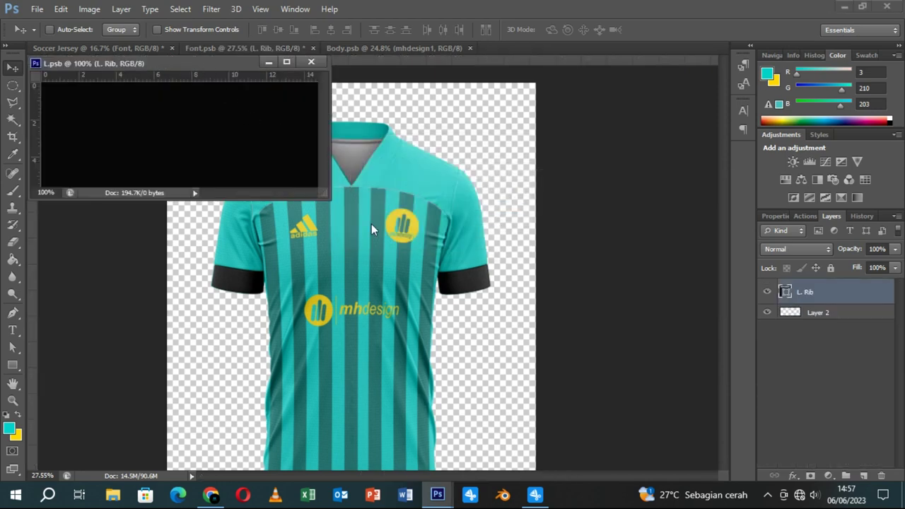
pyautogui.moveTo(325, 199); pyautogui.dragTo(389, 254)
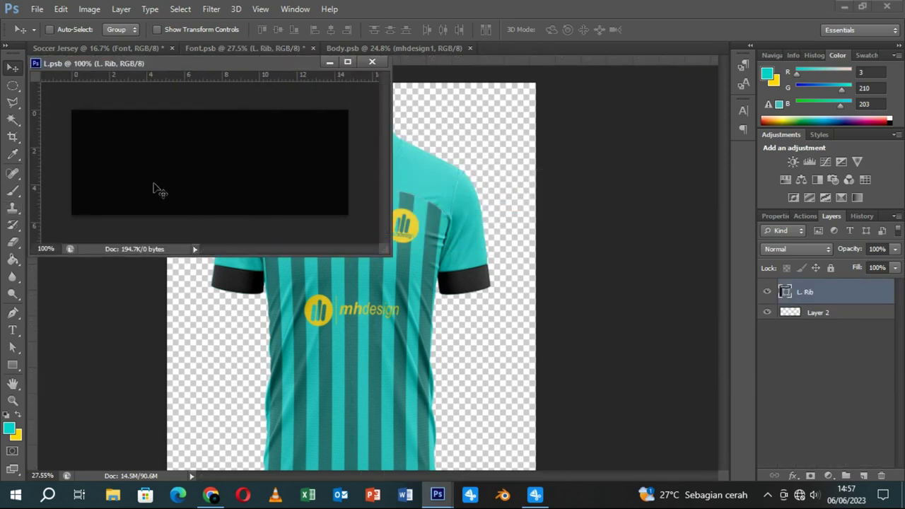
pyautogui.doubleClick(785, 291)
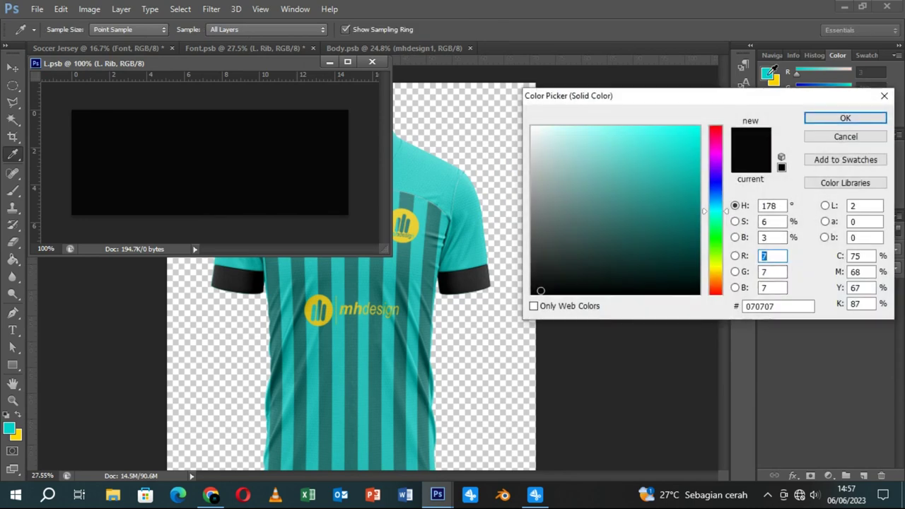
pyautogui.click(778, 78)
pyautogui.click(810, 119)
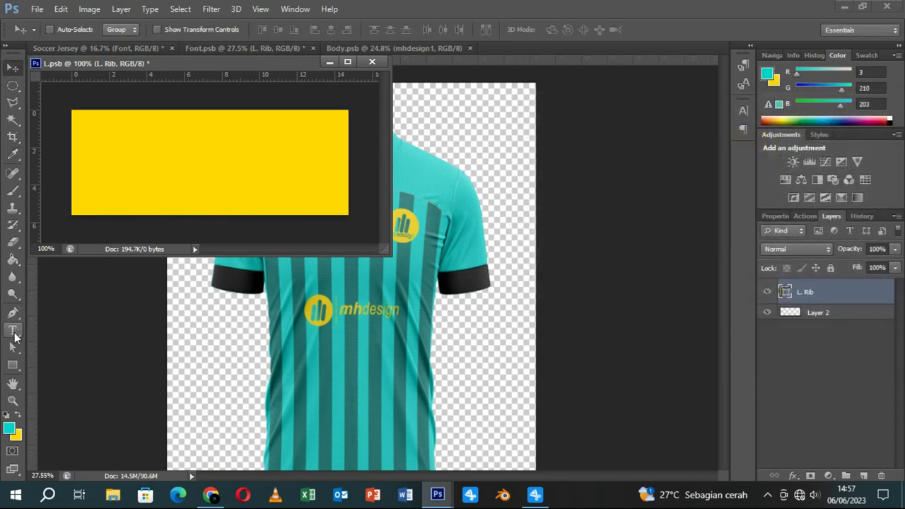
# - Draw a thin dark teal stripe across the yellow cuff
pyautogui.click(13, 366)
pyautogui.moveTo(69, 143); pyautogui.dragTo(354, 160)
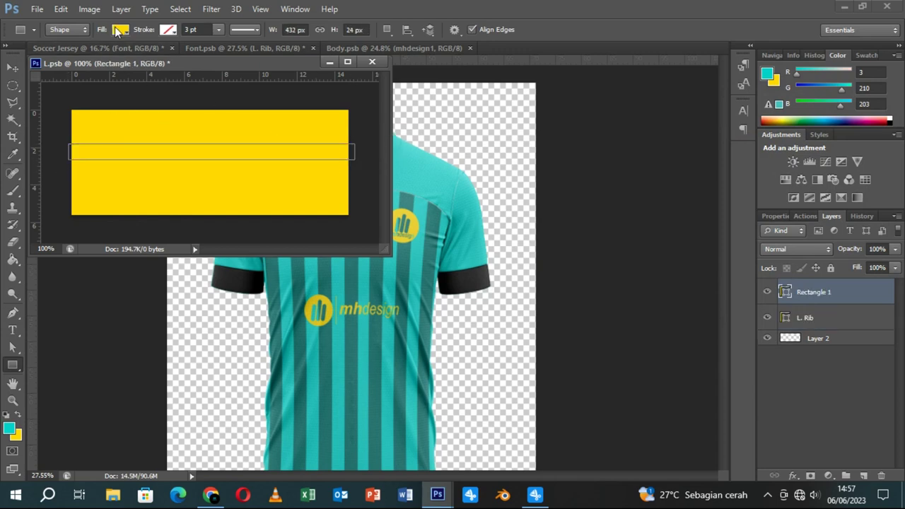
pyautogui.click(119, 29)
pyautogui.click(71, 93)
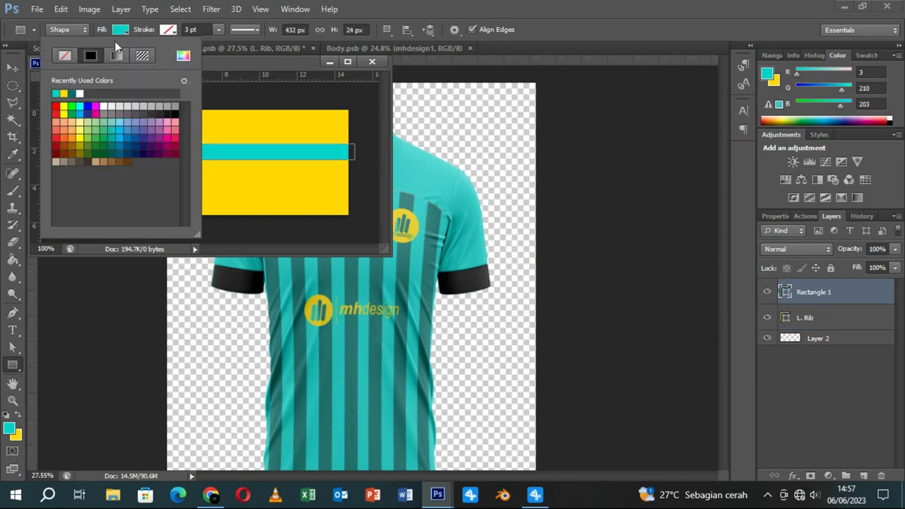
pyautogui.click(73, 92)
pyautogui.press('Return')
# - Duplicate the stripe below it, save L.psb, and close it
pyautogui.click(12, 67)
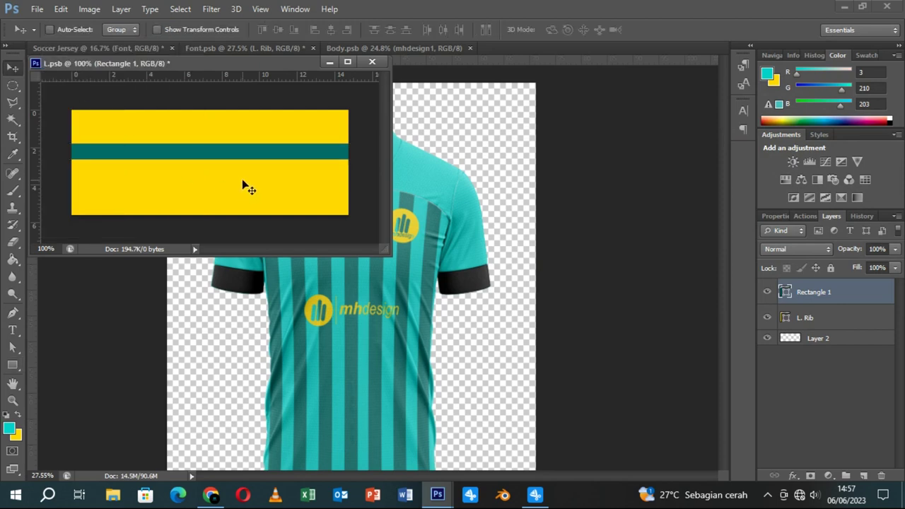
pyautogui.keyDown('alt'); pyautogui.moveTo(250, 158); pyautogui.dragTo(250, 190); pyautogui.keyUp('alt')
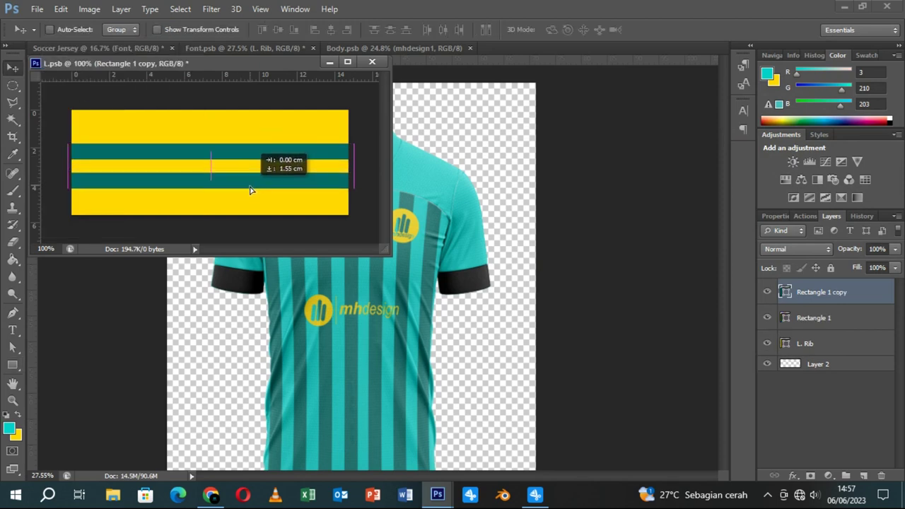
pyautogui.hotkey('ctrl', 's')
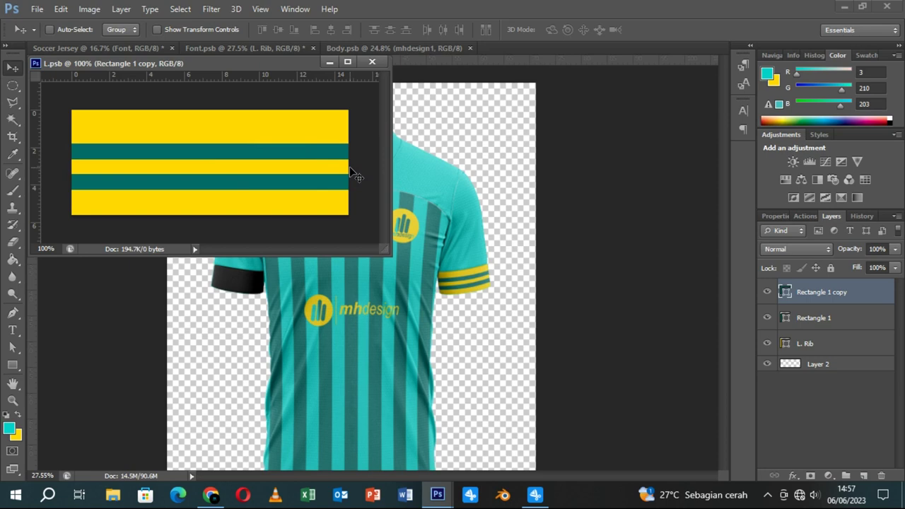
pyautogui.click(372, 64)
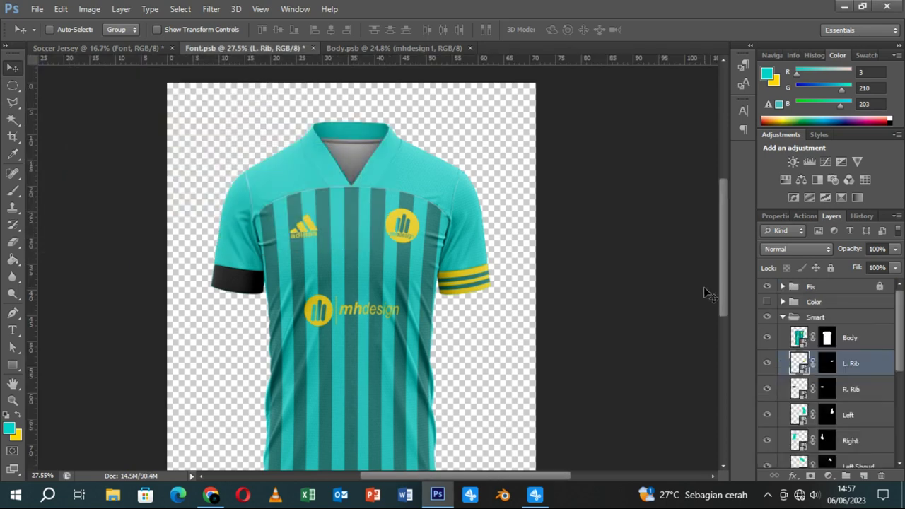
# - Open the R. Rib cuff and set its fill colour to yellow #ffd800
pyautogui.doubleClick(804, 396)
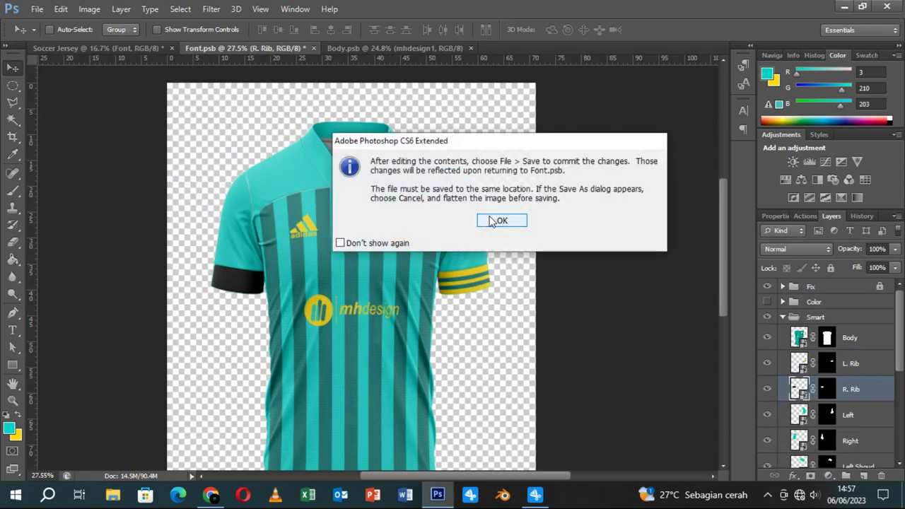
pyautogui.click(494, 220)
pyautogui.doubleClick(786, 293)
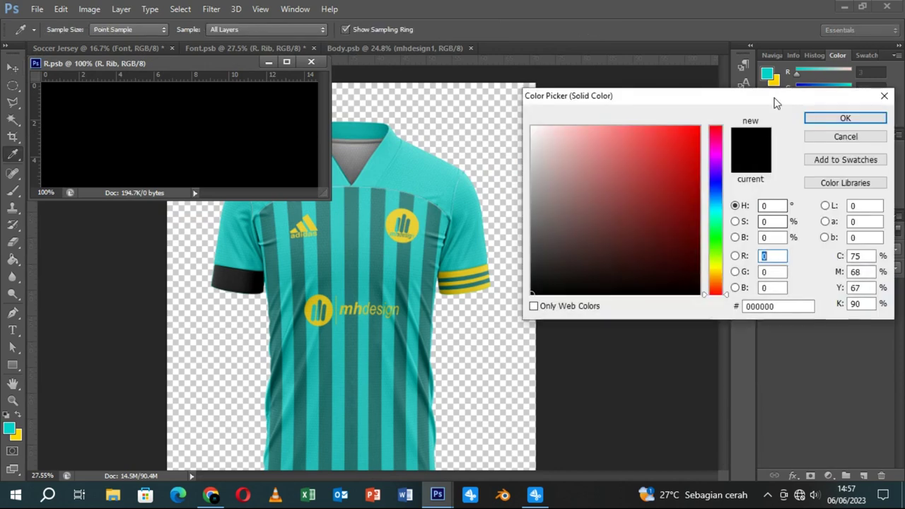
pyautogui.click(774, 78)
pyautogui.click(845, 118)
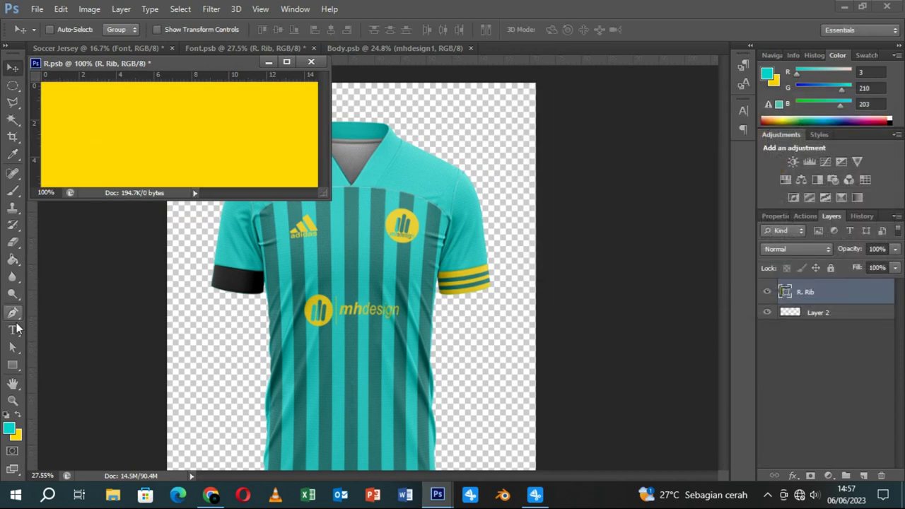
# - Draw a thin dark teal rectangle stripe across the cuff
pyautogui.click(13, 365)
pyautogui.moveTo(40, 107); pyautogui.dragTo(326, 122)
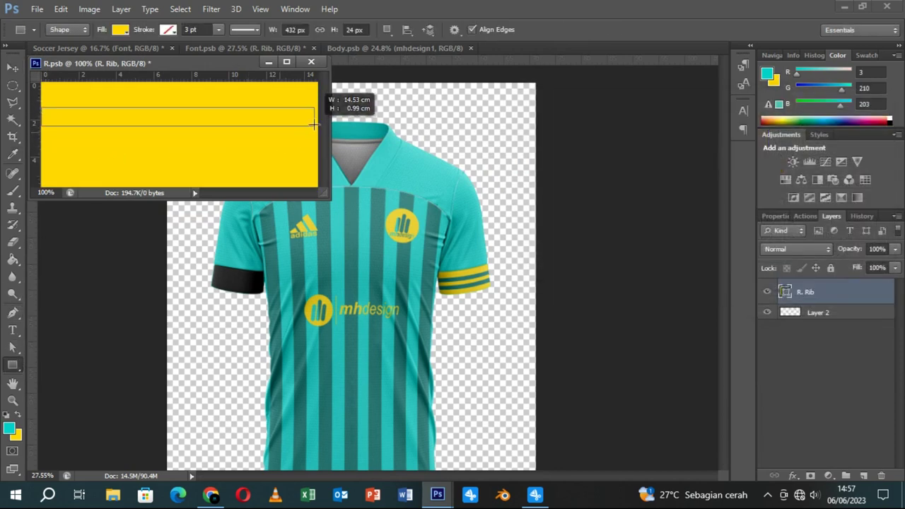
pyautogui.click(120, 30)
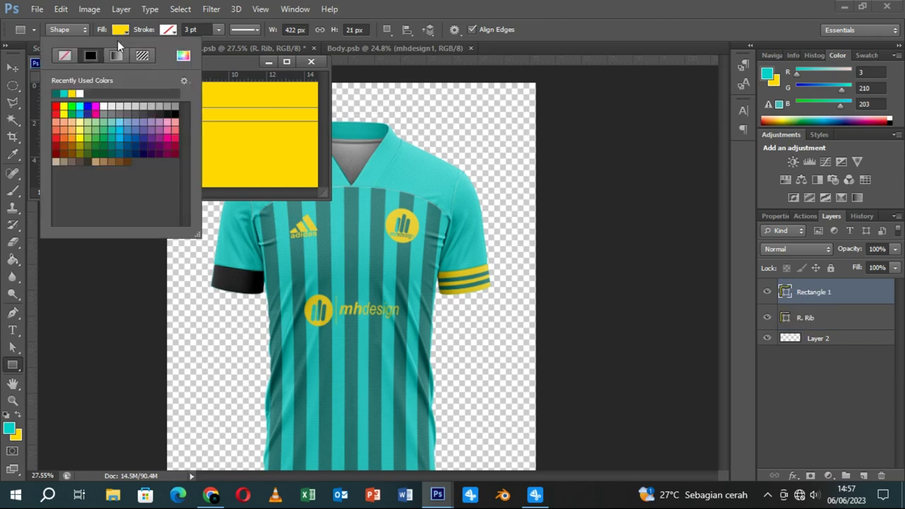
pyautogui.click(56, 94)
# - Duplicate the stripe, place the copy just below the first, and save
pyautogui.press('Return')
pyautogui.press('v')
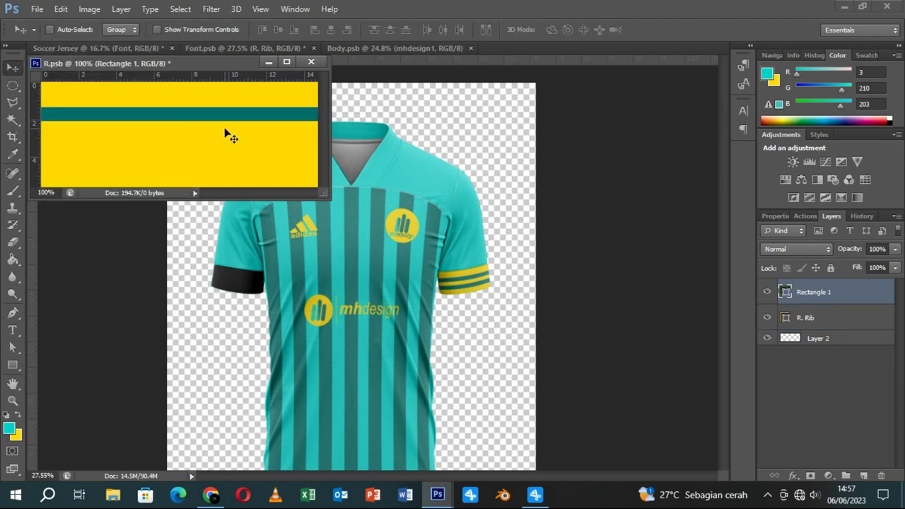
pyautogui.hotkey('ctrl', 'j')
pyautogui.moveTo(233, 117); pyautogui.dragTo(230, 147)
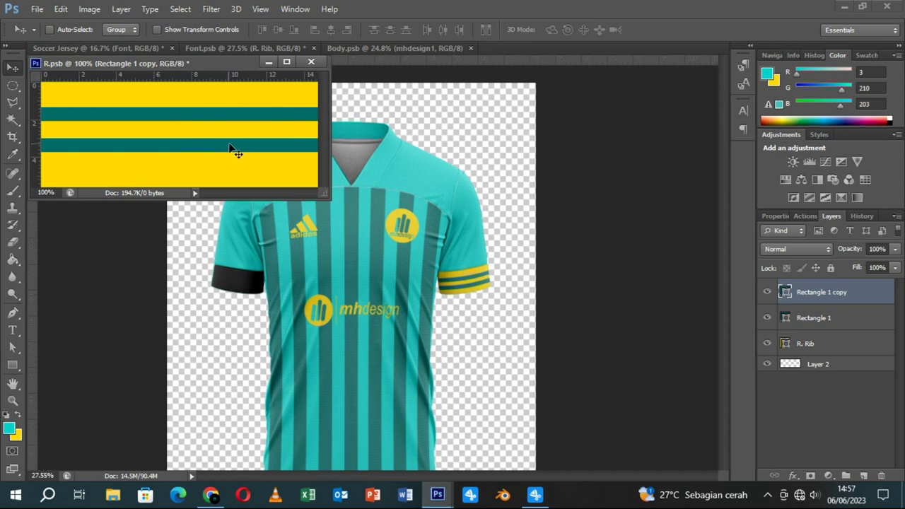
pyautogui.hotkey('ctrl', 's')
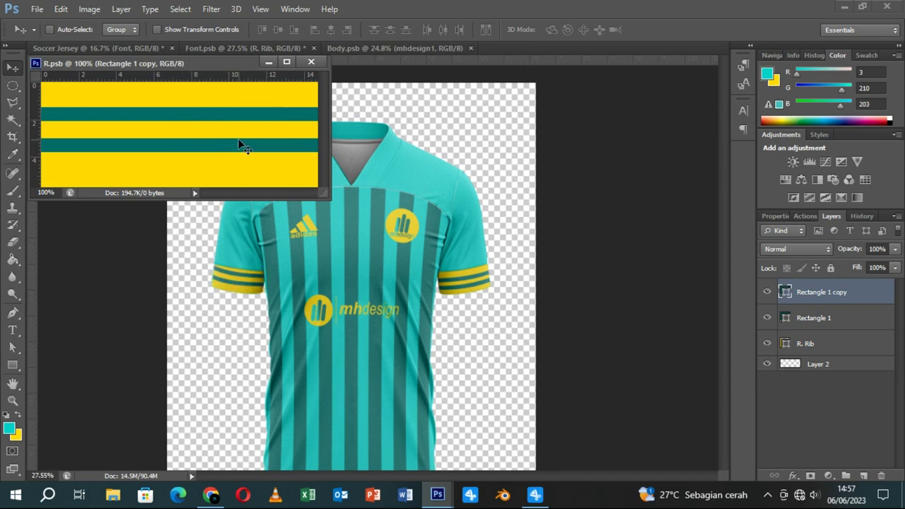
# - Nudge both stripes down slightly, save, and close R. Rib
pyautogui.moveTo(248, 138); pyautogui.dragTo(249, 139)
pyautogui.keyDown('shift'); pyautogui.click(813, 317); pyautogui.keyUp('shift')
pyautogui.press('Down')
pyautogui.press('Down')
pyautogui.press('Down')
pyautogui.press('Down')
pyautogui.press('Down')
pyautogui.press('Down')
pyautogui.hotkey('ctrl', 's')
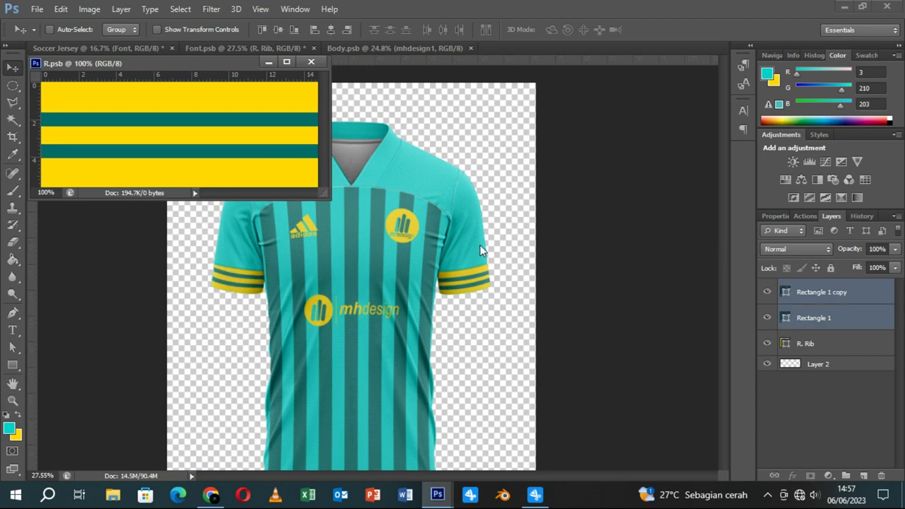
pyautogui.click(311, 62)
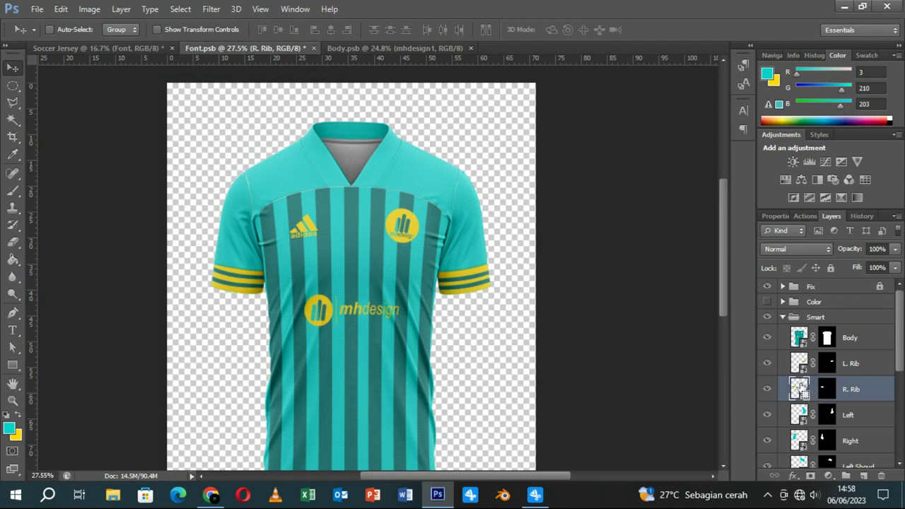
# - Warp the R. Rib cuff's edge to follow the sleeve opening and commit it
pyautogui.hotkey('ctrl', 't')
pyautogui.scroll(2, 321, 323)
pyautogui.scroll(2, 321, 323)
pyautogui.scroll(1, 240, 333)
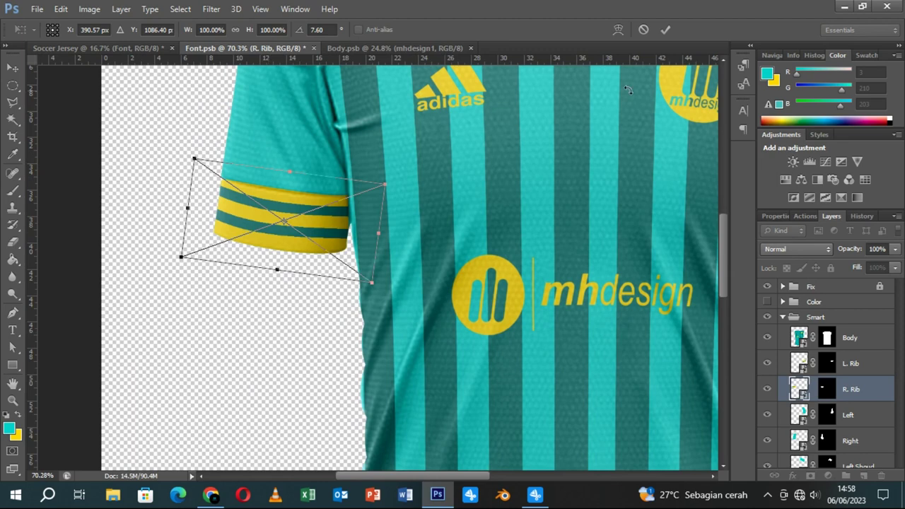
pyautogui.click(620, 30)
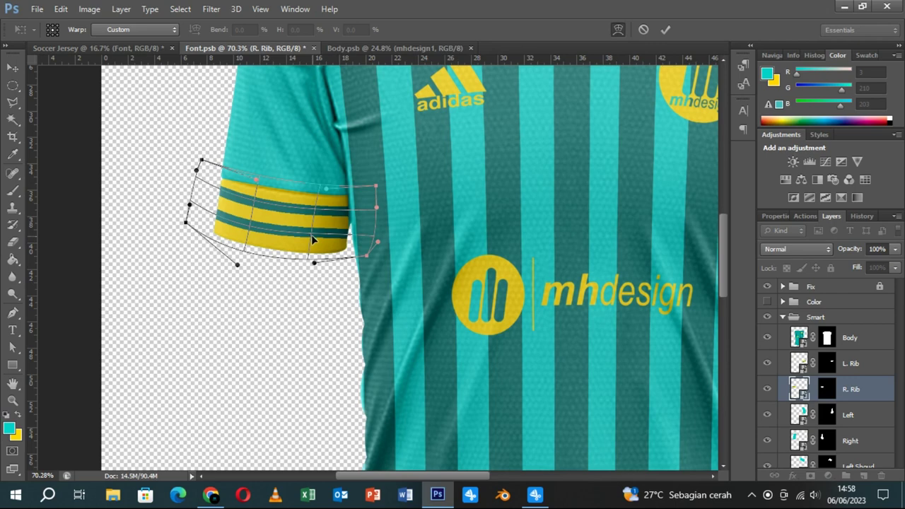
pyautogui.moveTo(196, 169); pyautogui.dragTo(194, 183)
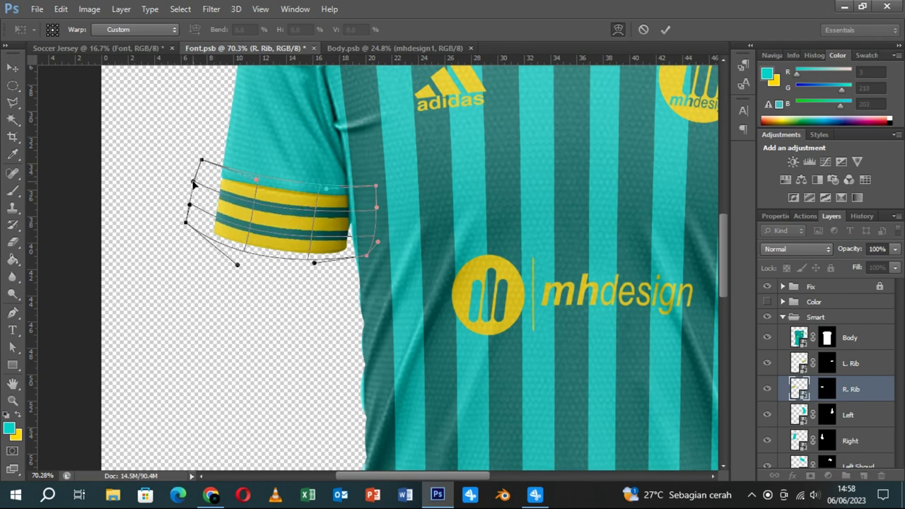
pyautogui.click(666, 30)
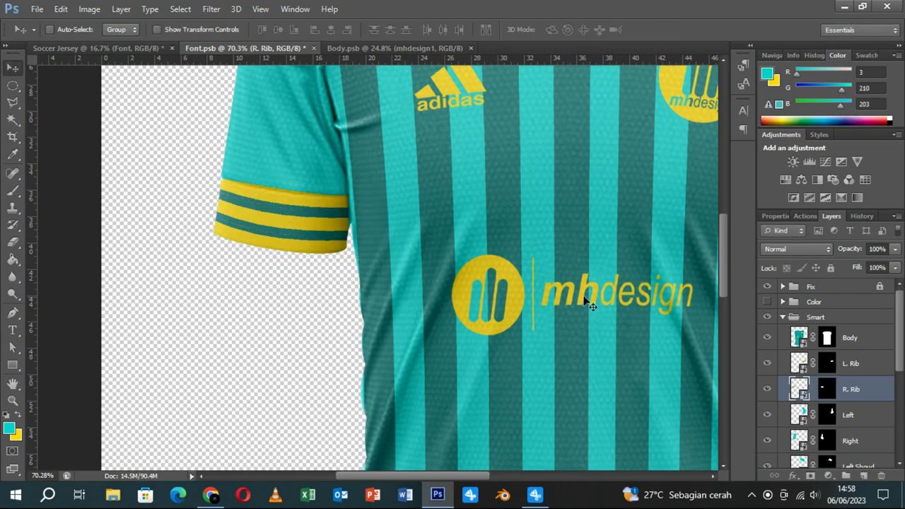
pyautogui.moveTo(590, 306); pyautogui.dragTo(282, 265)
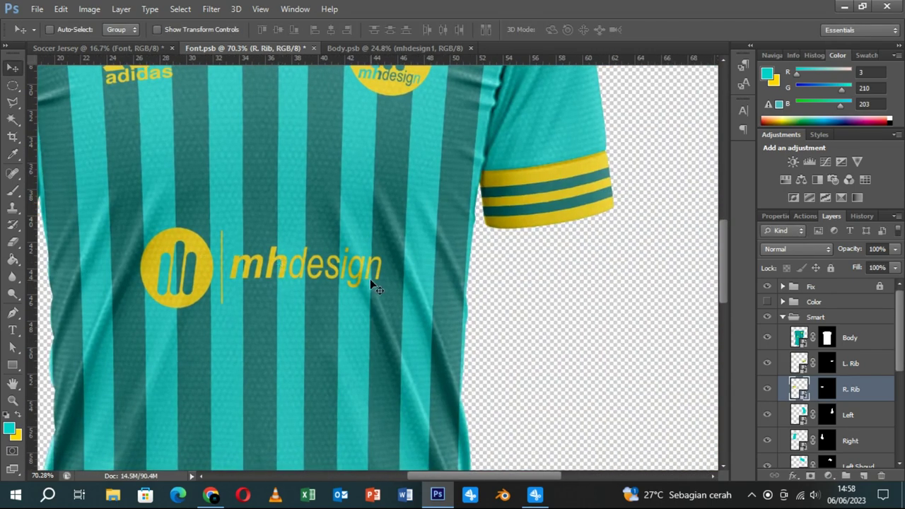
pyautogui.scroll(-3, 370, 278)
pyautogui.scroll(-2, 370, 279)
pyautogui.scroll(-1, 370, 279)
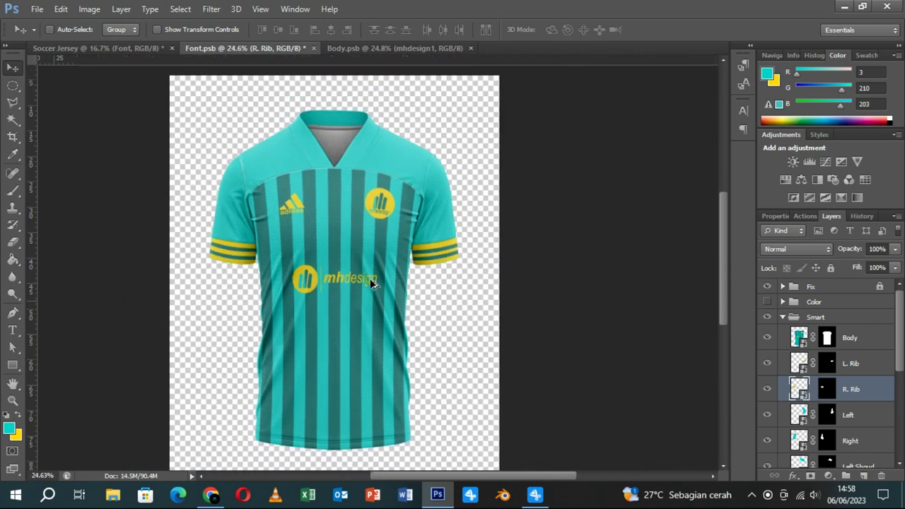
# - Reopen R. Rib, nudge the lower and upper teal stripes down, then close and save
pyautogui.doubleClick(800, 390)
pyautogui.click(514, 226)
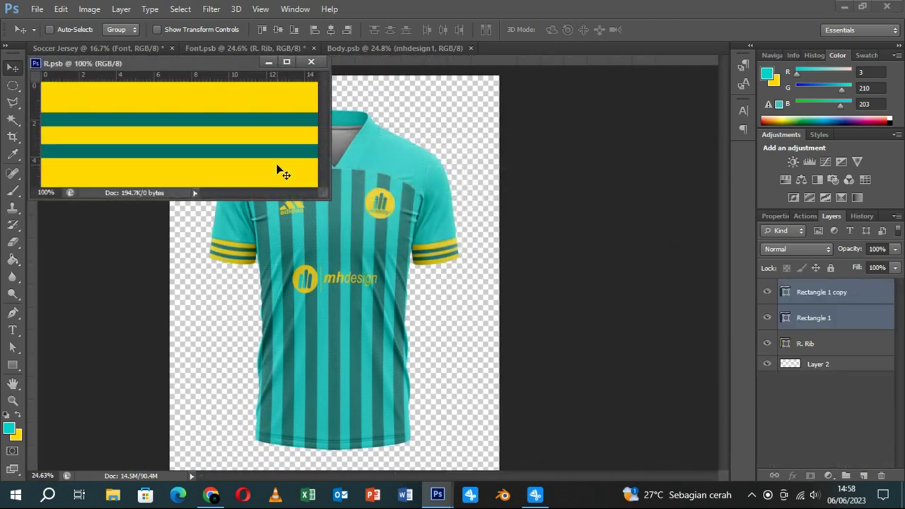
pyautogui.click(787, 325)
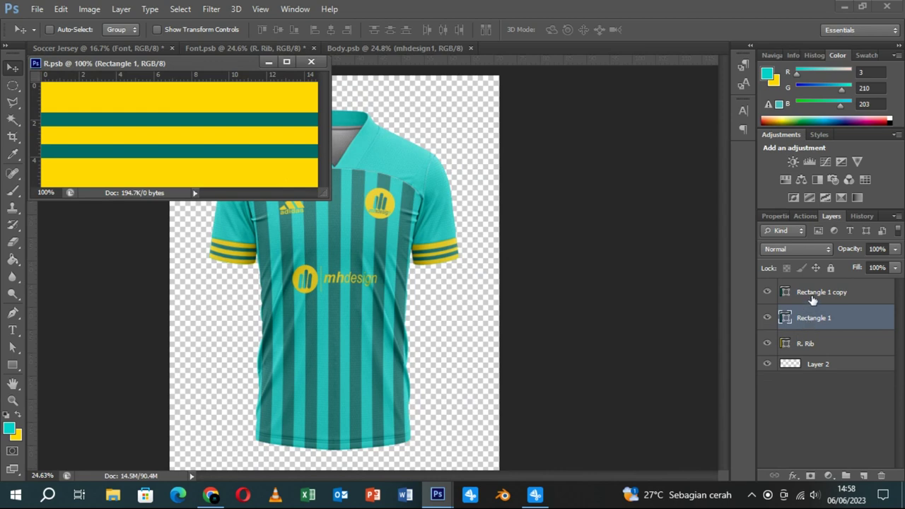
pyautogui.click(812, 299)
pyautogui.press('Down')
pyautogui.press('Down')
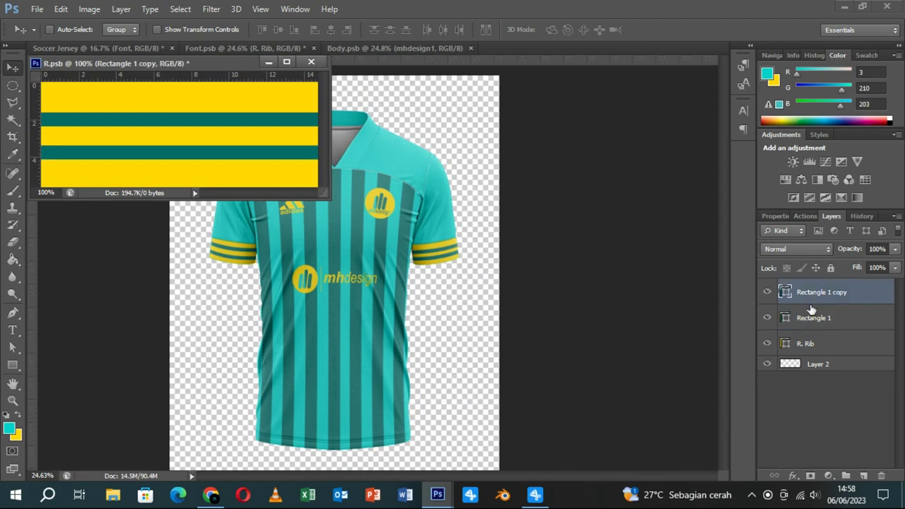
pyautogui.click(812, 317)
pyautogui.press('Down')
pyautogui.press('Down')
pyautogui.press('Down')
pyautogui.click(312, 61)
pyautogui.click(399, 194)
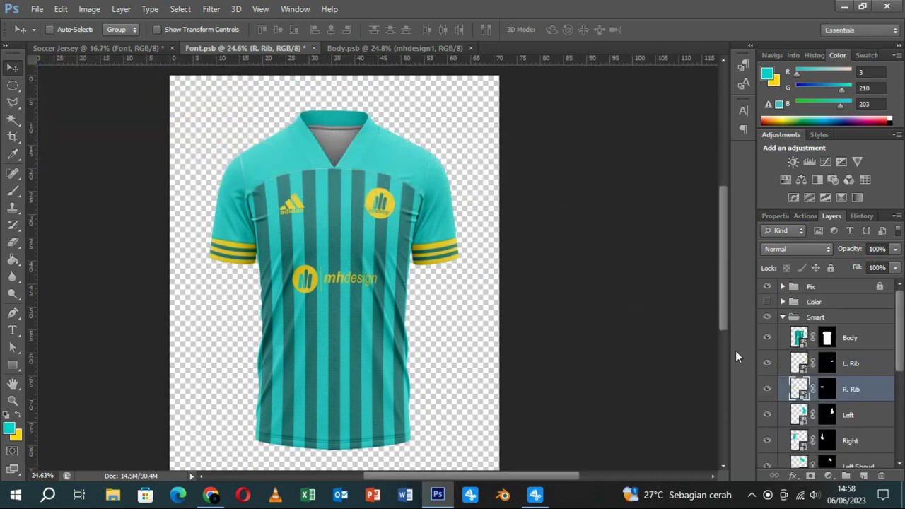
# - Hide the Left and Right sleeve layers in the Layers panel
pyautogui.scroll(-2, 819, 382)
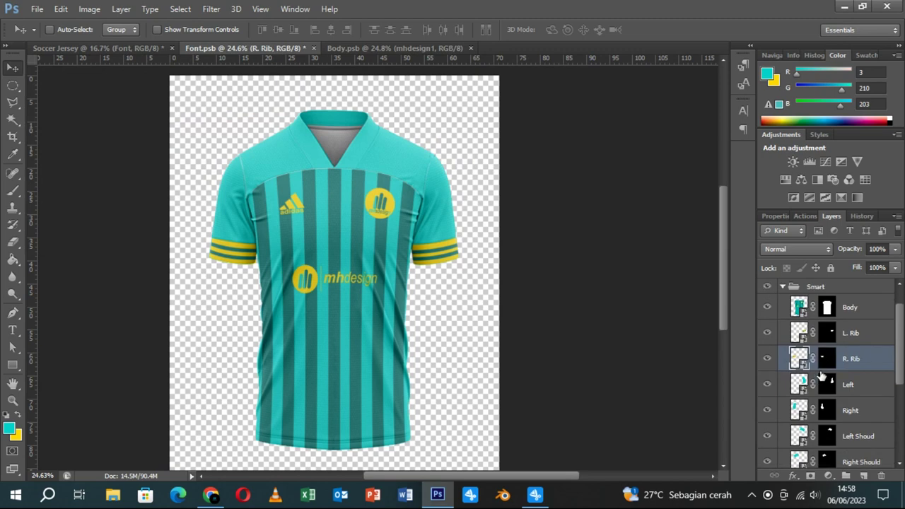
pyautogui.scroll(-1, 820, 379)
pyautogui.click(767, 339)
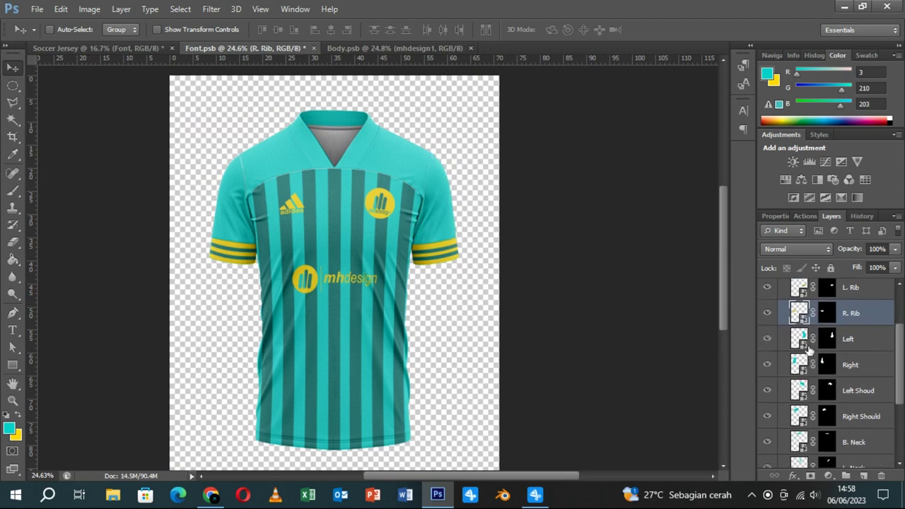
pyautogui.click(767, 339)
pyautogui.click(768, 364)
pyautogui.scroll(-1, 811, 360)
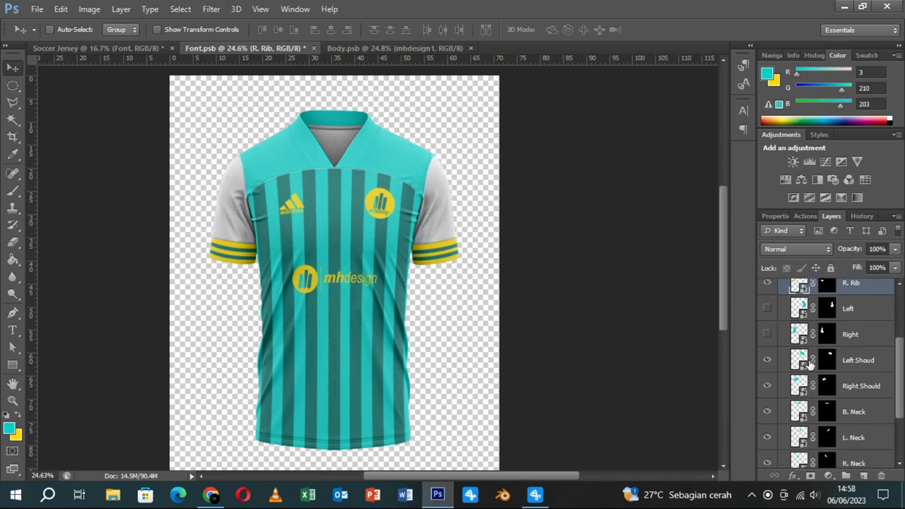
pyautogui.doubleClick(810, 366)
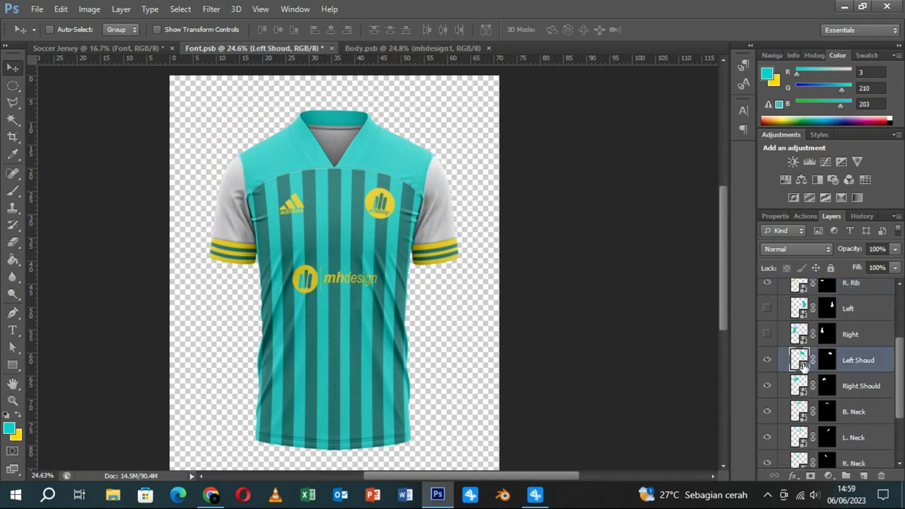
# - Change the Left Shoud fill colour to dark teal 026764
pyautogui.click(523, 223)
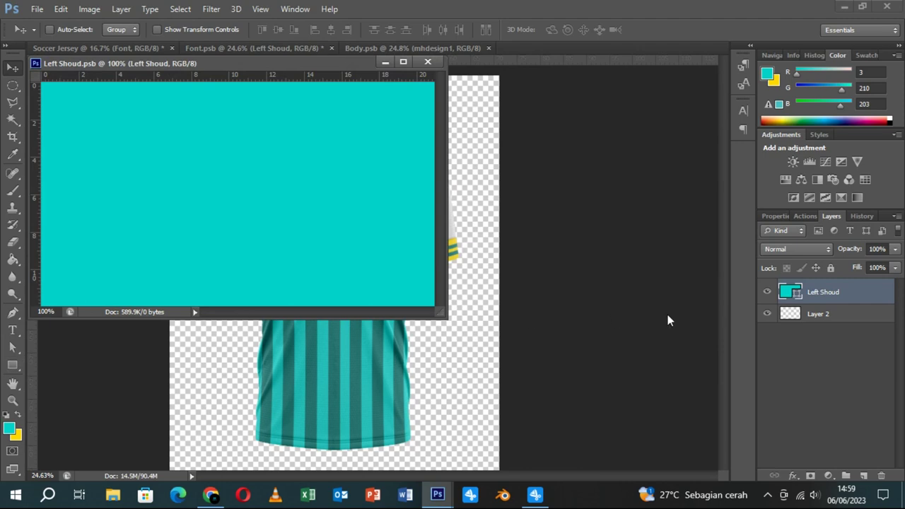
pyautogui.doubleClick(797, 295)
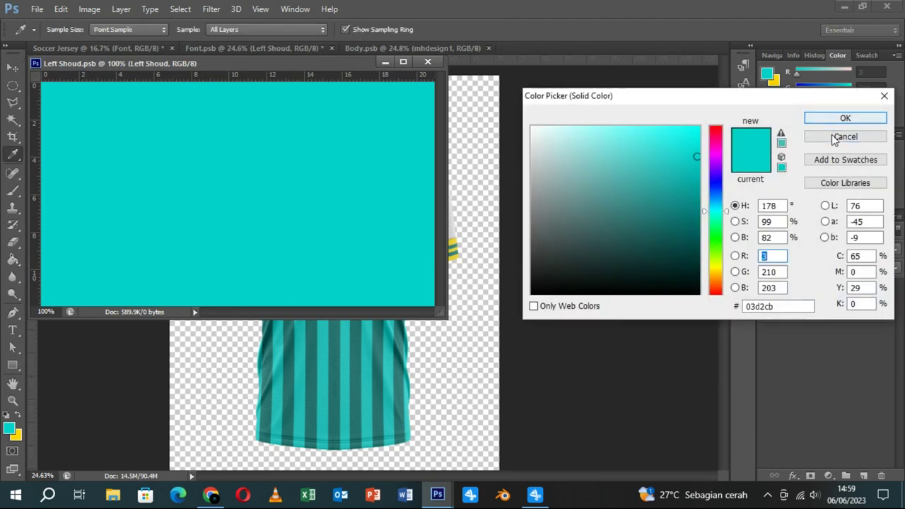
pyautogui.click(835, 138)
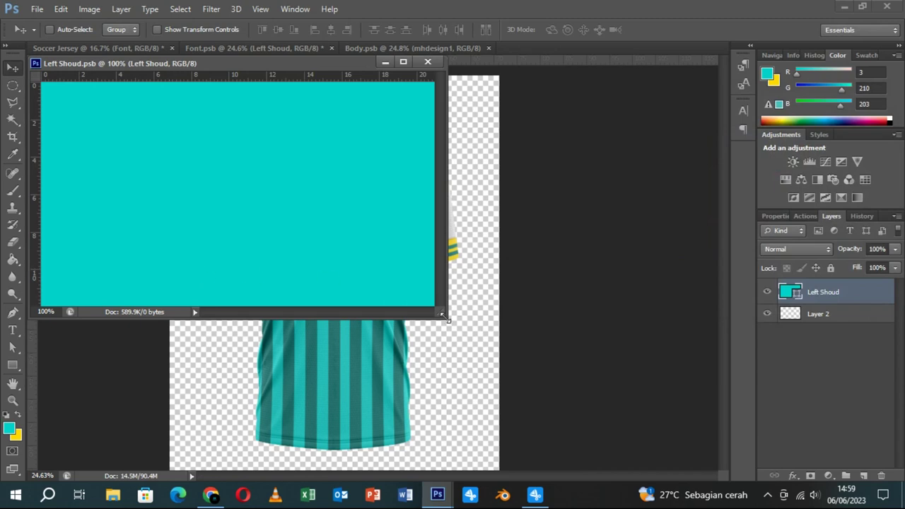
pyautogui.moveTo(445, 318); pyautogui.dragTo(496, 348)
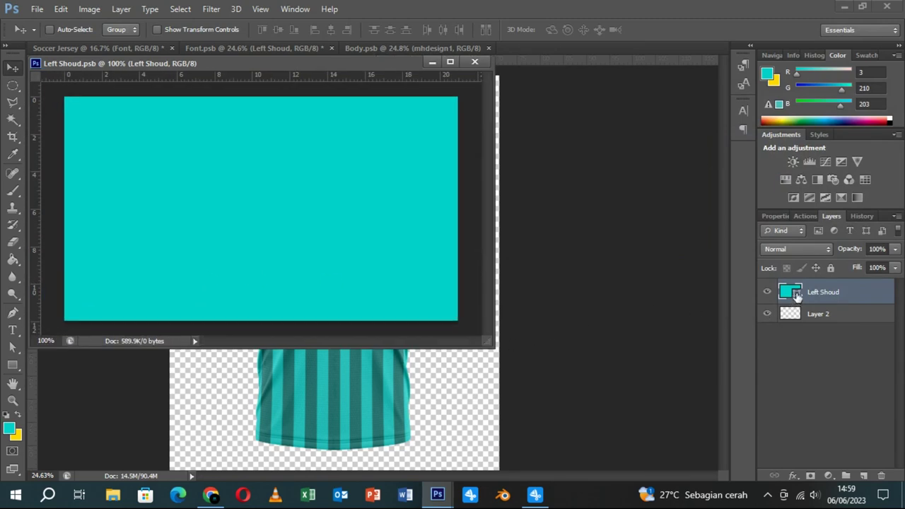
pyautogui.doubleClick(796, 294)
pyautogui.moveTo(700, 157); pyautogui.dragTo(698, 226)
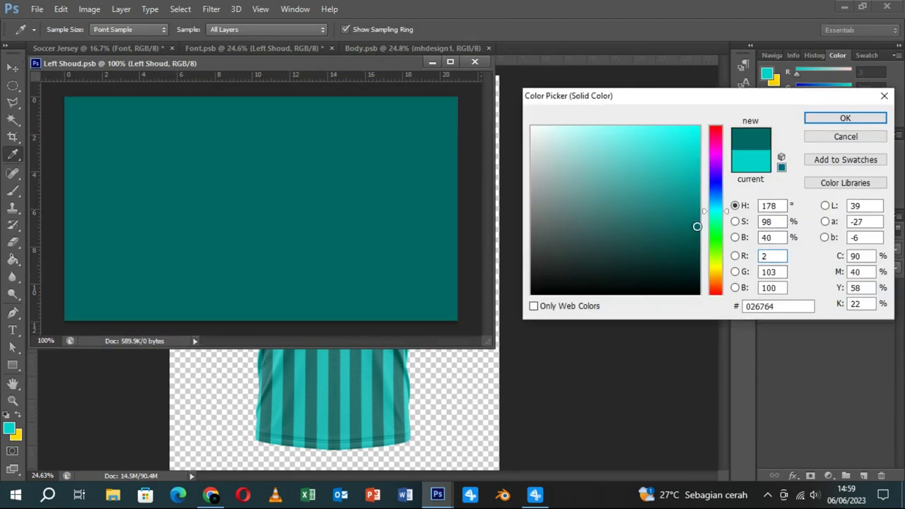
pyautogui.click(817, 119)
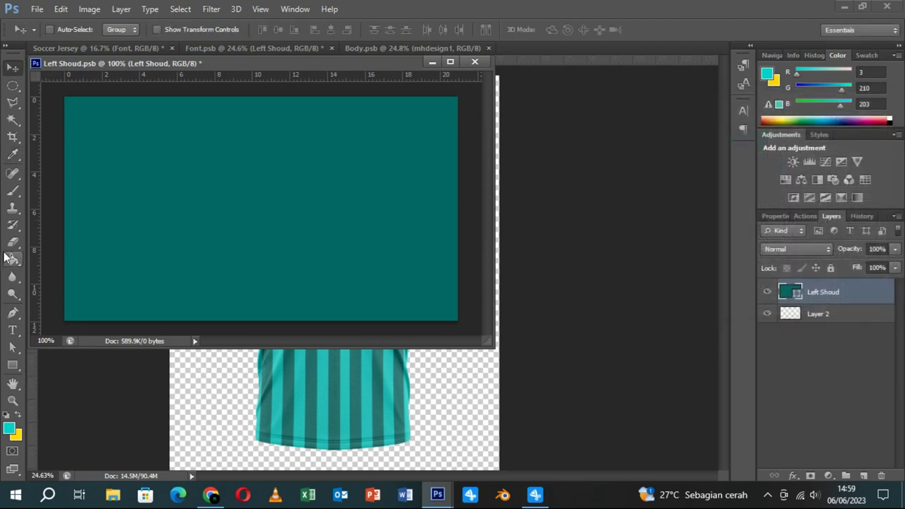
pyautogui.moveTo(254, 63); pyautogui.dragTo(548, 116)
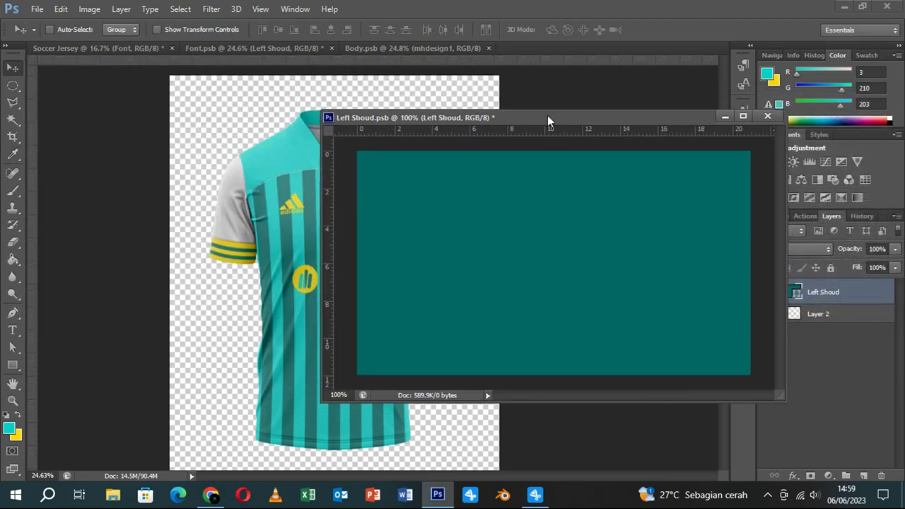
pyautogui.moveTo(523, 126)
pyautogui.mouseDown()
pyautogui.moveTo(324, 233)
pyautogui.moveTo(335, 169)
pyautogui.mouseUp()
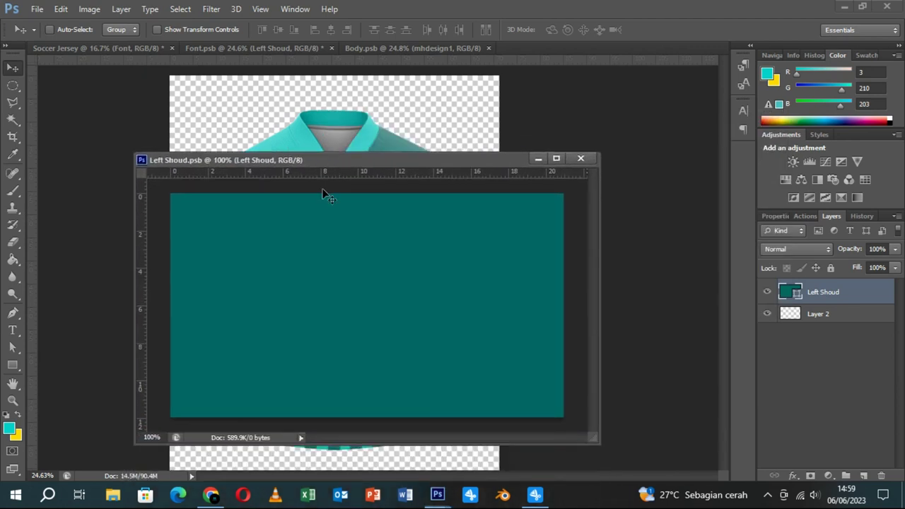
pyautogui.click(13, 365)
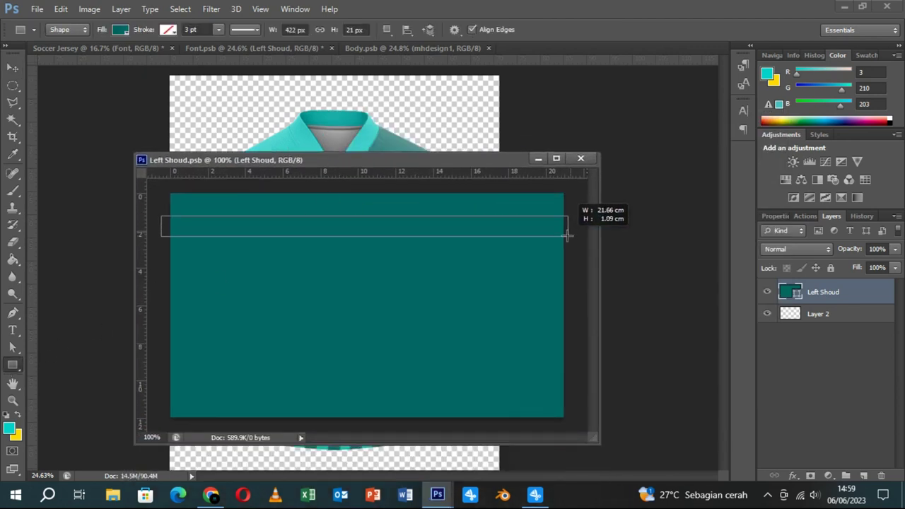
# - Draw a yellow bar across the shoulder piece and place a duplicate below it
pyautogui.moveTo(161, 216); pyautogui.dragTo(569, 238)
pyautogui.click(120, 29)
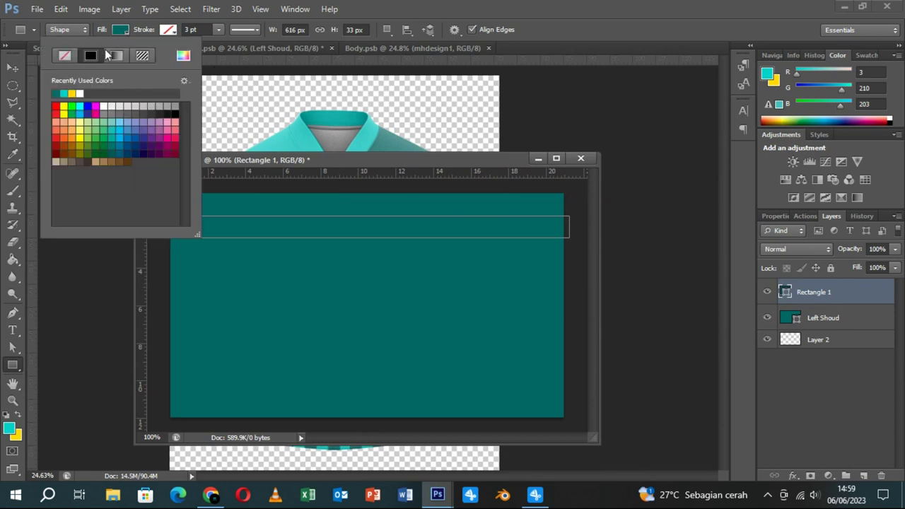
pyautogui.click(80, 92)
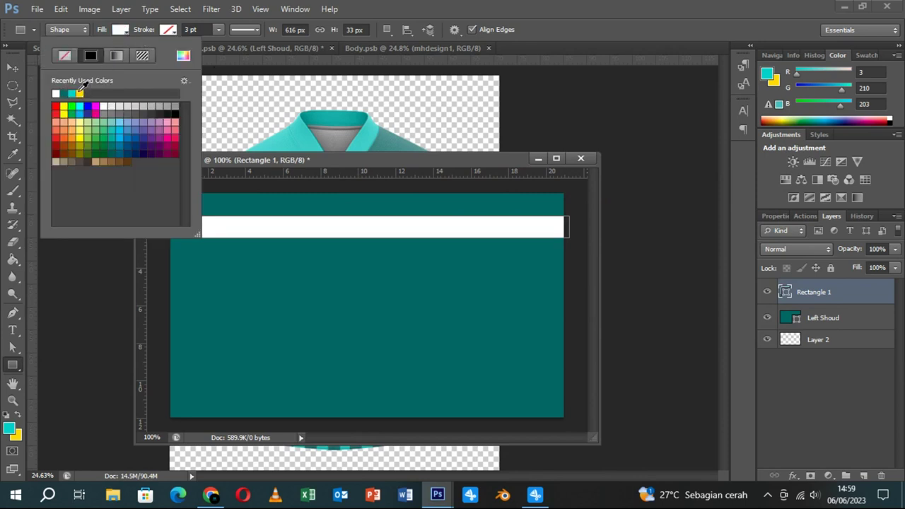
pyautogui.click(79, 91)
pyautogui.press('Return')
pyautogui.hotkey('ctrl', 'j')
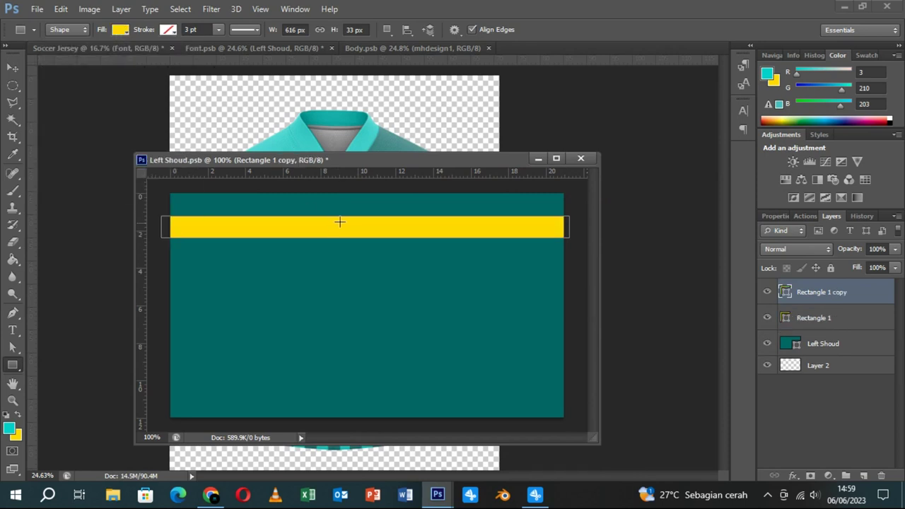
pyautogui.press('v')
pyautogui.moveTo(397, 240); pyautogui.dragTo(405, 295)
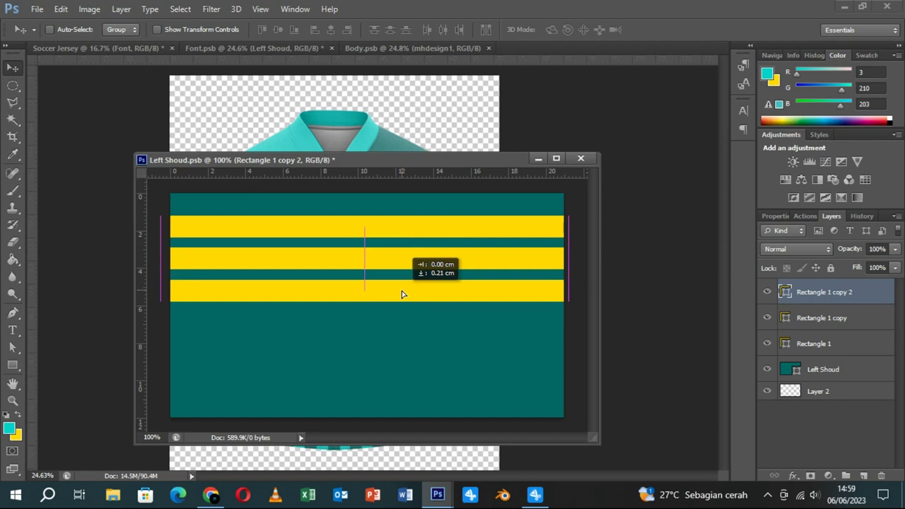
# - Move the shoulder window aside and return to the full jersey mockup
pyautogui.moveTo(436, 165); pyautogui.dragTo(436, 221)
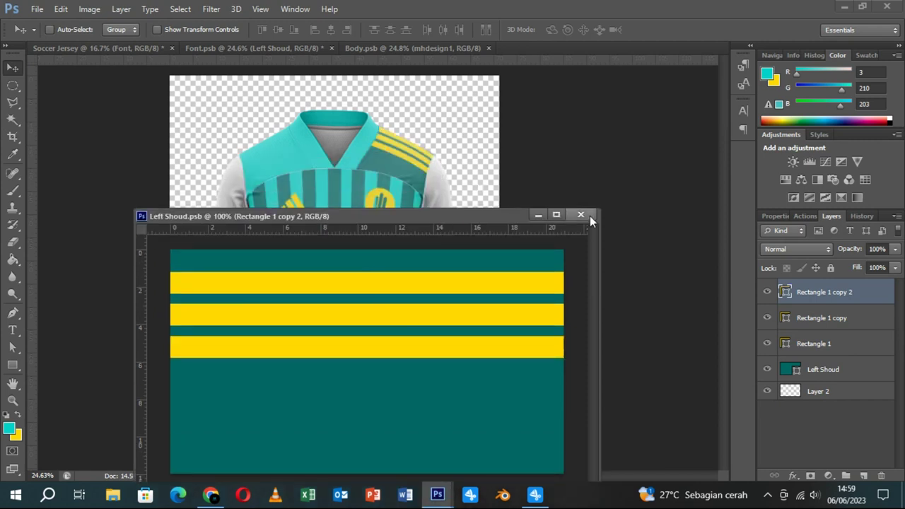
pyautogui.moveTo(448, 224)
pyautogui.mouseDown()
pyautogui.moveTo(774, 67)
pyautogui.moveTo(648, 51)
pyautogui.mouseUp()
pyautogui.click(418, 46)
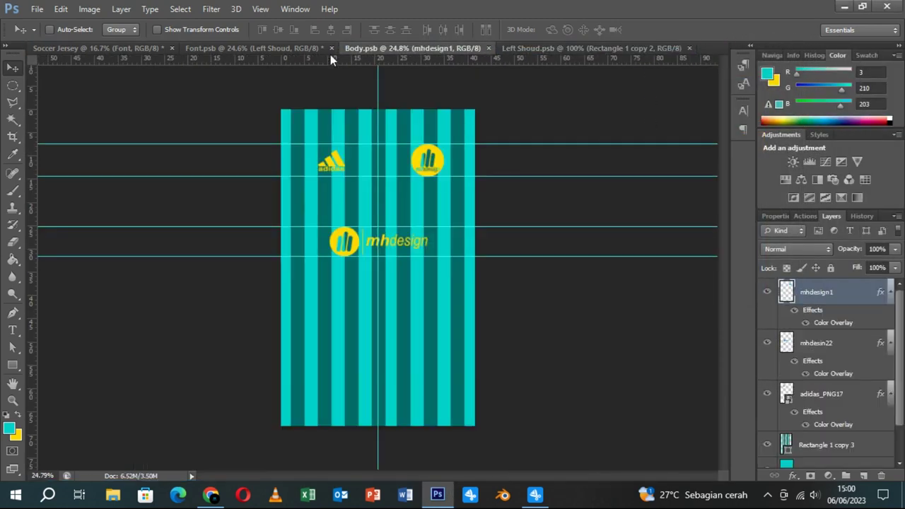
pyautogui.click(276, 50)
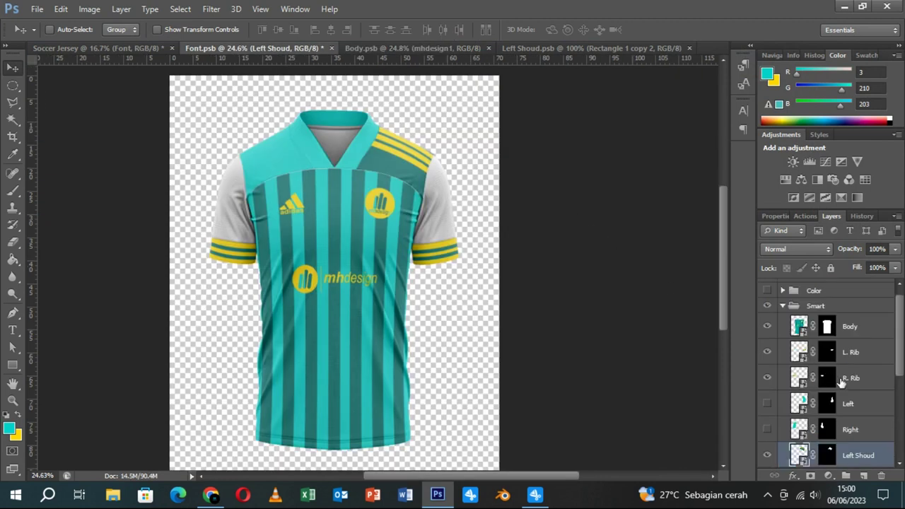
pyautogui.scroll(-2, 842, 388)
pyautogui.scroll(-2, 842, 390)
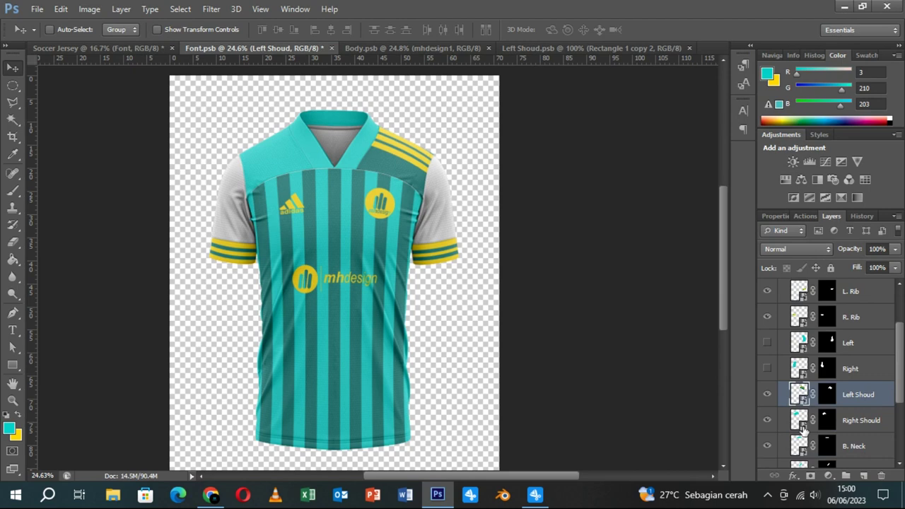
# - Open Right Should and sample Left Shoud's dark teal as the foreground colour
pyautogui.doubleClick(801, 424)
pyautogui.click(488, 221)
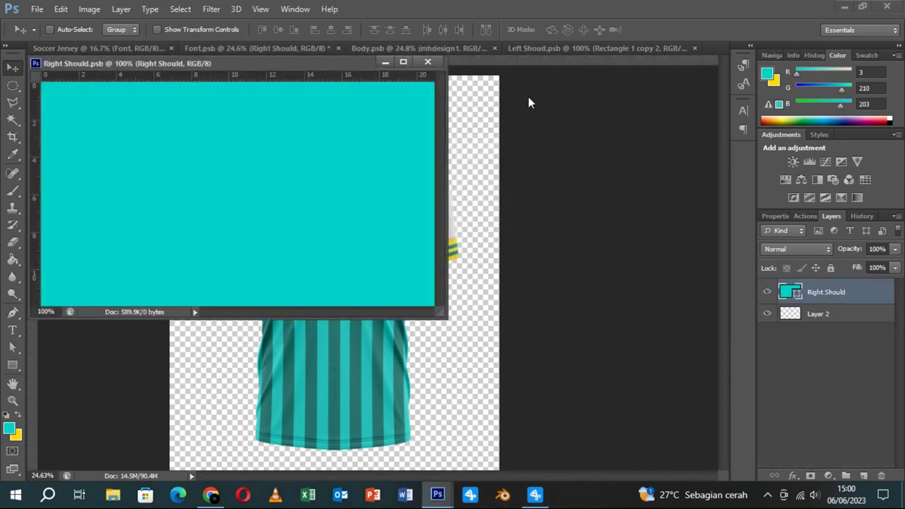
pyautogui.click(531, 47)
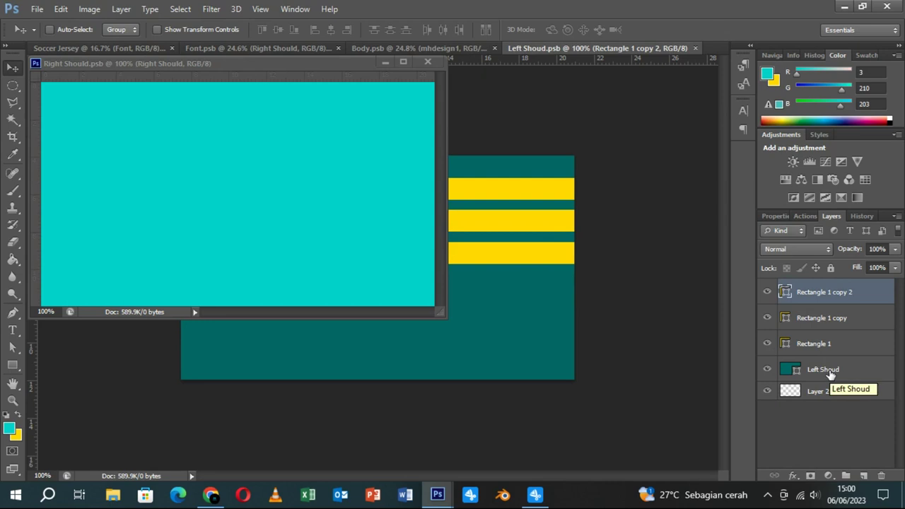
pyautogui.click(9, 428)
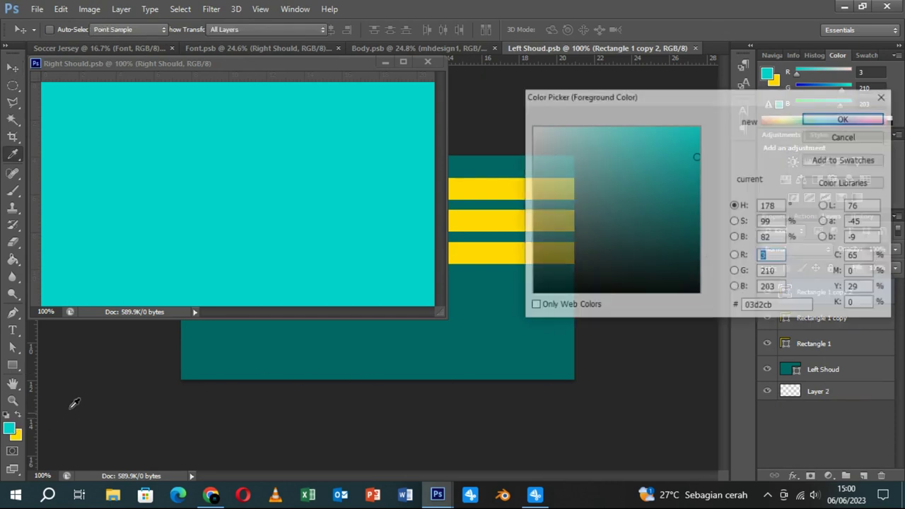
pyautogui.click(478, 321)
pyautogui.click(863, 121)
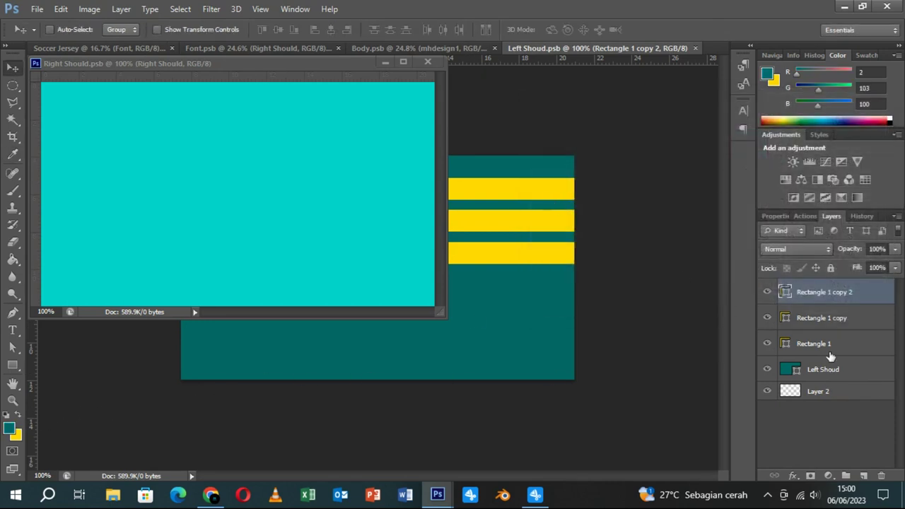
# - Set the Right Should fill colour to the dark teal
pyautogui.click(363, 244)
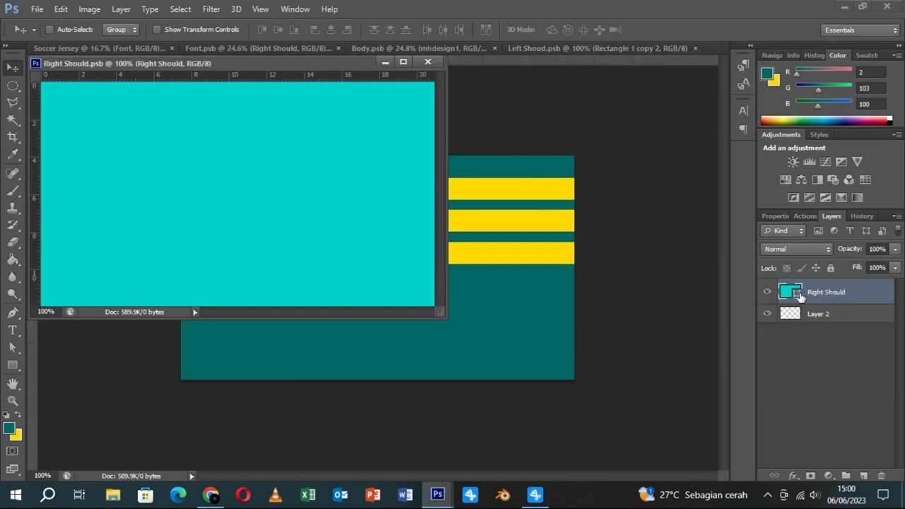
pyautogui.doubleClick(802, 295)
pyautogui.click(772, 75)
pyautogui.click(838, 117)
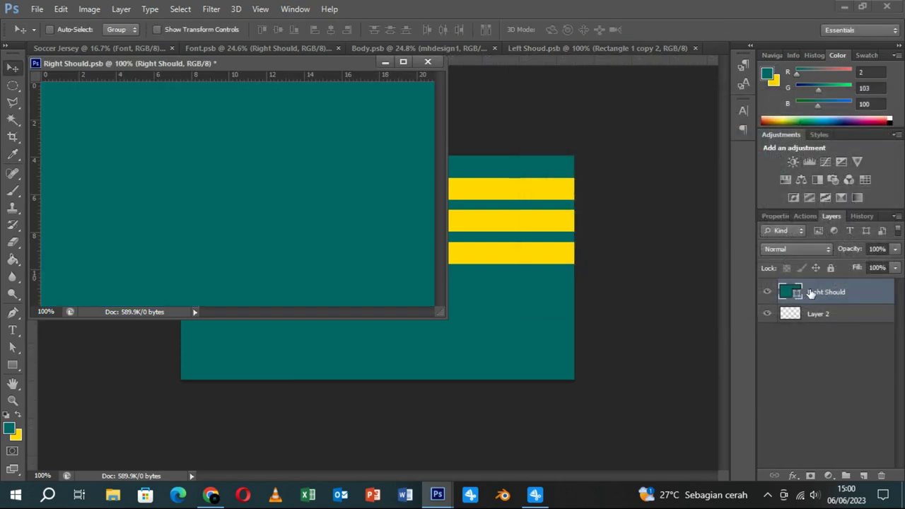
# - Copy the three yellow stripe layers from Left Shoud into Right Should
pyautogui.click(542, 293)
pyautogui.keyDown('shift'); pyautogui.click(813, 344); pyautogui.keyUp('shift')
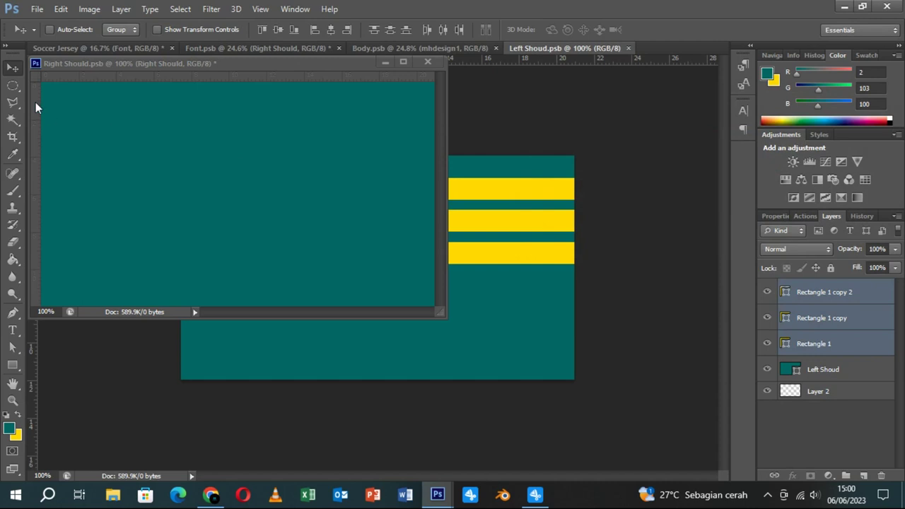
pyautogui.moveTo(520, 212)
pyautogui.mouseDown()
pyautogui.moveTo(344, 151)
pyautogui.moveTo(370, 168)
pyautogui.mouseUp()
pyautogui.click(235, 47)
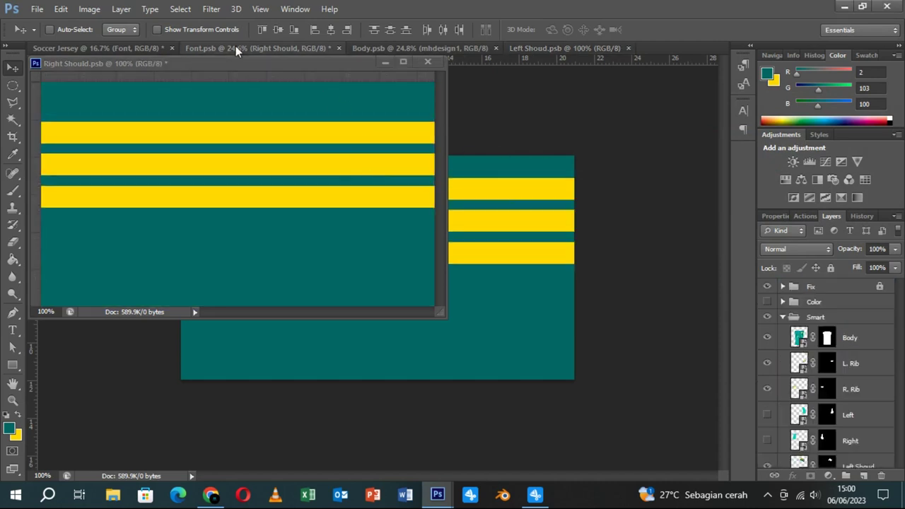
pyautogui.moveTo(311, 70); pyautogui.dragTo(453, 205)
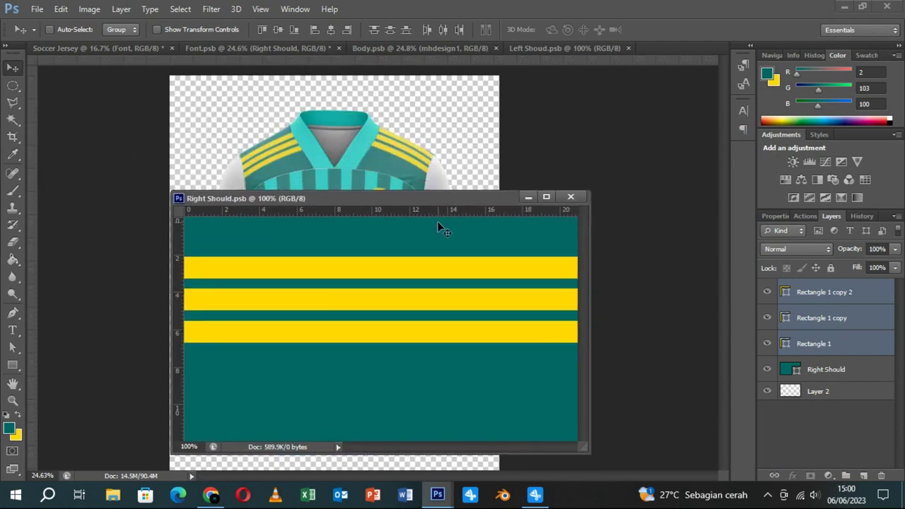
# - Shift the yellow stripes upward on the right shoulder, saving along the way
pyautogui.moveTo(430, 262); pyautogui.dragTo(431, 248)
pyautogui.hotkey('ctrl', 's')
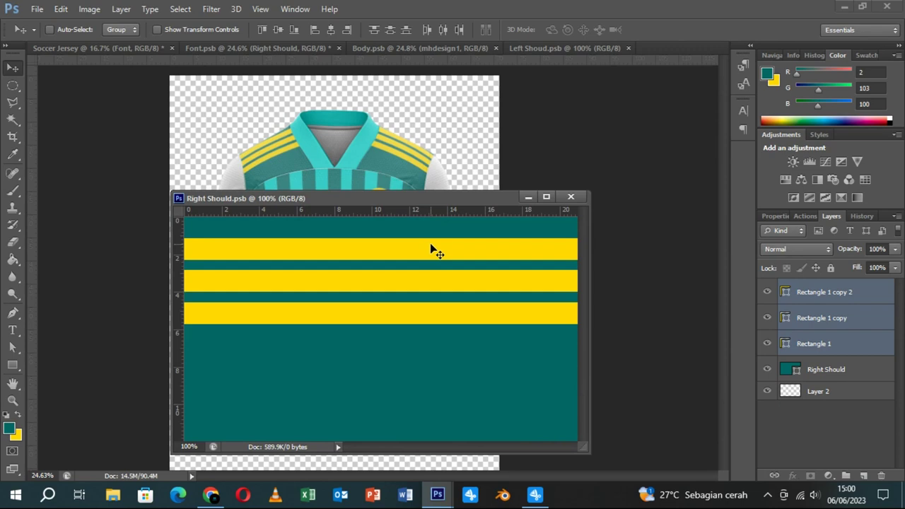
pyautogui.moveTo(431, 248); pyautogui.dragTo(431, 242)
pyautogui.hotkey('ctrl', 's')
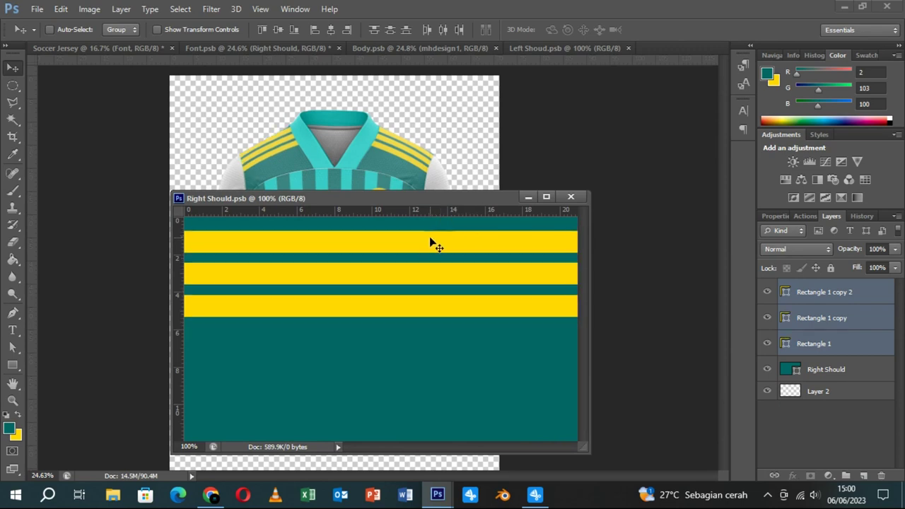
pyautogui.moveTo(431, 238); pyautogui.dragTo(431, 232)
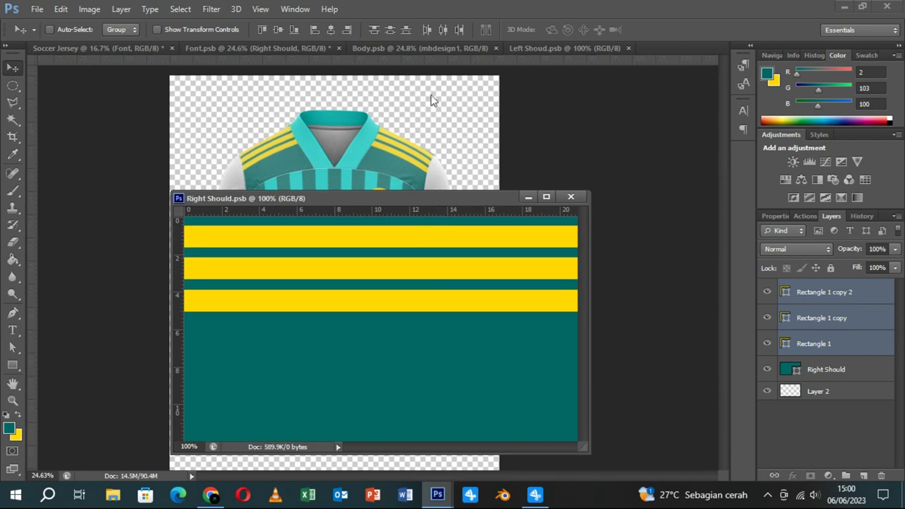
# - Close the Left Shoud file and bring the Right Should window back over the jersey
pyautogui.click(544, 49)
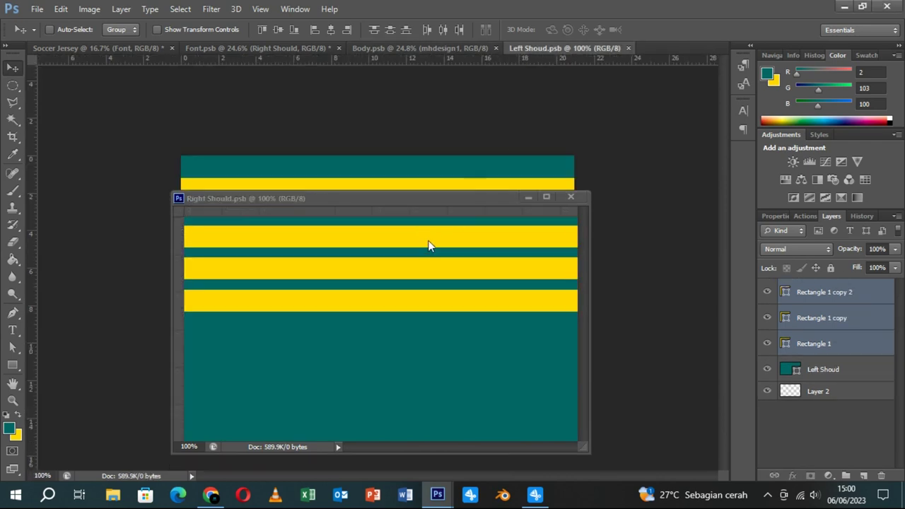
pyautogui.moveTo(428, 207); pyautogui.dragTo(374, 165)
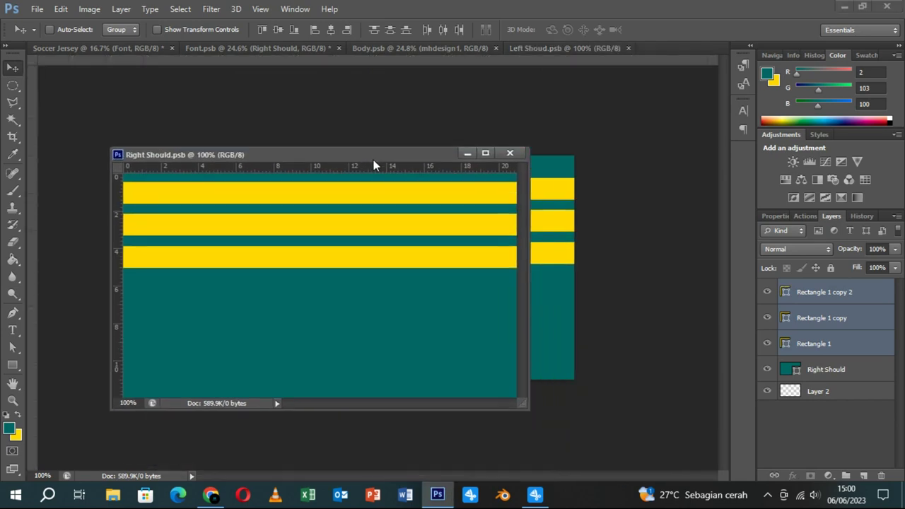
pyautogui.click(604, 47)
pyautogui.click(627, 48)
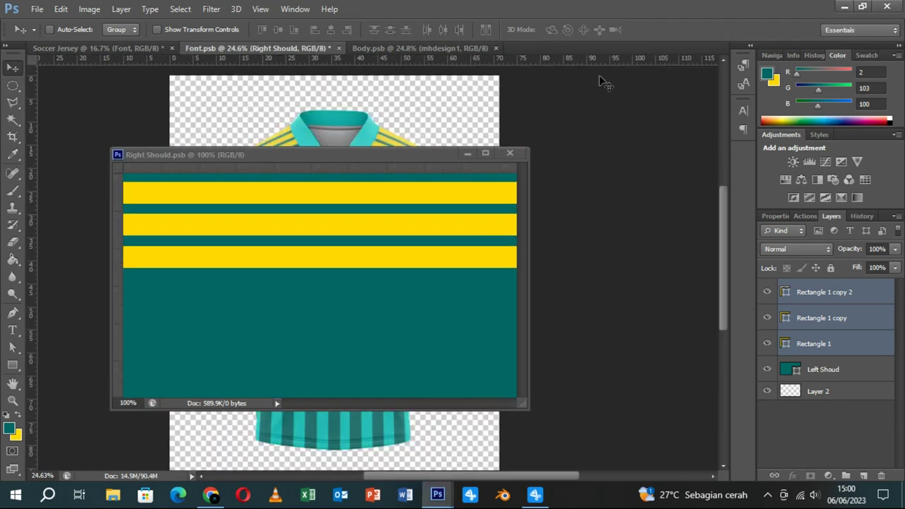
pyautogui.moveTo(428, 160); pyautogui.dragTo(438, 189)
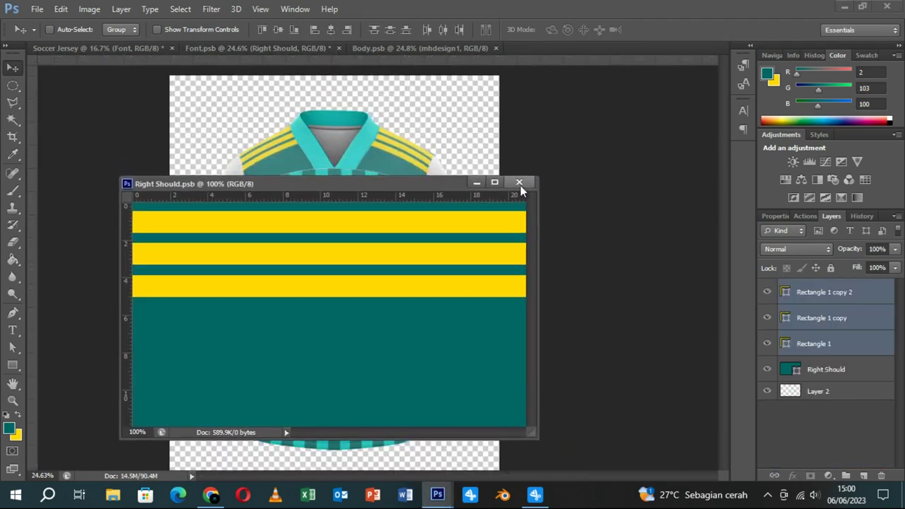
# - Close Right Should to apply its stripes, then put the Left Shoud layer into warp mode
pyautogui.click(519, 183)
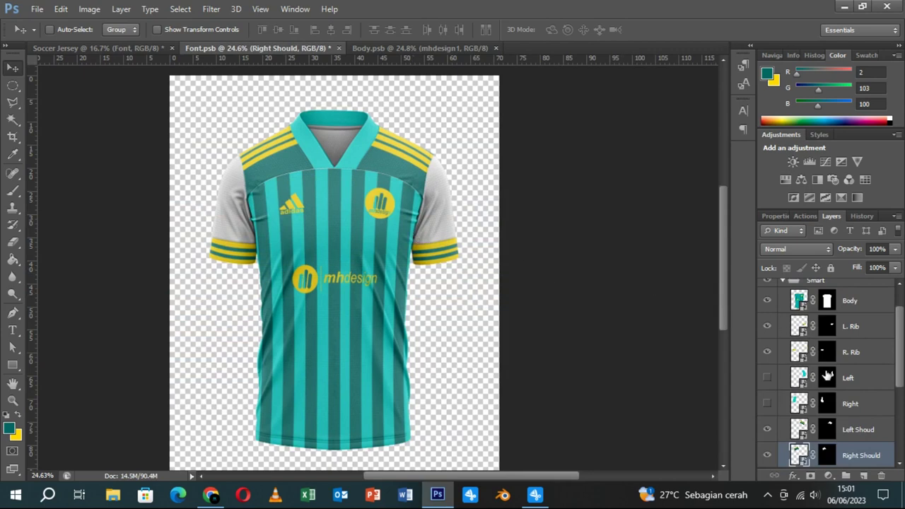
pyautogui.click(799, 431)
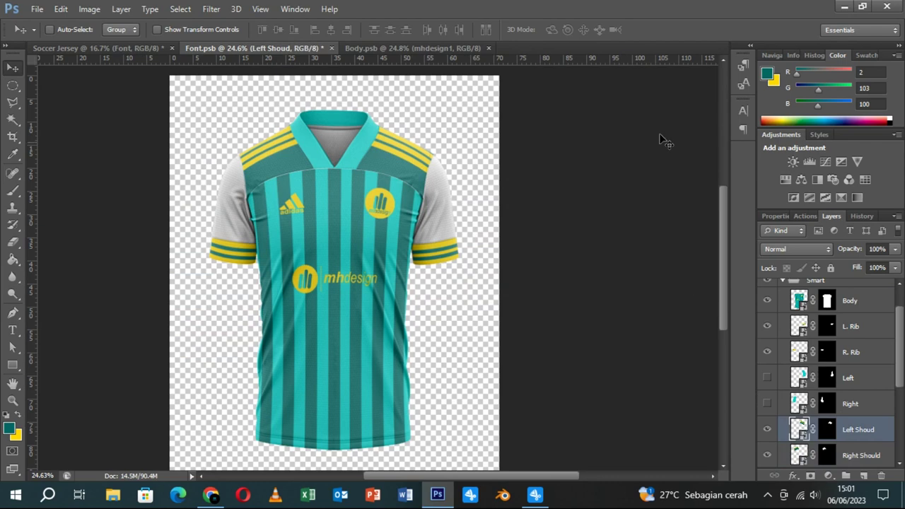
pyautogui.hotkey('ctrl', 't')
pyautogui.click(473, 210)
pyautogui.hotkey('ctrl', 't')
pyautogui.click(614, 31)
pyautogui.scroll(2, 493, 180)
pyautogui.scroll(2, 491, 174)
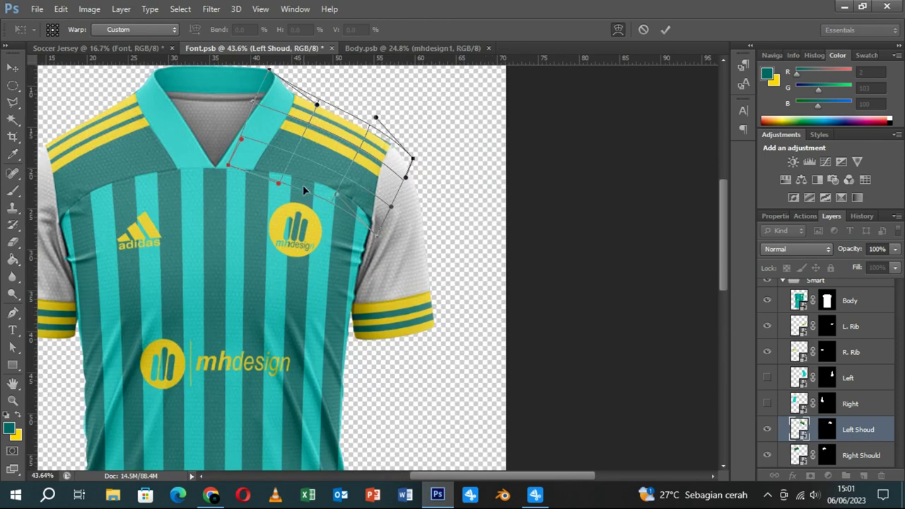
# - Bend the warp handles so the left shoulder stripes follow the shoulder seam, and commit
pyautogui.moveTo(245, 140); pyautogui.dragTo(246, 135)
pyautogui.moveTo(394, 210); pyautogui.dragTo(396, 207)
pyautogui.moveTo(307, 161); pyautogui.dragTo(305, 154)
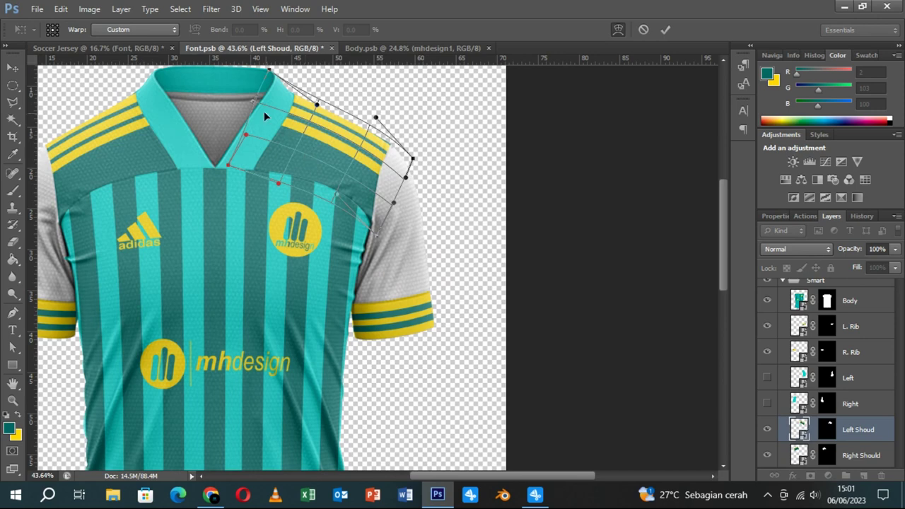
pyautogui.click(406, 179)
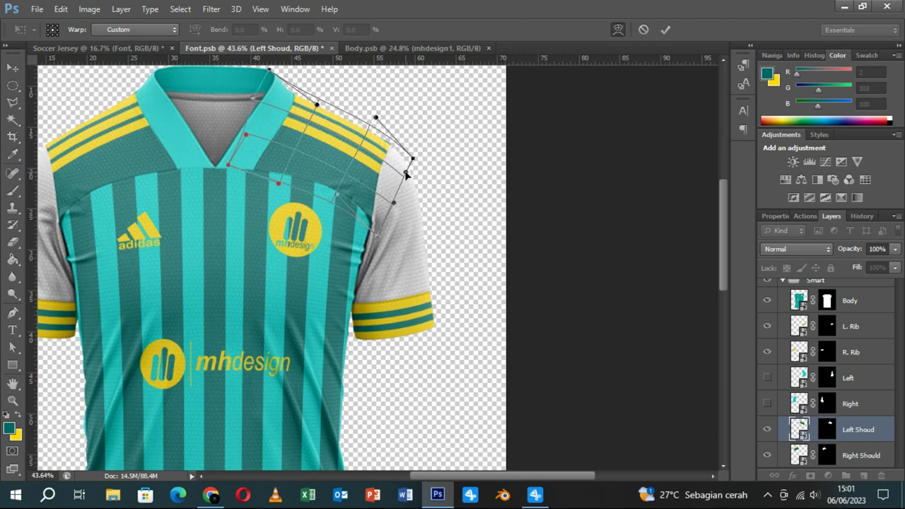
pyautogui.moveTo(408, 176); pyautogui.dragTo(408, 172)
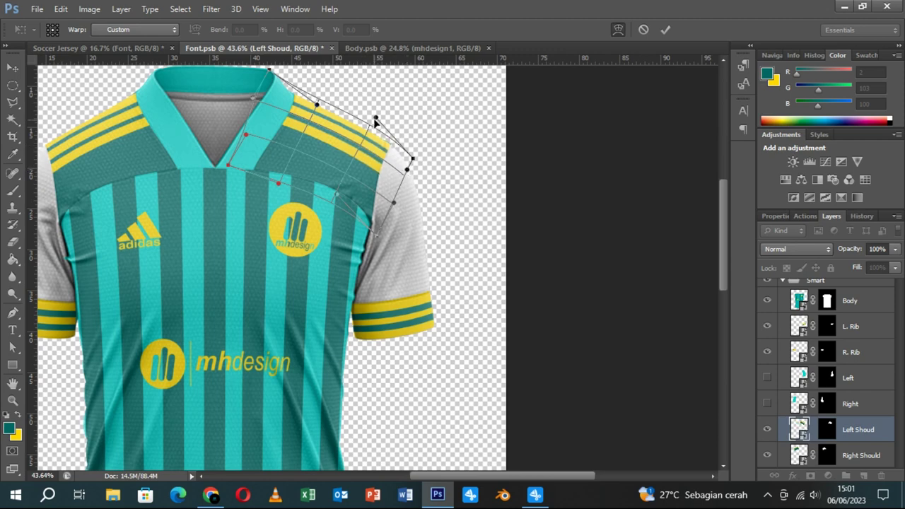
pyautogui.moveTo(374, 121); pyautogui.dragTo(373, 121)
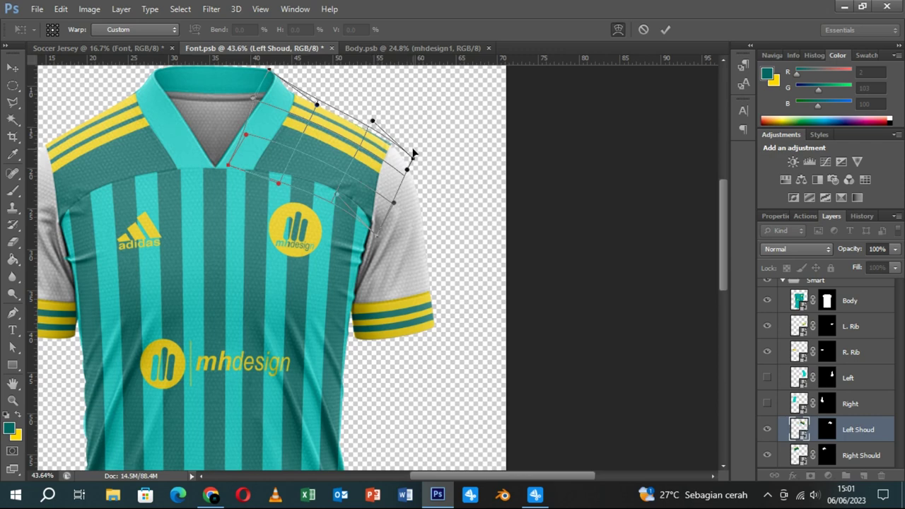
pyautogui.moveTo(414, 159); pyautogui.dragTo(413, 153)
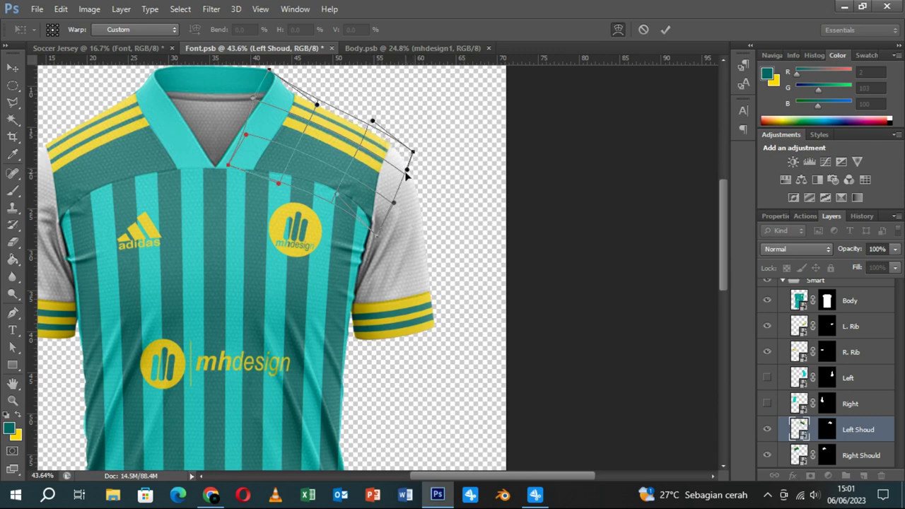
pyautogui.click(665, 30)
pyautogui.scroll(-2, 479, 230)
pyautogui.scroll(-2, 481, 227)
pyautogui.scroll(-1, 481, 230)
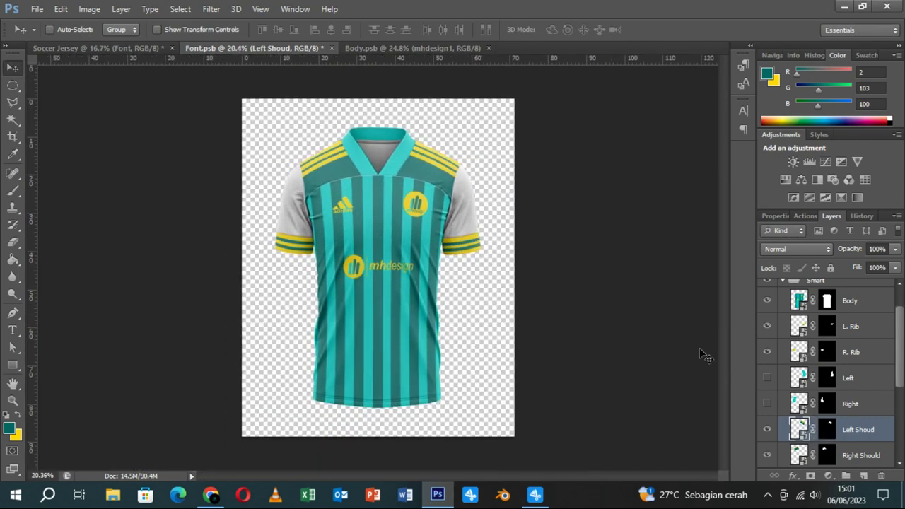
pyautogui.scroll(-1, 817, 342)
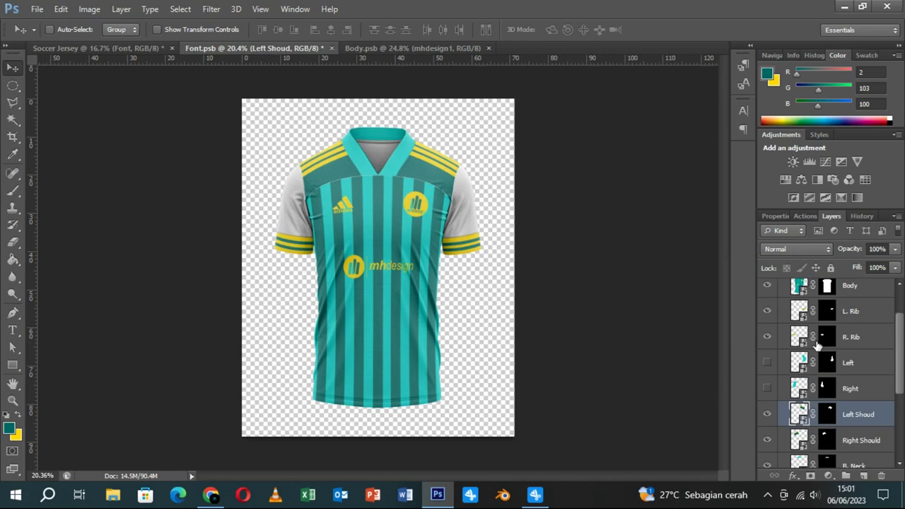
# - Hide Color Fill 1, 12, 3 and 2 inside the Color group
pyautogui.scroll(-1, 819, 345)
pyautogui.scroll(-2, 819, 343)
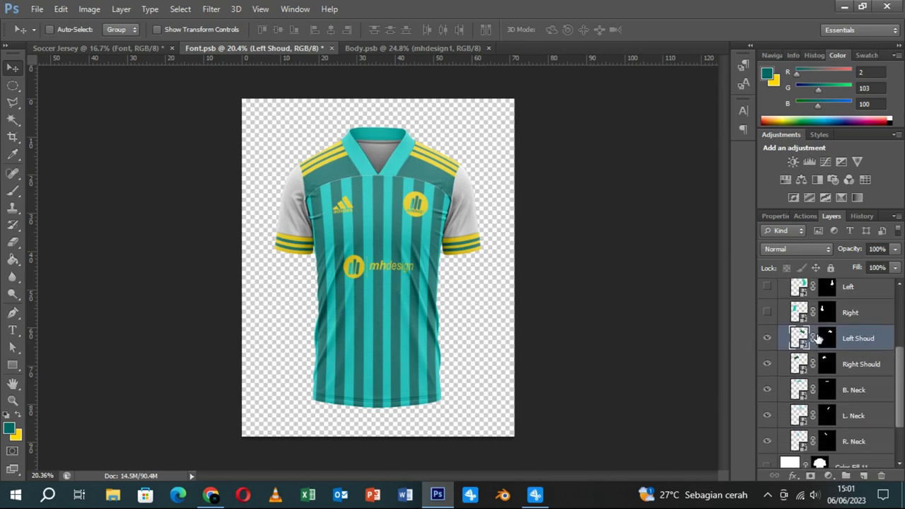
pyautogui.scroll(5, 820, 326)
pyautogui.scroll(2, 781, 304)
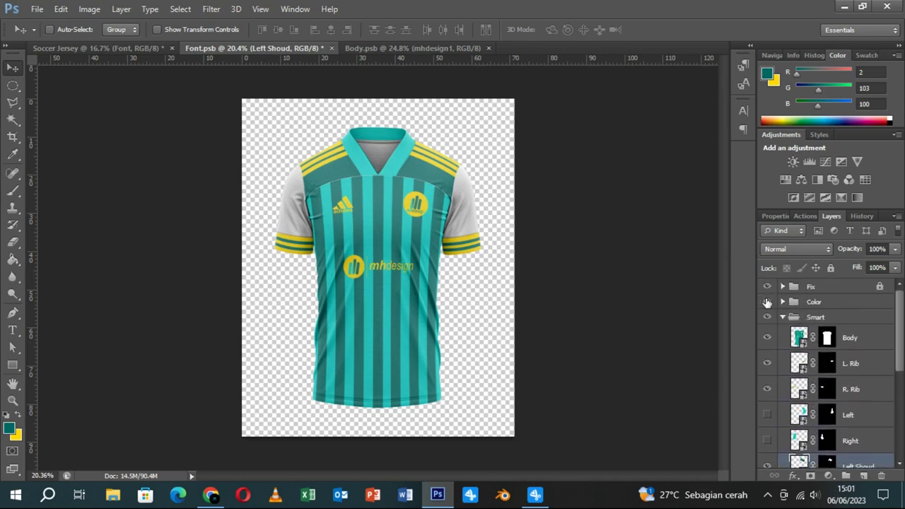
pyautogui.click(767, 303)
pyautogui.click(784, 302)
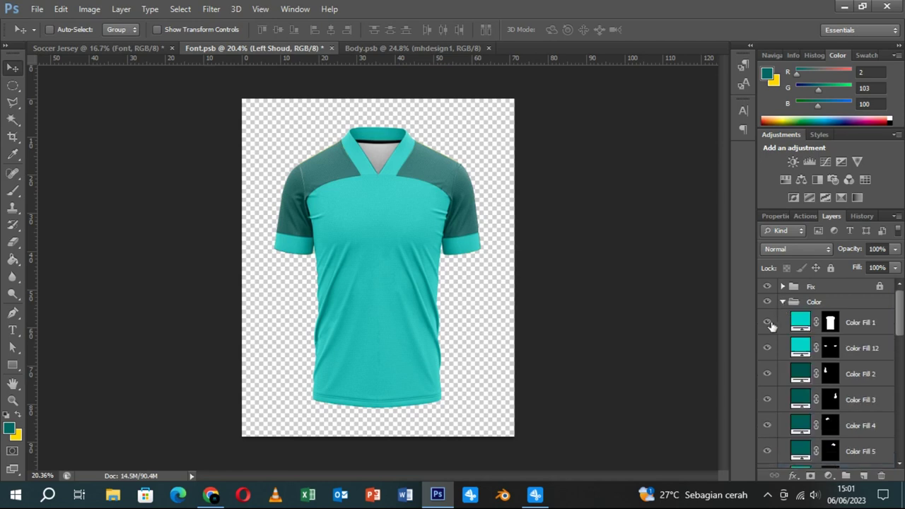
pyautogui.click(768, 322)
pyautogui.click(767, 348)
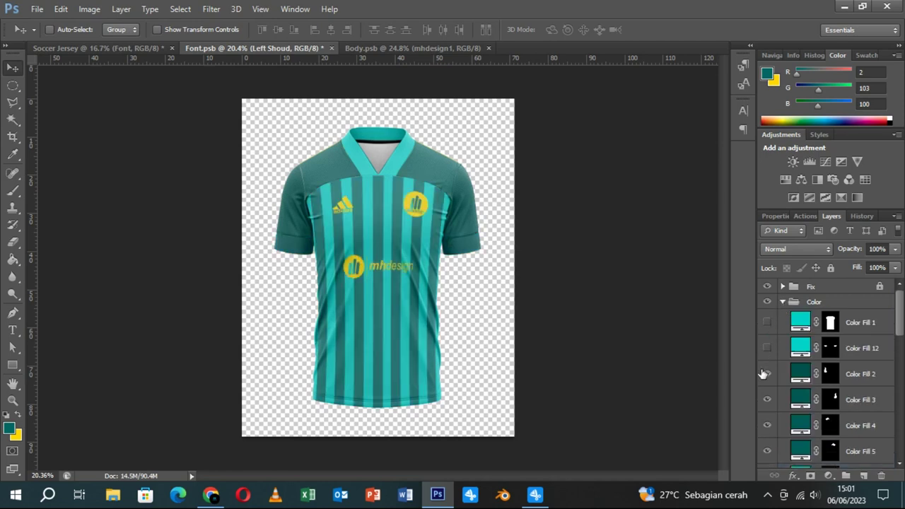
pyautogui.scroll(-1, 773, 395)
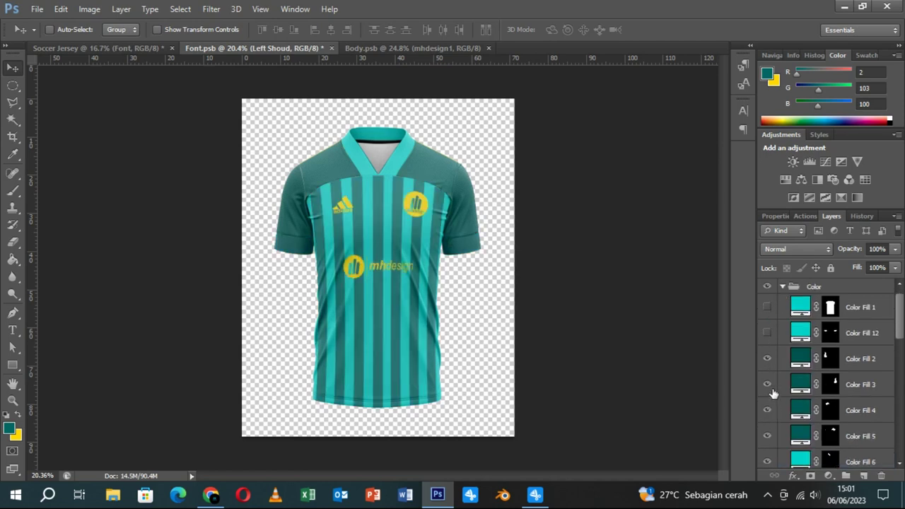
pyautogui.click(768, 384)
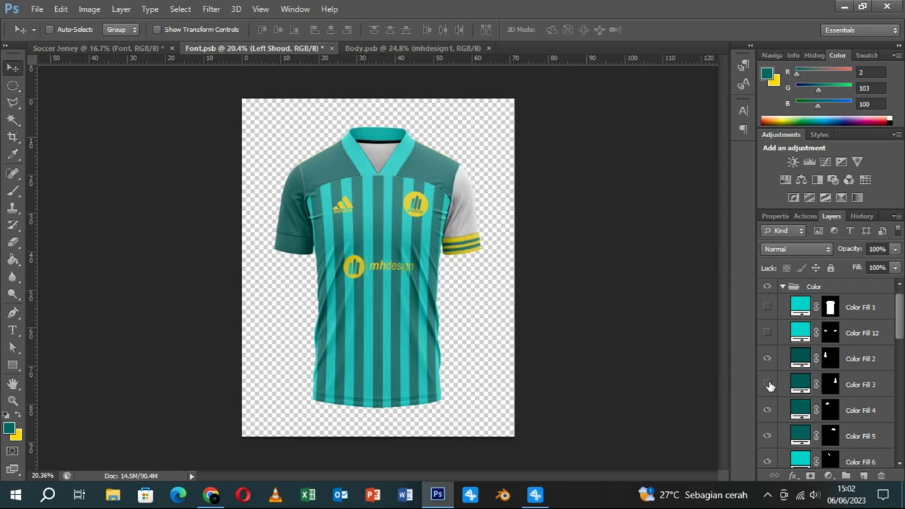
pyautogui.click(767, 361)
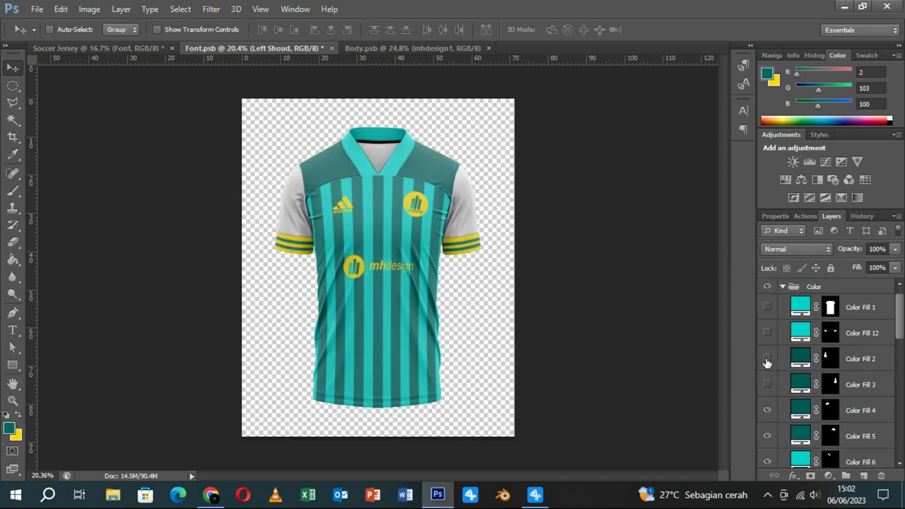
# - Hide the Color group and show the Left and Right sleeve layers
pyautogui.click(783, 287)
pyautogui.click(767, 287)
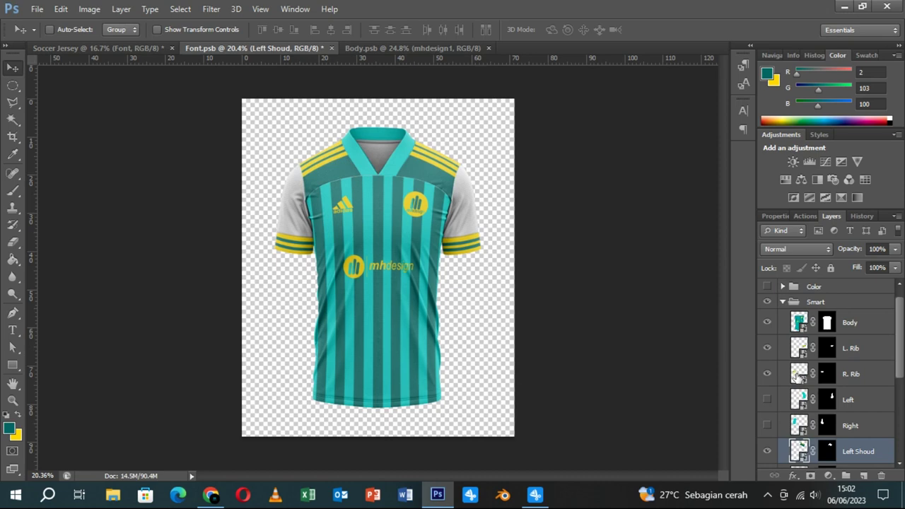
pyautogui.click(768, 401)
pyautogui.click(768, 426)
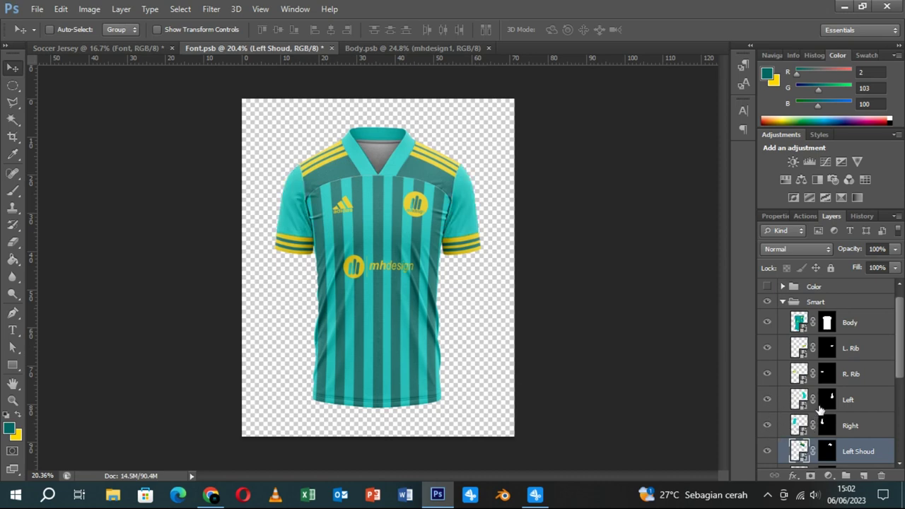
# - Recolour the Left sleeve smart object's fill dark teal and save it into the jersey
pyautogui.doubleClick(801, 404)
pyautogui.click(523, 224)
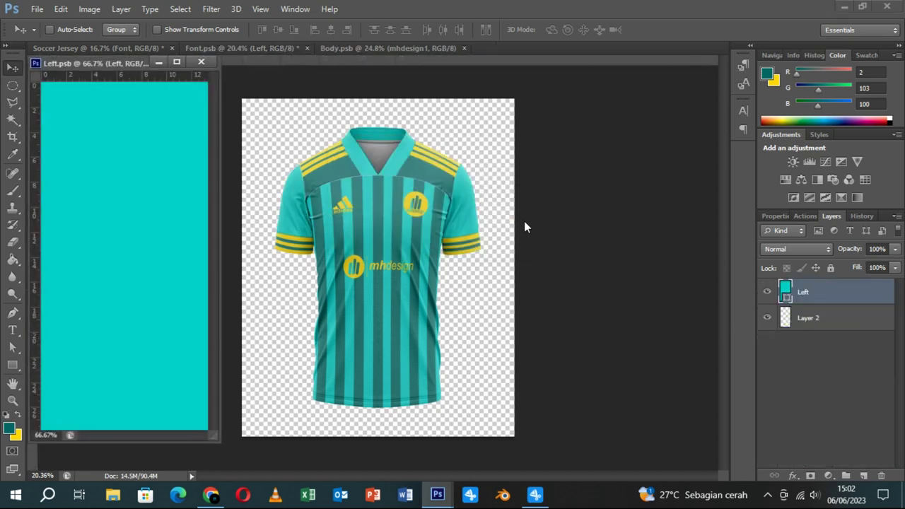
pyautogui.doubleClick(788, 298)
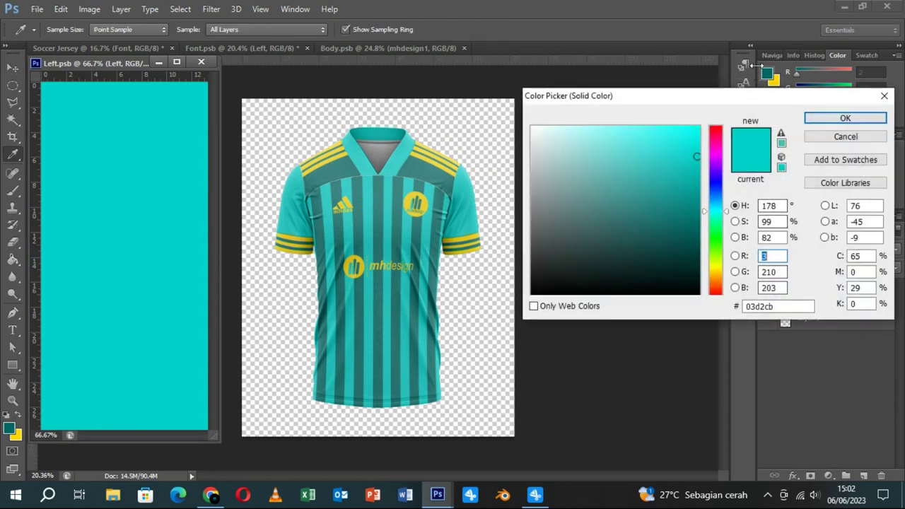
pyautogui.click(768, 74)
pyautogui.click(816, 117)
pyautogui.click(201, 62)
pyautogui.click(399, 195)
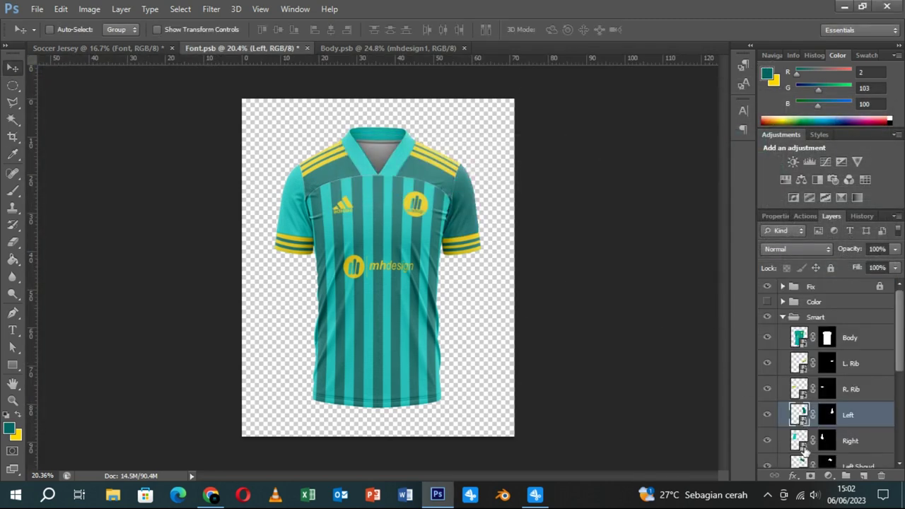
# - Recolour the Right sleeve smart object's fill to the same dark teal and save it
pyautogui.doubleClick(801, 442)
pyautogui.click(522, 225)
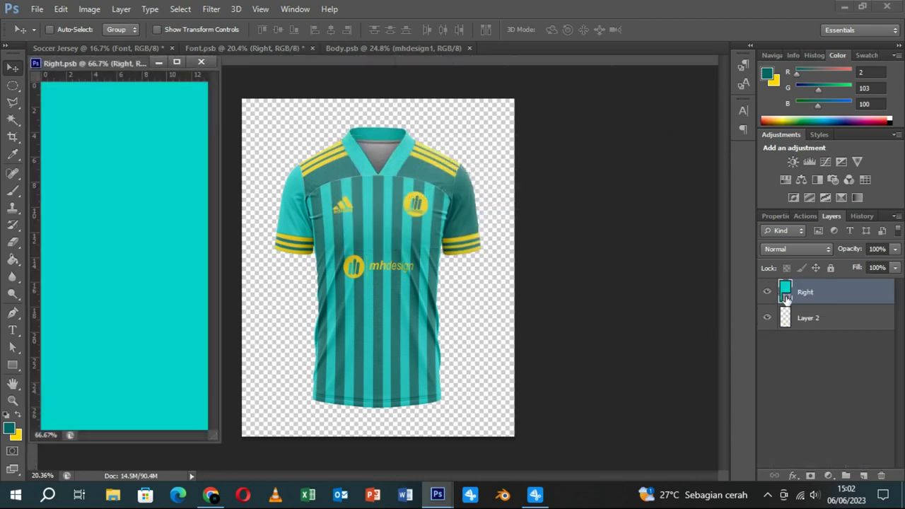
pyautogui.doubleClick(786, 298)
pyautogui.click(768, 74)
pyautogui.click(816, 118)
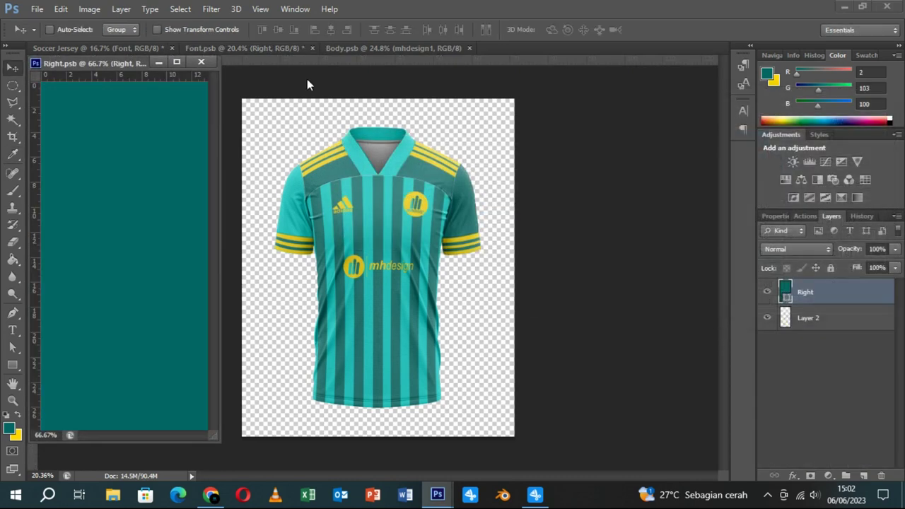
pyautogui.click(202, 62)
pyautogui.click(400, 195)
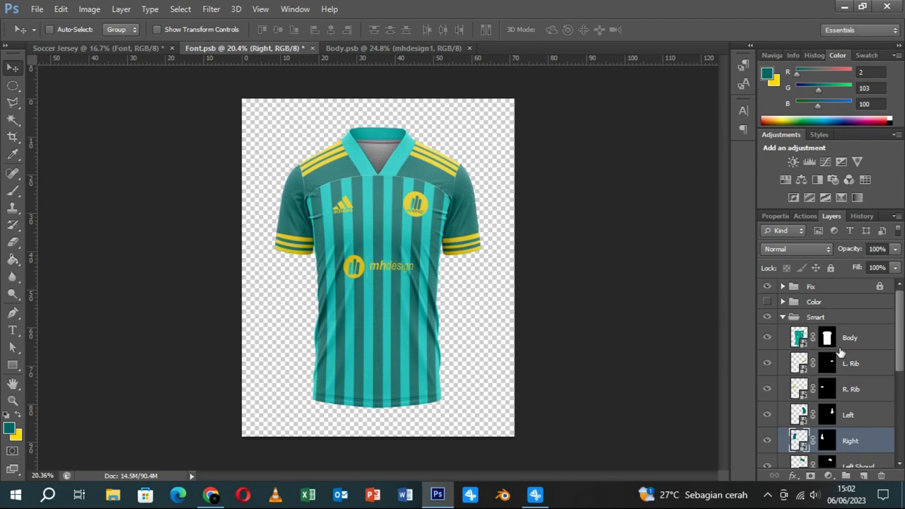
pyautogui.scroll(-2, 840, 351)
pyautogui.scroll(-2, 813, 365)
pyautogui.scroll(-2, 785, 375)
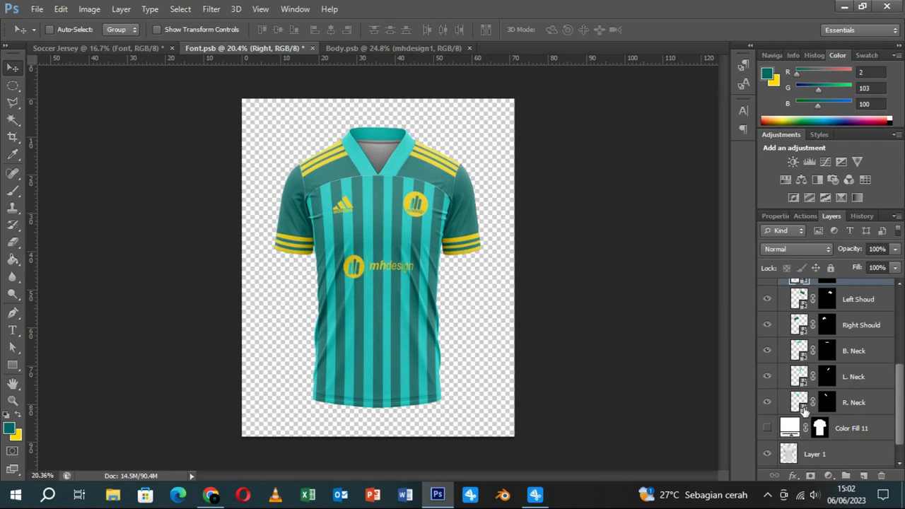
# - Set the B. Neck piece's fill to dark teal 026764 by sampling the jersey colour
pyautogui.doubleClick(800, 351)
pyautogui.click(499, 222)
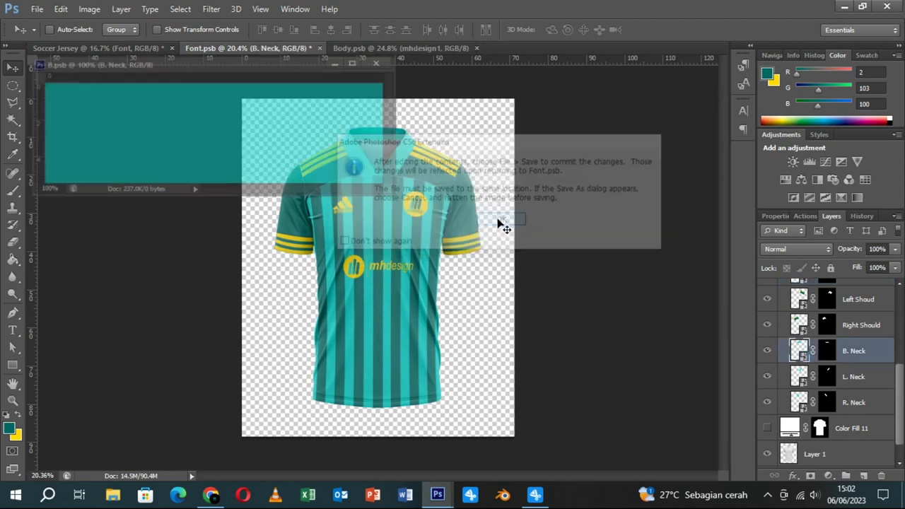
pyautogui.moveTo(301, 65); pyautogui.dragTo(463, 227)
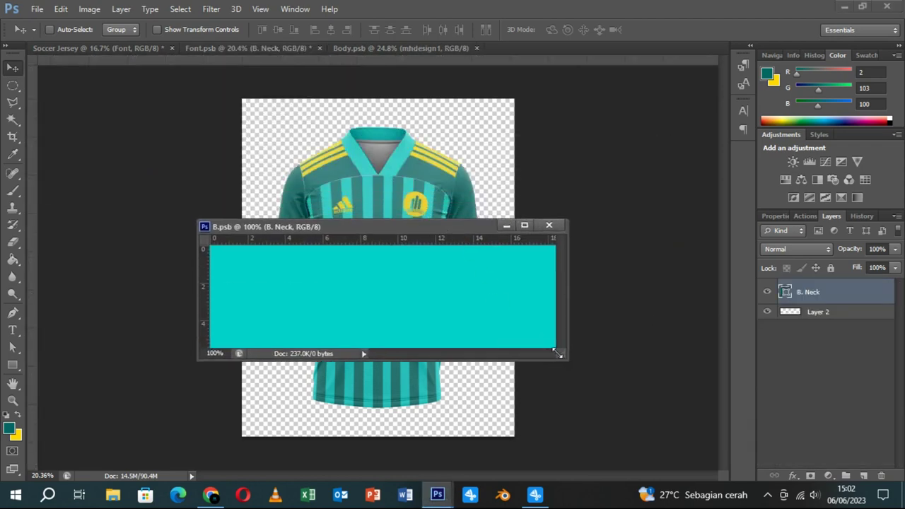
pyautogui.moveTo(559, 354); pyautogui.dragTo(578, 372)
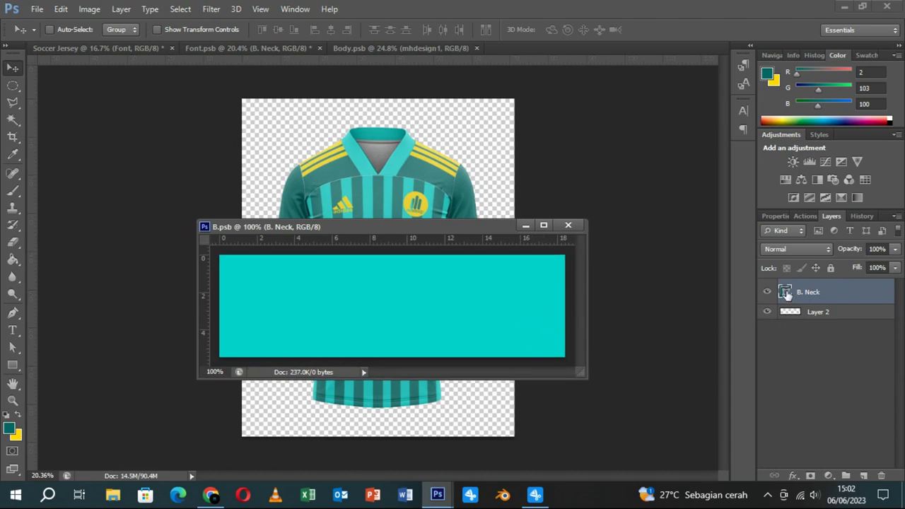
pyautogui.doubleClick(785, 292)
pyautogui.click(775, 66)
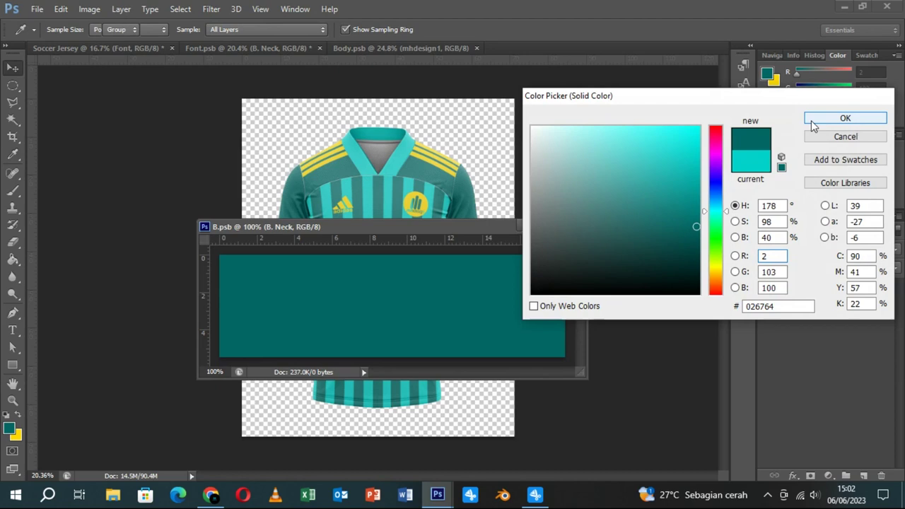
pyautogui.click(845, 118)
# - Draw a thin yellow rectangle stripe across the back-neck piece
pyautogui.click(12, 366)
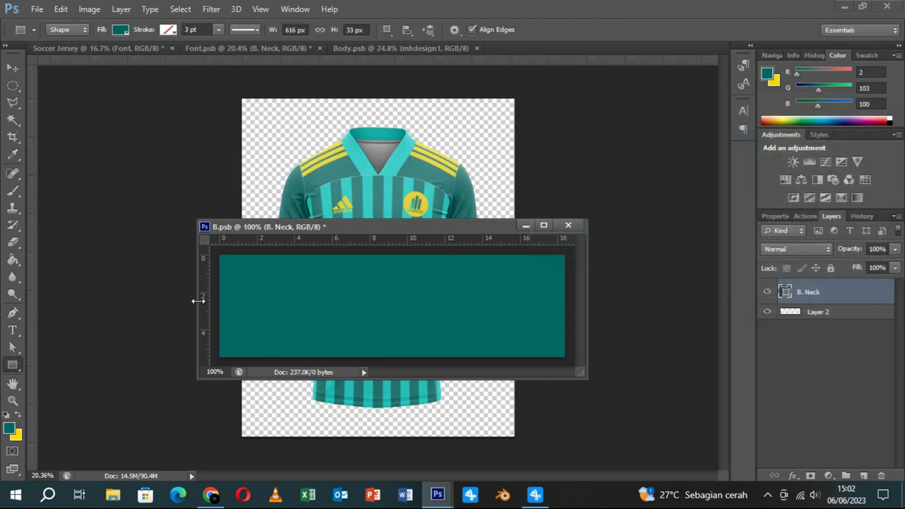
pyautogui.moveTo(215, 296); pyautogui.dragTo(568, 306)
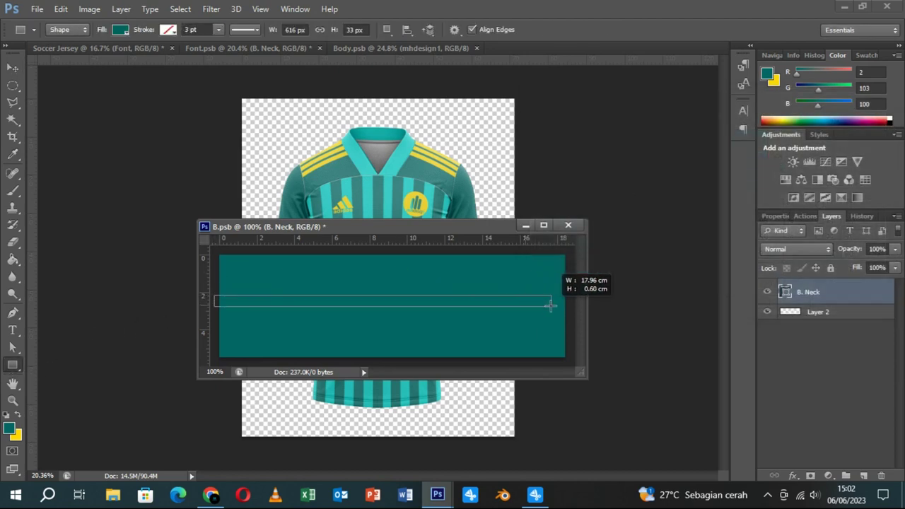
pyautogui.click(120, 29)
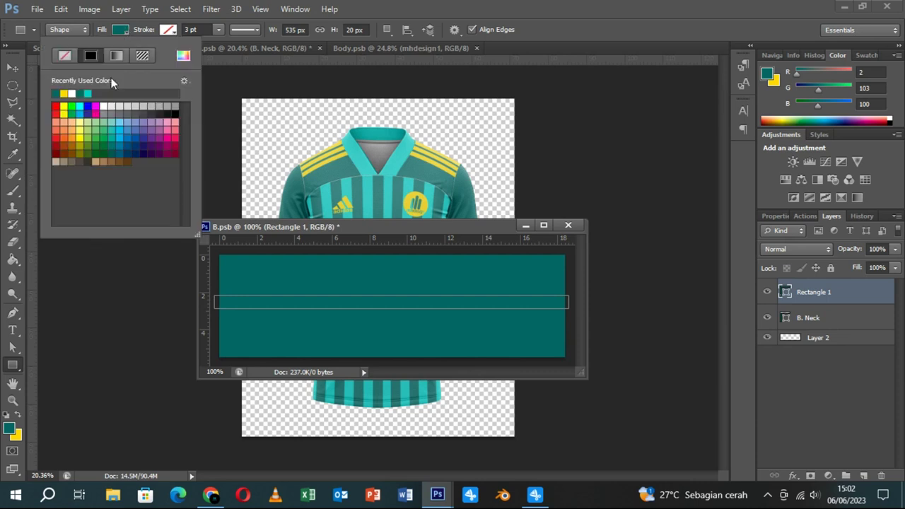
pyautogui.click(63, 92)
pyautogui.click(120, 29)
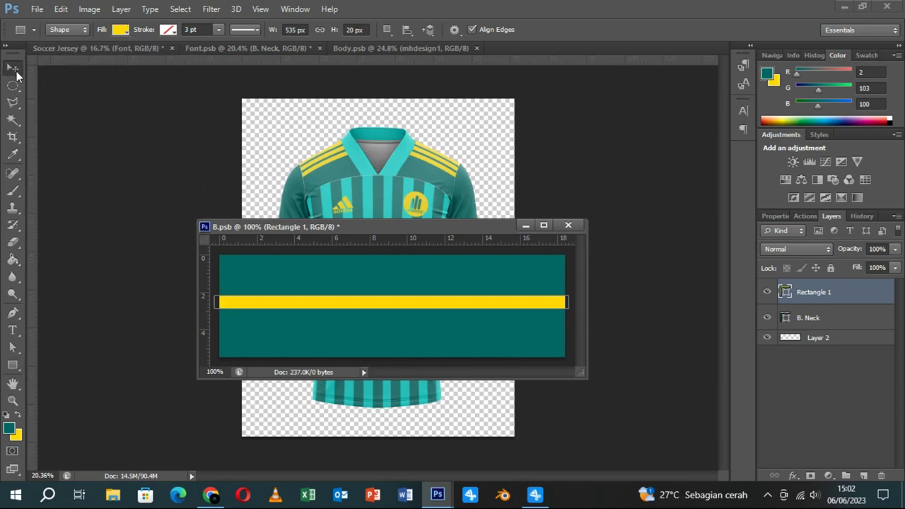
# - Centre the yellow stripe vertically on the canvas and save B. Neck into the jersey
pyautogui.click(13, 67)
pyautogui.hotkey('ctrl', 'a')
pyautogui.click(330, 29)
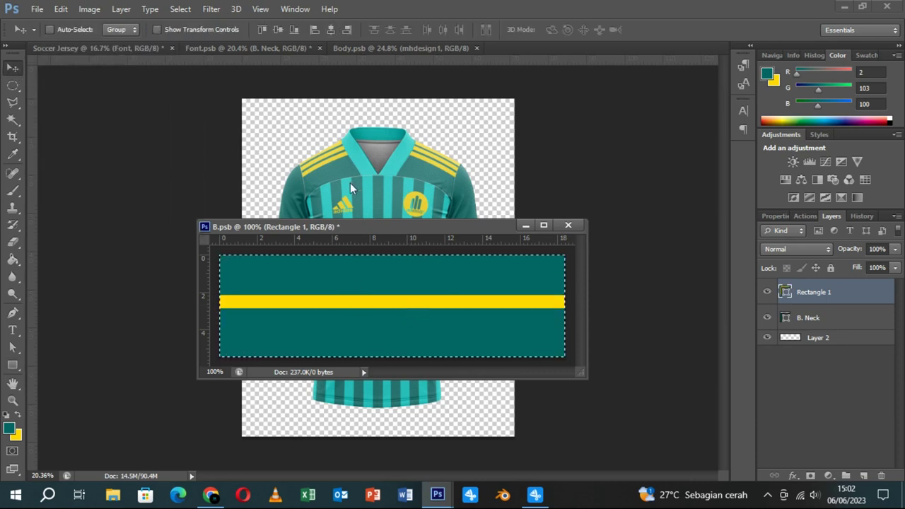
pyautogui.hotkey('ctrl', 's')
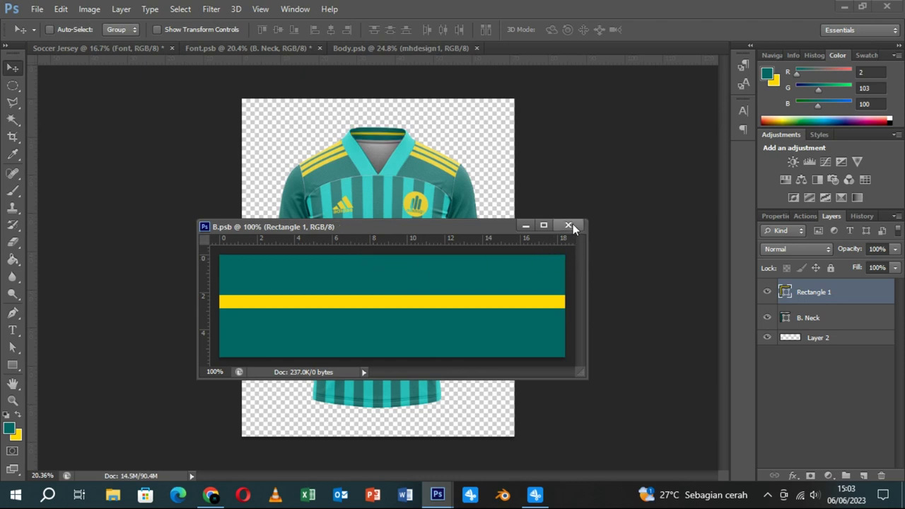
pyautogui.click(299, 48)
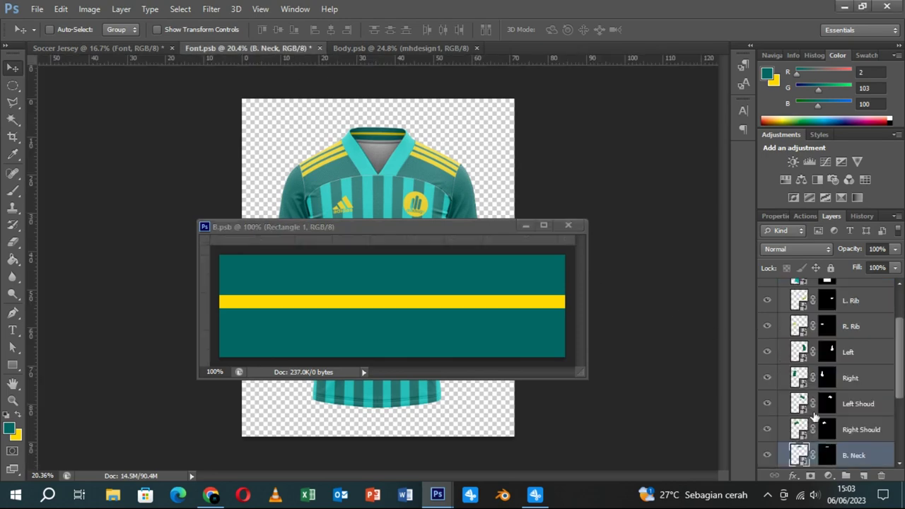
pyautogui.scroll(-2, 814, 410)
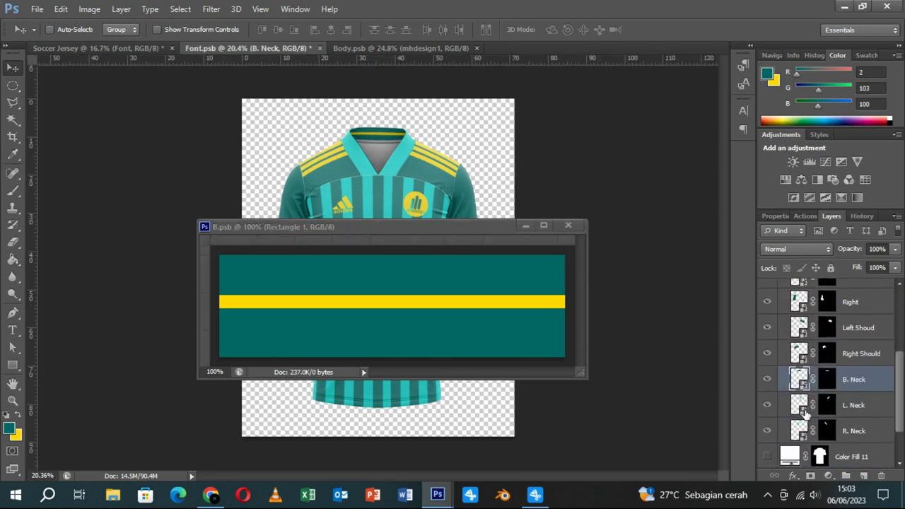
# - Set the L. Neck smart object's fill to dark teal 026764
pyautogui.doubleClick(801, 406)
pyautogui.click(512, 221)
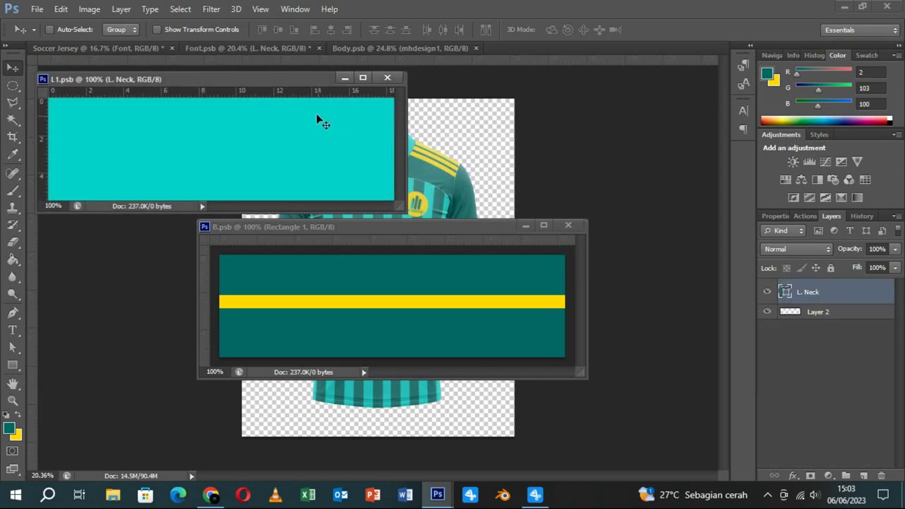
pyautogui.doubleClick(785, 294)
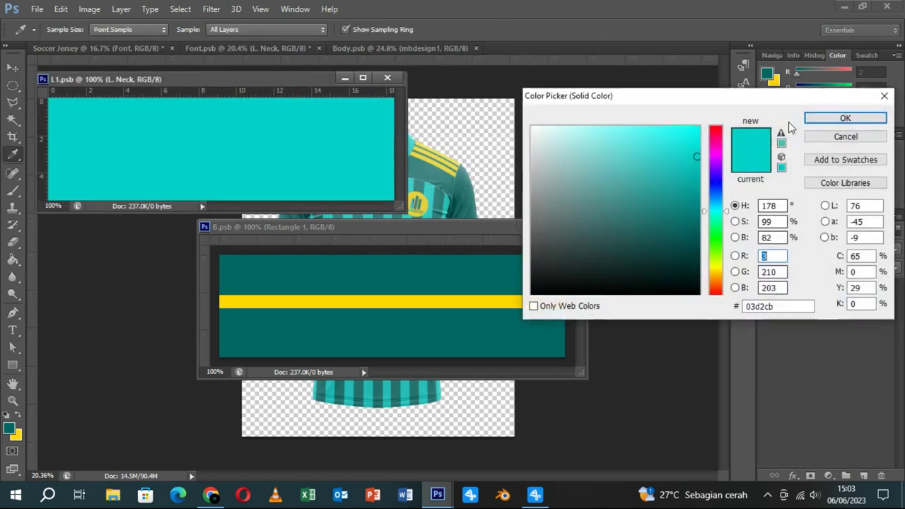
pyautogui.click(770, 72)
pyautogui.click(814, 122)
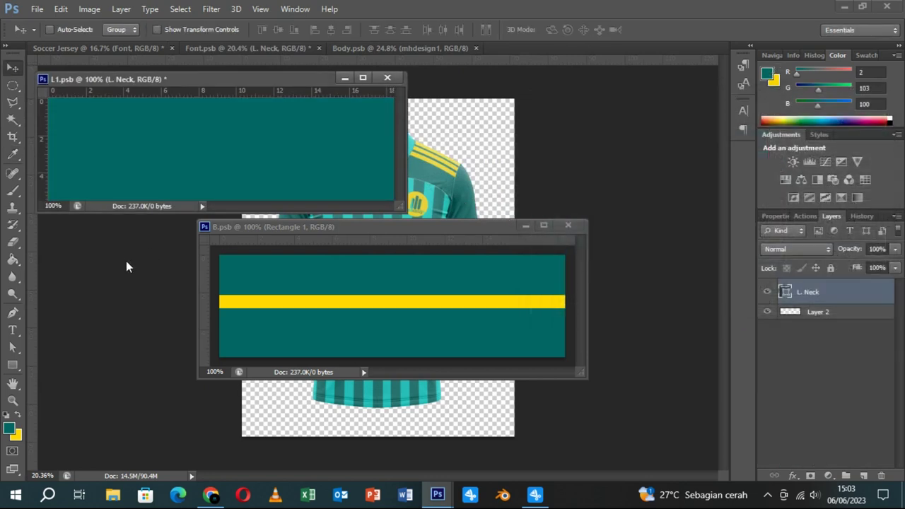
# - Copy the yellow stripe into L. Neck, centre it vertically, and close the back-neck file
pyautogui.click(472, 259)
pyautogui.moveTo(347, 303); pyautogui.dragTo(179, 175)
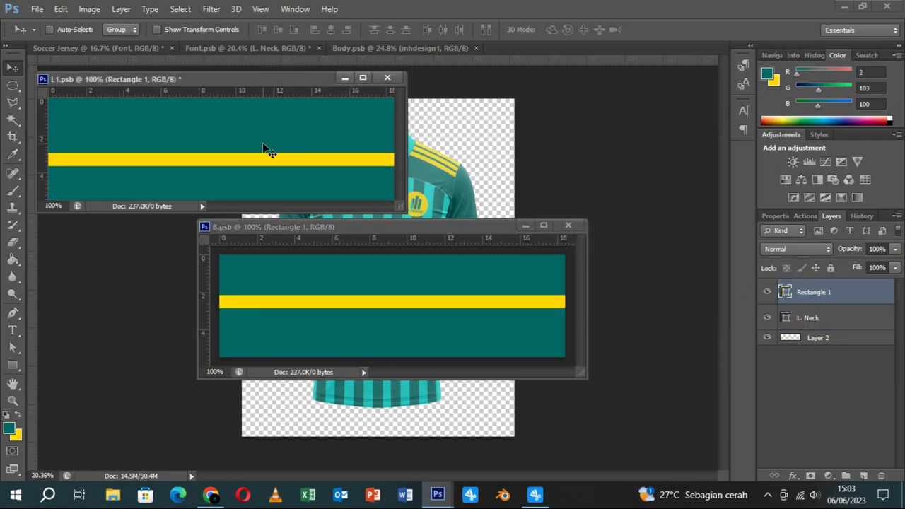
pyautogui.hotkey('ctrl', 'a')
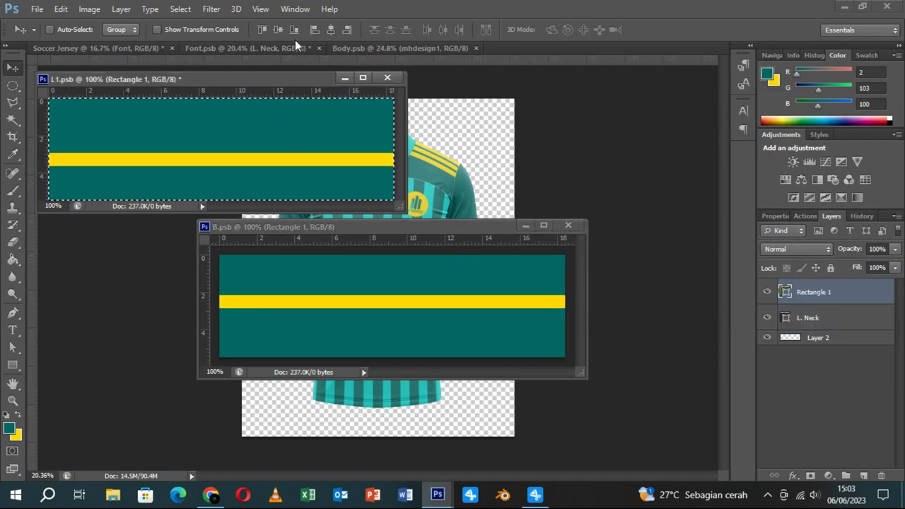
pyautogui.click(280, 34)
pyautogui.hotkey('ctrl', 'd')
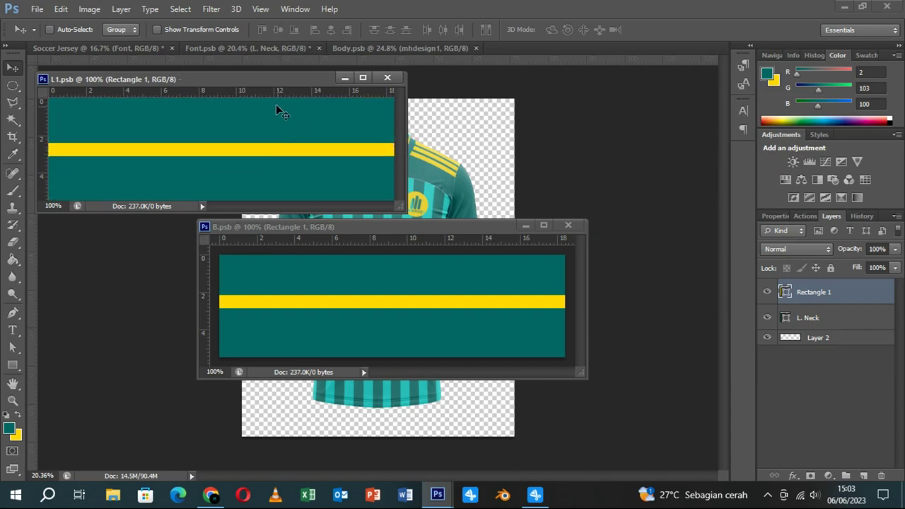
pyautogui.moveTo(329, 227); pyautogui.dragTo(330, 283)
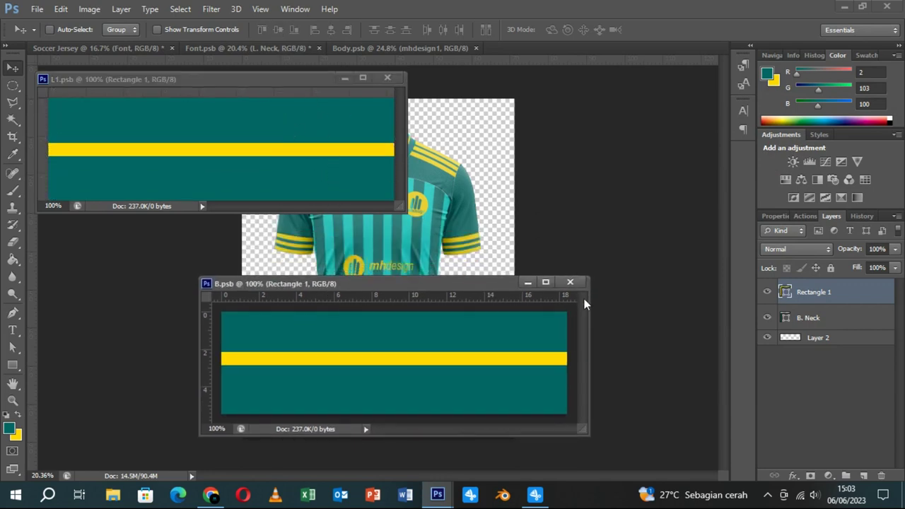
pyautogui.click(570, 282)
pyautogui.moveTo(305, 98); pyautogui.dragTo(457, 241)
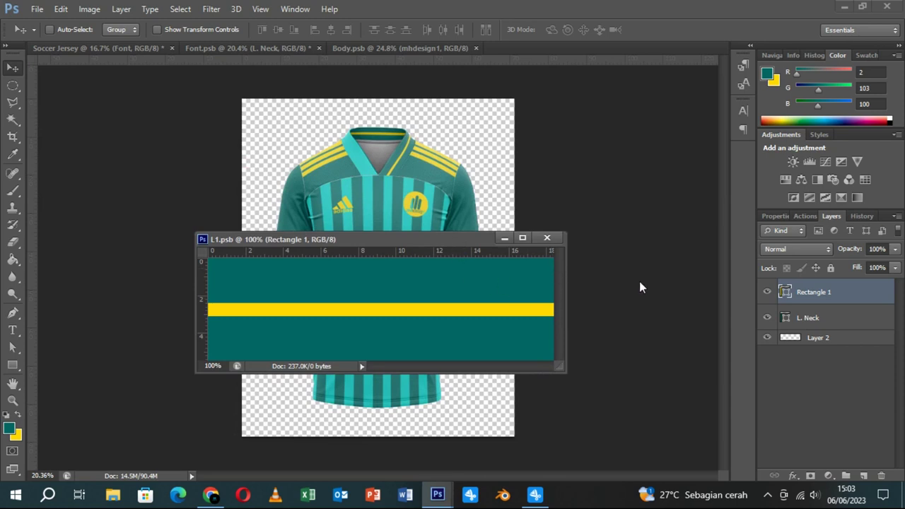
# - Set the R. Neck smart object's fill to dark teal 026764
pyautogui.click(248, 48)
pyautogui.scroll(-1, 810, 396)
pyautogui.scroll(-1, 812, 421)
pyautogui.doubleClick(799, 422)
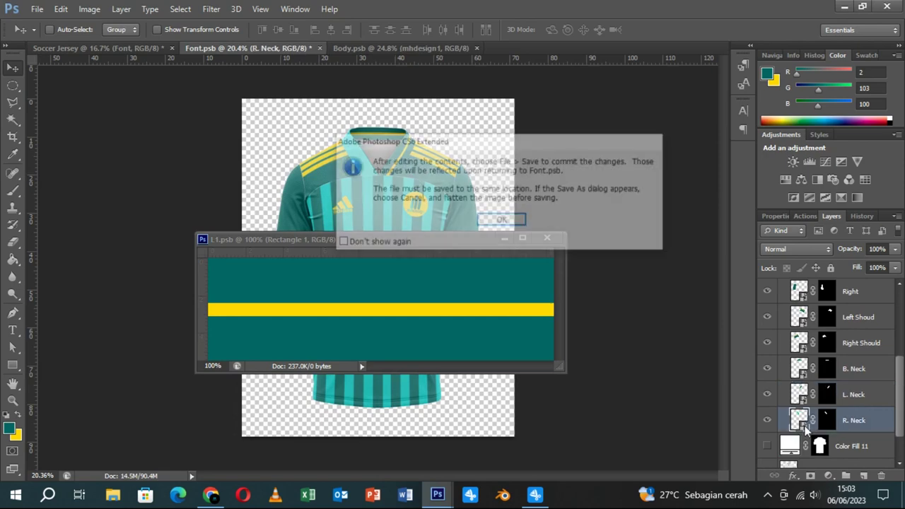
pyautogui.click(507, 221)
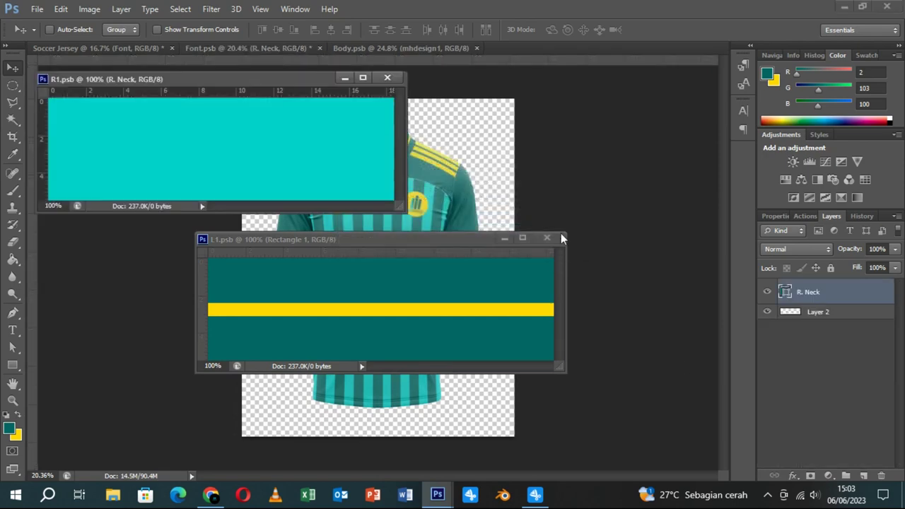
pyautogui.doubleClick(785, 292)
pyautogui.click(768, 74)
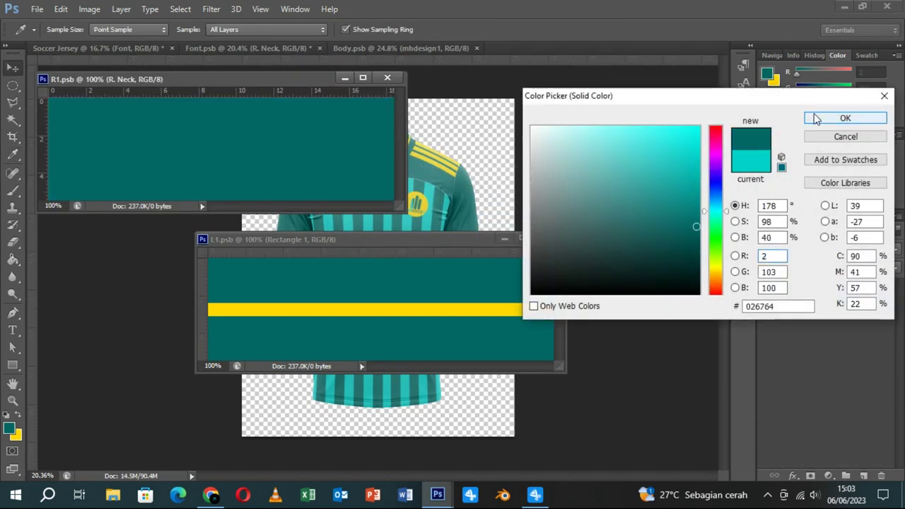
pyautogui.click(846, 118)
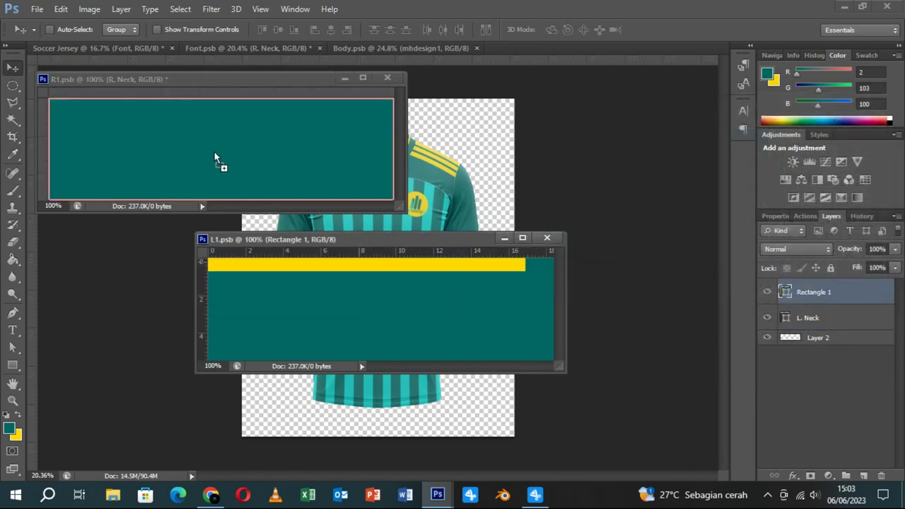
# - Copy the yellow stripe into R. Neck and centre it horizontally and vertically
pyautogui.moveTo(393, 314); pyautogui.dragTo(233, 155)
pyautogui.hotkey('ctrl', 'a')
pyautogui.click(334, 31)
pyautogui.click(278, 29)
pyautogui.hotkey('ctrl', 'd')
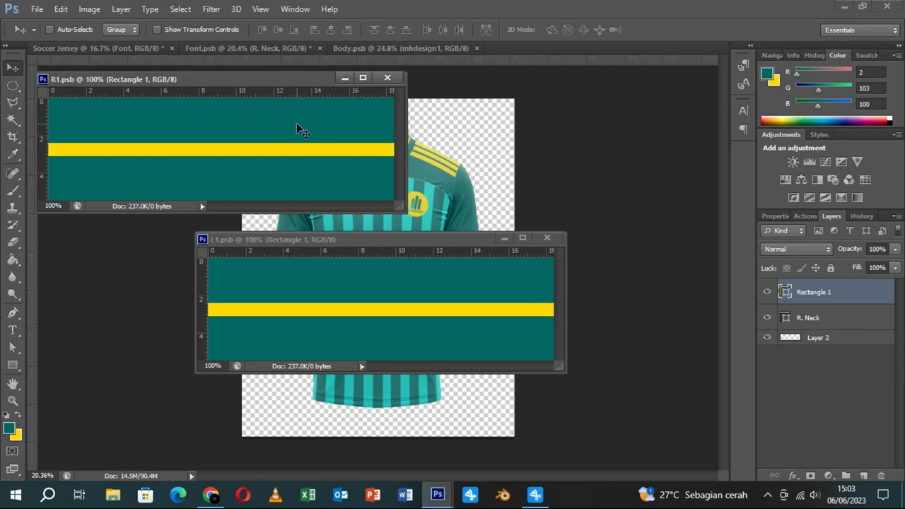
# - Close the left neck file, then save and close R. Neck into the jersey
pyautogui.click(547, 238)
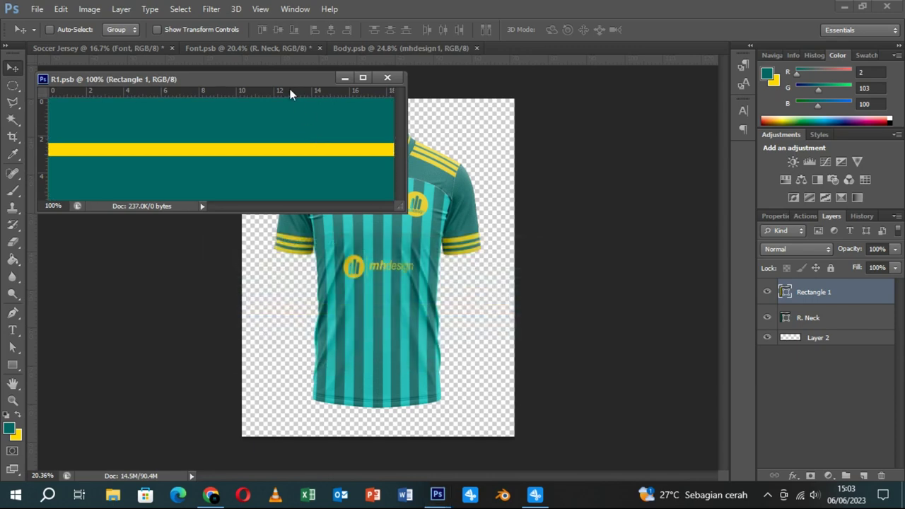
pyautogui.moveTo(290, 78); pyautogui.dragTo(455, 216)
pyautogui.hotkey('ctrl', 's')
pyautogui.hotkey('ctrl', 'w')
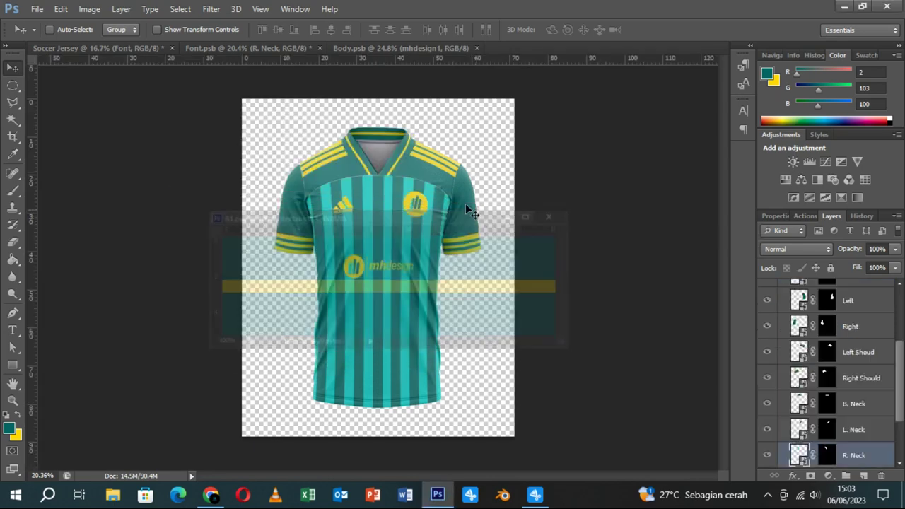
pyautogui.scroll(3, 386, 202)
pyautogui.scroll(1, 389, 195)
pyautogui.scroll(1, 398, 182)
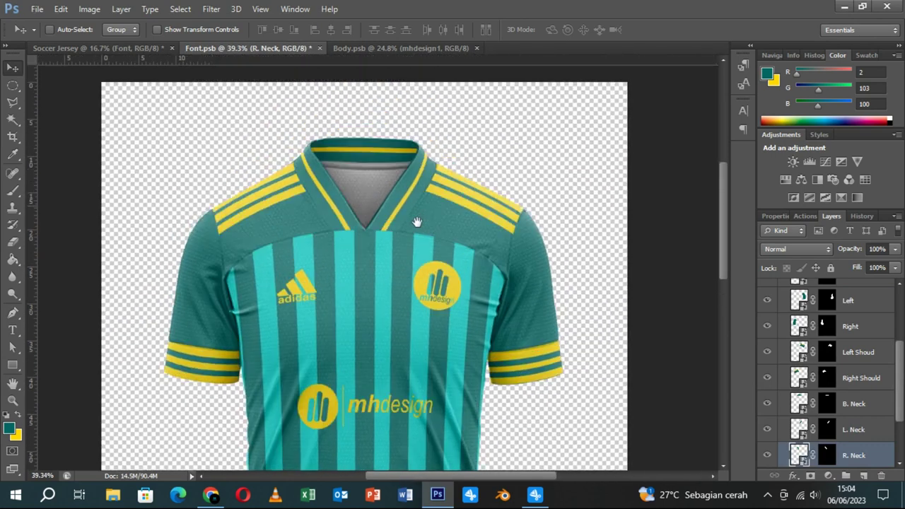
pyautogui.scroll(1, 407, 205)
pyautogui.scroll(1, 416, 227)
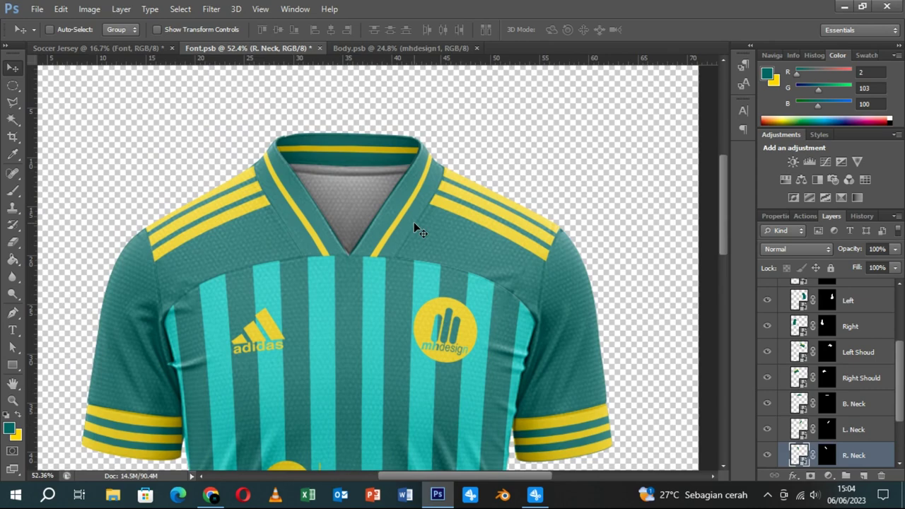
# - Collapse the Smart group, hide Layer 1, save Font.psb, and switch back to the Soccer Jersey mockup
pyautogui.scroll(-3, 414, 222)
pyautogui.scroll(-5, 411, 223)
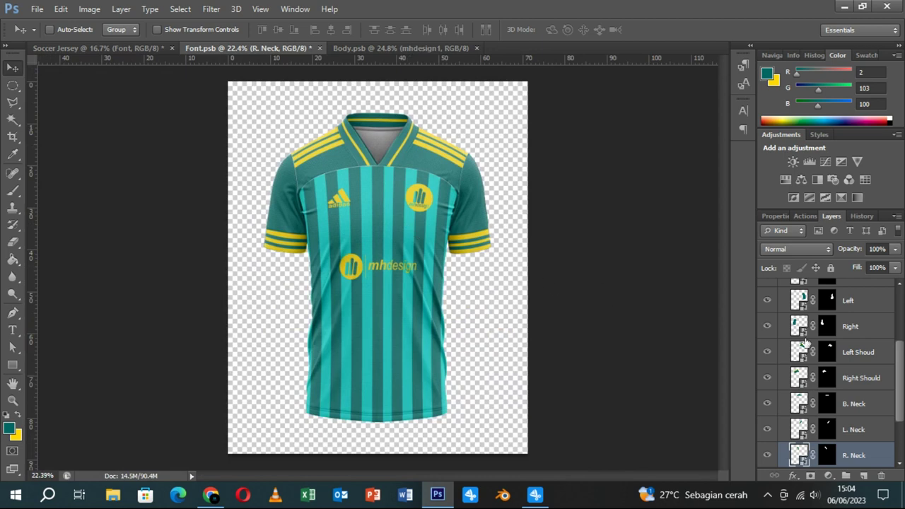
pyautogui.scroll(3, 814, 340)
pyautogui.scroll(2, 793, 325)
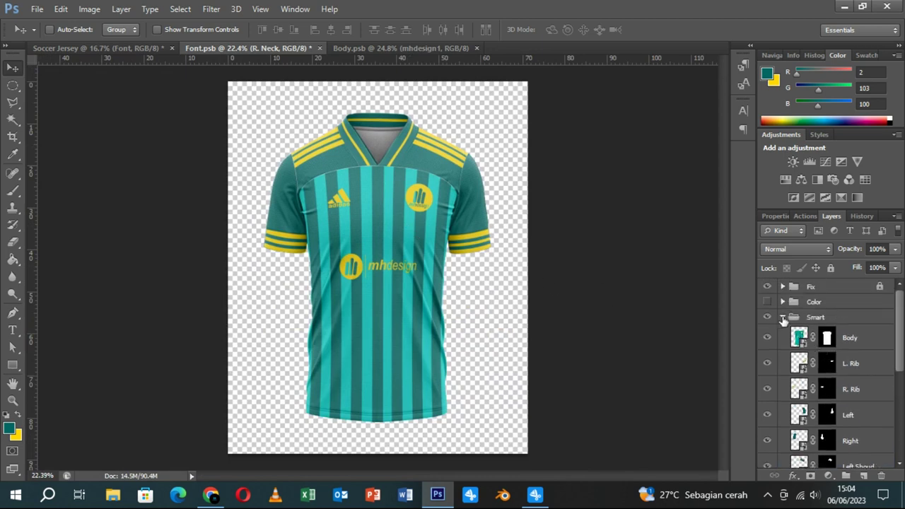
pyautogui.click(783, 318)
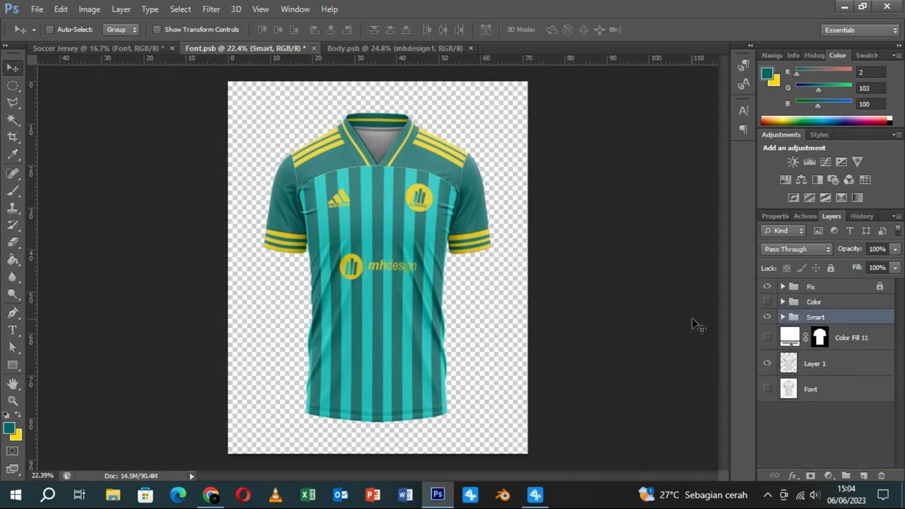
pyautogui.click(767, 363)
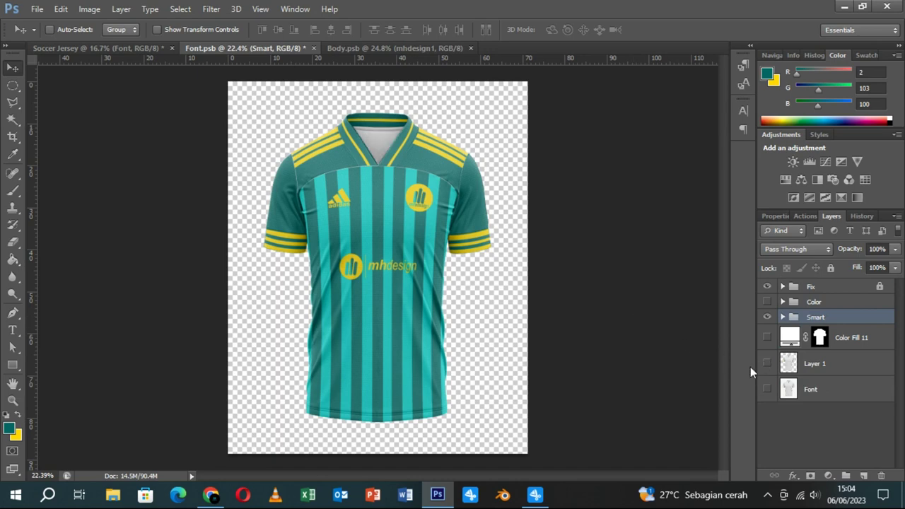
pyautogui.click(768, 366)
pyautogui.click(768, 364)
pyautogui.hotkey('ctrl', 's')
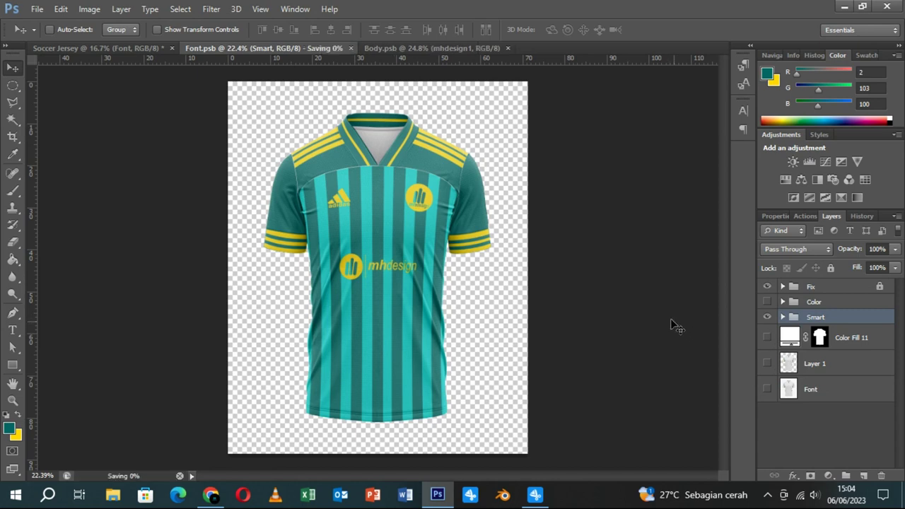
pyautogui.click(121, 50)
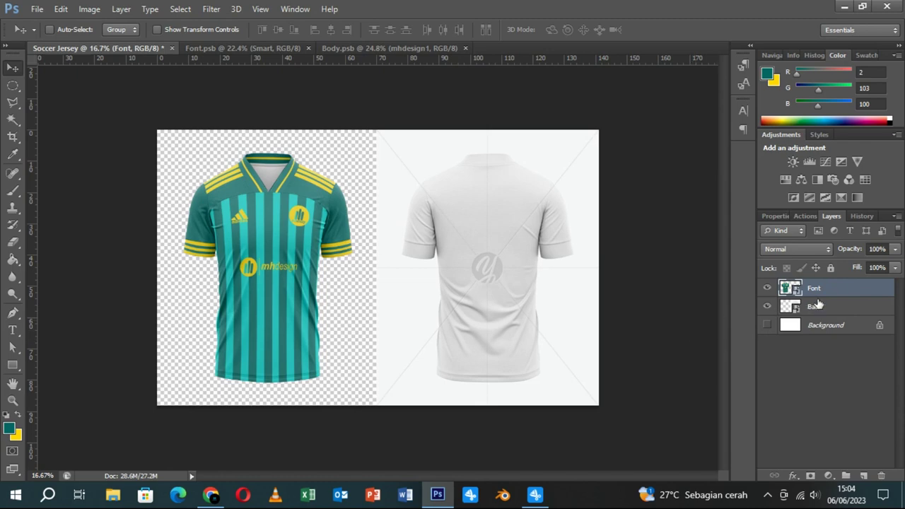
# - Open the Back layer's embedded image, unlock it as Layer 0, then close it without saving
pyautogui.click(795, 311)
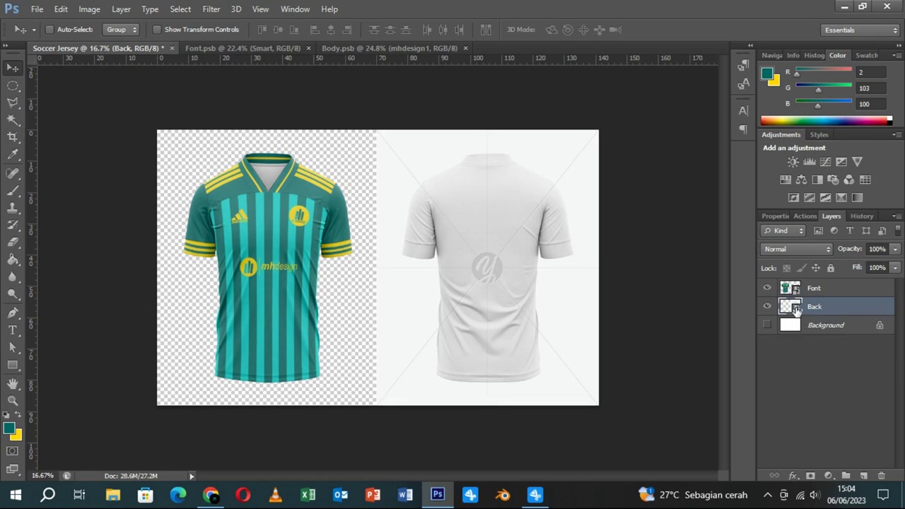
pyautogui.doubleClick(797, 310)
pyautogui.click(514, 222)
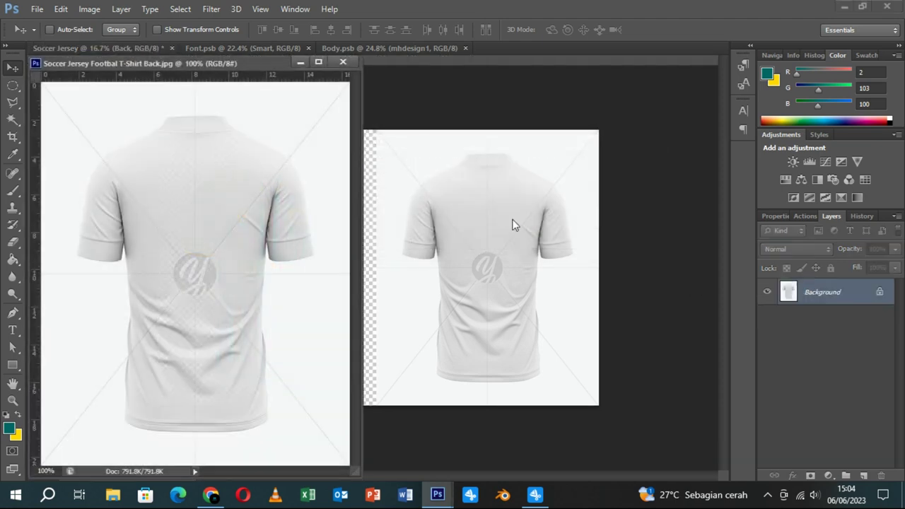
pyautogui.moveTo(240, 64); pyautogui.dragTo(507, 50)
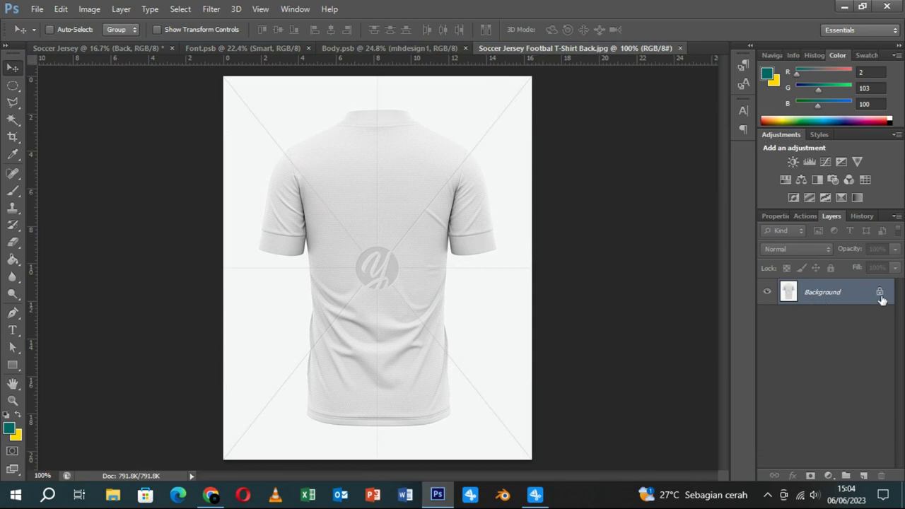
pyautogui.doubleClick(880, 295)
pyautogui.click(569, 155)
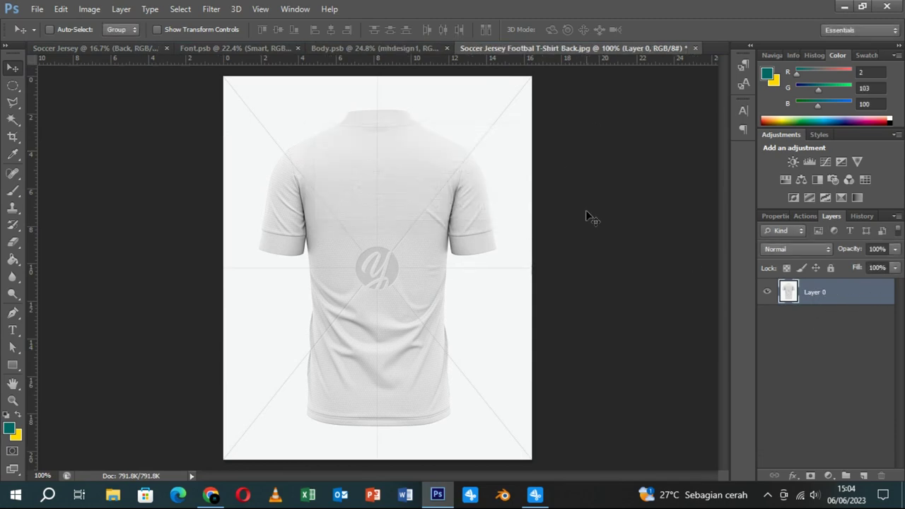
pyautogui.click(696, 48)
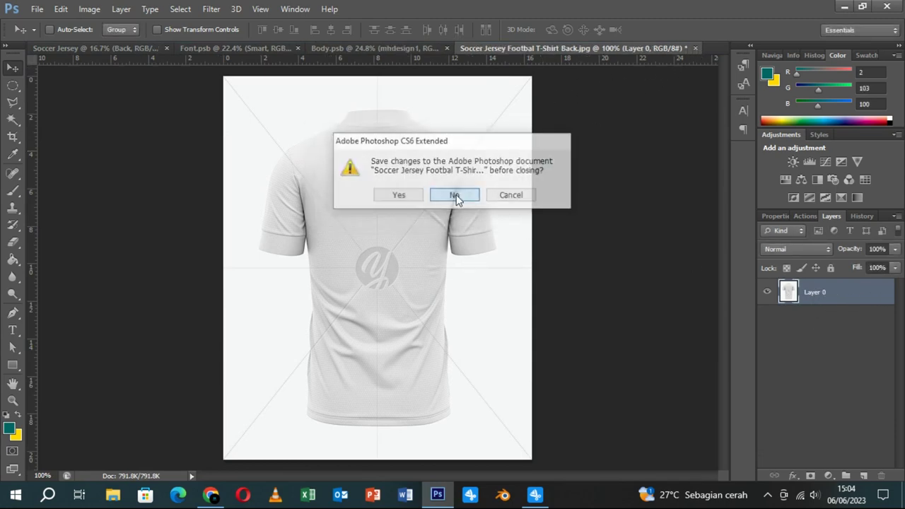
pyautogui.click(455, 199)
# - Convert the Back layer to a smart object and open its contents as Back.psb
pyautogui.rightClick(818, 311)
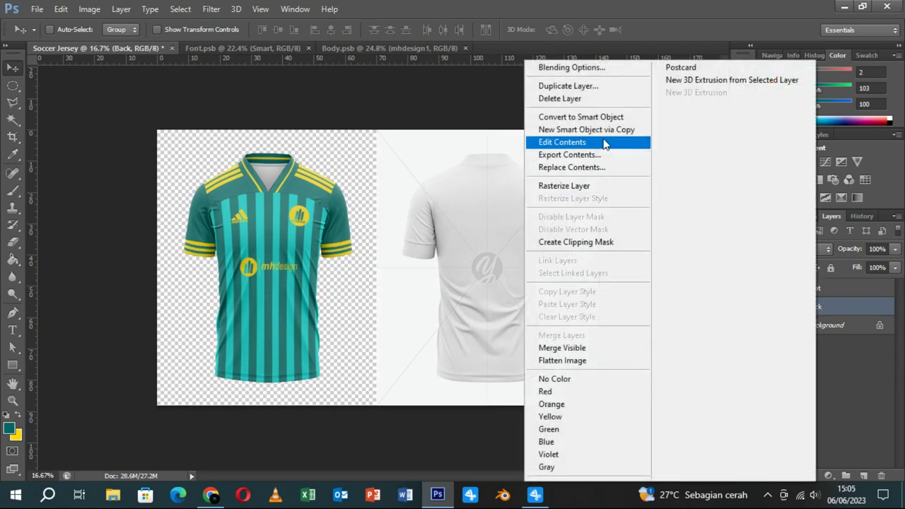
pyautogui.click(566, 118)
pyautogui.doubleClick(792, 309)
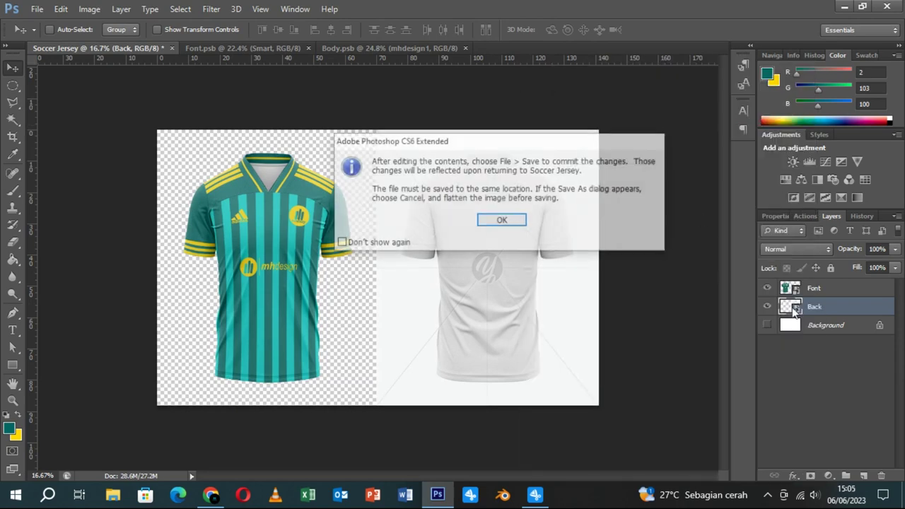
pyautogui.click(518, 222)
pyautogui.moveTo(156, 65)
pyautogui.mouseDown()
pyautogui.moveTo(570, 60)
pyautogui.moveTo(571, 50)
pyautogui.mouseUp()
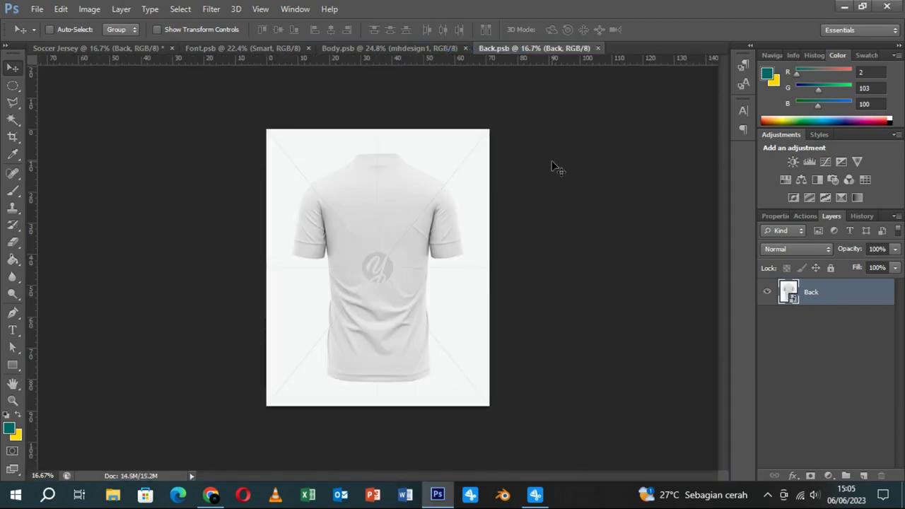
# - Rasterize the Back layer and ready a size-25 Spot Healing Brush with rulers shown
pyautogui.rightClick(798, 296)
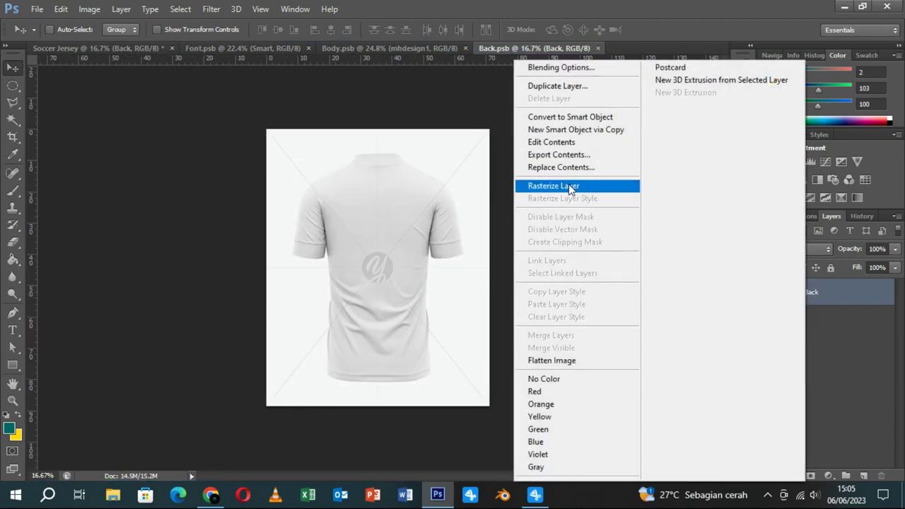
pyautogui.click(573, 185)
pyautogui.click(13, 173)
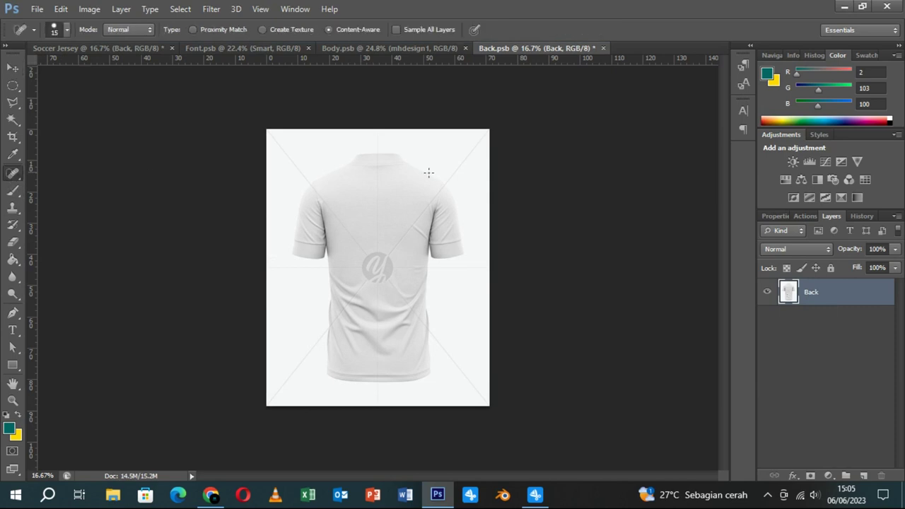
pyautogui.scroll(1, 382, 192)
pyautogui.scroll(2, 380, 189)
pyautogui.scroll(2, 377, 188)
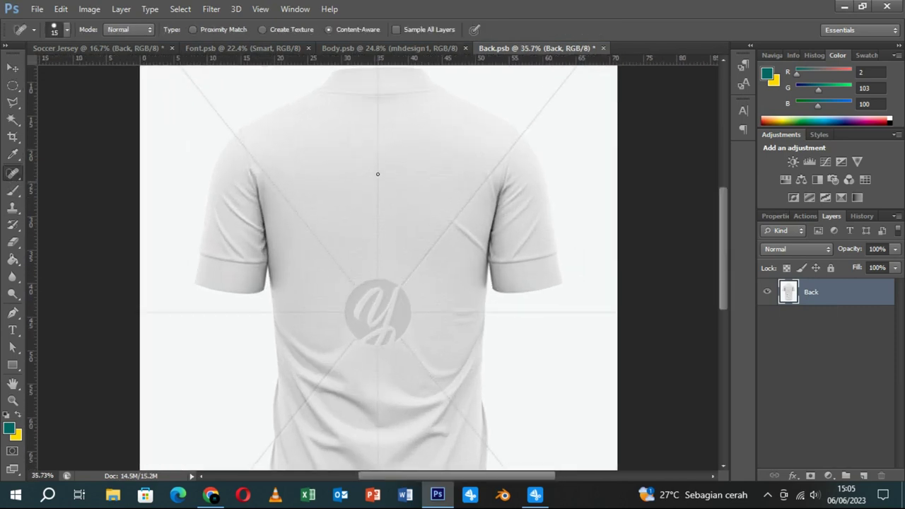
pyautogui.hotkey('ctrl', 'r')
pyautogui.scroll(1, 384, 163)
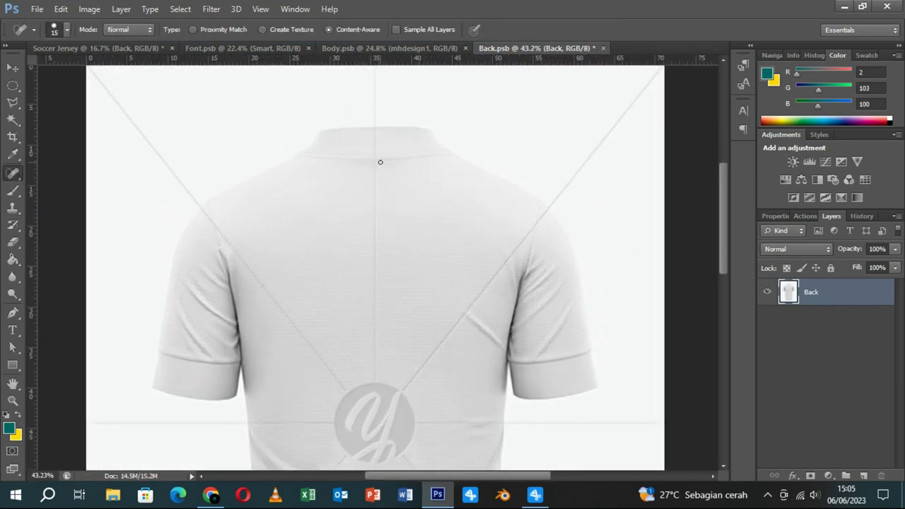
pyautogui.press(']')
# - Heal the vertical guide line running down the centre of the back
pyautogui.moveTo(375, 136); pyautogui.dragTo(376, 380)
pyautogui.moveTo(377, 286); pyautogui.dragTo(376, 376)
pyautogui.scroll(2, 395, 292)
pyautogui.scroll(2, 395, 293)
pyautogui.moveTo(368, 390); pyautogui.dragTo(373, 421)
pyautogui.scroll(-1, 423, 307)
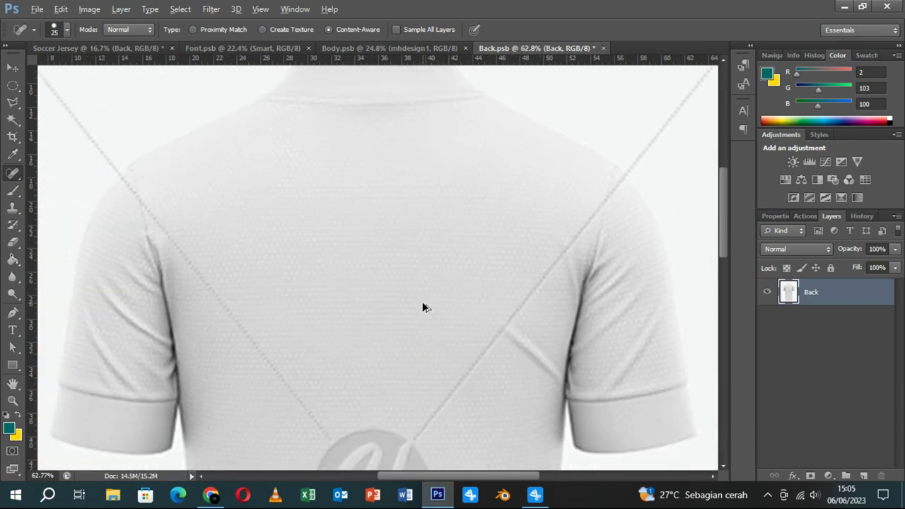
pyautogui.scroll(-1, 423, 307)
pyautogui.scroll(-1, 423, 307)
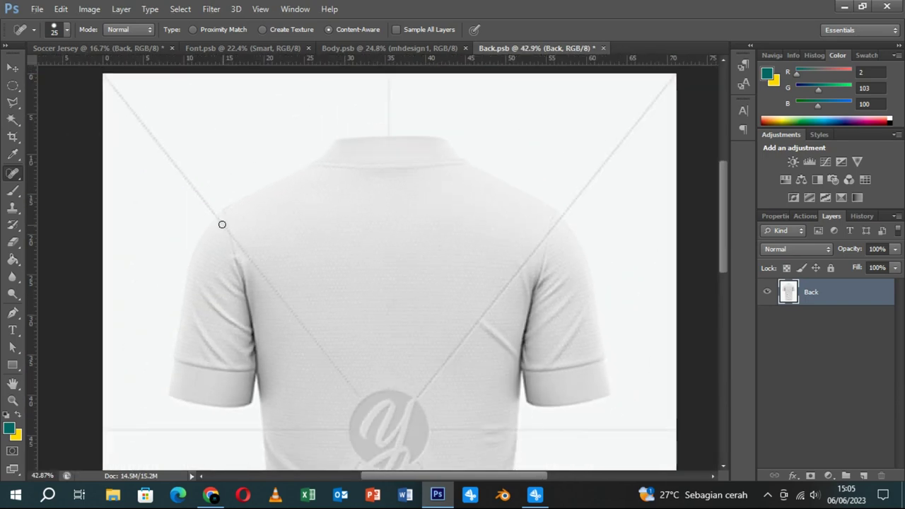
# - Heal the left and right diagonal guide lines at the shoulders
pyautogui.moveTo(222, 224); pyautogui.dragTo(356, 395)
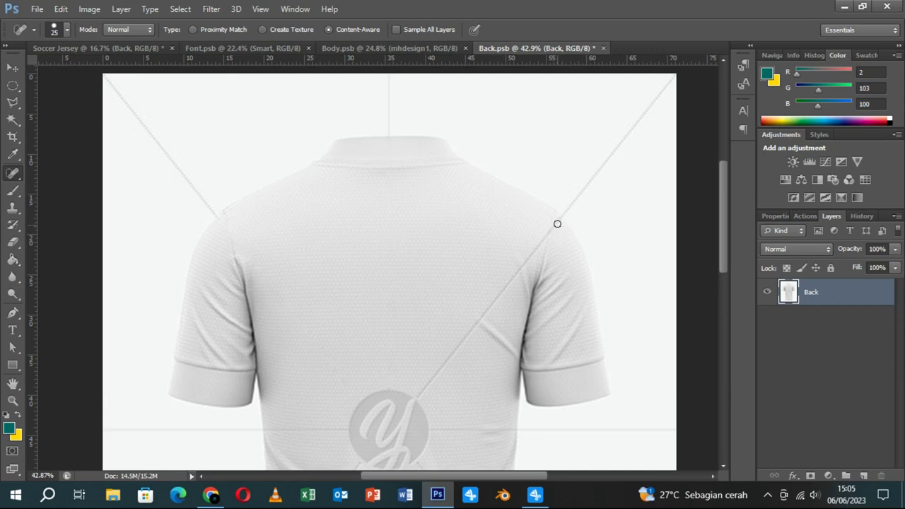
pyautogui.moveTo(559, 221); pyautogui.dragTo(418, 397)
pyautogui.scroll(2, 408, 317)
pyautogui.scroll(-1, 409, 319)
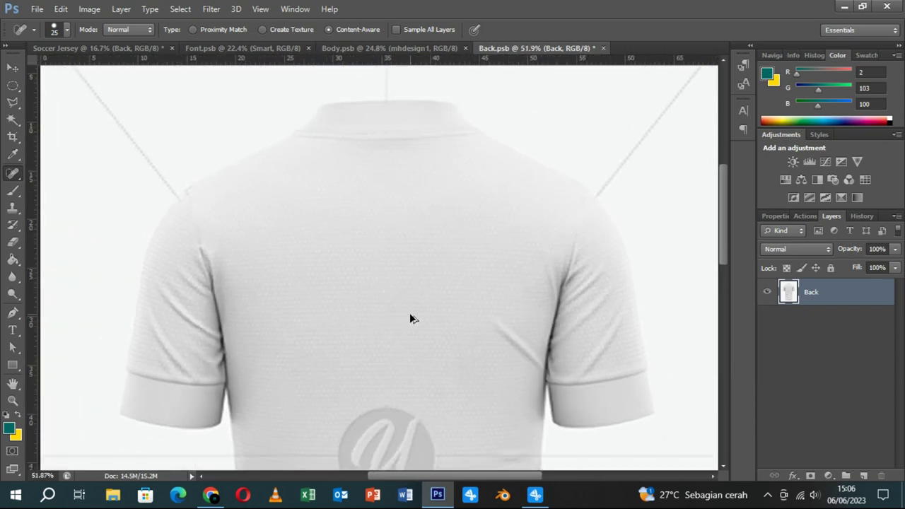
pyautogui.scroll(-1, 409, 318)
pyautogui.scroll(-1, 410, 318)
# - Heal the horizontal guide lines beside the logo and the diagonal line below-left of it
pyautogui.moveTo(409, 441); pyautogui.dragTo(419, 258)
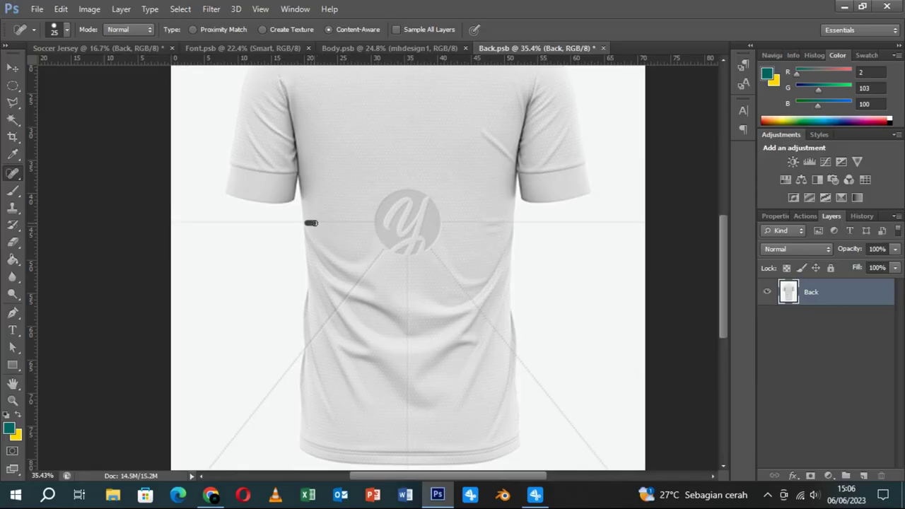
pyautogui.moveTo(342, 223); pyautogui.dragTo(376, 223)
pyautogui.moveTo(507, 222); pyautogui.dragTo(440, 222)
pyautogui.moveTo(493, 226); pyautogui.dragTo(488, 225)
pyautogui.moveTo(307, 347); pyautogui.dragTo(321, 326)
pyautogui.moveTo(360, 281); pyautogui.dragTo(374, 266)
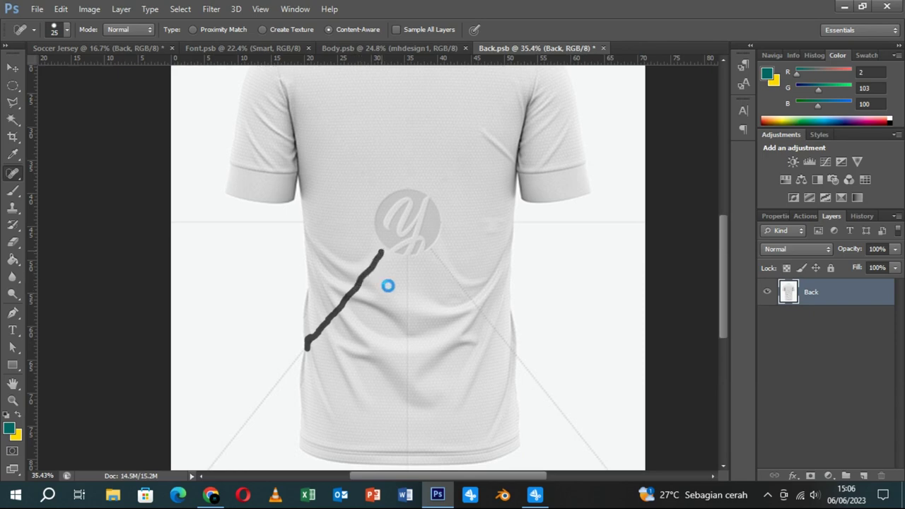
pyautogui.scroll(3, 387, 325)
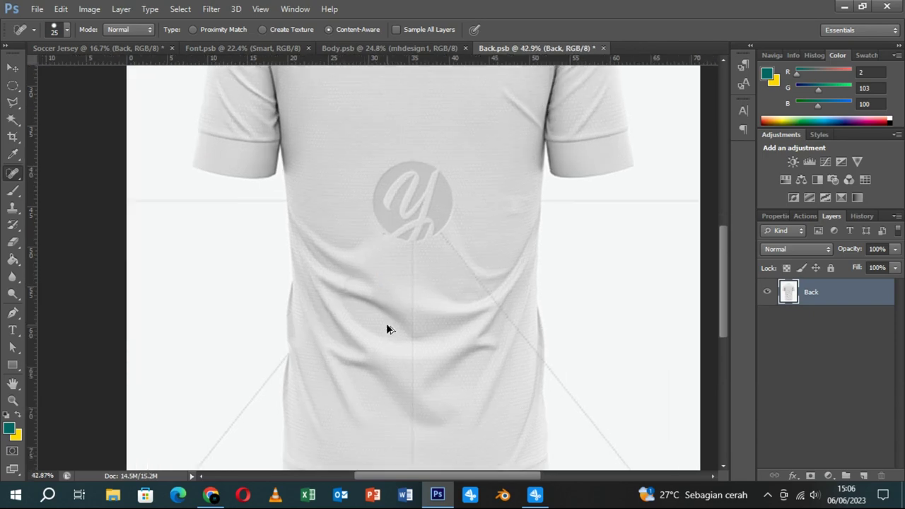
# - Heal the remaining guide line just below the logo
pyautogui.scroll(1, 387, 324)
pyautogui.moveTo(332, 258); pyautogui.dragTo(313, 286)
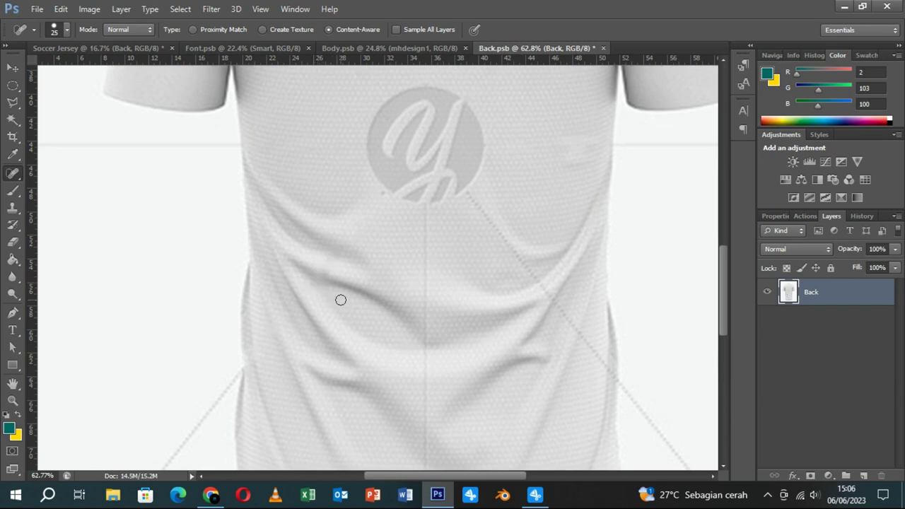
pyautogui.scroll(-2, 377, 306)
pyautogui.scroll(-2, 377, 306)
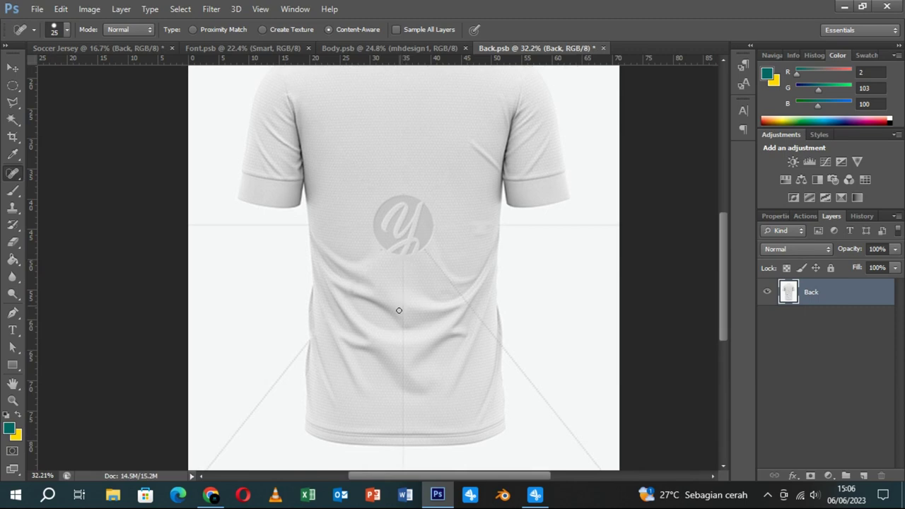
pyautogui.scroll(2, 399, 310)
pyautogui.scroll(-1, 393, 268)
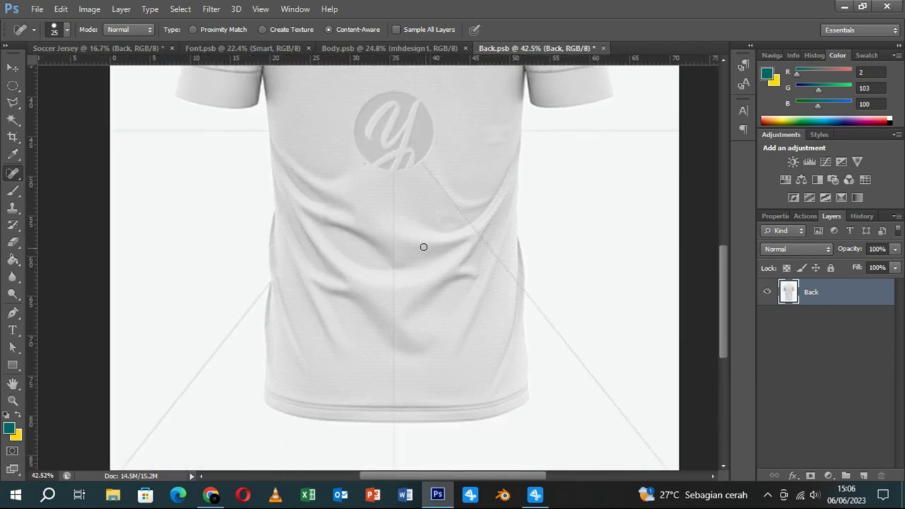
# - Heal the centre seam line from below the logo down to the hem
pyautogui.moveTo(394, 179); pyautogui.dragTo(394, 380)
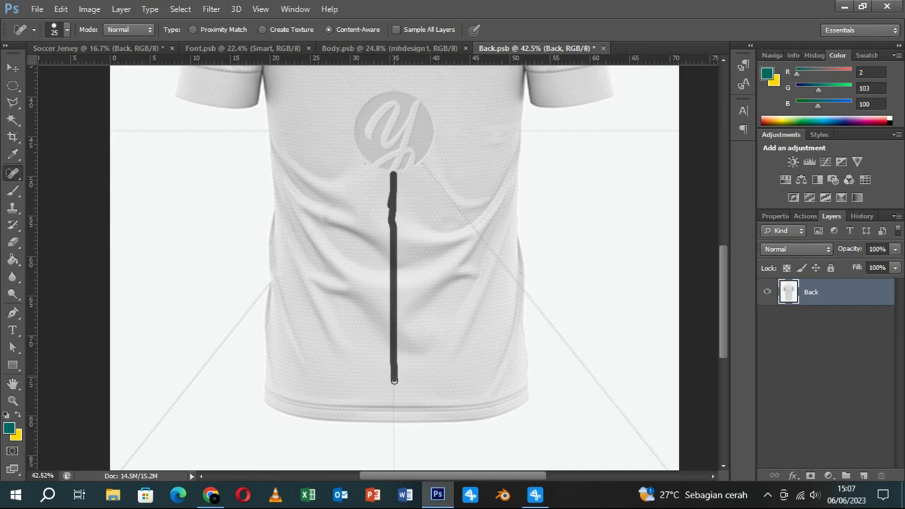
pyautogui.moveTo(395, 394); pyautogui.dragTo(394, 417)
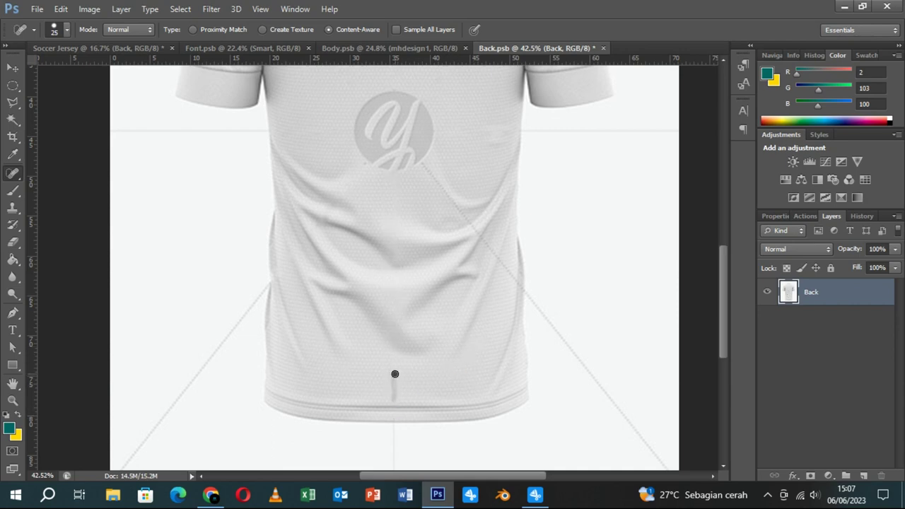
pyautogui.moveTo(394, 380); pyautogui.dragTo(394, 402)
pyautogui.click(394, 400)
# - Heal the seam line along the shirt's side
pyautogui.moveTo(515, 279)
pyautogui.mouseDown()
pyautogui.moveTo(456, 201)
pyautogui.moveTo(420, 174)
pyautogui.mouseUp()
pyautogui.scroll(2, 481, 274)
pyautogui.scroll(1, 479, 266)
pyautogui.scroll(2, 479, 266)
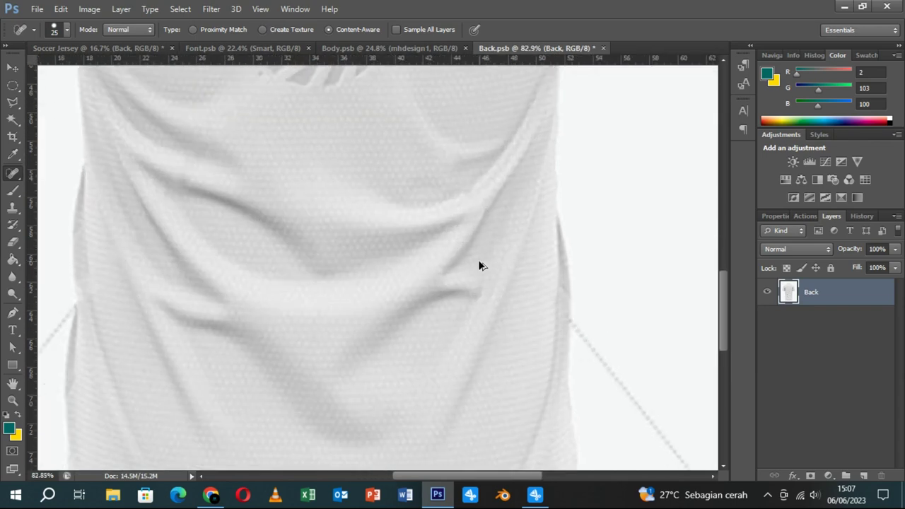
pyautogui.scroll(2, 479, 266)
pyautogui.scroll(-3, 479, 266)
pyautogui.scroll(-2, 479, 266)
pyautogui.scroll(-3, 479, 266)
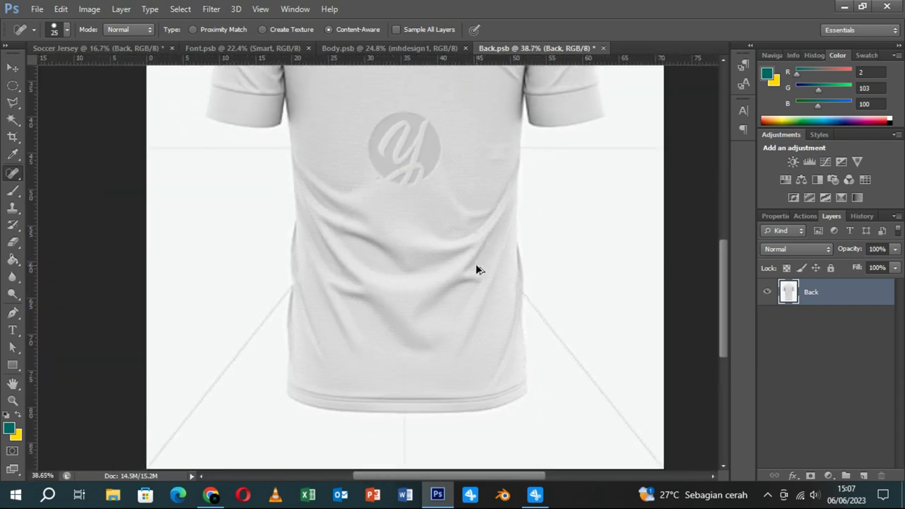
pyautogui.moveTo(451, 149); pyautogui.dragTo(445, 259)
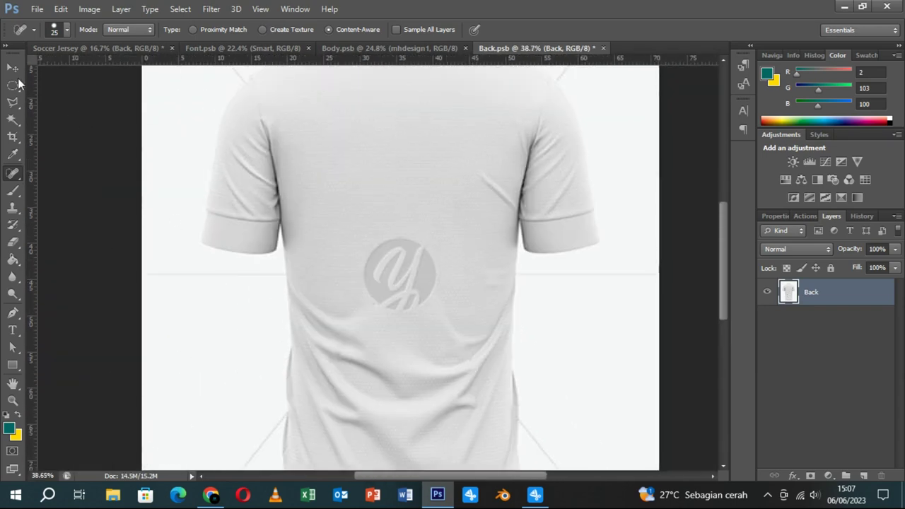
pyautogui.click(13, 85)
# - Select the round Y logo with an elliptical marquee and Content-Aware fill it away
pyautogui.moveTo(358, 242)
pyautogui.mouseDown()
pyautogui.moveTo(430, 314)
pyautogui.moveTo(421, 299)
pyautogui.mouseUp()
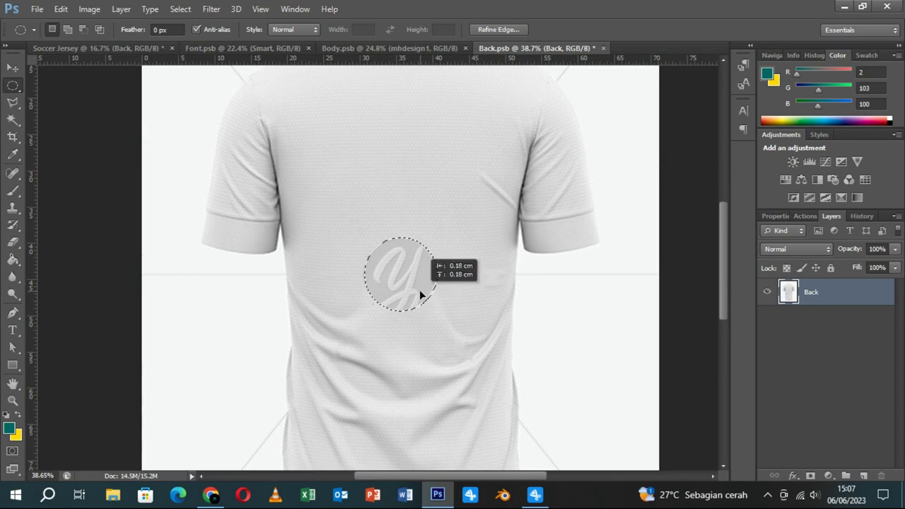
pyautogui.hotkey('ctrl', 'd')
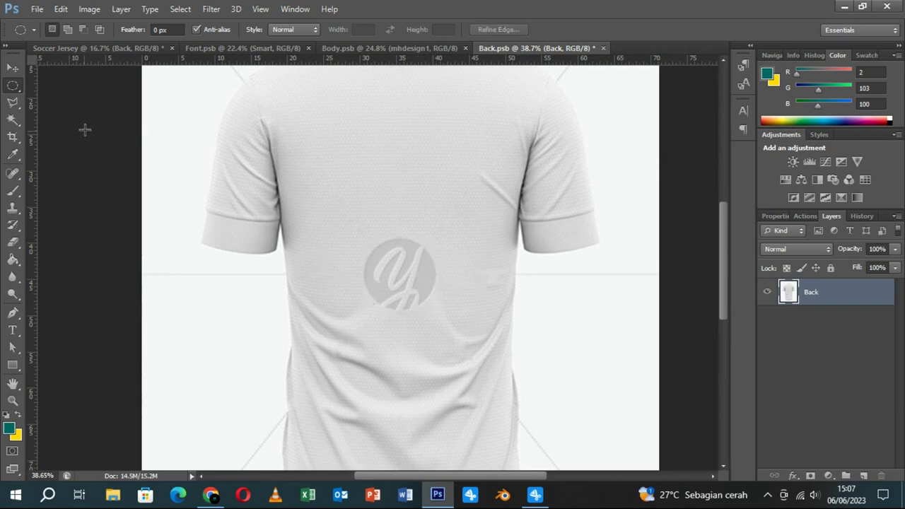
pyautogui.moveTo(381, 250)
pyautogui.mouseDown()
pyautogui.moveTo(435, 303)
pyautogui.moveTo(429, 289)
pyautogui.mouseUp()
pyautogui.rightClick(429, 288)
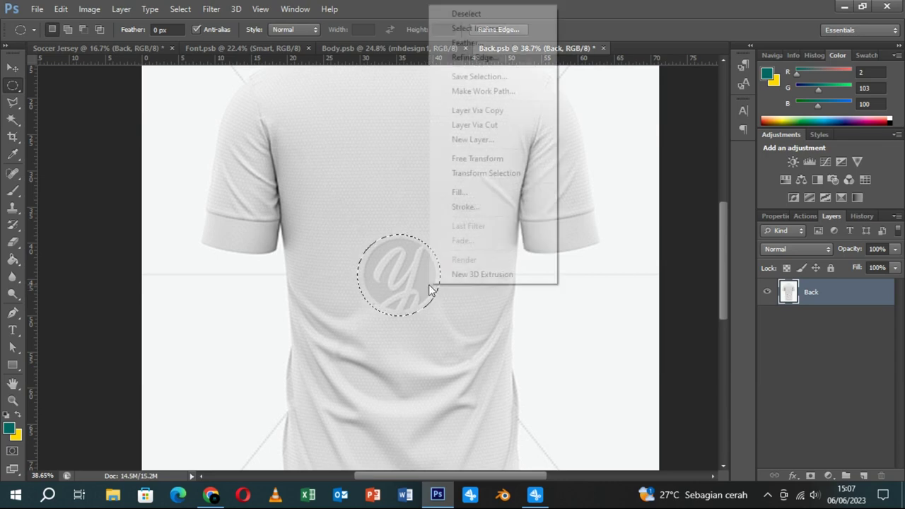
pyautogui.click(473, 193)
pyautogui.click(629, 129)
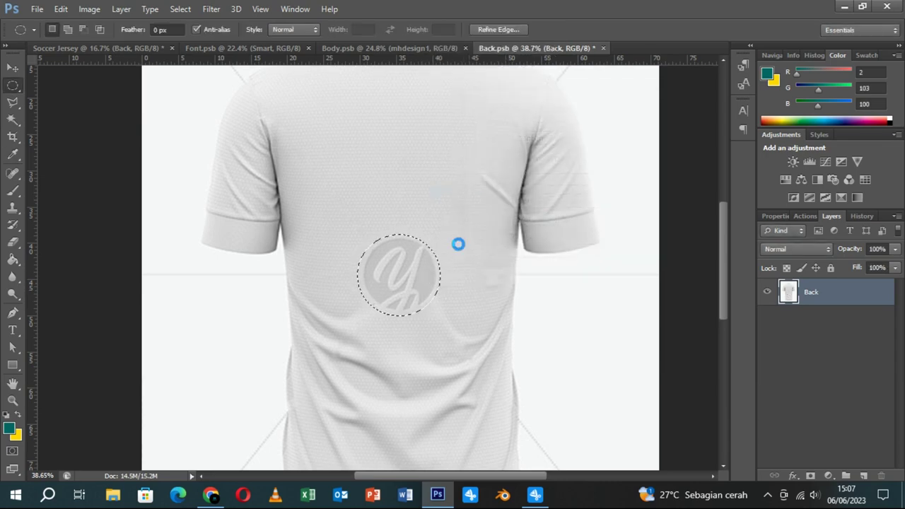
pyautogui.hotkey('ctrl', 'd')
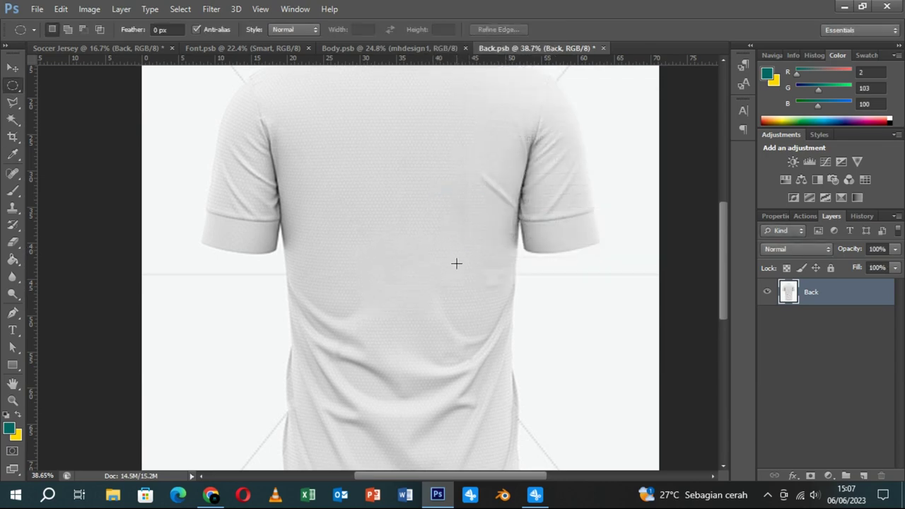
pyautogui.scroll(1, 450, 278)
pyautogui.scroll(-1, 450, 277)
pyautogui.scroll(-2, 450, 276)
pyautogui.scroll(-1, 449, 277)
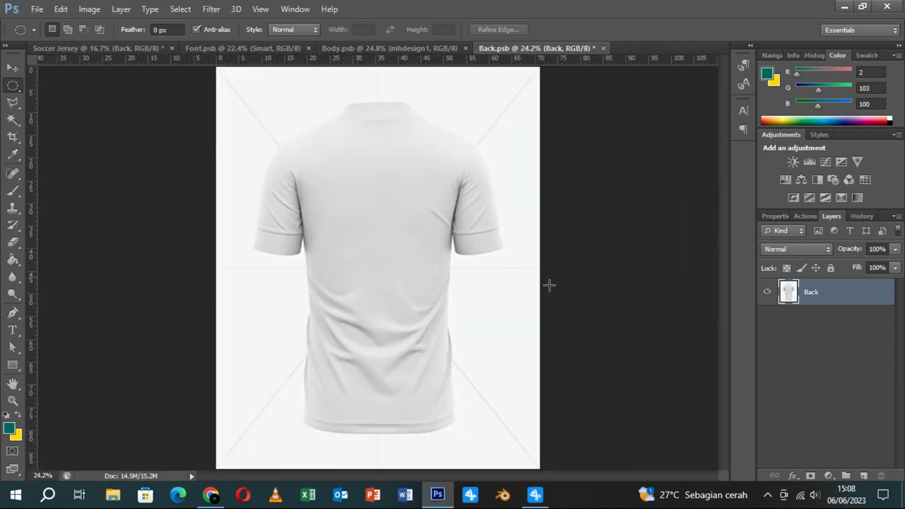
# - Start a Pen path at the lower-left hem and curve it up the shirt's left side
pyautogui.click(12, 312)
pyautogui.scroll(2, 316, 411)
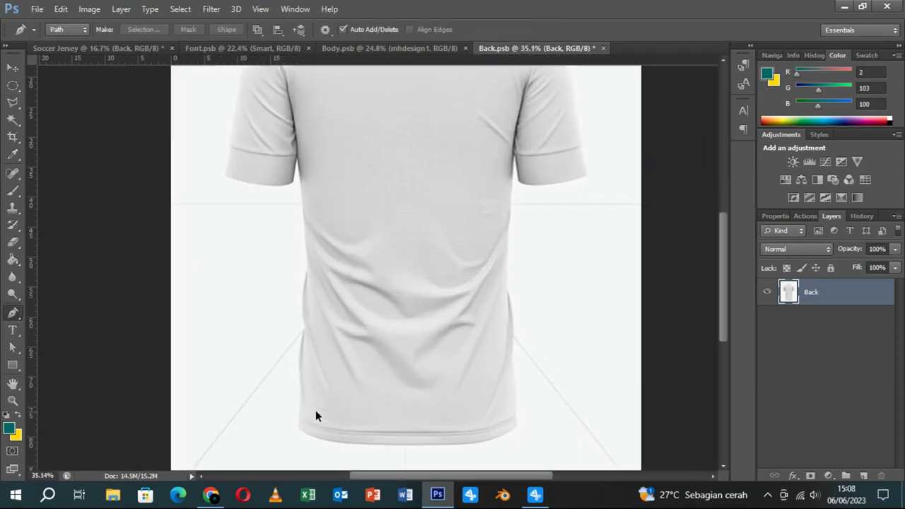
pyautogui.scroll(3, 316, 411)
pyautogui.moveTo(316, 416); pyautogui.dragTo(354, 361)
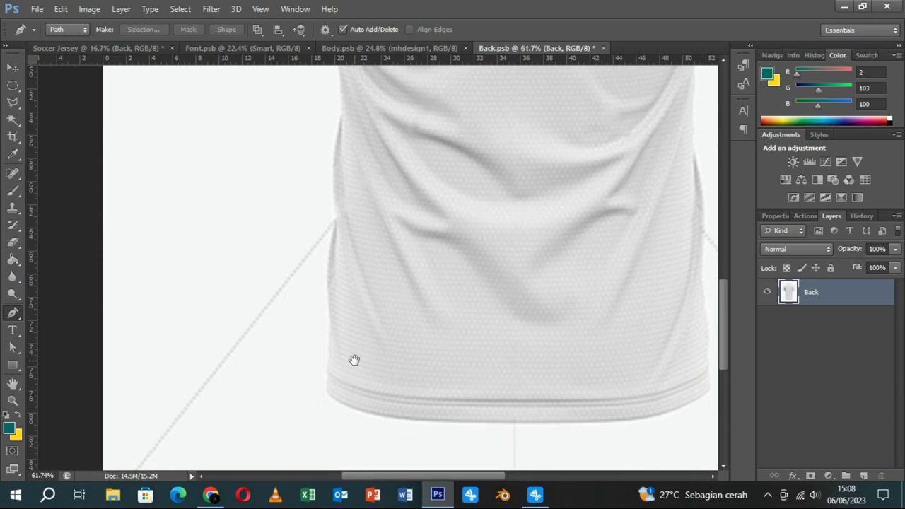
pyautogui.scroll(1, 354, 361)
pyautogui.click(322, 401)
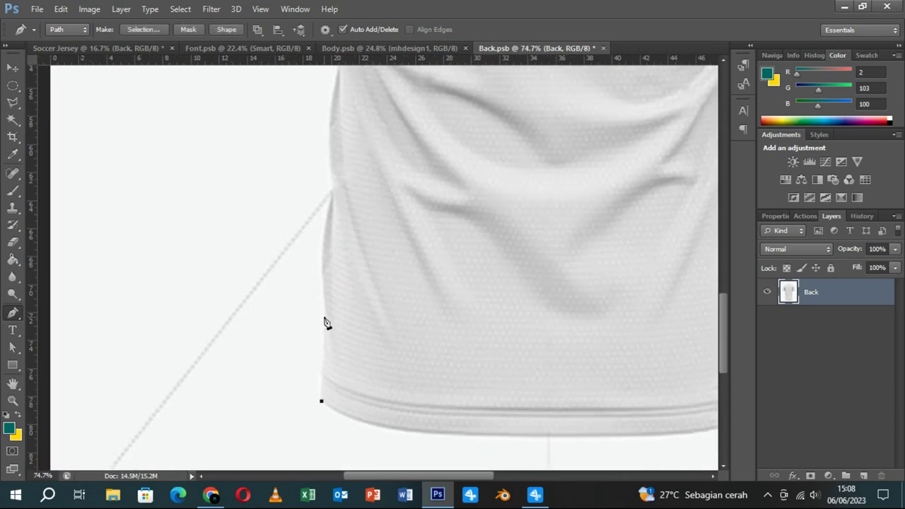
pyautogui.moveTo(324, 314); pyautogui.dragTo(368, 388)
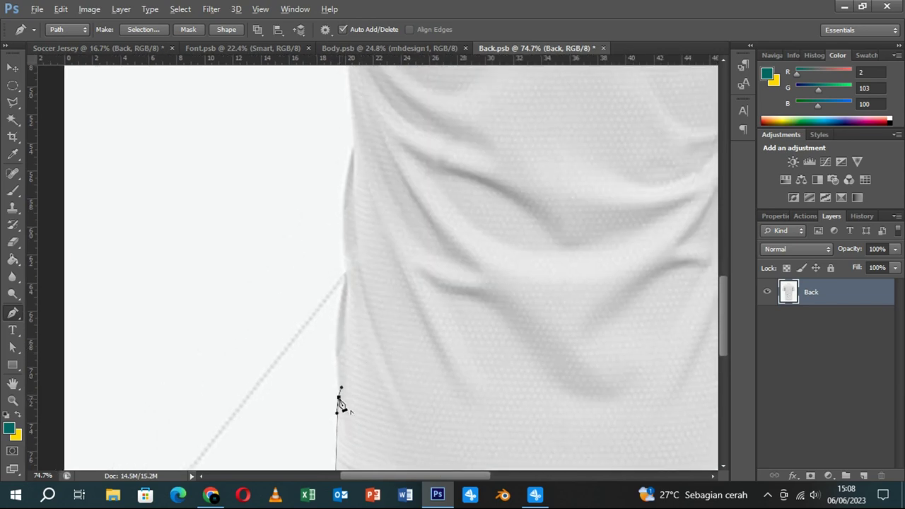
pyautogui.moveTo(348, 260); pyautogui.dragTo(356, 241)
pyautogui.moveTo(342, 281); pyautogui.dragTo(331, 303)
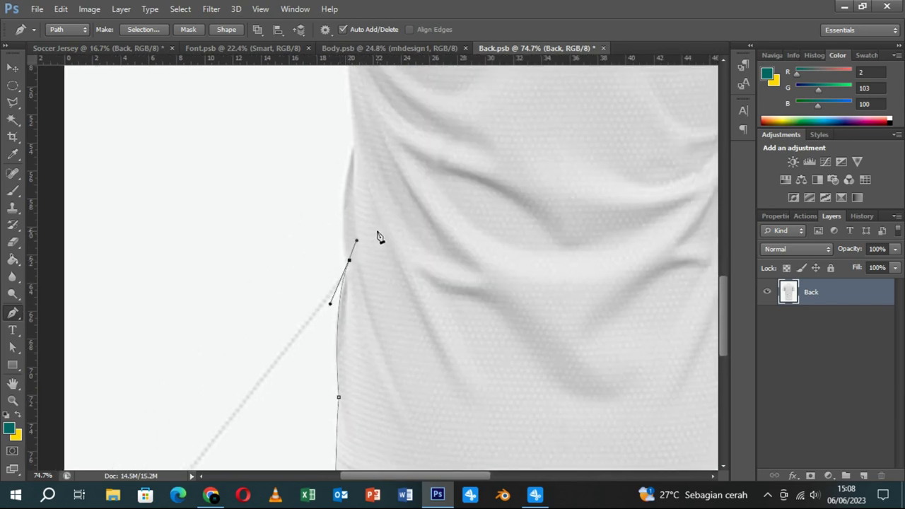
pyautogui.moveTo(380, 237); pyautogui.dragTo(382, 358)
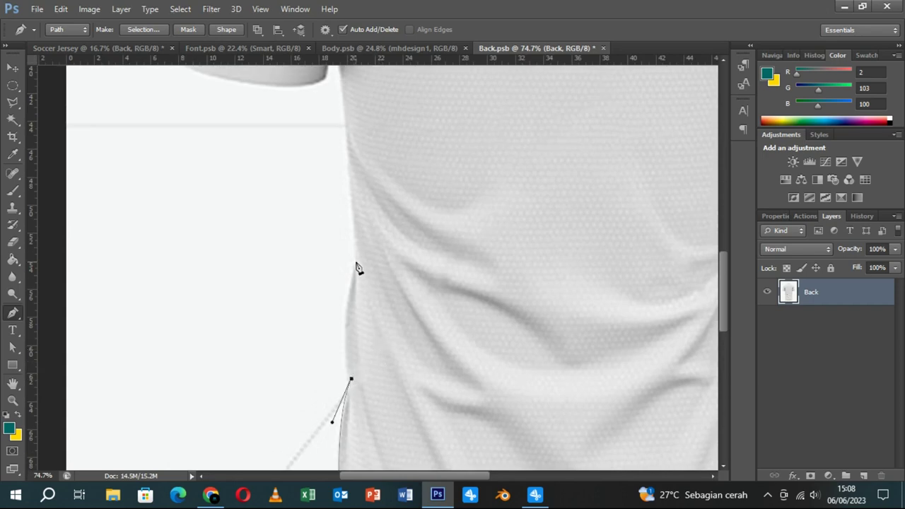
pyautogui.moveTo(356, 262); pyautogui.dragTo(361, 242)
pyautogui.moveTo(346, 295); pyautogui.dragTo(333, 332)
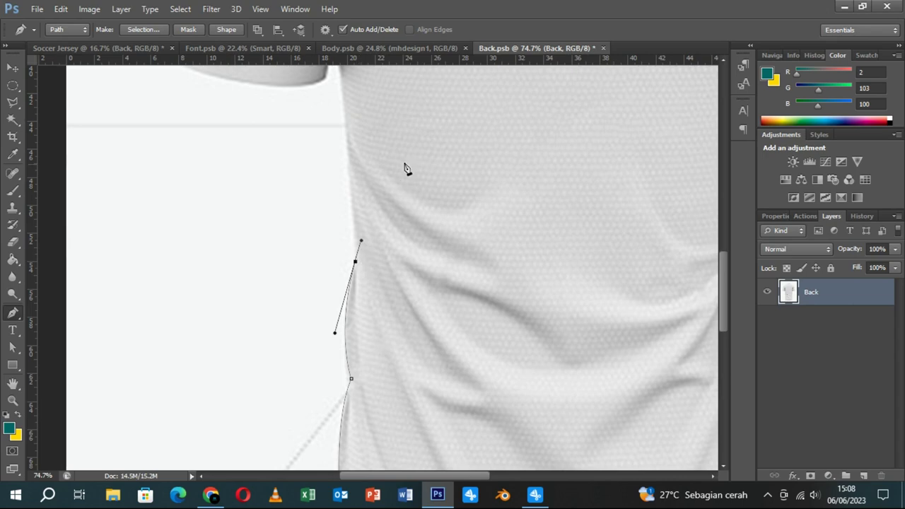
# - Add path points at the underarm and cuff corners, curving along the cuff's bottom
pyautogui.moveTo(402, 178); pyautogui.dragTo(404, 263)
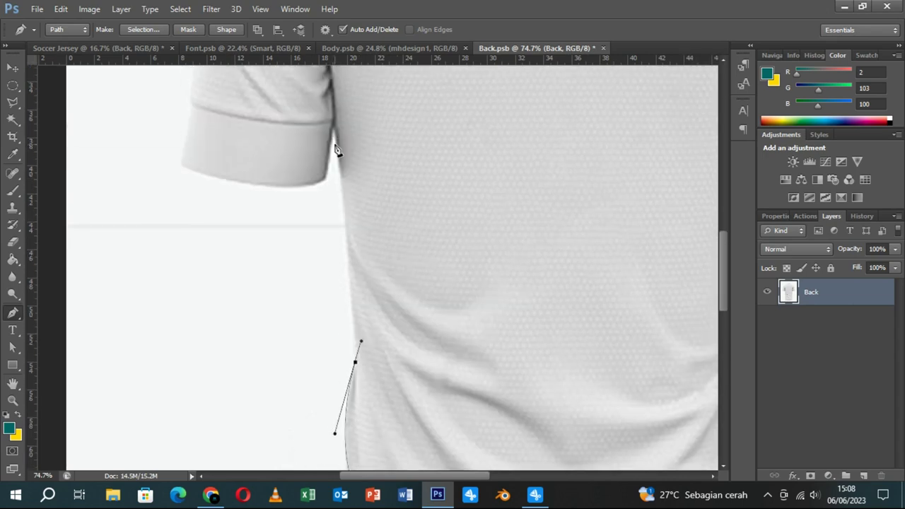
pyautogui.click(333, 124)
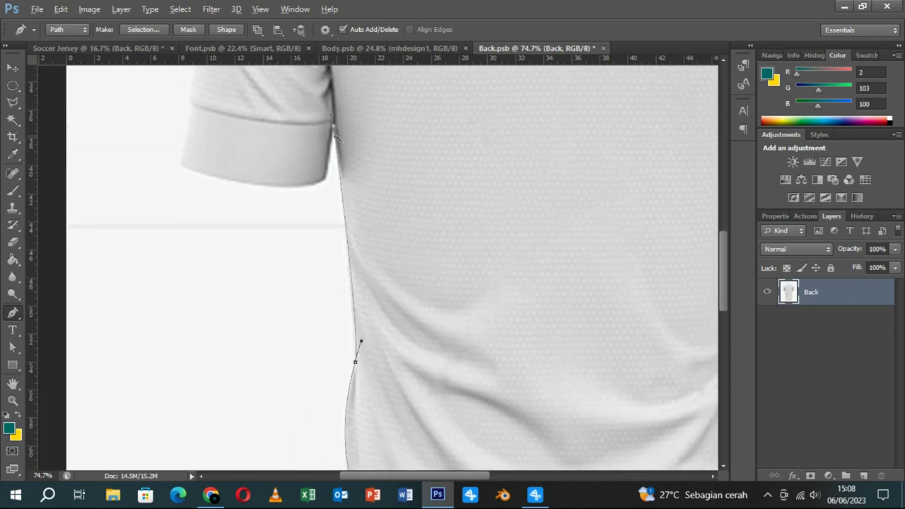
pyautogui.moveTo(361, 341); pyautogui.dragTo(360, 346)
pyautogui.moveTo(333, 186); pyautogui.dragTo(333, 314)
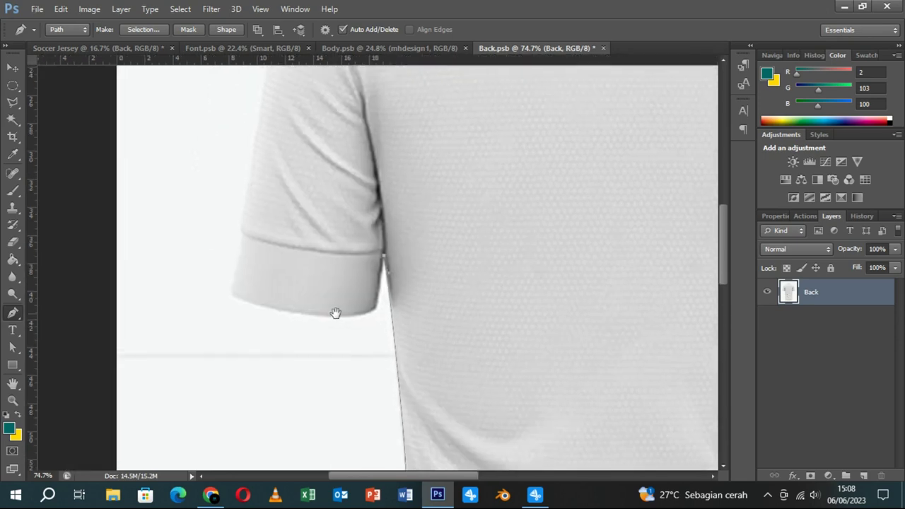
pyautogui.click(372, 312)
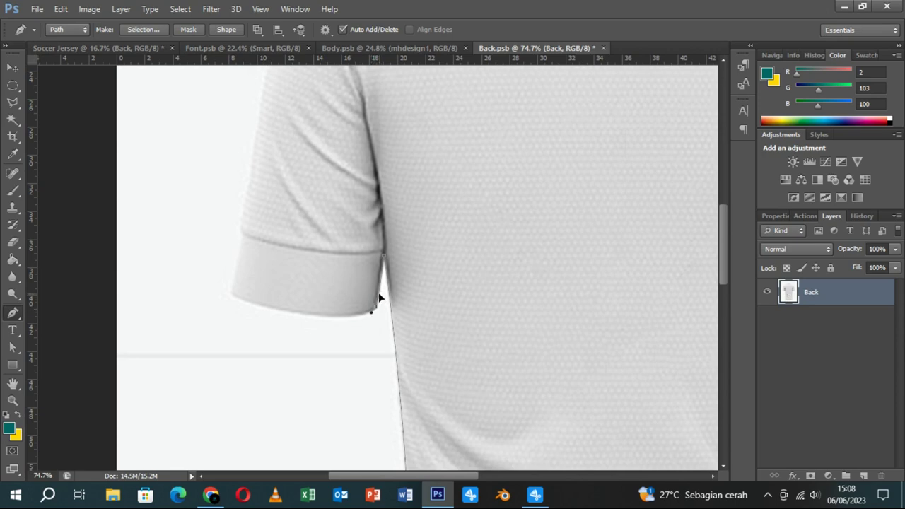
pyautogui.moveTo(295, 330); pyautogui.dragTo(346, 368)
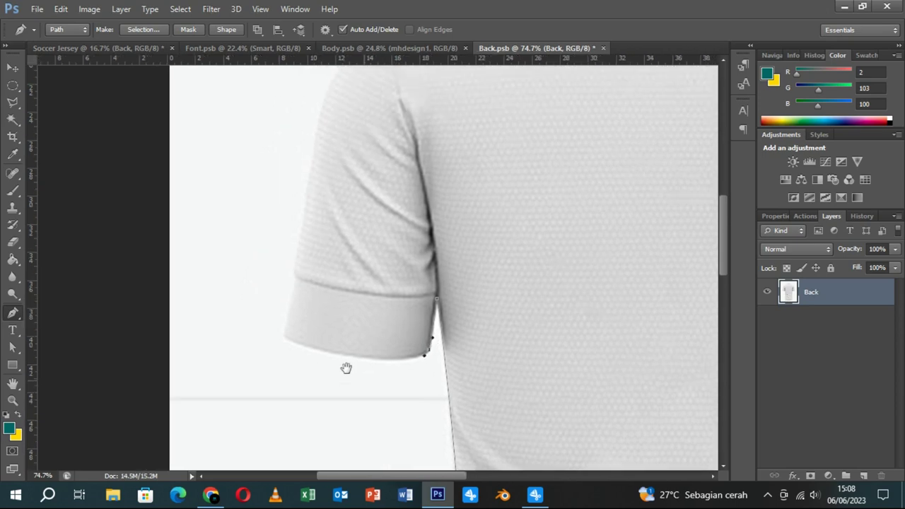
pyautogui.click(285, 336)
pyautogui.moveTo(426, 358); pyautogui.dragTo(419, 368)
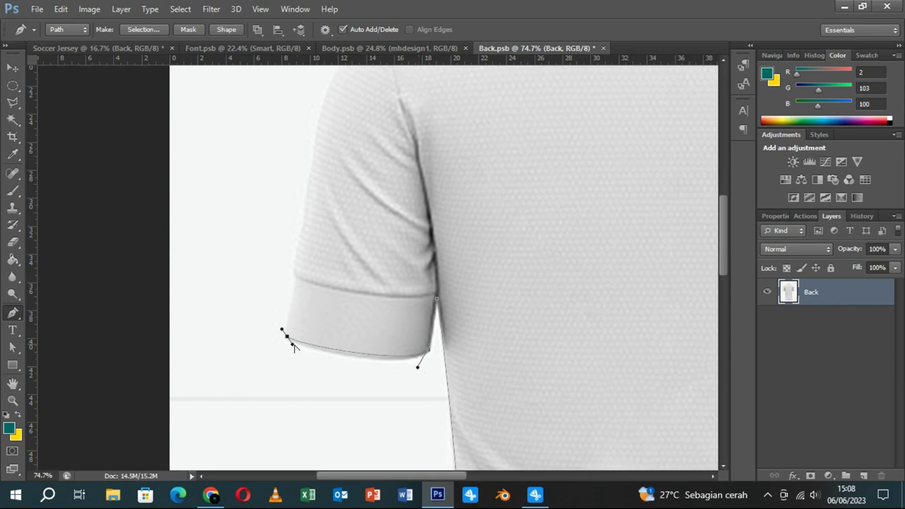
pyautogui.moveTo(292, 346); pyautogui.dragTo(294, 352)
pyautogui.moveTo(418, 368); pyautogui.dragTo(419, 370)
# - Place a corner point up the cuff's outer edge and pull a new handle upward
pyautogui.scroll(3, 418, 370)
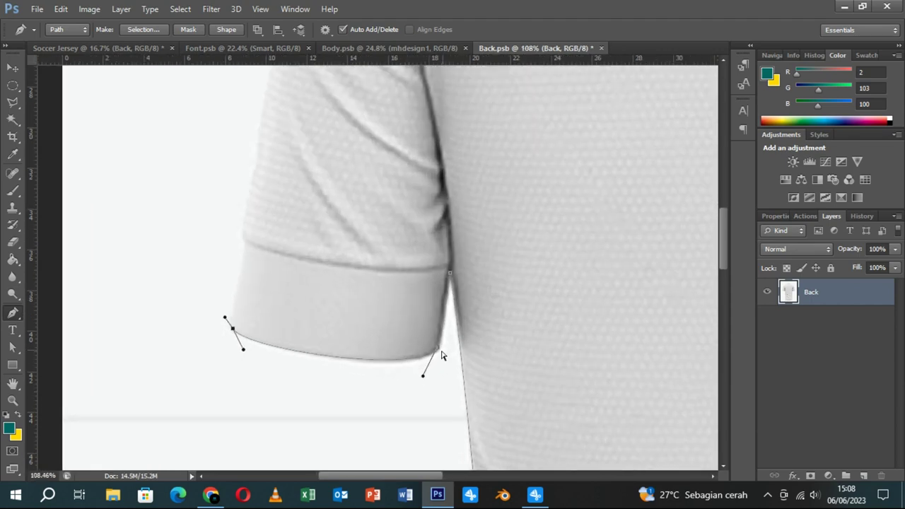
pyautogui.scroll(3, 441, 361)
pyautogui.hscroll(-5, 440, 360)
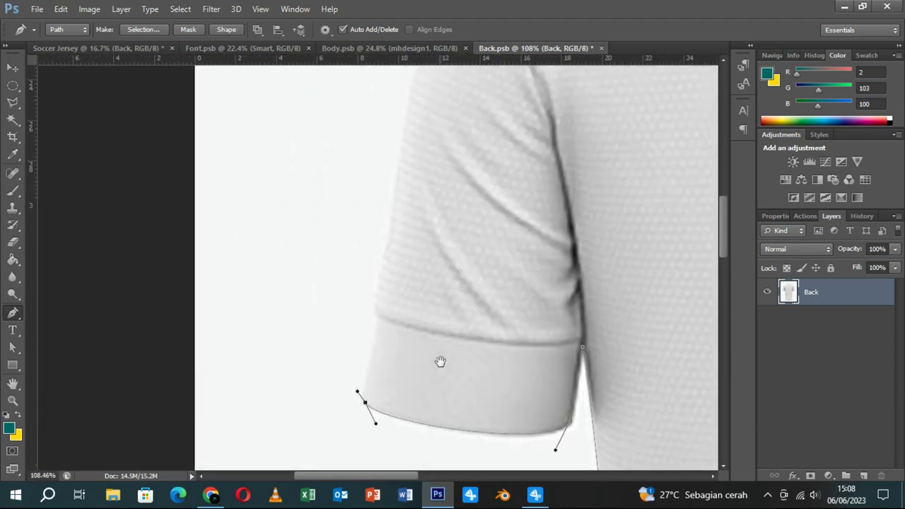
pyautogui.click(378, 330)
pyautogui.moveTo(359, 400); pyautogui.dragTo(363, 403)
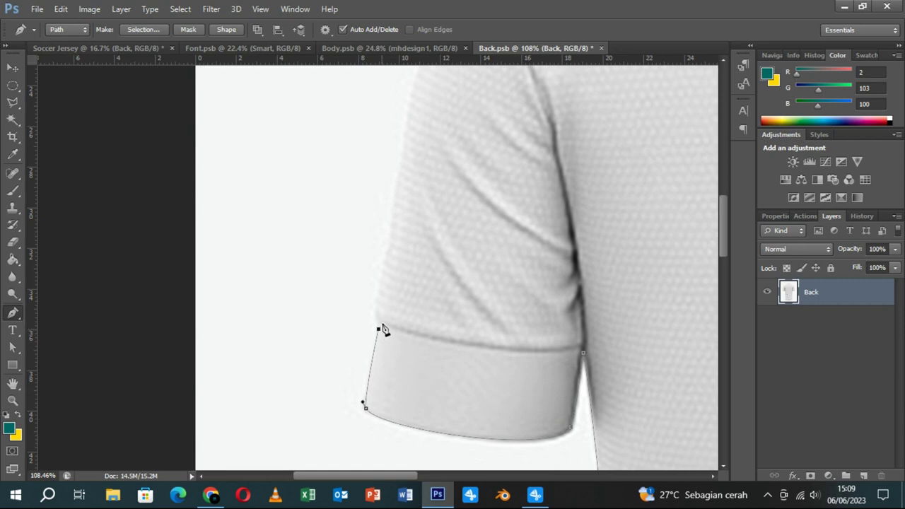
pyautogui.scroll(2, 382, 331)
pyautogui.scroll(1, 382, 331)
pyautogui.keyDown('ctrl'); pyautogui.click(381, 342); pyautogui.keyUp('ctrl')
pyautogui.moveTo(379, 339); pyautogui.dragTo(373, 321)
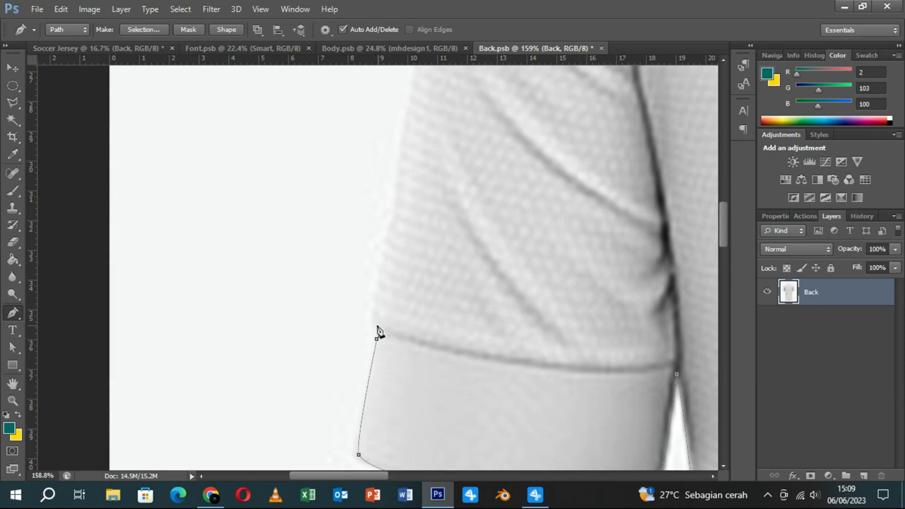
# - Extend the path up the sleeve's outer edge, nudging points onto the cuff edge
pyautogui.moveTo(398, 206); pyautogui.dragTo(393, 294)
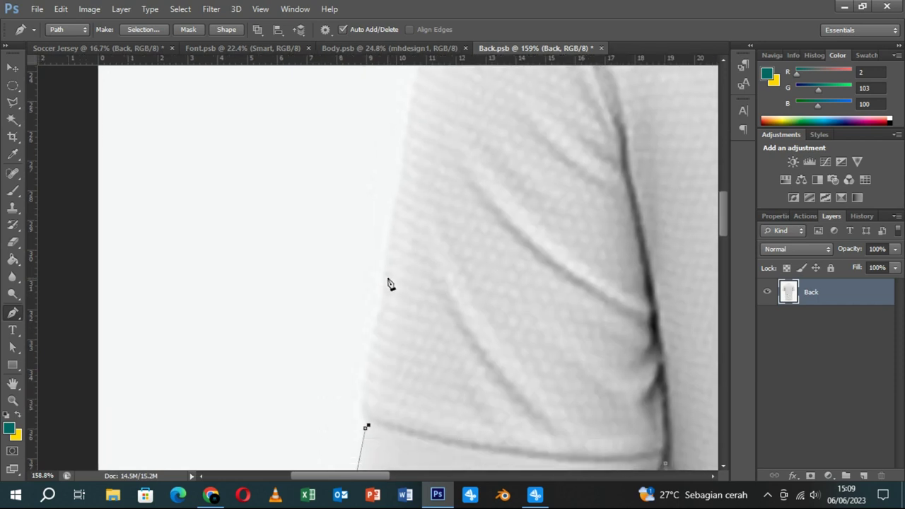
pyautogui.moveTo(361, 401); pyautogui.dragTo(361, 391)
pyautogui.click(365, 428)
pyautogui.moveTo(365, 428); pyautogui.dragTo(362, 427)
pyautogui.click(368, 424)
pyautogui.scroll(-1, 399, 382)
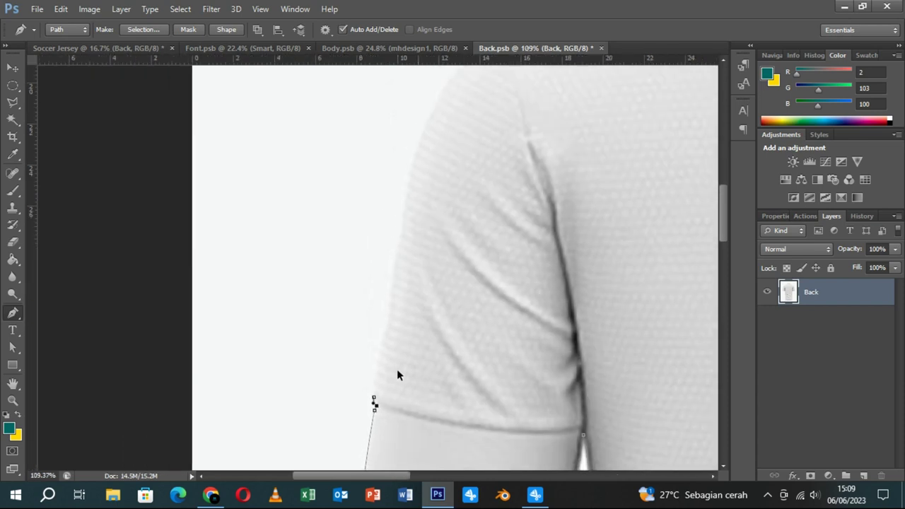
pyautogui.scroll(-1, 397, 371)
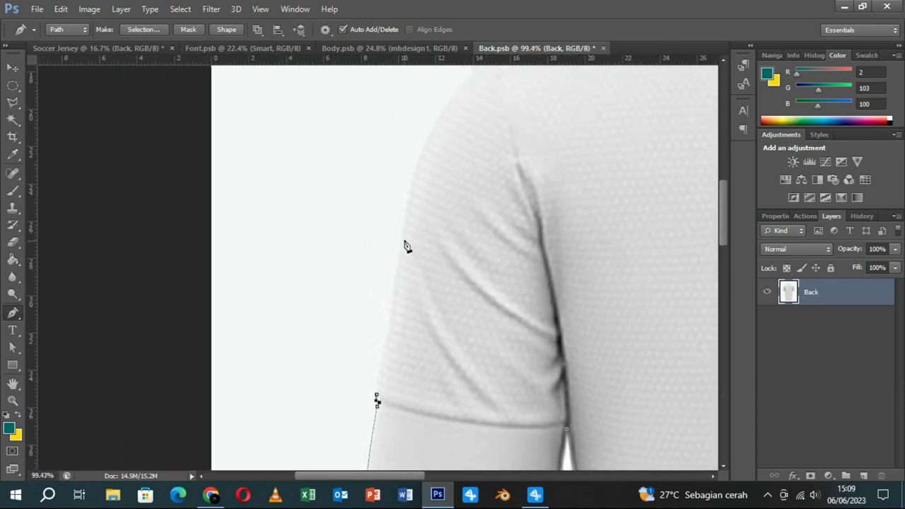
pyautogui.moveTo(405, 239); pyautogui.dragTo(407, 229)
# - Trace the path up the left sleeve, with an anchor at the top of the sleeve curve
pyautogui.moveTo(402, 249); pyautogui.dragTo(402, 261)
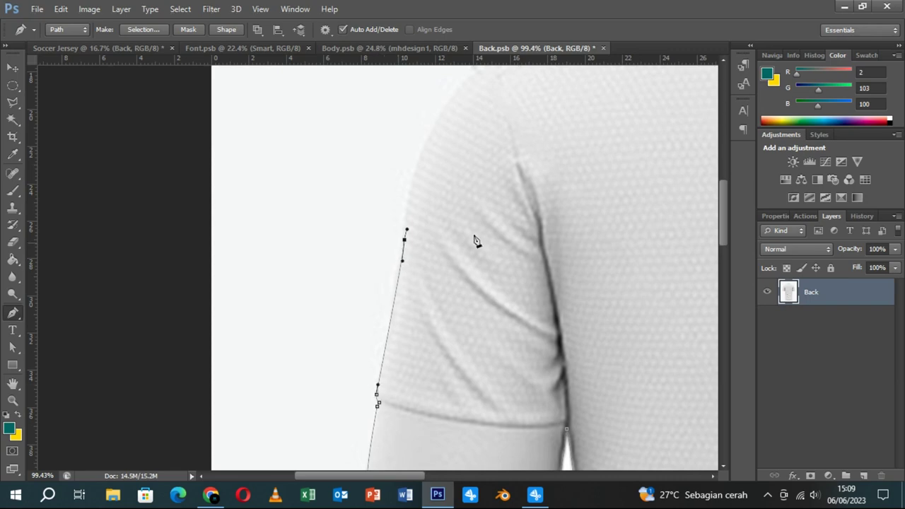
pyautogui.moveTo(455, 273); pyautogui.dragTo(396, 330)
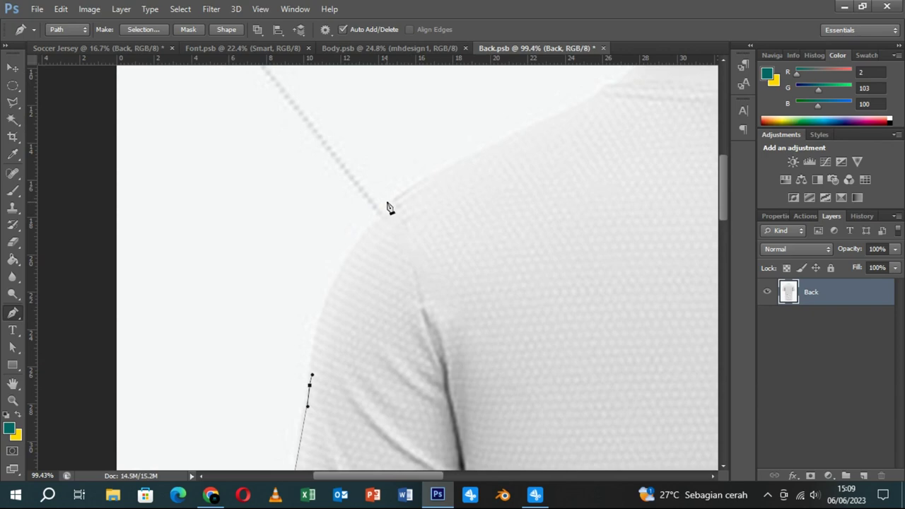
pyautogui.moveTo(395, 198); pyautogui.dragTo(401, 189)
pyautogui.moveTo(312, 375); pyautogui.dragTo(319, 254)
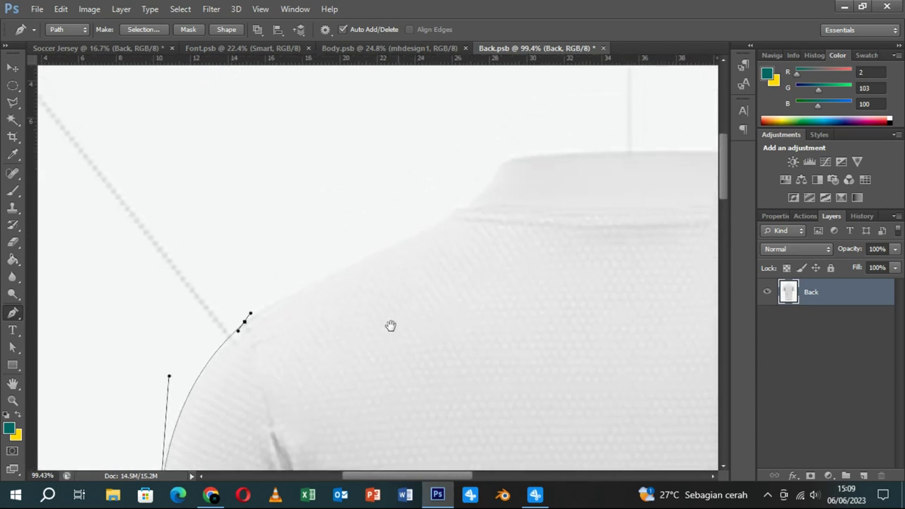
pyautogui.moveTo(562, 198); pyautogui.dragTo(351, 340)
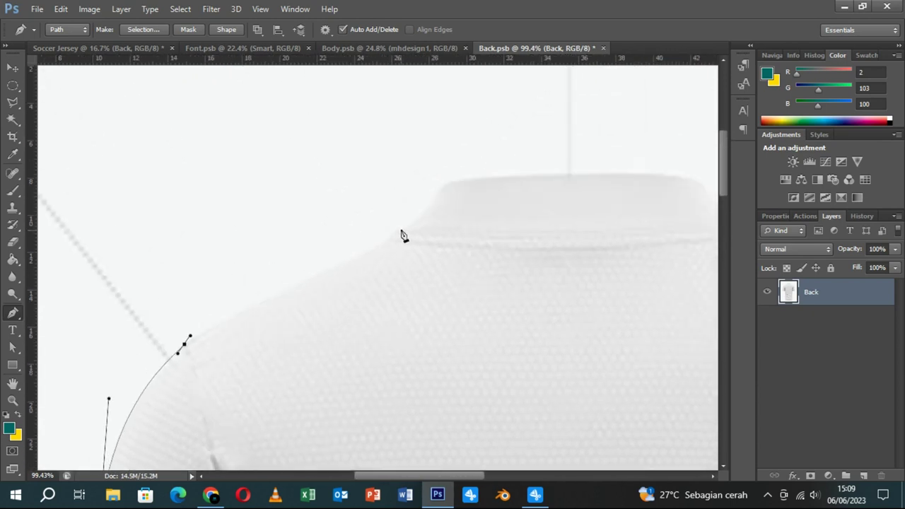
# - Add a corner anchor along the left shoulder and fit its curve to the shoulder line
pyautogui.moveTo(385, 243); pyautogui.dragTo(390, 240)
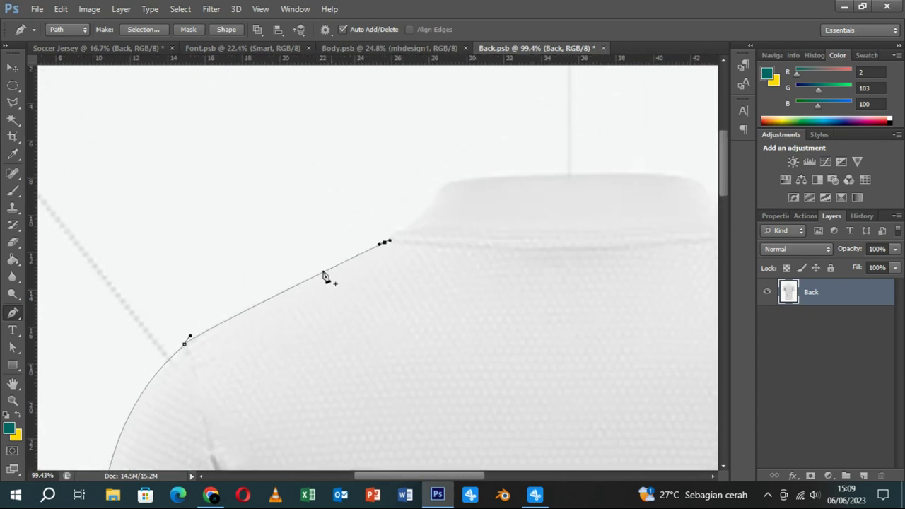
pyautogui.keyDown('ctrl'); pyautogui.click(375, 251); pyautogui.keyUp('ctrl')
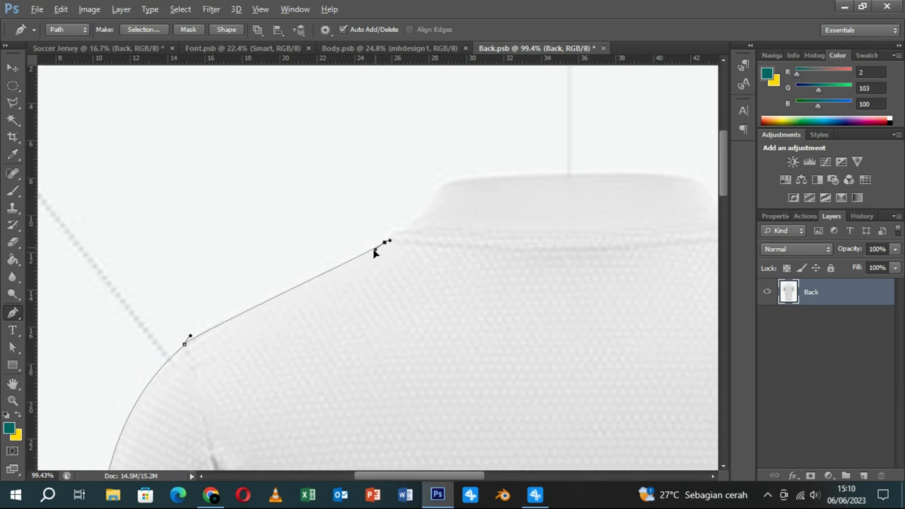
pyautogui.moveTo(189, 339); pyautogui.dragTo(191, 336)
pyautogui.moveTo(471, 252); pyautogui.dragTo(309, 354)
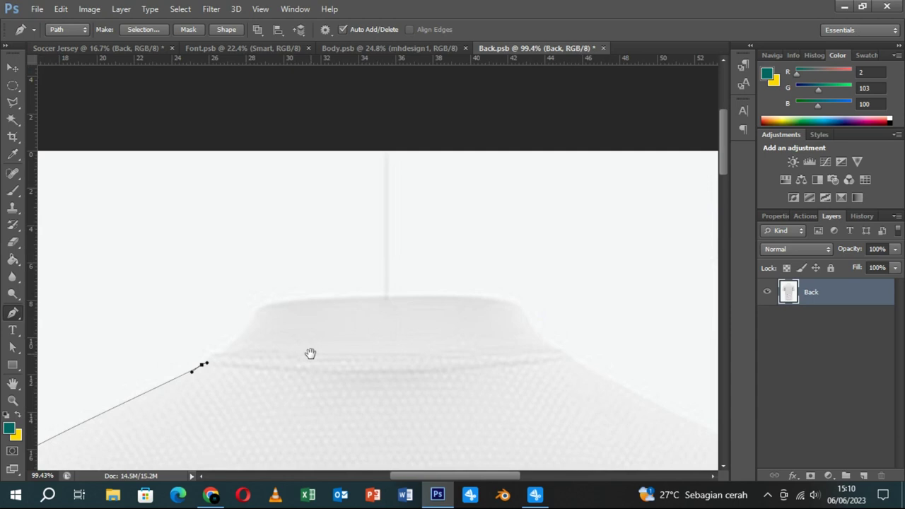
pyautogui.moveTo(278, 317); pyautogui.dragTo(417, 318)
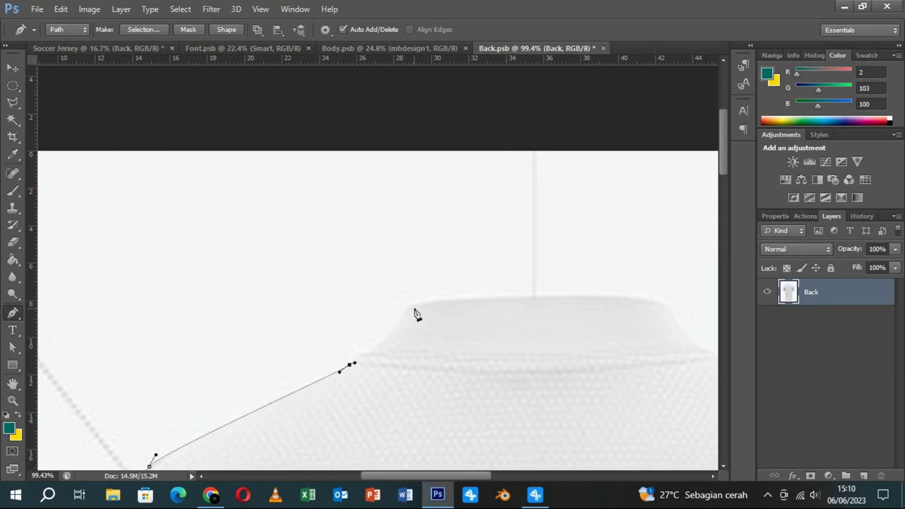
# - Place anchors at the shoulder-collar junction and the collar's top-left corner, rounding that corner
pyautogui.moveTo(411, 307); pyautogui.dragTo(419, 304)
pyautogui.moveTo(557, 337); pyautogui.dragTo(378, 301)
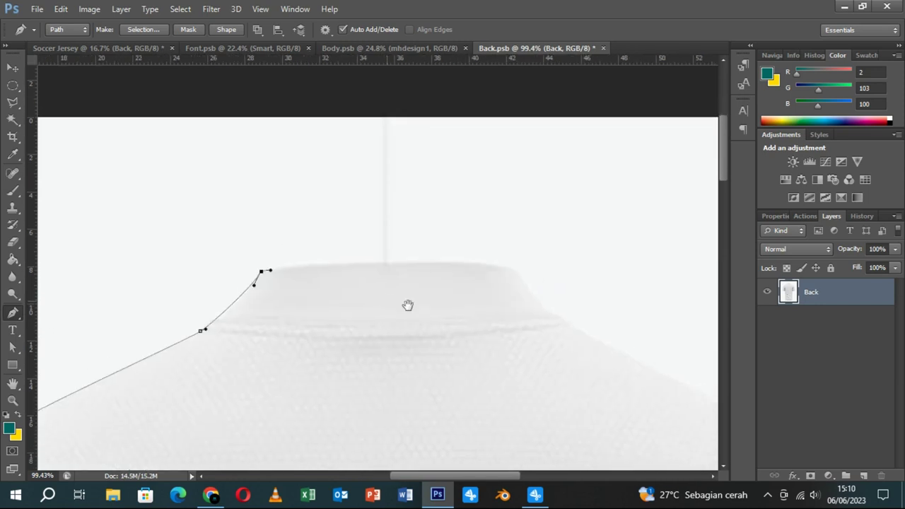
pyautogui.press('alt')
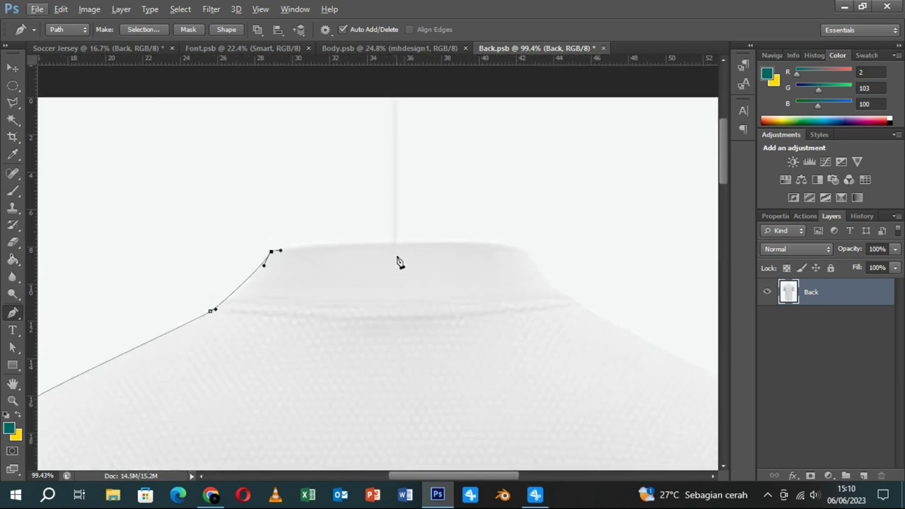
pyautogui.moveTo(396, 243); pyautogui.dragTo(409, 243)
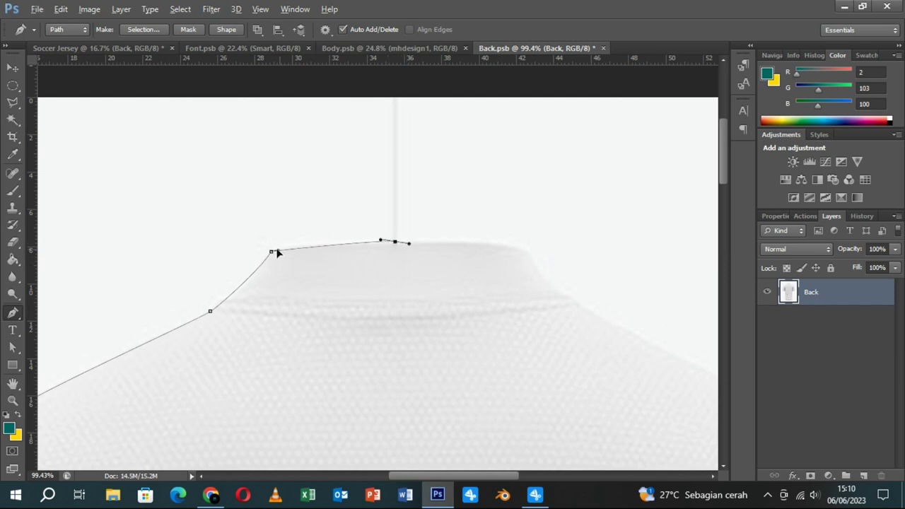
pyautogui.moveTo(273, 250); pyautogui.dragTo(275, 249)
pyautogui.keyDown('ctrl'); pyautogui.click(271, 252); pyautogui.keyUp('ctrl')
pyautogui.moveTo(272, 254); pyautogui.dragTo(274, 249)
pyautogui.moveTo(381, 243); pyautogui.dragTo(347, 243)
# - Continue along the collar top, flattening the curve and rounding the top-right corner
pyautogui.moveTo(261, 270); pyautogui.dragTo(262, 275)
pyautogui.moveTo(479, 290)
pyautogui.mouseDown()
pyautogui.moveTo(198, 242)
pyautogui.moveTo(261, 259)
pyautogui.mouseUp()
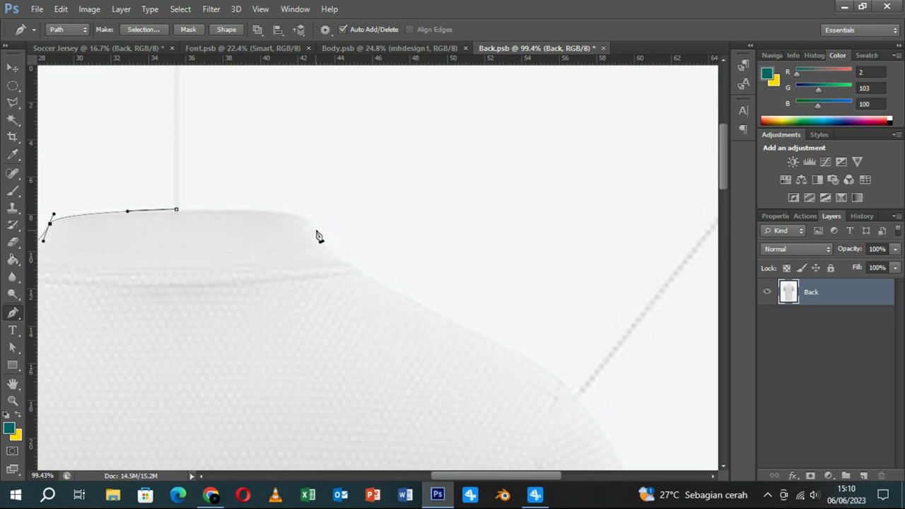
pyautogui.moveTo(316, 225); pyautogui.dragTo(321, 241)
pyautogui.moveTo(189, 210)
pyautogui.mouseDown()
pyautogui.moveTo(295, 208)
pyautogui.moveTo(318, 231)
pyautogui.mouseUp()
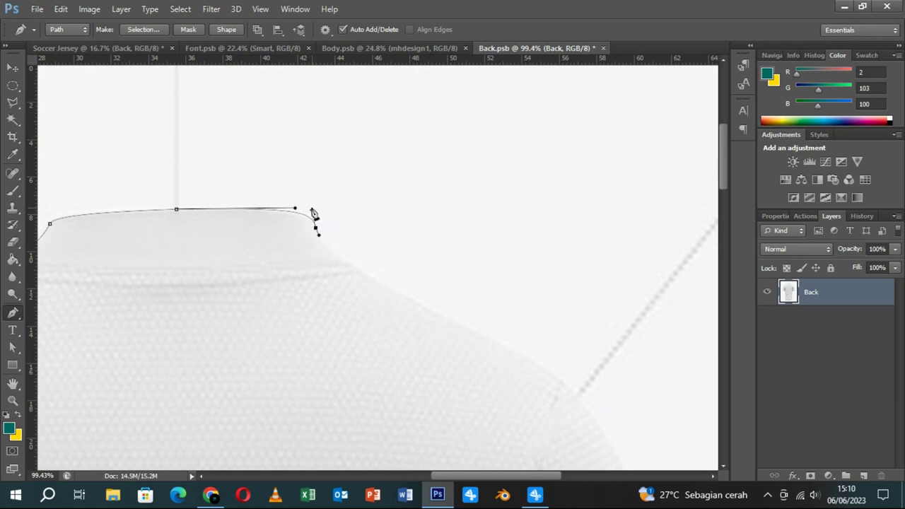
pyautogui.moveTo(311, 210); pyautogui.dragTo(308, 214)
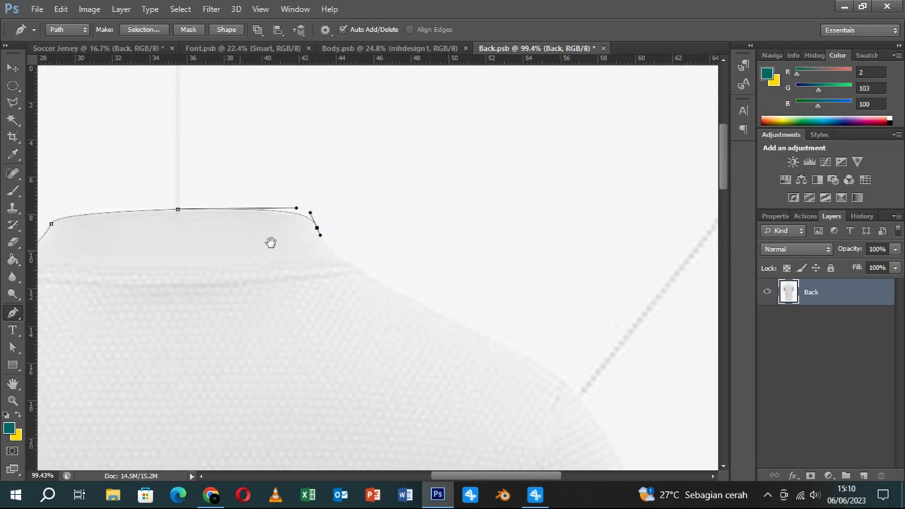
pyautogui.moveTo(271, 243); pyautogui.dragTo(336, 228)
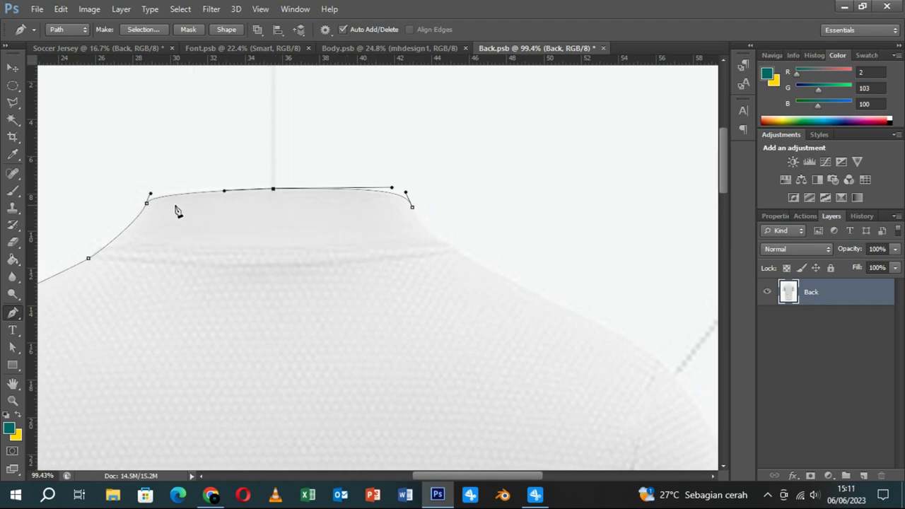
pyautogui.keyDown('ctrl'); pyautogui.click(146, 205); pyautogui.keyUp('ctrl')
# - Refine the left collar corner, adding points below it and along the collar top
pyautogui.moveTo(146, 205); pyautogui.dragTo(141, 209)
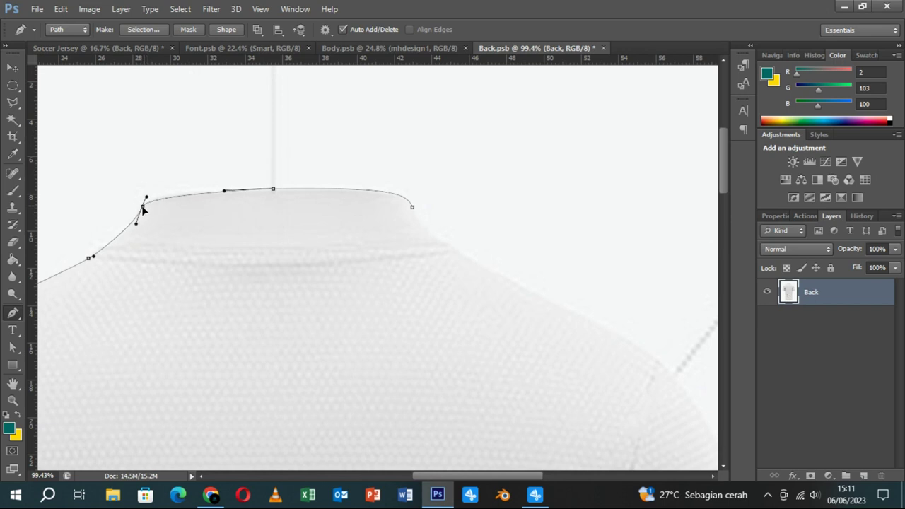
pyautogui.click(136, 220)
pyautogui.moveTo(146, 200); pyautogui.dragTo(138, 193)
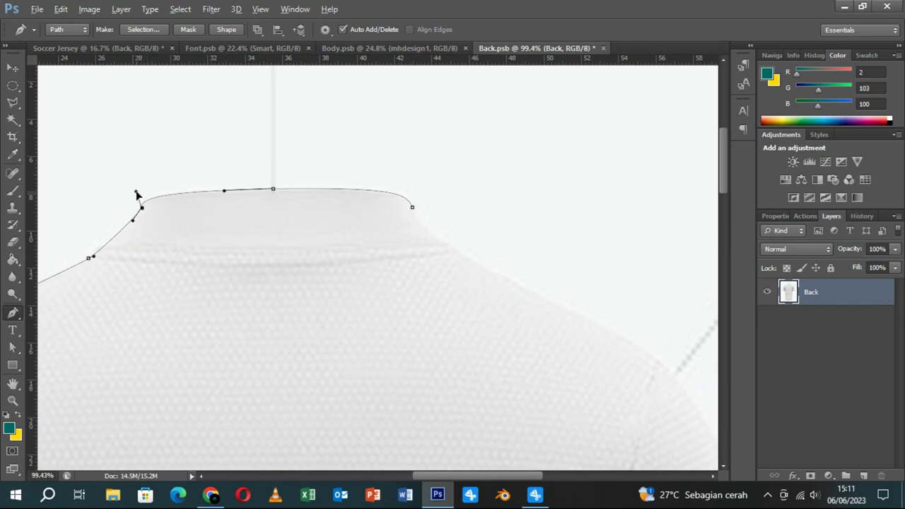
pyautogui.click(201, 191)
pyautogui.moveTo(146, 190)
pyautogui.mouseDown()
pyautogui.moveTo(190, 193)
pyautogui.moveTo(150, 191)
pyautogui.mouseUp()
# - Reshape the curves down the collar's right side and across the collar top
pyautogui.moveTo(297, 243); pyautogui.dragTo(323, 178)
pyautogui.moveTo(163, 166); pyautogui.dragTo(167, 167)
pyautogui.moveTo(467, 204)
pyautogui.mouseDown()
pyautogui.moveTo(309, 202)
pyautogui.moveTo(326, 206)
pyautogui.mouseUp()
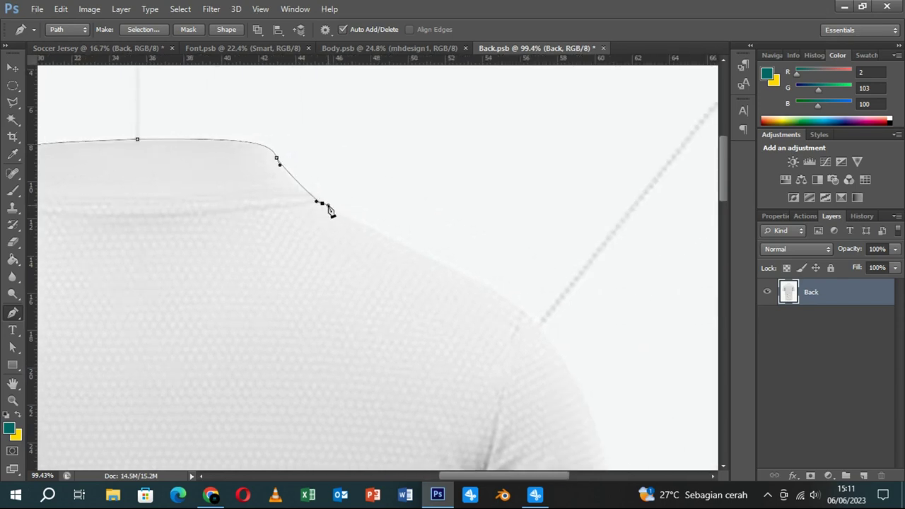
pyautogui.moveTo(280, 166); pyautogui.dragTo(368, 210)
pyautogui.keyDown('ctrl'); pyautogui.click(407, 202); pyautogui.keyUp('ctrl')
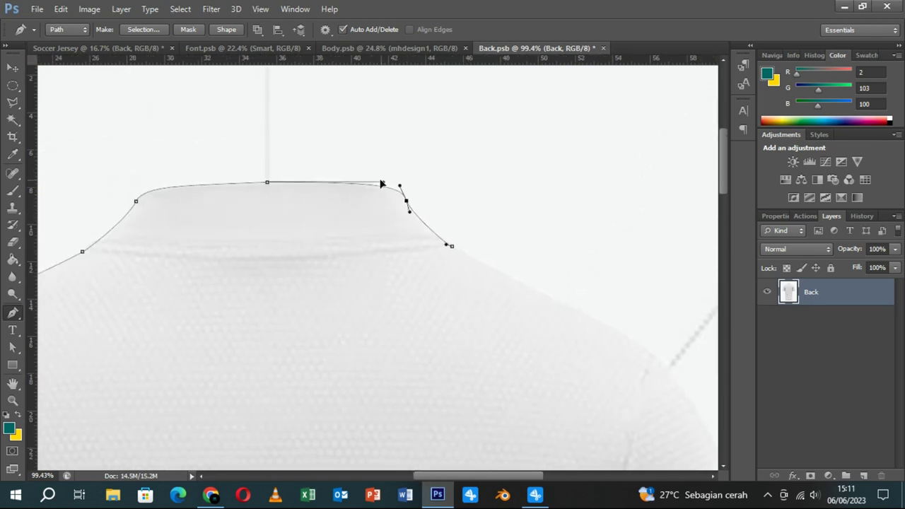
pyautogui.keyDown('ctrl'); pyautogui.click(267, 183); pyautogui.keyUp('ctrl')
pyautogui.moveTo(383, 182); pyautogui.dragTo(377, 184)
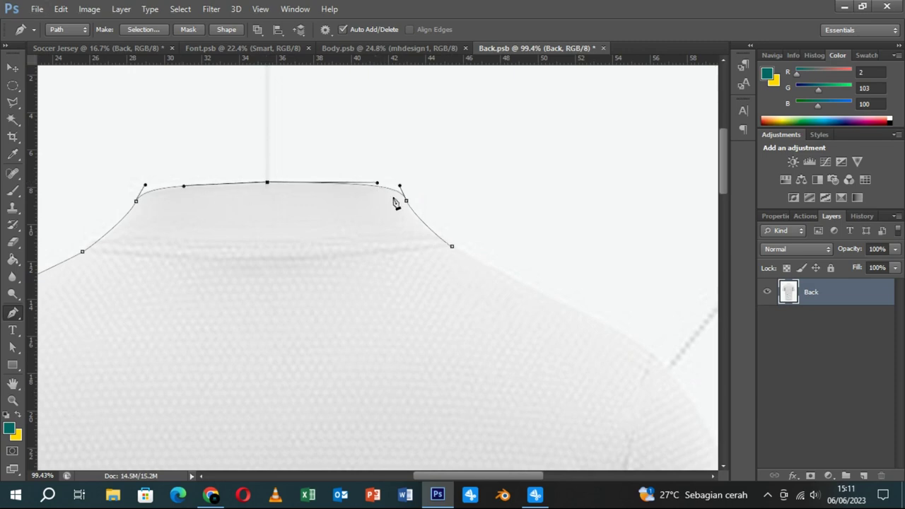
# - Add an anchor at the right shoulder point and curve the shoulder segment
pyautogui.moveTo(479, 259); pyautogui.dragTo(347, 164)
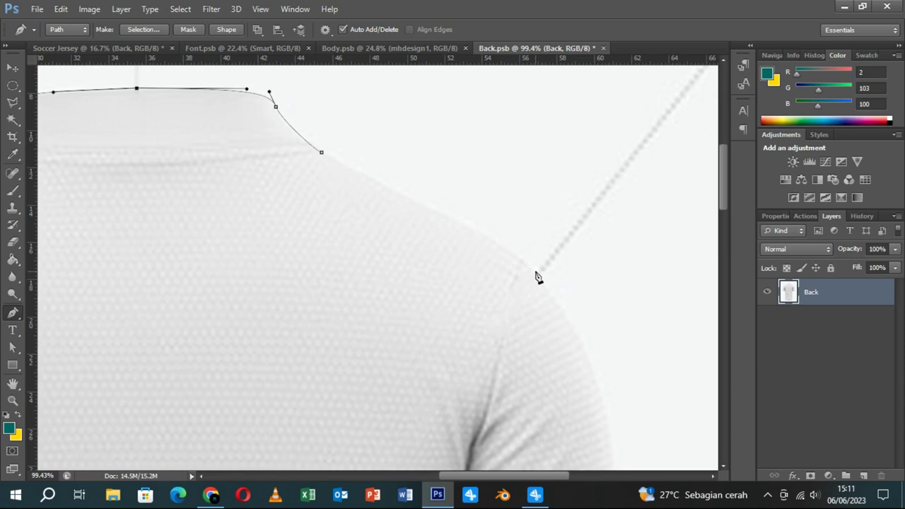
pyautogui.moveTo(538, 273)
pyautogui.mouseDown()
pyautogui.moveTo(552, 283)
pyautogui.moveTo(517, 246)
pyautogui.mouseUp()
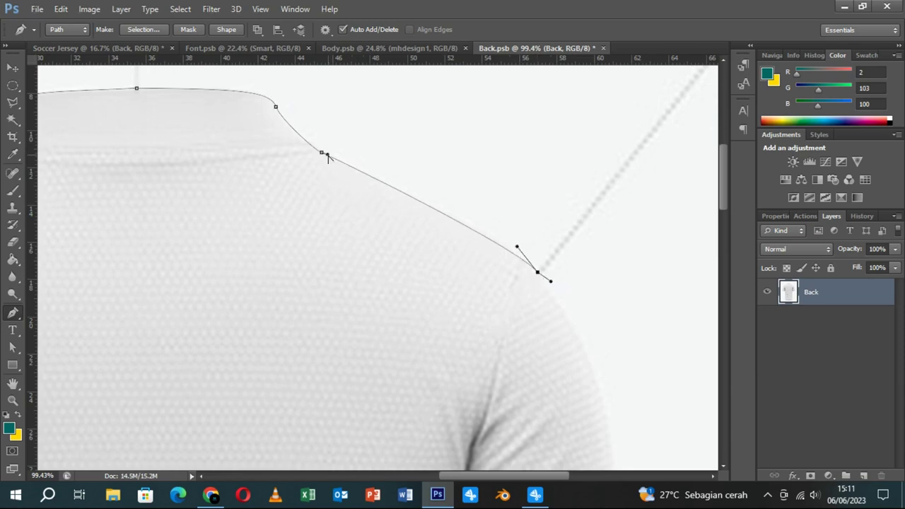
pyautogui.moveTo(327, 155); pyautogui.dragTo(329, 161)
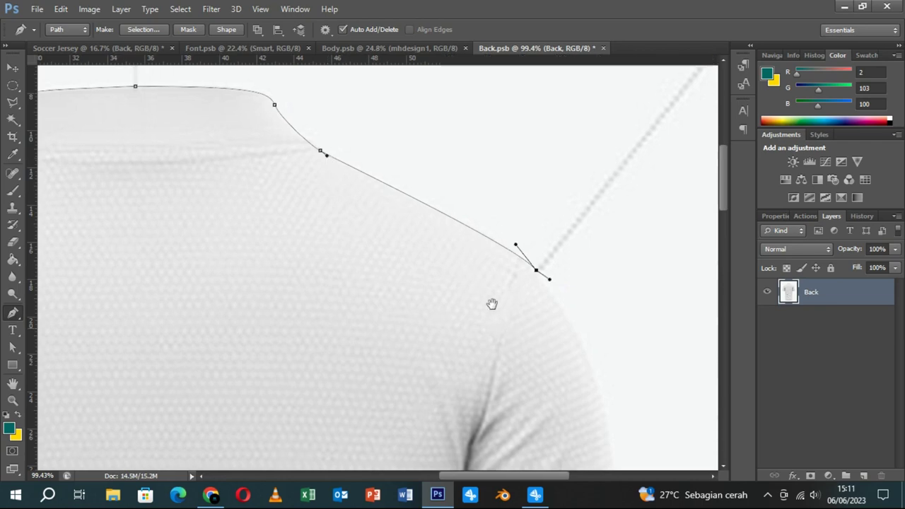
pyautogui.moveTo(503, 319); pyautogui.dragTo(420, 166)
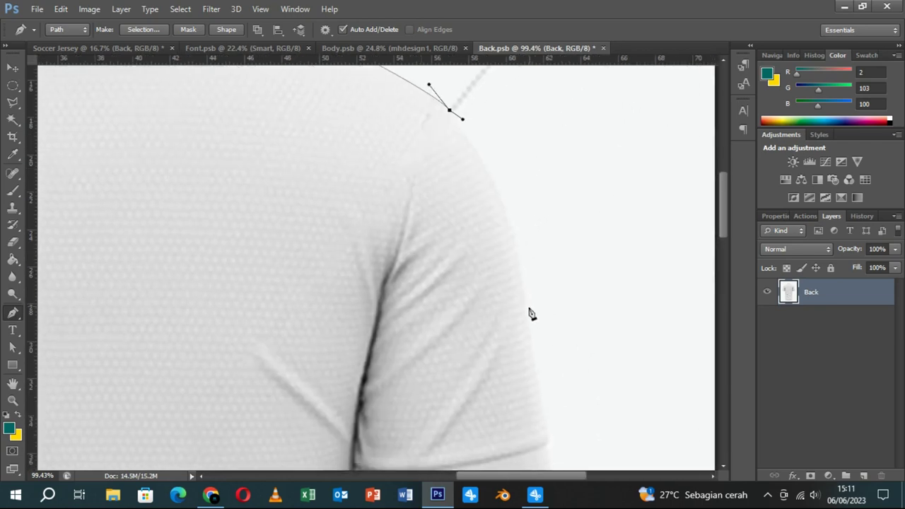
# - Add anchors down the right sleeve edge and fit the curve
pyautogui.moveTo(529, 308); pyautogui.dragTo(531, 320)
pyautogui.moveTo(463, 119); pyautogui.dragTo(505, 164)
pyautogui.moveTo(528, 297); pyautogui.dragTo(524, 293)
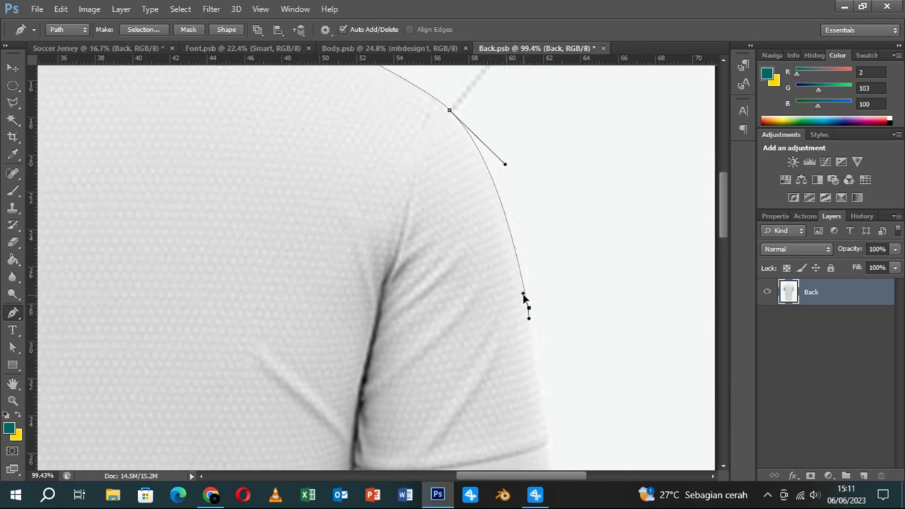
pyautogui.moveTo(506, 165); pyautogui.dragTo(510, 172)
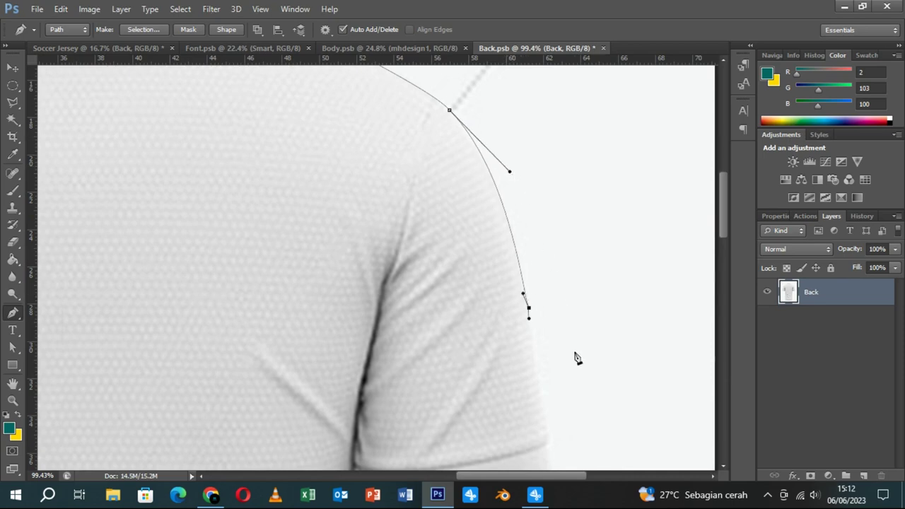
pyautogui.moveTo(573, 352); pyautogui.dragTo(537, 200)
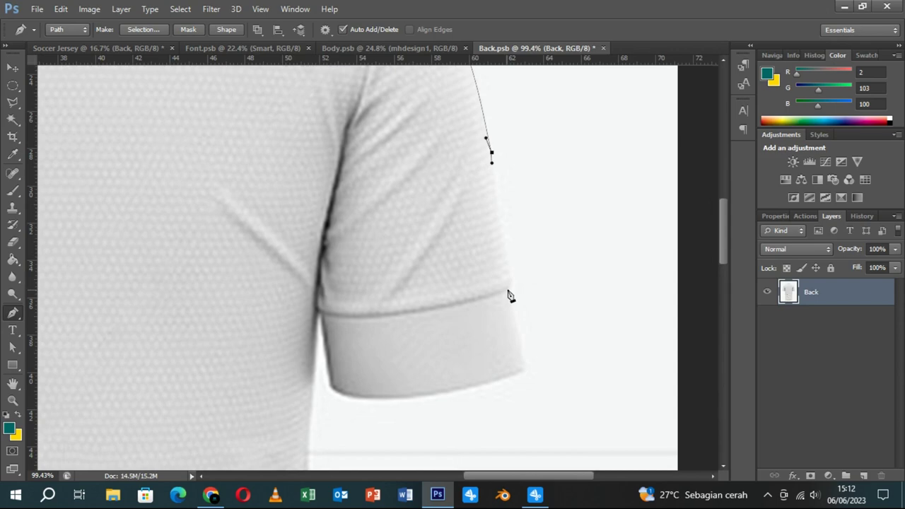
# - Place a corner anchor where the sleeve meets the cuff, curving the sleeve edge
pyautogui.moveTo(507, 293); pyautogui.dragTo(516, 279)
pyautogui.moveTo(491, 158); pyautogui.dragTo(492, 186)
pyautogui.moveTo(527, 152); pyautogui.dragTo(491, 195)
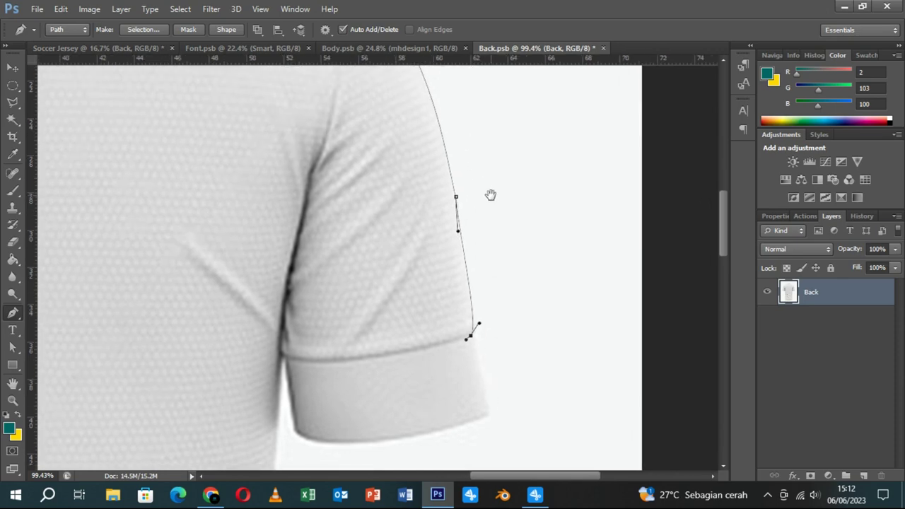
pyautogui.moveTo(458, 232); pyautogui.dragTo(462, 249)
pyautogui.keyDown('alt'); pyautogui.click(475, 331); pyautogui.keyUp('alt')
# - Add a sharp corner anchor at the cuff's outer corner
pyautogui.moveTo(509, 369); pyautogui.dragTo(492, 277)
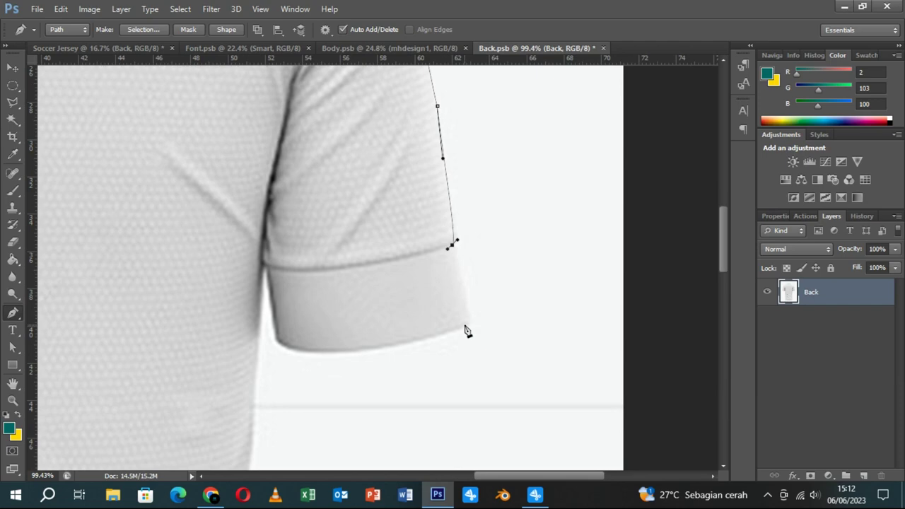
pyautogui.moveTo(467, 325); pyautogui.dragTo(474, 324)
pyautogui.moveTo(448, 249); pyautogui.dragTo(458, 255)
pyautogui.keyDown('alt'); pyautogui.click(466, 324); pyautogui.keyUp('alt')
# - Outline the cuff's bottom edge to its lower-left corner with a fitted curve
pyautogui.moveTo(278, 343)
pyautogui.mouseDown()
pyautogui.moveTo(269, 333)
pyautogui.moveTo(291, 361)
pyautogui.mouseUp()
pyautogui.moveTo(456, 331); pyautogui.dragTo(437, 347)
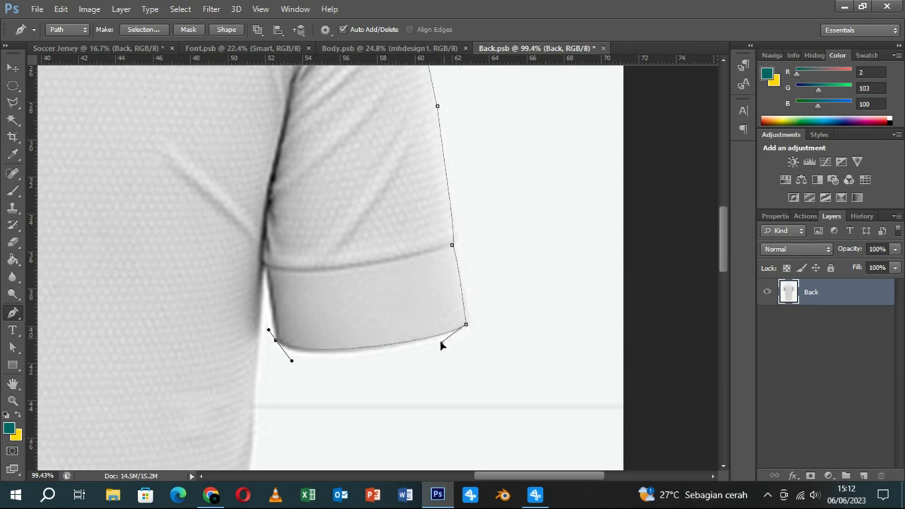
pyautogui.moveTo(291, 362); pyautogui.dragTo(292, 365)
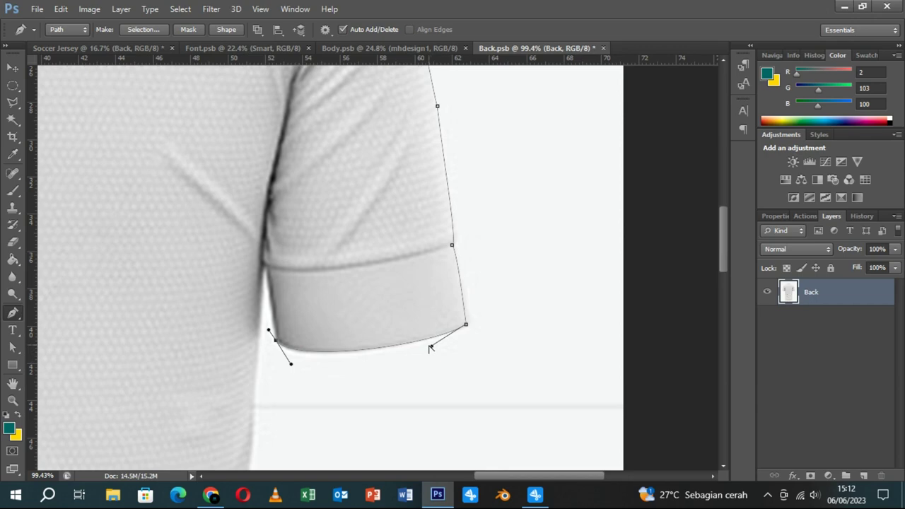
pyautogui.moveTo(431, 346); pyautogui.dragTo(436, 343)
pyautogui.hscroll(-1, 457, 313)
pyautogui.hscroll(-3, 462, 311)
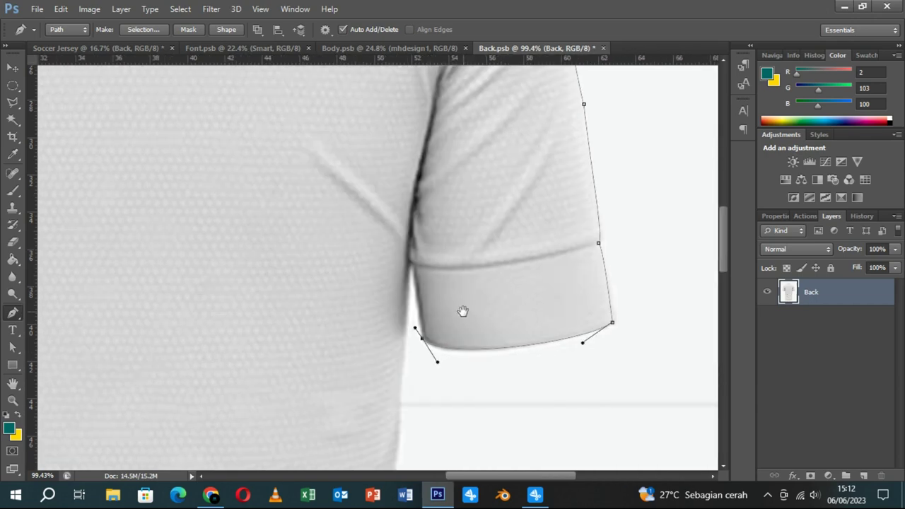
# - Trace the inner sleeve edge to the underarm seam and start down the jersey's side
pyautogui.click(412, 266)
pyautogui.moveTo(416, 330); pyautogui.dragTo(421, 334)
pyautogui.scroll(-4, 421, 338)
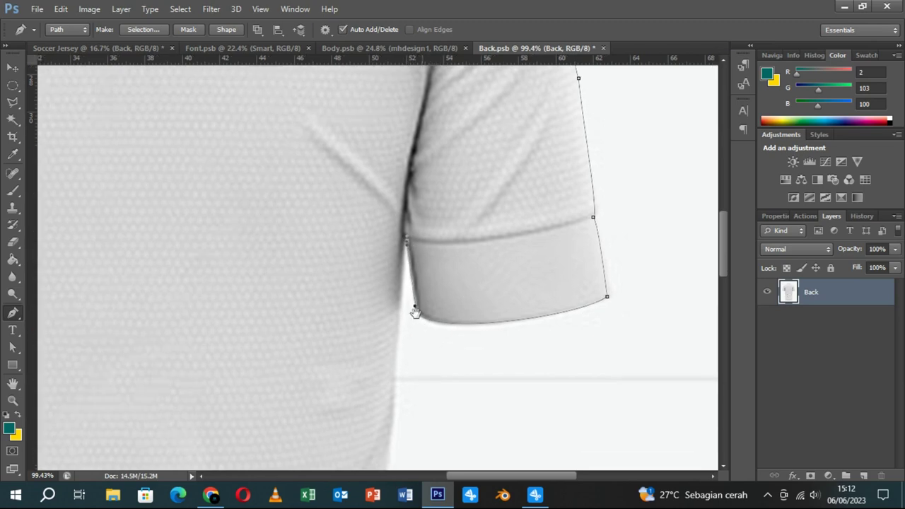
pyautogui.moveTo(393, 272); pyautogui.dragTo(393, 264)
pyautogui.click(404, 134)
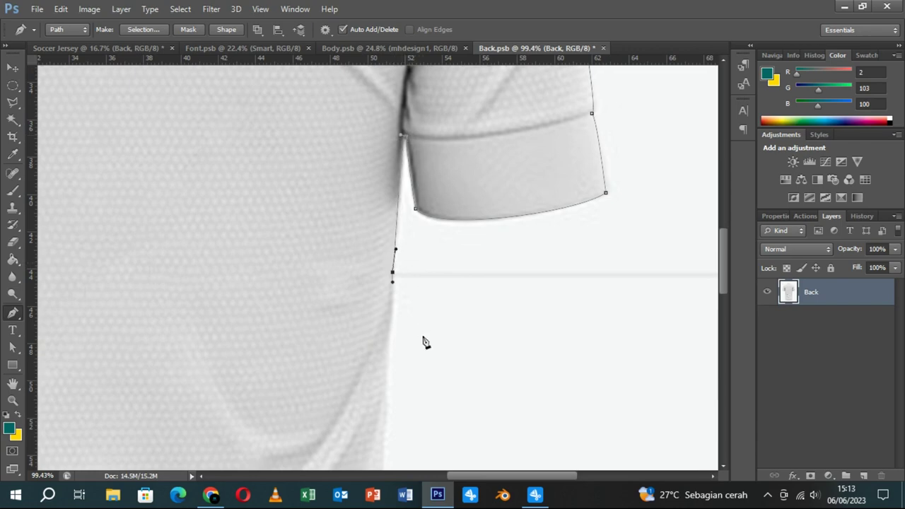
pyautogui.scroll(-5, 421, 339)
pyautogui.moveTo(381, 212)
pyautogui.mouseDown()
pyautogui.moveTo(380, 224)
pyautogui.moveTo(388, 181)
pyautogui.mouseUp()
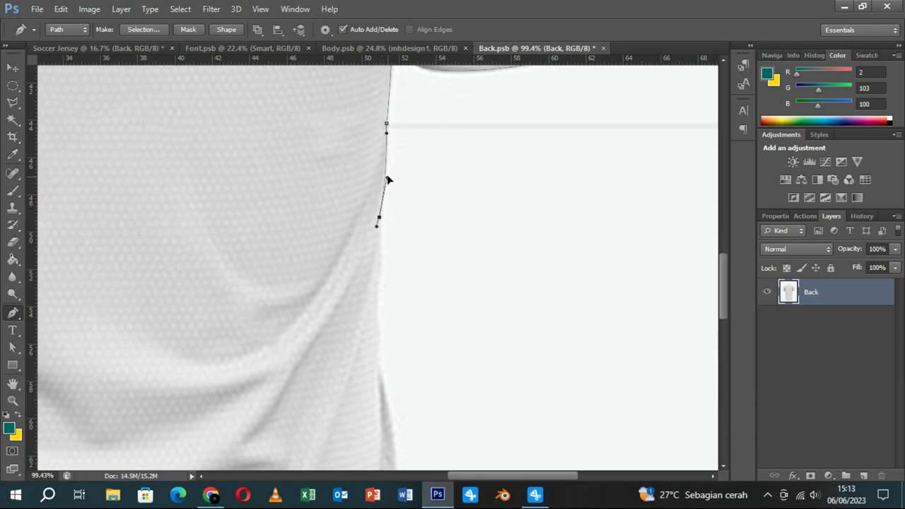
# - Add several points further down the jersey's side outline
pyautogui.scroll(-2, 404, 227)
pyautogui.scroll(-3, 368, 213)
pyautogui.scroll(2, 361, 219)
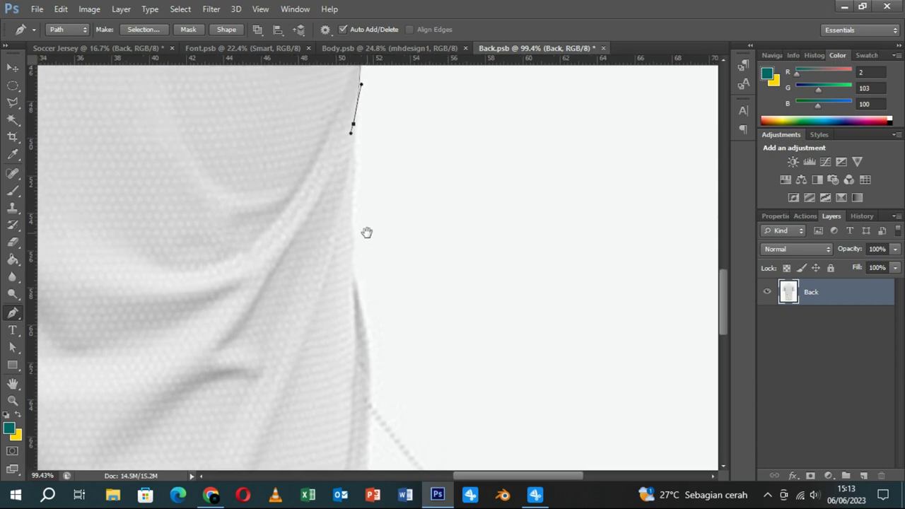
pyautogui.moveTo(350, 219); pyautogui.dragTo(350, 225)
pyautogui.click(353, 148)
pyautogui.click(355, 281)
# - Curve the side outline down to the hem's right corner
pyautogui.scroll(-4, 424, 236)
pyautogui.scroll(-6, 395, 266)
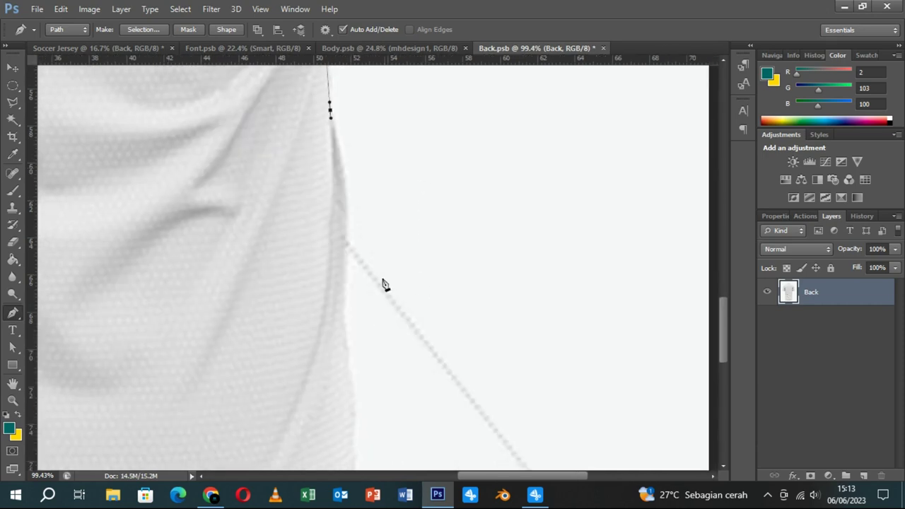
pyautogui.moveTo(345, 320)
pyautogui.mouseDown()
pyautogui.moveTo(344, 332)
pyautogui.moveTo(358, 191)
pyautogui.mouseUp()
pyautogui.moveTo(398, 385)
pyautogui.mouseDown()
pyautogui.moveTo(376, 125)
pyautogui.moveTo(376, 201)
pyautogui.mouseUp()
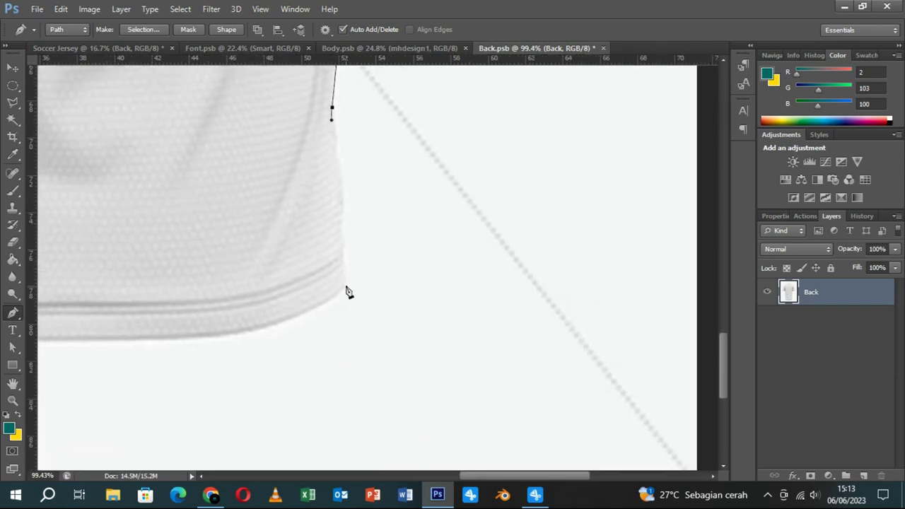
pyautogui.moveTo(340, 243); pyautogui.dragTo(346, 191)
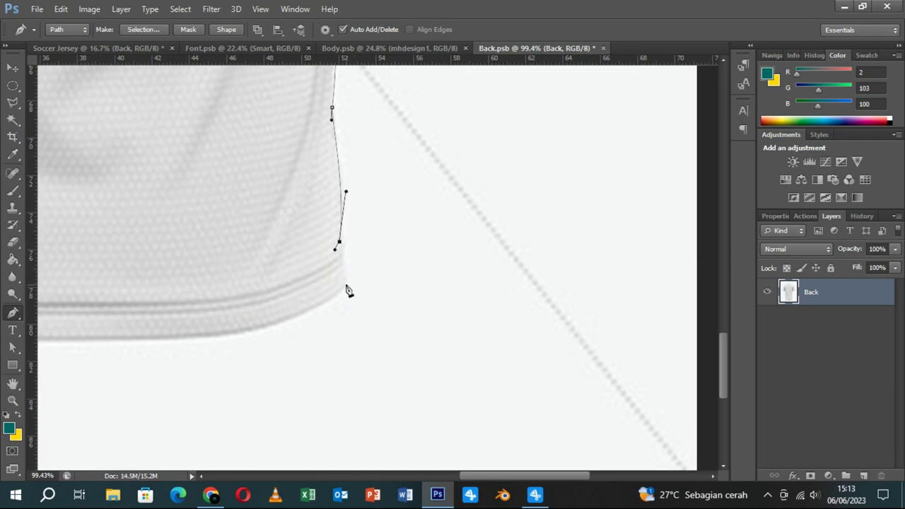
pyautogui.moveTo(343, 283); pyautogui.dragTo(340, 290)
# - Extend the path along the curved hem at the jersey's bottom
pyautogui.hscroll(-5, 343, 282)
pyautogui.scroll(-1, 343, 283)
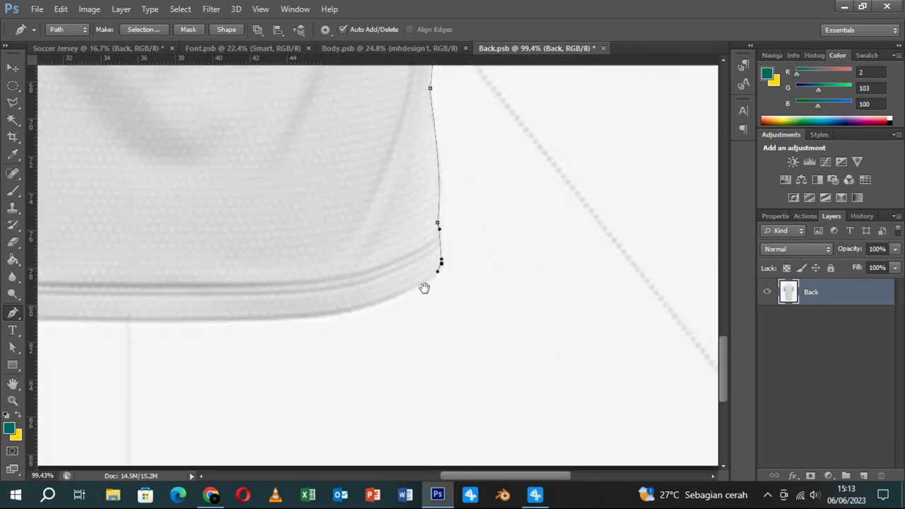
pyautogui.hscroll(-3, 425, 290)
pyautogui.moveTo(184, 301); pyautogui.dragTo(167, 302)
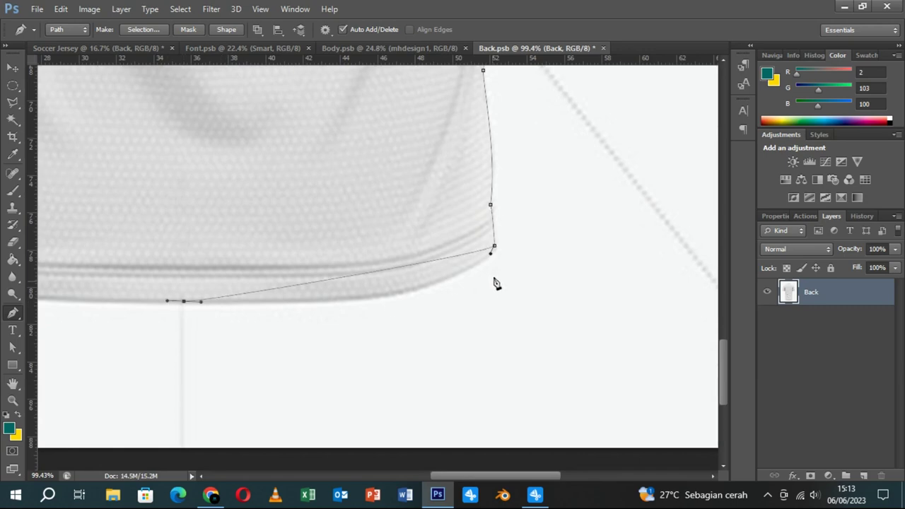
pyautogui.moveTo(492, 255); pyautogui.dragTo(453, 319)
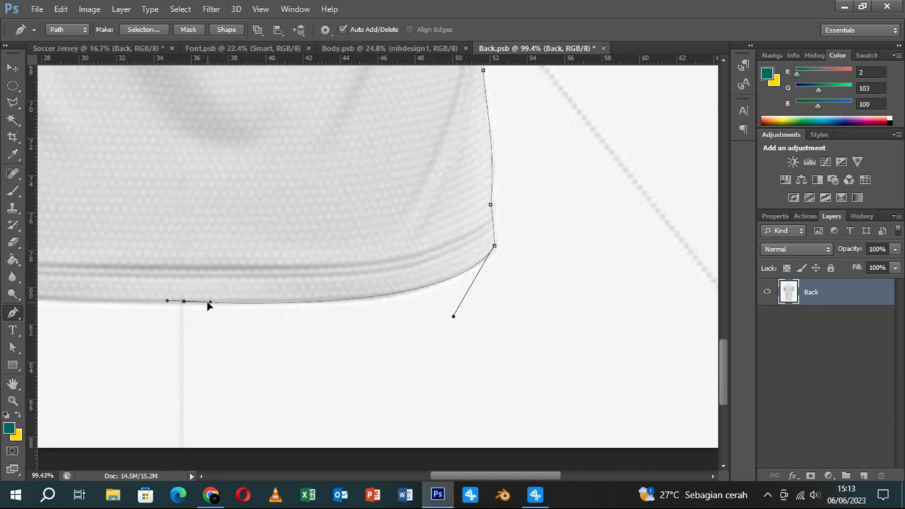
pyautogui.moveTo(209, 303); pyautogui.dragTo(211, 301)
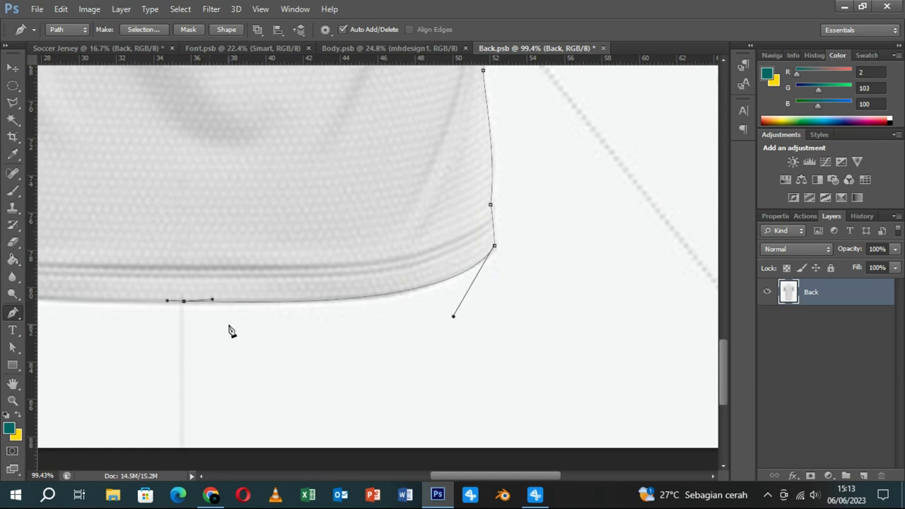
# - Close the hem with a sharp corner point at the bottom-left
pyautogui.moveTo(232, 331); pyautogui.dragTo(616, 338)
pyautogui.moveTo(267, 269); pyautogui.dragTo(203, 206)
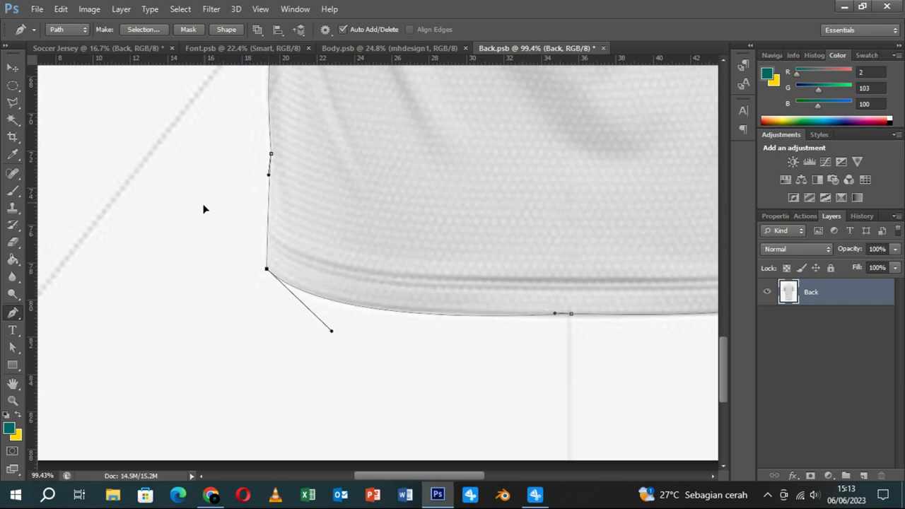
pyautogui.keyDown('alt'); pyautogui.click(266, 269); pyautogui.keyUp('alt')
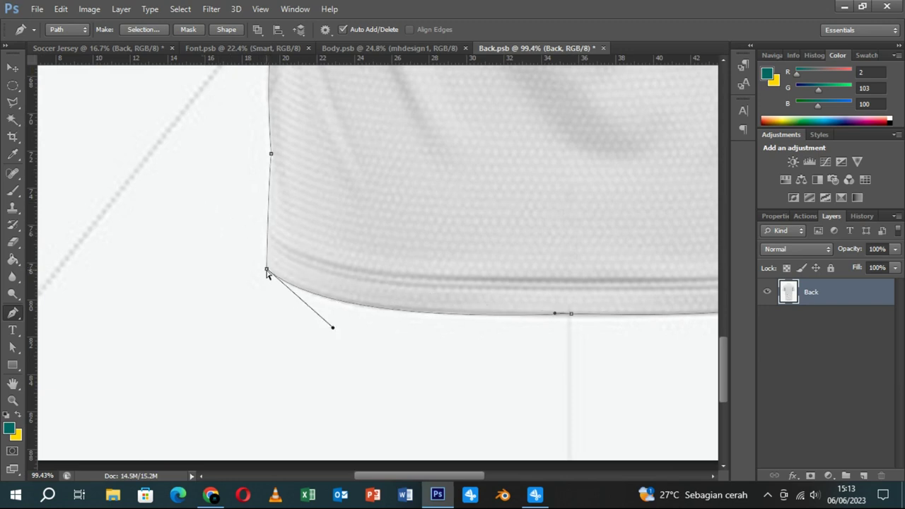
pyautogui.moveTo(334, 327); pyautogui.dragTo(328, 330)
pyautogui.scroll(-2, 461, 335)
# - Convert the jersey path to a selection and copy it onto Layer 1
pyautogui.scroll(-3, 445, 301)
pyautogui.scroll(-1, 445, 313)
pyautogui.click(162, 30)
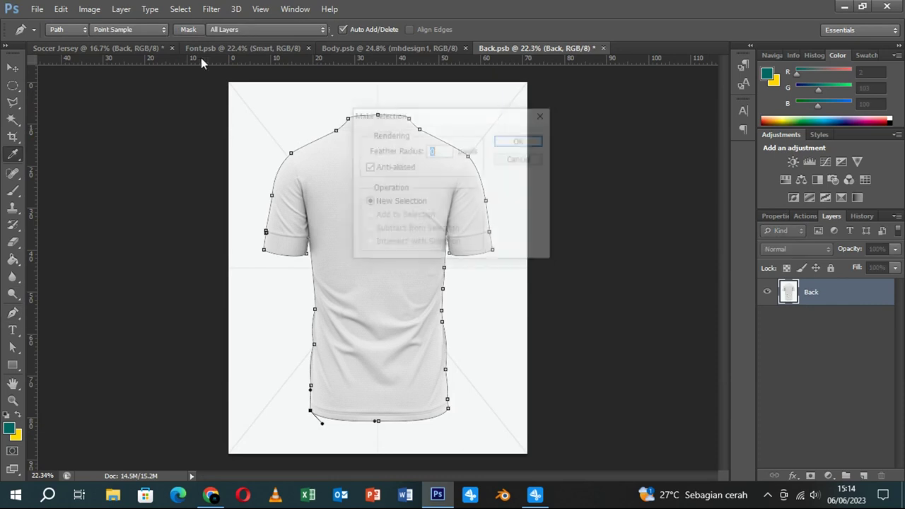
pyautogui.click(522, 141)
pyautogui.hotkey('ctrl', 'j')
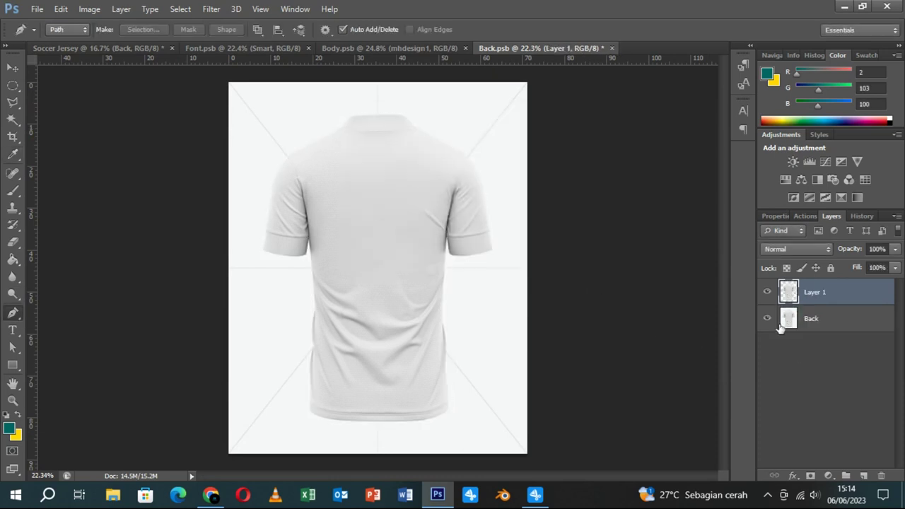
# - Hide the Back layer and duplicate the cut-out jersey layer
pyautogui.click(768, 319)
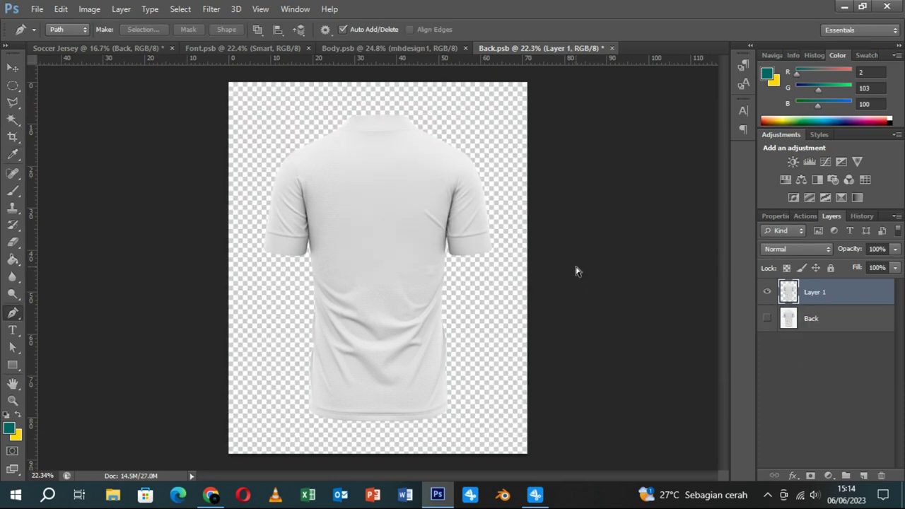
pyautogui.hotkey('ctrl', 'j')
pyautogui.hotkey('ctrl', 'j')
pyautogui.click(12, 67)
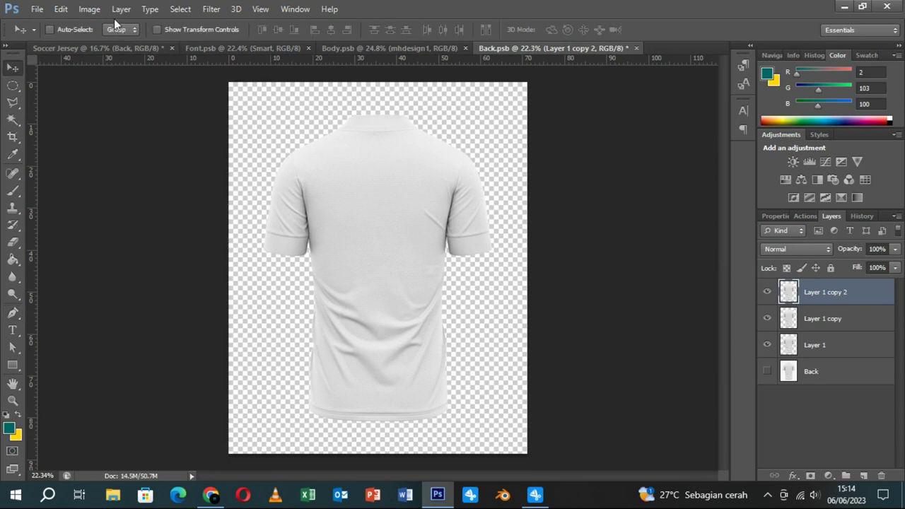
# - Darken the top jersey copy to near black with Brightness/Contrast and Curves
pyautogui.click(89, 8)
pyautogui.click(248, 38)
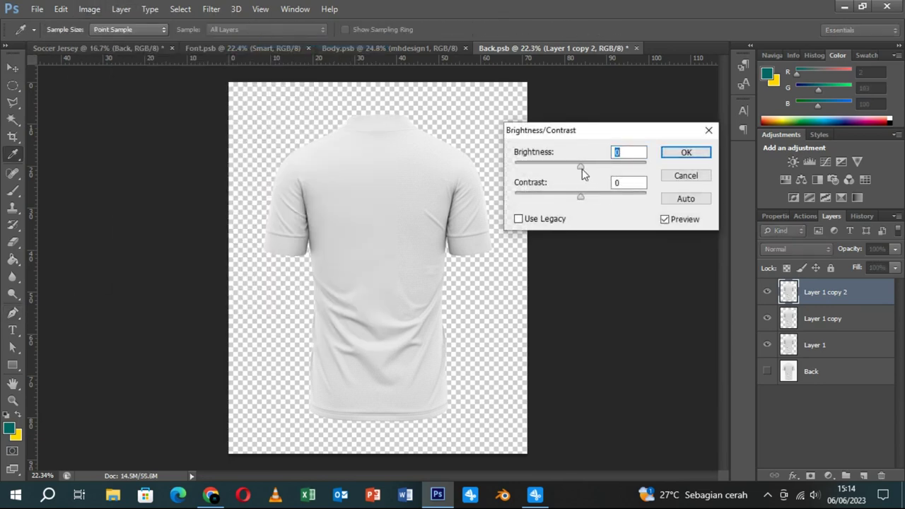
pyautogui.moveTo(582, 169); pyautogui.dragTo(515, 168)
pyautogui.click(672, 154)
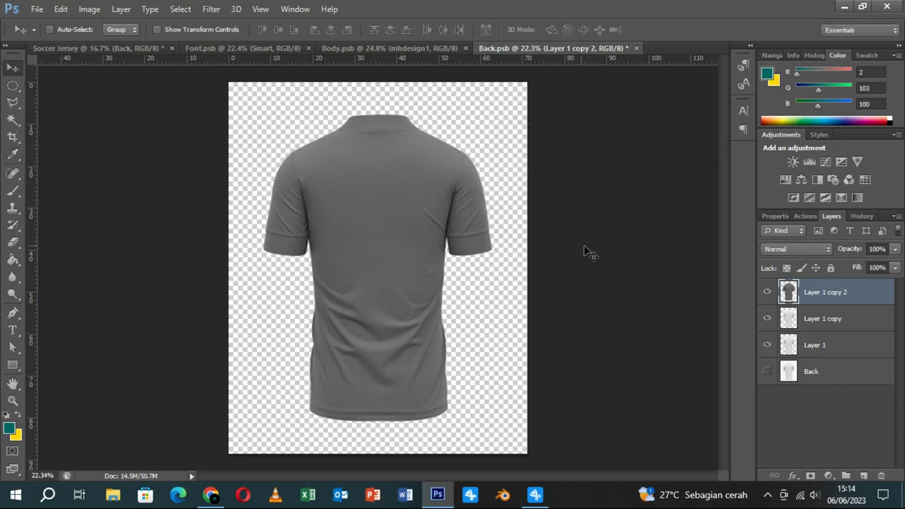
pyautogui.hotkey('ctrl', 'm')
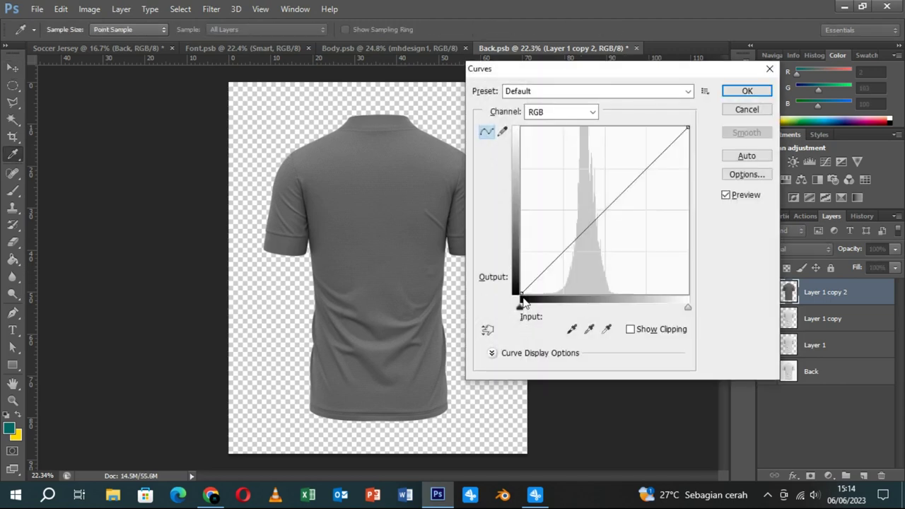
pyautogui.moveTo(521, 306); pyautogui.dragTo(568, 309)
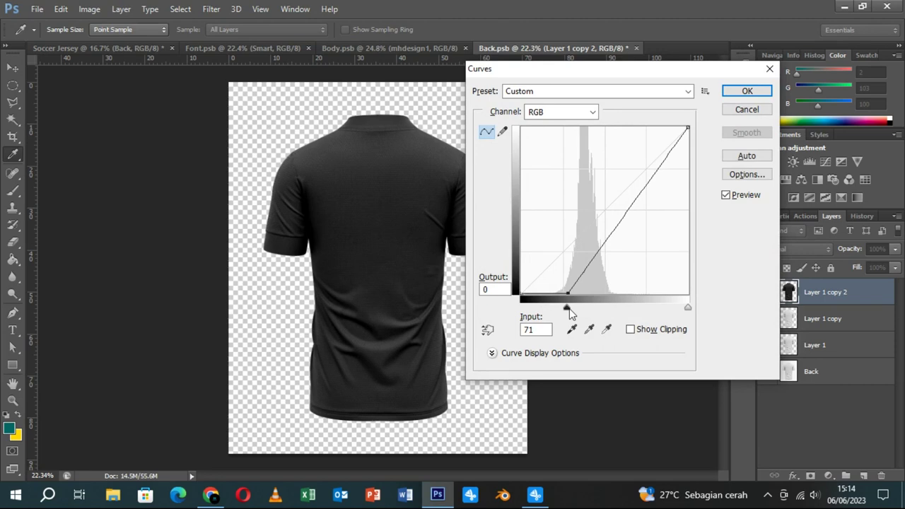
pyautogui.click(758, 96)
# - Set the dark copy's blend mode to Screen and Layer 1 copy to Multiply
pyautogui.press('v')
pyautogui.click(822, 252)
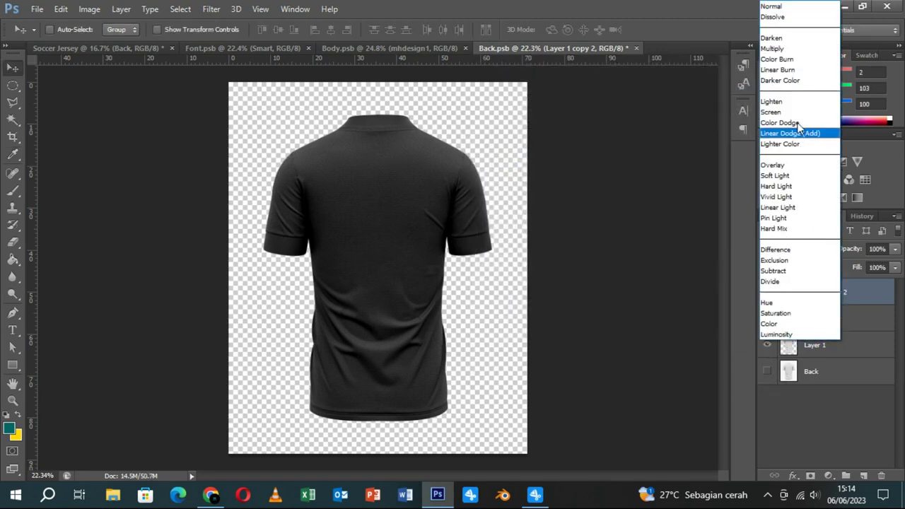
pyautogui.click(771, 111)
pyautogui.click(818, 320)
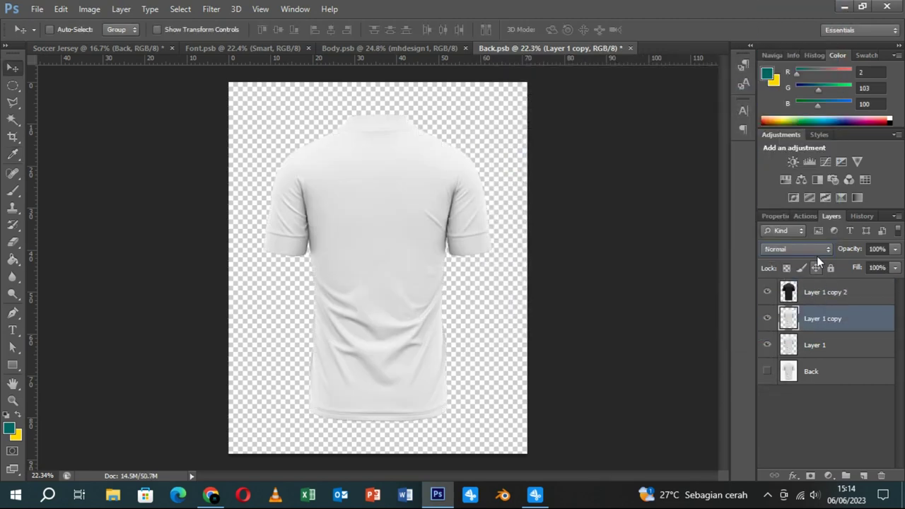
pyautogui.click(817, 253)
pyautogui.click(784, 49)
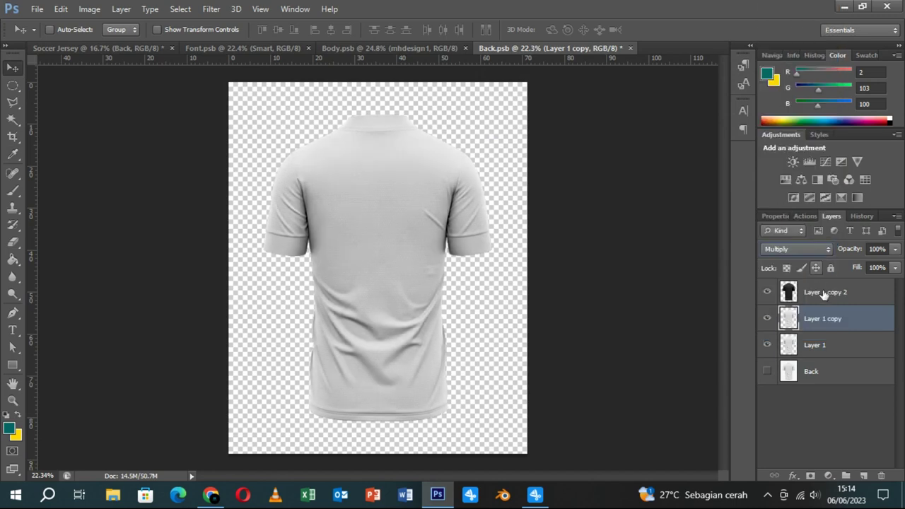
# - Group the two jersey copies, name the group 'Fix' and lock it
pyautogui.keyDown('ctrl'); pyautogui.click(825, 298); pyautogui.keyUp('ctrl')
pyautogui.hotkey('ctrl', 'g')
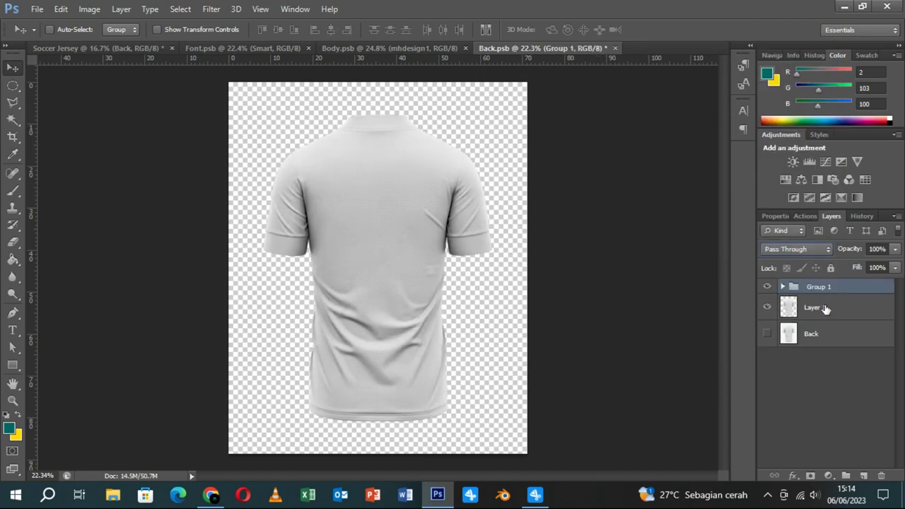
pyautogui.doubleClick(820, 288)
pyautogui.write('Fis')
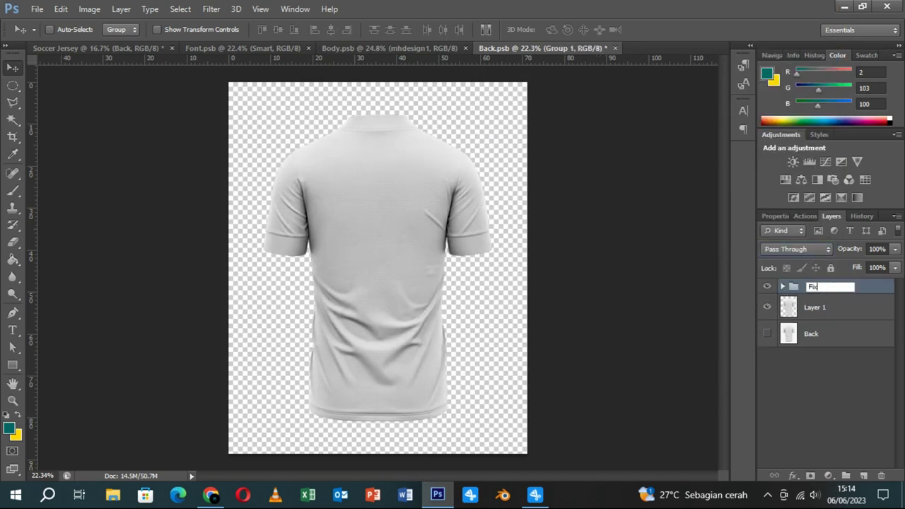
pyautogui.press('Return')
pyautogui.click(831, 268)
# - On Layer 1, start a Pen path with the first anchor at the lower-left hem
pyautogui.click(818, 308)
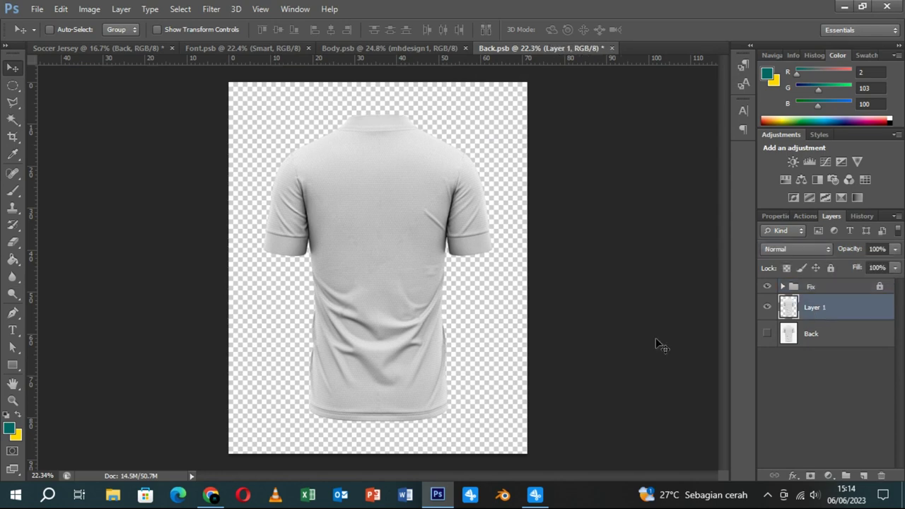
pyautogui.click(13, 314)
pyautogui.click(295, 418)
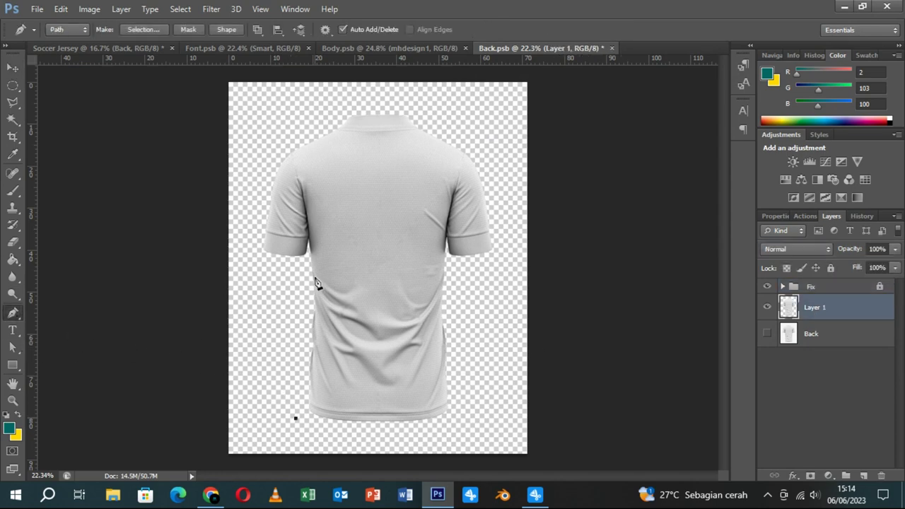
# - Start the Pen path at the left armpit and trace up the left sleeve seam and shoulder
pyautogui.click(306, 247)
pyautogui.scroll(5, 317, 247)
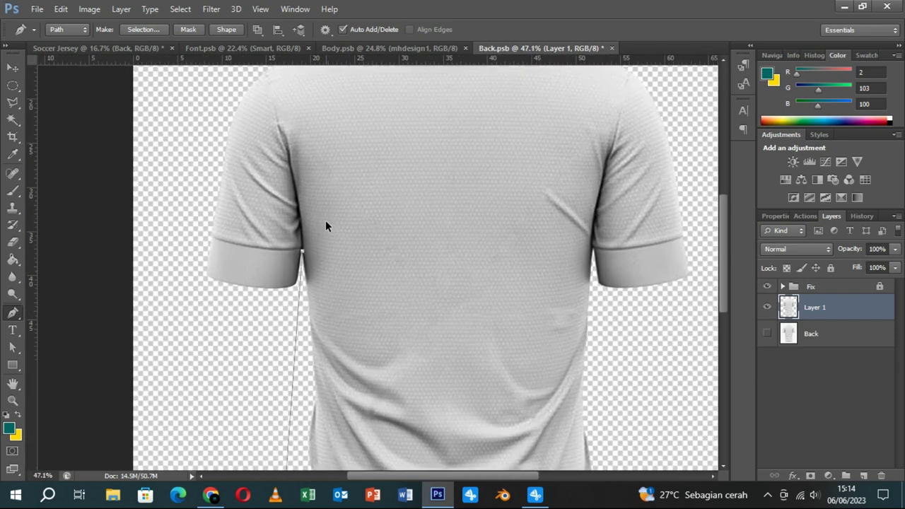
pyautogui.click(280, 143)
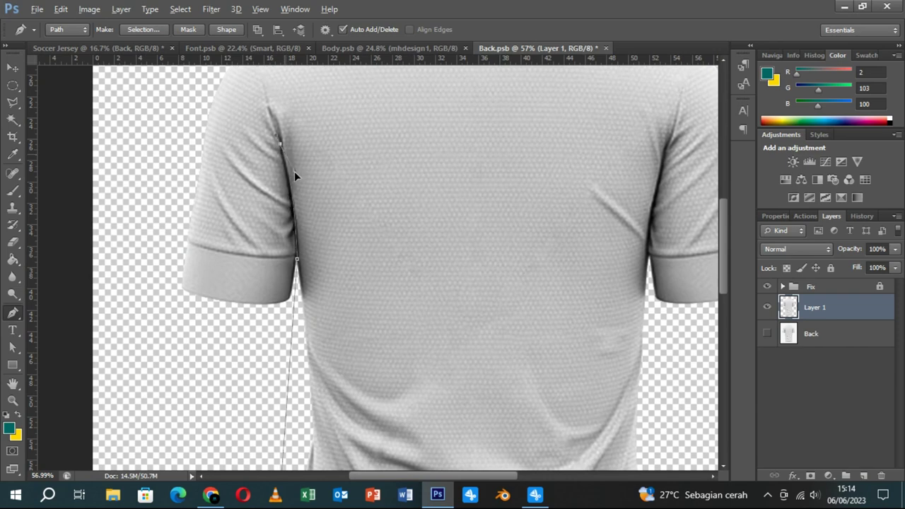
pyautogui.moveTo(307, 137); pyautogui.dragTo(349, 246)
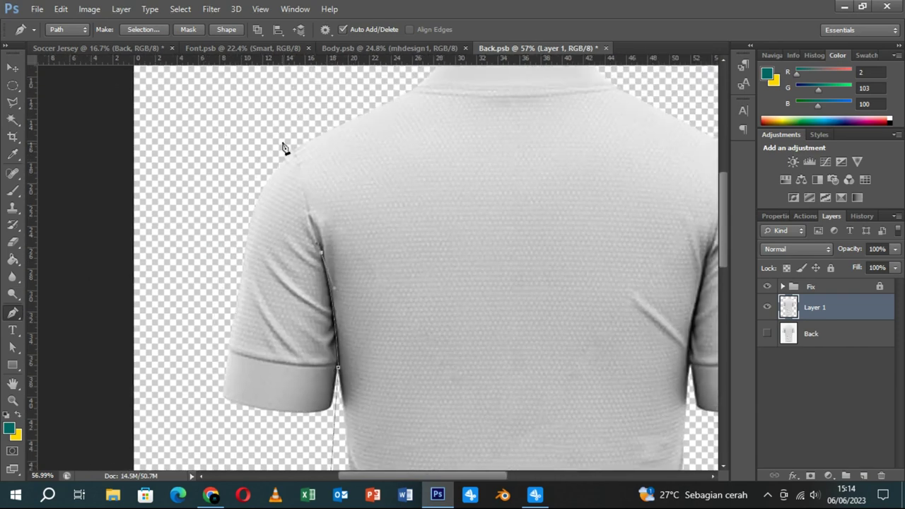
pyautogui.moveTo(280, 133); pyautogui.dragTo(301, 152)
pyautogui.moveTo(301, 156); pyautogui.dragTo(305, 155)
# - Continue the torso path across the collar, curving it to dip along the neckline
pyautogui.moveTo(483, 123); pyautogui.dragTo(400, 200)
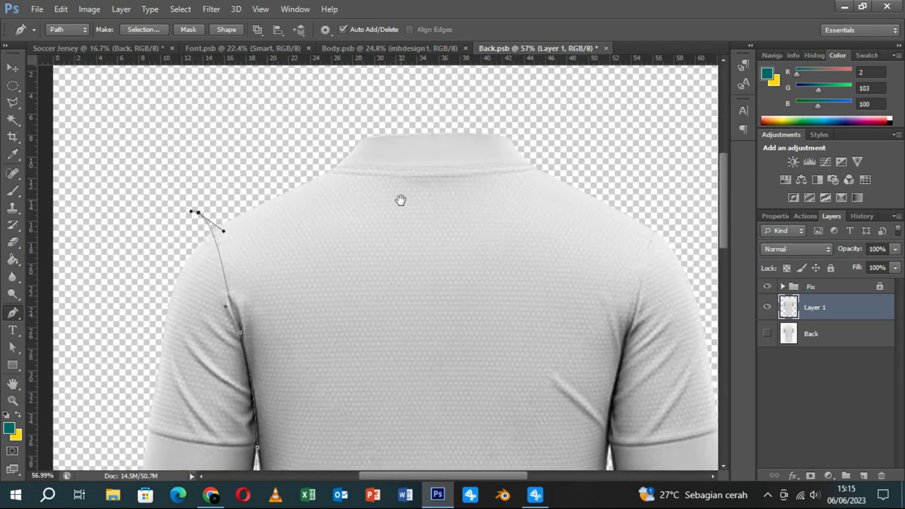
pyautogui.click(337, 169)
pyautogui.moveTo(527, 164); pyautogui.dragTo(553, 158)
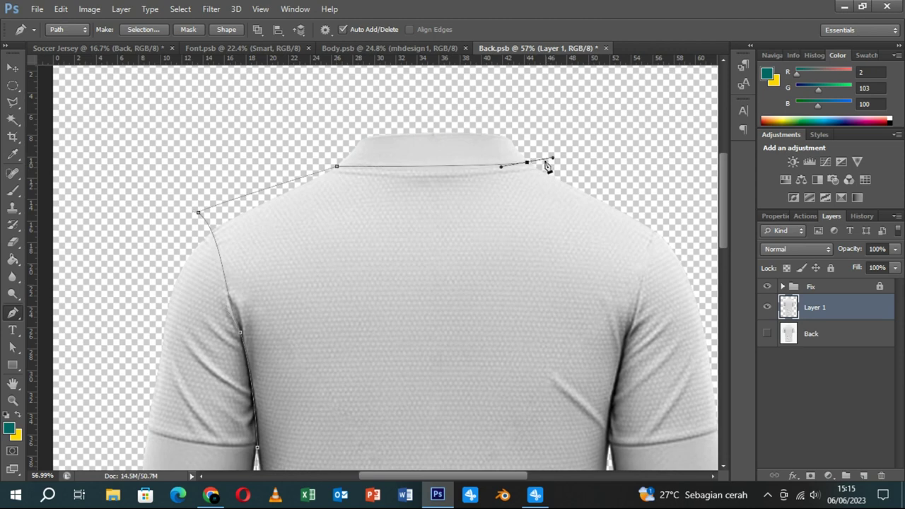
pyautogui.moveTo(501, 168); pyautogui.dragTo(436, 171)
pyautogui.keyDown('ctrl'); pyautogui.click(338, 166); pyautogui.keyUp('ctrl')
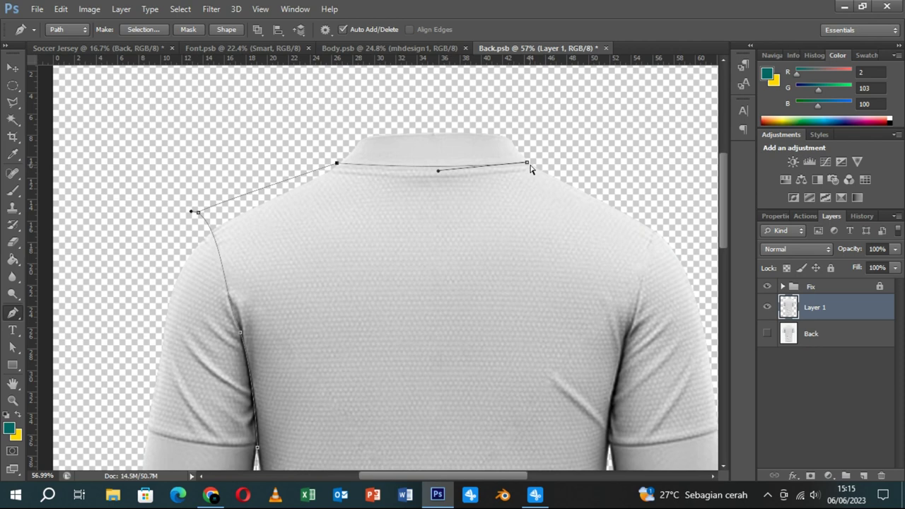
pyautogui.moveTo(528, 163); pyautogui.dragTo(530, 161)
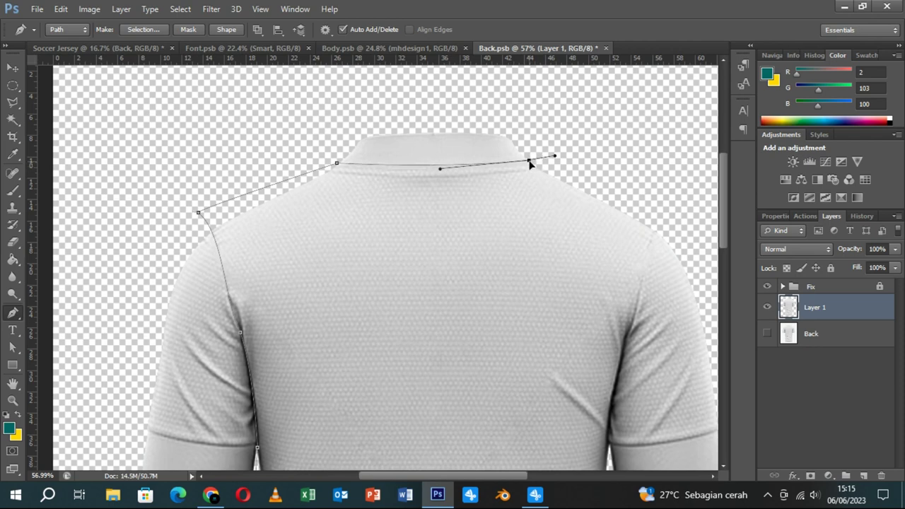
pyautogui.moveTo(439, 169); pyautogui.dragTo(439, 172)
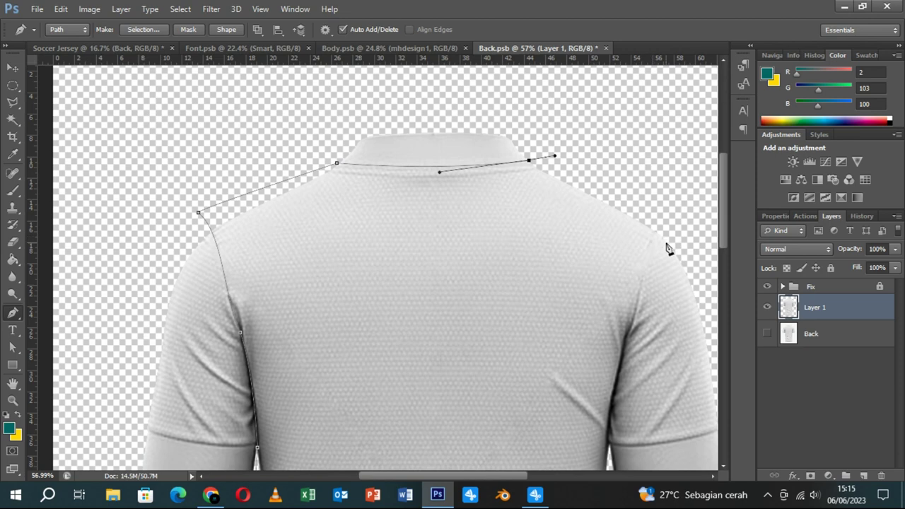
# - Trace the path over the right shoulder and down the right sleeve seam to the armpit
pyautogui.scroll(-2, 665, 248)
pyautogui.hscroll(4, 587, 212)
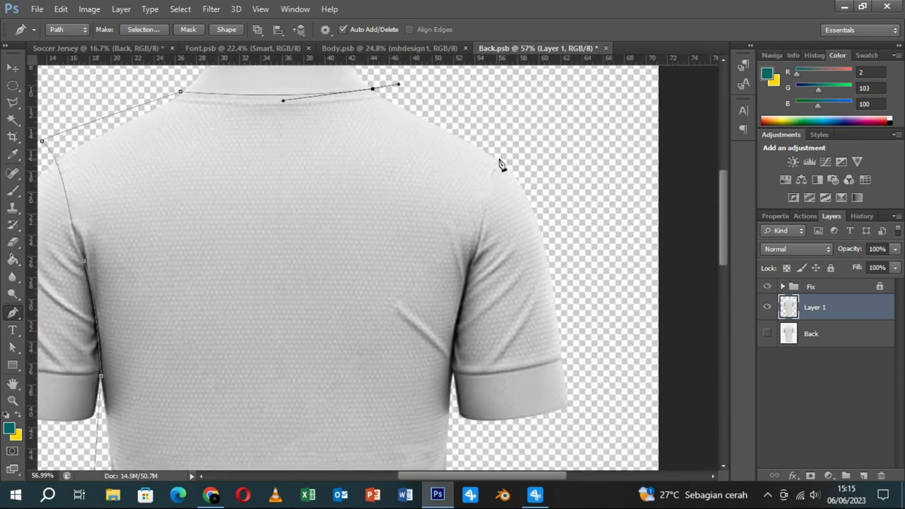
pyautogui.moveTo(499, 160); pyautogui.dragTo(496, 170)
pyautogui.moveTo(468, 274); pyautogui.dragTo(465, 287)
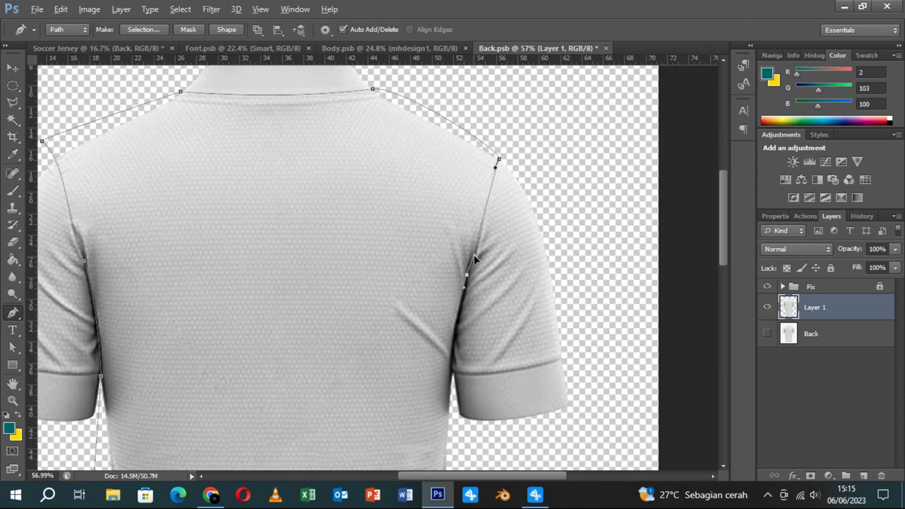
pyautogui.moveTo(493, 174); pyautogui.dragTo(487, 178)
pyautogui.scroll(-5, 461, 378)
pyautogui.moveTo(453, 265); pyautogui.dragTo(456, 306)
pyautogui.moveTo(454, 267); pyautogui.dragTo(443, 235)
# - Close the torso path along the bottom hem and make it a selection with feather 0
pyautogui.scroll(-2, 464, 398)
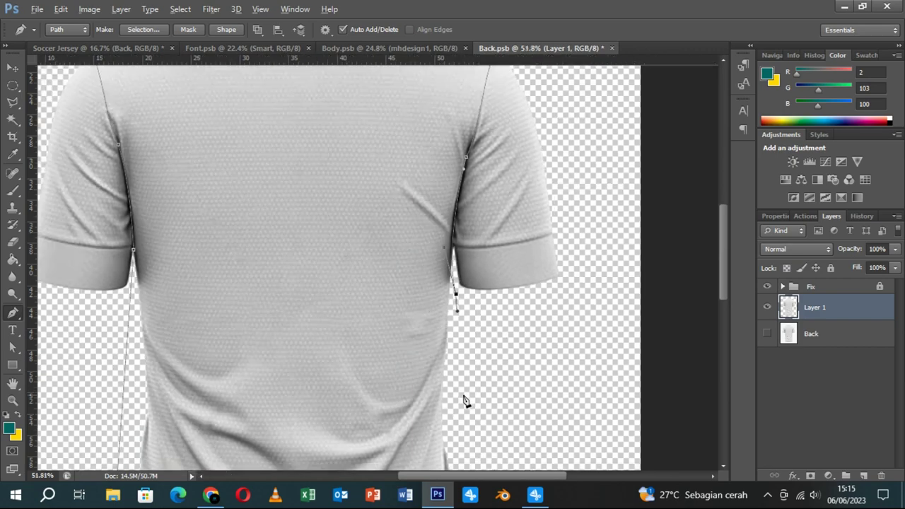
pyautogui.scroll(-3, 467, 396)
pyautogui.scroll(-1, 467, 396)
pyautogui.click(457, 402)
pyautogui.click(310, 393)
pyautogui.click(144, 29)
pyautogui.press('Return')
pyautogui.click(13, 119)
pyautogui.click(71, 115)
# - Tighten the torso selection with Quick Selection and add a #02e6df turquoise Solid Color fill layer
pyautogui.click(322, 323)
pyautogui.click(829, 476)
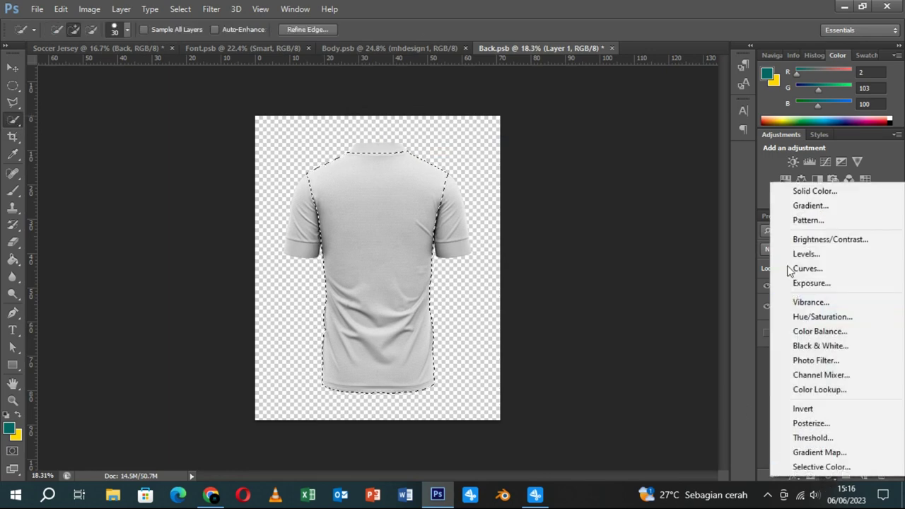
pyautogui.click(810, 191)
pyautogui.click(698, 142)
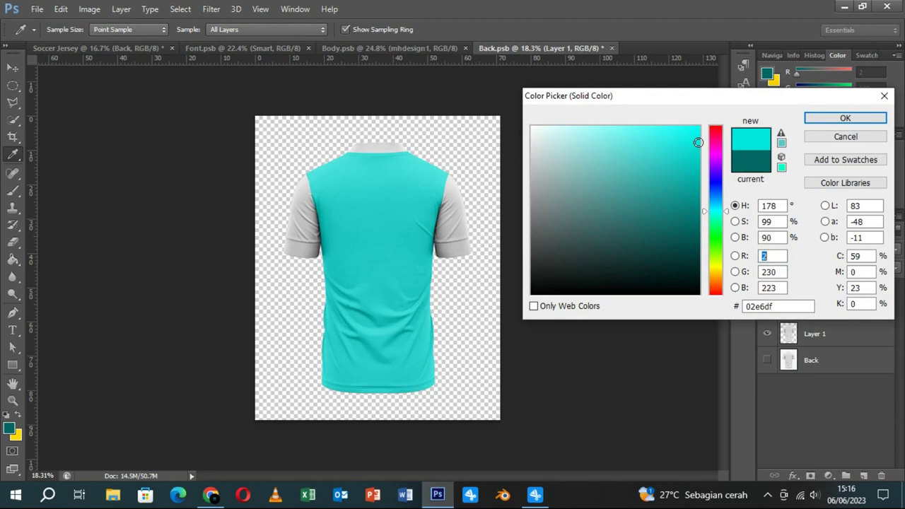
pyautogui.click(849, 118)
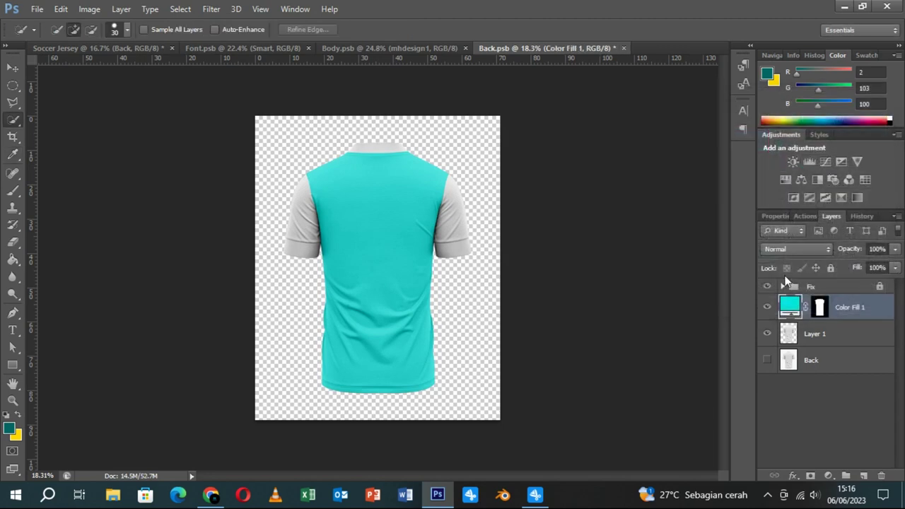
pyautogui.click(808, 331)
pyautogui.click(13, 312)
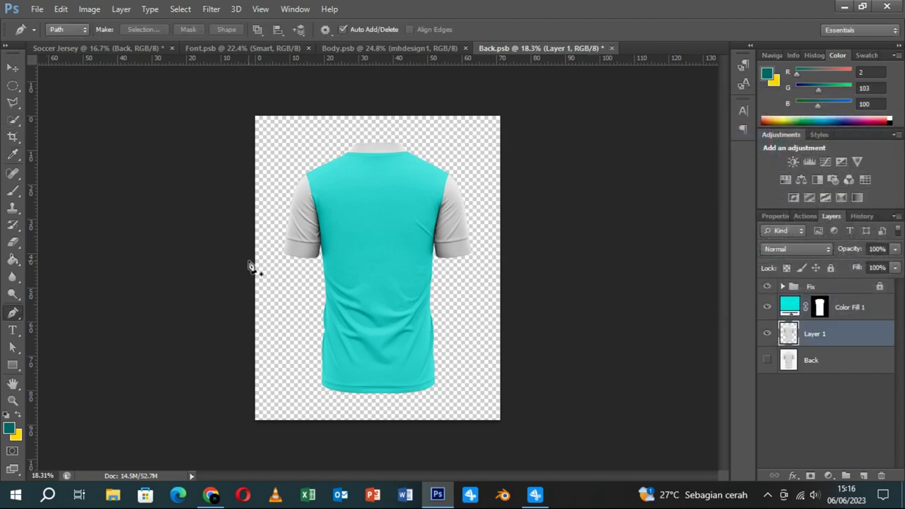
# - Trace a closed Pen path around the left sleeve from below it to above the shoulder
pyautogui.scroll(3, 275, 237)
pyautogui.scroll(3, 276, 237)
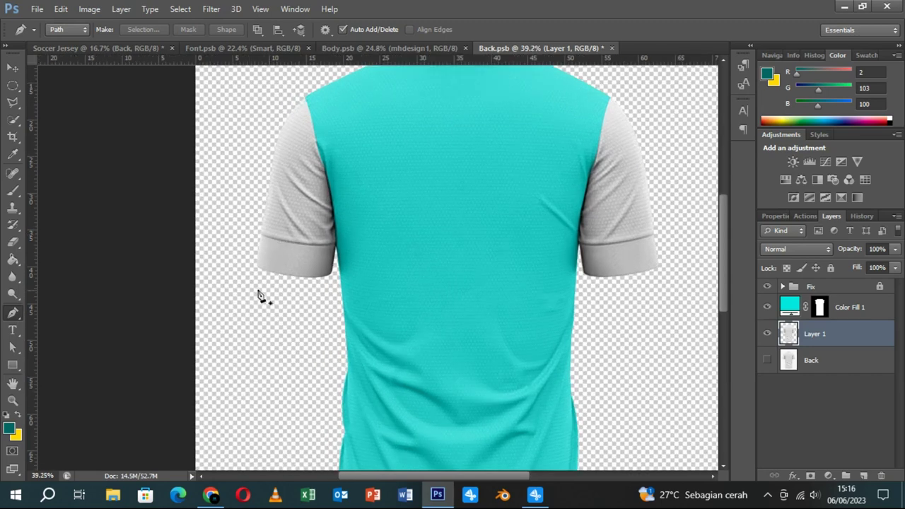
pyautogui.click(243, 270)
pyautogui.click(321, 291)
pyautogui.scroll(2, 370, 269)
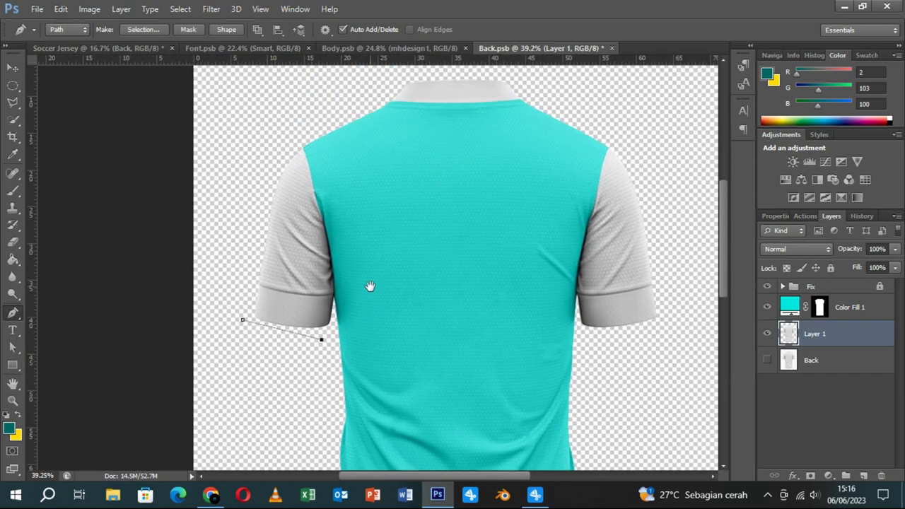
pyautogui.click(341, 249)
pyautogui.moveTo(267, 137); pyautogui.dragTo(219, 230)
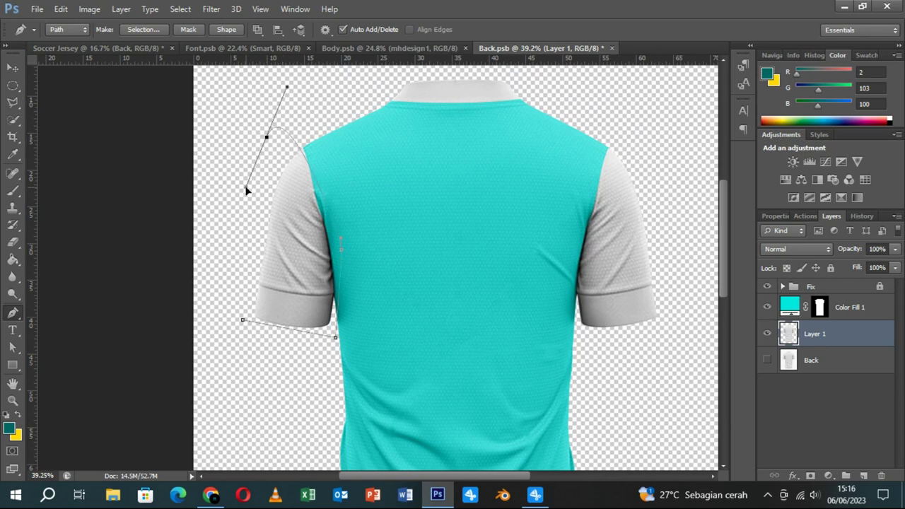
pyautogui.click(242, 322)
# - Turn the sleeve path into a selection and trim it to the sleeve with Quick Selection
pyautogui.rightClick(245, 327)
pyautogui.click(275, 362)
pyautogui.click(521, 141)
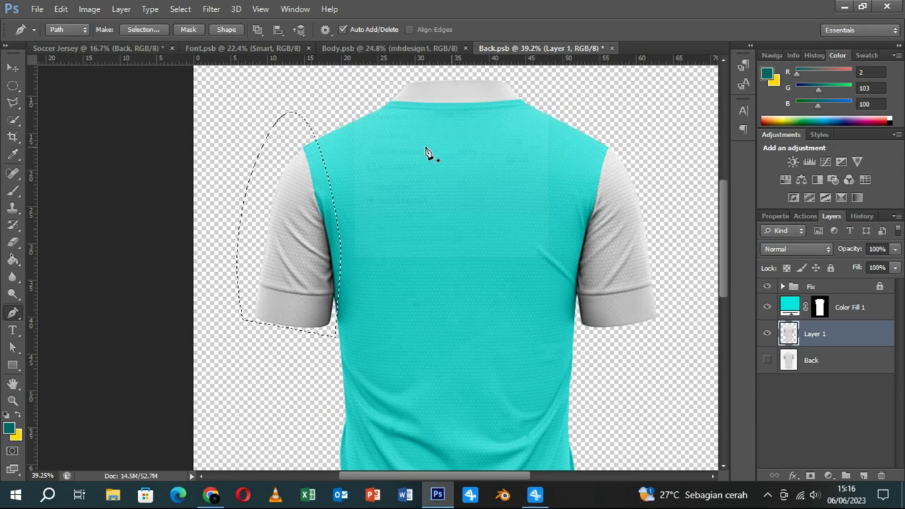
pyautogui.click(13, 119)
pyautogui.keyDown('ctrl'); pyautogui.keyDown('alt'); pyautogui.keyDown('shift'); pyautogui.click(789, 333); pyautogui.keyUp('shift'); pyautogui.keyUp('alt'); pyautogui.keyUp('ctrl')
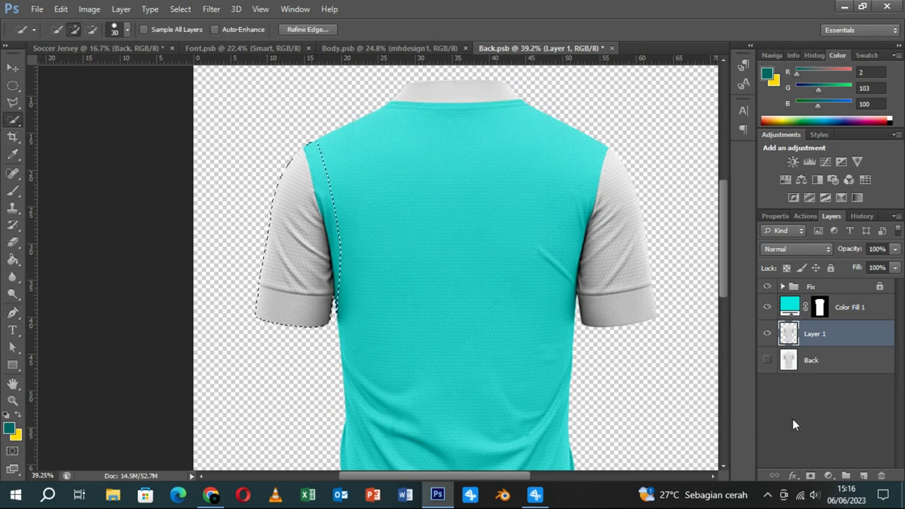
# - Add a dark teal Solid Color fill layer (Color Fill 2) to the left sleeve
pyautogui.click(829, 475)
pyautogui.click(815, 188)
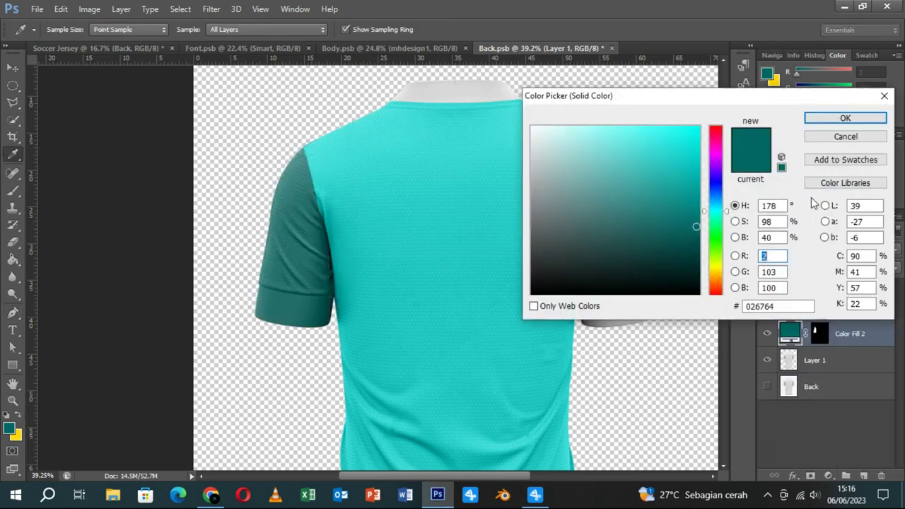
pyautogui.click(697, 143)
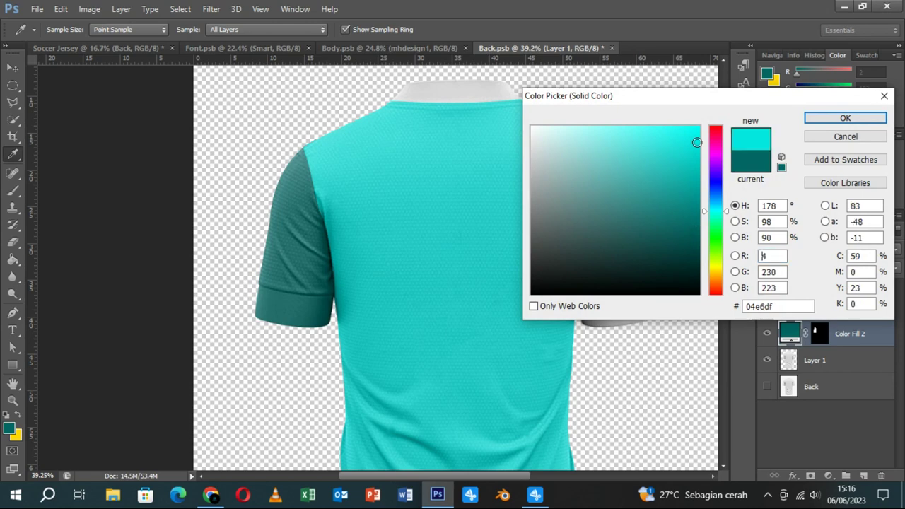
pyautogui.click(825, 138)
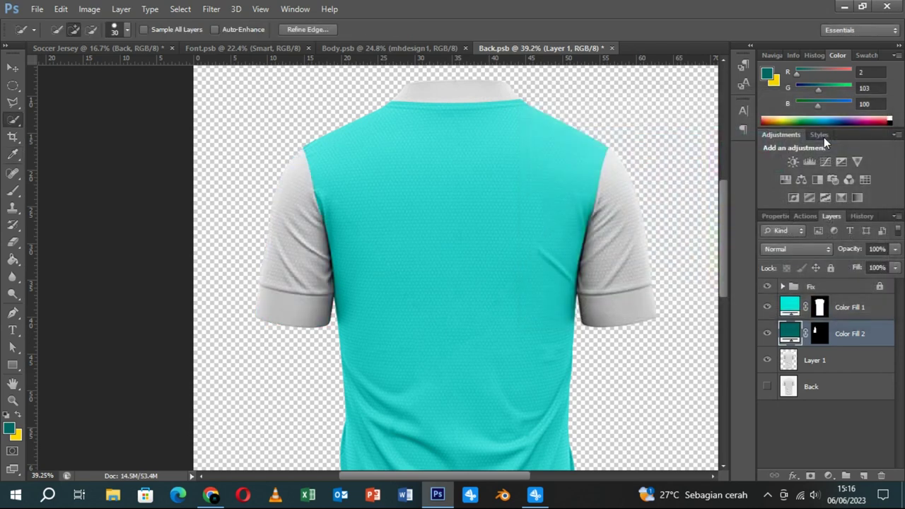
pyautogui.click(829, 476)
pyautogui.click(818, 193)
pyautogui.click(871, 118)
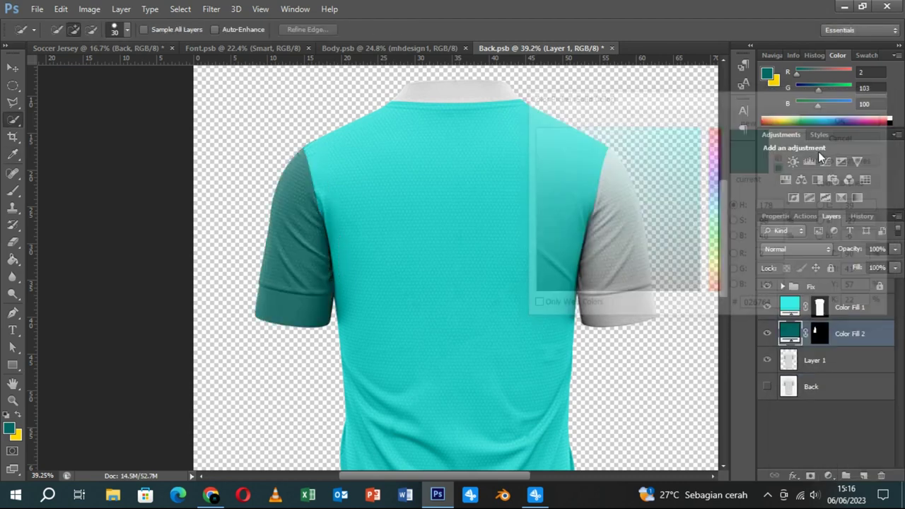
# - Erase the turquoise body area from Color Fill 2's mask, then deselect
pyautogui.click(799, 362)
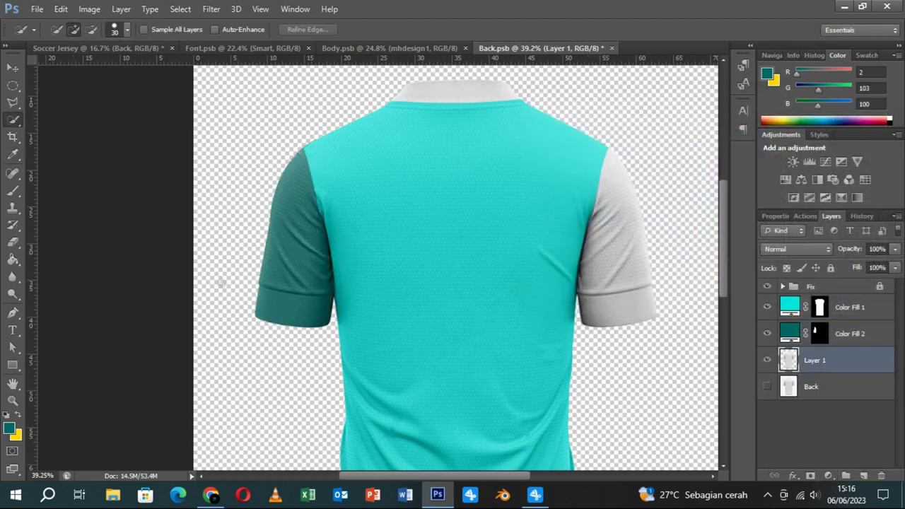
pyautogui.click(820, 307)
pyautogui.keyDown('ctrl'); pyautogui.click(815, 334); pyautogui.keyUp('ctrl')
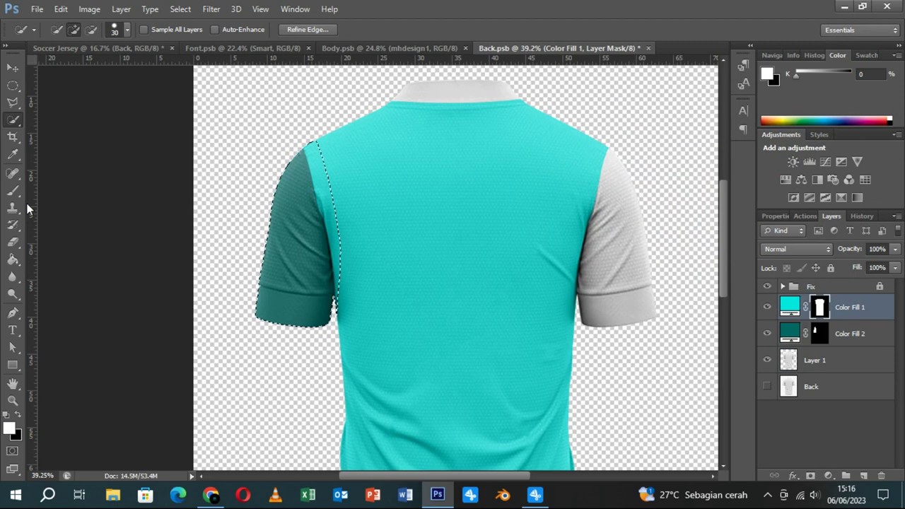
pyautogui.click(13, 242)
pyautogui.keyDown('ctrl'); pyautogui.click(821, 307); pyautogui.keyUp('ctrl')
pyautogui.click(820, 333)
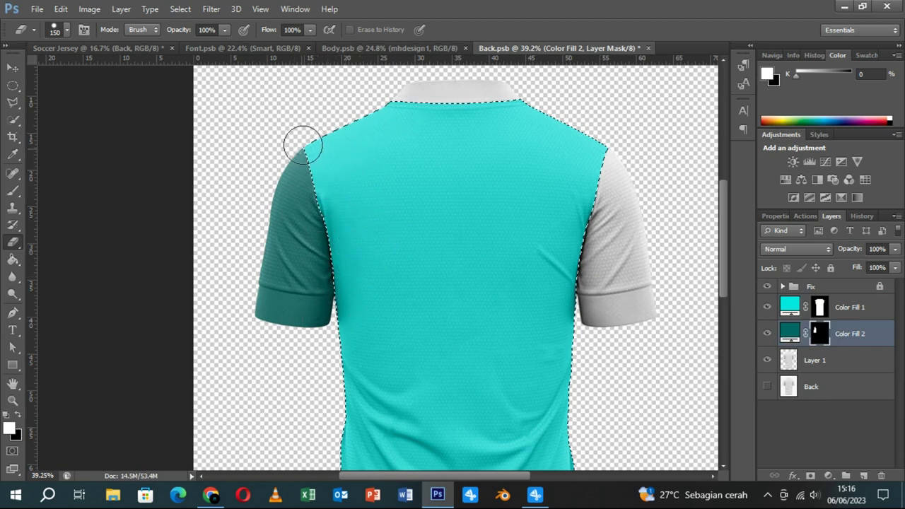
pyautogui.hotkey('ctrl', 'd')
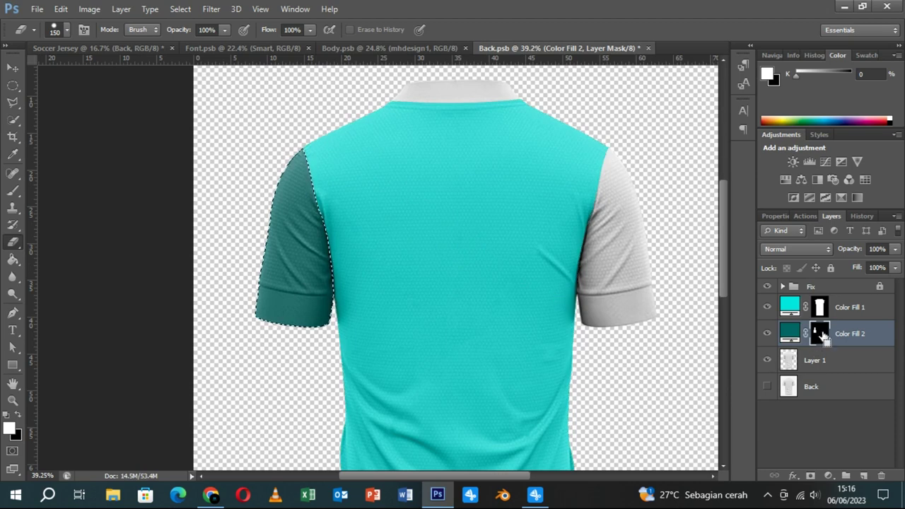
pyautogui.click(815, 360)
pyautogui.click(13, 313)
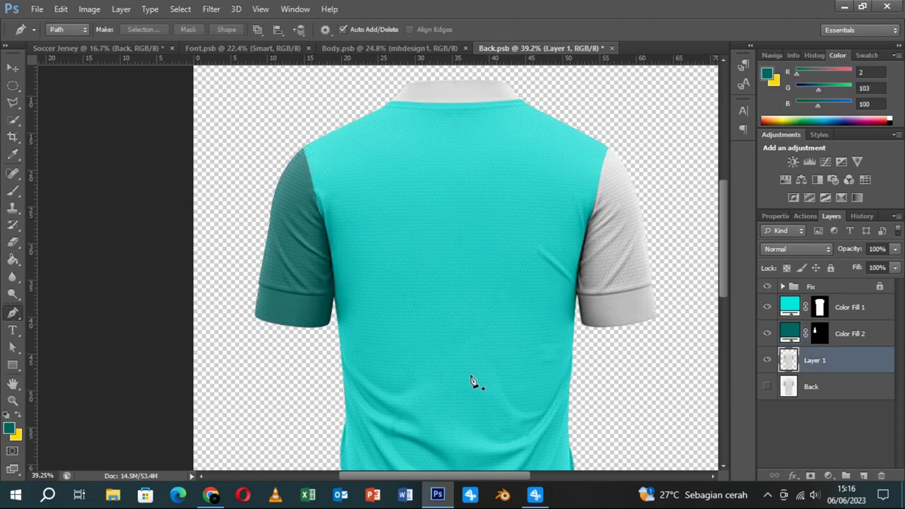
# - Outline the right sleeve with a closed Pen path and turn it into a selection
pyautogui.click(661, 316)
pyautogui.moveTo(575, 327); pyautogui.dragTo(578, 348)
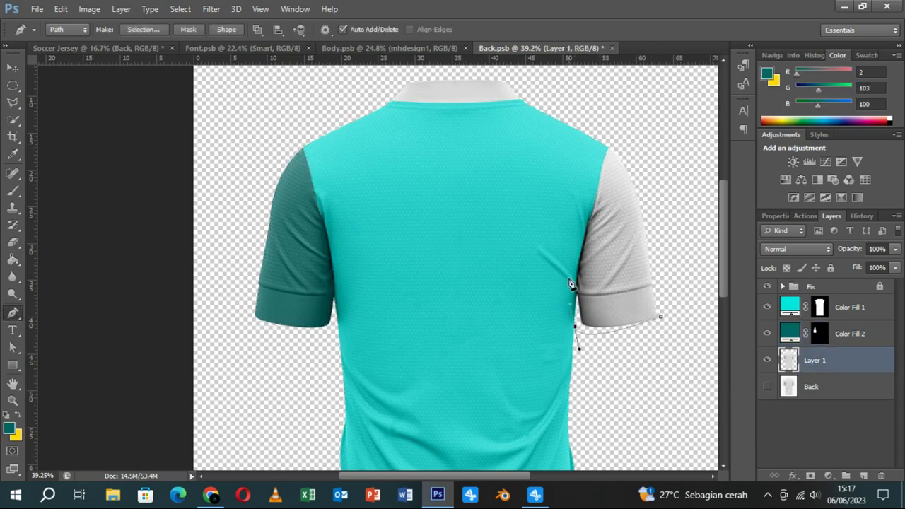
pyautogui.click(662, 320)
pyautogui.moveTo(612, 146); pyautogui.dragTo(636, 115)
pyautogui.click(666, 322)
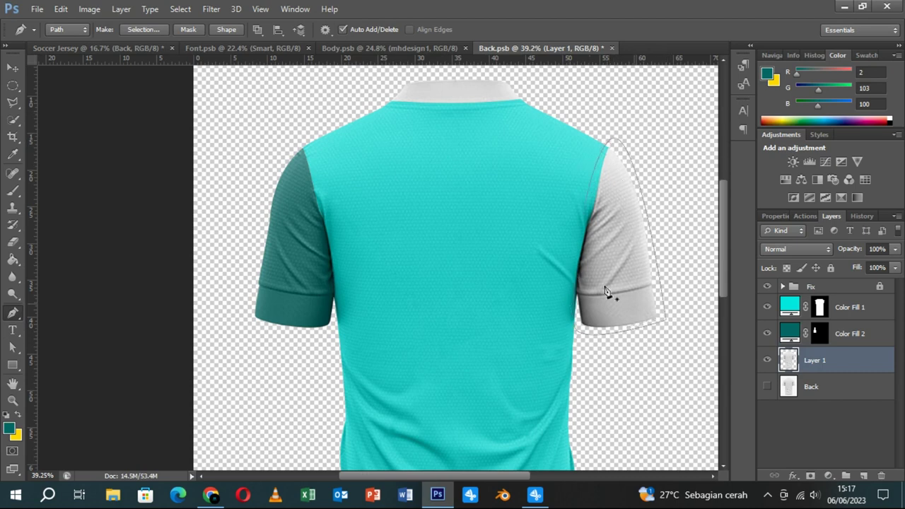
pyautogui.click(160, 30)
pyautogui.click(520, 139)
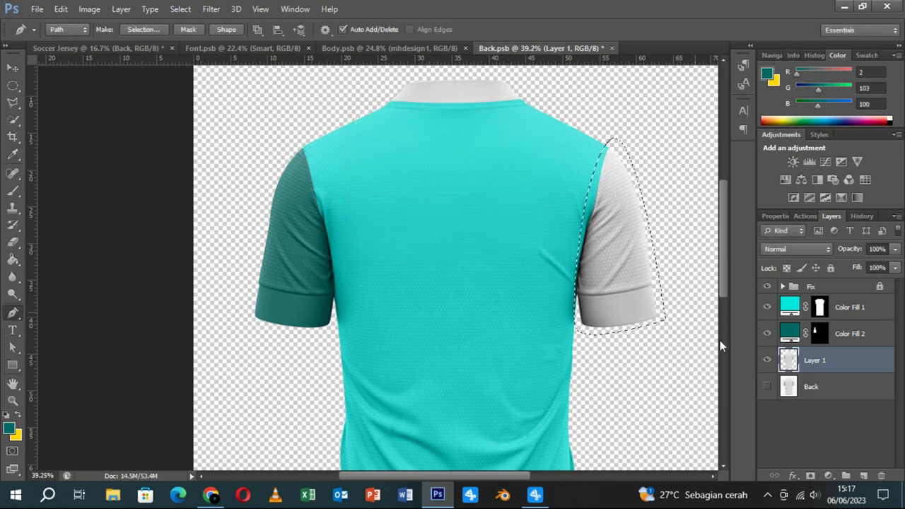
pyautogui.click(13, 120)
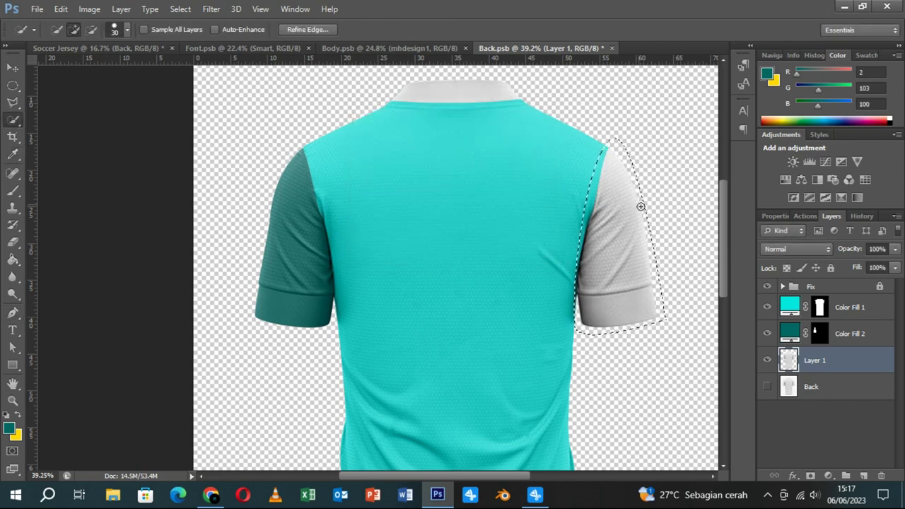
# - Fill the right sleeve dark teal (Color Fill 3) and erase the body overlap from its mask
pyautogui.click(829, 475)
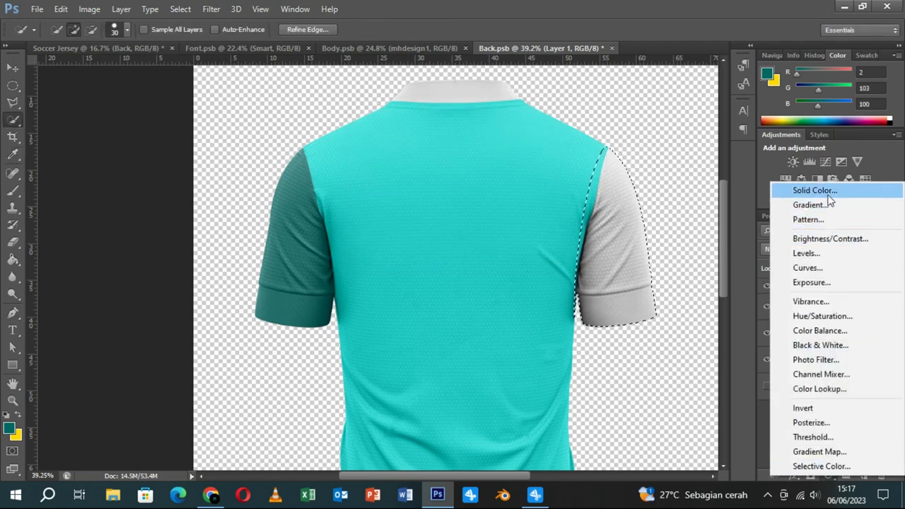
pyautogui.click(820, 191)
pyautogui.click(821, 120)
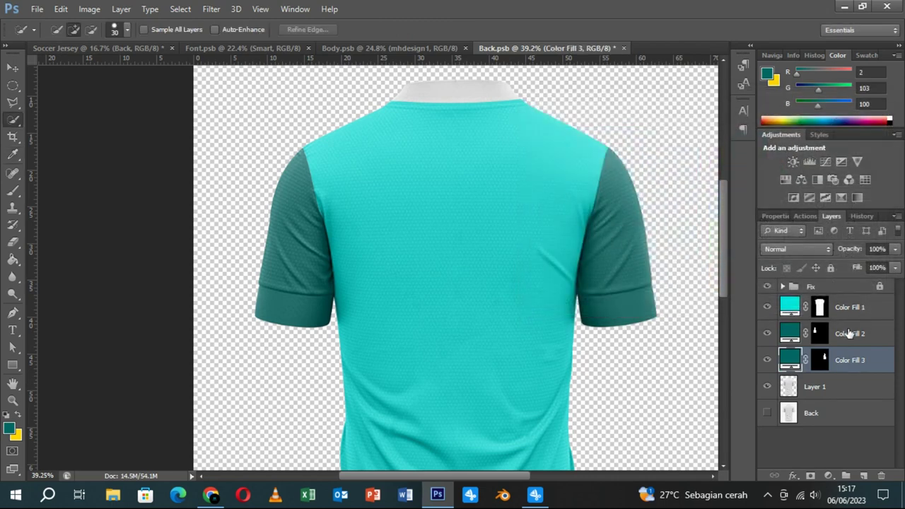
pyautogui.keyDown('ctrl'); pyautogui.click(821, 311); pyautogui.keyUp('ctrl')
pyautogui.click(819, 360)
pyautogui.press('d')
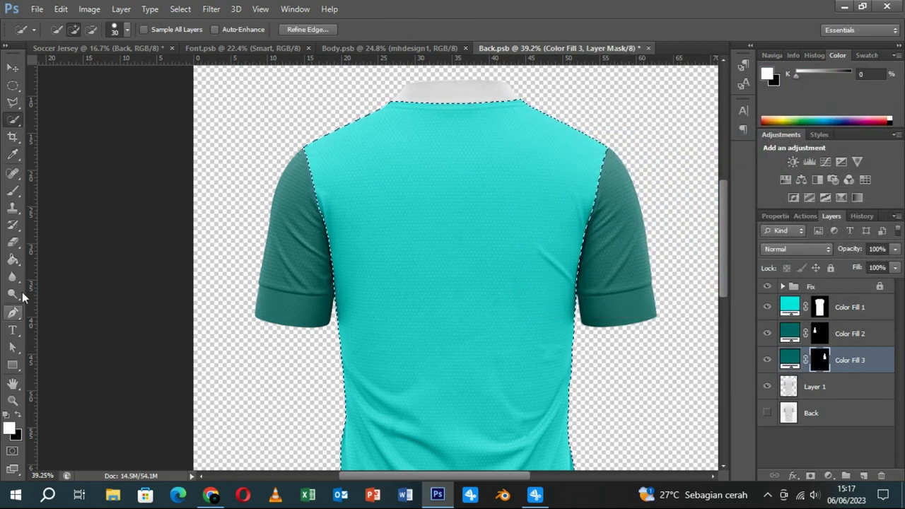
pyautogui.click(12, 243)
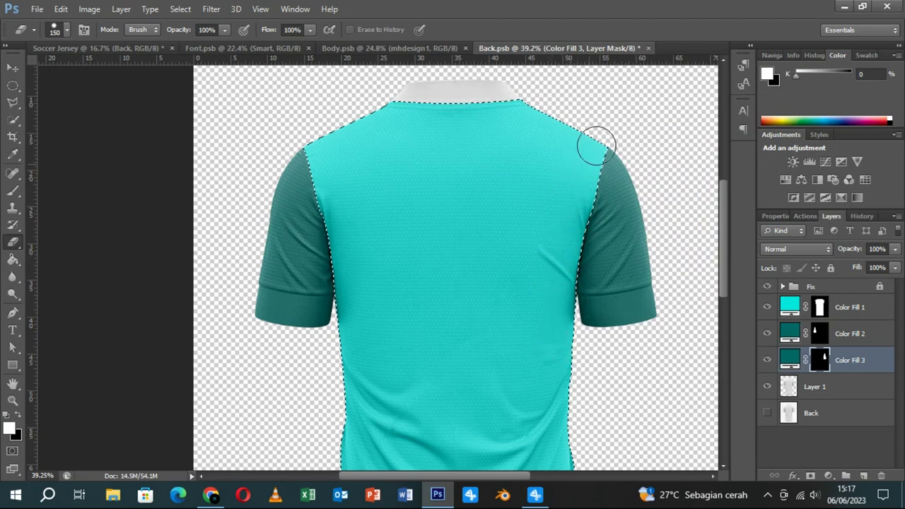
pyautogui.hotkey('ctrl', 'd')
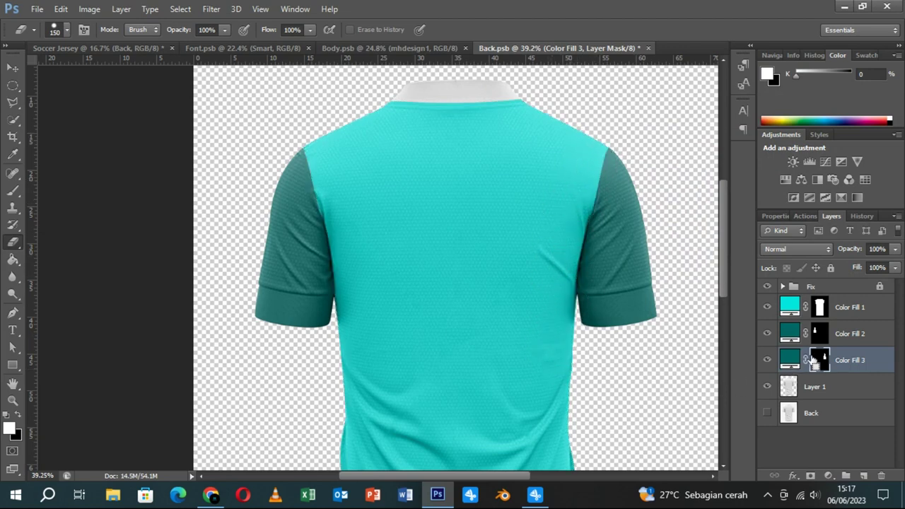
pyautogui.click(812, 387)
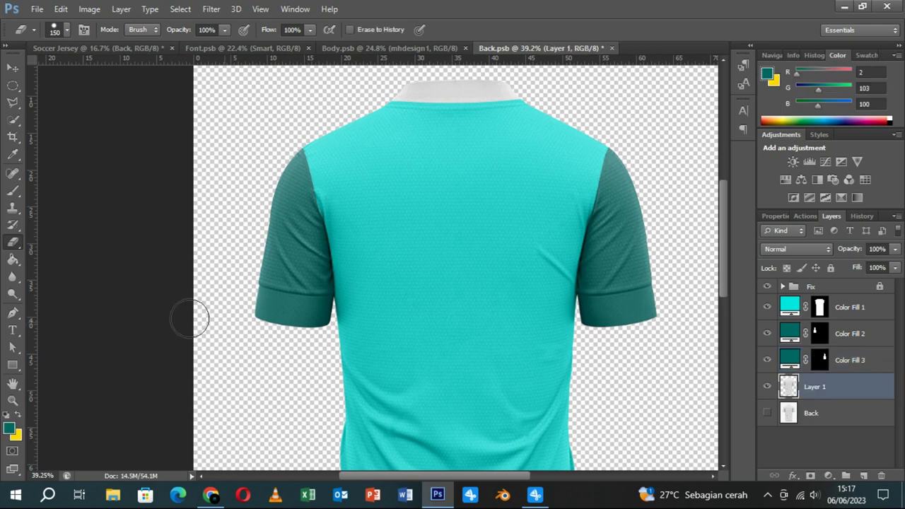
# - Zoom in and trace a closed Pen outline around the left cuff
pyautogui.click(12, 312)
pyautogui.scroll(1, 275, 309)
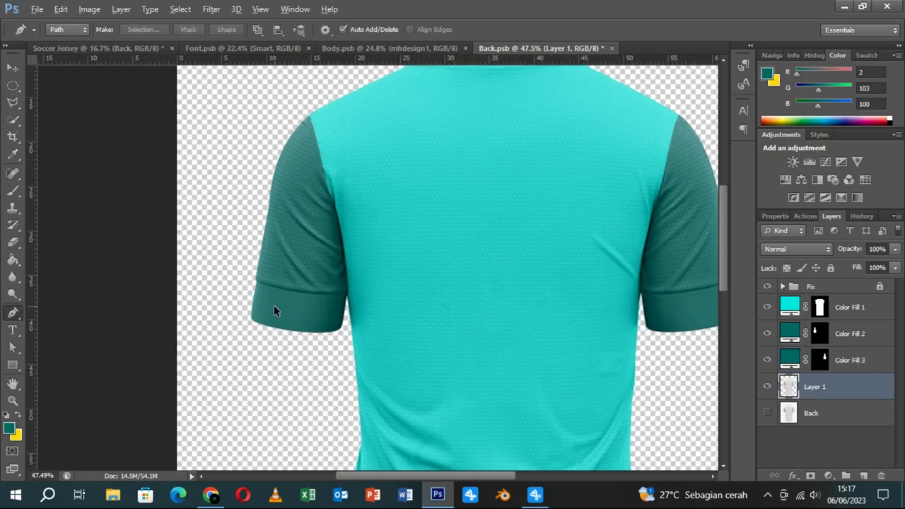
pyautogui.scroll(1, 275, 310)
pyautogui.scroll(1, 276, 310)
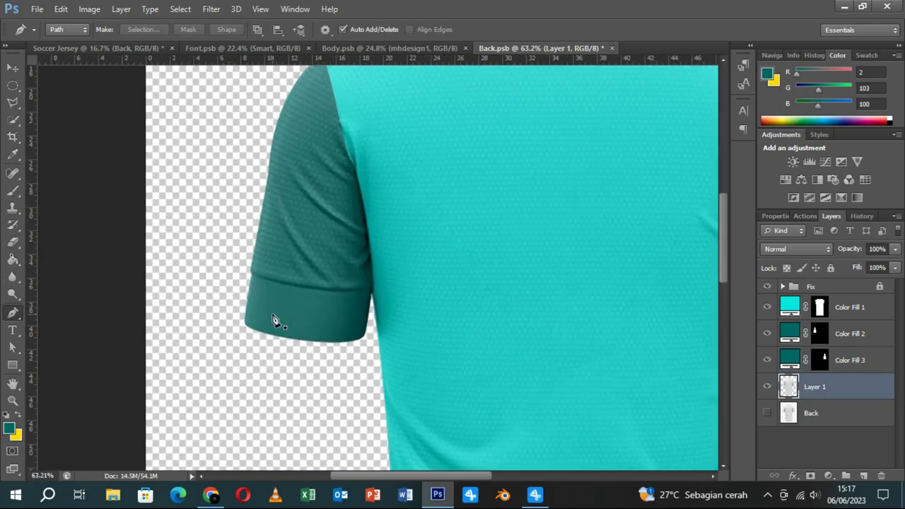
pyautogui.click(247, 273)
pyautogui.moveTo(373, 291)
pyautogui.mouseDown()
pyautogui.moveTo(395, 287)
pyautogui.moveTo(327, 300)
pyautogui.mouseUp()
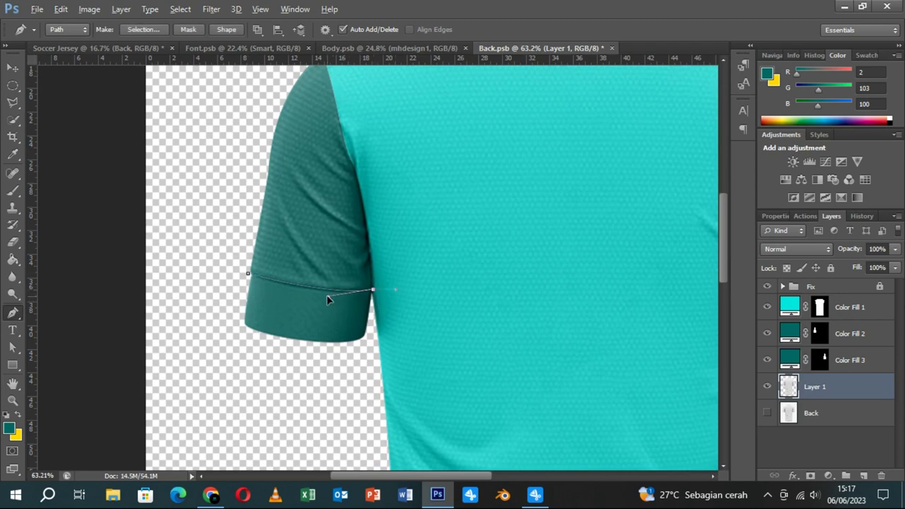
pyautogui.moveTo(233, 331); pyautogui.dragTo(234, 291)
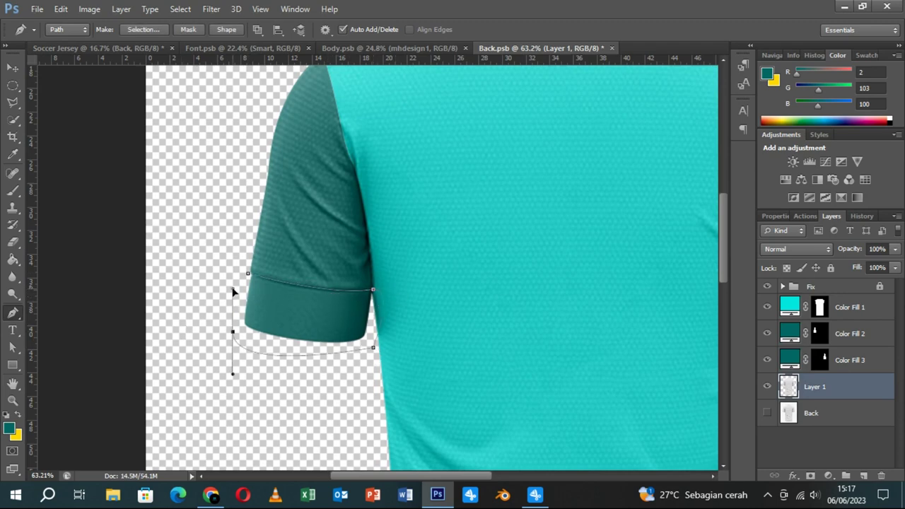
pyautogui.click(248, 275)
# - Outline the right cuff and turn both cuff outlines into a selection
pyautogui.moveTo(521, 319); pyautogui.dragTo(257, 301)
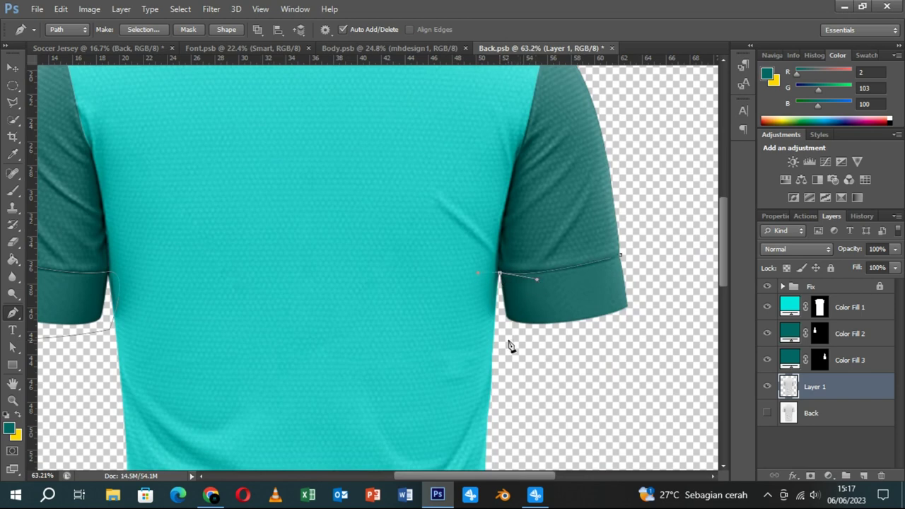
pyautogui.moveTo(634, 310); pyautogui.dragTo(640, 286)
pyautogui.click(623, 257)
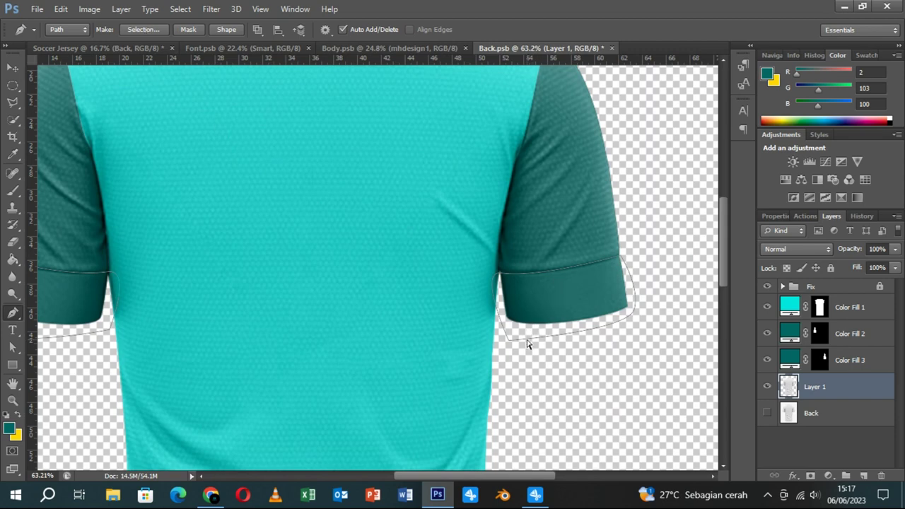
pyautogui.click(134, 30)
pyautogui.click(527, 141)
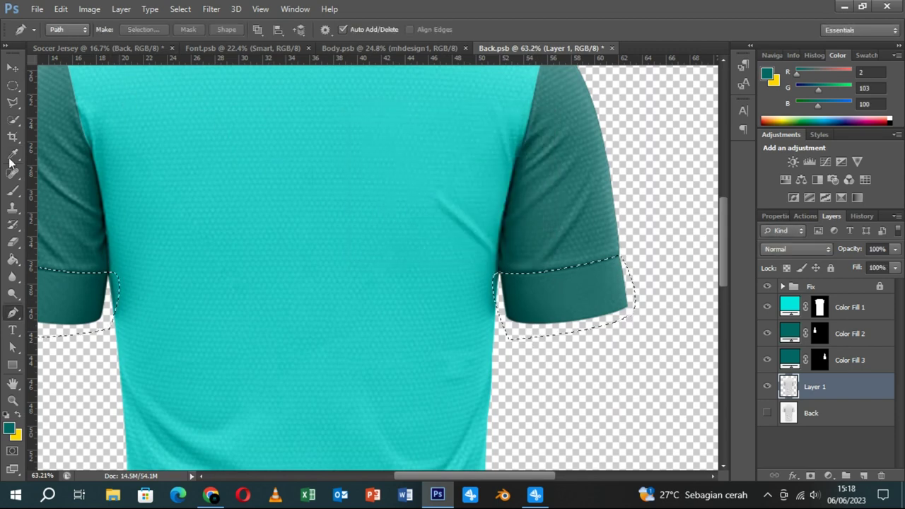
pyautogui.click(12, 119)
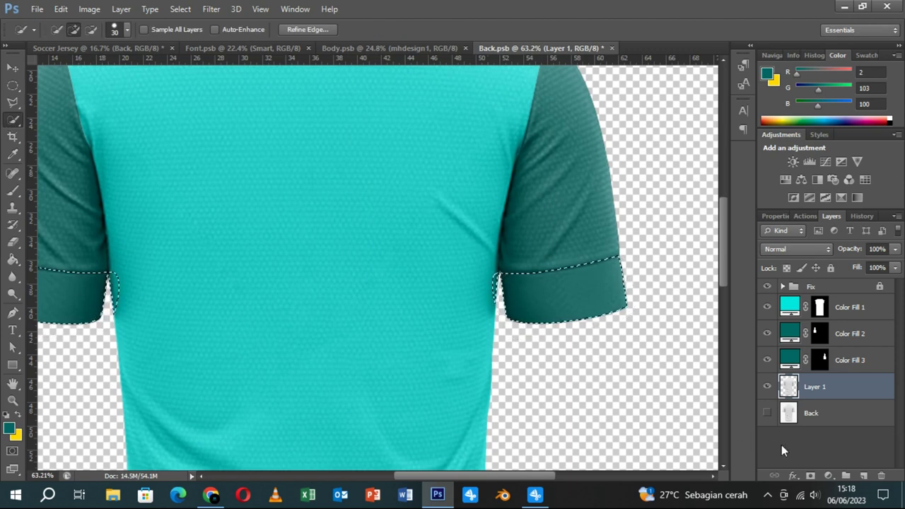
pyautogui.click(829, 476)
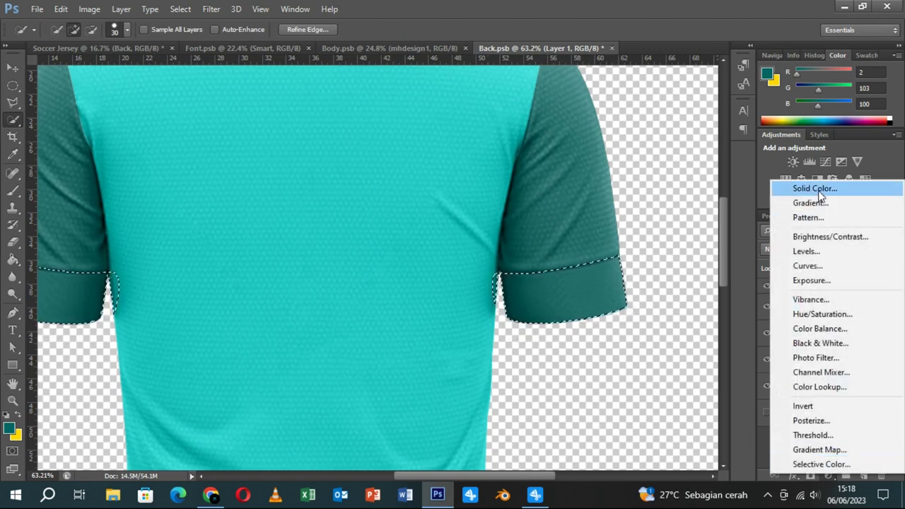
# - Fill the cuffs yellow (Color Fill 4) above Color Fill 2, erasing body overlap from its mask
pyautogui.click(814, 188)
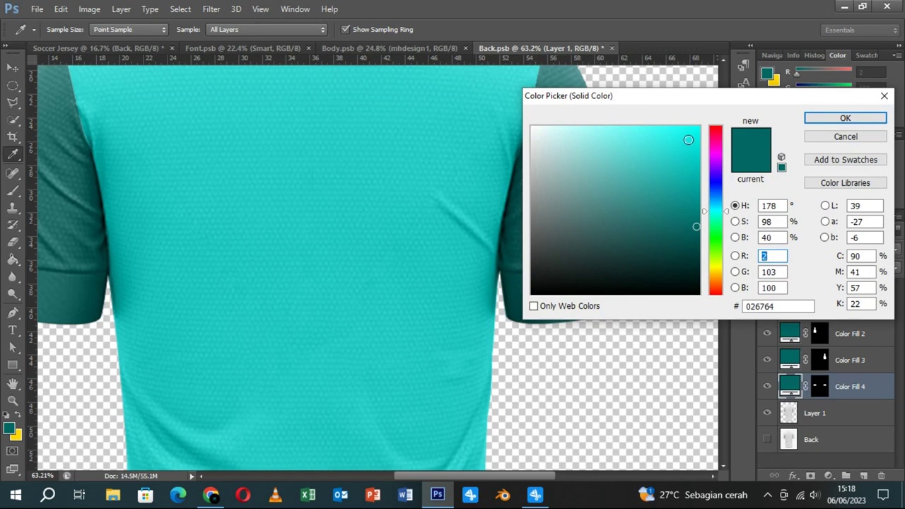
pyautogui.click(774, 80)
pyautogui.click(820, 118)
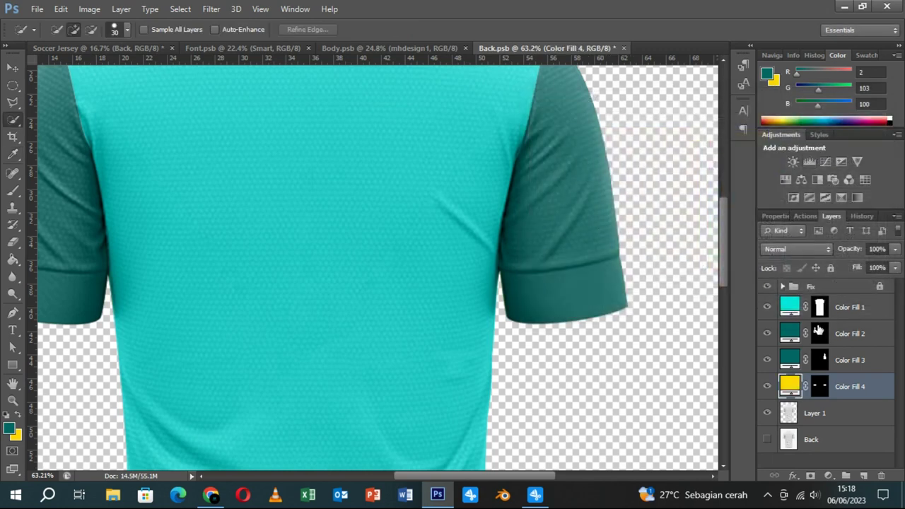
pyautogui.moveTo(846, 392); pyautogui.dragTo(845, 345)
pyautogui.keyDown('ctrl'); pyautogui.click(821, 311); pyautogui.keyUp('ctrl')
pyautogui.click(819, 333)
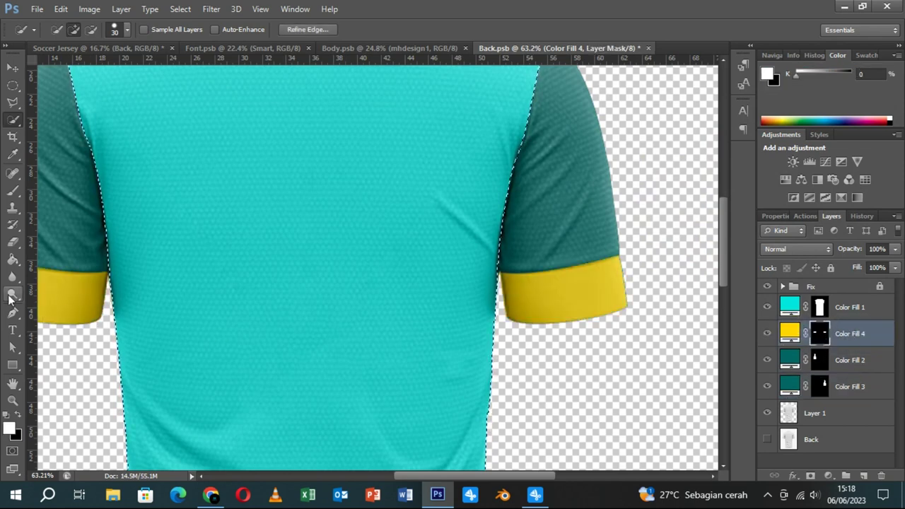
pyautogui.click(13, 242)
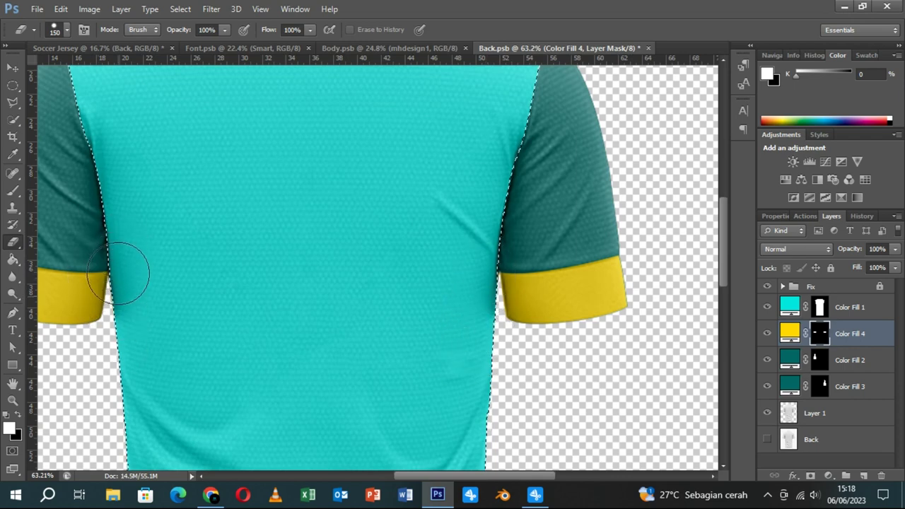
pyautogui.hotkey('ctrl', 'd')
pyautogui.scroll(-2, 584, 348)
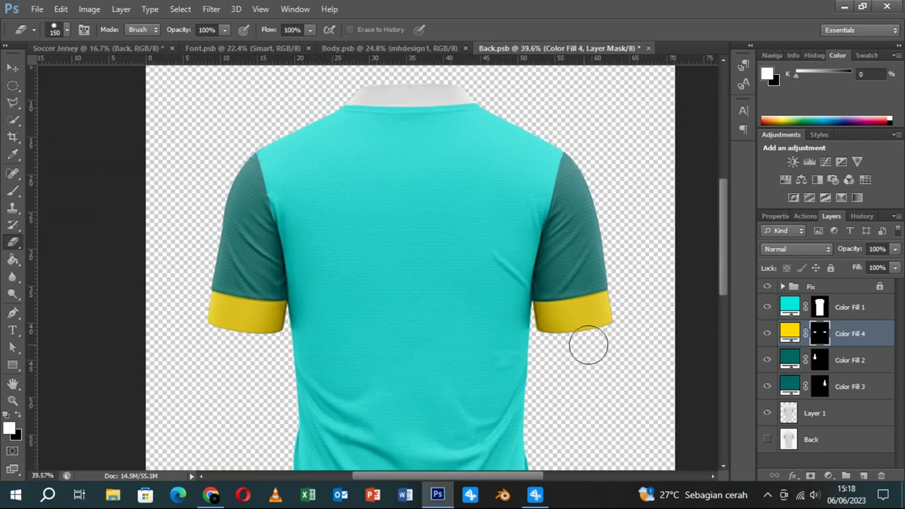
pyautogui.click(875, 416)
# - Outline the collar with the Pen, make it a selection and refine it with Quick Selection
pyautogui.click(13, 315)
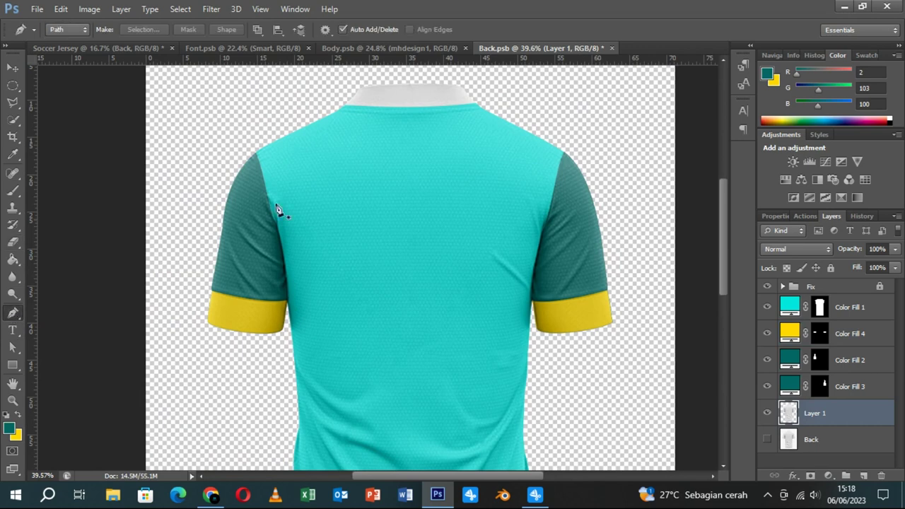
pyautogui.moveTo(277, 208); pyautogui.dragTo(334, 245)
pyautogui.moveTo(481, 187); pyautogui.dragTo(528, 297)
pyautogui.moveTo(330, 186); pyautogui.dragTo(317, 175)
pyautogui.click(137, 28)
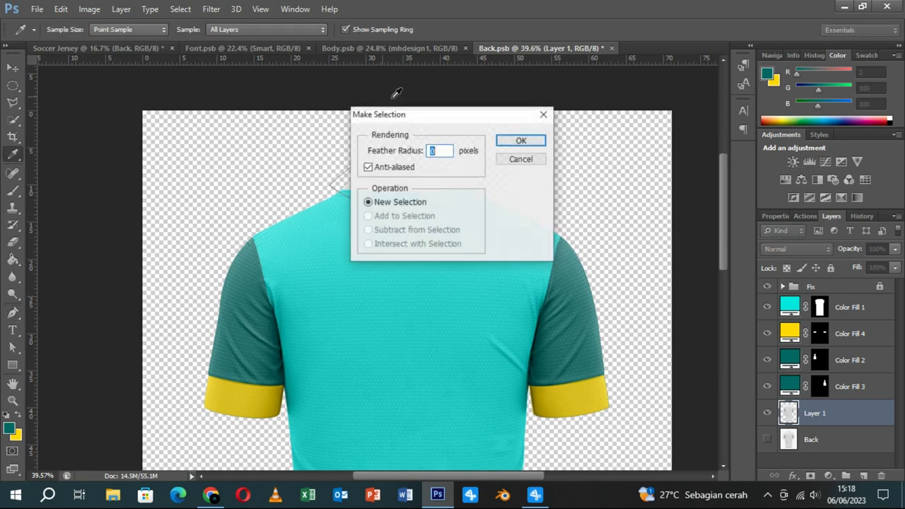
pyautogui.click(532, 140)
pyautogui.click(12, 120)
pyautogui.keyDown('alt'); pyautogui.click(404, 158); pyautogui.keyUp('alt')
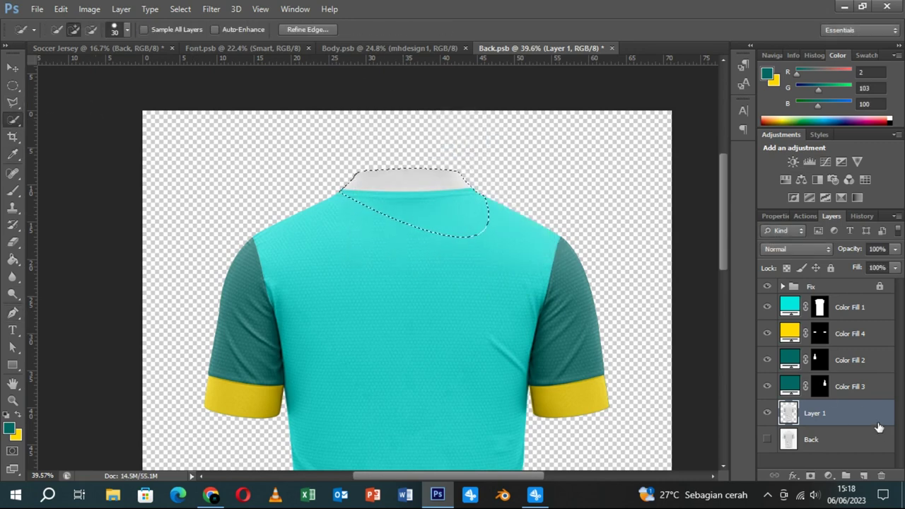
# - Add a #026764 dark teal fill (Color Fill 5) and erase the body overlap from its mask
pyautogui.click(829, 476)
pyautogui.click(828, 189)
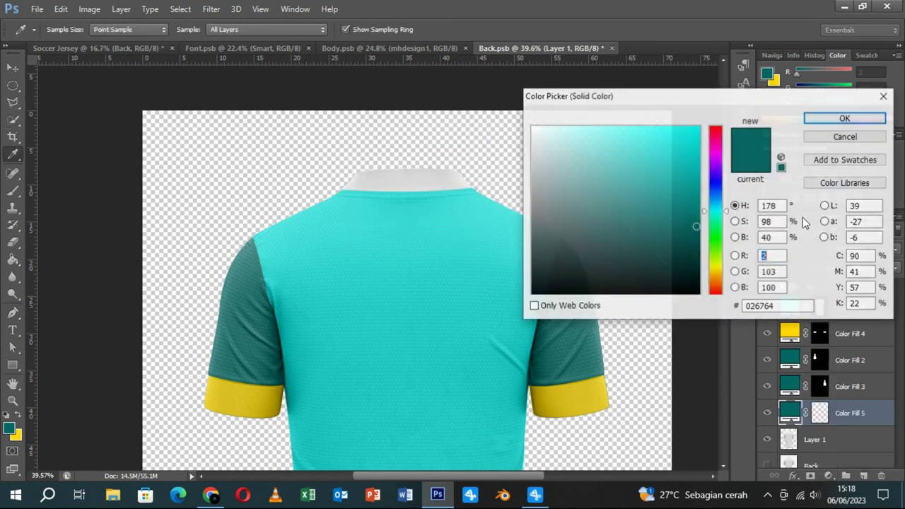
pyautogui.click(819, 115)
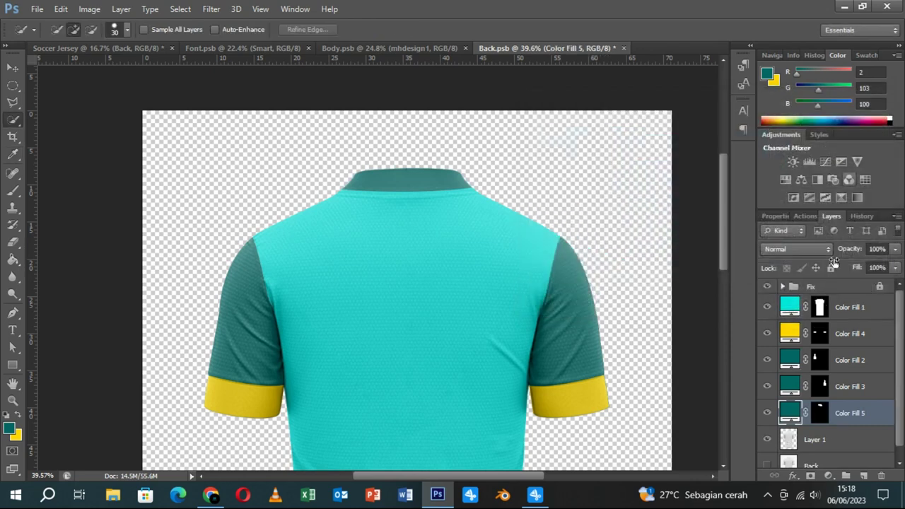
pyautogui.keyDown('ctrl'); pyautogui.click(821, 308); pyautogui.keyUp('ctrl')
pyautogui.click(13, 243)
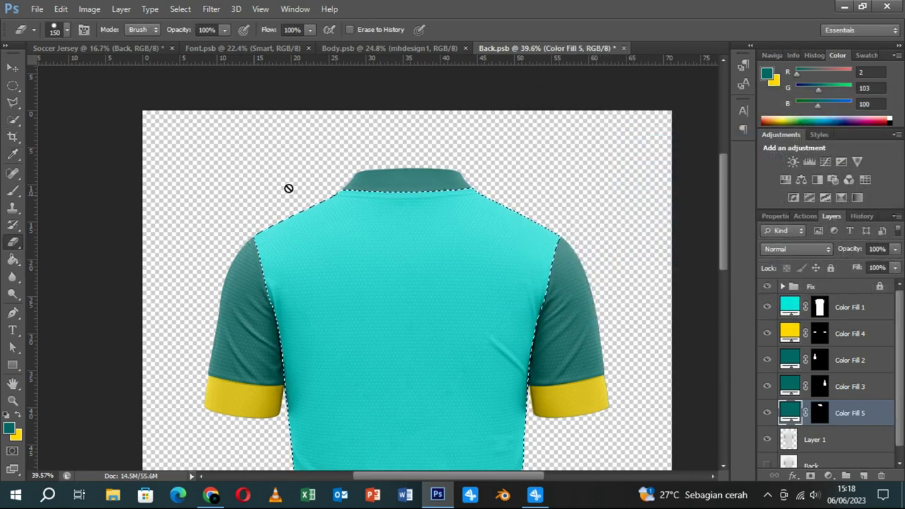
pyautogui.click(820, 413)
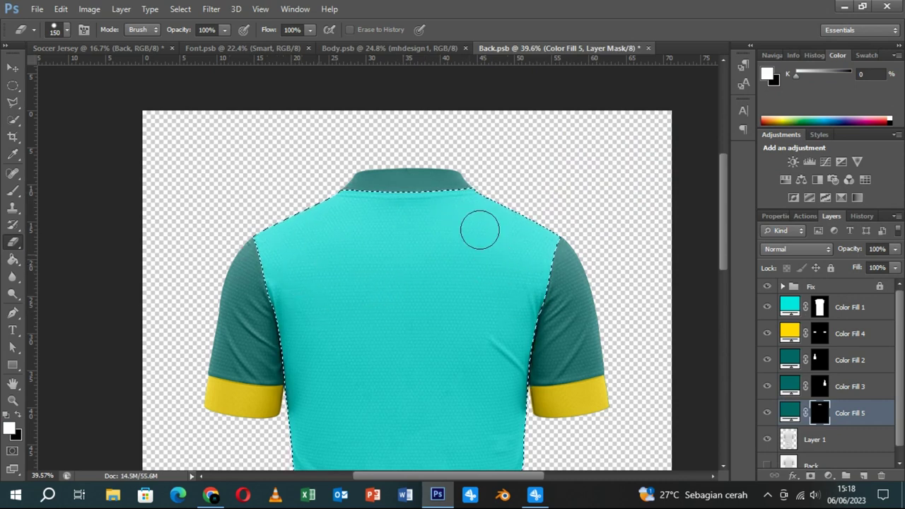
pyautogui.hotkey('ctrl', 'd')
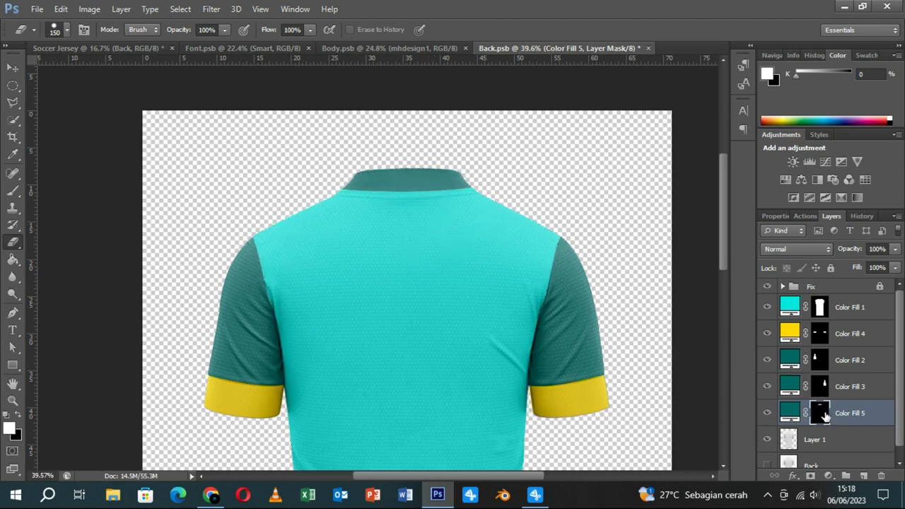
pyautogui.click(849, 309)
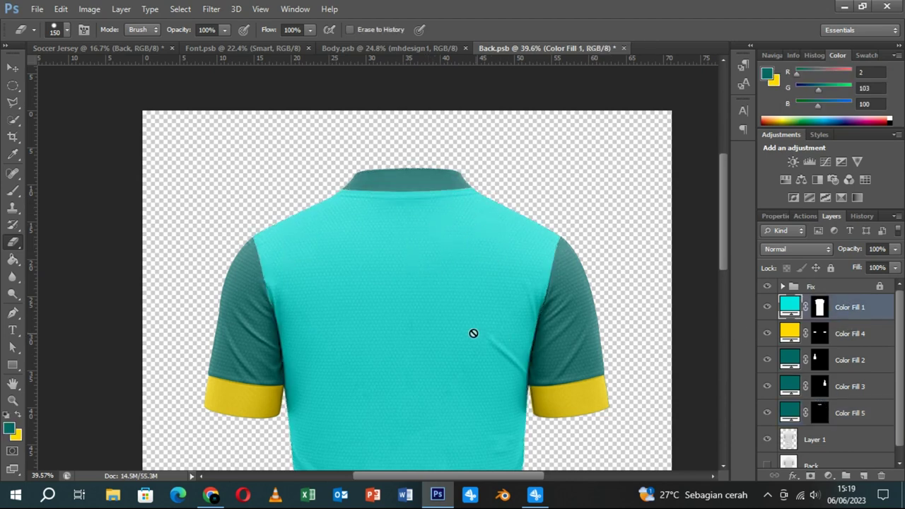
pyautogui.scroll(-2, 469, 333)
pyautogui.scroll(-2, 469, 333)
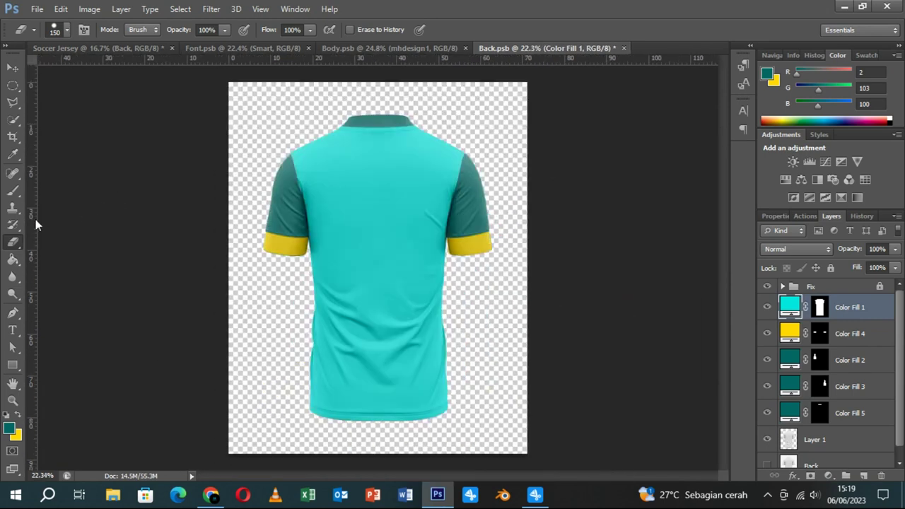
pyautogui.click(12, 365)
# - Draw a cyan rectangle over the shirt and centre it horizontally on the canvas
pyautogui.moveTo(272, 112); pyautogui.dragTo(467, 423)
pyautogui.click(120, 30)
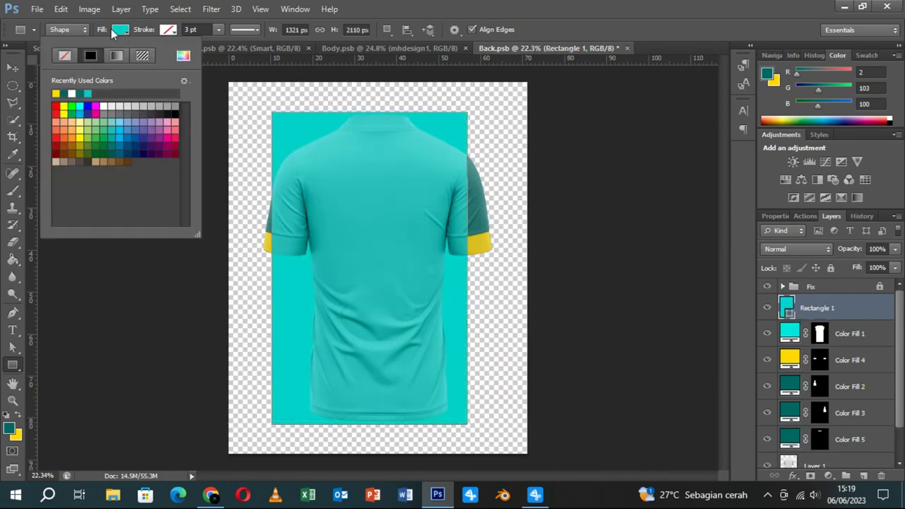
pyautogui.click(114, 32)
pyautogui.click(13, 67)
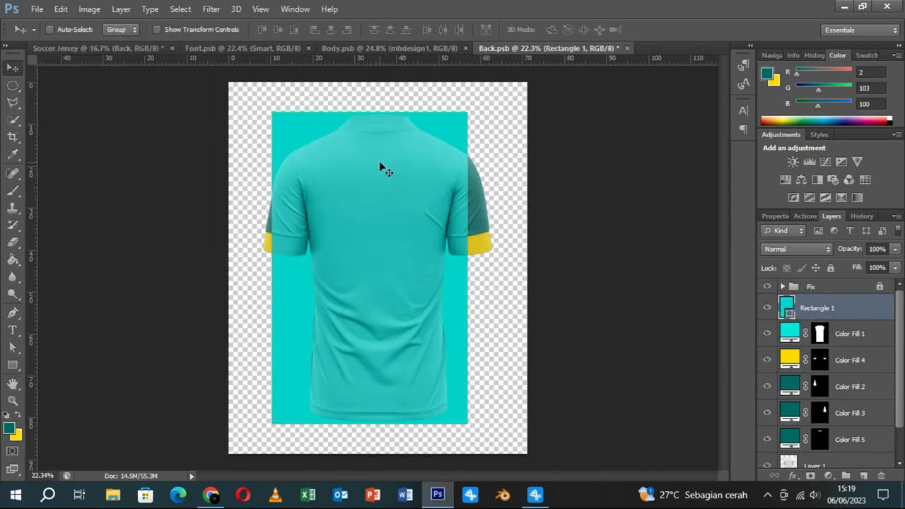
pyautogui.click(331, 29)
# - Rename the rectangle layer Body, convert it to a smart object and start Free Transform
pyautogui.doubleClick(818, 309)
pyautogui.write('B')
pyautogui.press('Return')
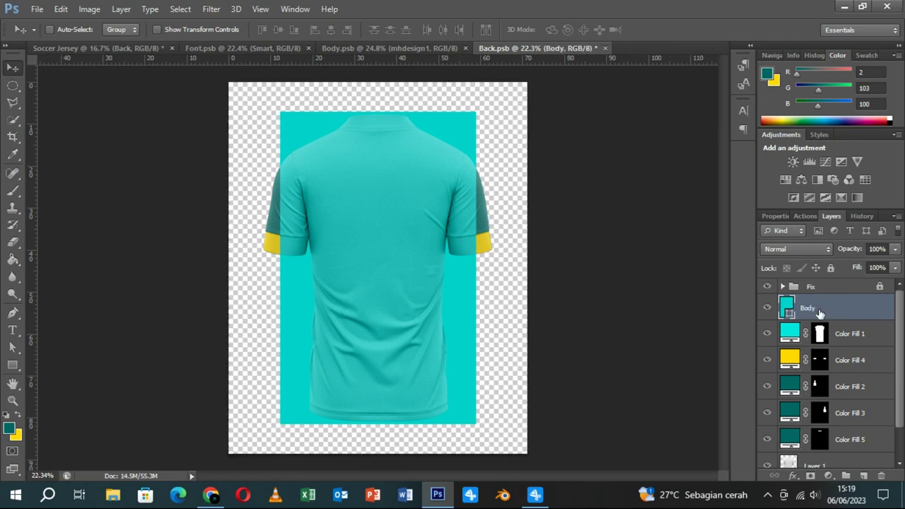
pyautogui.rightClick(821, 308)
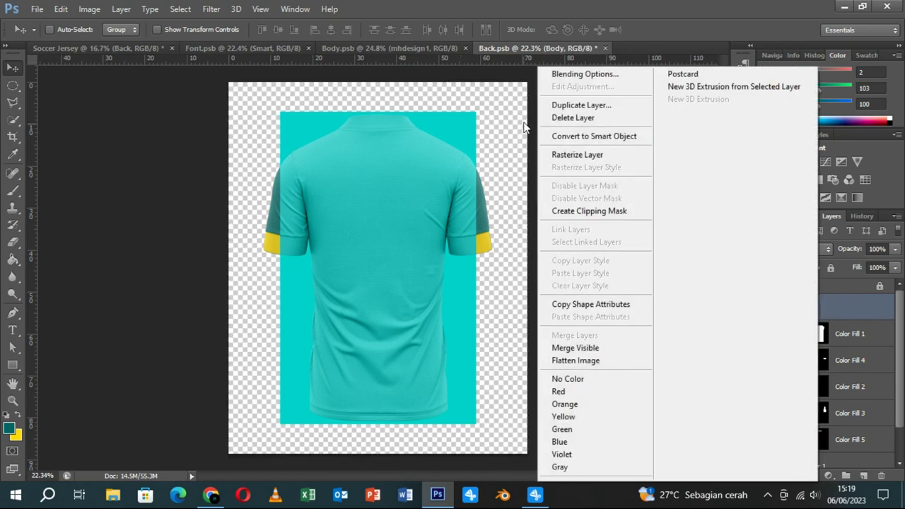
pyautogui.click(579, 136)
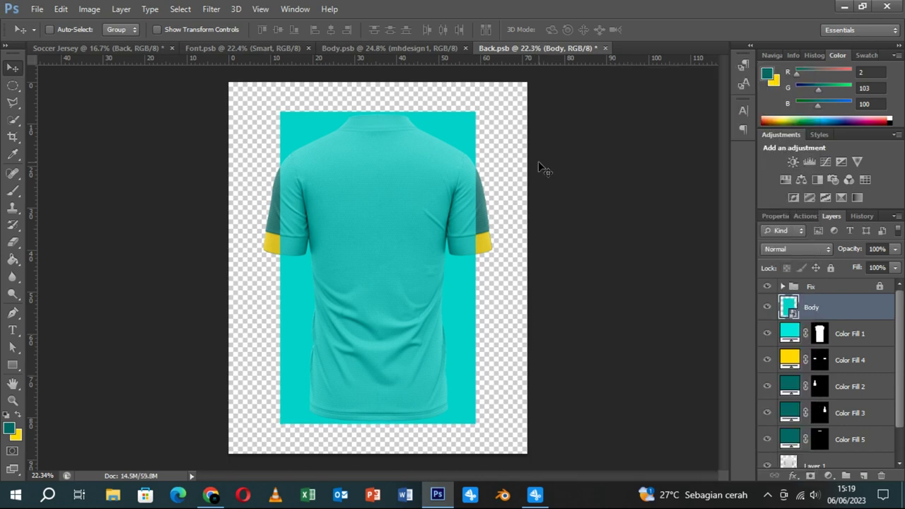
pyautogui.hotkey('ctrl', 't')
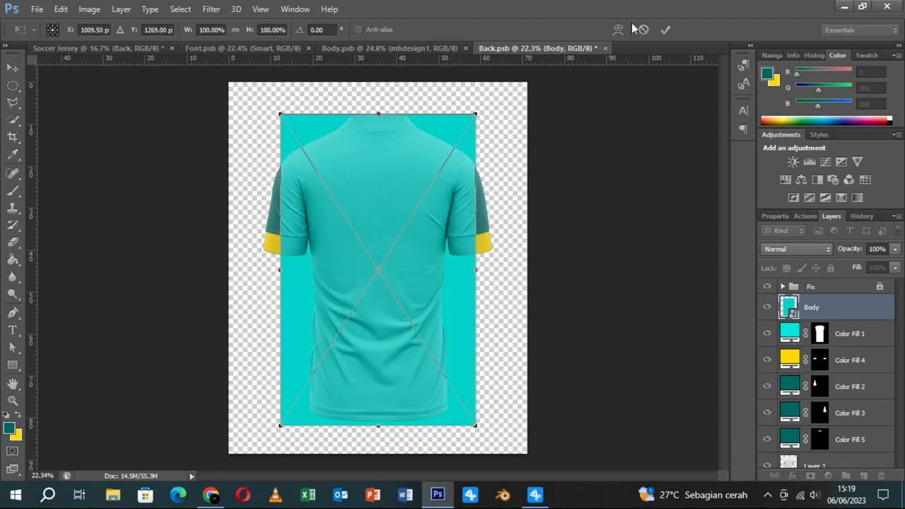
# - Warp the Body rectangle, pulling its bottom corners and sides in to the shirt's hem and flanks
pyautogui.click(618, 30)
pyautogui.scroll(1, 407, 349)
pyautogui.scroll(1, 396, 371)
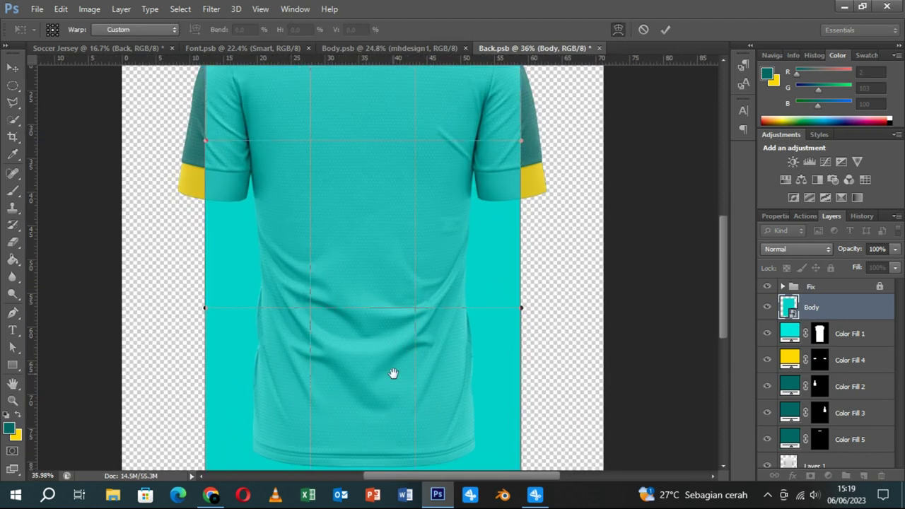
pyautogui.scroll(1, 403, 339)
pyautogui.moveTo(232, 418); pyautogui.dragTo(263, 393)
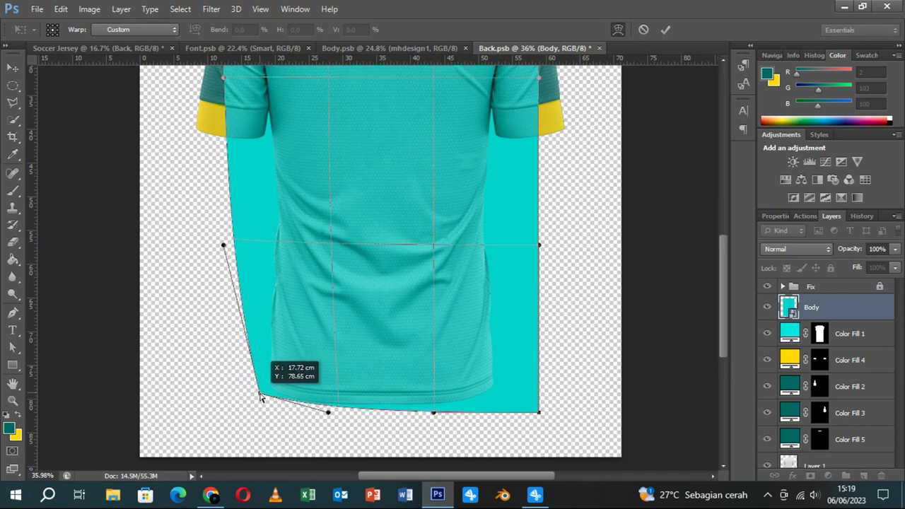
pyautogui.moveTo(538, 417); pyautogui.dragTo(505, 392)
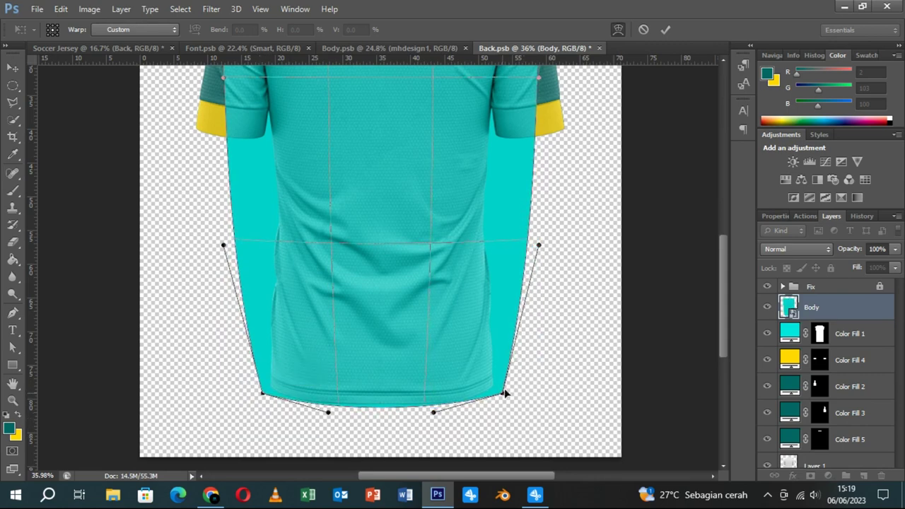
pyautogui.scroll(3, 541, 340)
pyautogui.moveTo(520, 294); pyautogui.dragTo(493, 291)
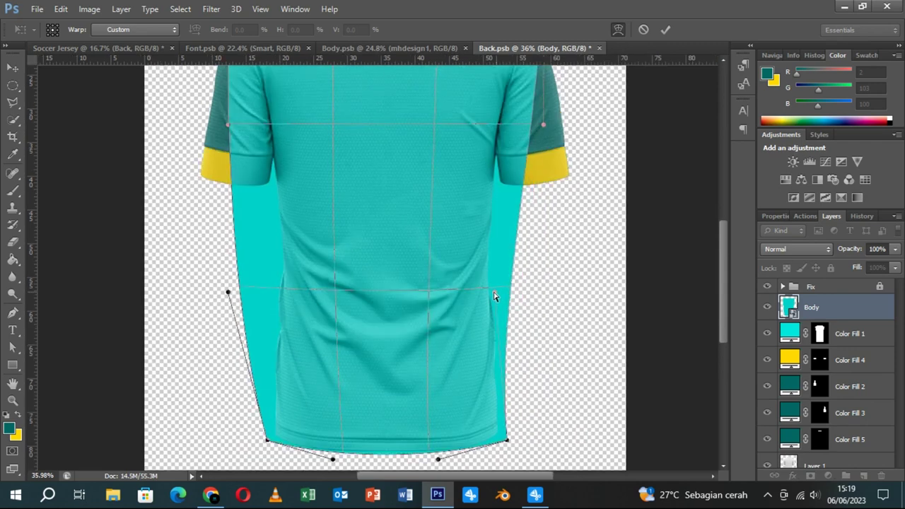
pyautogui.moveTo(229, 293); pyautogui.dragTo(271, 289)
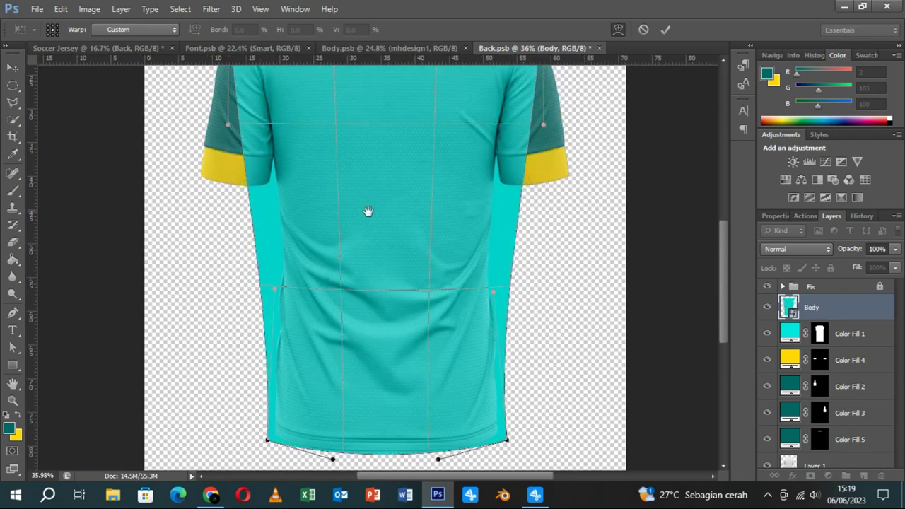
# - Fit the warp's top corners and sides to the shirt's shoulders and torso
pyautogui.moveTo(364, 210); pyautogui.dragTo(374, 328)
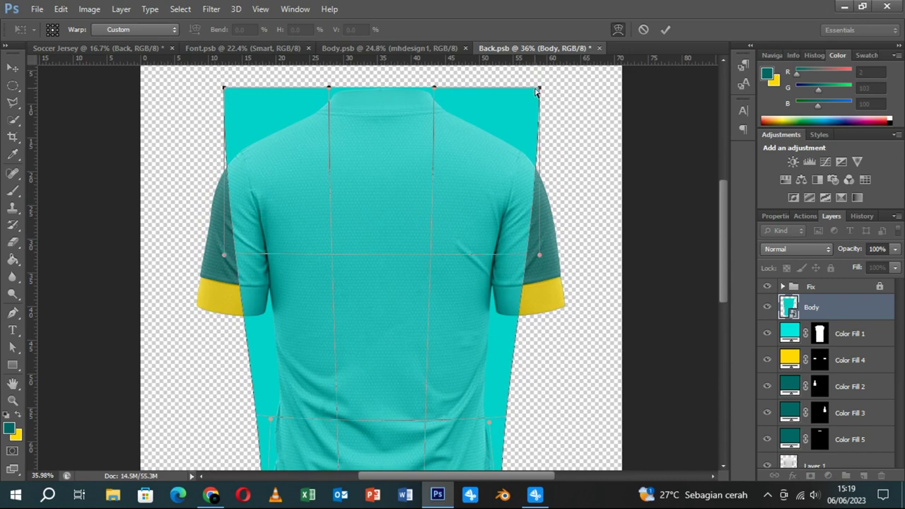
pyautogui.moveTo(539, 97); pyautogui.dragTo(538, 122)
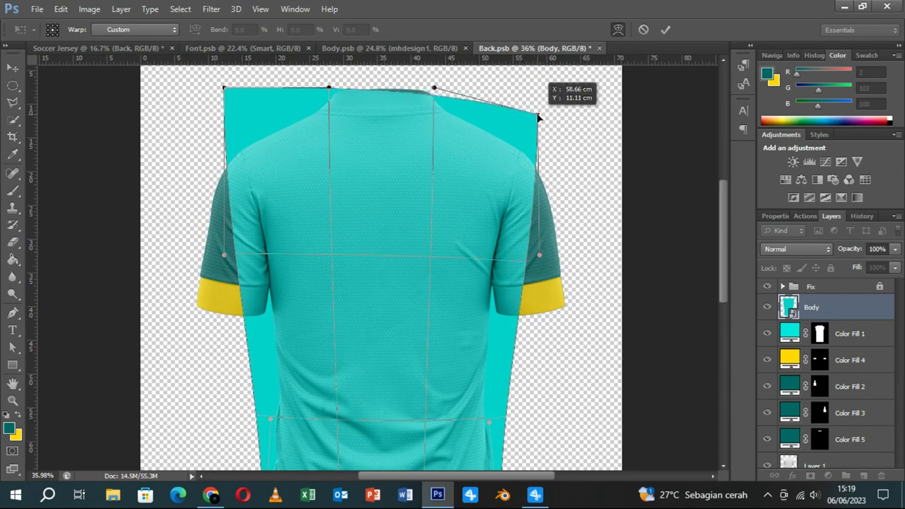
pyautogui.moveTo(538, 256); pyautogui.dragTo(497, 258)
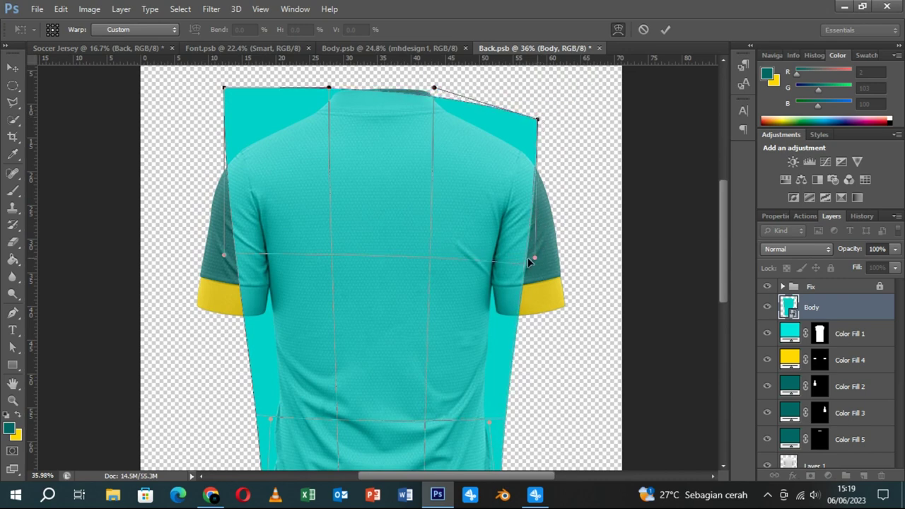
pyautogui.moveTo(225, 90); pyautogui.dragTo(227, 118)
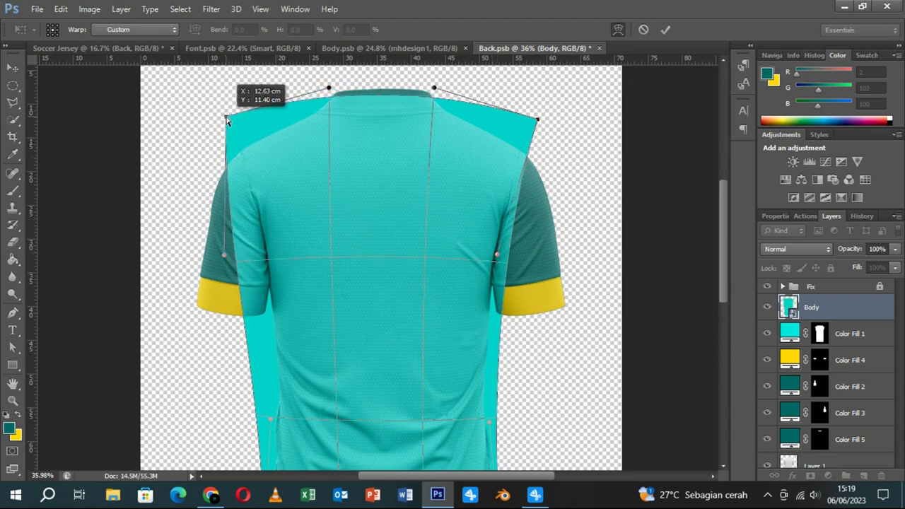
pyautogui.moveTo(223, 258); pyautogui.dragTo(248, 258)
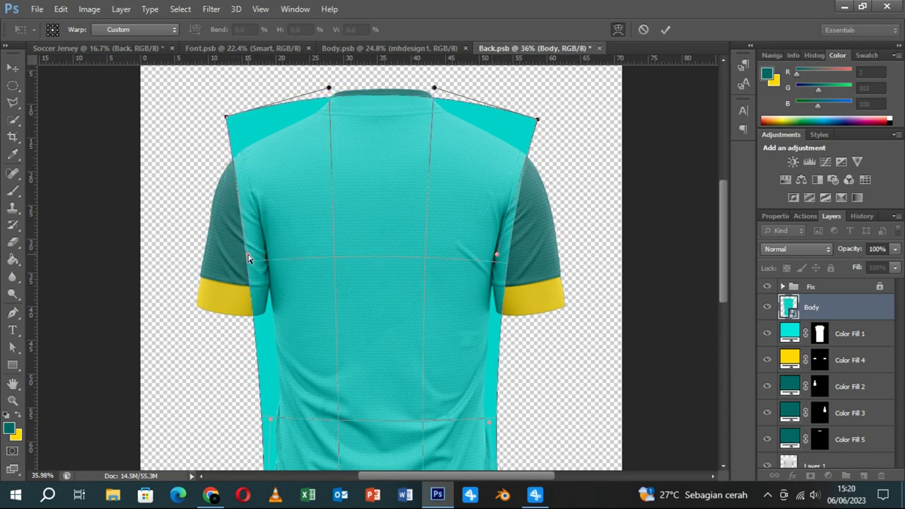
pyautogui.moveTo(227, 118); pyautogui.dragTo(221, 119)
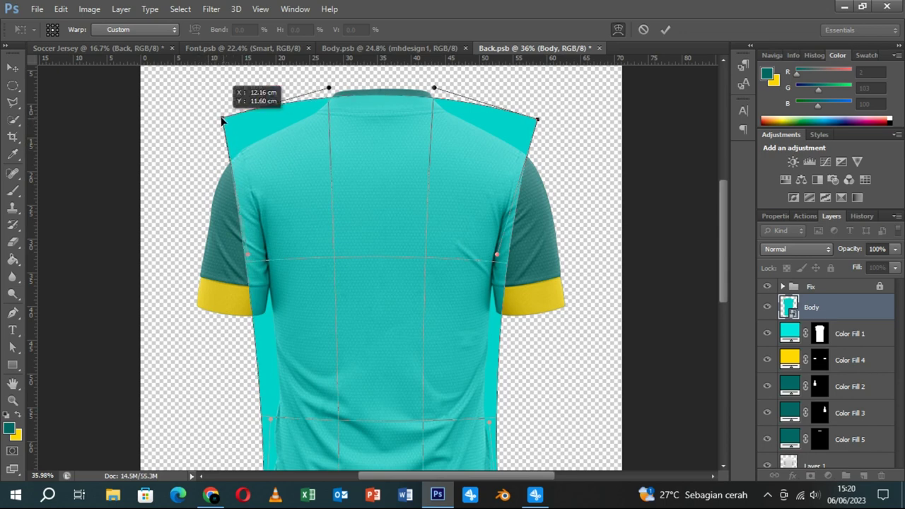
pyautogui.moveTo(246, 253); pyautogui.dragTo(256, 252)
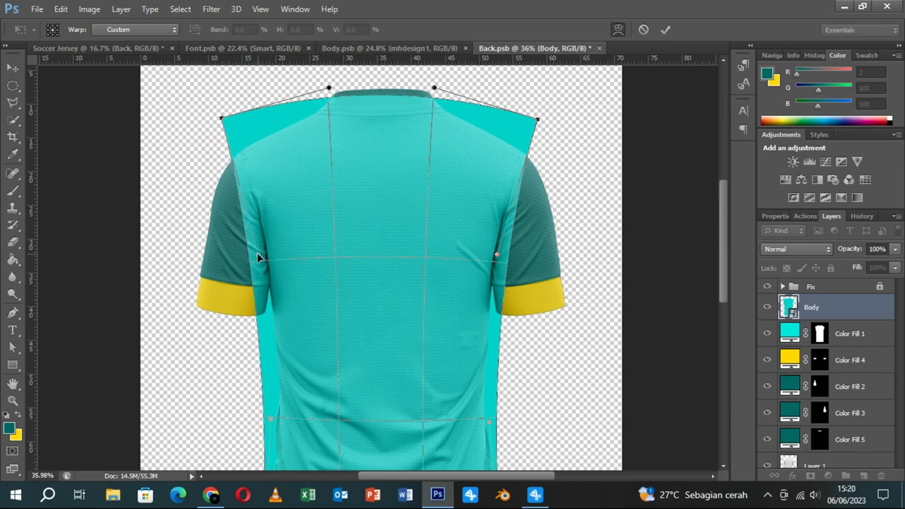
# - Apply the warp, mask Body to the central back panel, and open its smart-object contents
pyautogui.click(666, 29)
pyautogui.keyDown('ctrl'); pyautogui.click(820, 343); pyautogui.keyUp('ctrl')
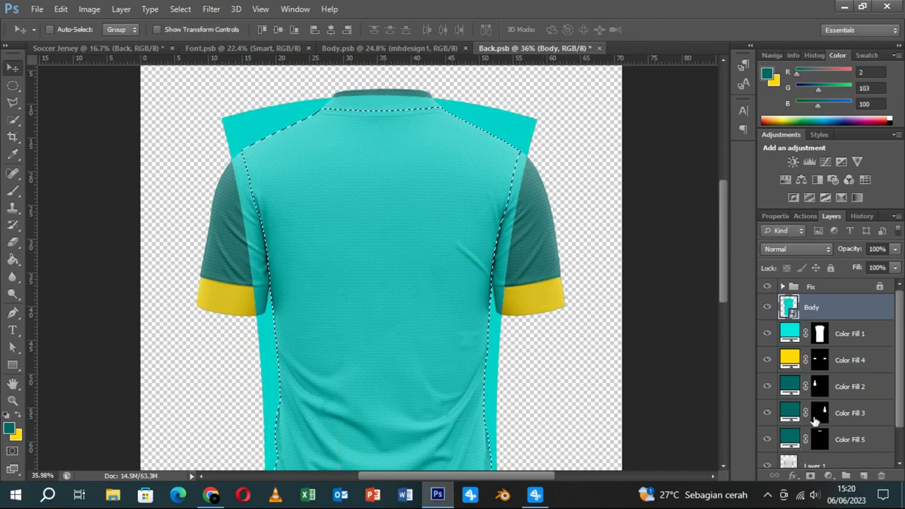
pyautogui.click(811, 475)
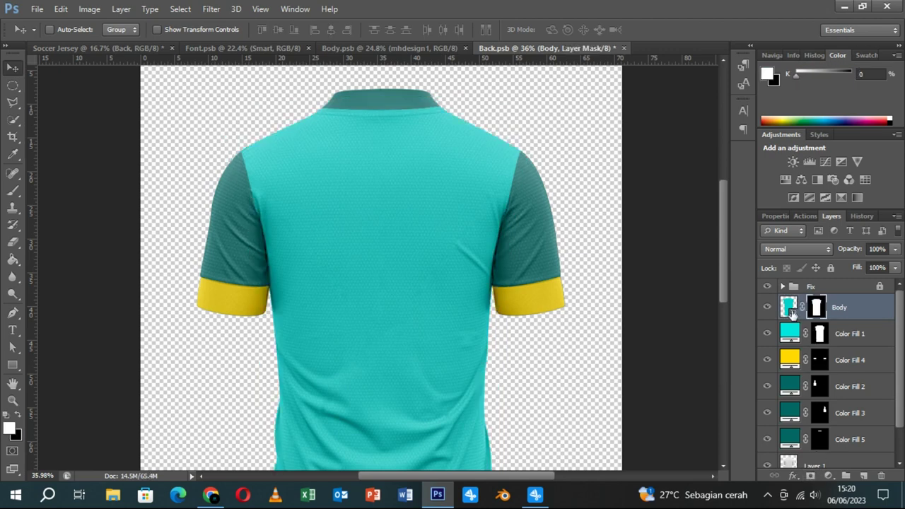
pyautogui.doubleClick(791, 309)
# - Copy the striped Rectangle 1 copy 3 layer into Body1.psb
pyautogui.click(502, 220)
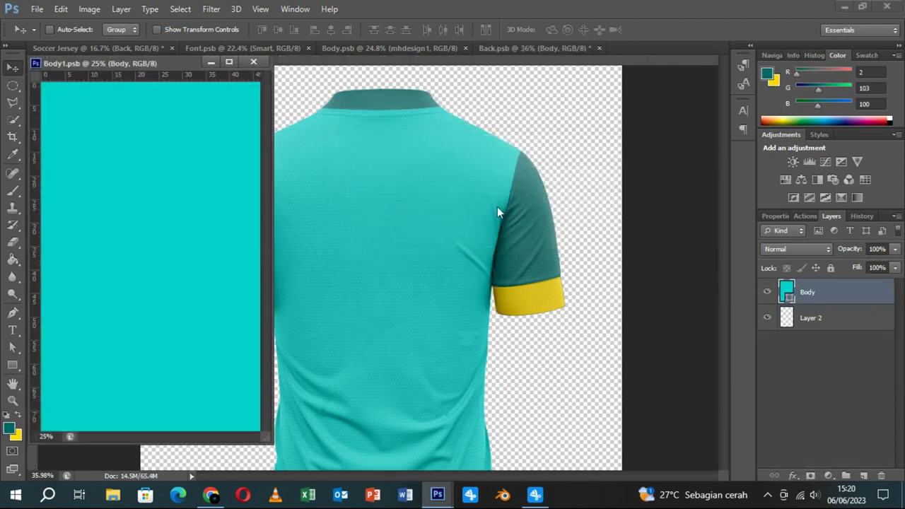
pyautogui.click(382, 48)
pyautogui.scroll(-2, 825, 398)
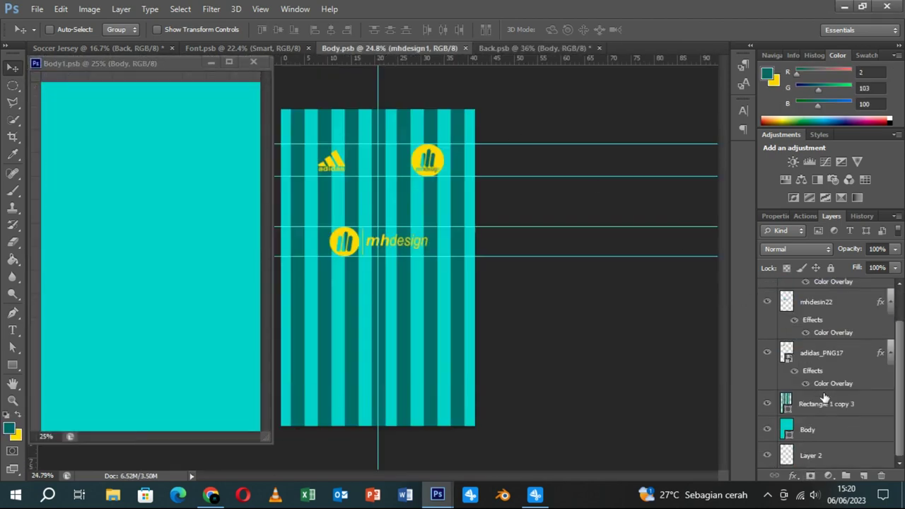
pyautogui.click(819, 407)
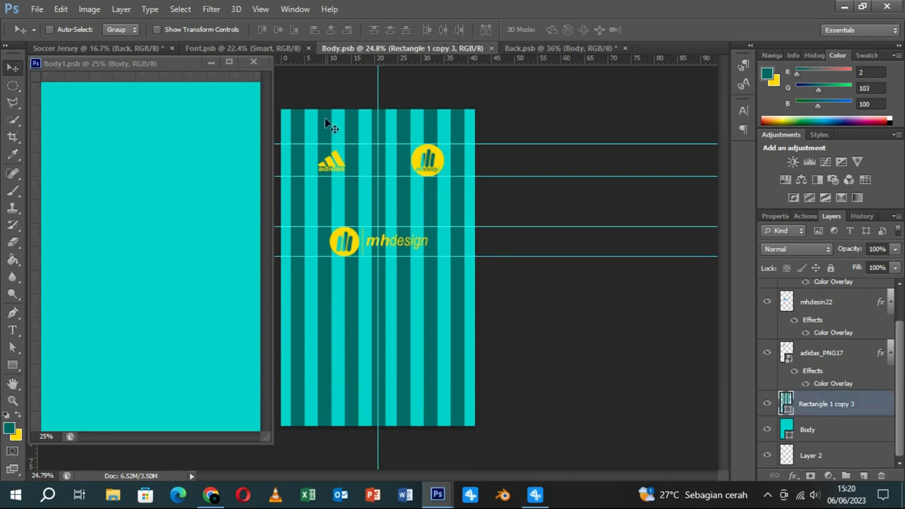
pyautogui.moveTo(329, 126); pyautogui.dragTo(111, 154)
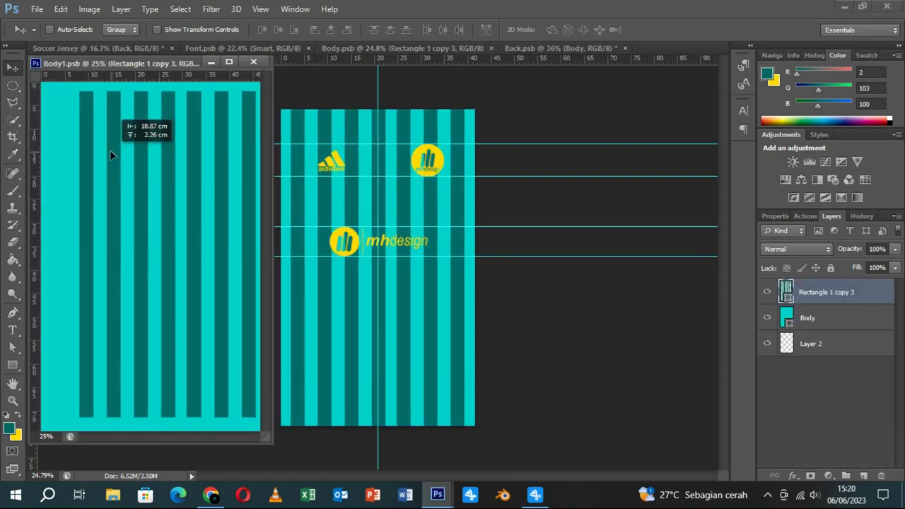
# - Stretch the stripes to span the full height of the Body1 canvas
pyautogui.scroll(-1, 156, 221)
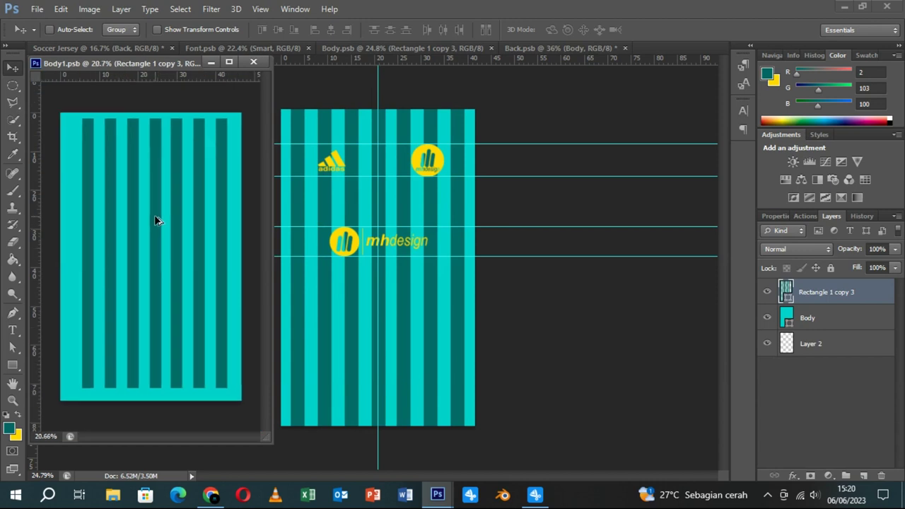
pyautogui.hotkey('ctrl', 't')
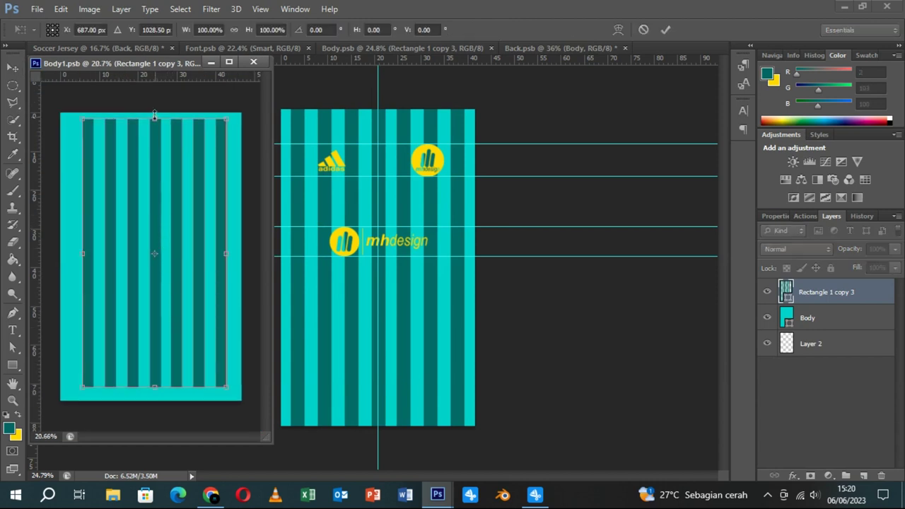
pyautogui.moveTo(155, 116); pyautogui.dragTo(154, 112)
pyautogui.moveTo(155, 389); pyautogui.dragTo(155, 402)
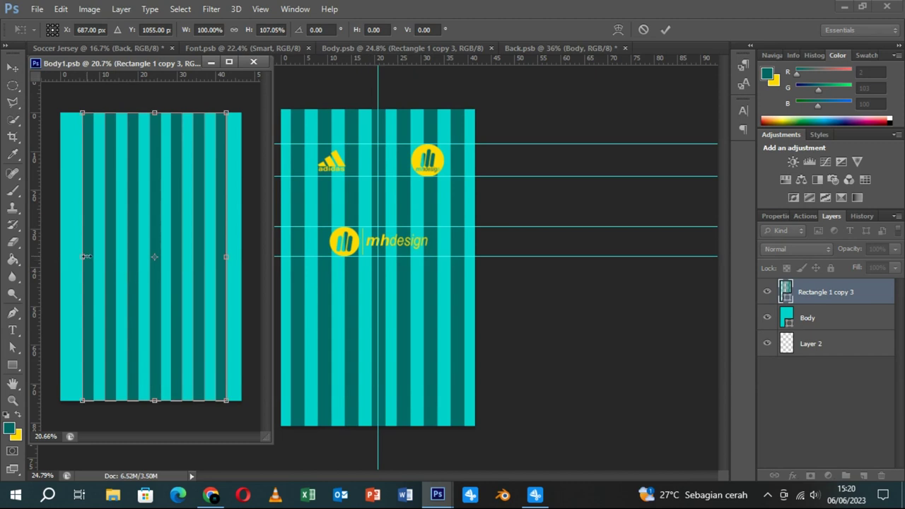
pyautogui.press('Return')
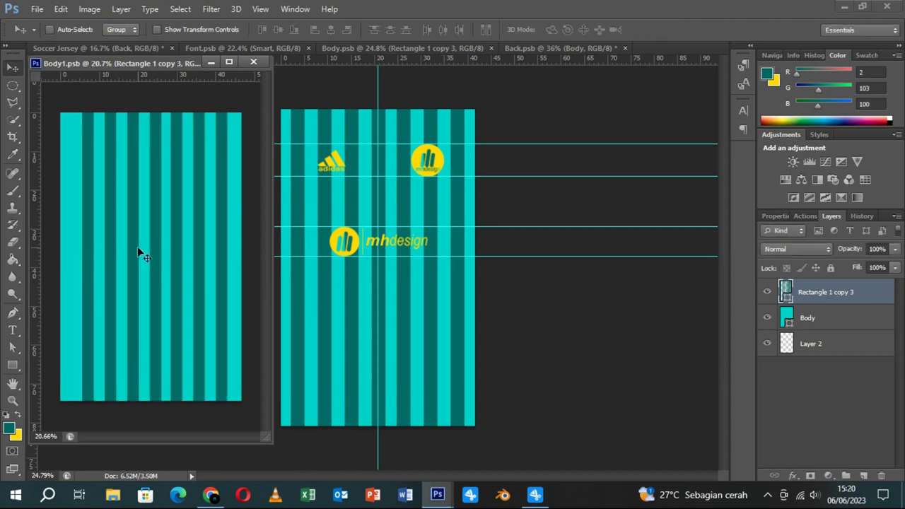
# - Centre the stripes horizontally with a centre guide, then close Body.psb and save Back.psb
pyautogui.hotkey('ctrl', 'a')
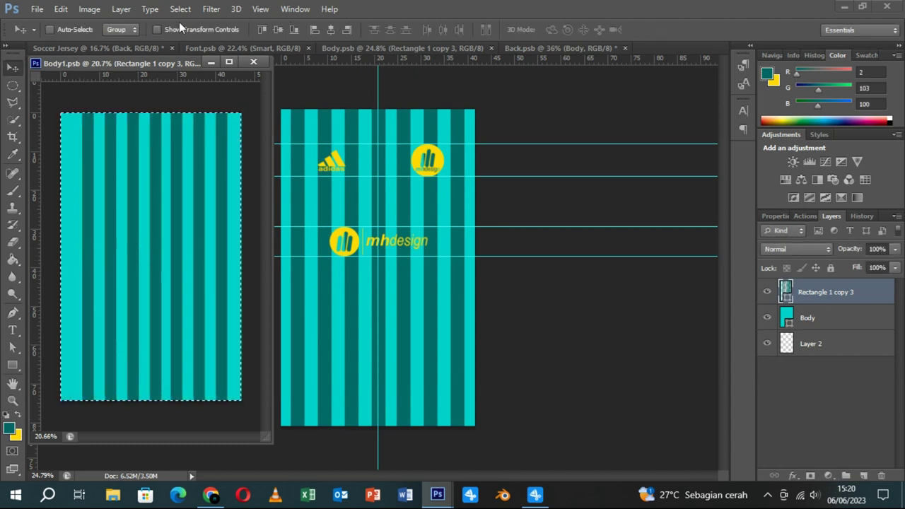
pyautogui.click(278, 29)
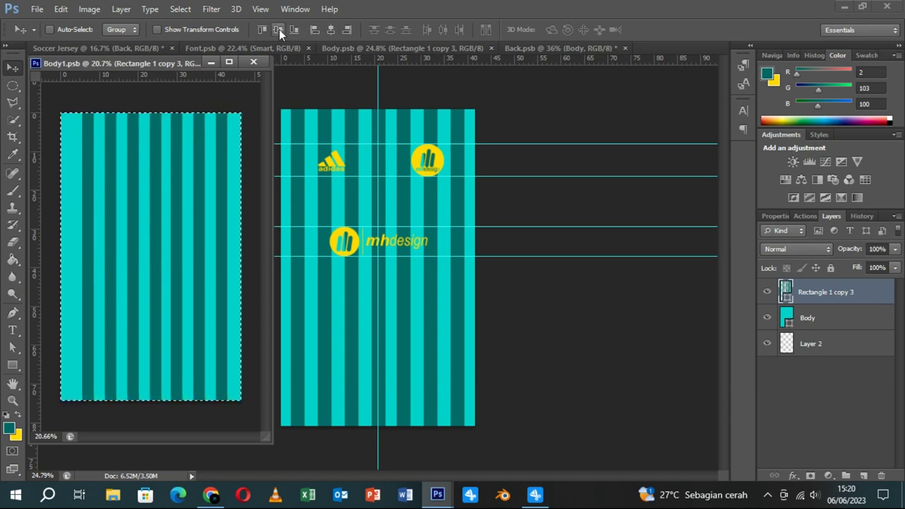
pyautogui.click(327, 29)
pyautogui.hotkey('ctrl', 'd')
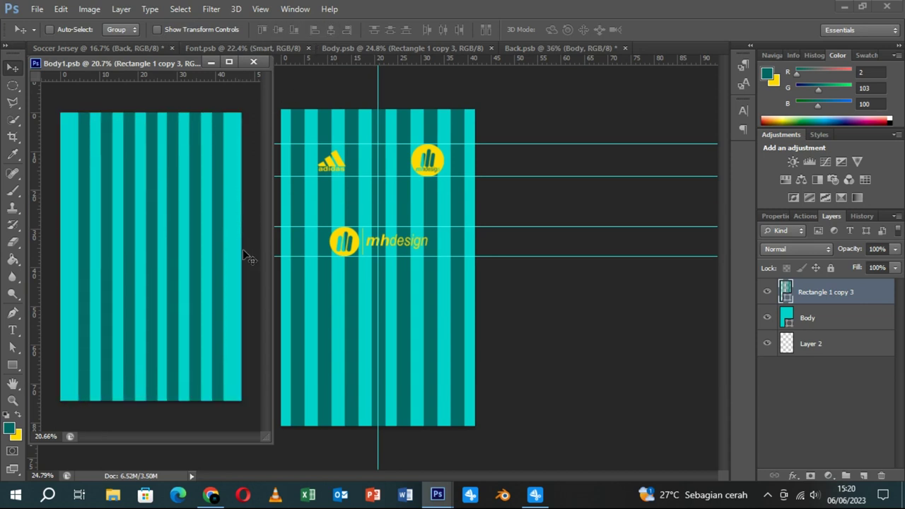
pyautogui.click(802, 323)
pyautogui.moveTo(35, 167); pyautogui.dragTo(150, 220)
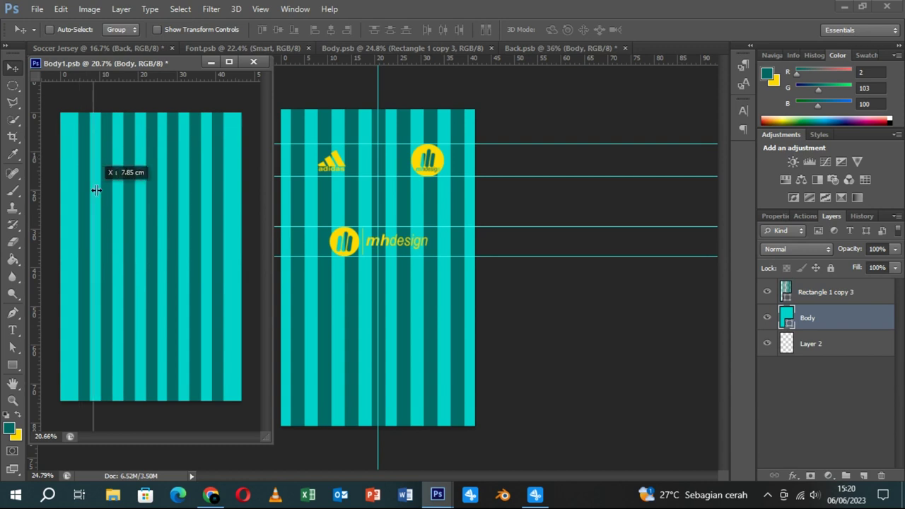
pyautogui.click(833, 298)
pyautogui.hotkey('shift', 'Right')
pyautogui.hotkey('shift', 'Right')
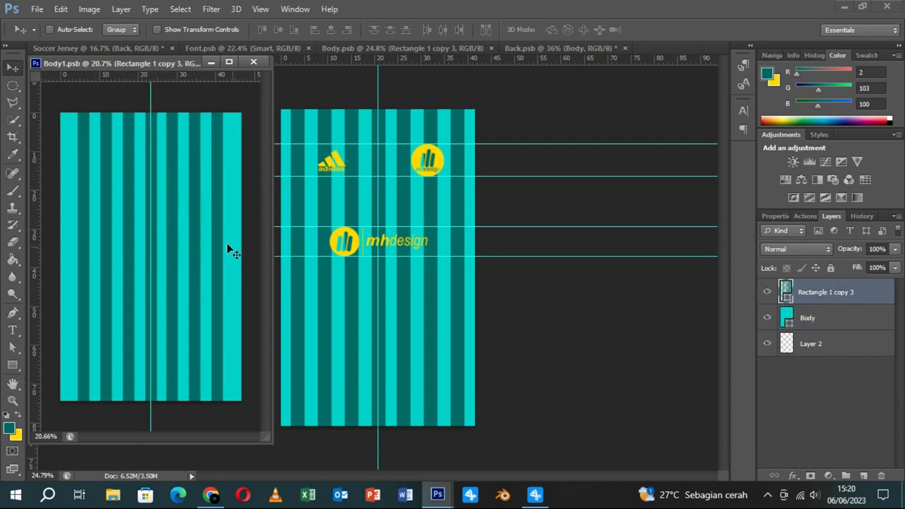
pyautogui.click(466, 47)
pyautogui.hotkey('ctrl', 's')
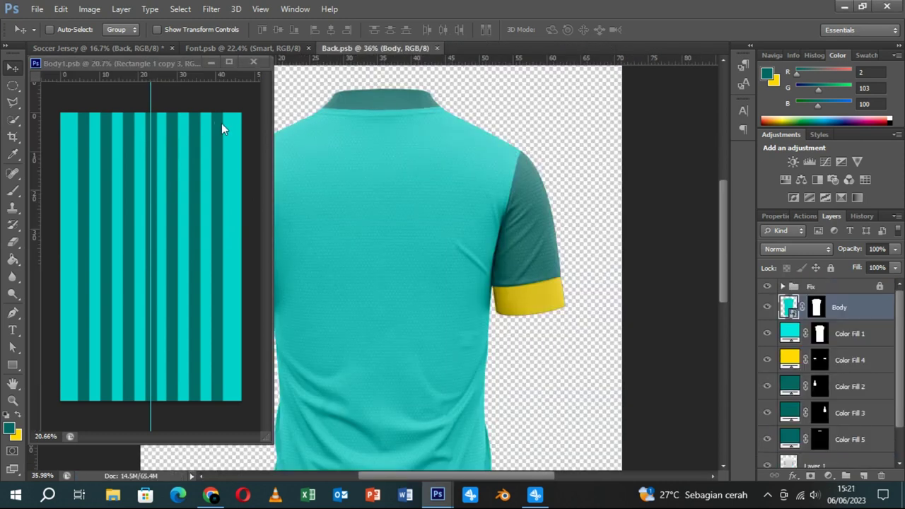
# - Save Body1.psb so Back.psb's jersey shows the turquoise and dark teal stripes
pyautogui.click(222, 123)
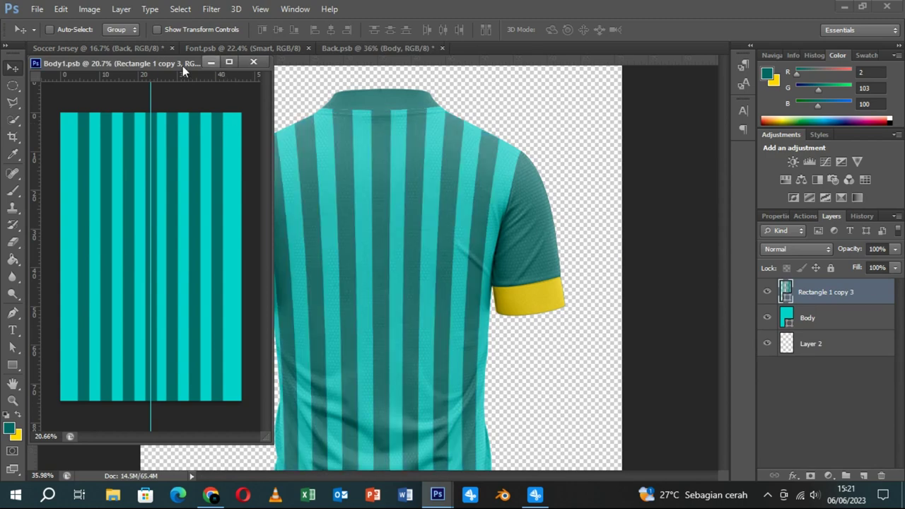
pyautogui.moveTo(183, 66); pyautogui.dragTo(671, 84)
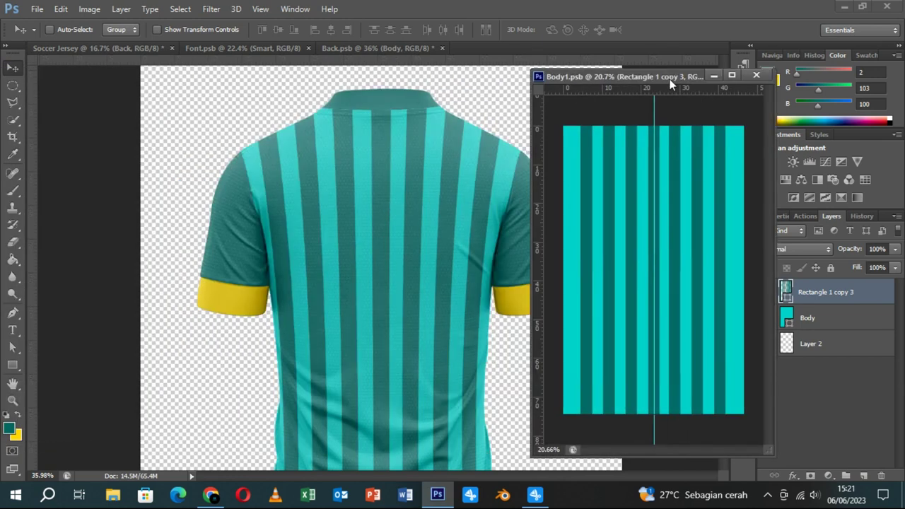
pyautogui.moveTo(672, 84); pyautogui.dragTo(418, 76)
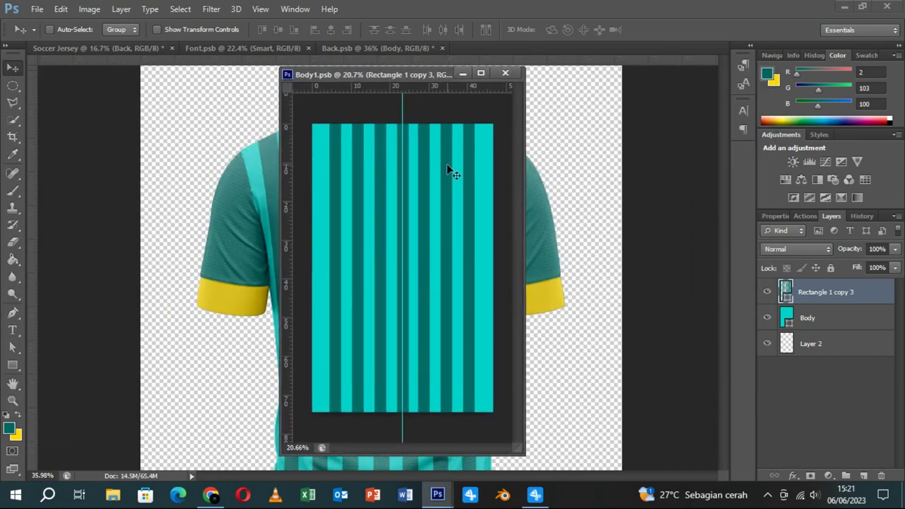
pyautogui.hotkey('ctrl', 's')
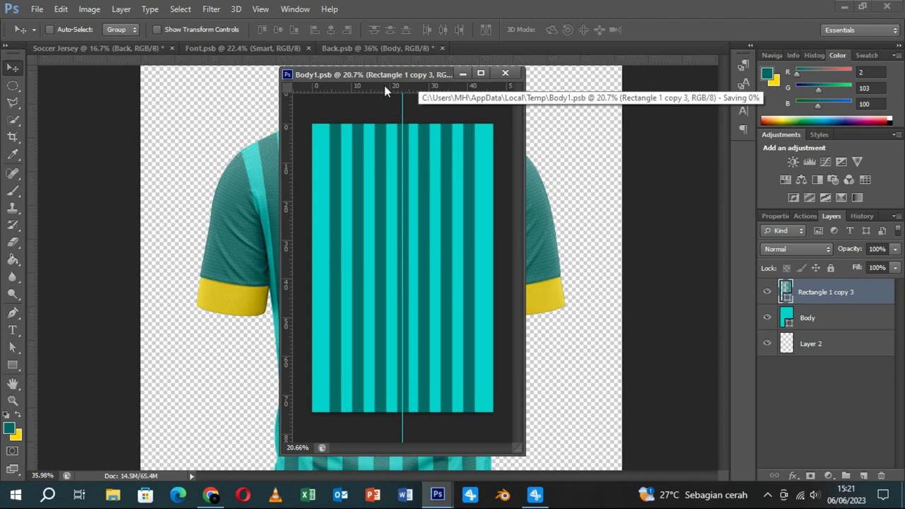
pyautogui.moveTo(385, 75); pyautogui.dragTo(261, 98)
pyautogui.press('t')
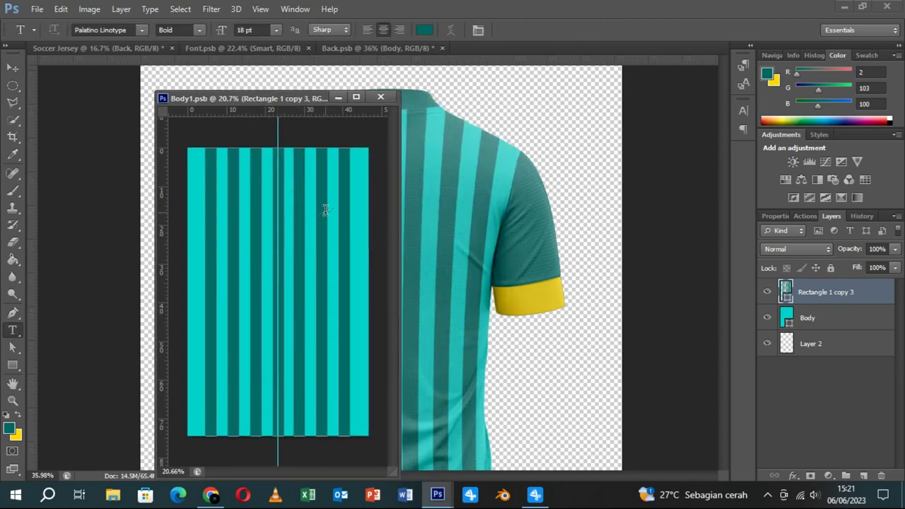
# - Add MHDESIGN text near the top of the stripes, coloured yellow #ffd800
pyautogui.moveTo(294, 148); pyautogui.dragTo(304, 435)
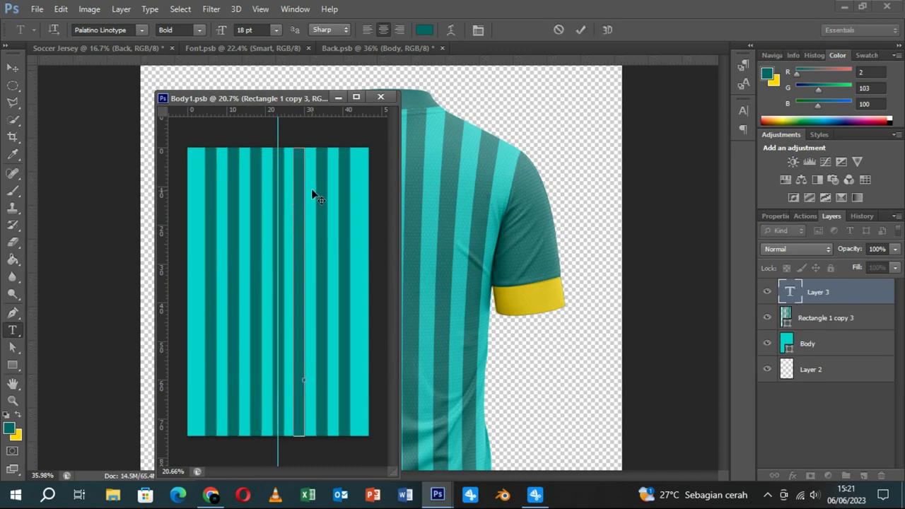
pyautogui.click(560, 29)
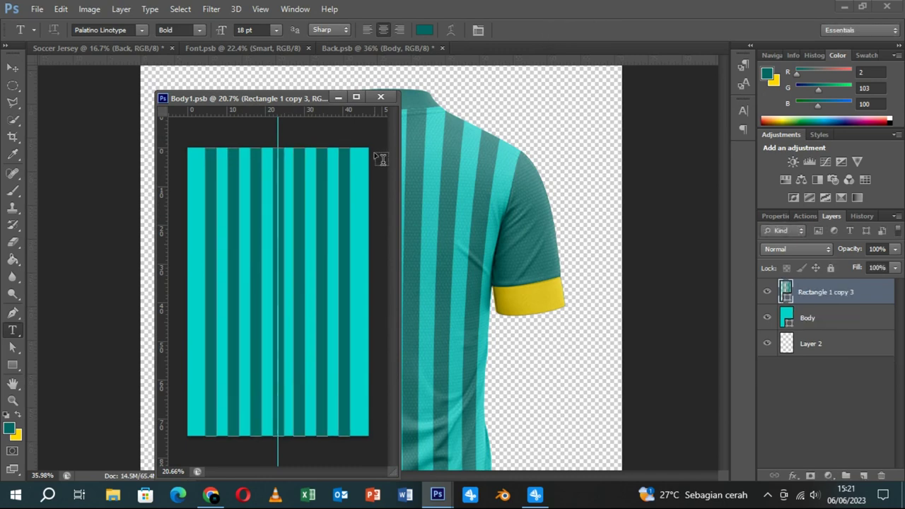
pyautogui.click(312, 193)
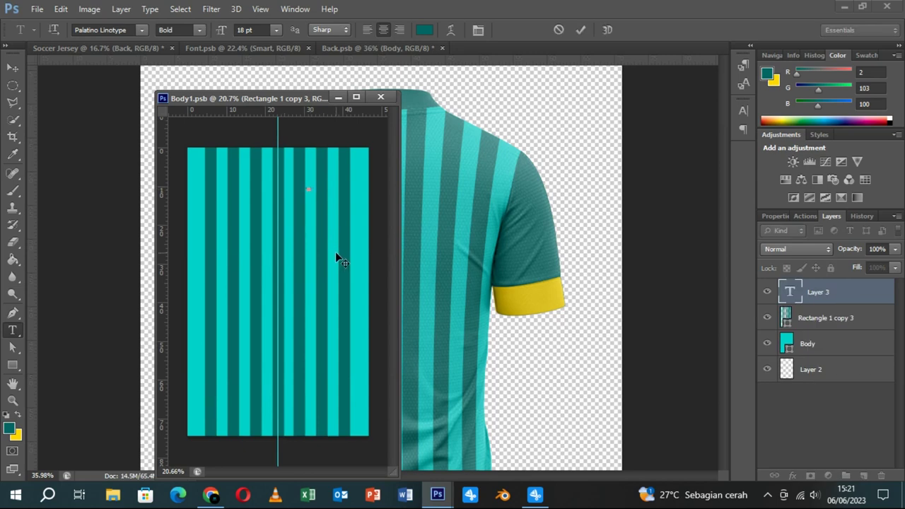
pyautogui.click(581, 30)
pyautogui.click(424, 29)
pyautogui.click(506, 297)
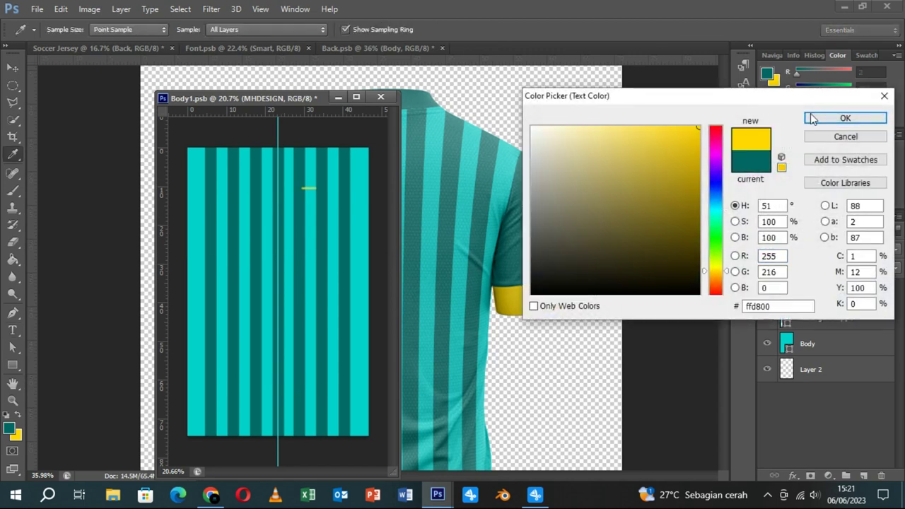
pyautogui.click(860, 63)
# - Enlarge the MHDESIGN text about six times, centred, and browse the font families
pyautogui.click(15, 71)
pyautogui.hotkey('ctrl', 't')
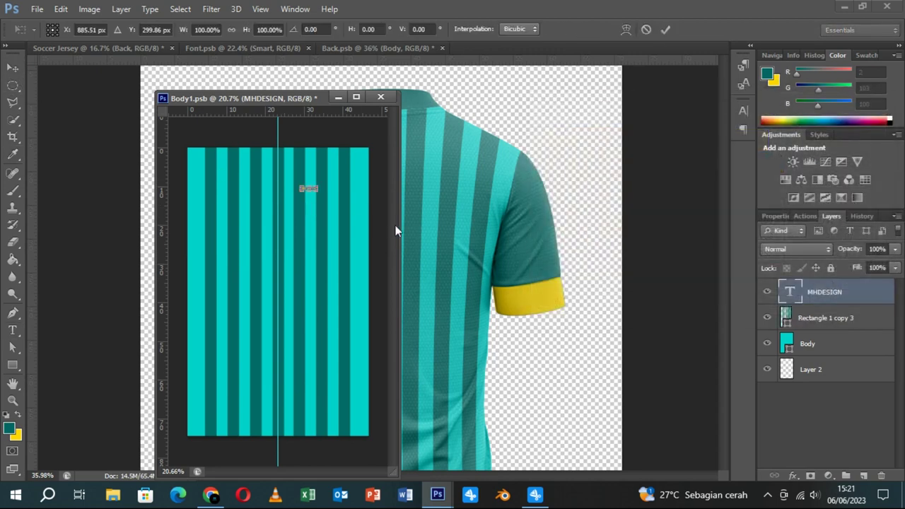
pyautogui.moveTo(319, 196); pyautogui.dragTo(307, 201)
pyautogui.press('Return')
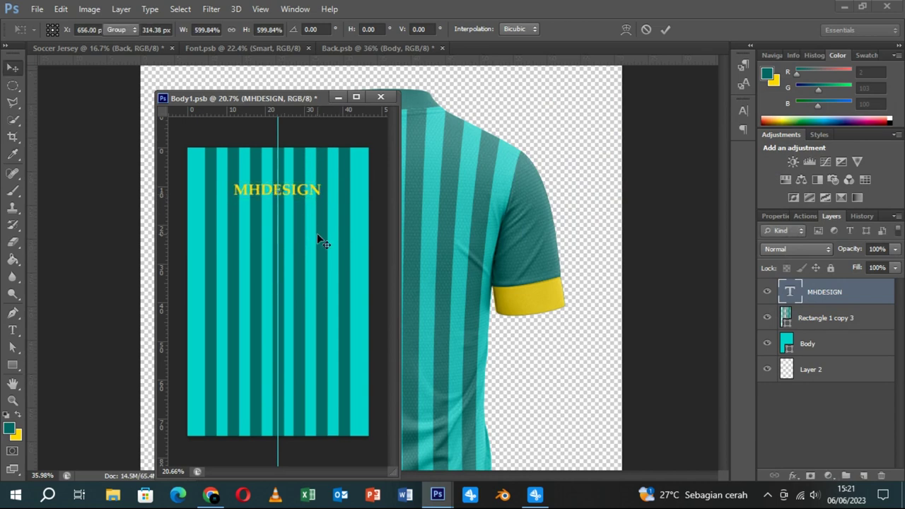
pyautogui.press('t')
pyautogui.click(144, 29)
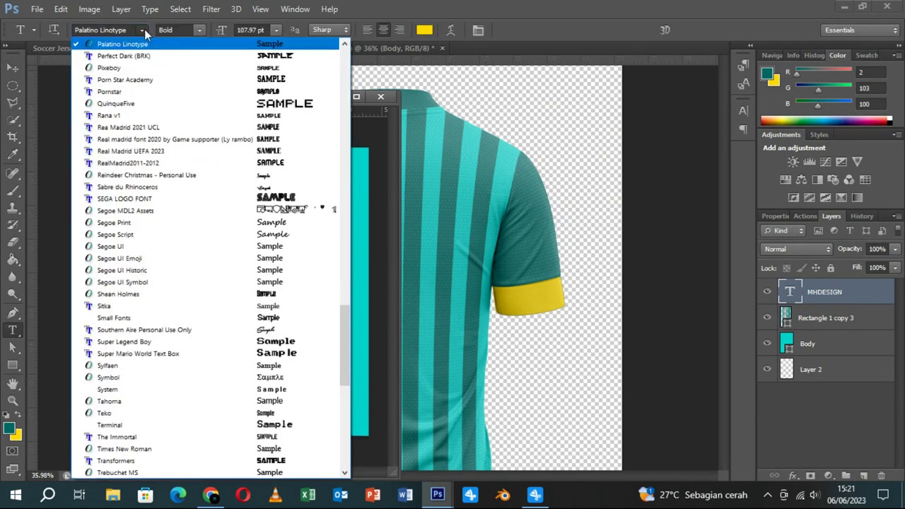
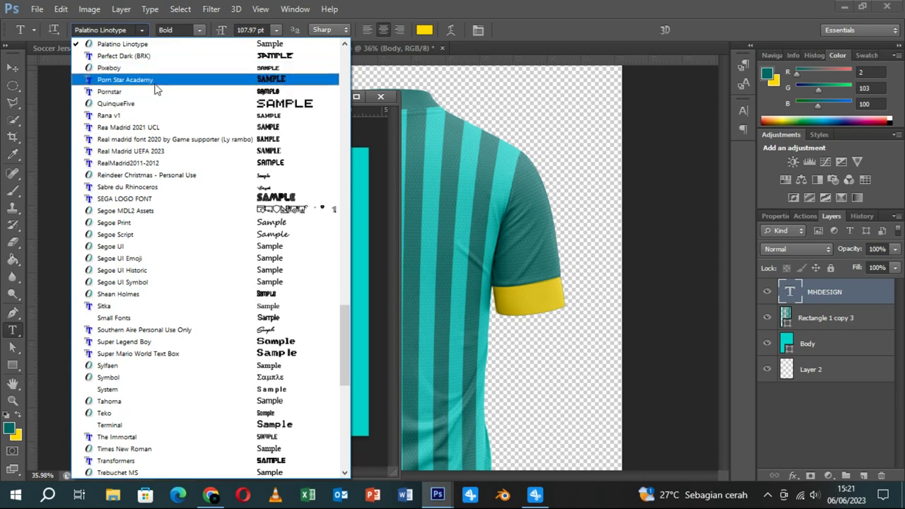
# - Set MHDESIGN in a Real Madrid font
pyautogui.click(165, 131)
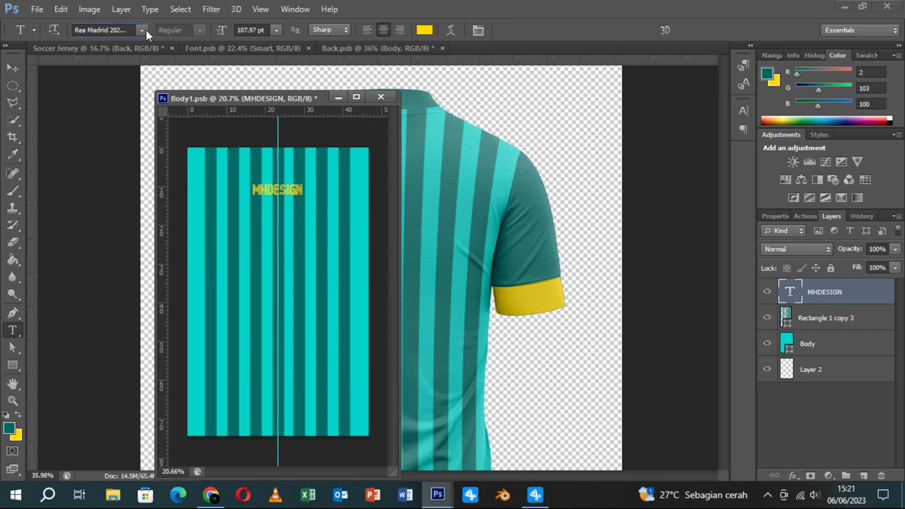
pyautogui.click(143, 30)
pyautogui.click(145, 56)
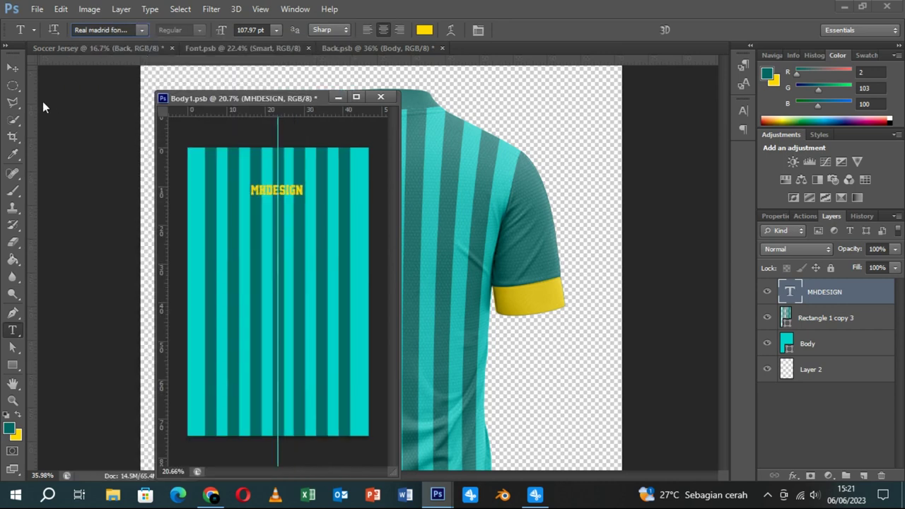
# - Enlarge MHDESIGN to about 150%, shift it slightly lower on the back, and save
pyautogui.click(13, 68)
pyautogui.hotkey('ctrl', 't')
pyautogui.moveTo(304, 197); pyautogui.dragTo(315, 225)
pyautogui.press('Return')
pyautogui.hotkey('ctrl', 's')
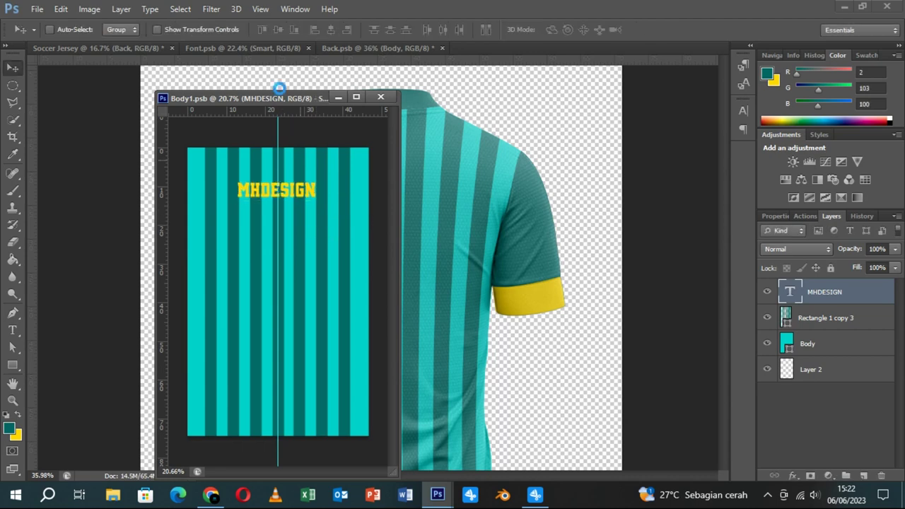
pyautogui.moveTo(280, 104); pyautogui.dragTo(187, 106)
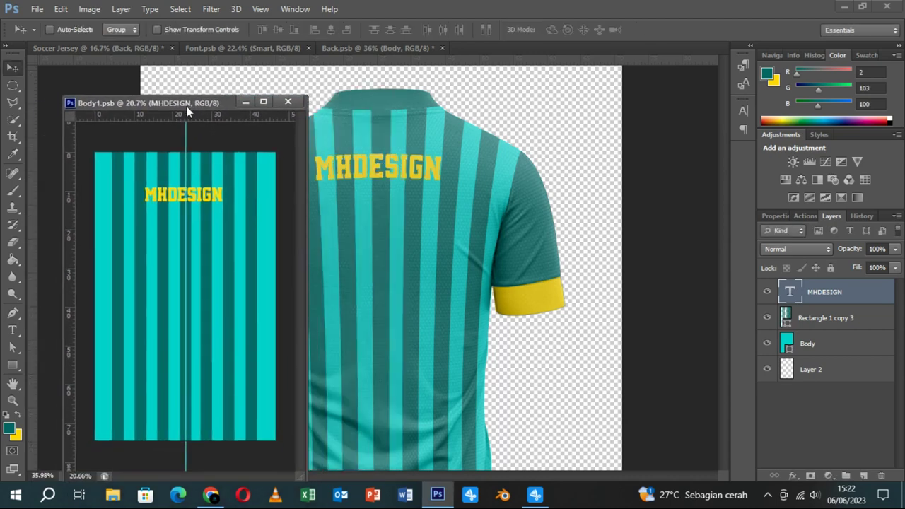
pyautogui.moveTo(218, 196); pyautogui.dragTo(220, 204)
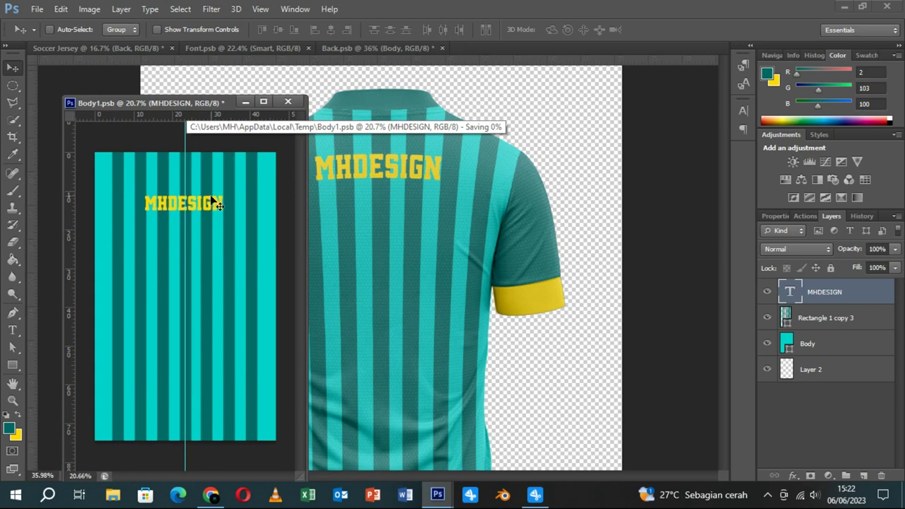
pyautogui.hotkey('ctrl', 's')
# - Duplicate the MHDESIGN layer below the original and retype the copy as 88
pyautogui.hotkey('ctrl', 'j')
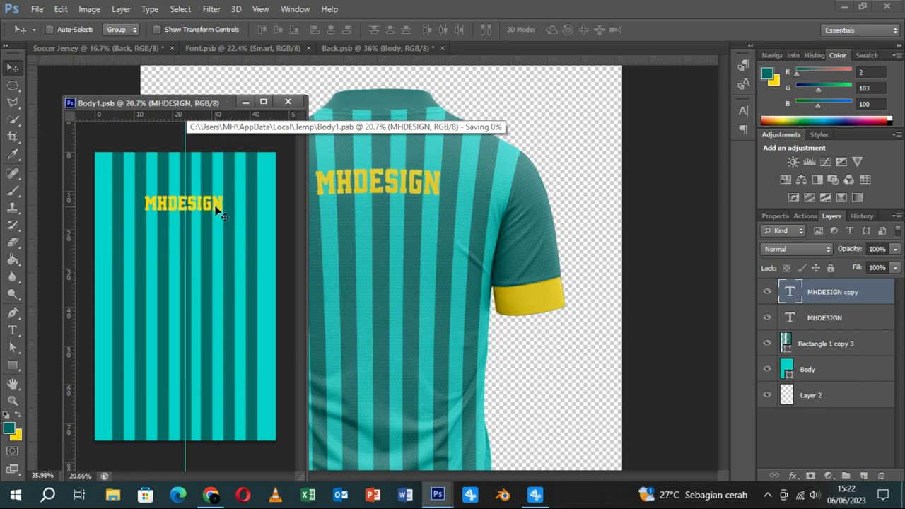
pyautogui.moveTo(218, 221); pyautogui.dragTo(217, 263)
pyautogui.press('t')
pyautogui.doubleClick(201, 245)
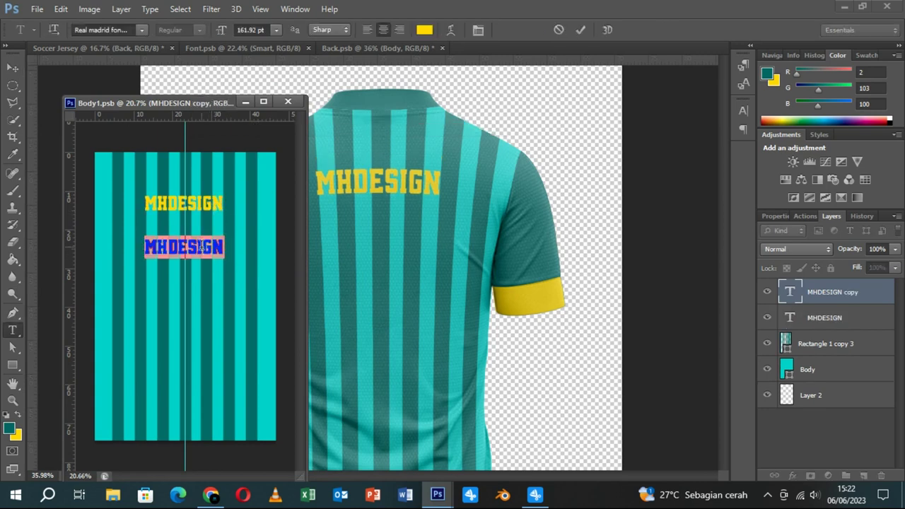
pyautogui.write('88')
pyautogui.click(580, 30)
# - Scale 88 up several times, place it just under MHDESIGN, and save
pyautogui.hotkey('ctrl', 't')
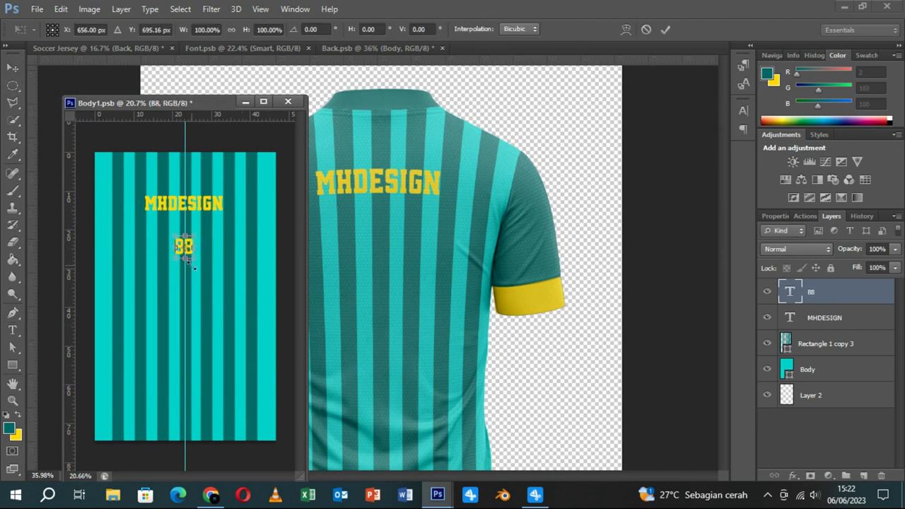
pyautogui.moveTo(194, 259)
pyautogui.mouseDown()
pyautogui.moveTo(206, 298)
pyautogui.moveTo(229, 319)
pyautogui.mouseUp()
pyautogui.moveTo(222, 287); pyautogui.dragTo(222, 298)
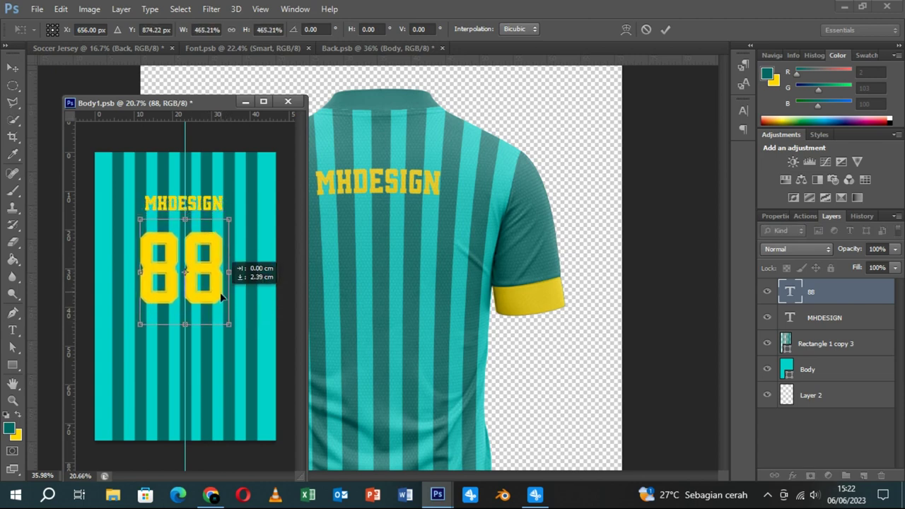
pyautogui.press('Return')
pyautogui.hotkey('ctrl', 's')
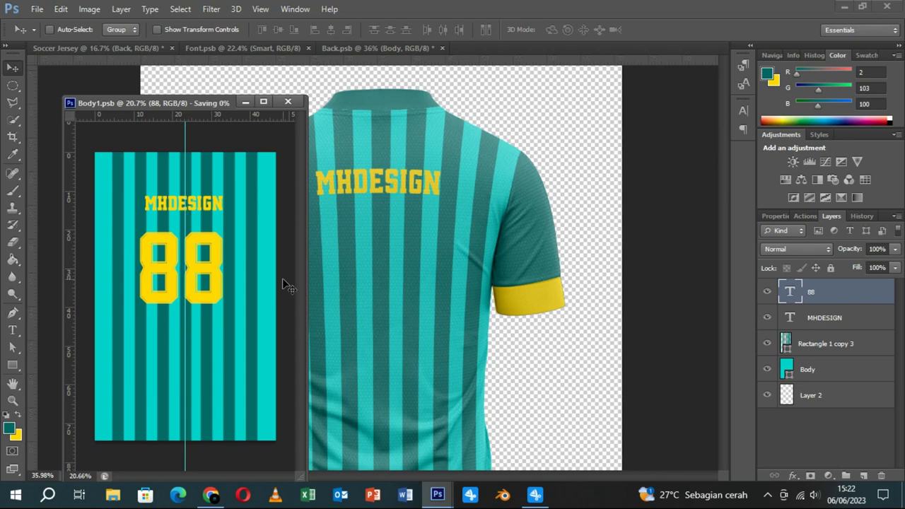
# - Close Body1.psb, check the Font and Soccer Jersey documents, and return to Back.psb
pyautogui.click(288, 100)
pyautogui.scroll(-2, 499, 186)
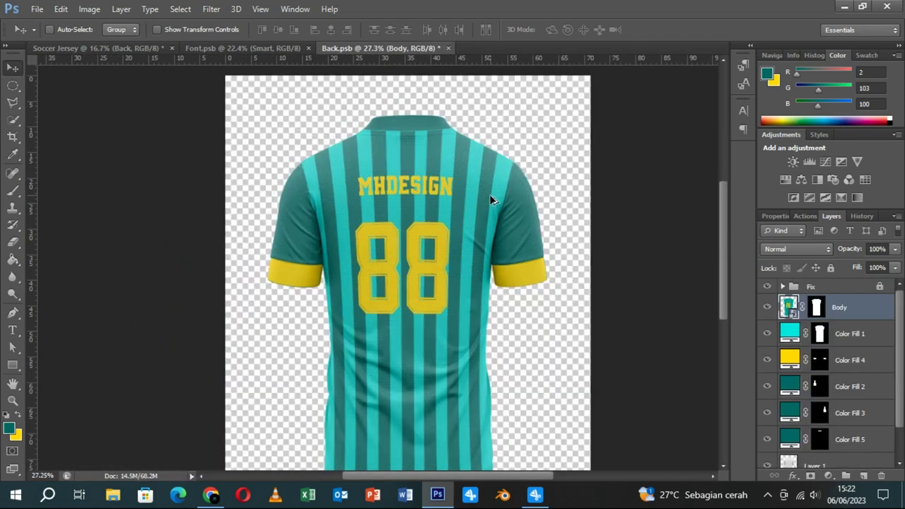
pyautogui.scroll(-1, 524, 212)
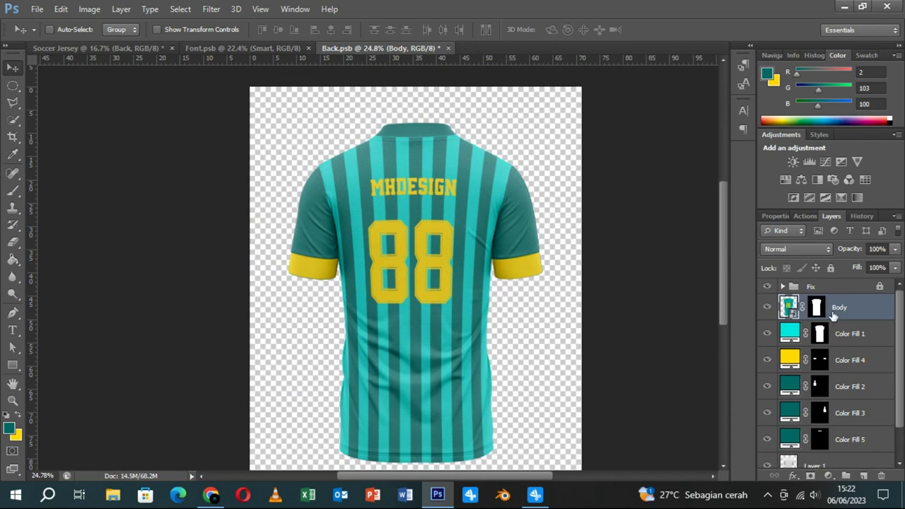
pyautogui.click(221, 47)
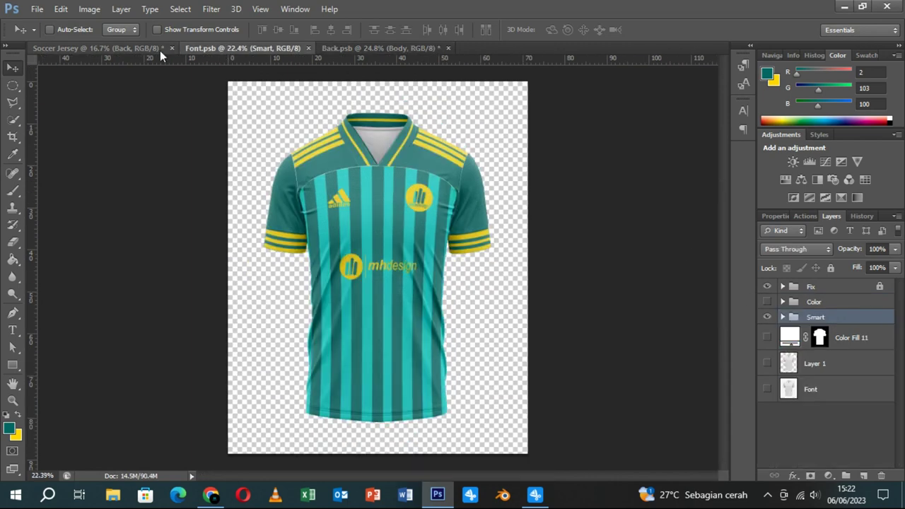
pyautogui.click(152, 50)
pyautogui.click(240, 52)
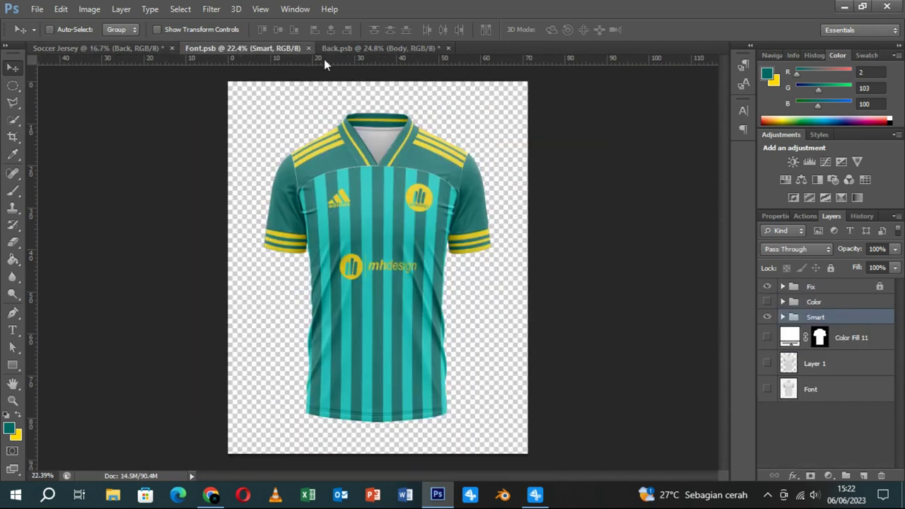
pyautogui.click(371, 51)
pyautogui.click(261, 49)
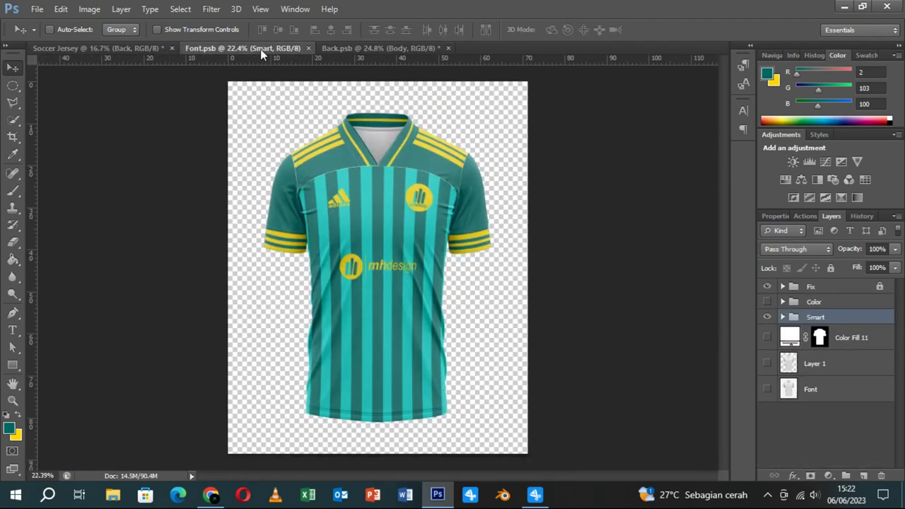
pyautogui.click(392, 51)
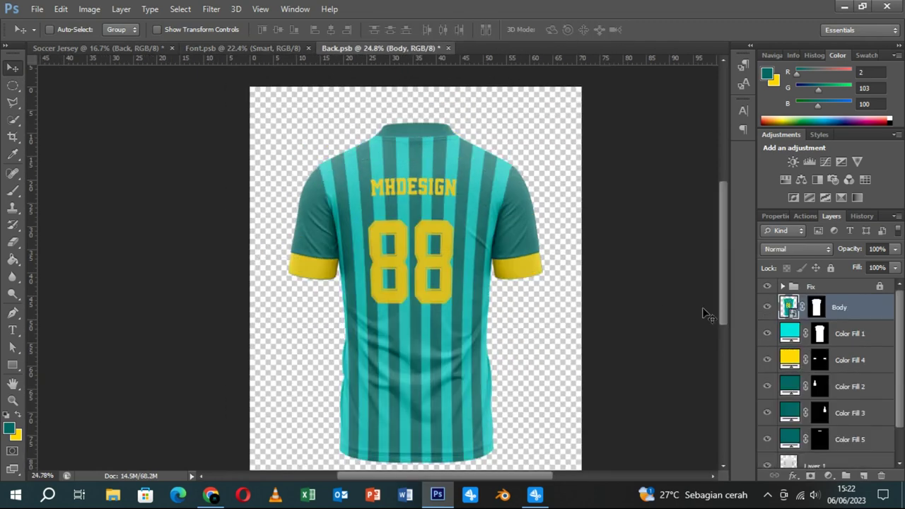
# - Select the Color Fill 4 layer and pick the Rectangle tool
pyautogui.click(821, 386)
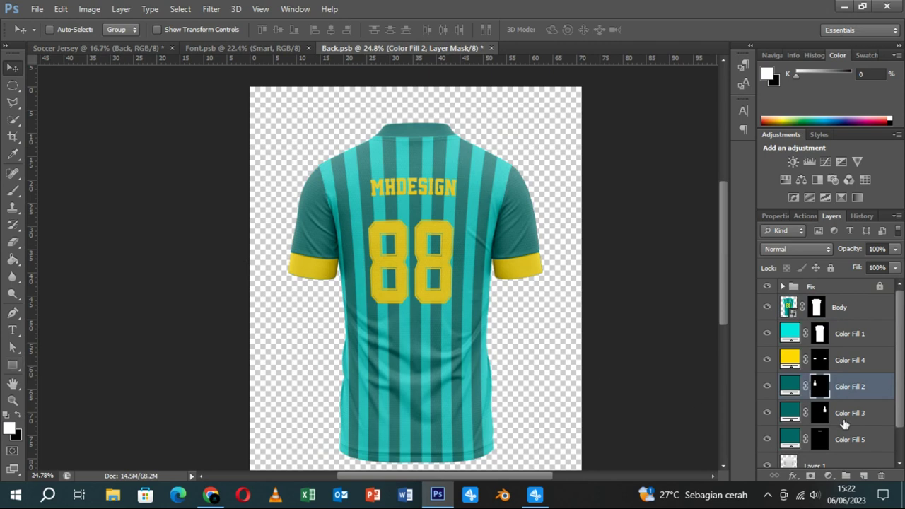
pyautogui.click(838, 362)
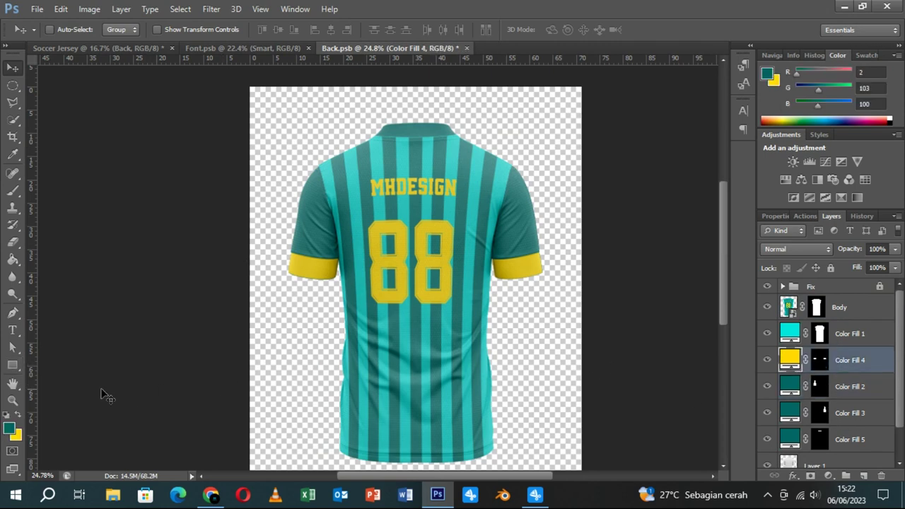
pyautogui.click(13, 365)
pyautogui.scroll(2, 332, 291)
pyautogui.scroll(2, 332, 290)
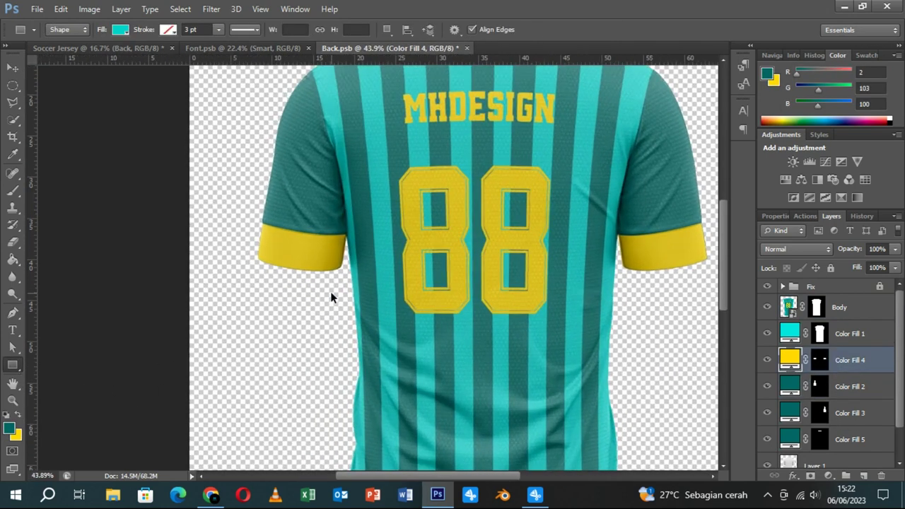
# - Draw a rectangle over the left sleeve cuff and place a copy on the right sleeve
pyautogui.moveTo(235, 216); pyautogui.dragTo(367, 276)
pyautogui.click(21, 66)
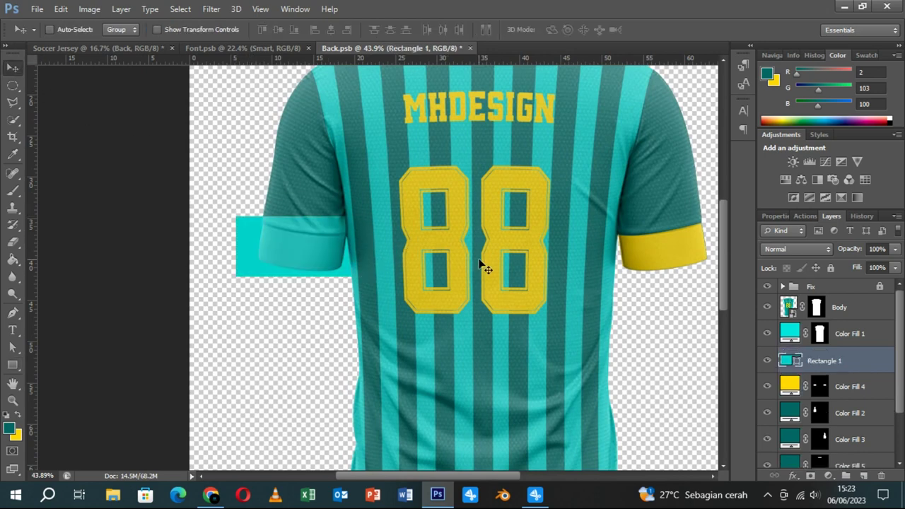
pyautogui.hotkey('ctrl', 'j')
pyautogui.moveTo(256, 264)
pyautogui.mouseDown()
pyautogui.moveTo(638, 264)
pyautogui.moveTo(485, 307)
pyautogui.mouseUp()
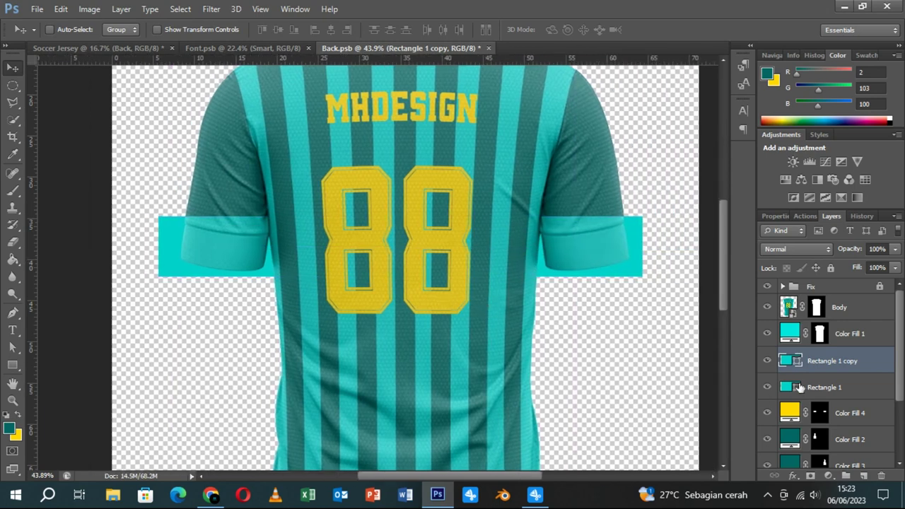
# - Rename Rectangle 1 to L. Rib and convert it to a smart object
pyautogui.doubleClick(813, 388)
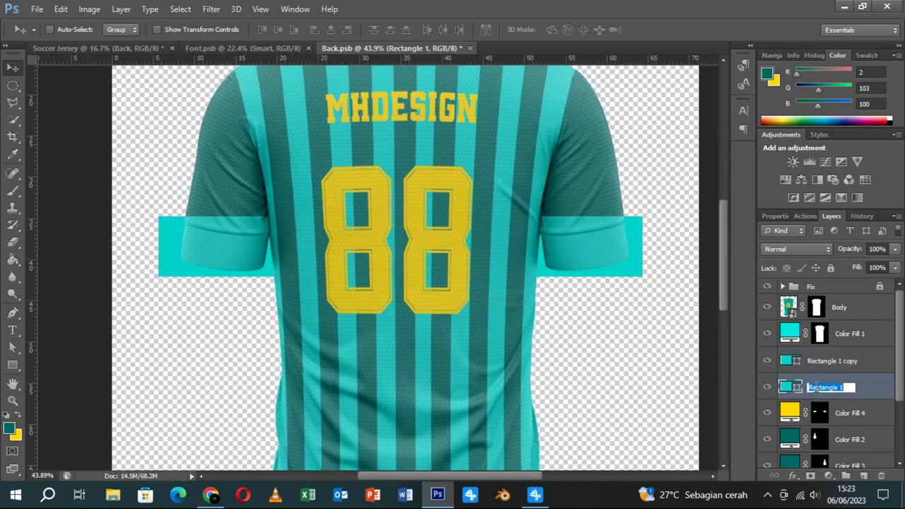
pyautogui.press('BackSpace')
pyautogui.write('r1')
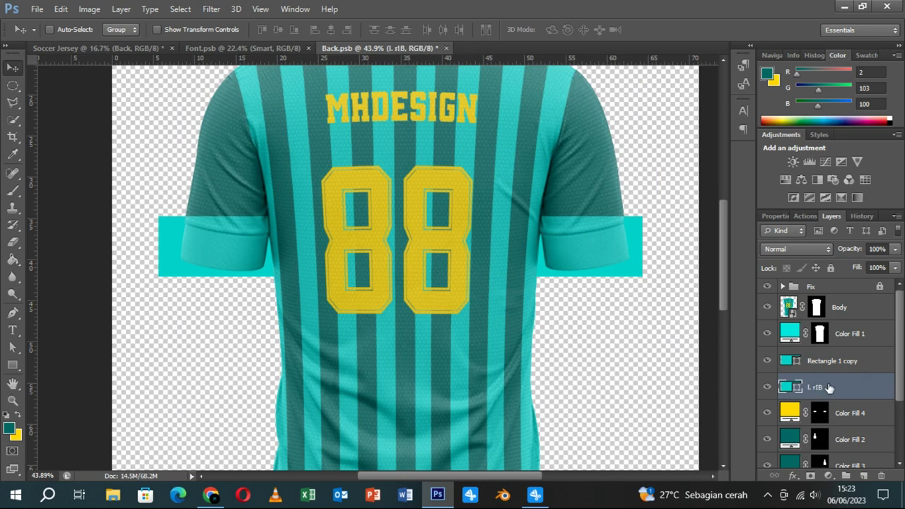
pyautogui.write('L')
pyautogui.press('Return')
pyautogui.rightClick(819, 387)
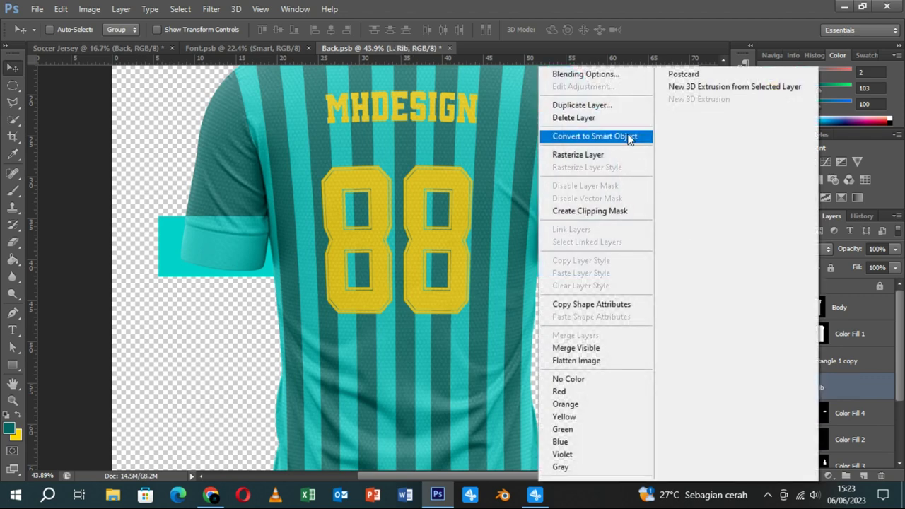
pyautogui.click(630, 137)
# - Rotate L. Rib about 7.67° and warp its corners to wrap the left sleeve end
pyautogui.hotkey('ctrl', 't')
pyautogui.moveTo(334, 228); pyautogui.dragTo(327, 248)
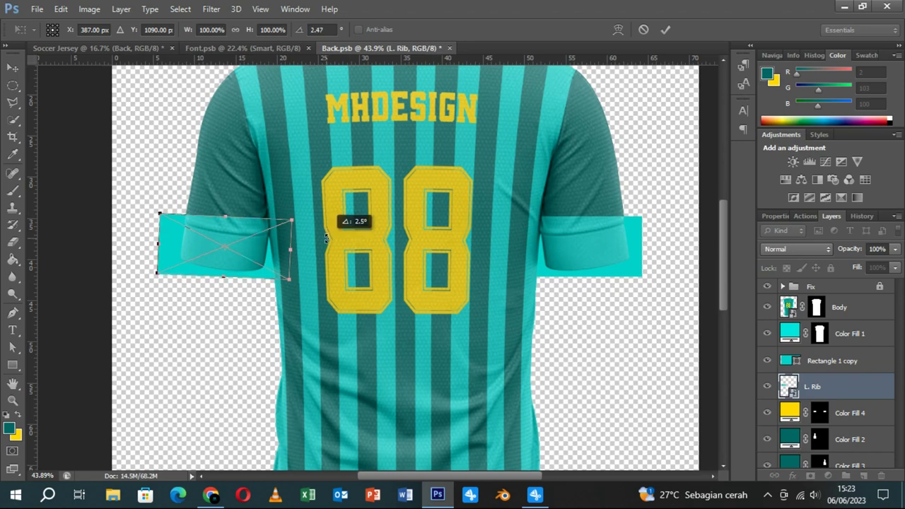
pyautogui.click(615, 30)
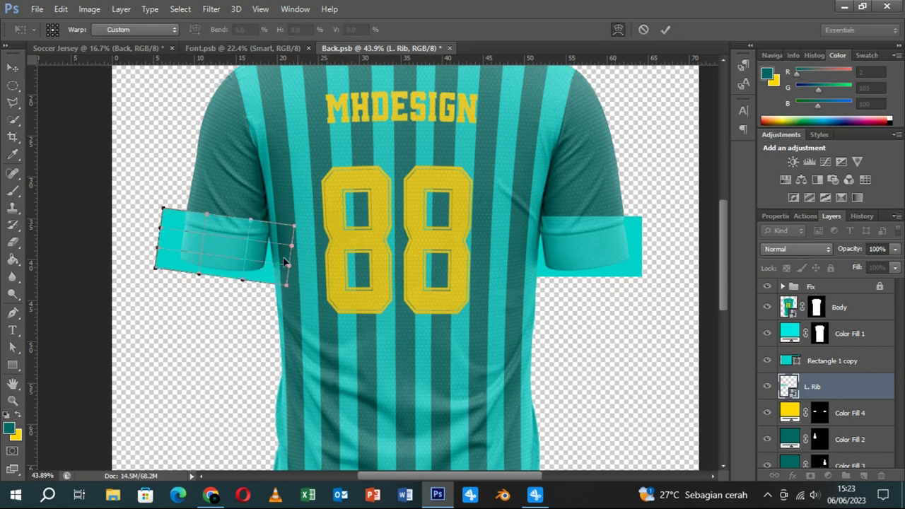
pyautogui.scroll(3, 228, 239)
pyautogui.moveTo(335, 230); pyautogui.dragTo(318, 230)
pyautogui.moveTo(125, 201); pyautogui.dragTo(142, 205)
pyautogui.moveTo(117, 296); pyautogui.dragTo(127, 286)
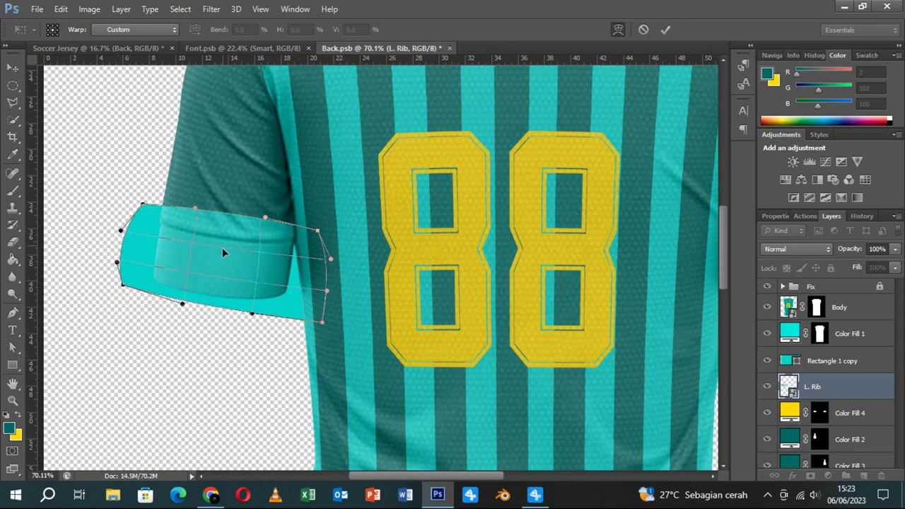
pyautogui.moveTo(322, 322); pyautogui.dragTo(315, 304)
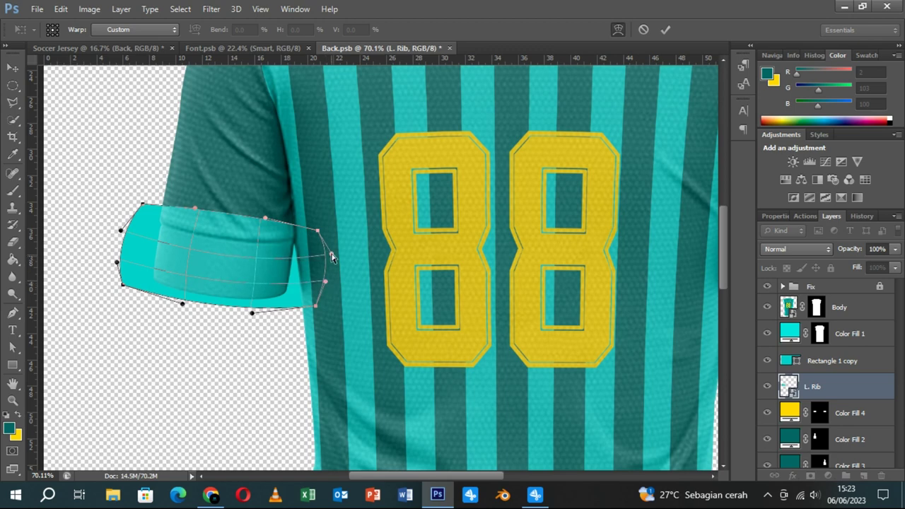
pyautogui.moveTo(328, 285); pyautogui.dragTo(326, 270)
pyautogui.click(669, 30)
# - Mask L. Rib to the cuff selection and open its smart object contents
pyautogui.keyDown('ctrl'); pyautogui.click(819, 440); pyautogui.keyUp('ctrl')
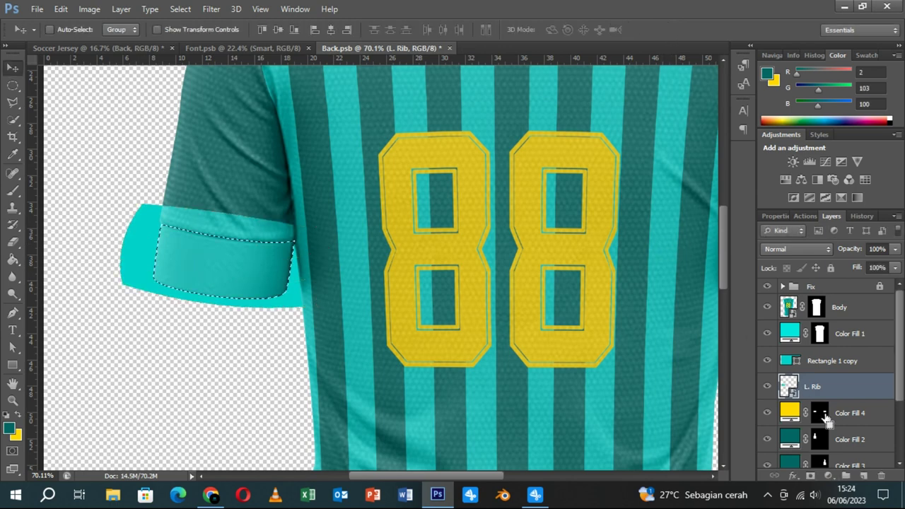
pyautogui.click(812, 476)
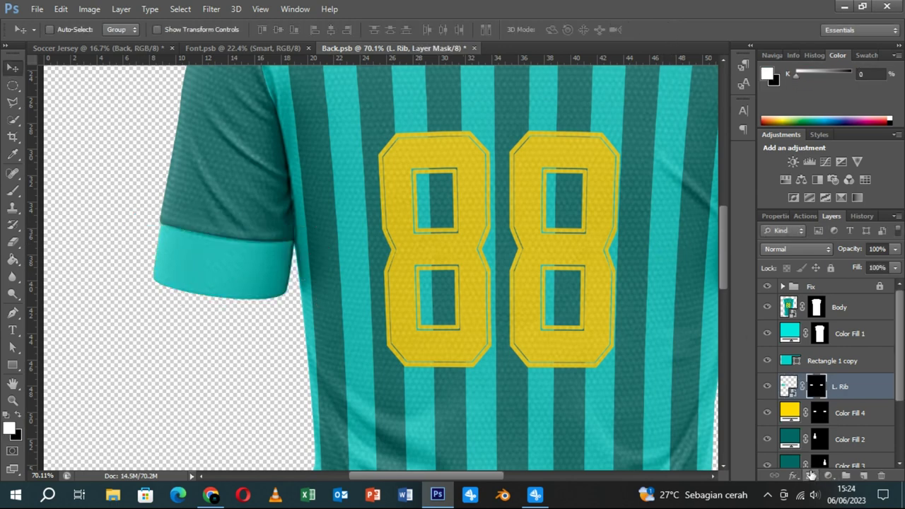
pyautogui.doubleClick(792, 390)
pyautogui.click(515, 224)
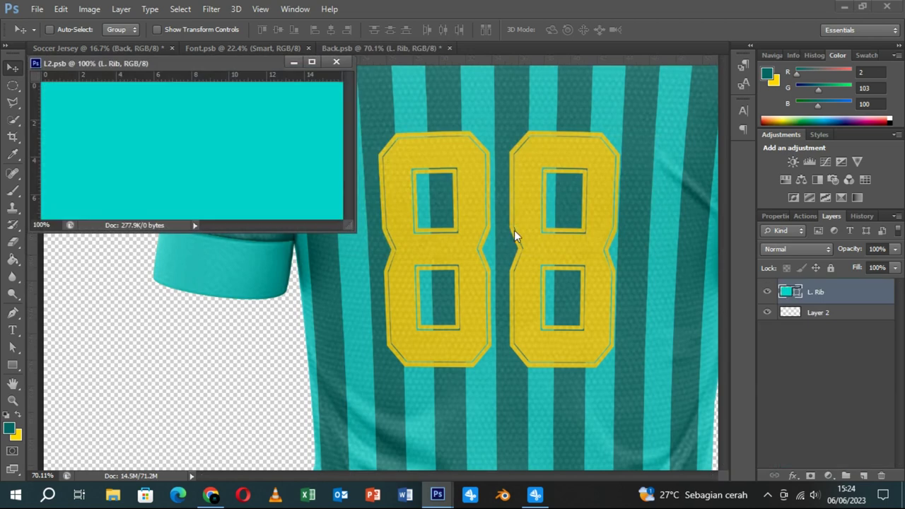
pyautogui.moveTo(348, 233); pyautogui.dragTo(376, 257)
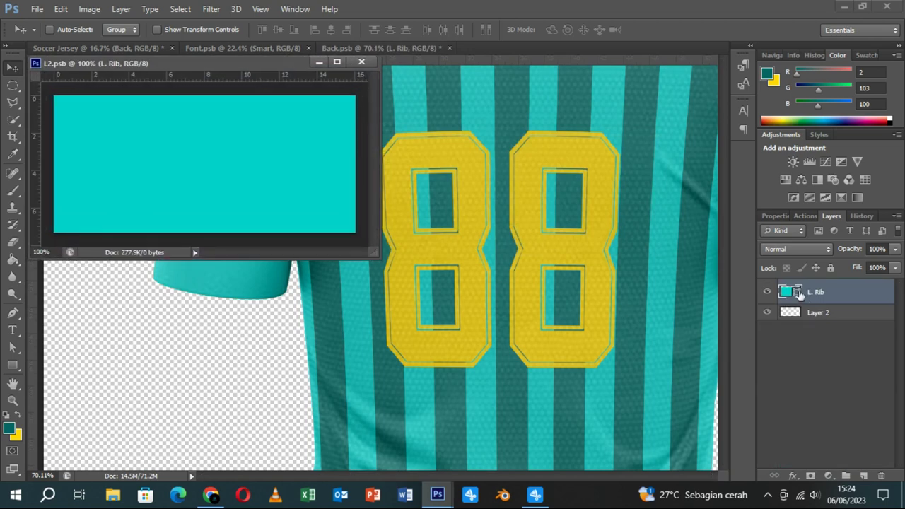
# - Change the rib's fill from teal to yellow ffd800
pyautogui.doubleClick(800, 294)
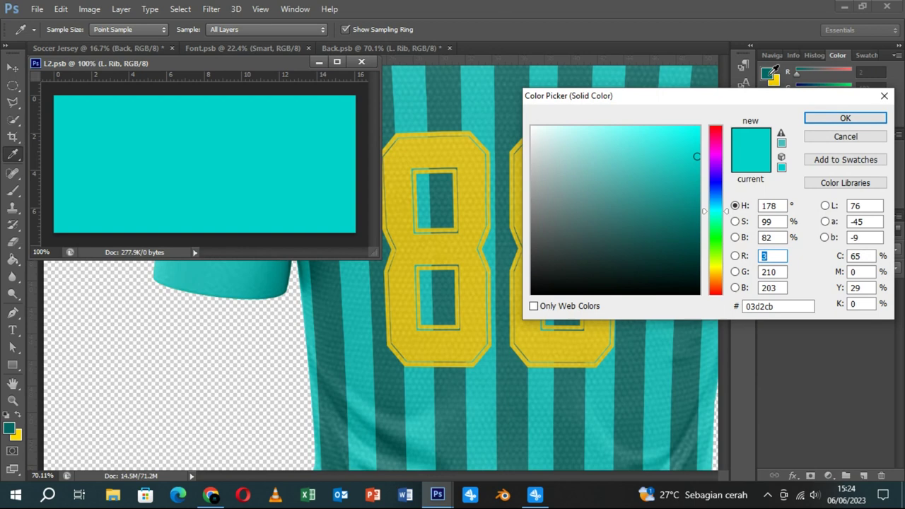
pyautogui.click(779, 78)
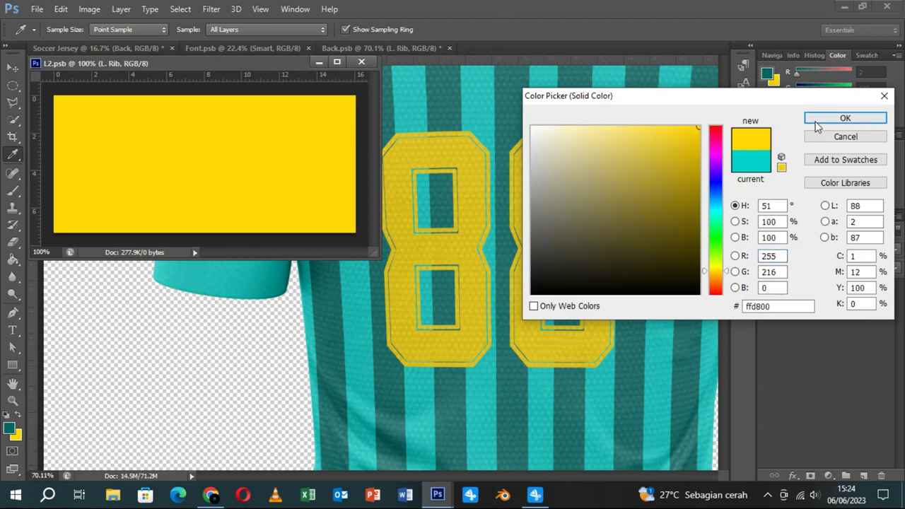
pyautogui.click(845, 118)
pyautogui.moveTo(279, 63); pyautogui.dragTo(309, 122)
pyautogui.click(249, 45)
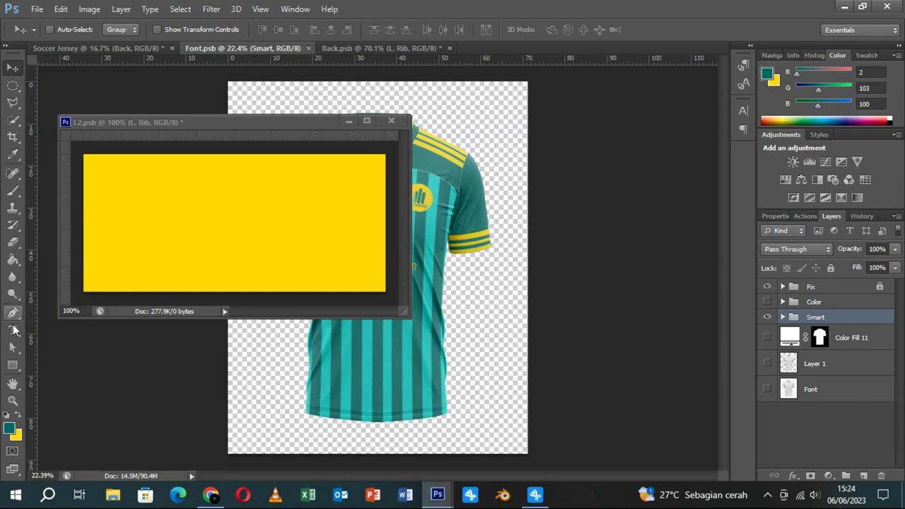
# - Draw a thin teal stripe across the yellow rib
pyautogui.click(13, 365)
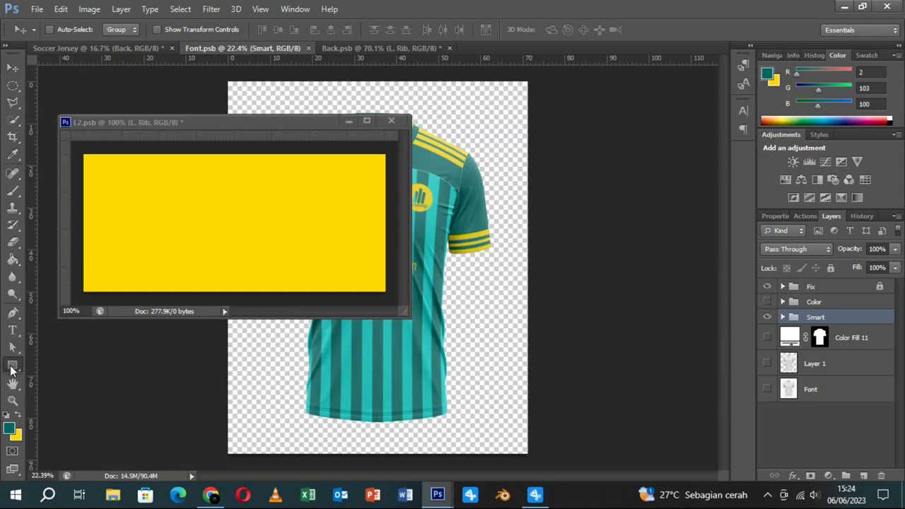
pyautogui.click(73, 210)
pyautogui.moveTo(80, 192); pyautogui.dragTo(386, 205)
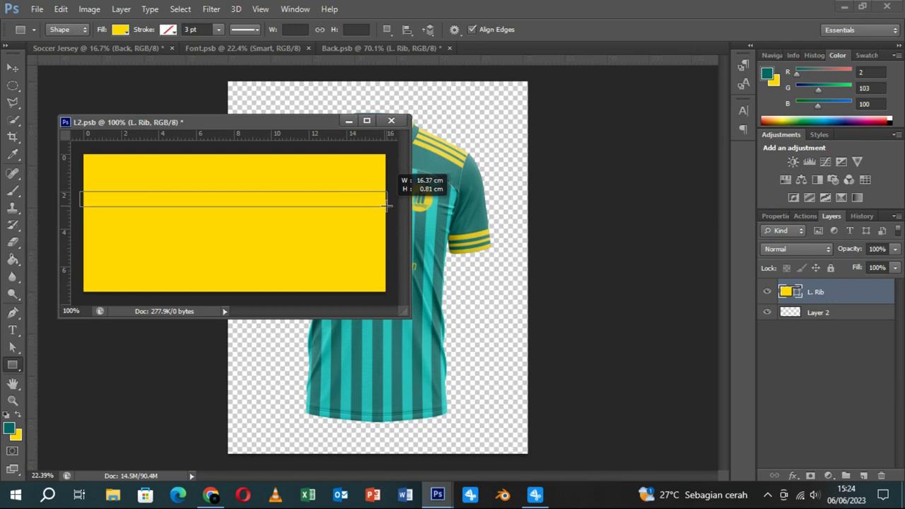
pyautogui.click(120, 30)
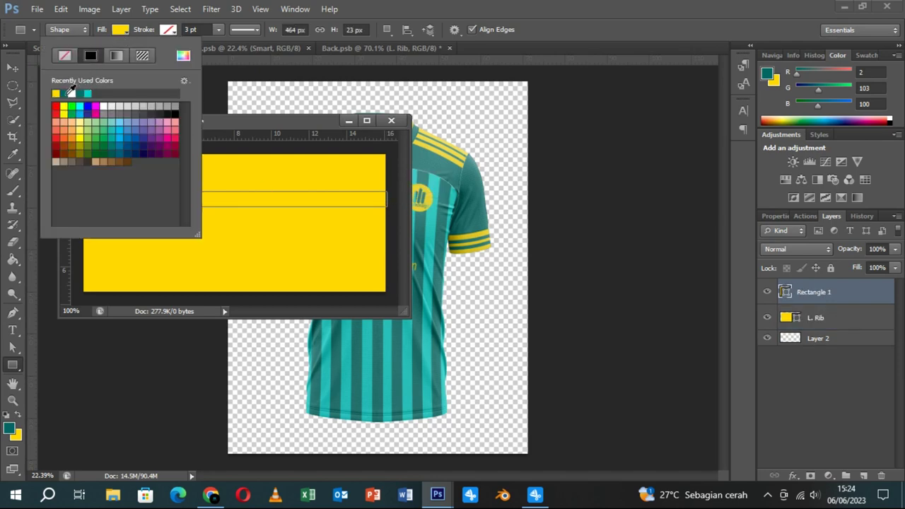
pyautogui.click(71, 93)
pyautogui.click(122, 32)
pyautogui.press('v')
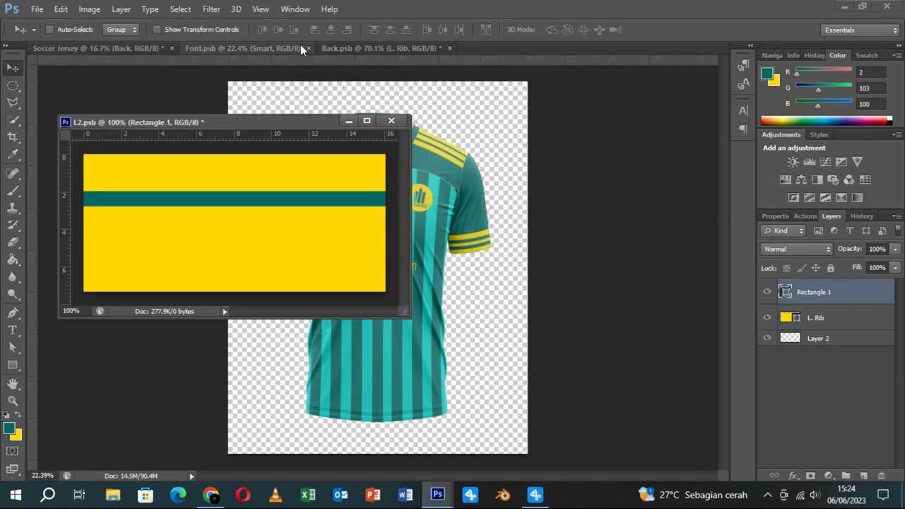
# - Alt-drag a second teal stripe below the first, then close the rib contents
pyautogui.click(333, 48)
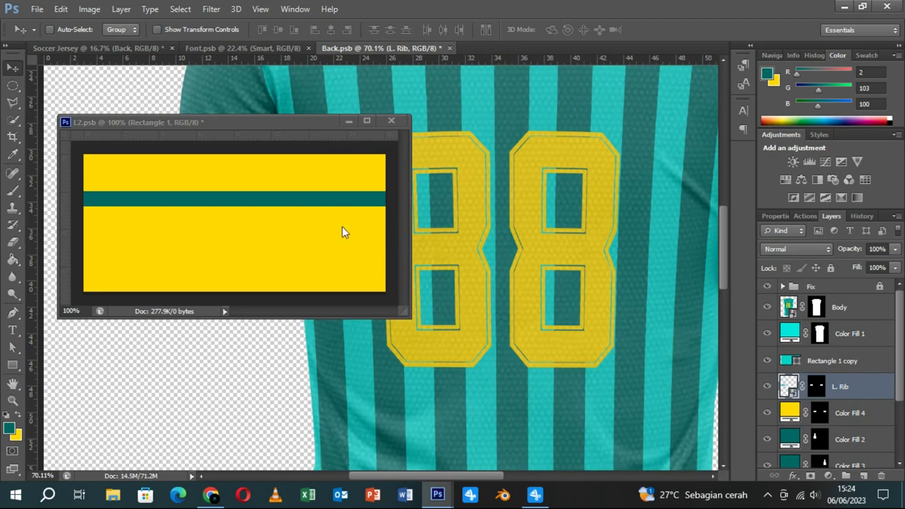
pyautogui.scroll(-3, 481, 230)
pyautogui.scroll(-2, 488, 233)
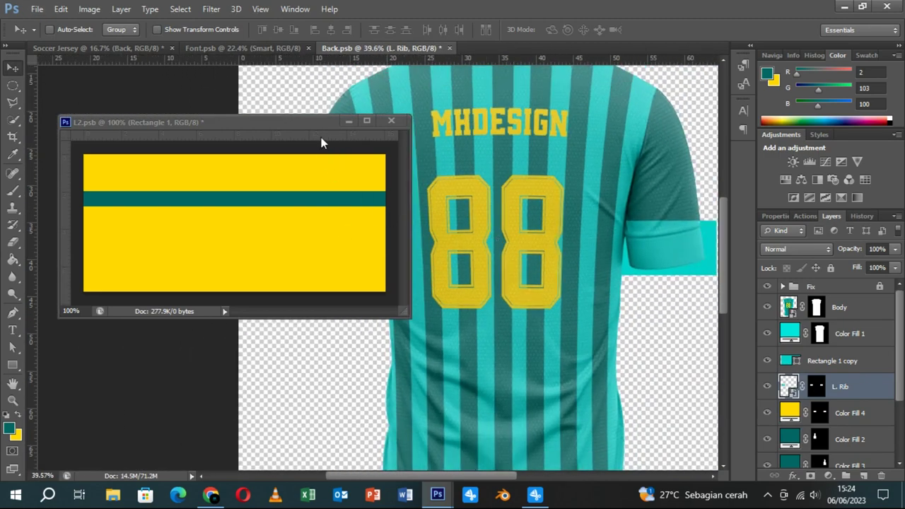
pyautogui.moveTo(321, 139); pyautogui.dragTo(360, 278)
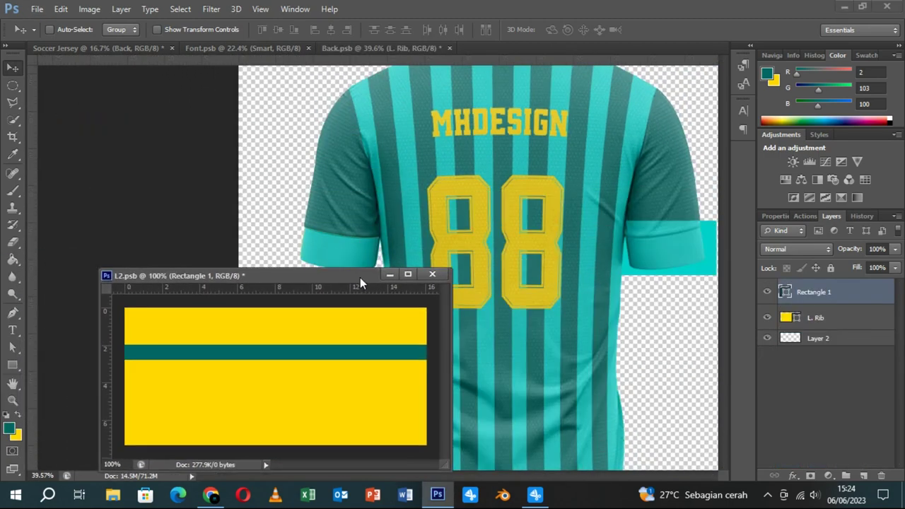
pyautogui.moveTo(337, 368); pyautogui.dragTo(322, 404)
pyautogui.keyDown('shift'); pyautogui.click(799, 322); pyautogui.keyUp('shift')
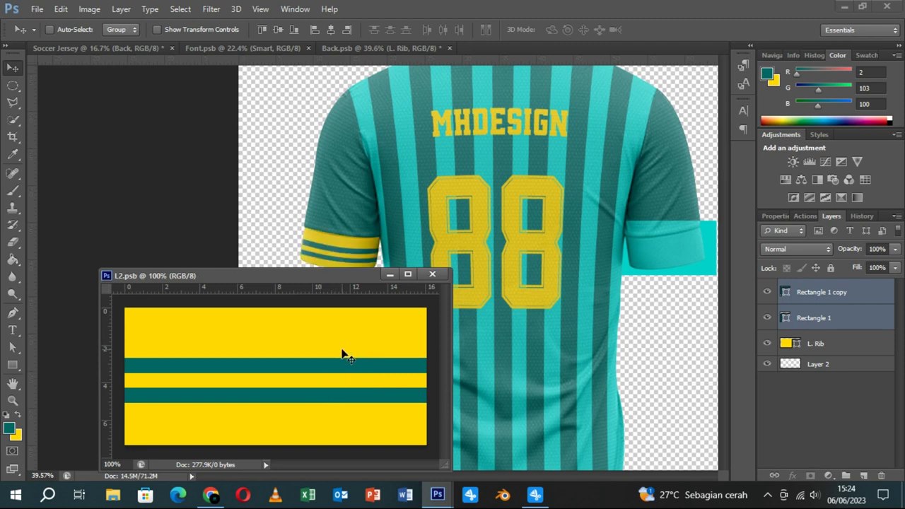
pyautogui.click(432, 275)
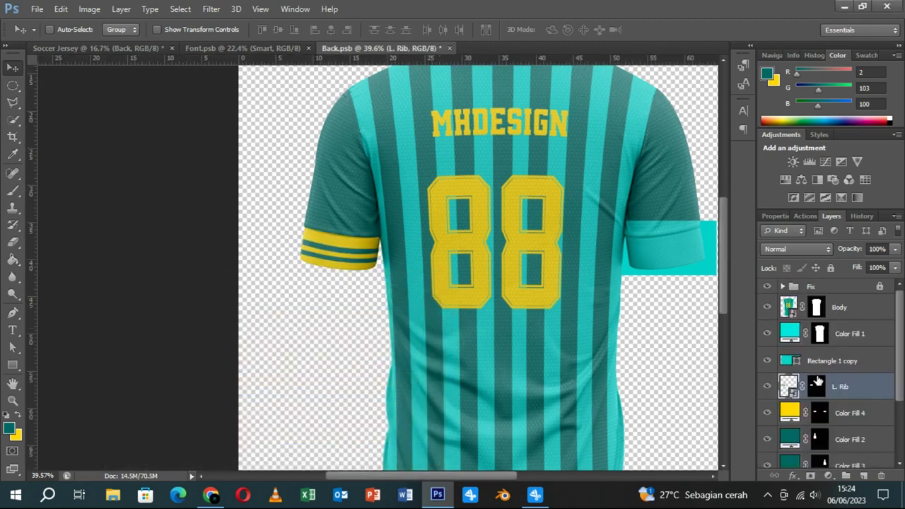
# - Re-warp the striped L. Rib cuff to follow the sleeve curve, commit, and zoom out
pyautogui.hotkey('ctrl', 't')
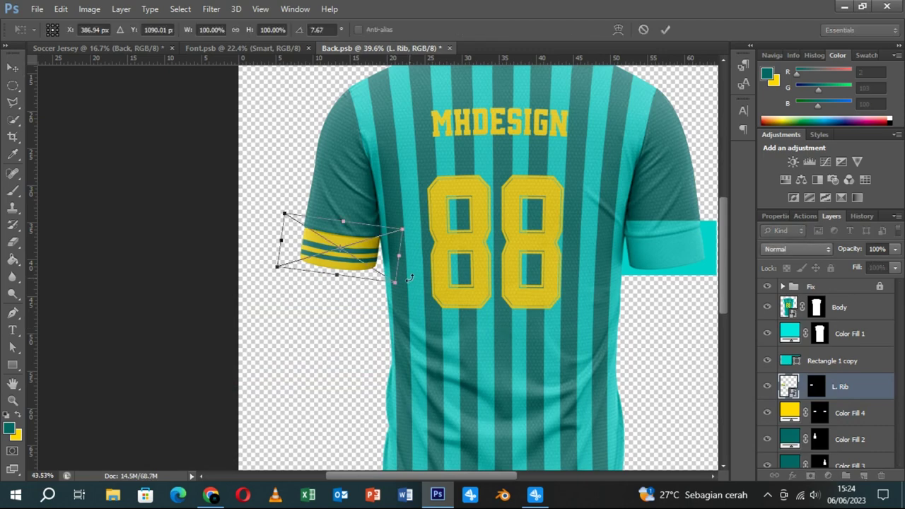
pyautogui.scroll(3, 408, 281)
pyautogui.scroll(1, 408, 281)
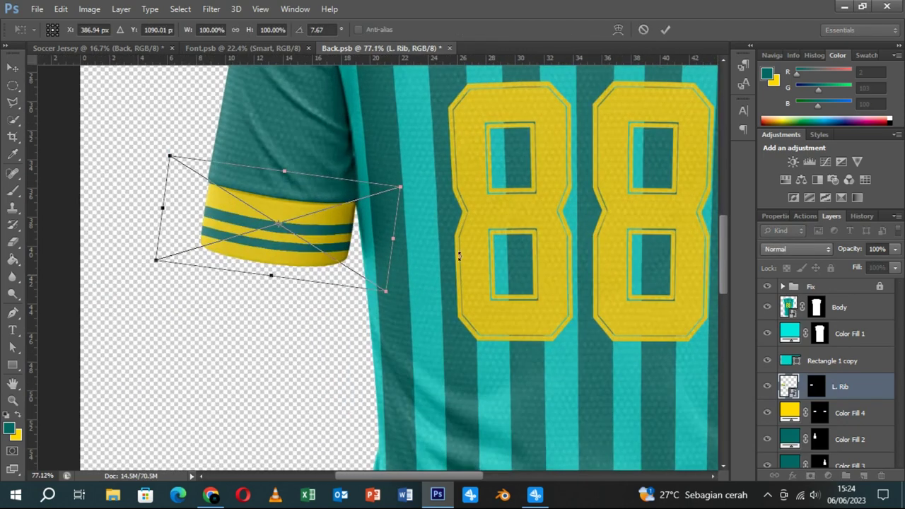
pyautogui.click(619, 30)
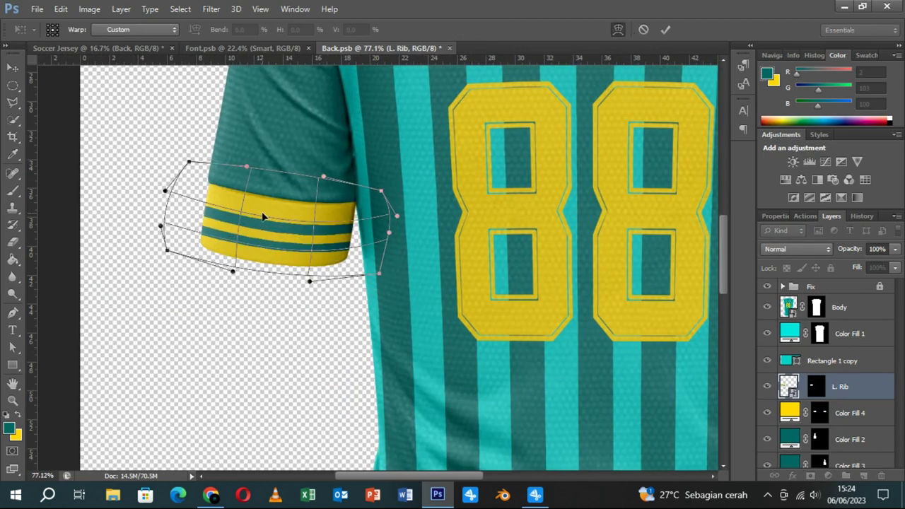
pyautogui.moveTo(262, 215); pyautogui.dragTo(262, 215)
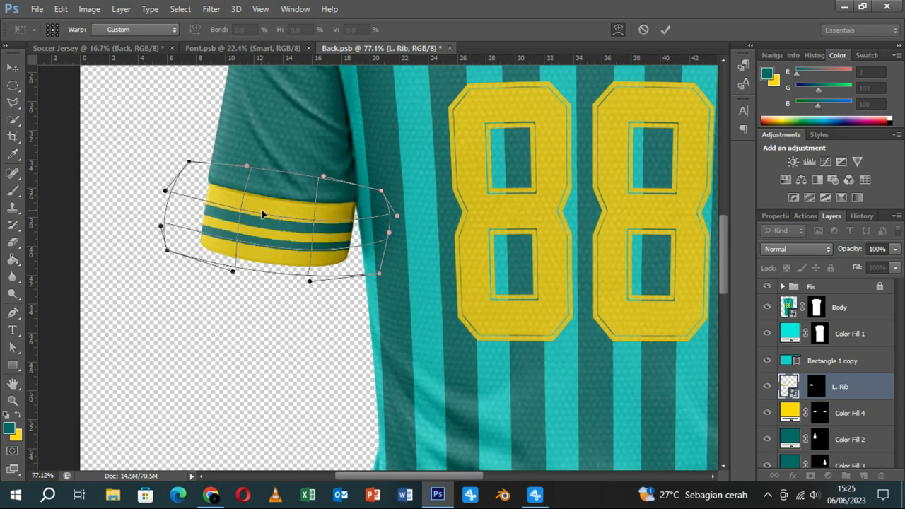
pyautogui.moveTo(162, 227); pyautogui.dragTo(163, 220)
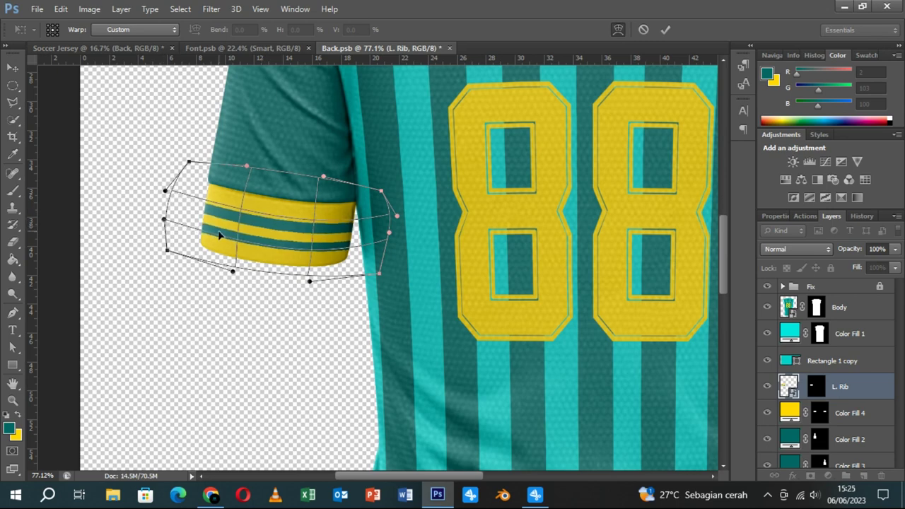
pyautogui.moveTo(227, 237); pyautogui.dragTo(227, 242)
pyautogui.hotkey('ctrl', 'z')
pyautogui.moveTo(165, 191); pyautogui.dragTo(168, 186)
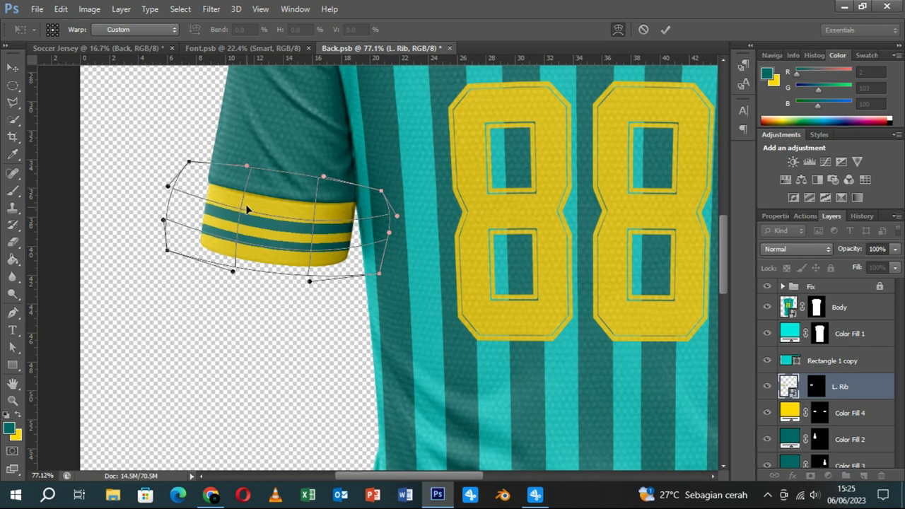
pyautogui.moveTo(246, 208); pyautogui.dragTo(247, 205)
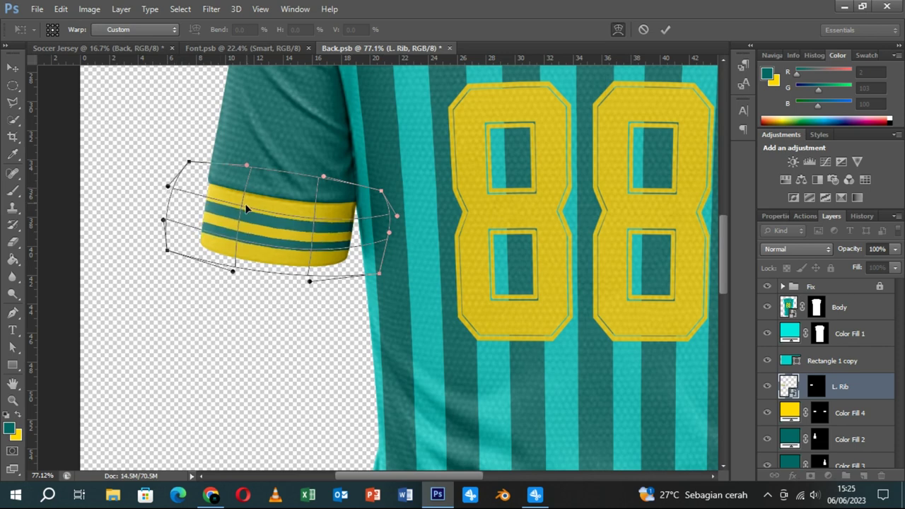
pyautogui.click(666, 30)
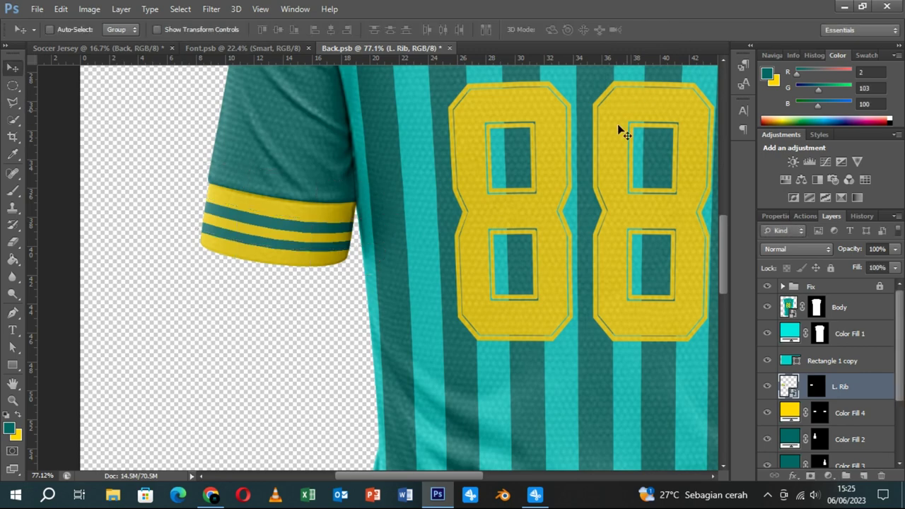
pyautogui.scroll(-2, 521, 283)
pyautogui.scroll(-2, 518, 284)
pyautogui.scroll(-1, 519, 284)
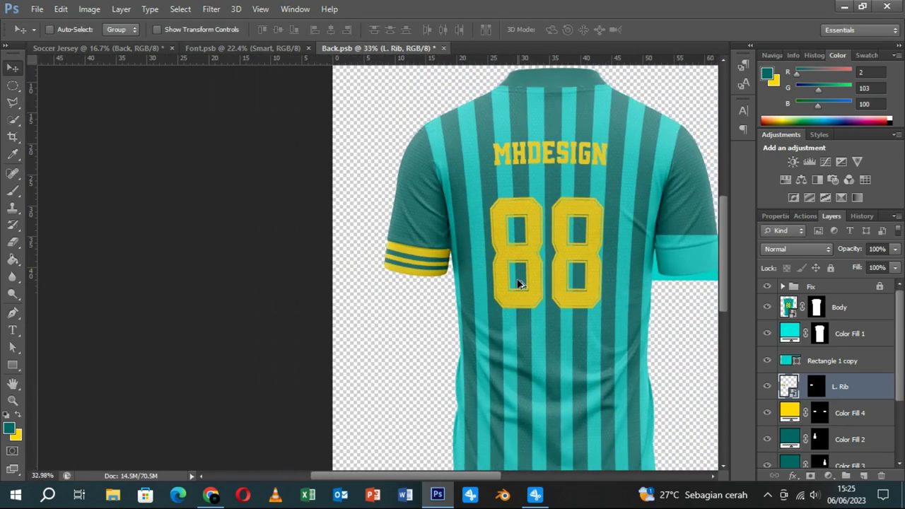
pyautogui.scroll(-1, 520, 287)
pyautogui.scroll(-1, 521, 290)
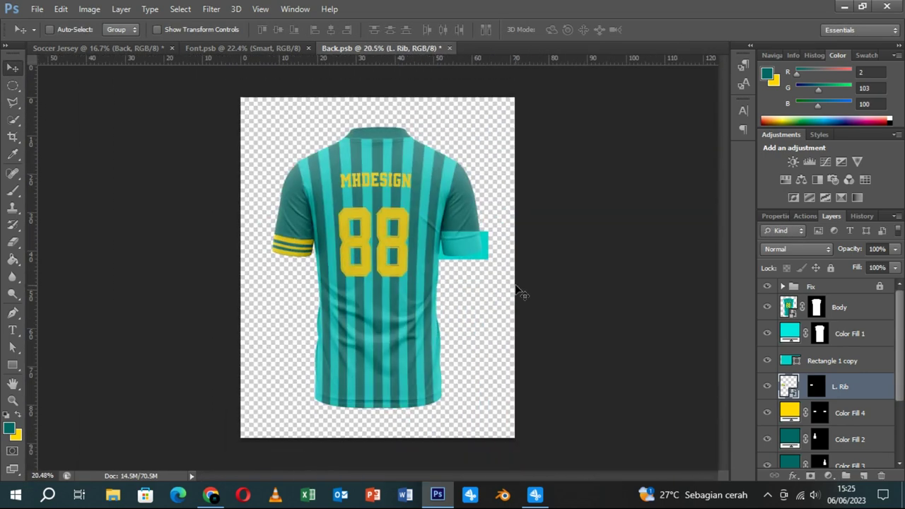
# - Rename Rectangle 1 copy to R. Rib and convert it to a smart object
pyautogui.click(832, 361)
pyautogui.scroll(2, 465, 288)
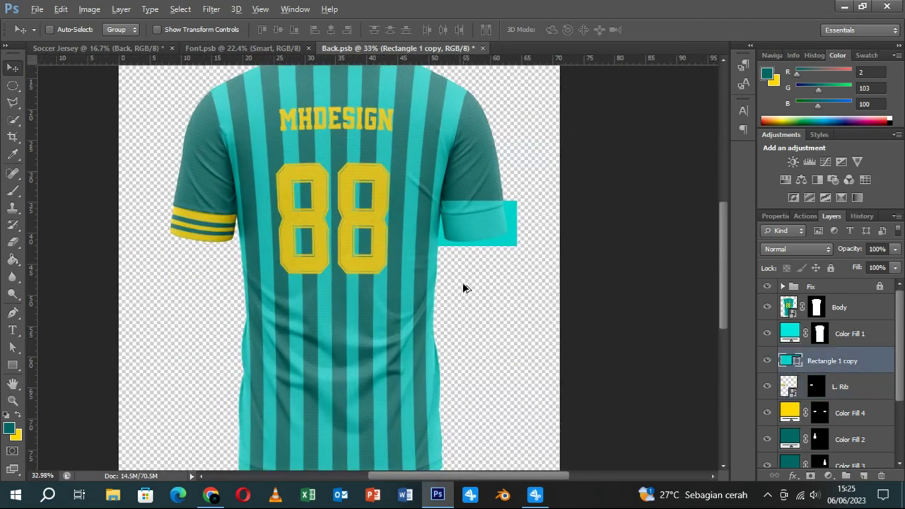
pyautogui.scroll(1, 464, 288)
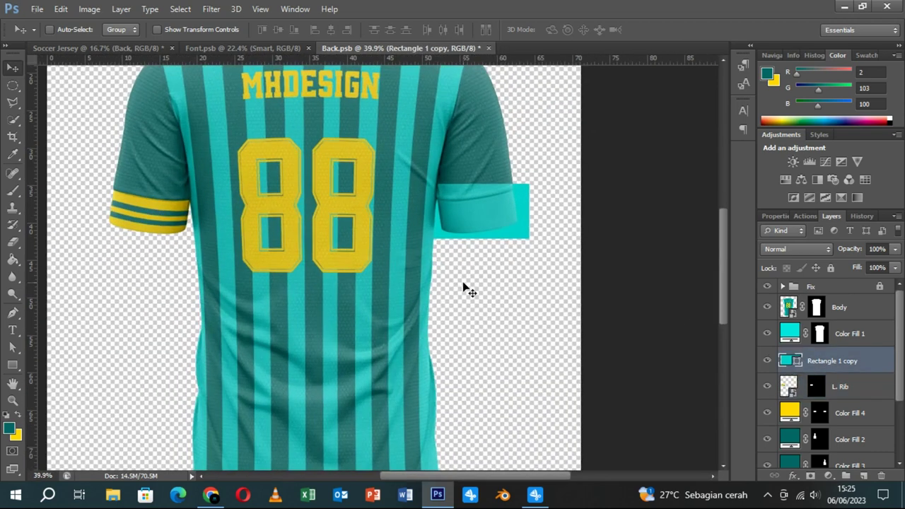
pyautogui.doubleClick(821, 362)
pyautogui.write('R. Rib')
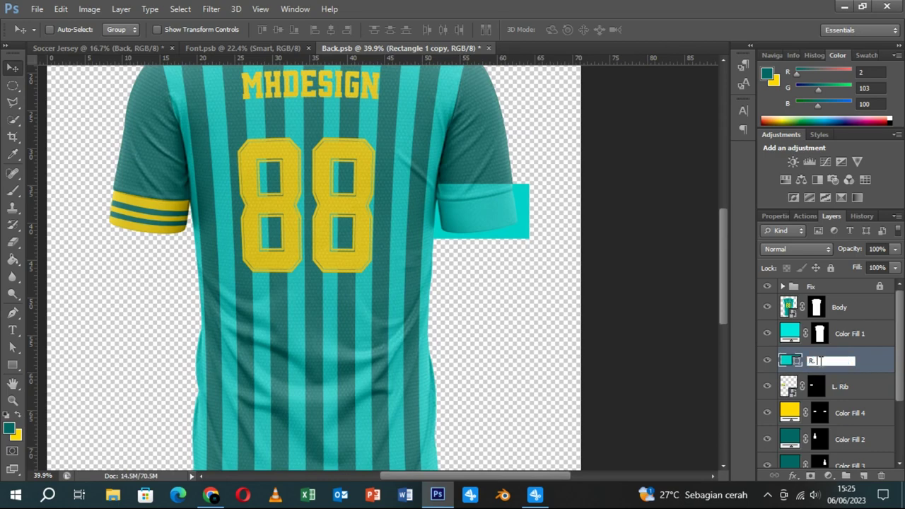
pyautogui.press('Return')
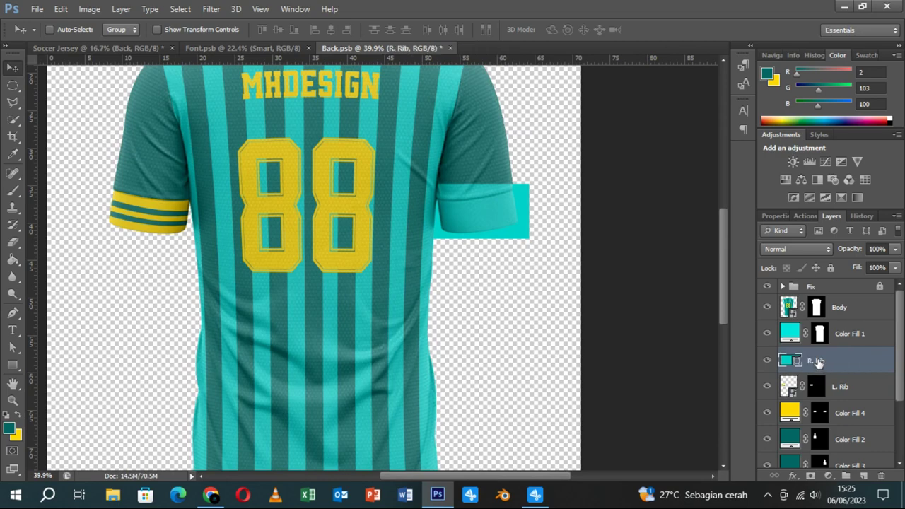
pyautogui.rightClick(818, 362)
pyautogui.click(614, 144)
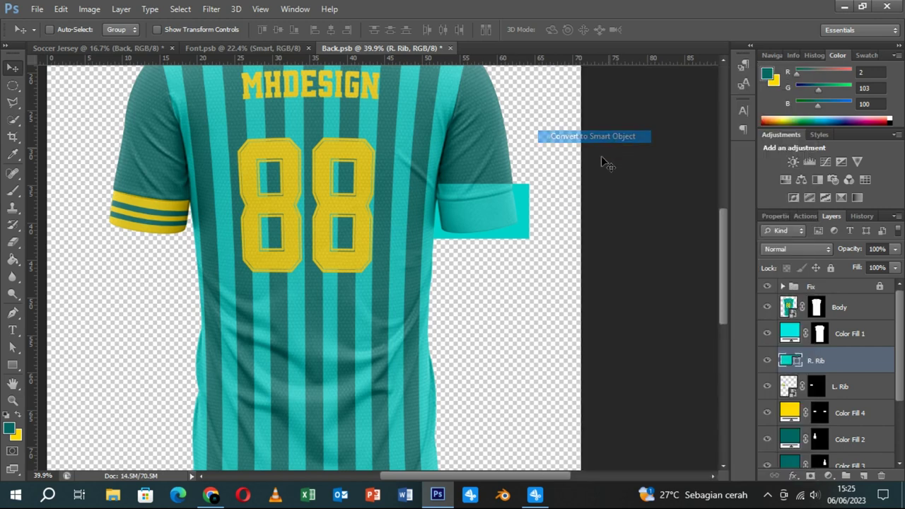
# - Rotate R. Rib about -8° and warp it to fit the right sleeve cuff
pyautogui.hotkey('ctrl', 't')
pyautogui.moveTo(572, 231)
pyautogui.mouseDown()
pyautogui.moveTo(566, 217)
pyautogui.moveTo(522, 217)
pyautogui.mouseUp()
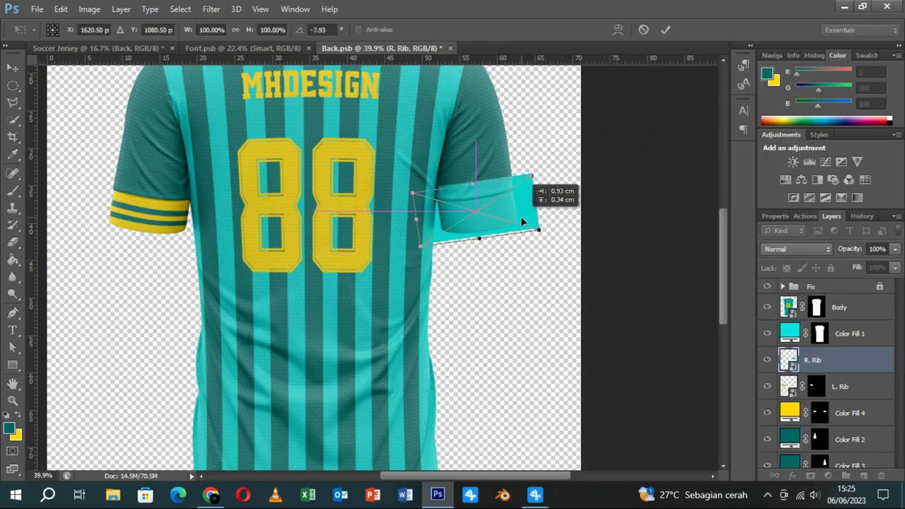
pyautogui.click(622, 30)
pyautogui.scroll(4, 508, 253)
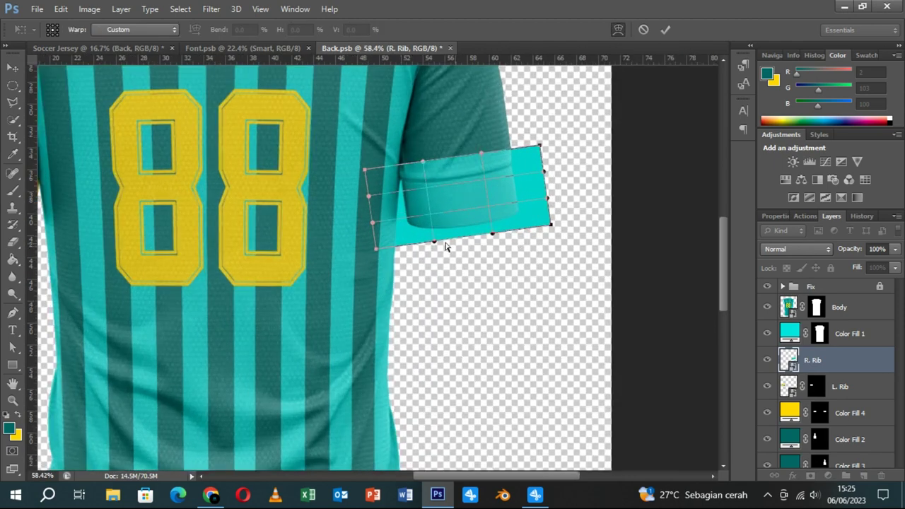
pyautogui.moveTo(373, 248); pyautogui.dragTo(374, 230)
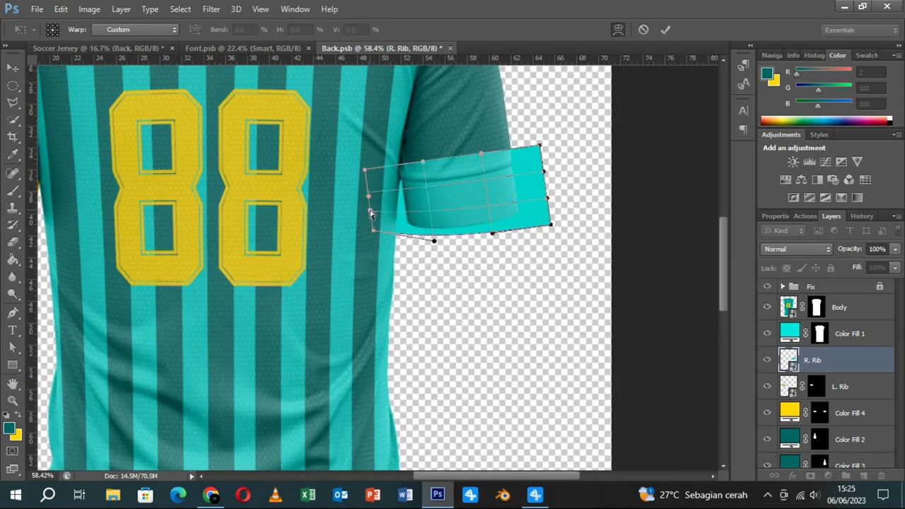
pyautogui.moveTo(550, 224); pyautogui.dragTo(548, 210)
pyautogui.moveTo(373, 229); pyautogui.dragTo(372, 225)
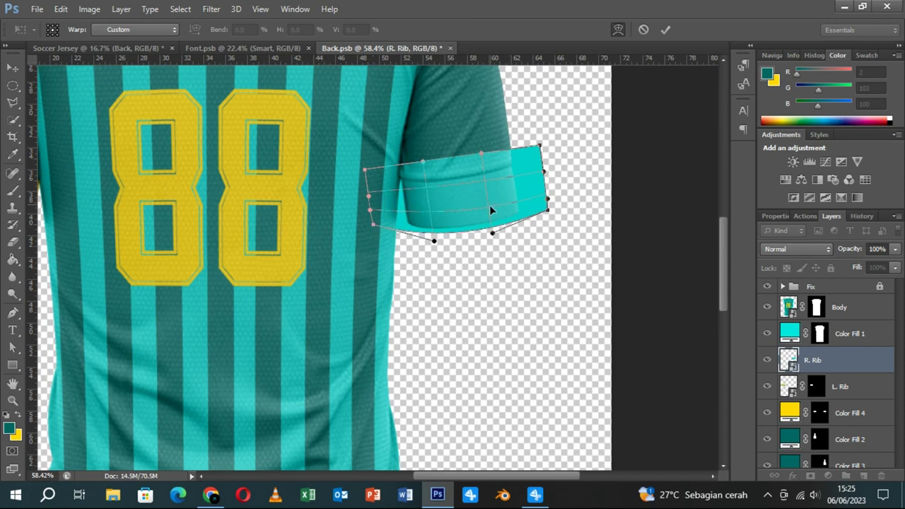
pyautogui.moveTo(484, 157); pyautogui.dragTo(425, 173)
pyautogui.moveTo(365, 171); pyautogui.dragTo(368, 162)
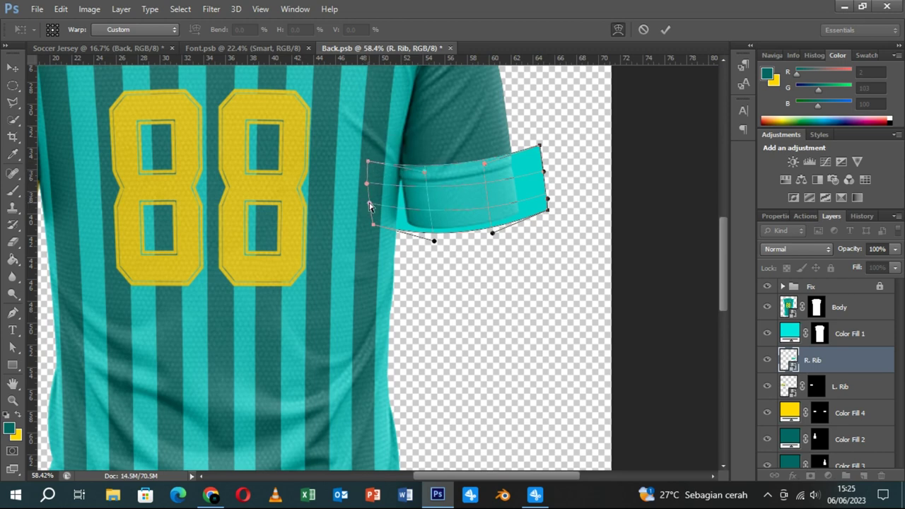
pyautogui.moveTo(436, 213); pyautogui.dragTo(436, 216)
pyautogui.click(665, 30)
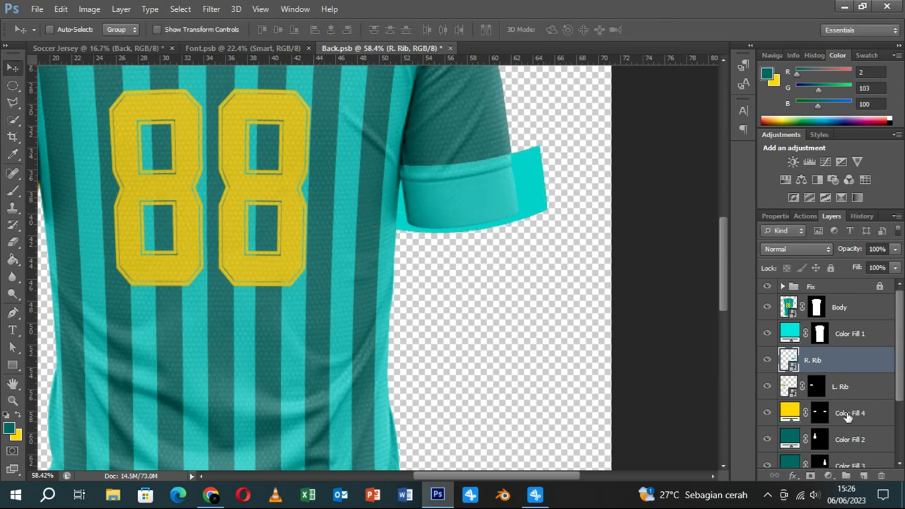
pyautogui.keyDown('ctrl'); pyautogui.click(819, 414); pyautogui.keyUp('ctrl')
# - Mask R. Rib to the cuff and set its smart object fill to yellow
pyautogui.click(811, 476)
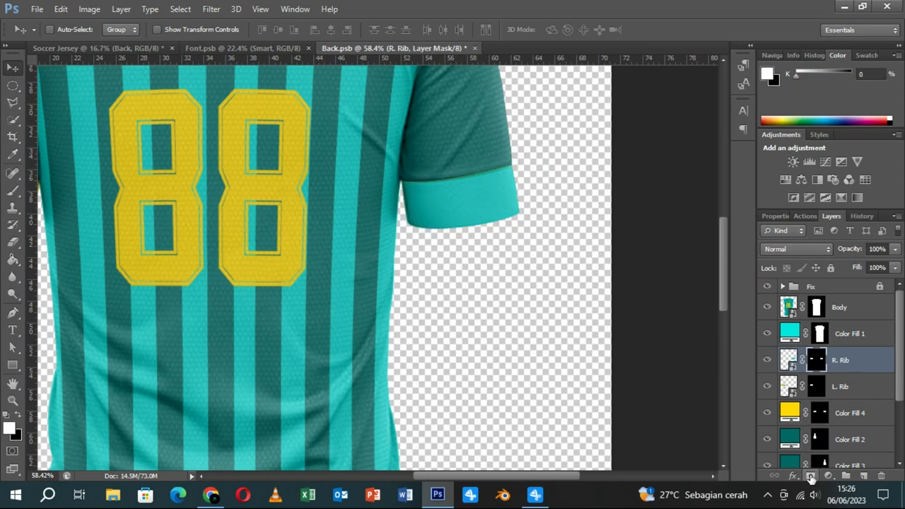
pyautogui.doubleClick(789, 360)
pyautogui.click(506, 224)
pyautogui.moveTo(347, 226); pyautogui.dragTo(388, 248)
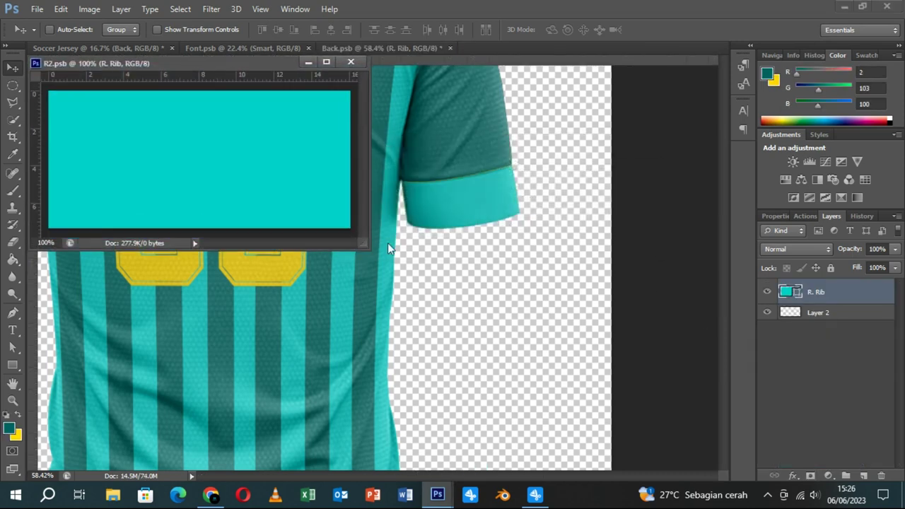
pyautogui.doubleClick(791, 292)
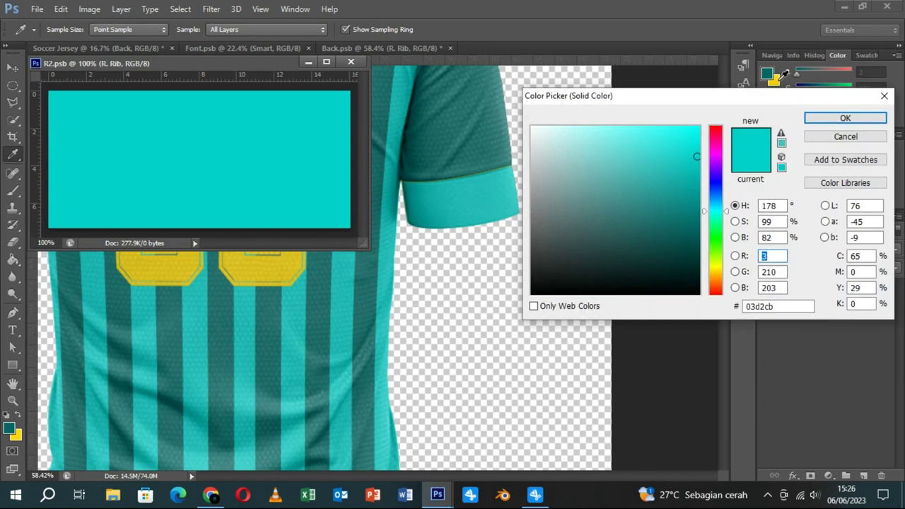
pyautogui.click(780, 78)
pyautogui.click(845, 118)
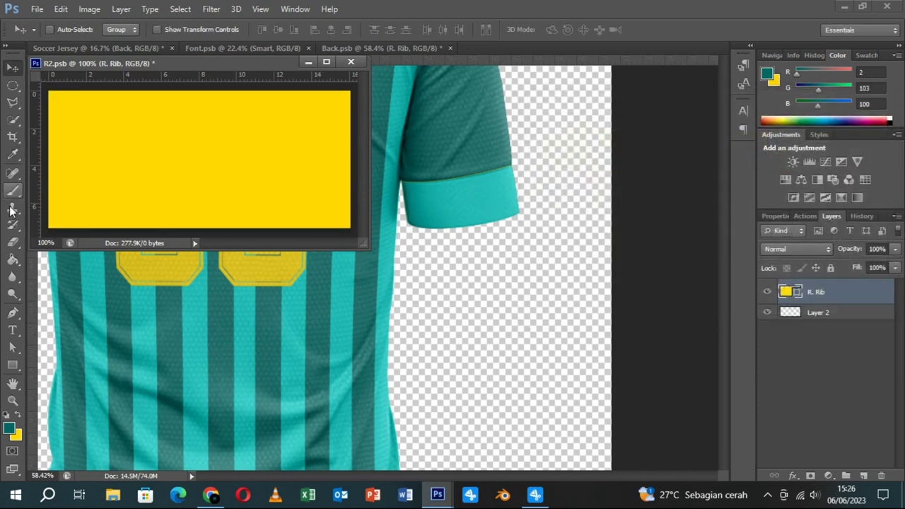
# - Add two teal stripes across the yellow cuff, shifted down about 14 px
pyautogui.click(12, 365)
pyautogui.moveTo(48, 128); pyautogui.dragTo(352, 141)
pyautogui.click(121, 30)
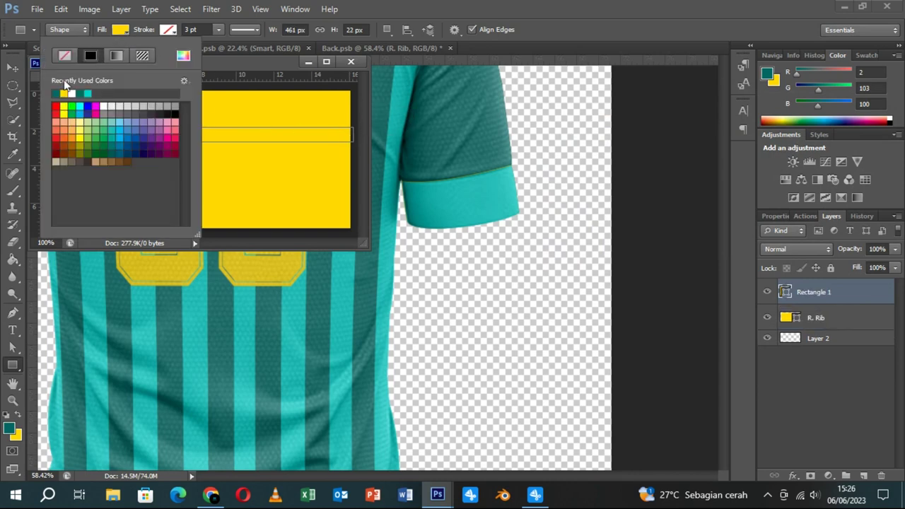
pyautogui.click(56, 93)
pyautogui.press('Return')
pyautogui.press('v')
pyautogui.moveTo(216, 142); pyautogui.dragTo(215, 174)
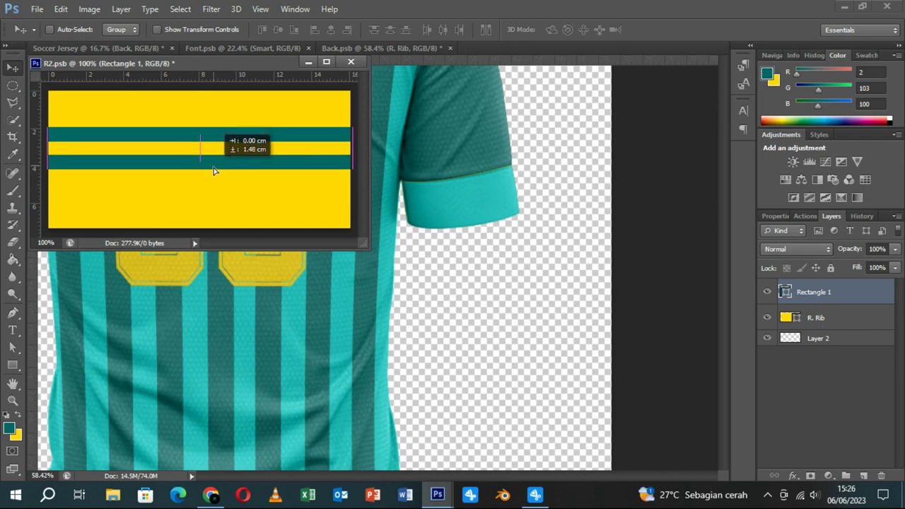
pyautogui.keyDown('shift'); pyautogui.click(813, 317); pyautogui.keyUp('shift')
pyautogui.moveTo(308, 176); pyautogui.dragTo(303, 185)
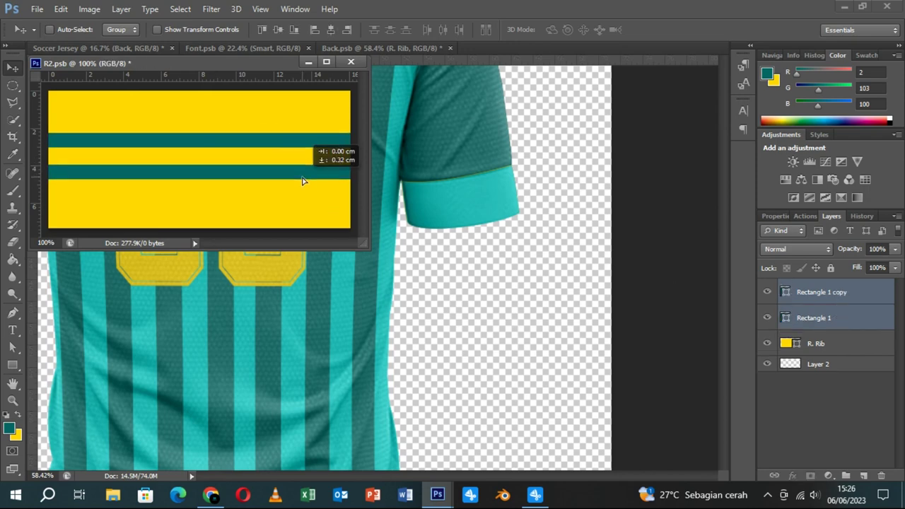
# - Save the cuff contents and close the smart object document
pyautogui.hotkey('ctrl', 's')
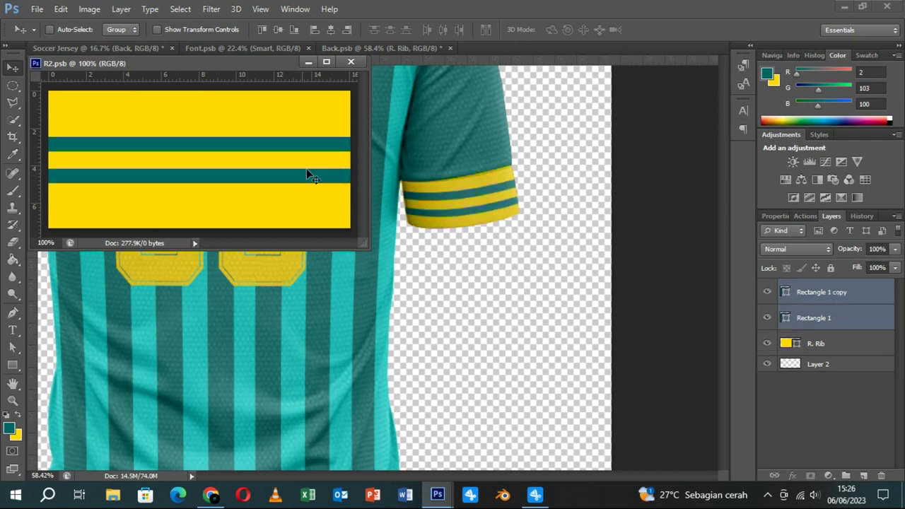
pyautogui.click(349, 62)
pyautogui.scroll(-5, 322, 212)
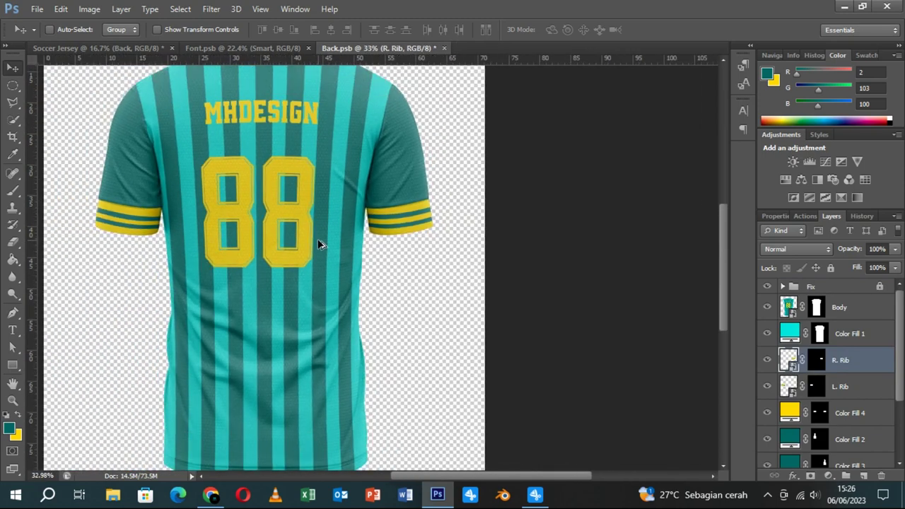
# - Select the Color Fill 5 layer in the Layers panel
pyautogui.scroll(-1, 319, 244)
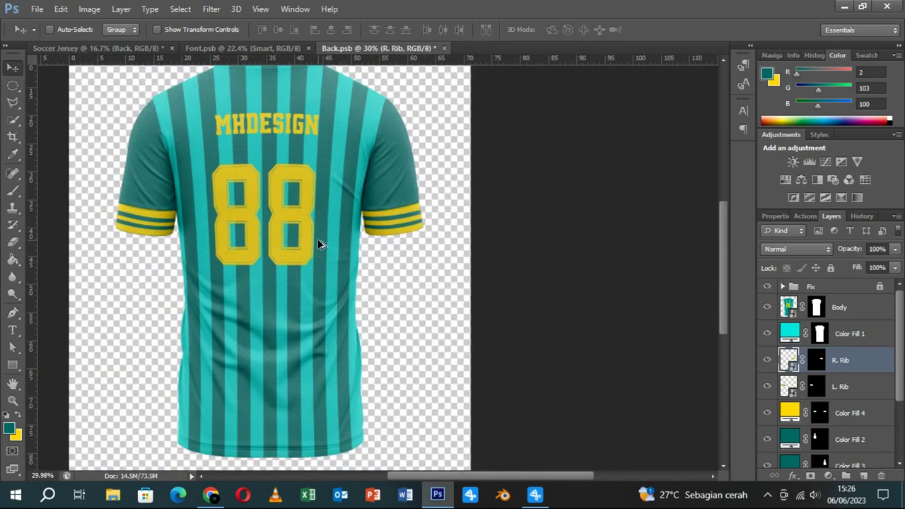
pyautogui.scroll(-1, 318, 244)
pyautogui.scroll(-1, 319, 244)
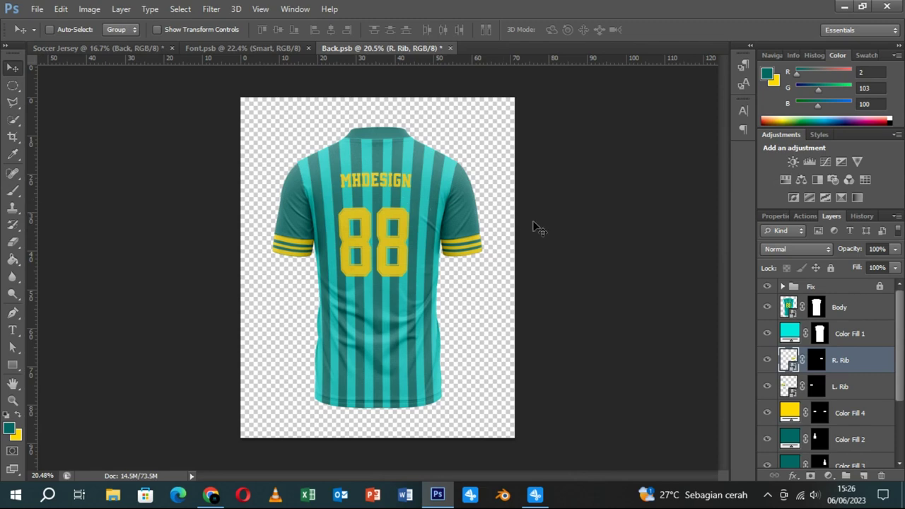
pyautogui.scroll(-1, 837, 440)
pyautogui.scroll(-1, 837, 439)
pyautogui.click(849, 416)
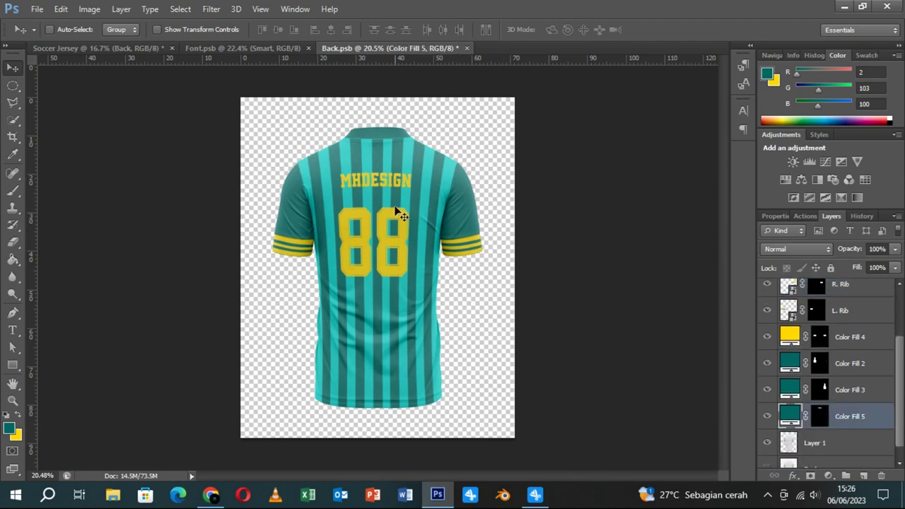
pyautogui.scroll(2, 398, 186)
# - Draw a teal rectangle across the jersey collar and center it there
pyautogui.click(13, 365)
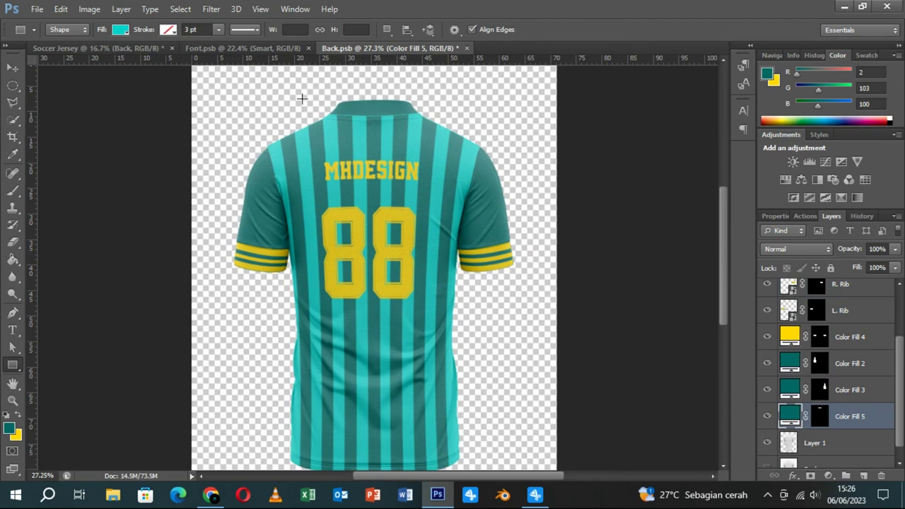
pyautogui.moveTo(314, 96); pyautogui.dragTo(427, 121)
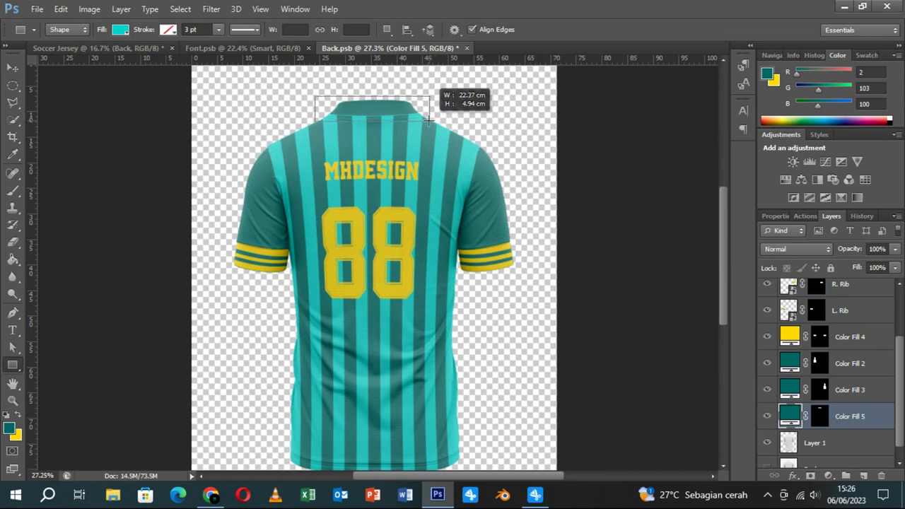
pyautogui.moveTo(426, 120); pyautogui.dragTo(425, 118)
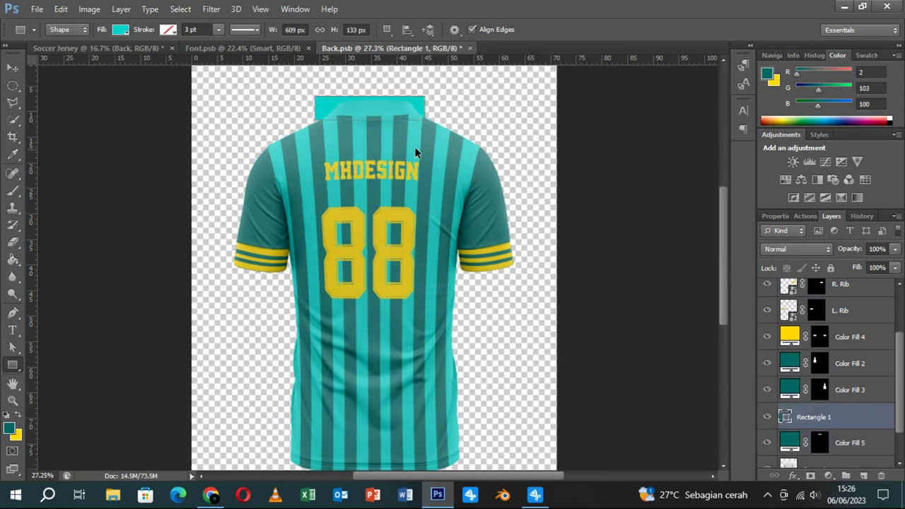
pyautogui.scroll(4, 415, 147)
pyautogui.press('v')
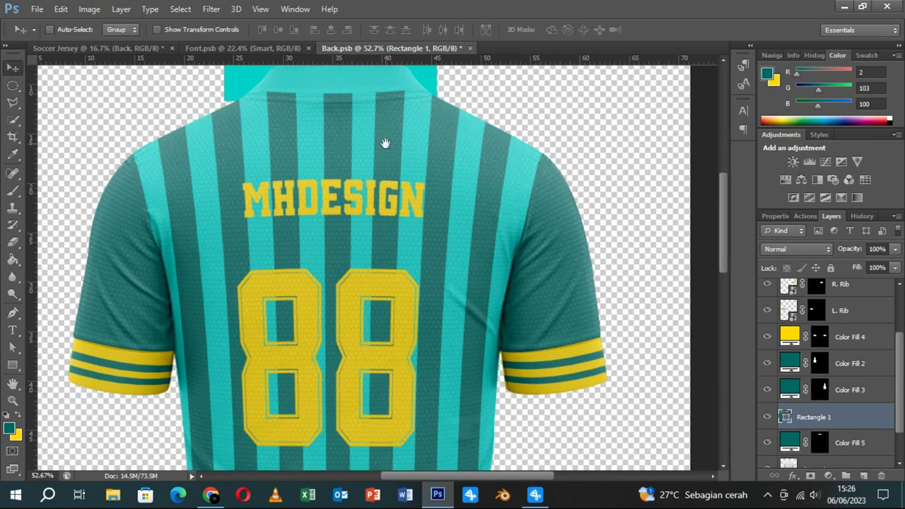
pyautogui.moveTo(385, 144); pyautogui.dragTo(409, 249)
pyautogui.hotkey('shift', 'Right')
pyautogui.hotkey('shift', 'Right')
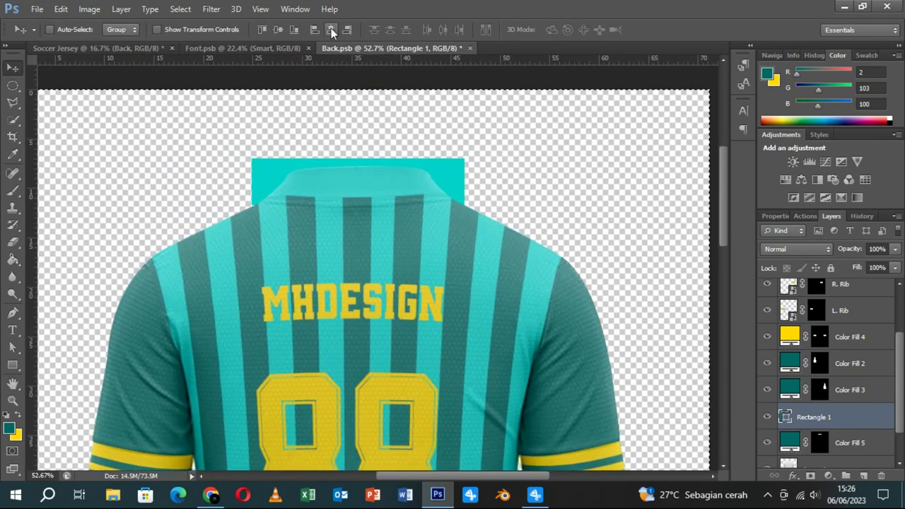
# - Rename the rectangle layer to Neck, convert it to a smart object, and start transforming it
pyautogui.doubleClick(815, 419)
pyautogui.write('Ne')
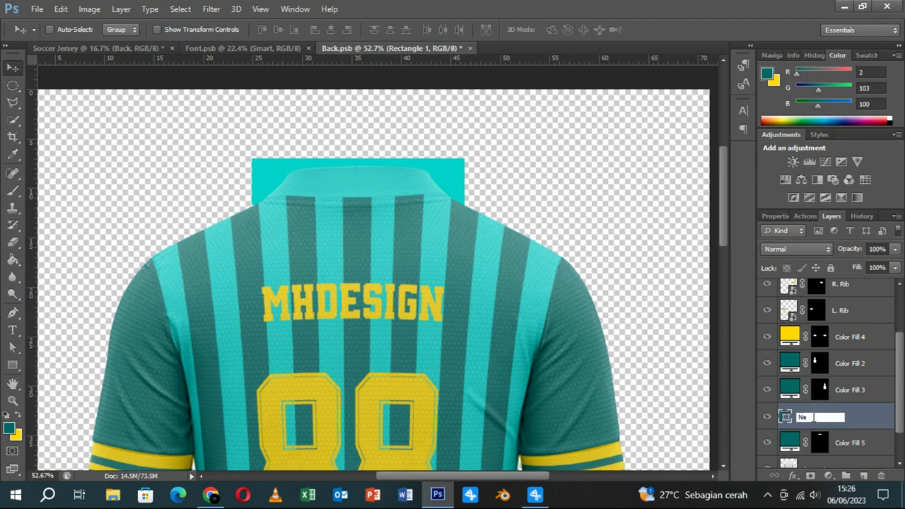
pyautogui.press('Return')
pyautogui.rightClick(815, 420)
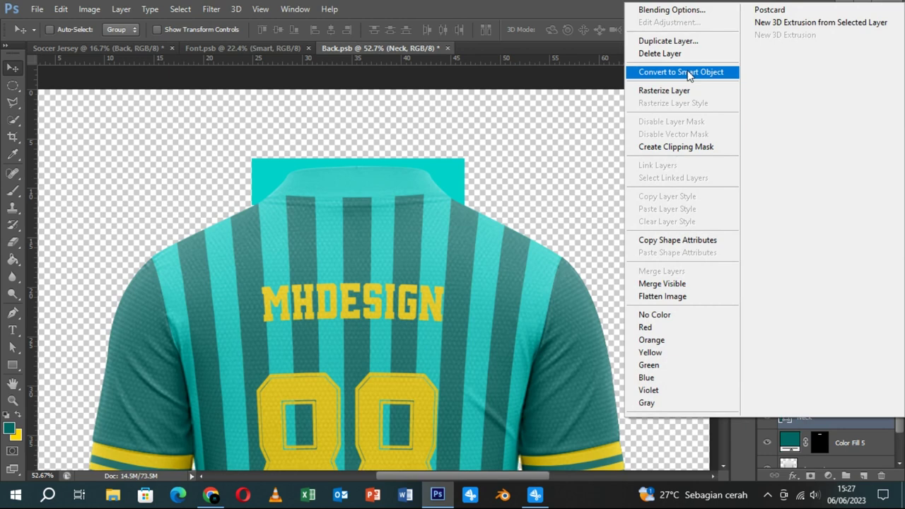
pyautogui.click(688, 72)
pyautogui.hotkey('ctrl', 't')
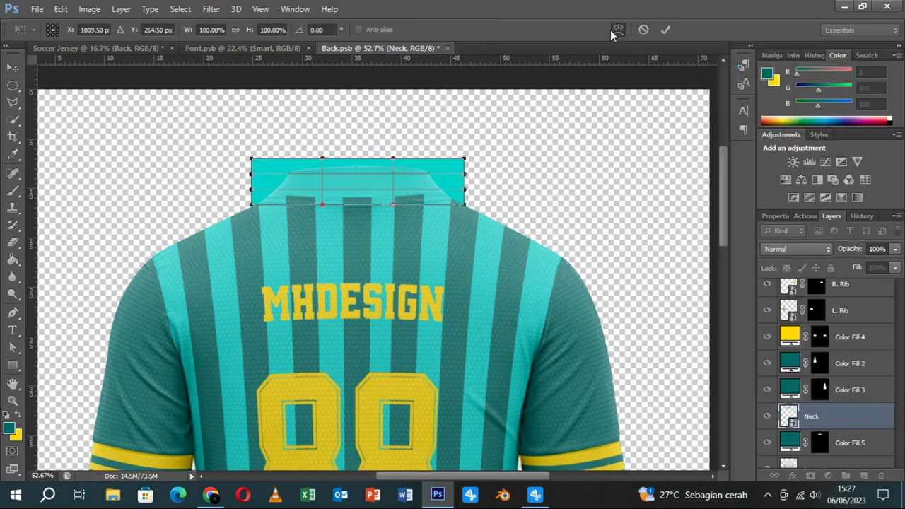
# - Warp the Neck rectangle's corners and edges into a curve along the neckline, then commit
pyautogui.click(614, 31)
pyautogui.moveTo(254, 161)
pyautogui.mouseDown()
pyautogui.moveTo(270, 165)
pyautogui.moveTo(253, 191)
pyautogui.moveTo(274, 169)
pyautogui.mouseUp()
pyautogui.moveTo(464, 159); pyautogui.dragTo(461, 201)
pyautogui.moveTo(256, 206); pyautogui.dragTo(256, 200)
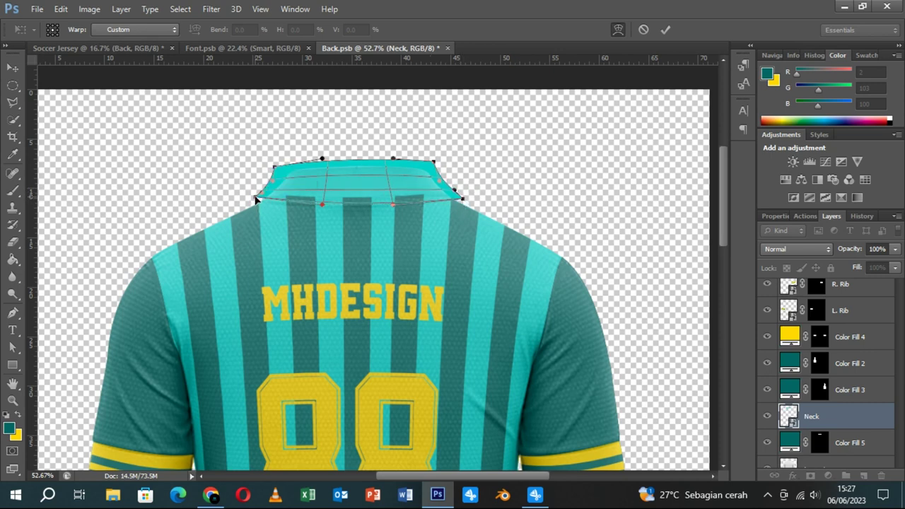
pyautogui.moveTo(319, 204); pyautogui.dragTo(322, 209)
pyautogui.moveTo(394, 208); pyautogui.dragTo(390, 203)
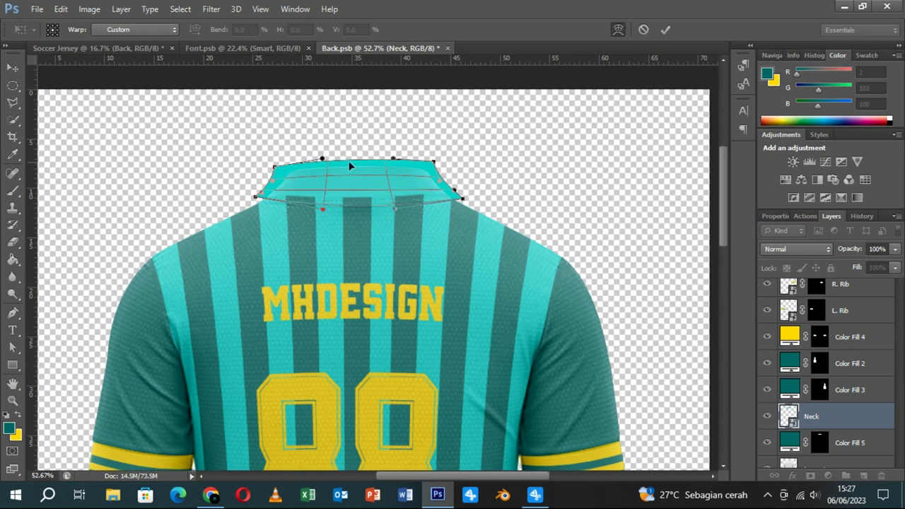
pyautogui.moveTo(351, 177); pyautogui.dragTo(352, 182)
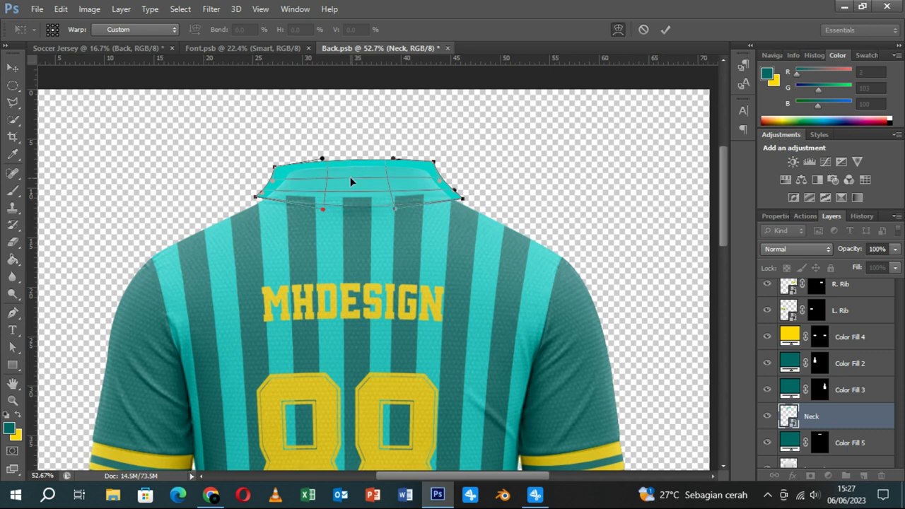
pyautogui.click(666, 29)
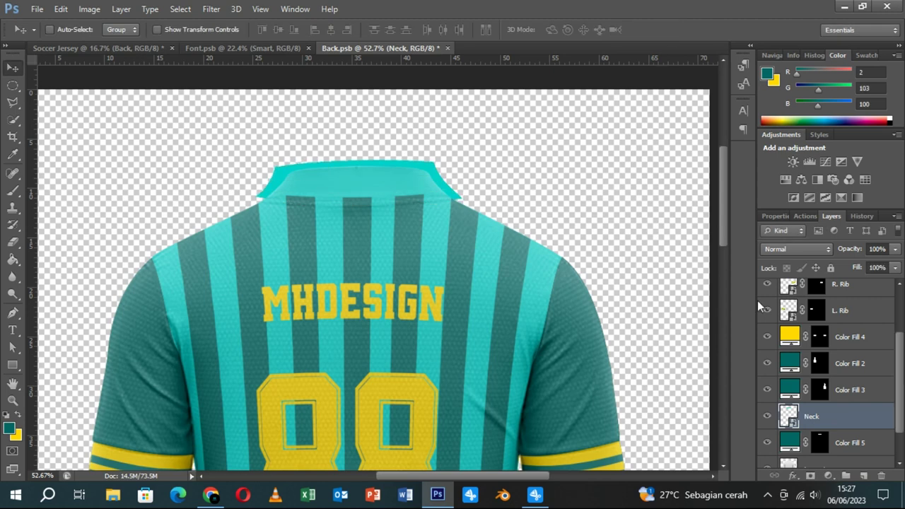
# - Mask the Neck layer to the collar selection and set its inner fill to dark teal #026764
pyautogui.keyDown('ctrl'); pyautogui.click(820, 444); pyautogui.keyUp('ctrl')
pyautogui.click(810, 475)
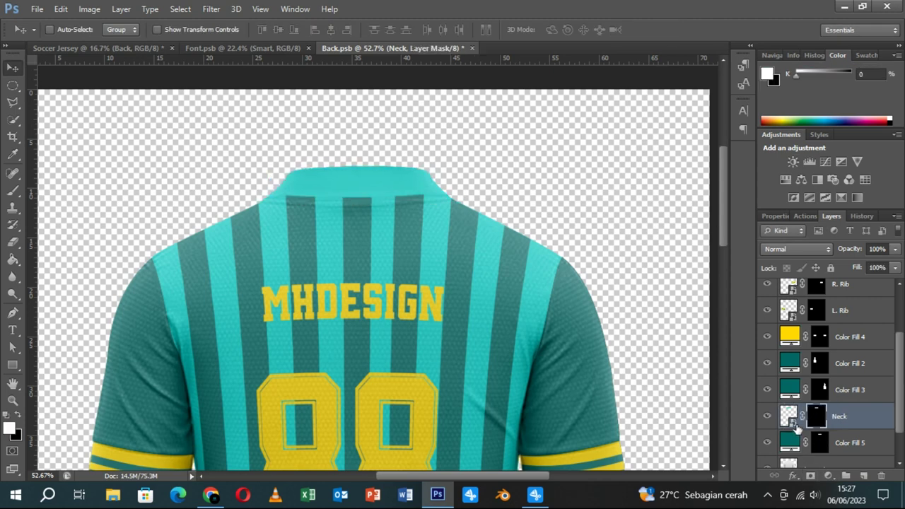
pyautogui.doubleClick(789, 417)
pyautogui.click(502, 221)
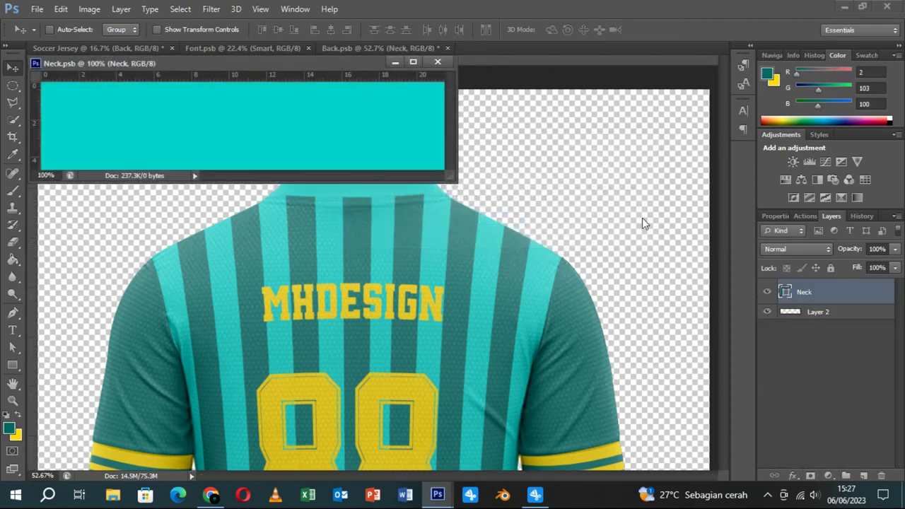
pyautogui.doubleClick(781, 295)
pyautogui.click(768, 73)
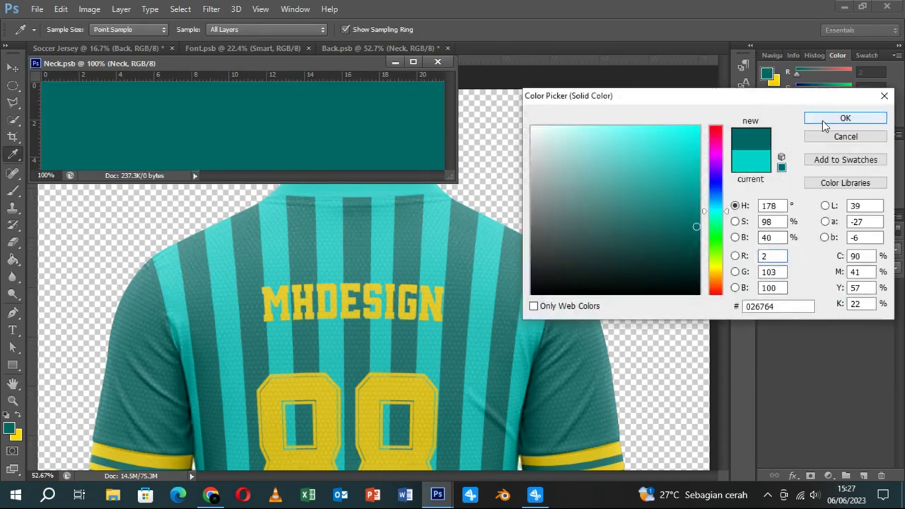
pyautogui.click(846, 118)
# - Draw a thin yellow stripe across the neck contents and center it on the canvas
pyautogui.click(12, 365)
pyautogui.moveTo(43, 121); pyautogui.dragTo(448, 133)
pyautogui.click(120, 30)
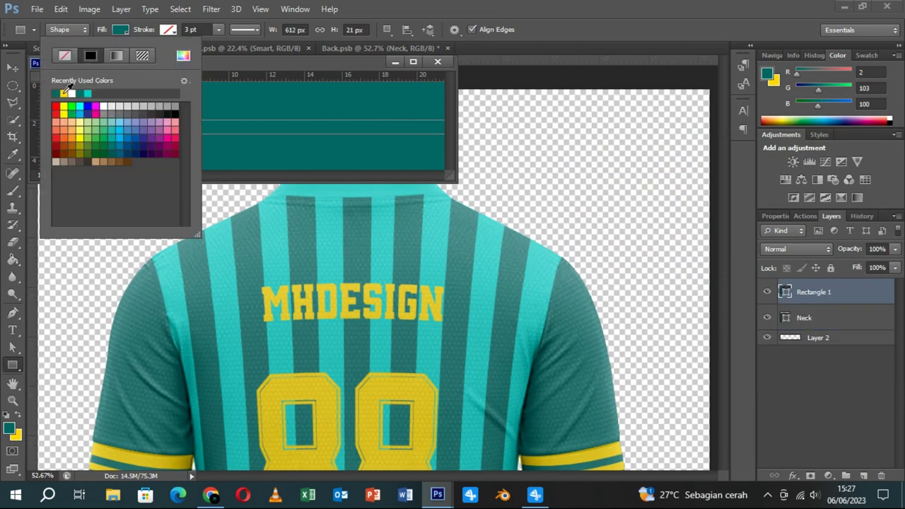
pyautogui.click(64, 93)
pyautogui.click(121, 35)
pyautogui.press('v')
pyautogui.hotkey('ctrl', 'a')
pyautogui.click(273, 29)
pyautogui.hotkey('ctrl', 'd')
# - Save and close the Neck smart object contents, then re-enter Warp on the collar
pyautogui.hotkey('ctrl', 's')
pyautogui.moveTo(274, 65); pyautogui.dragTo(329, 236)
pyautogui.click(498, 232)
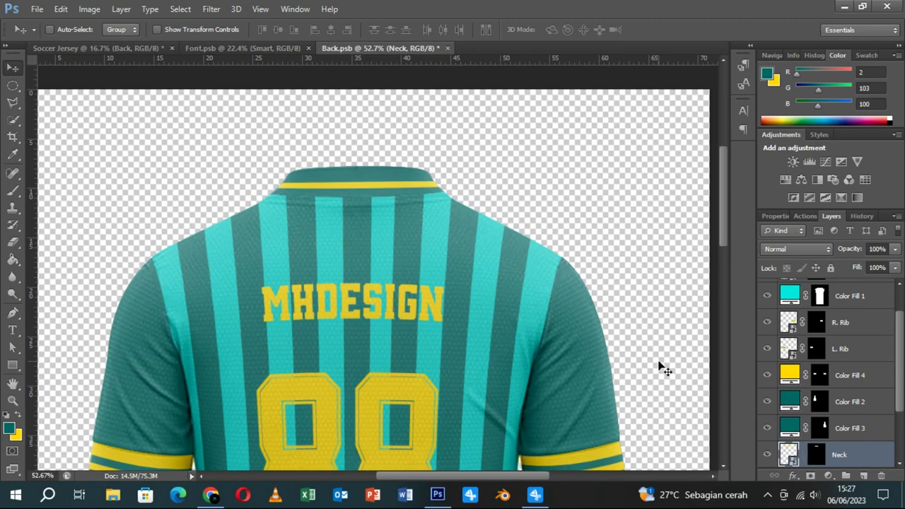
pyautogui.hotkey('ctrl', 't')
pyautogui.click(618, 29)
pyautogui.scroll(2, 329, 222)
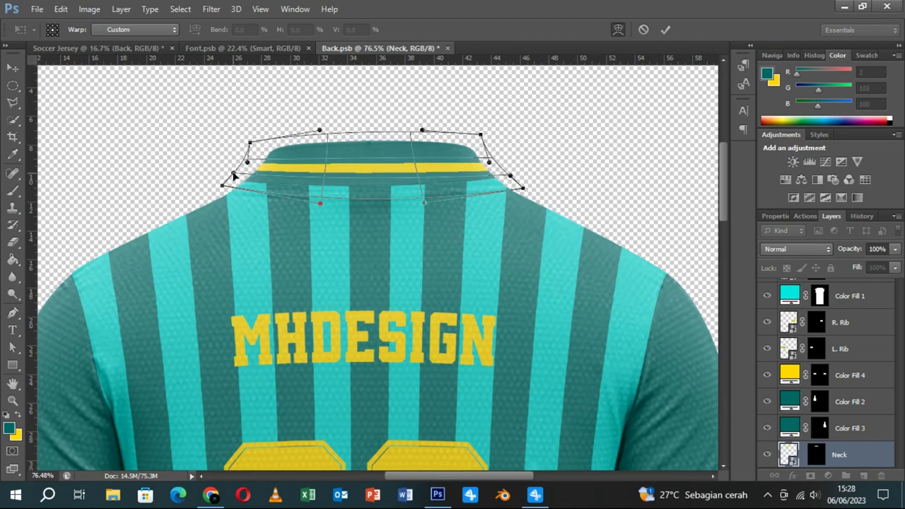
# - Commit the collar warp, save Back.psb, and close the Back.psb and Font.psb tabs
pyautogui.click(666, 29)
pyautogui.scroll(-3, 548, 202)
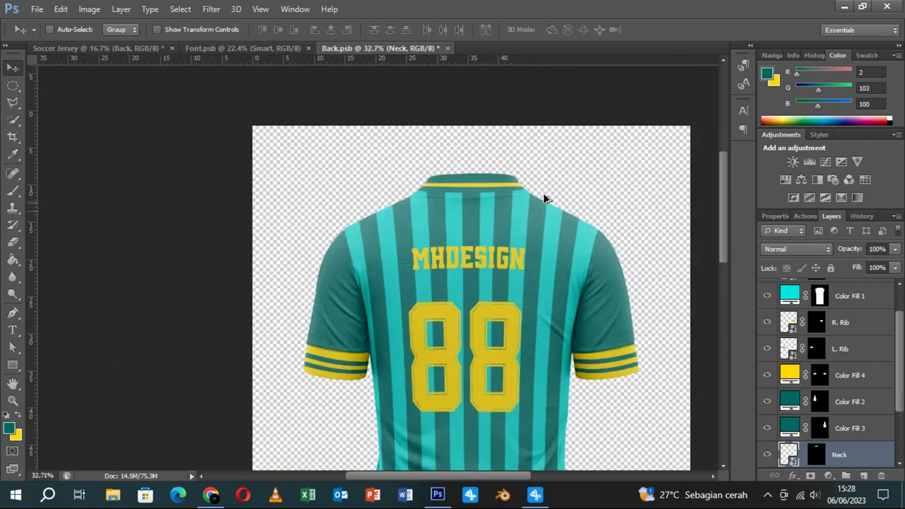
pyautogui.scroll(-1, 546, 200)
pyautogui.scroll(-1, 544, 205)
pyautogui.hotkey('ctrl', 's')
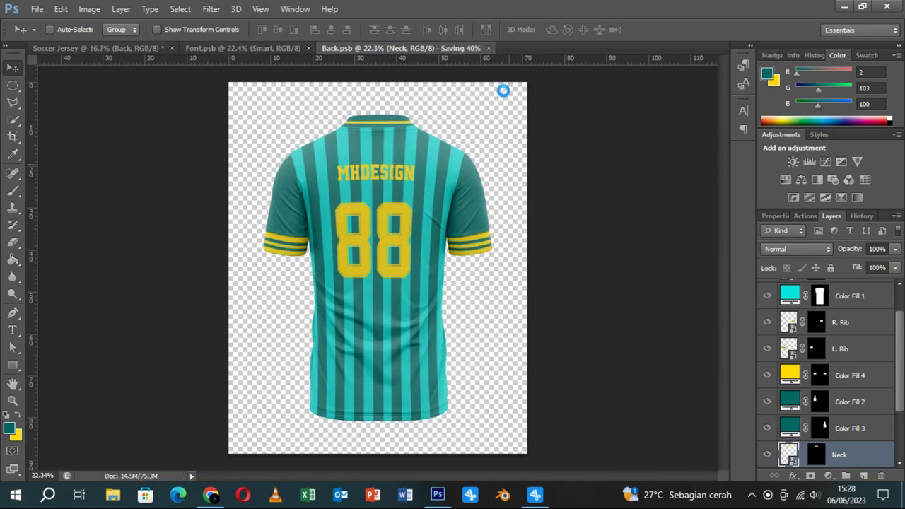
pyautogui.click(442, 48)
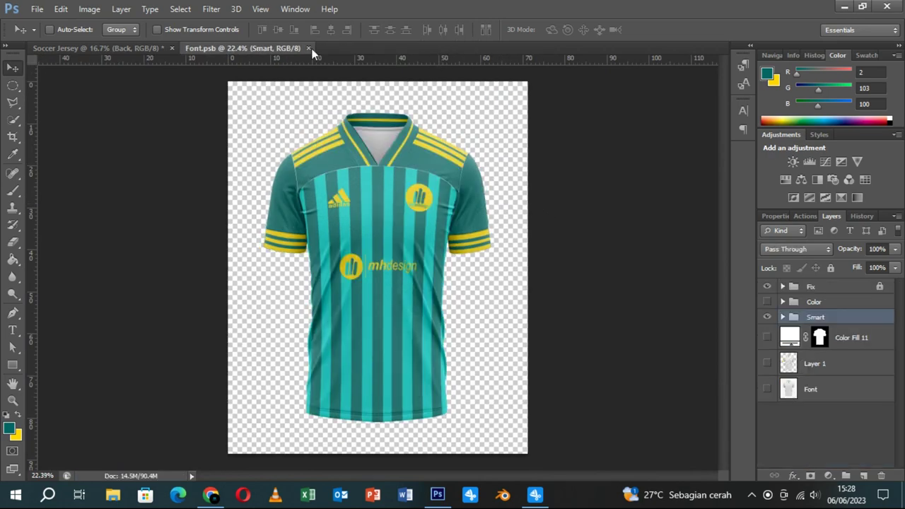
pyautogui.click(308, 48)
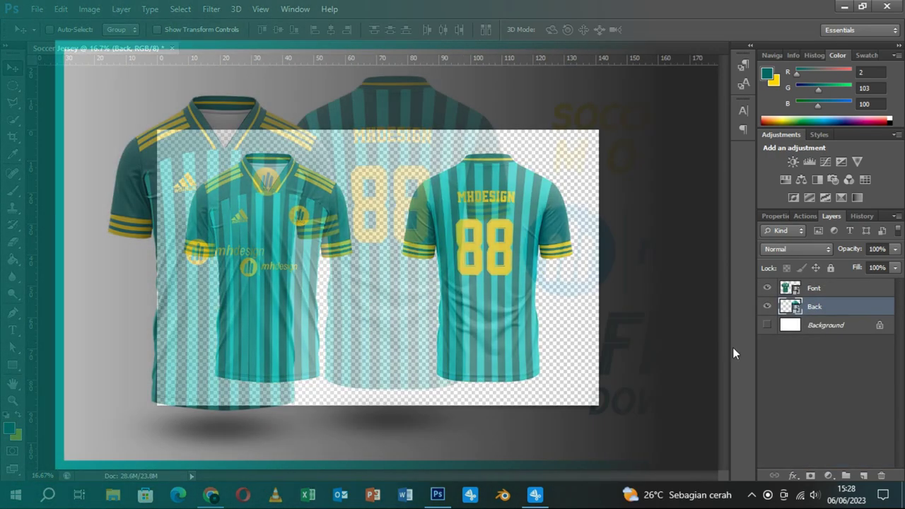